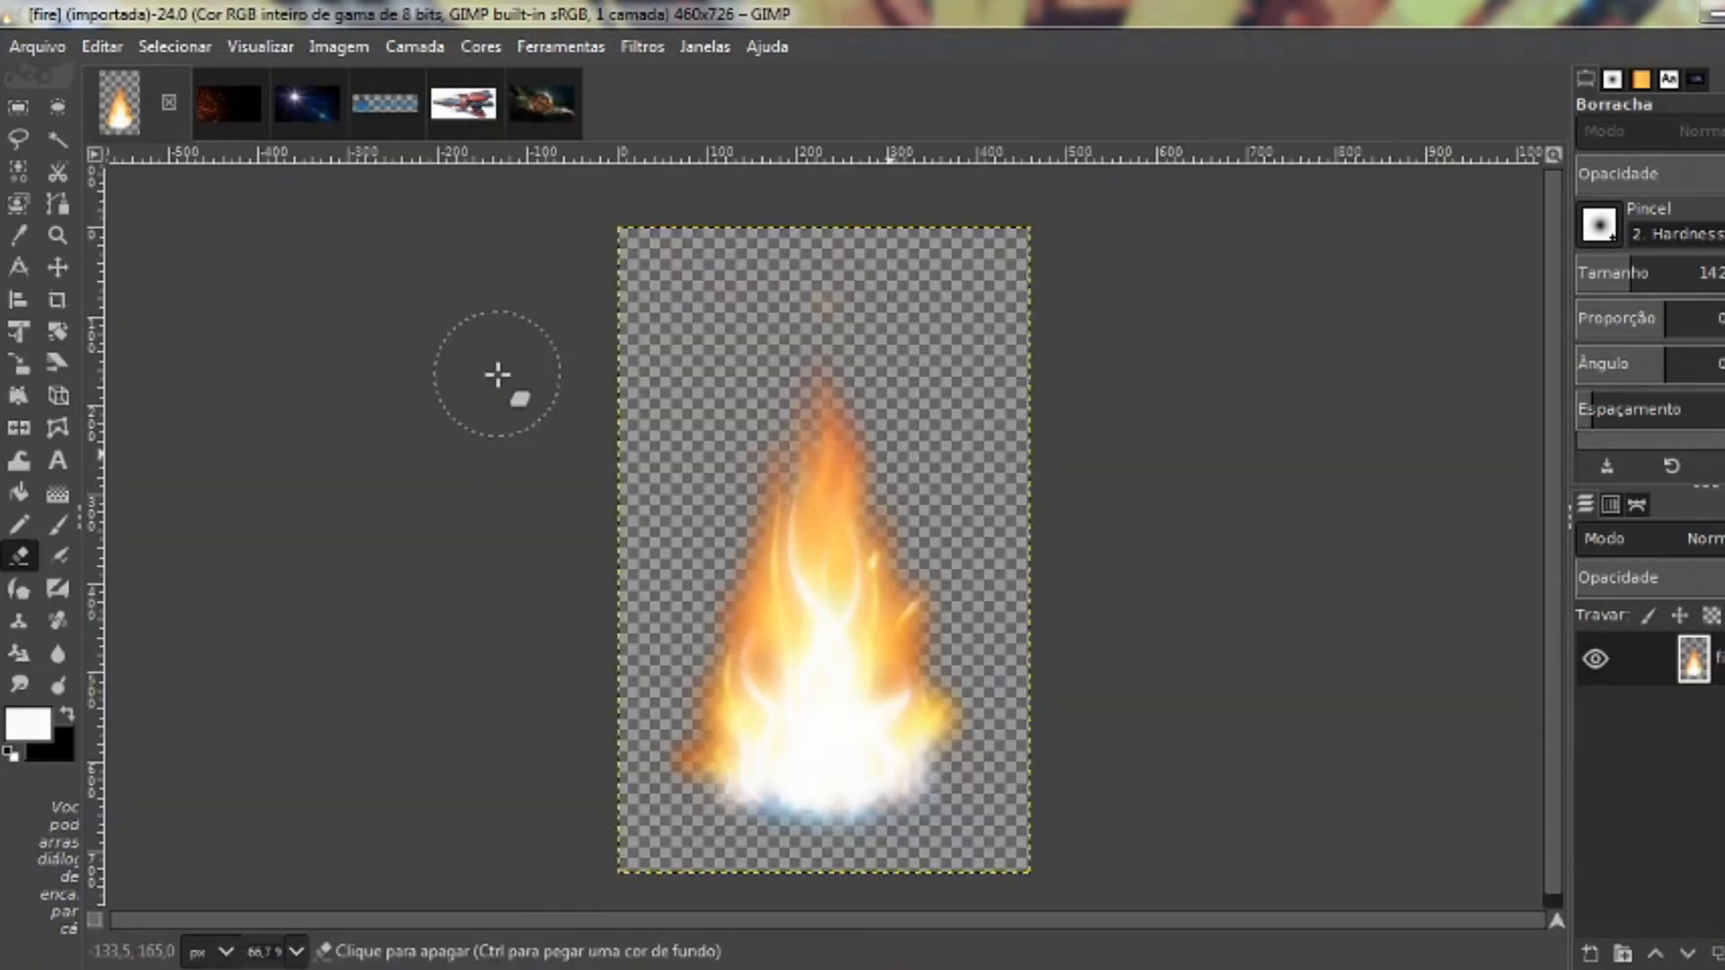
Look through the open fire particles, light flare, logo and spaceship images, ending on the universe background
{"action": "left_click", "coordinate": [229, 108]}
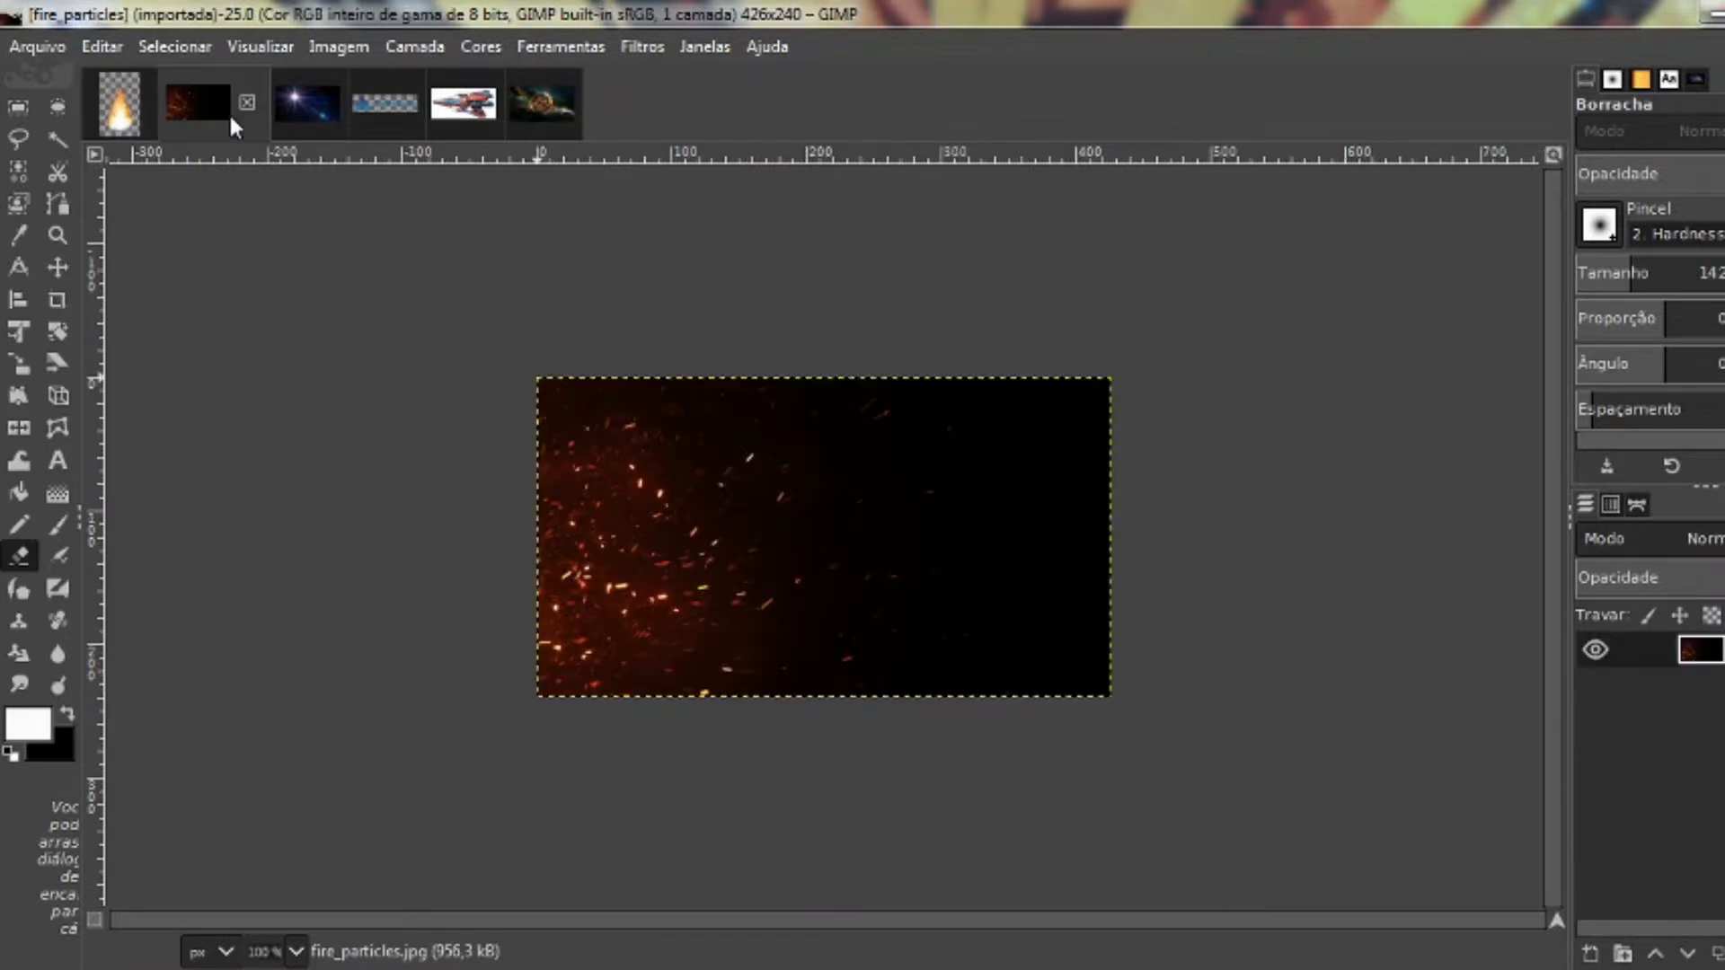
{"action": "left_click", "coordinate": [296, 115]}
{"action": "left_click", "coordinate": [381, 108]}
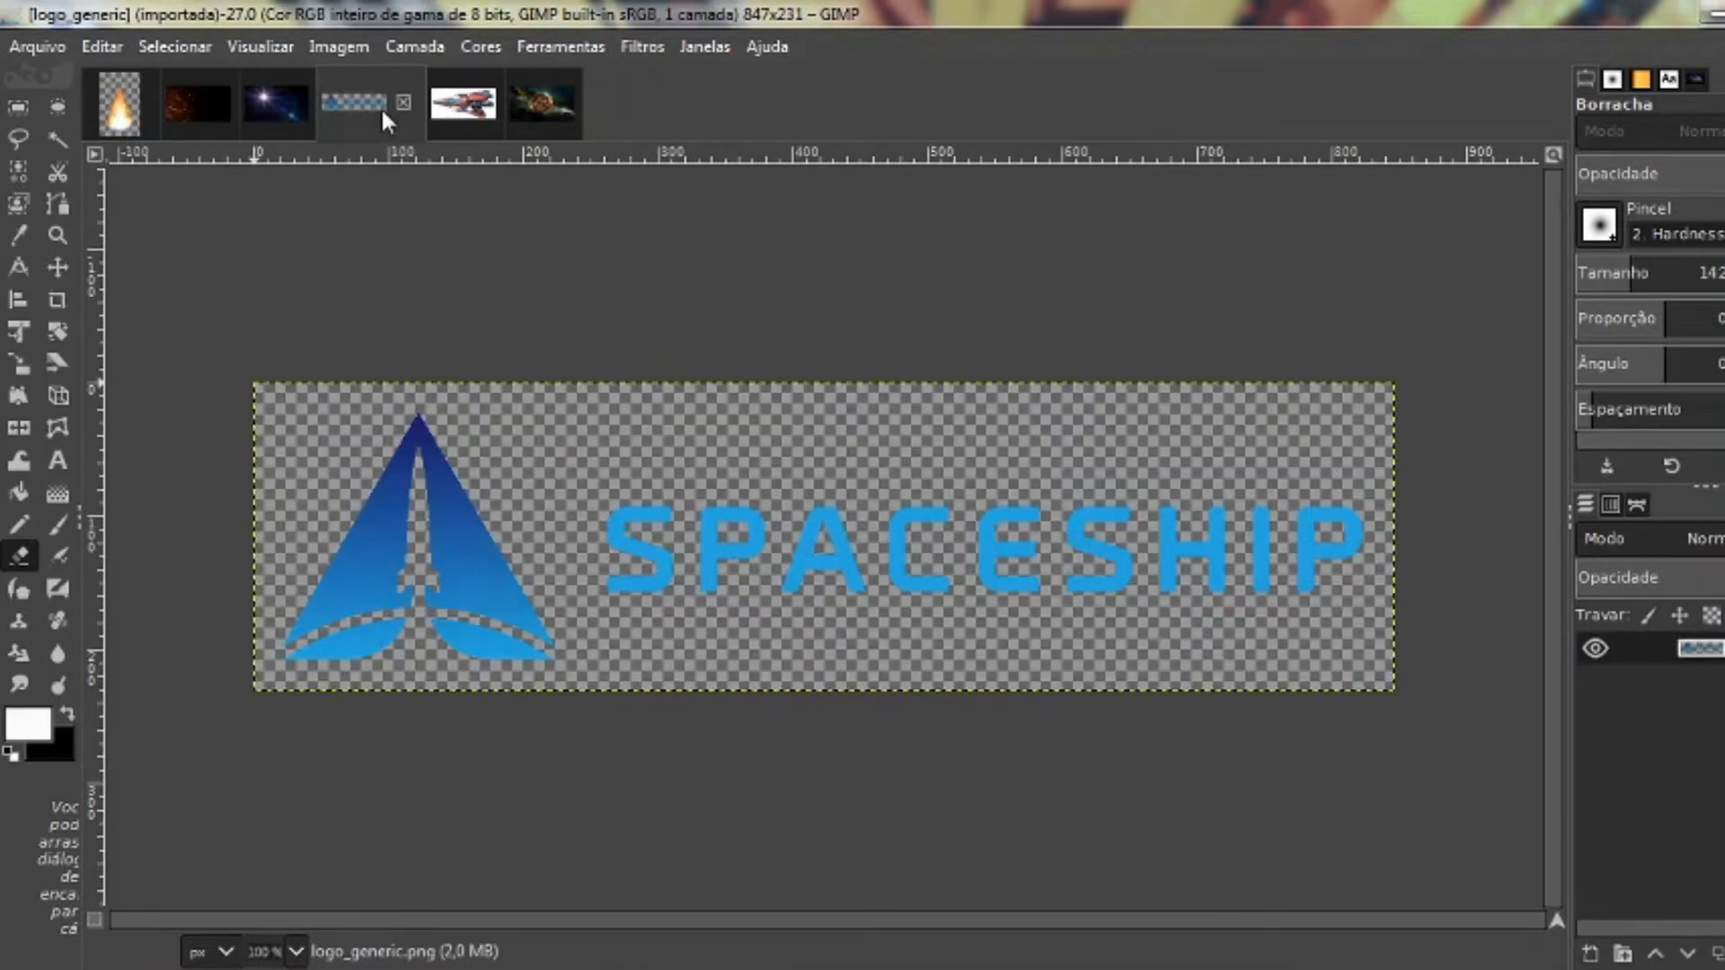
{"action": "left_click", "coordinate": [456, 105]}
{"action": "left_click", "coordinate": [539, 102]}
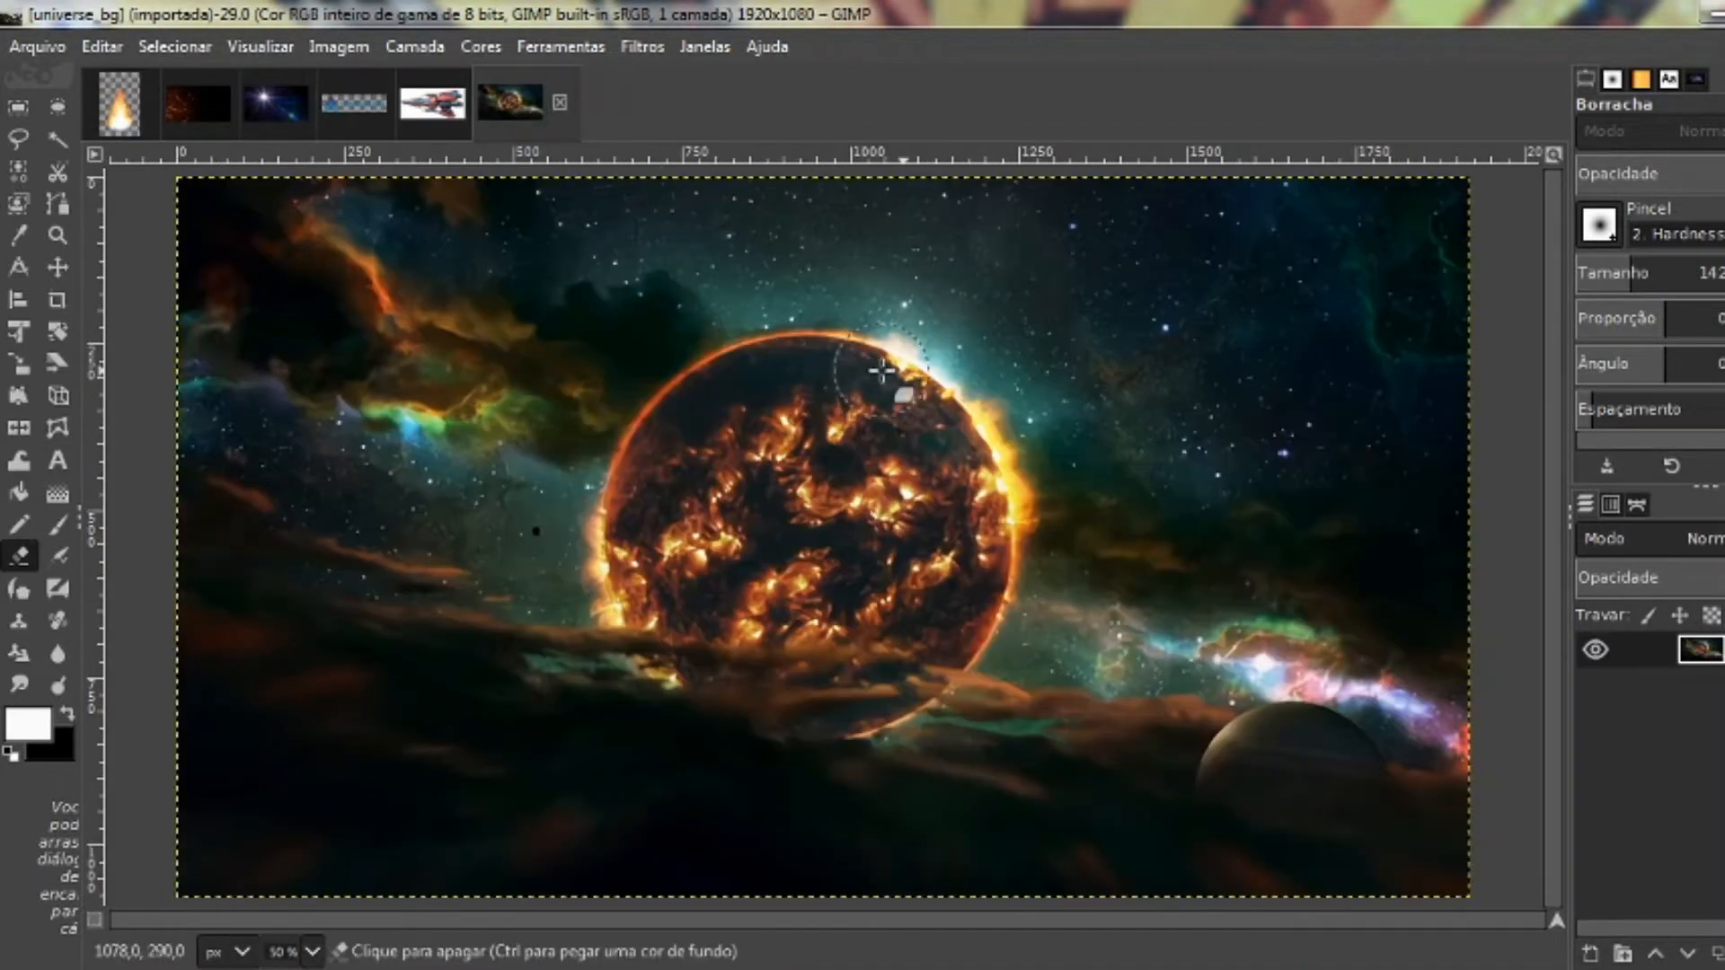
Try duplicating a rectangular selection of the sun's upper part into the sky at its right, and undo it
{"action": "key", "text": "shift+t"}
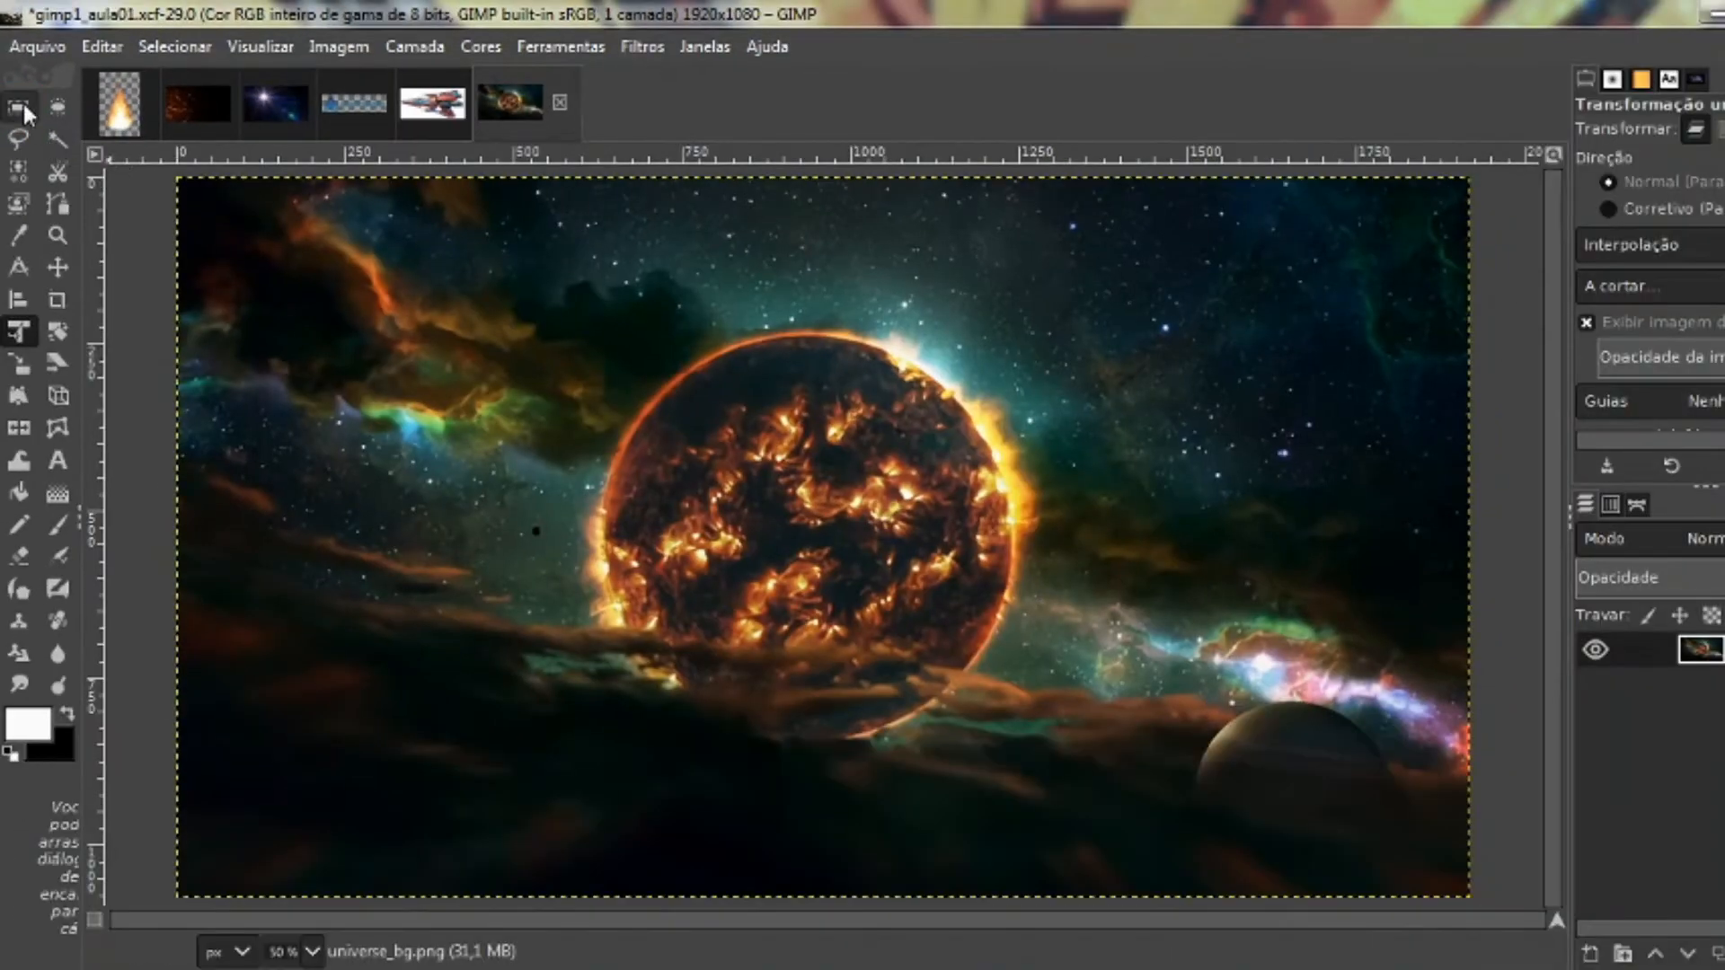
{"action": "left_click", "coordinate": [145, 207]}
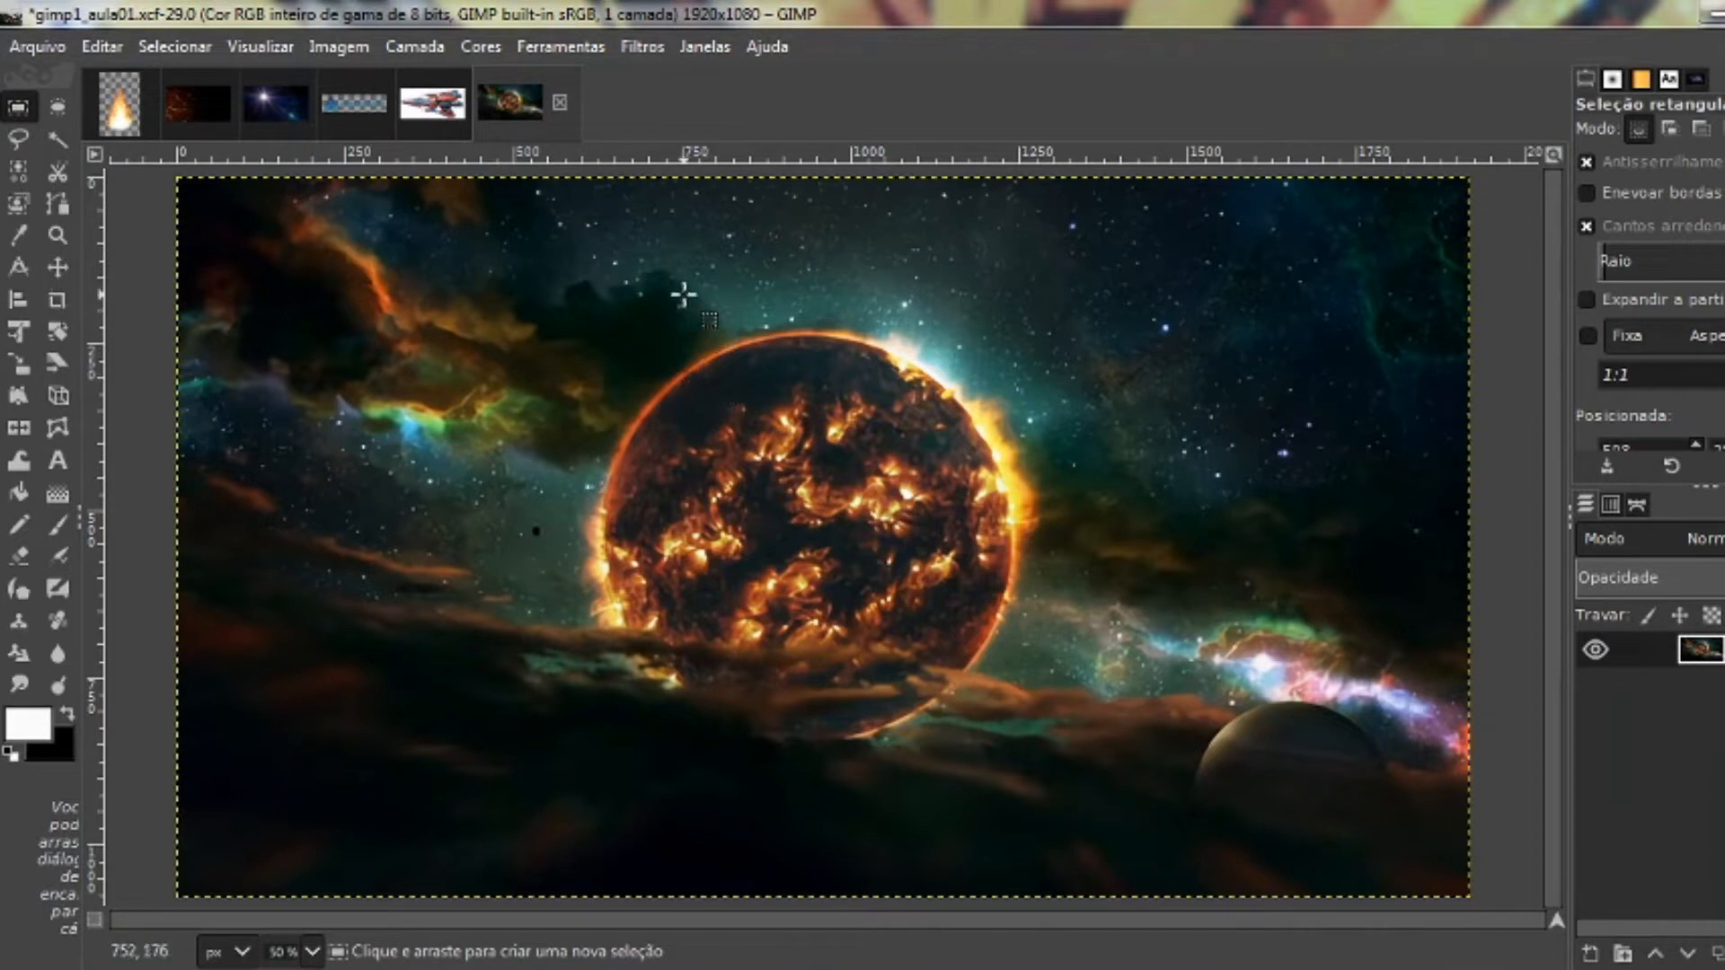
{"action": "left_click_drag", "start_coordinate": [682, 290], "coordinate": [934, 470]}
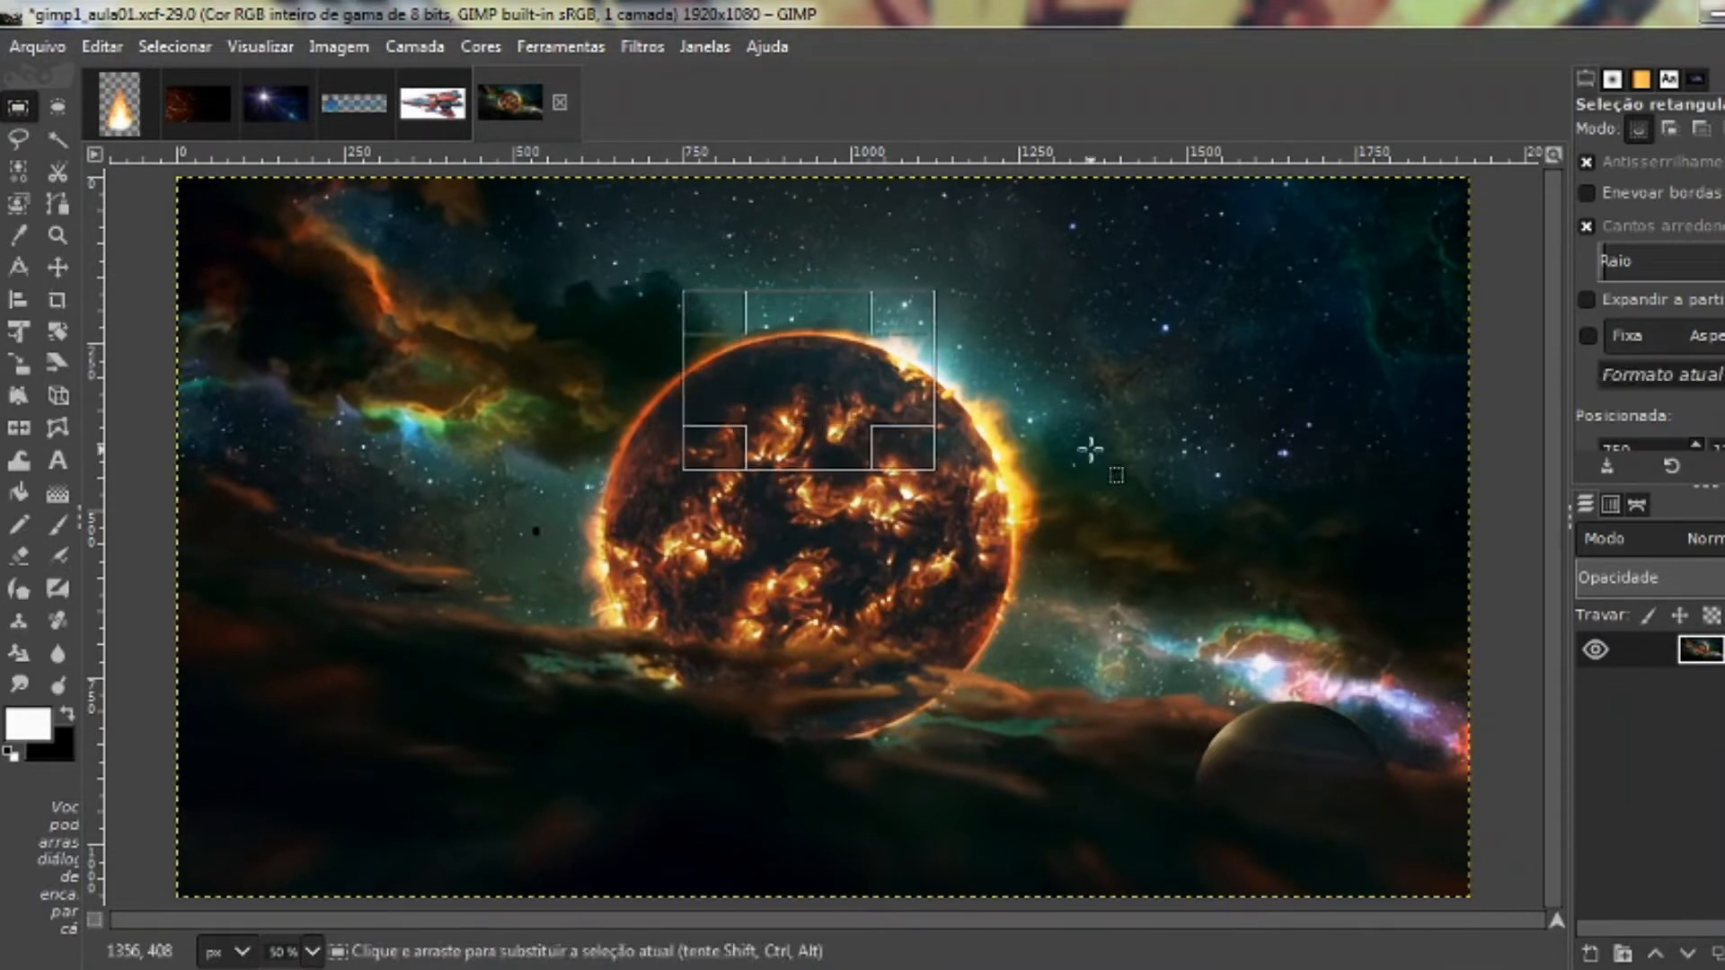
{"action": "key", "text": "ctrl+c"}
{"action": "key", "text": "ctrl+v"}
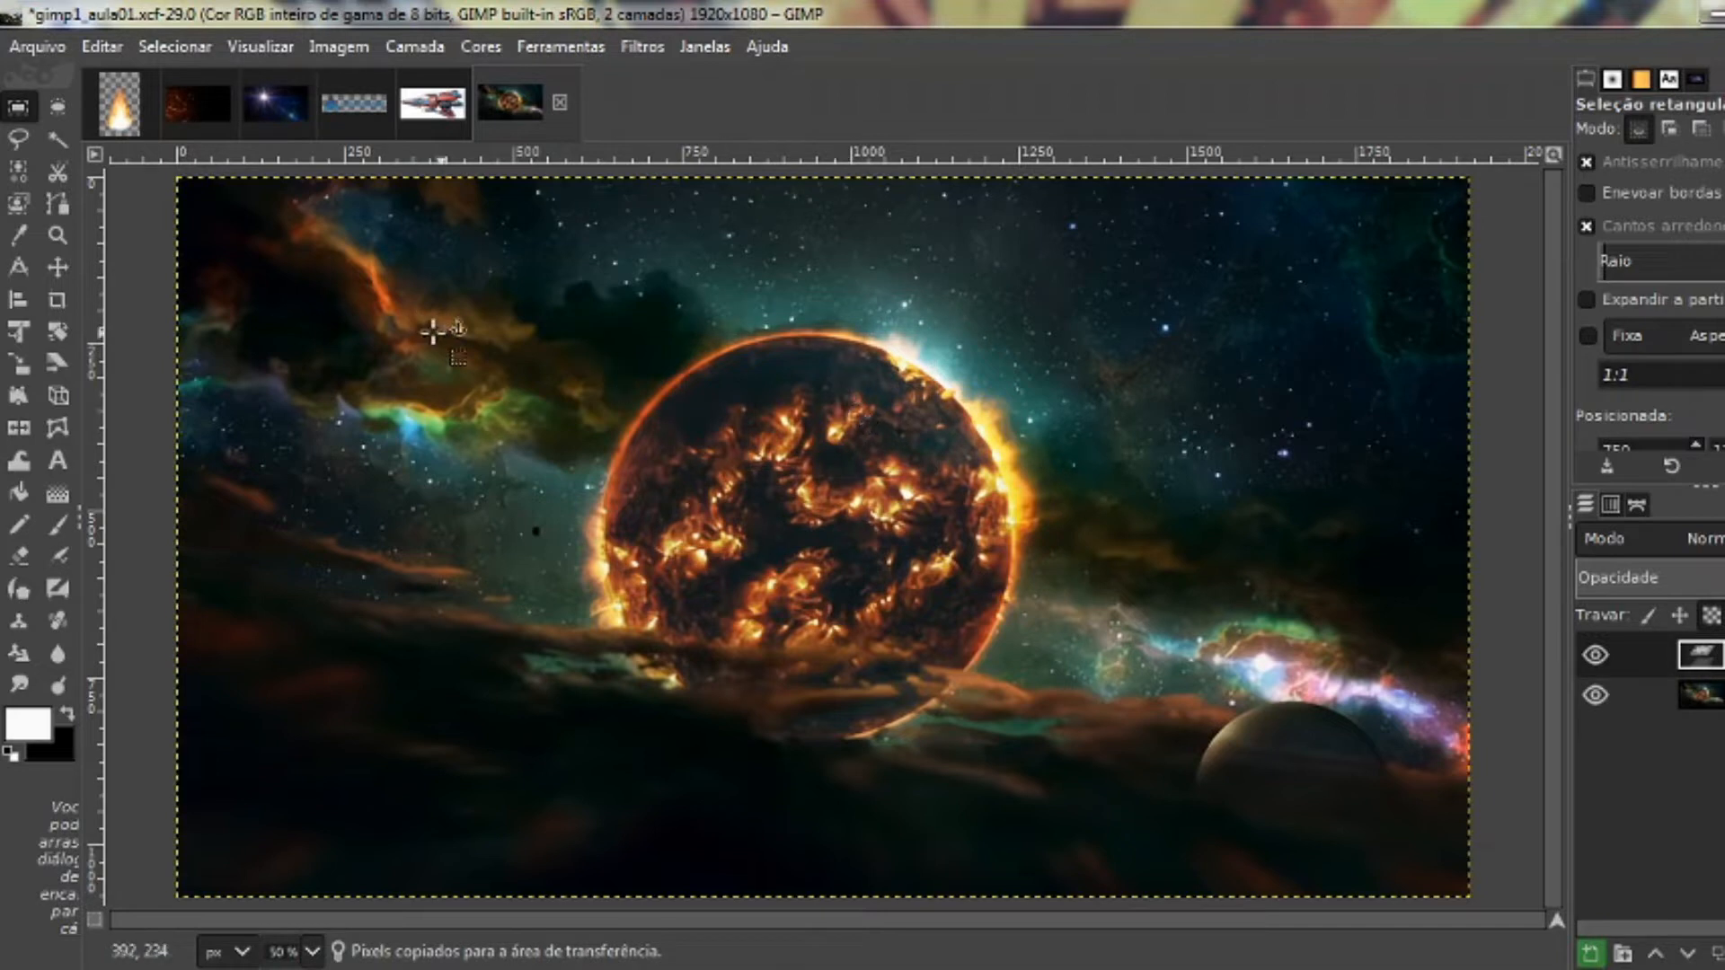
{"action": "left_click_drag", "start_coordinate": [800, 406], "coordinate": [1226, 385]}
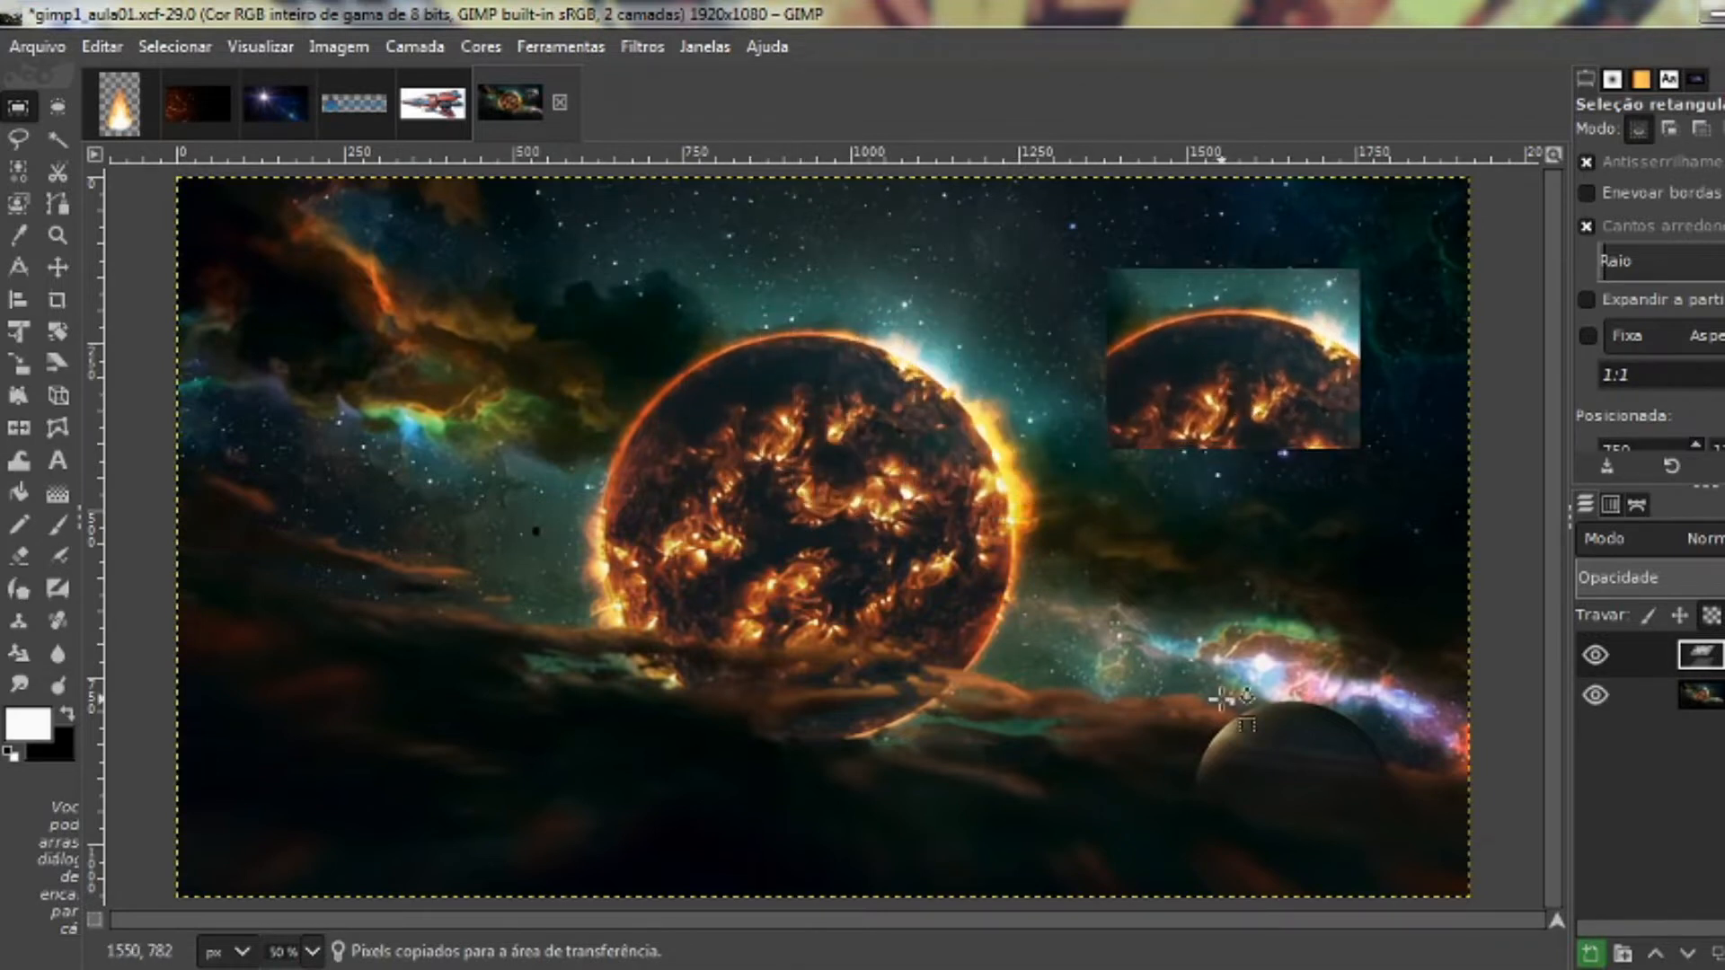
{"action": "key", "text": "ctrl+z"}
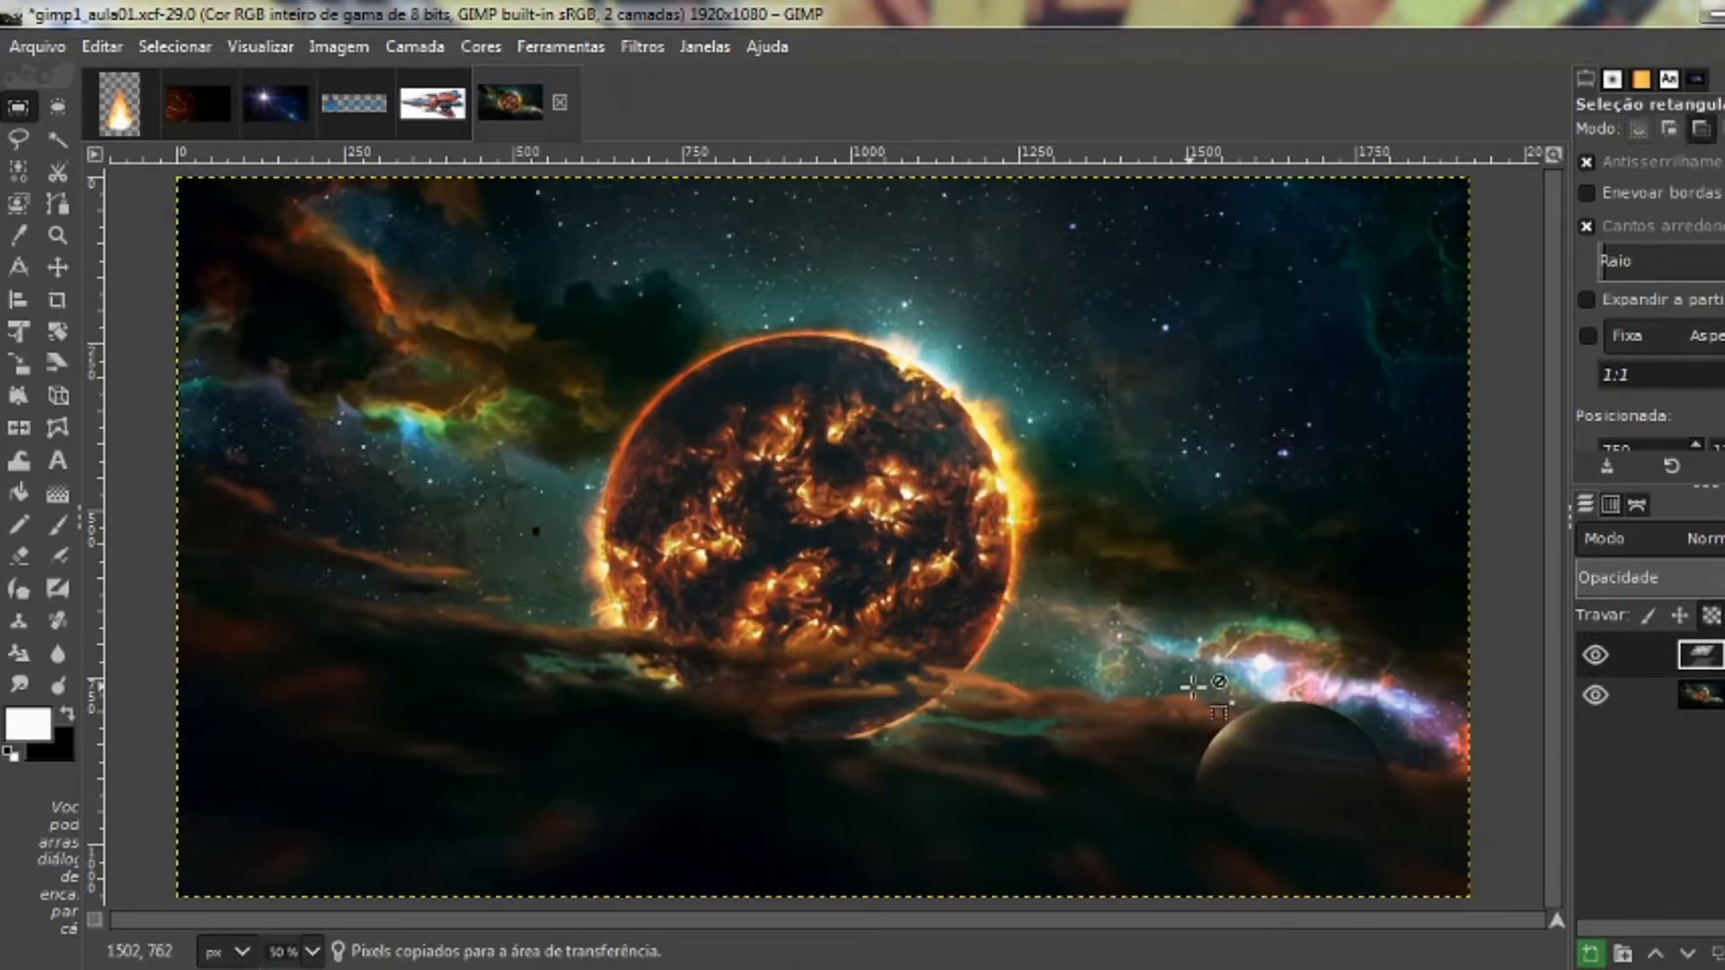
Try deleting the teal sky beside the sun with a contiguous selection, and undo the deletion
{"action": "left_click", "coordinate": [58, 171]}
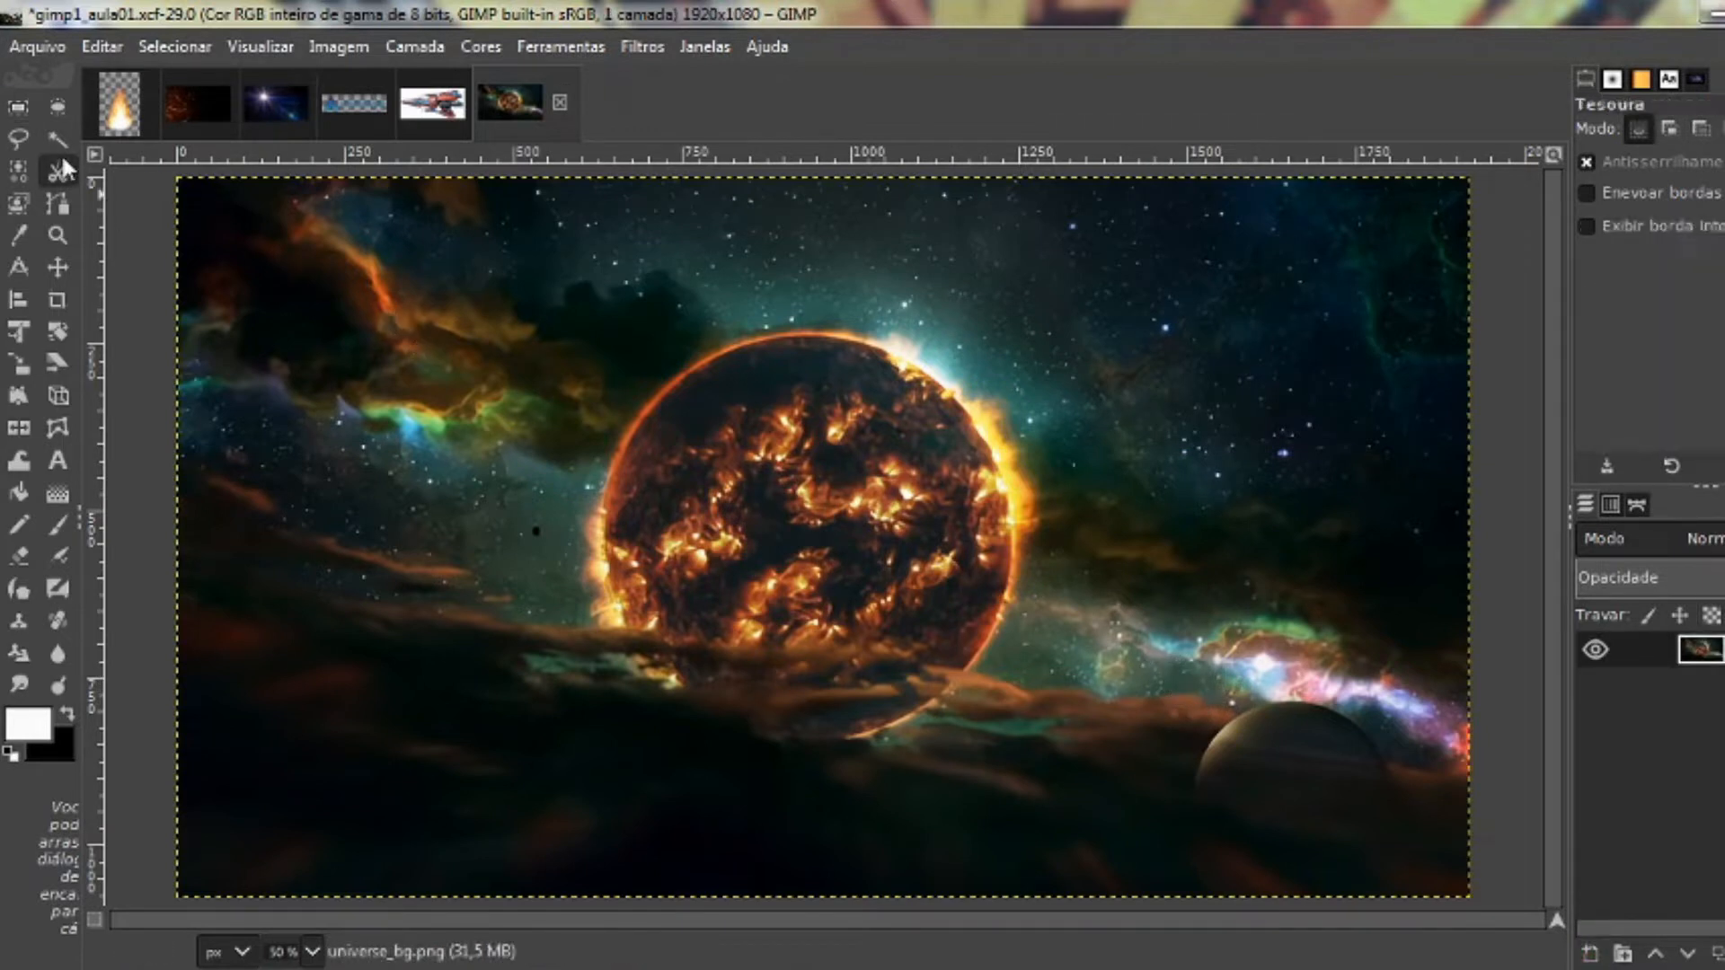
{"action": "left_click", "coordinate": [60, 142]}
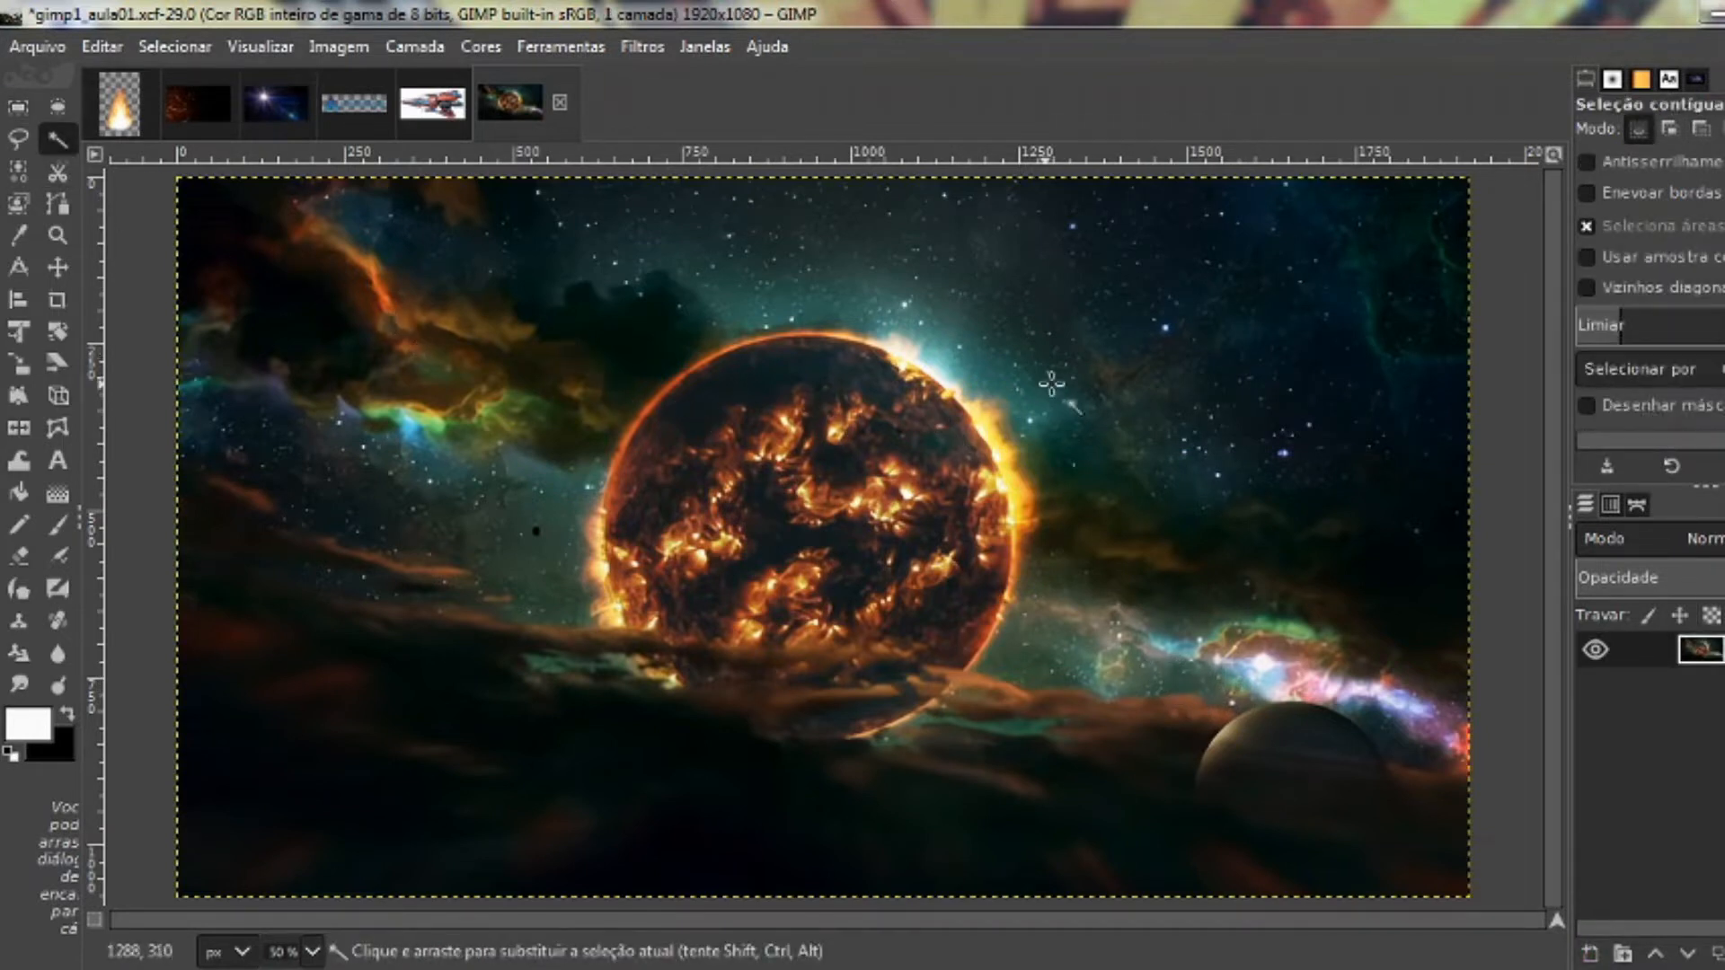
{"action": "left_click", "coordinate": [1000, 377]}
{"action": "key", "text": "Delete"}
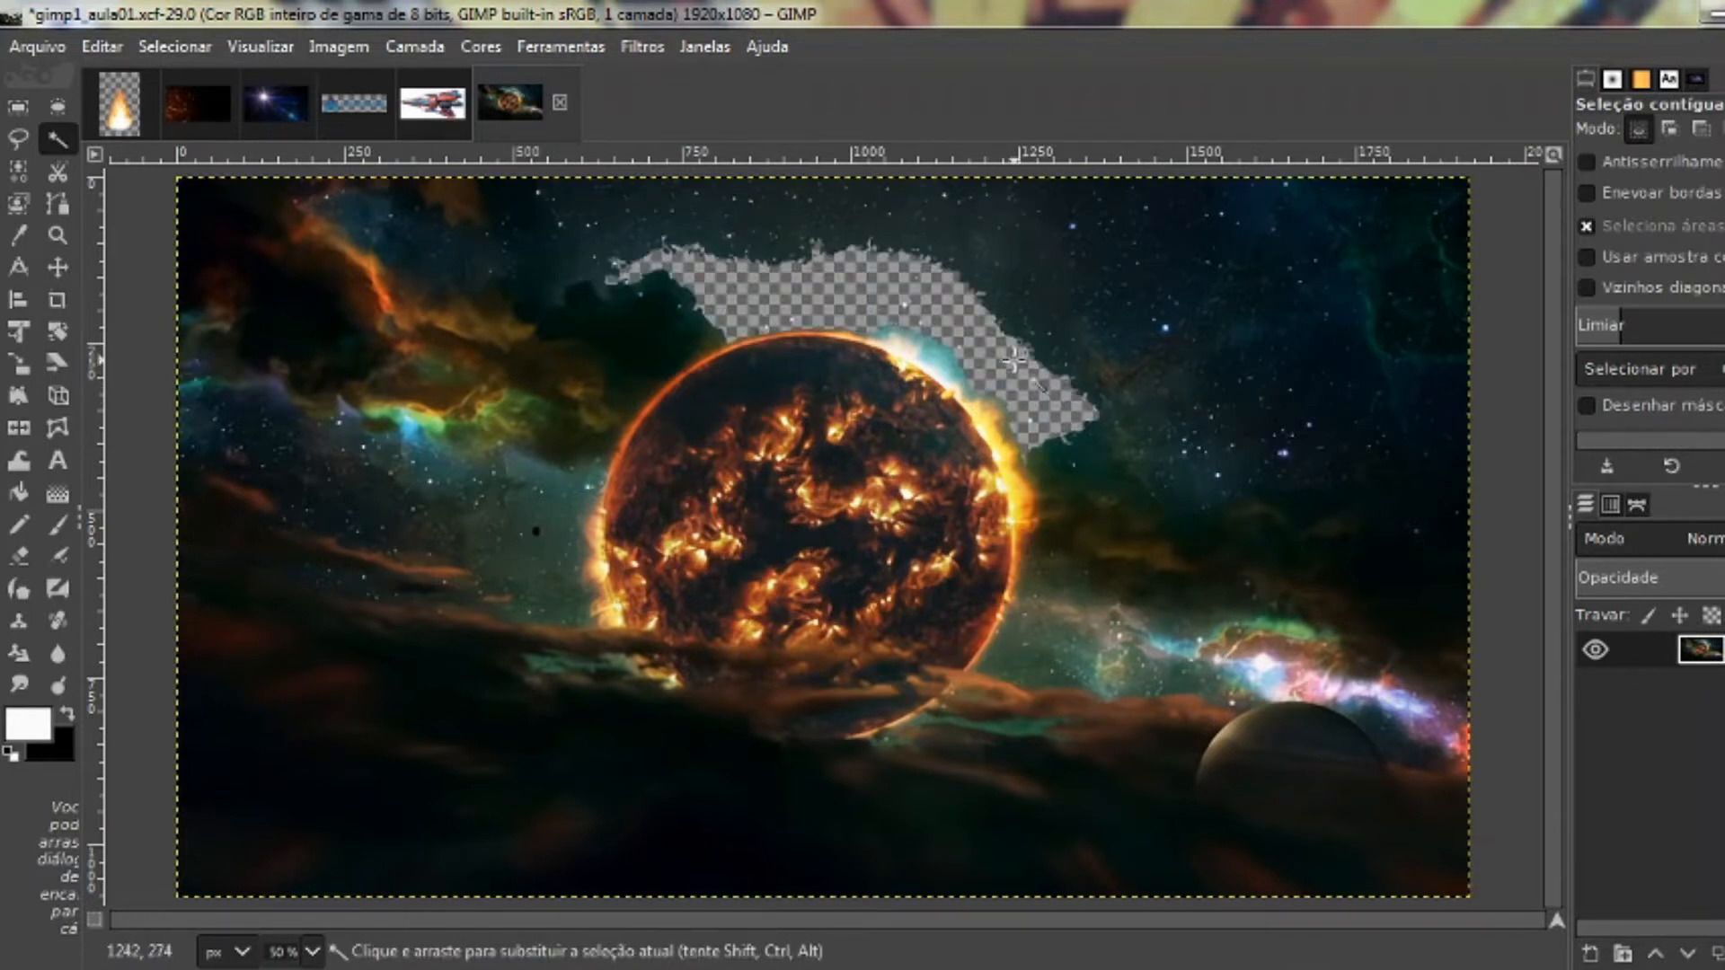
{"action": "key", "text": "ctrl+z"}
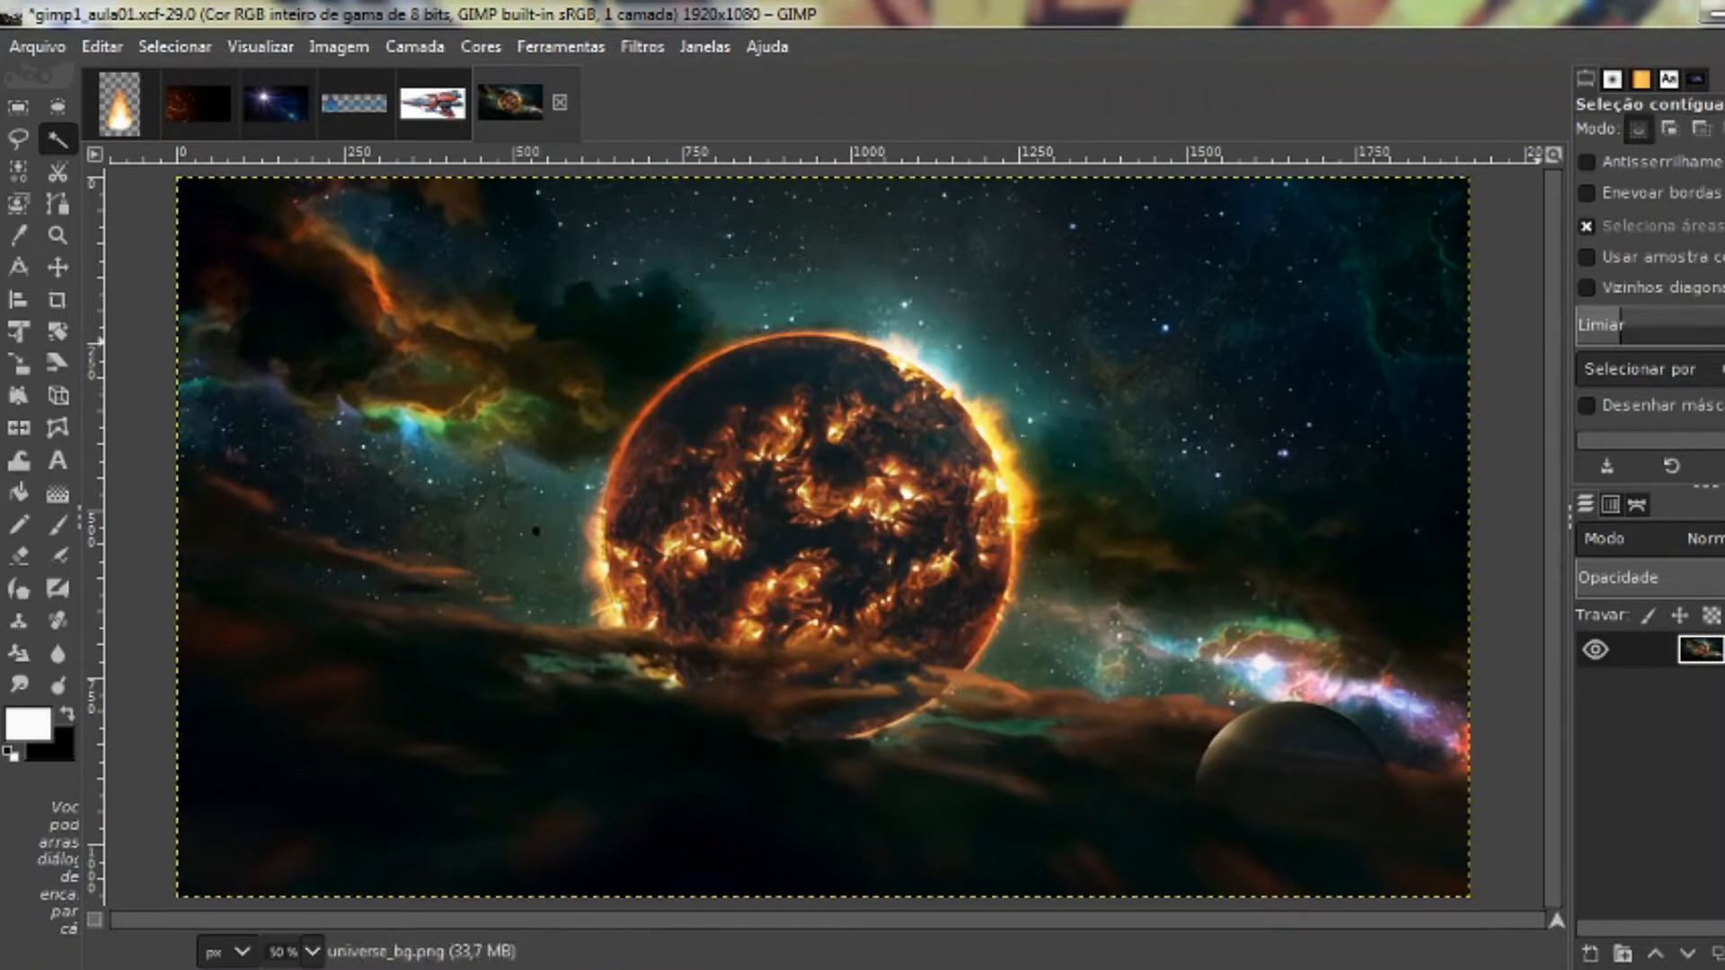
Raise the contiguous selection threshold, try deleting the similarly coloured area of the universe image, and undo the deletion
{"action": "left_click_drag", "start_coordinate": [1639, 335], "coordinate": [1679, 335]}
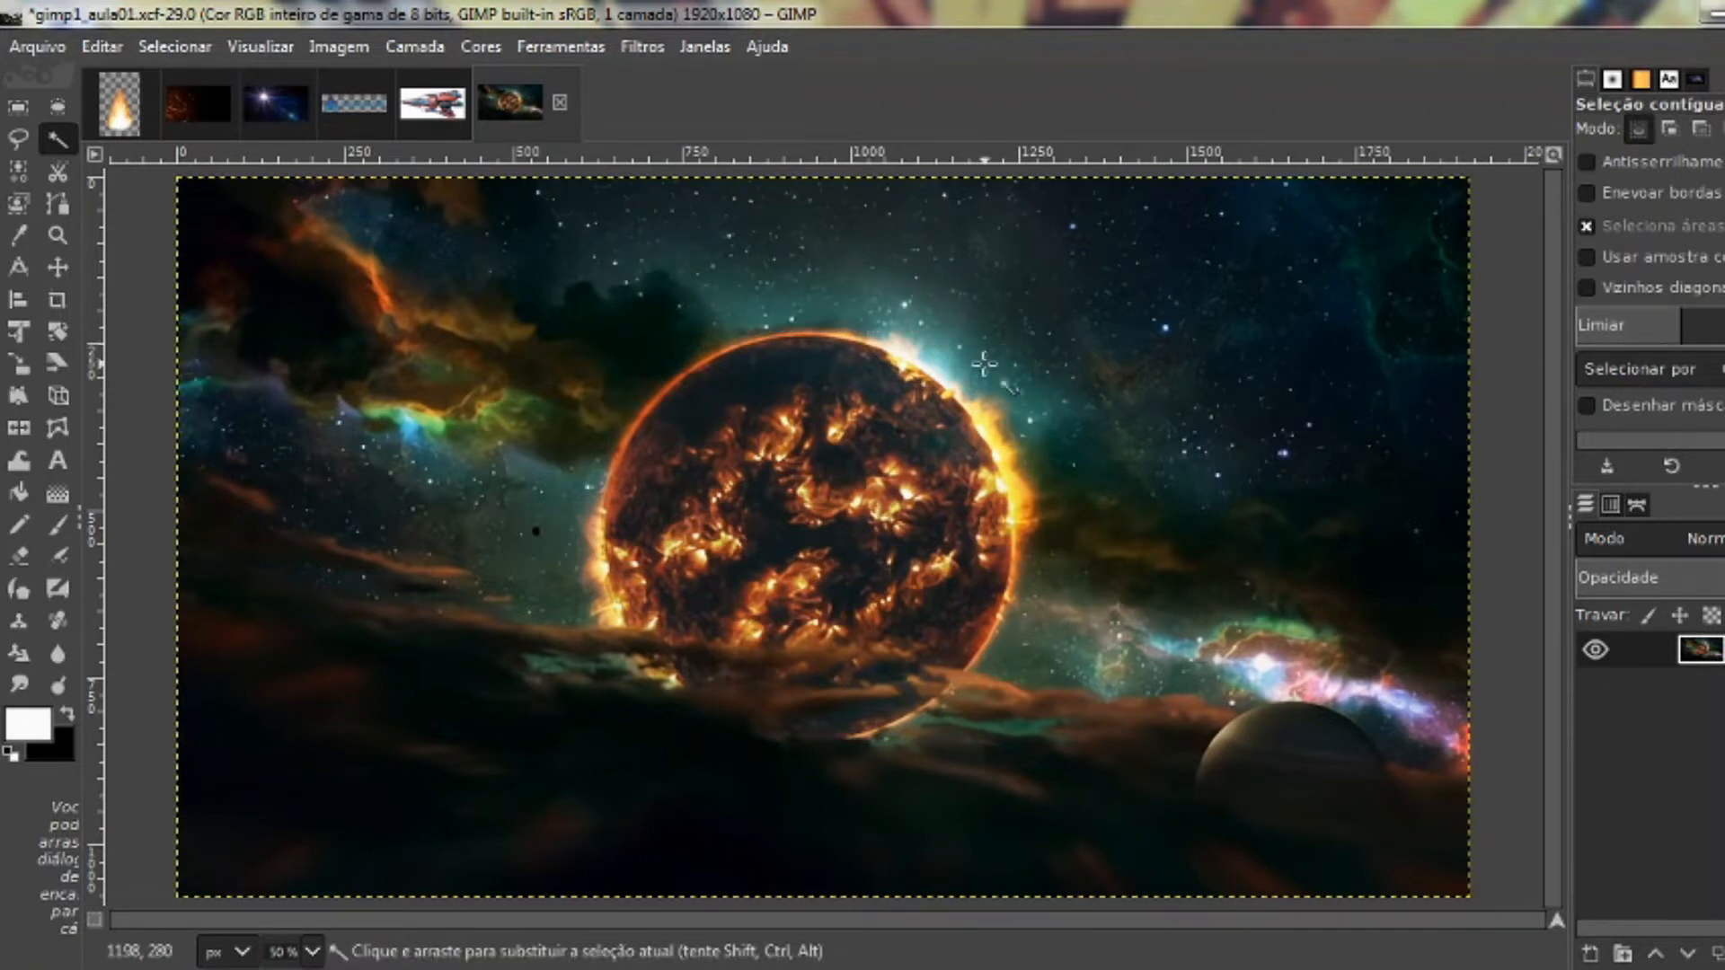
{"action": "key", "text": "Delete"}
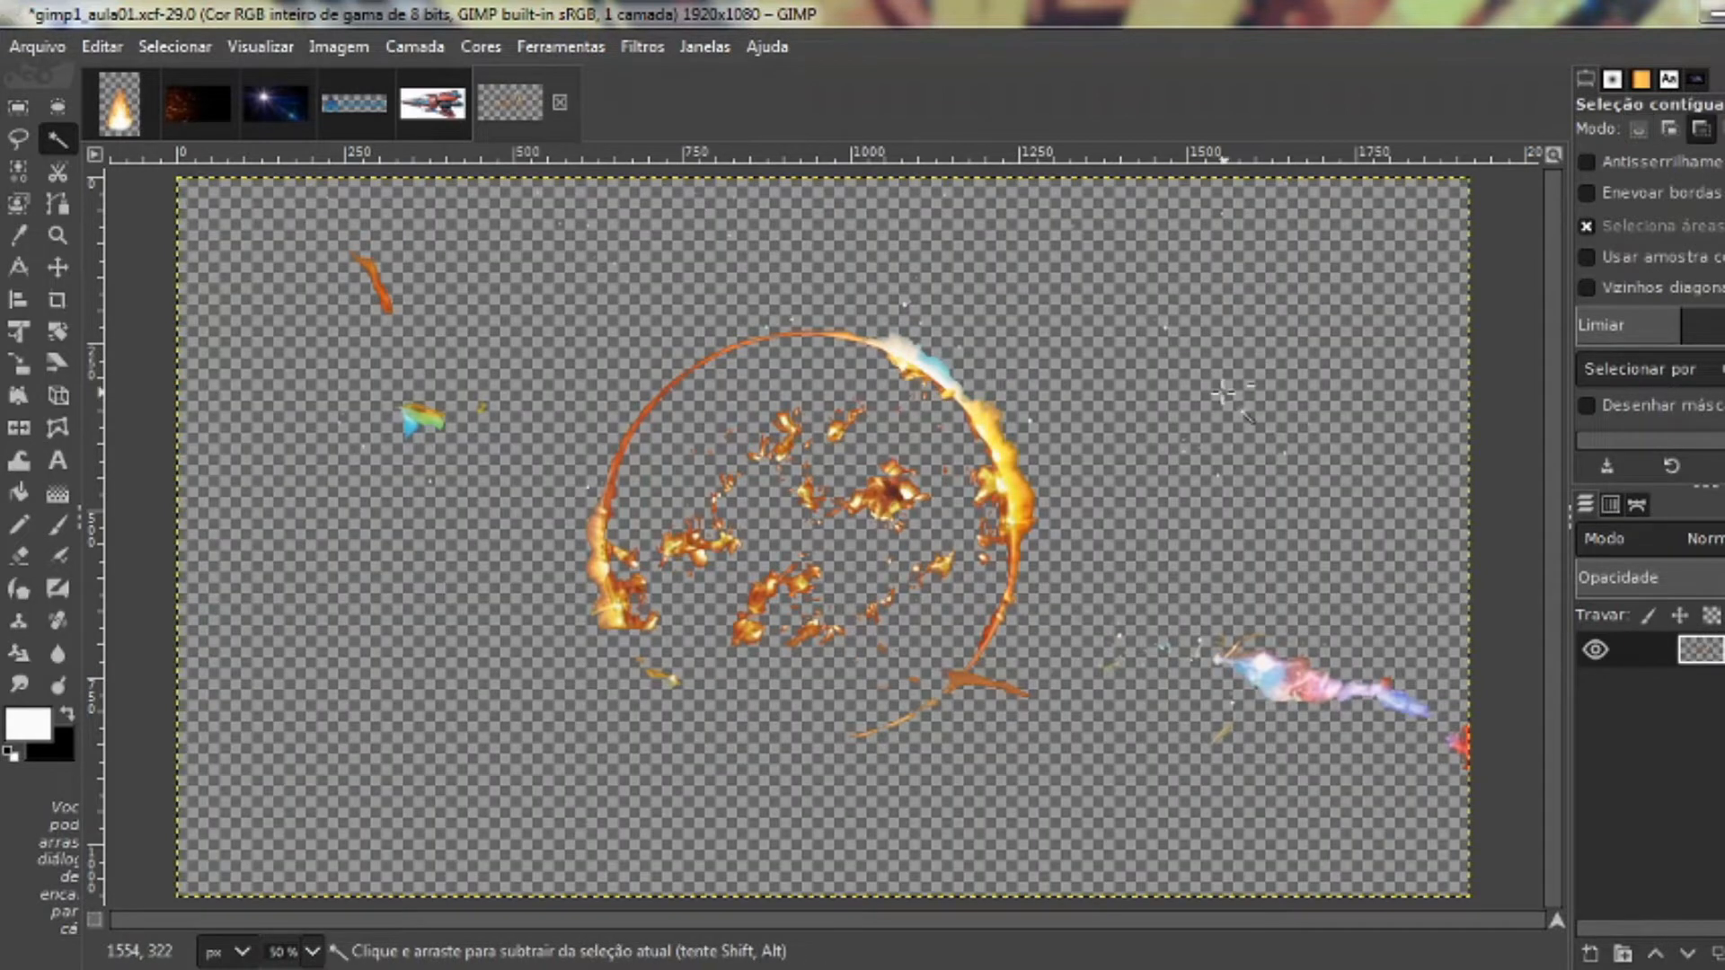
{"action": "key", "text": "ctrl+z"}
Lower the contiguous selection threshold, try deleting the sky area to the sun's upper right, and undo it
{"action": "left_click_drag", "start_coordinate": [1670, 326], "coordinate": [1633, 328]}
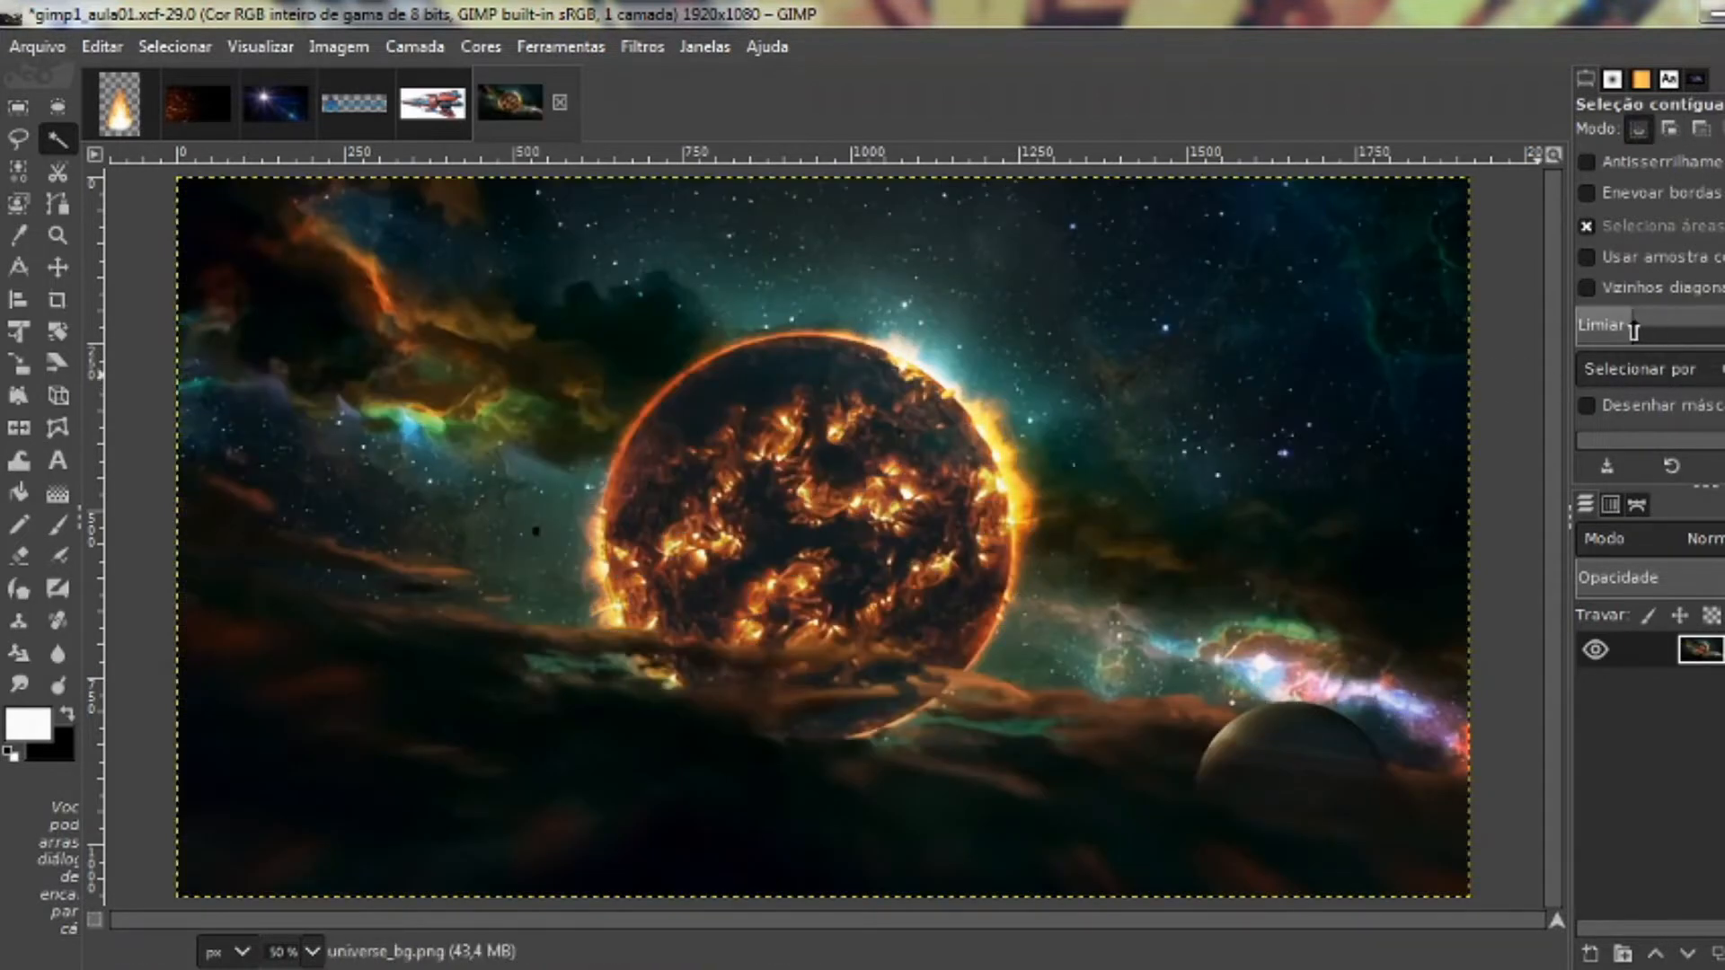
{"action": "left_click", "coordinate": [1018, 330]}
{"action": "key", "text": "Delete"}
{"action": "key", "text": "ctrl+z"}
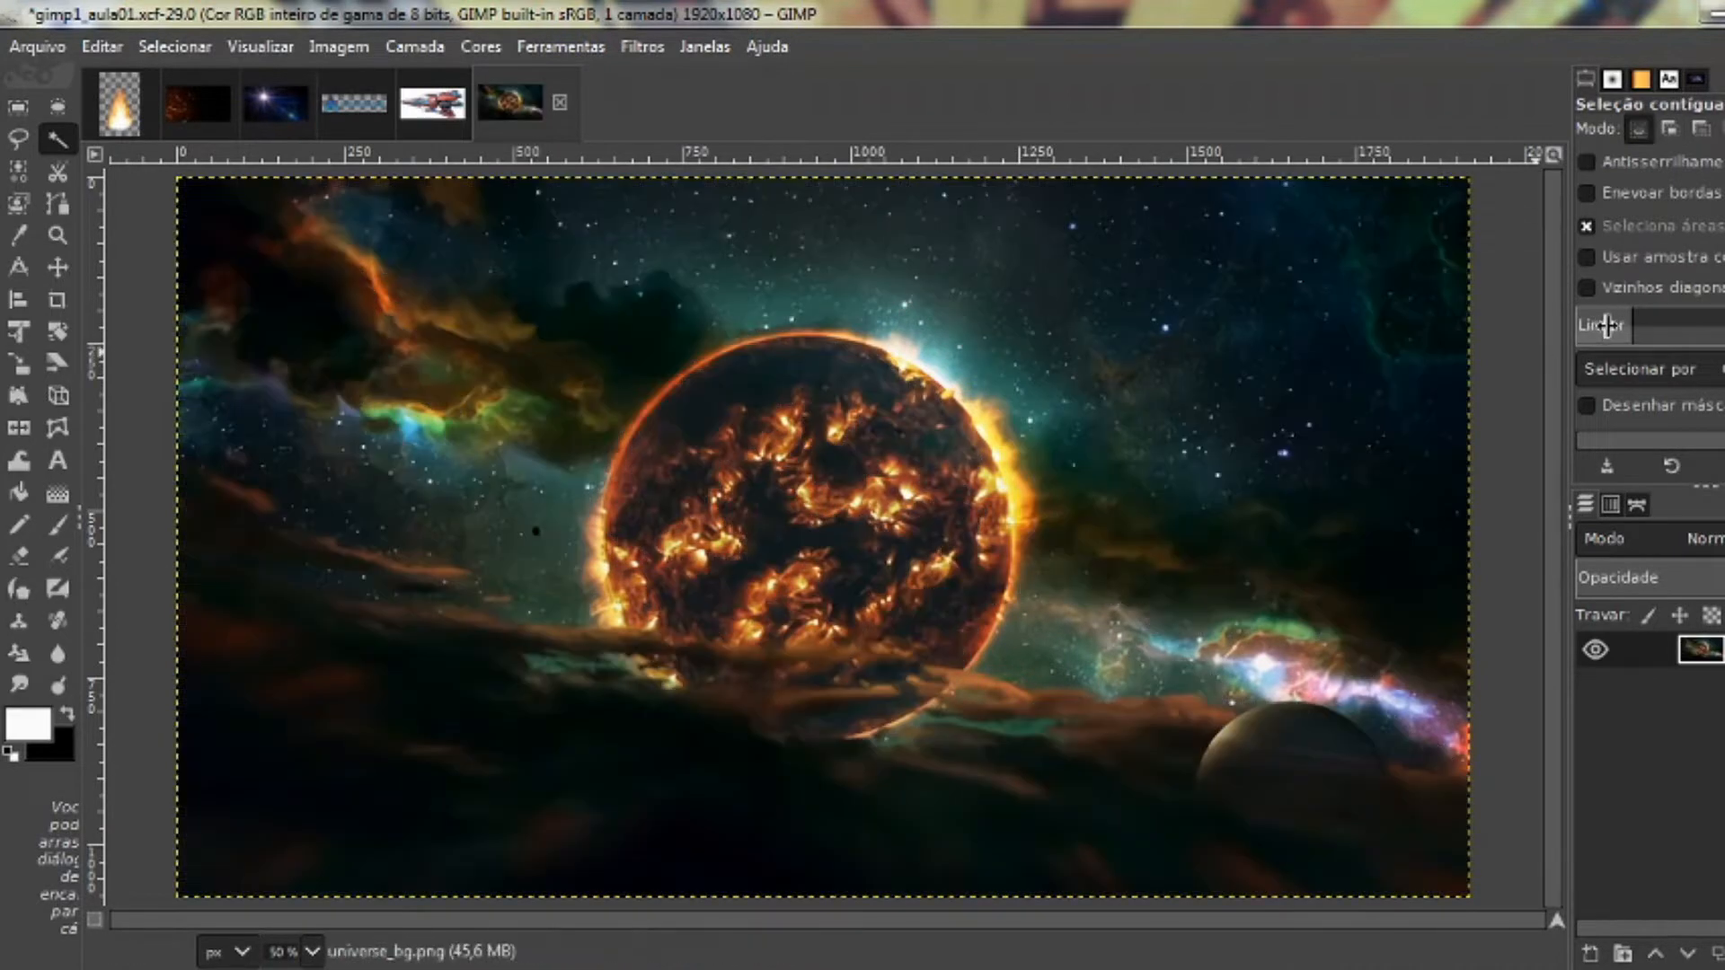
Reduce the selection threshold further, try deleting the dark starry sky around the sun's glow, and undo the deletion
{"action": "left_click_drag", "start_coordinate": [1619, 325], "coordinate": [1599, 324]}
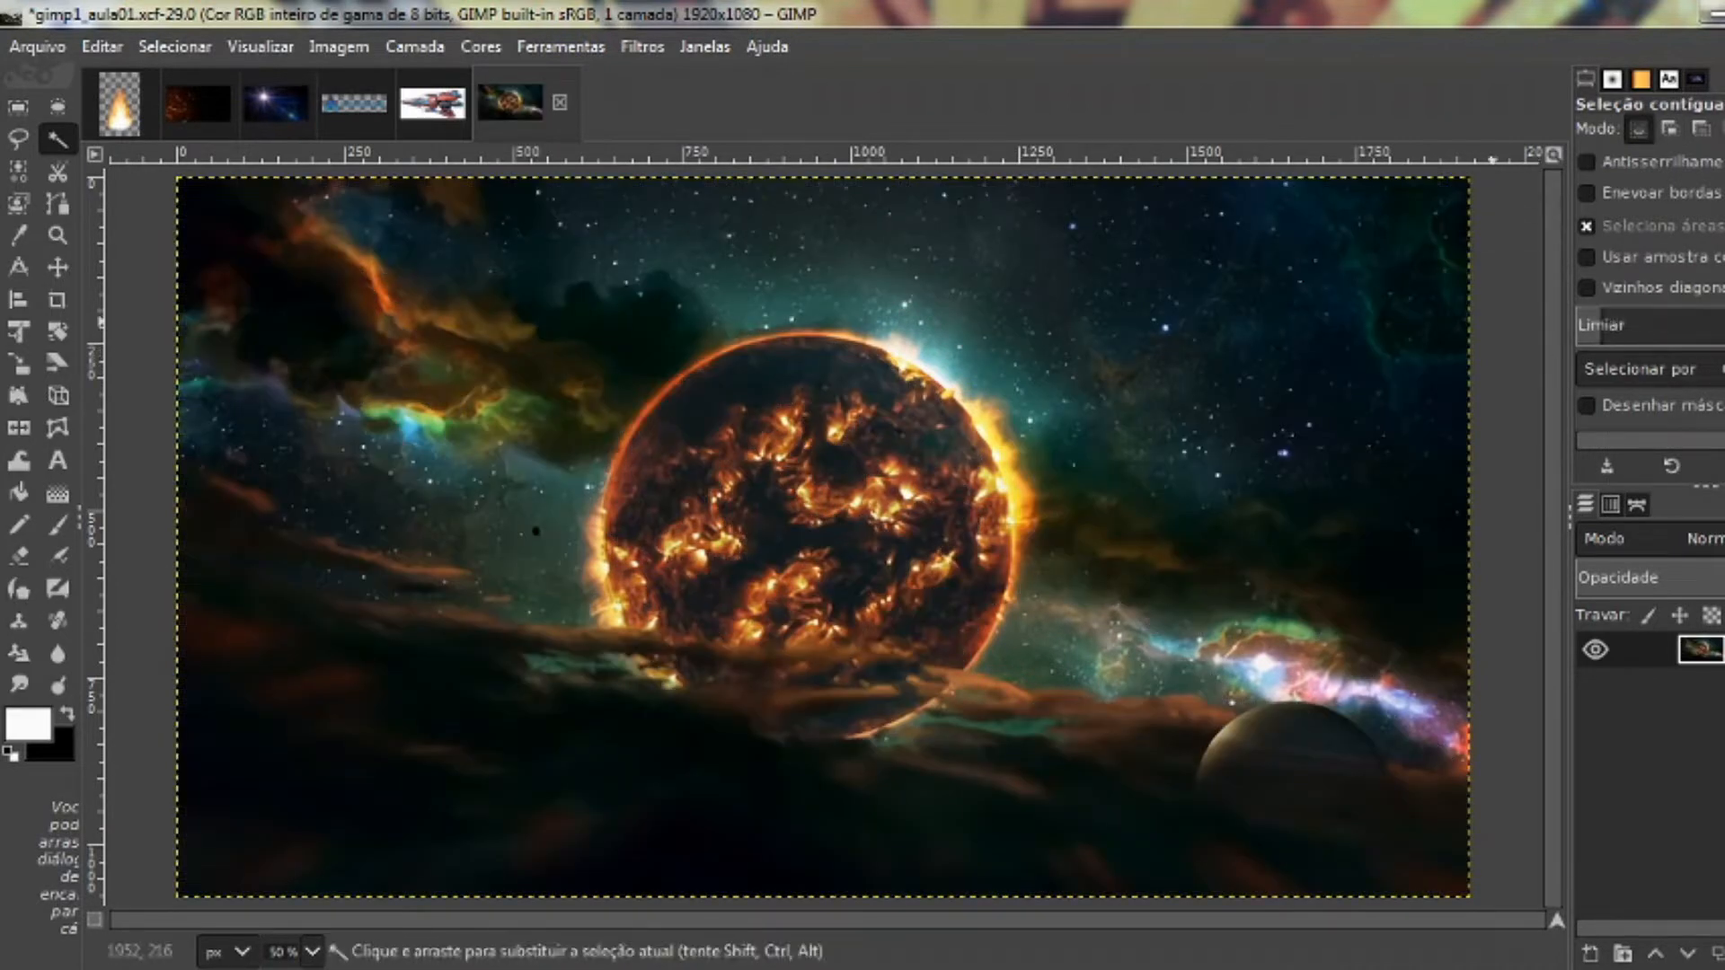
{"action": "left_click", "coordinate": [1049, 327]}
{"action": "key", "text": "Delete"}
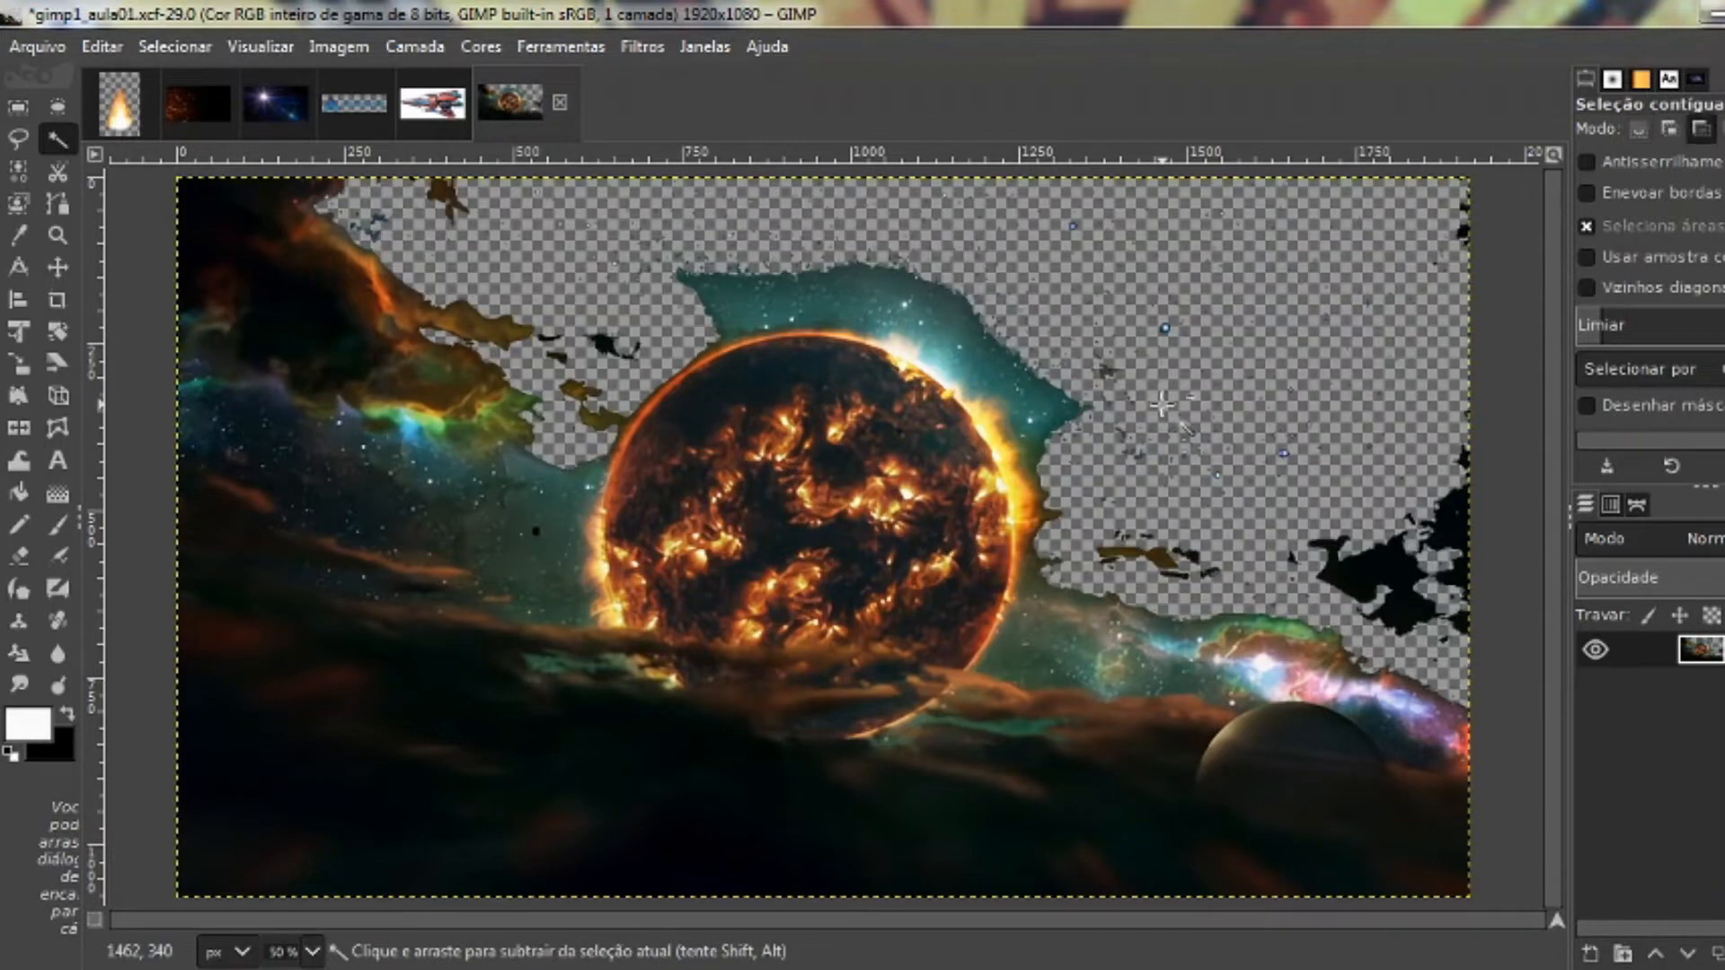
{"action": "key", "text": "ctrl+z"}
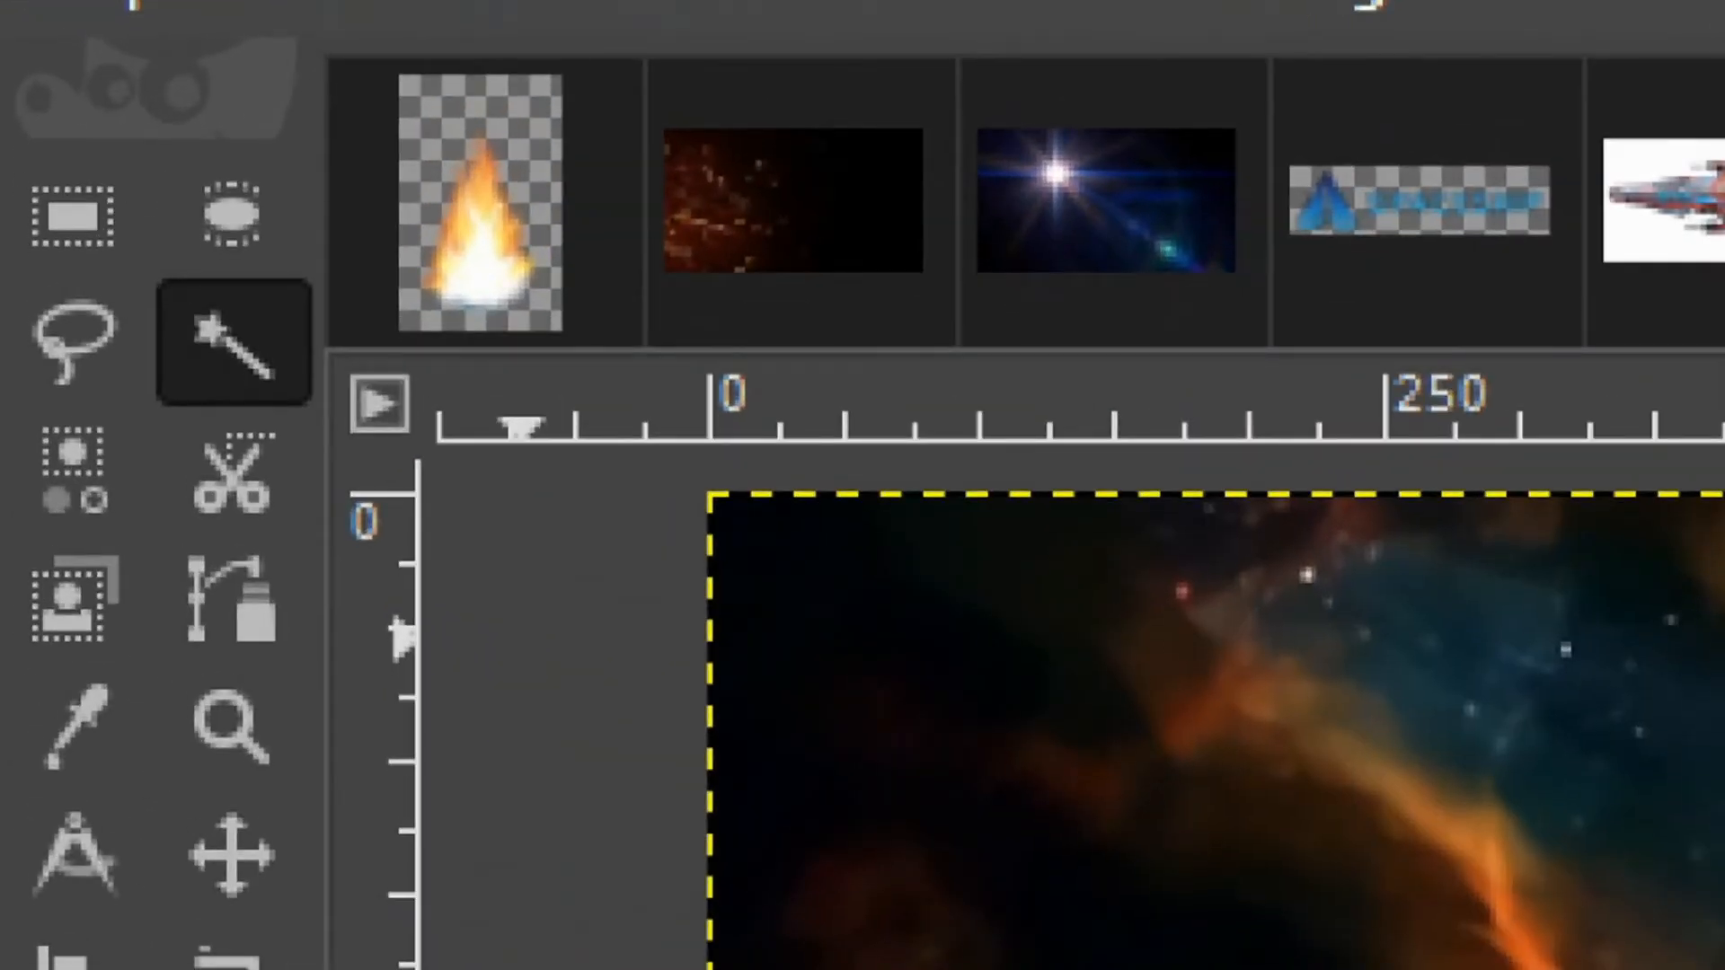
Select the white background around the ship in the spaceship image with the contiguous selection tool
{"action": "mouse_move", "coordinate": [54, 130]}
{"action": "left_mouse_down"}
{"action": "mouse_move", "coordinate": [19, 270]}
{"action": "mouse_move", "coordinate": [270, 508]}
{"action": "mouse_move", "coordinate": [297, 180]}
{"action": "mouse_move", "coordinate": [54, 130]}
{"action": "left_mouse_up"}
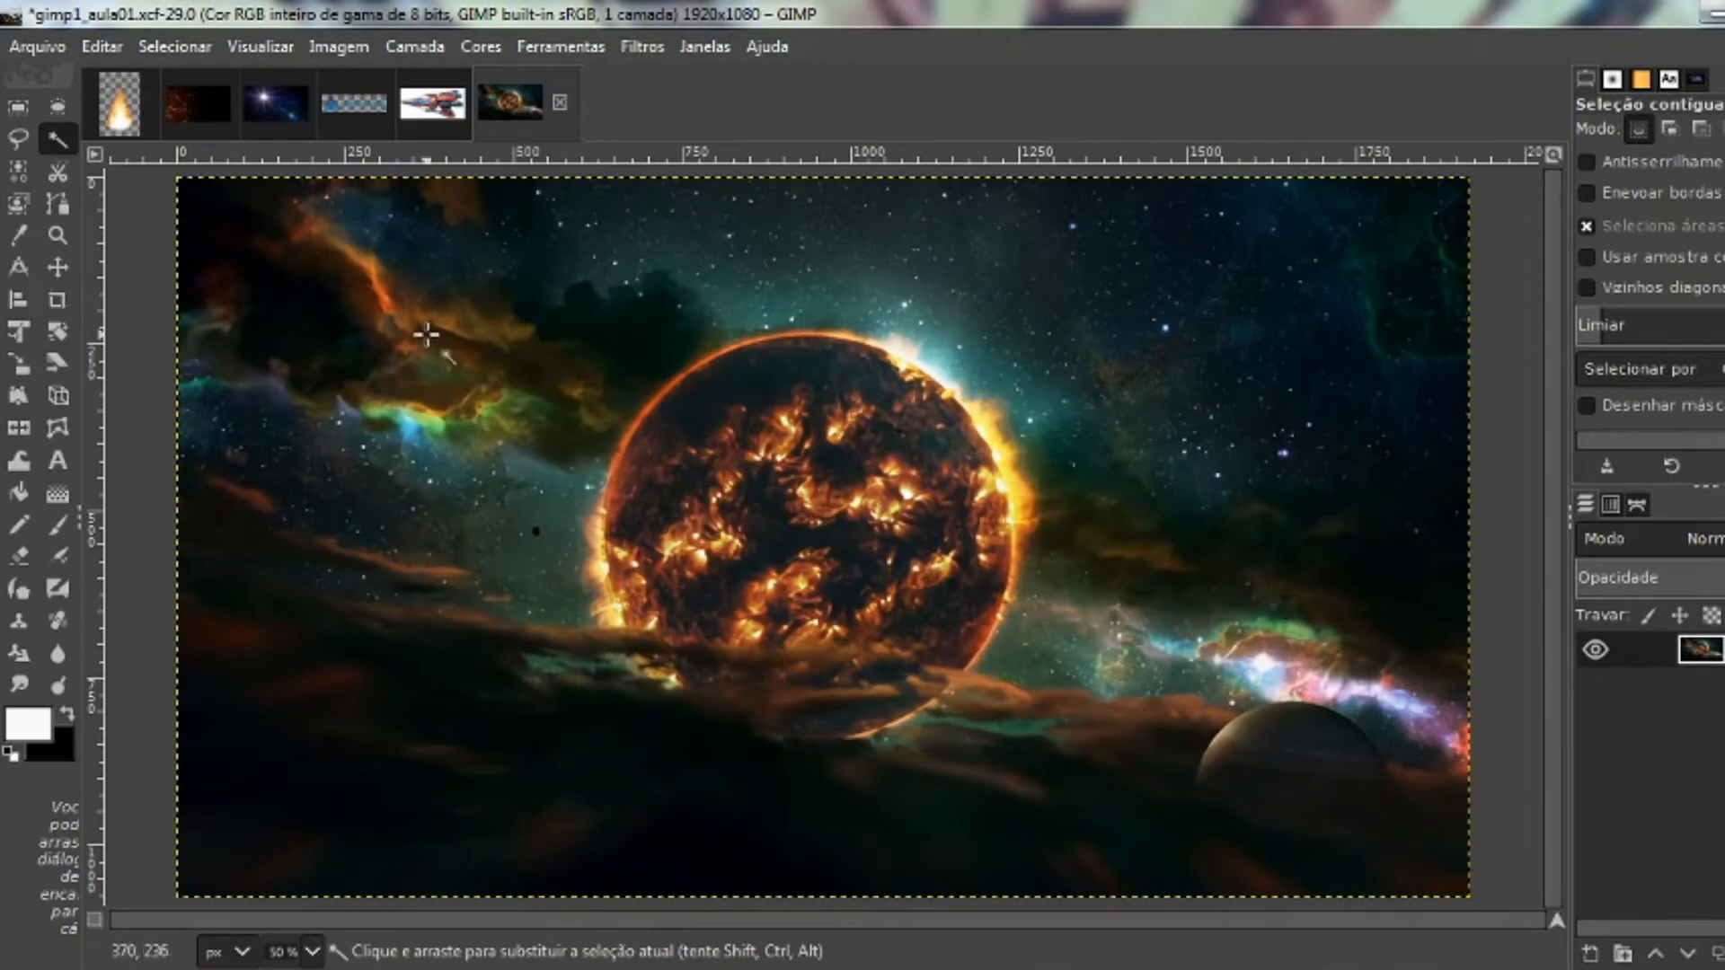
{"action": "left_click", "coordinate": [425, 113]}
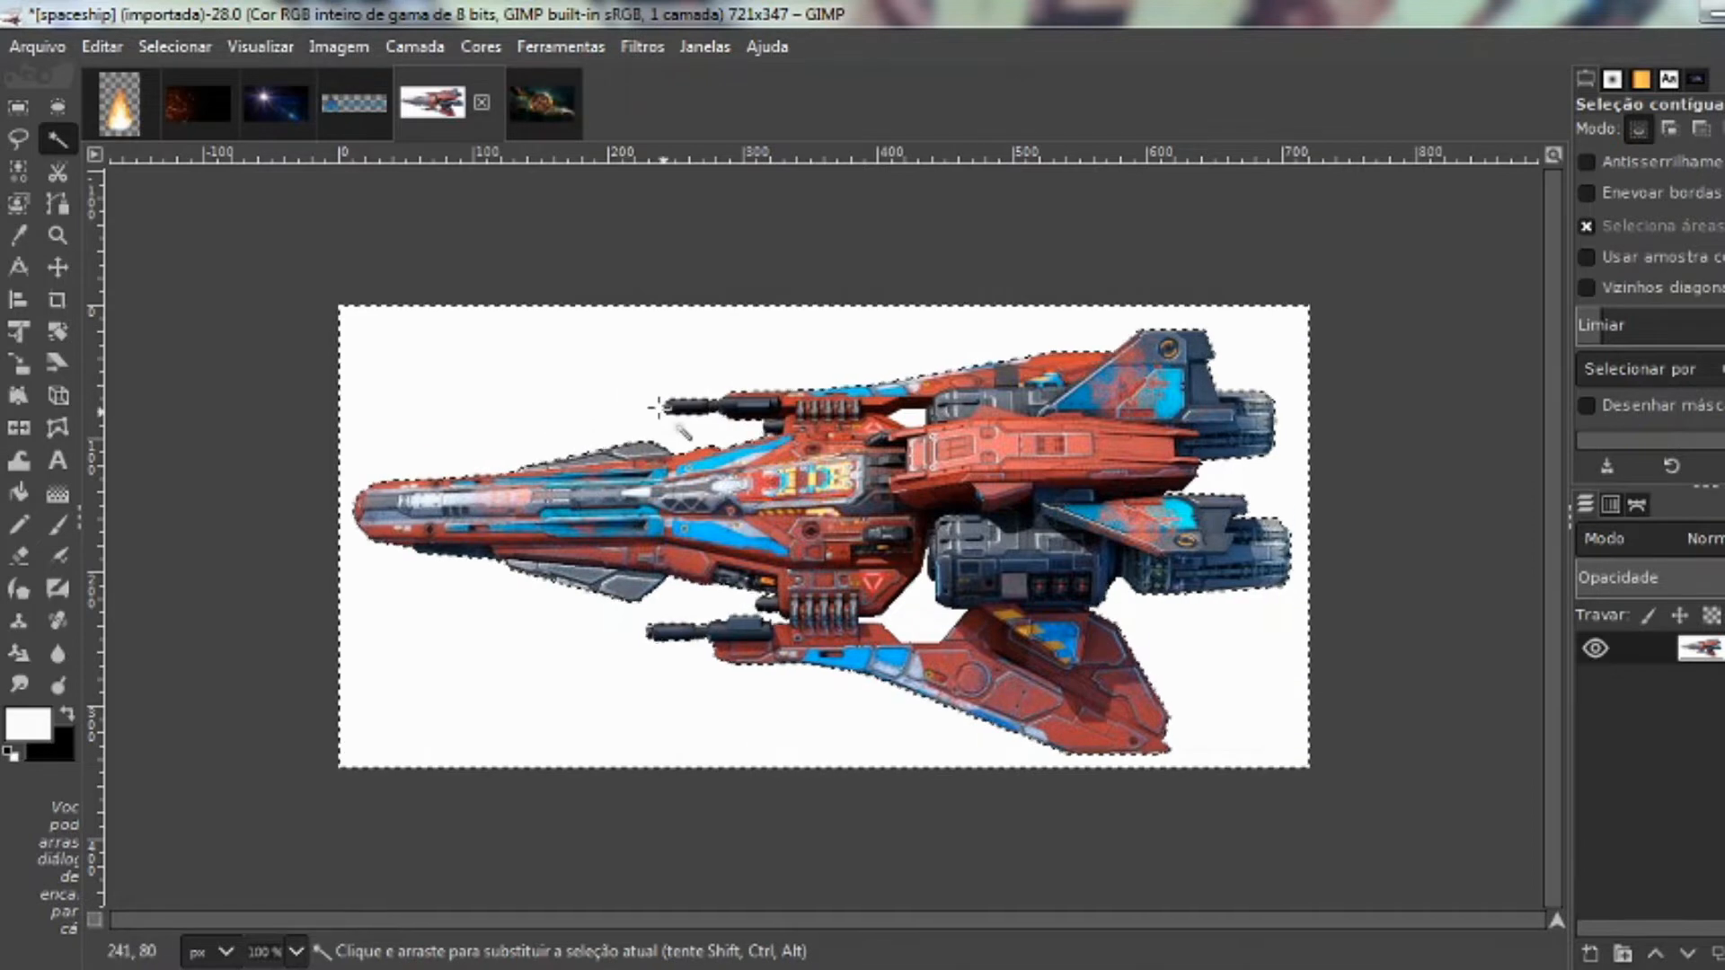
{"action": "key", "text": "shift"}
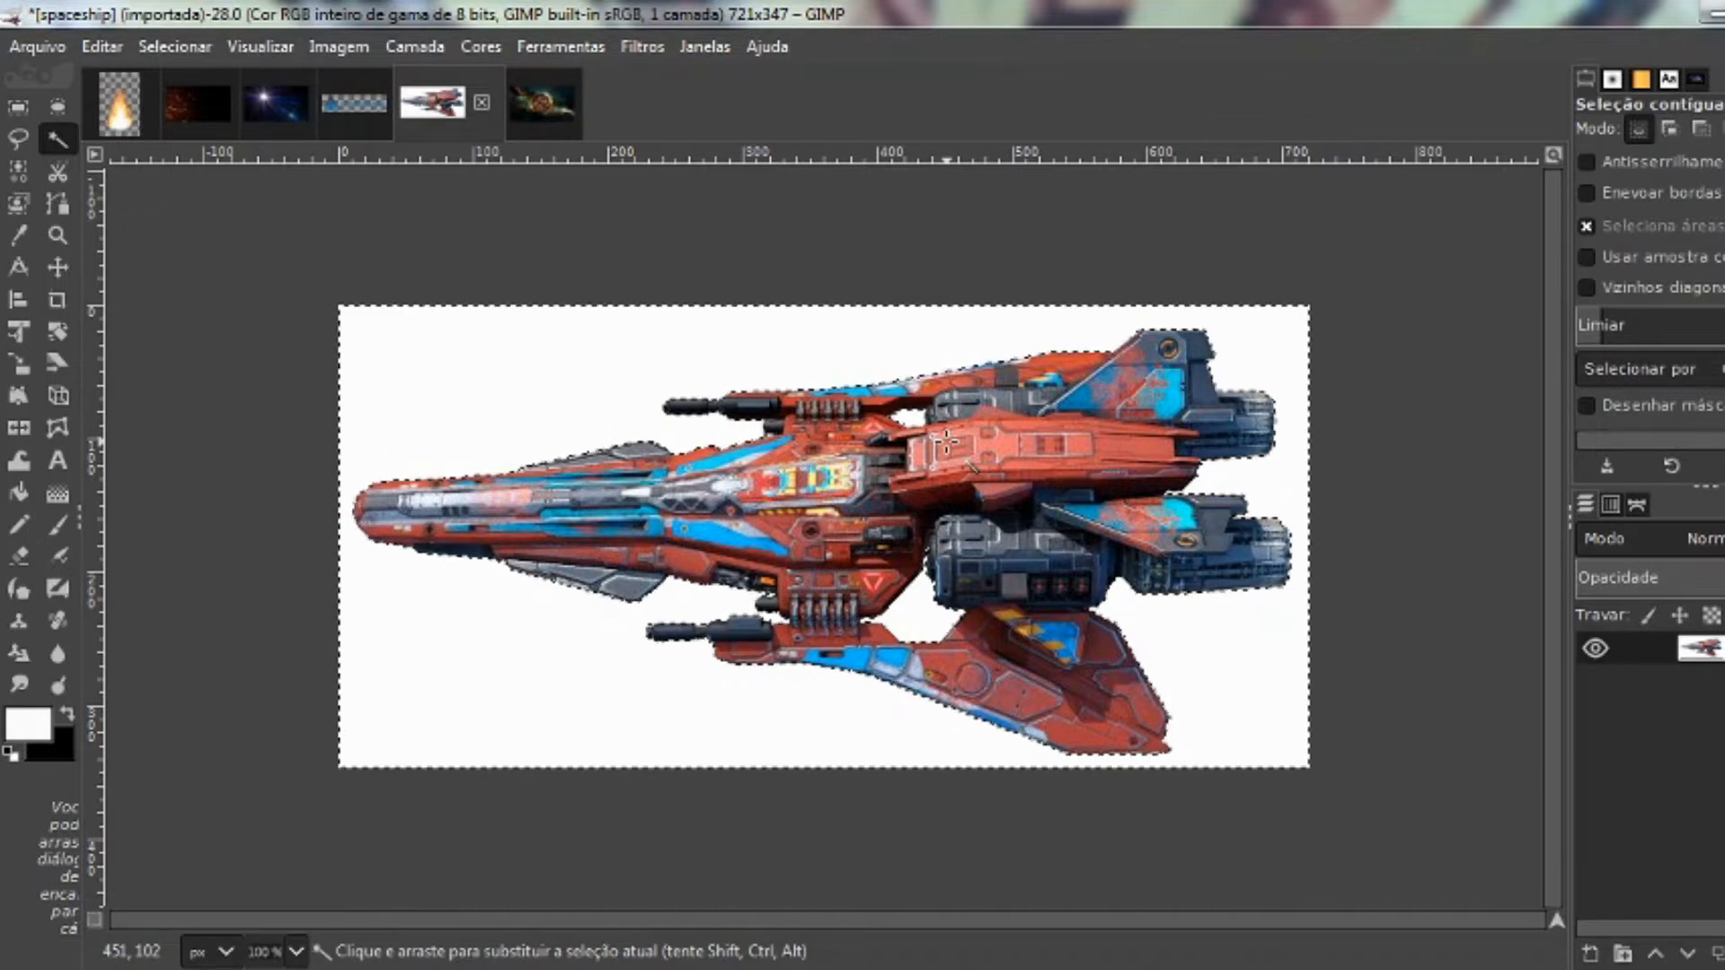
{"action": "key", "text": "ctrl"}
Try pasting the copied white background selection into the universe image, and undo the paste
{"action": "key", "text": "ctrl+c"}
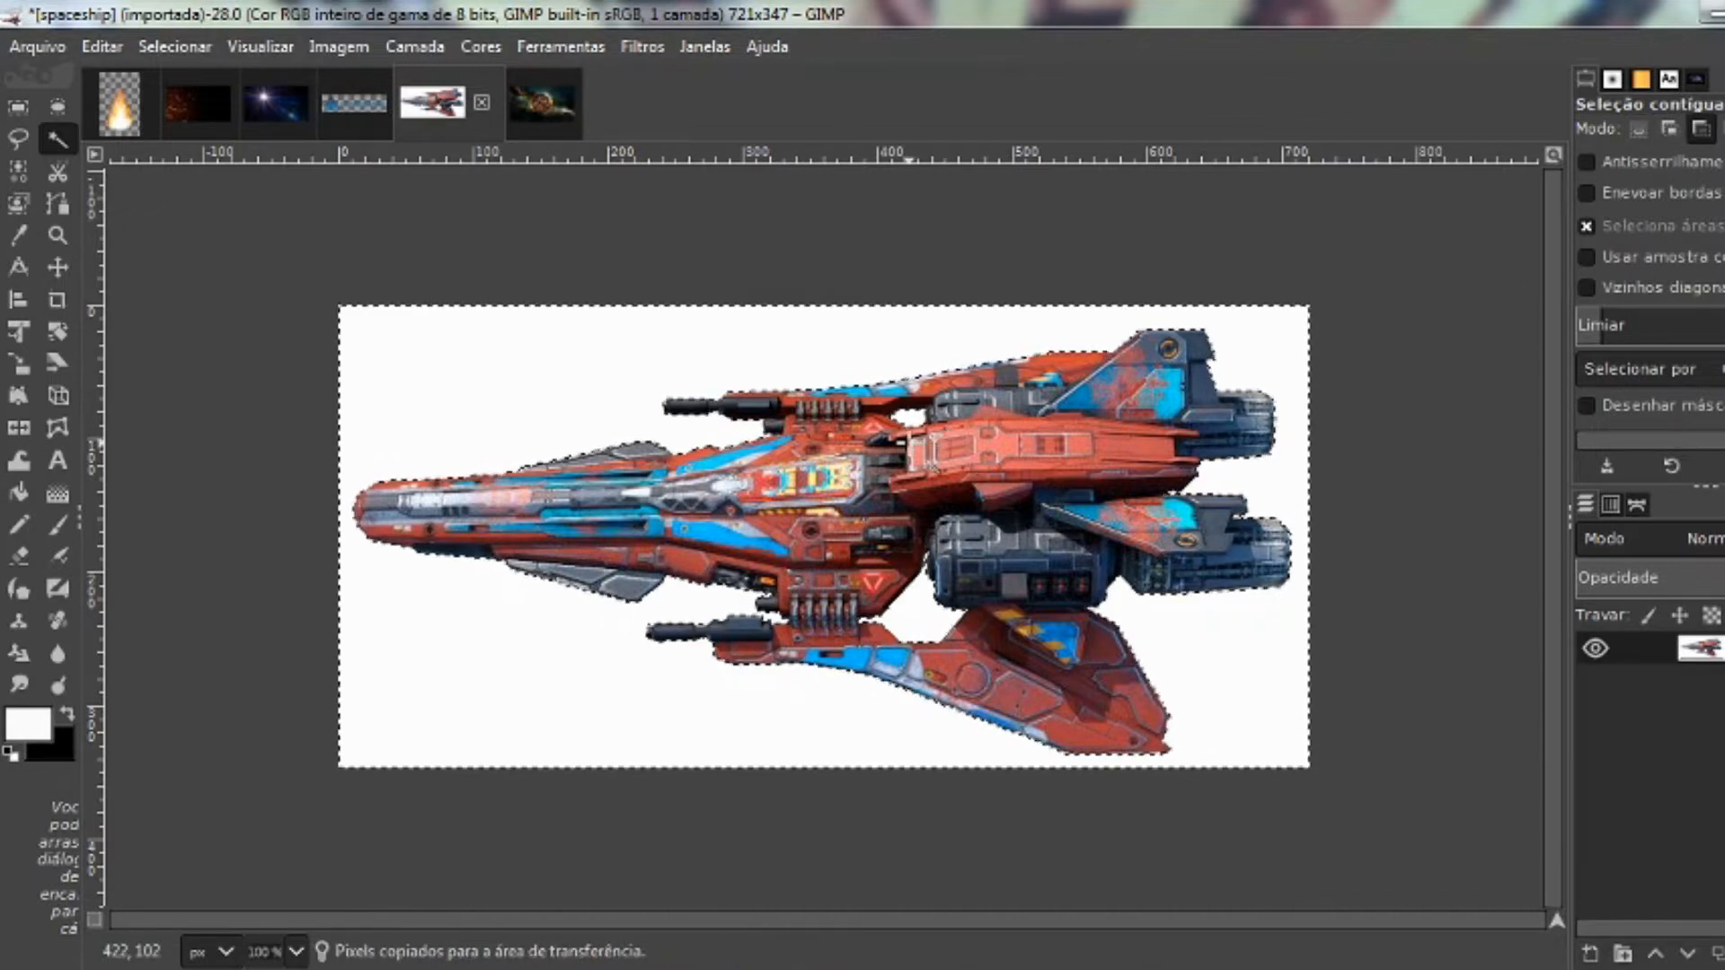
{"action": "left_click", "coordinate": [538, 110]}
{"action": "key", "text": "ctrl"}
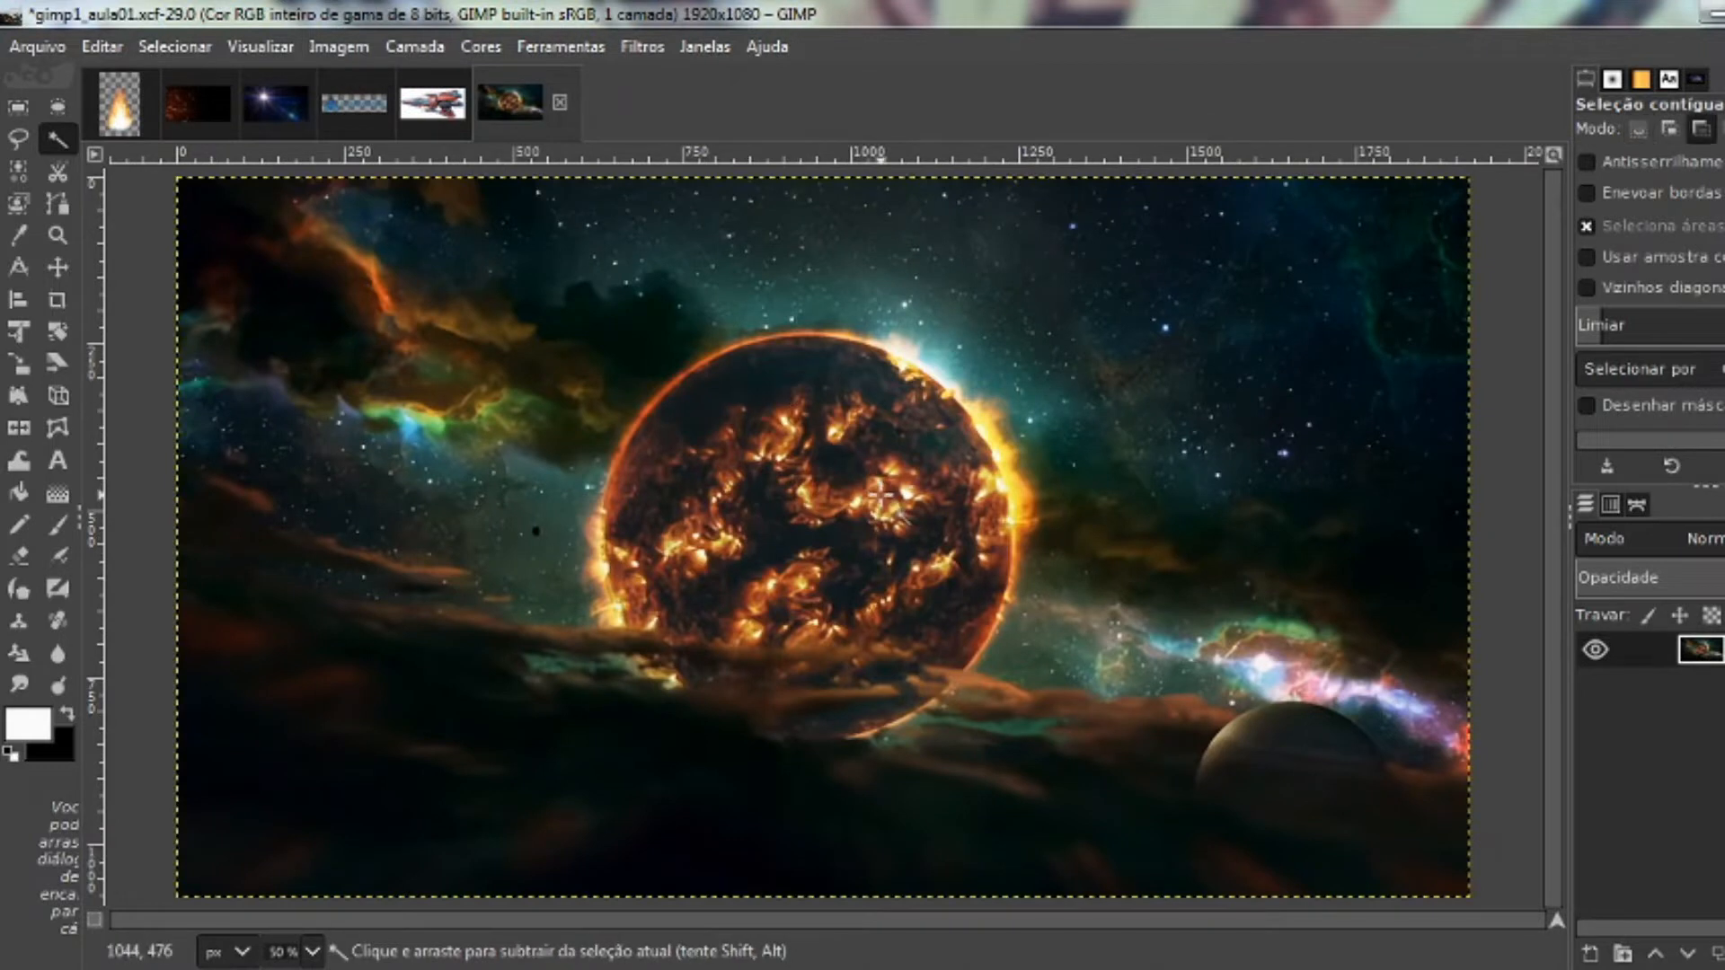
{"action": "key", "text": "ctrl+v"}
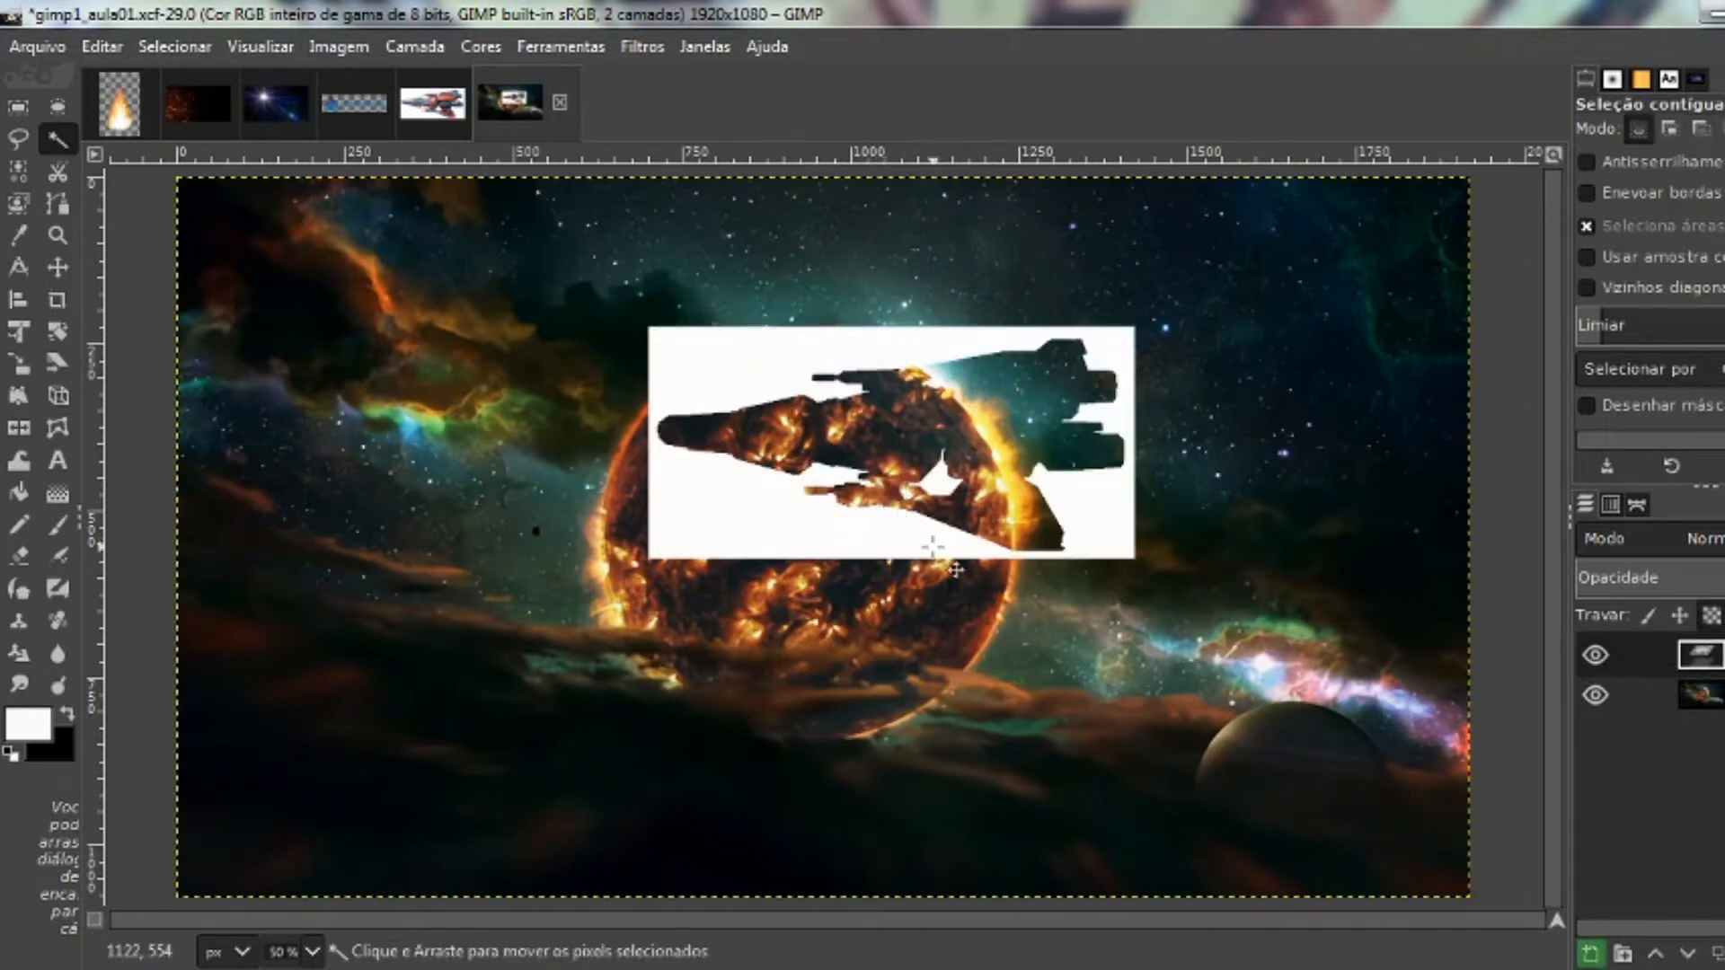
{"action": "key", "text": "ctrl"}
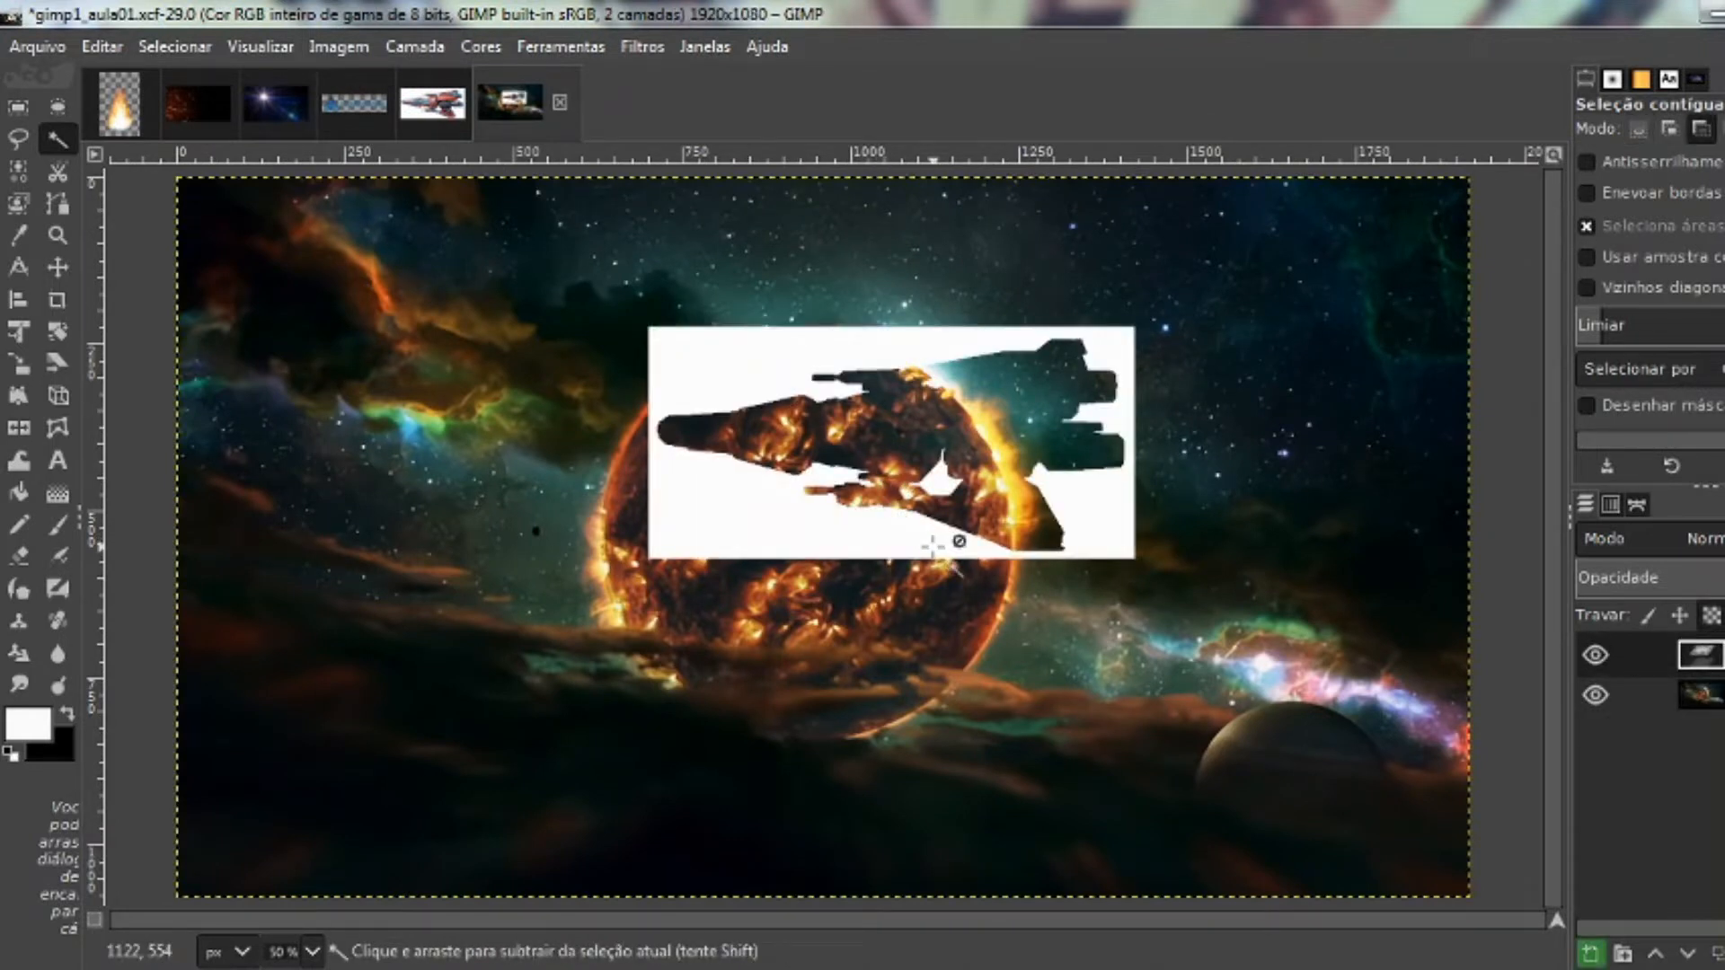
{"action": "key", "text": "ctrl+z"}
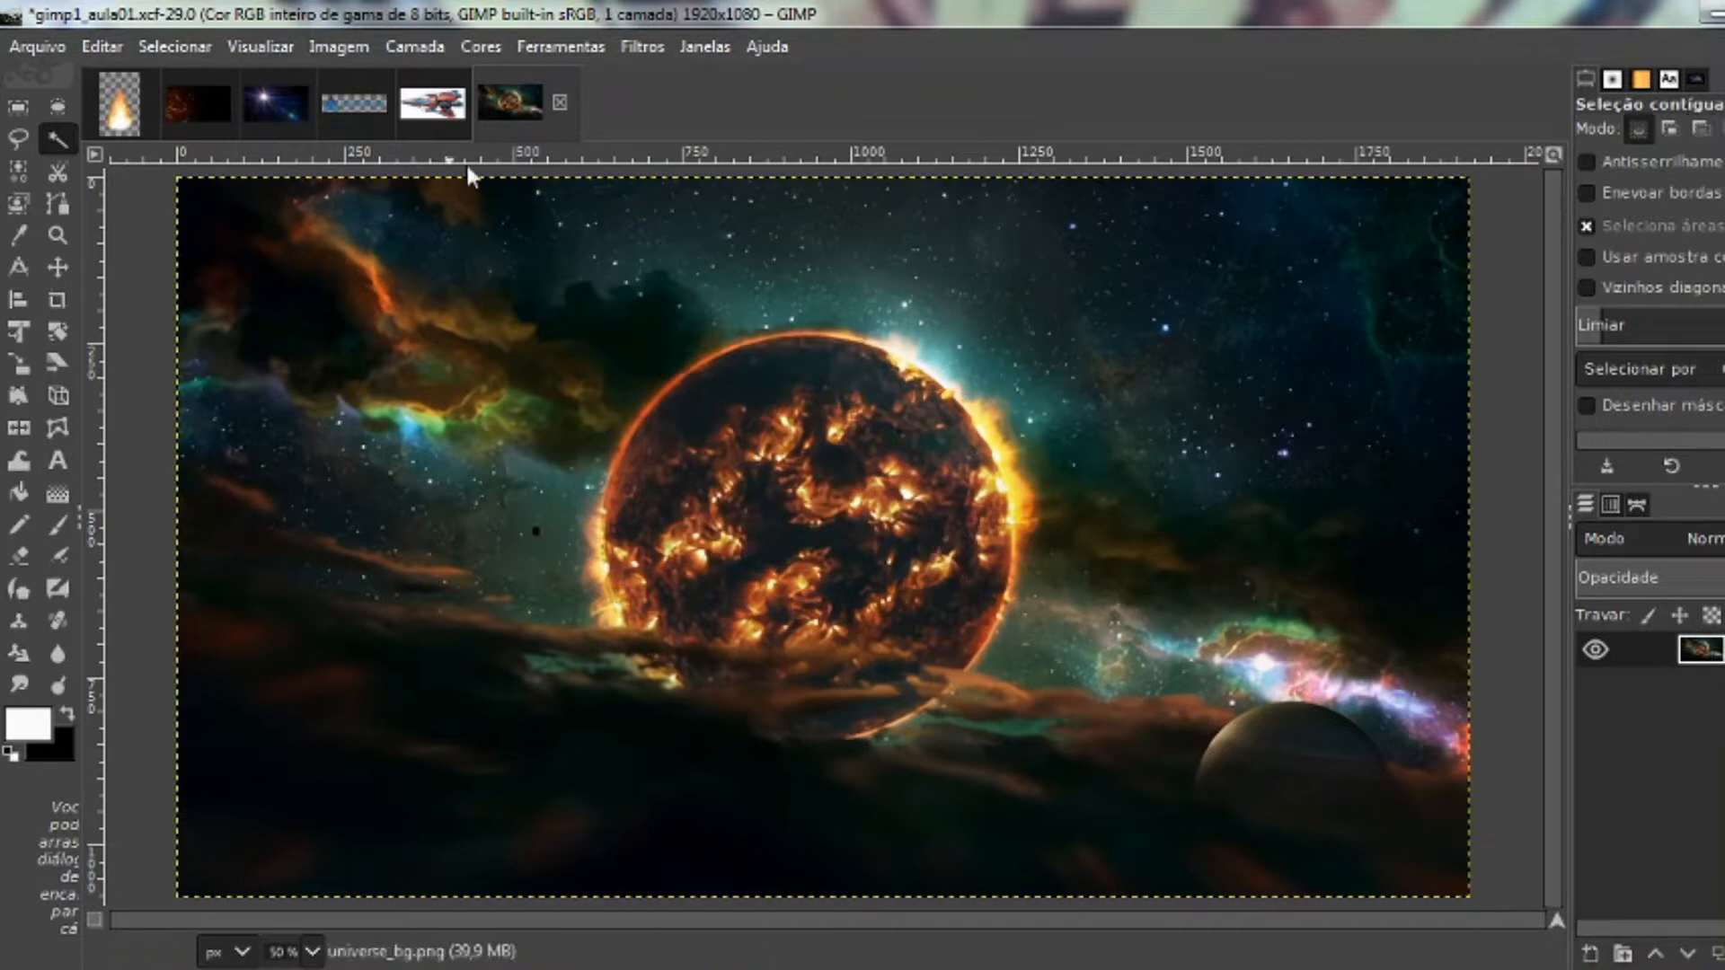
Invert the selection in the spaceship image to select the ship instead of its white background
{"action": "left_click", "coordinate": [444, 111]}
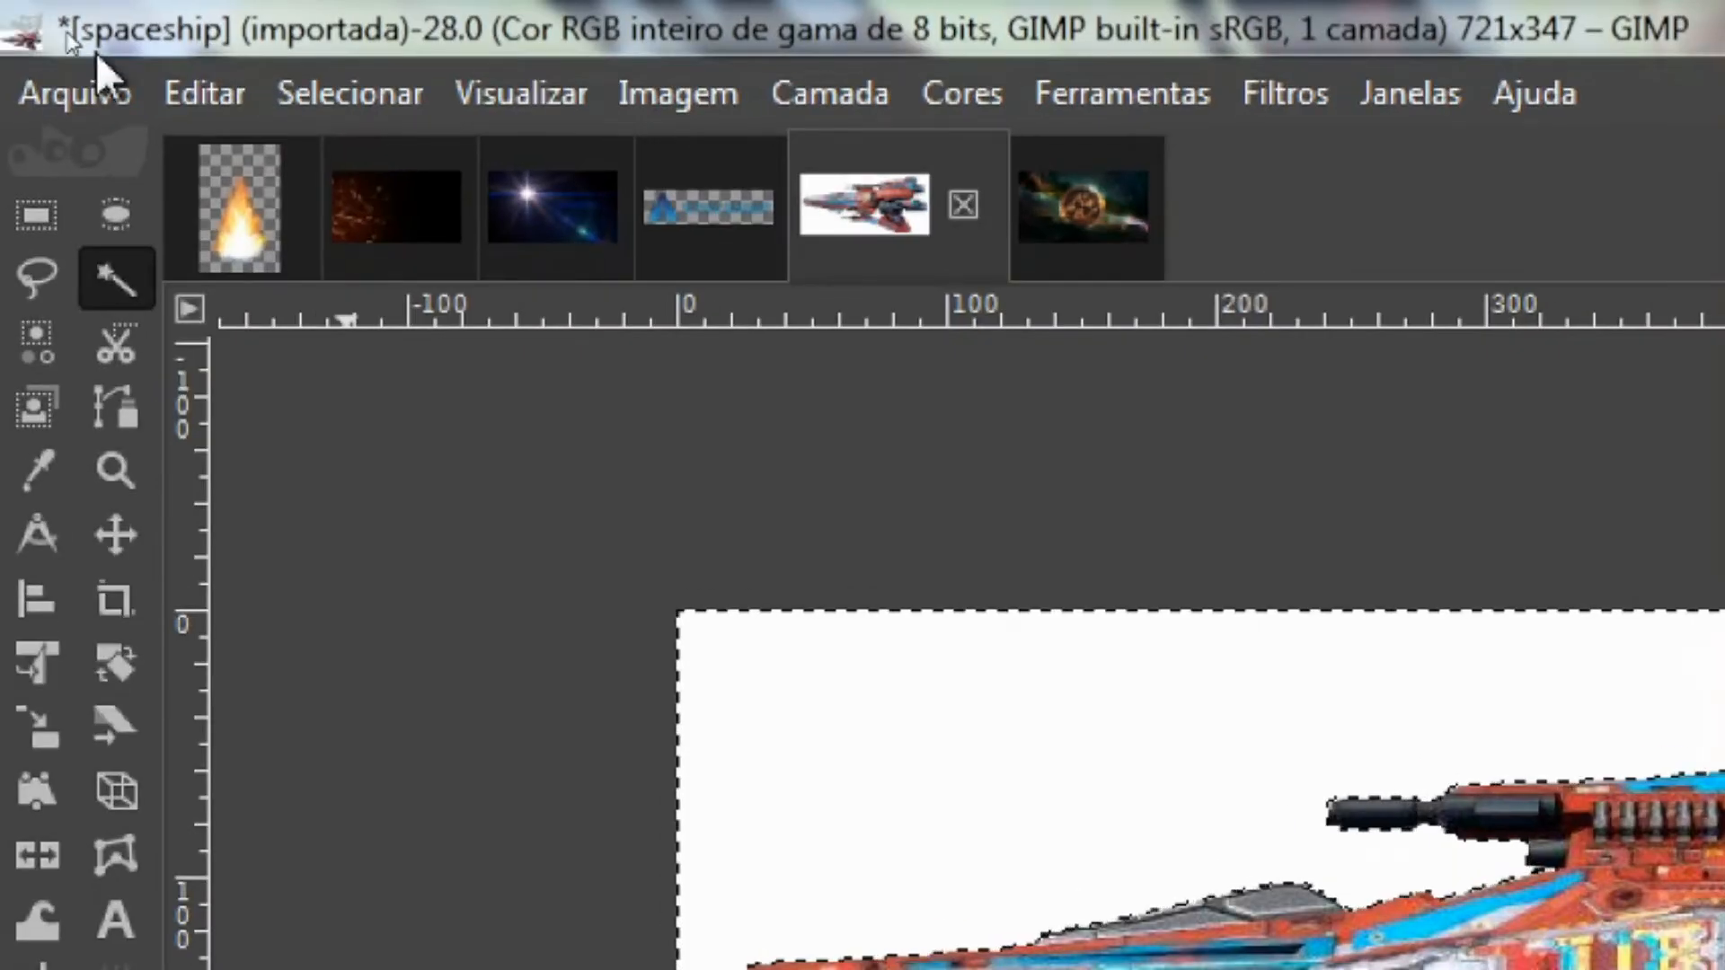
{"action": "left_click", "coordinate": [400, 99]}
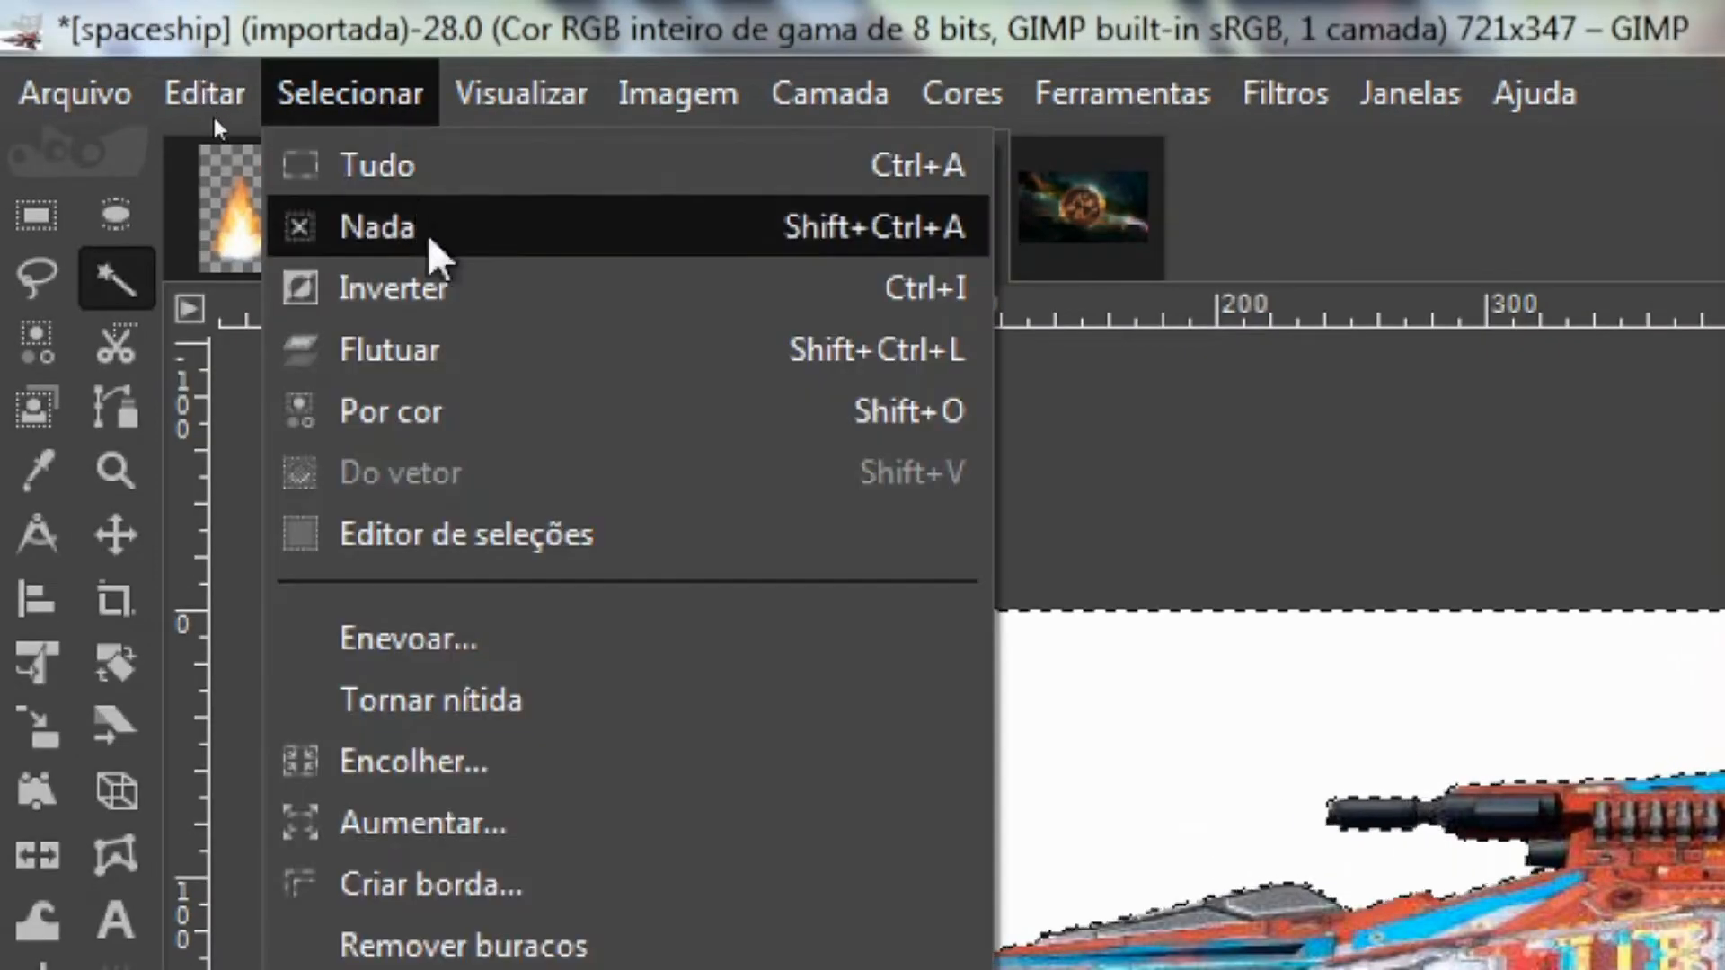
{"action": "left_click", "coordinate": [532, 296]}
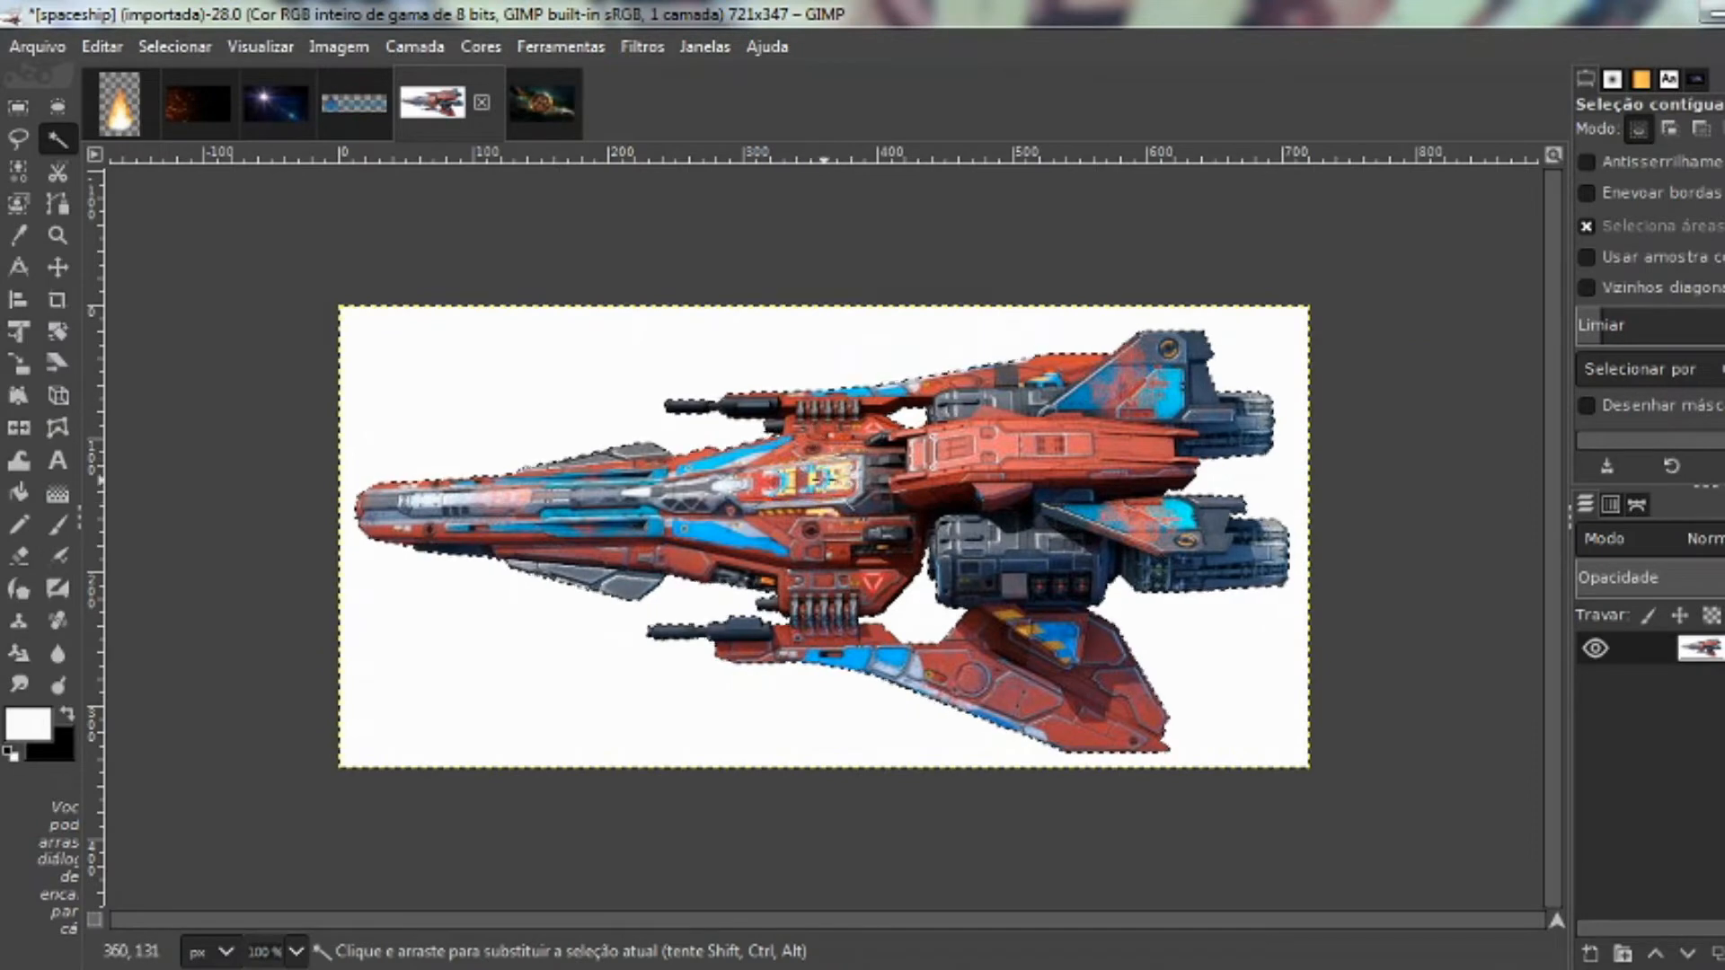
Copy the selected ship into the universe background image and turn the floating selection into a new layer
{"action": "key", "text": "ctrl+c"}
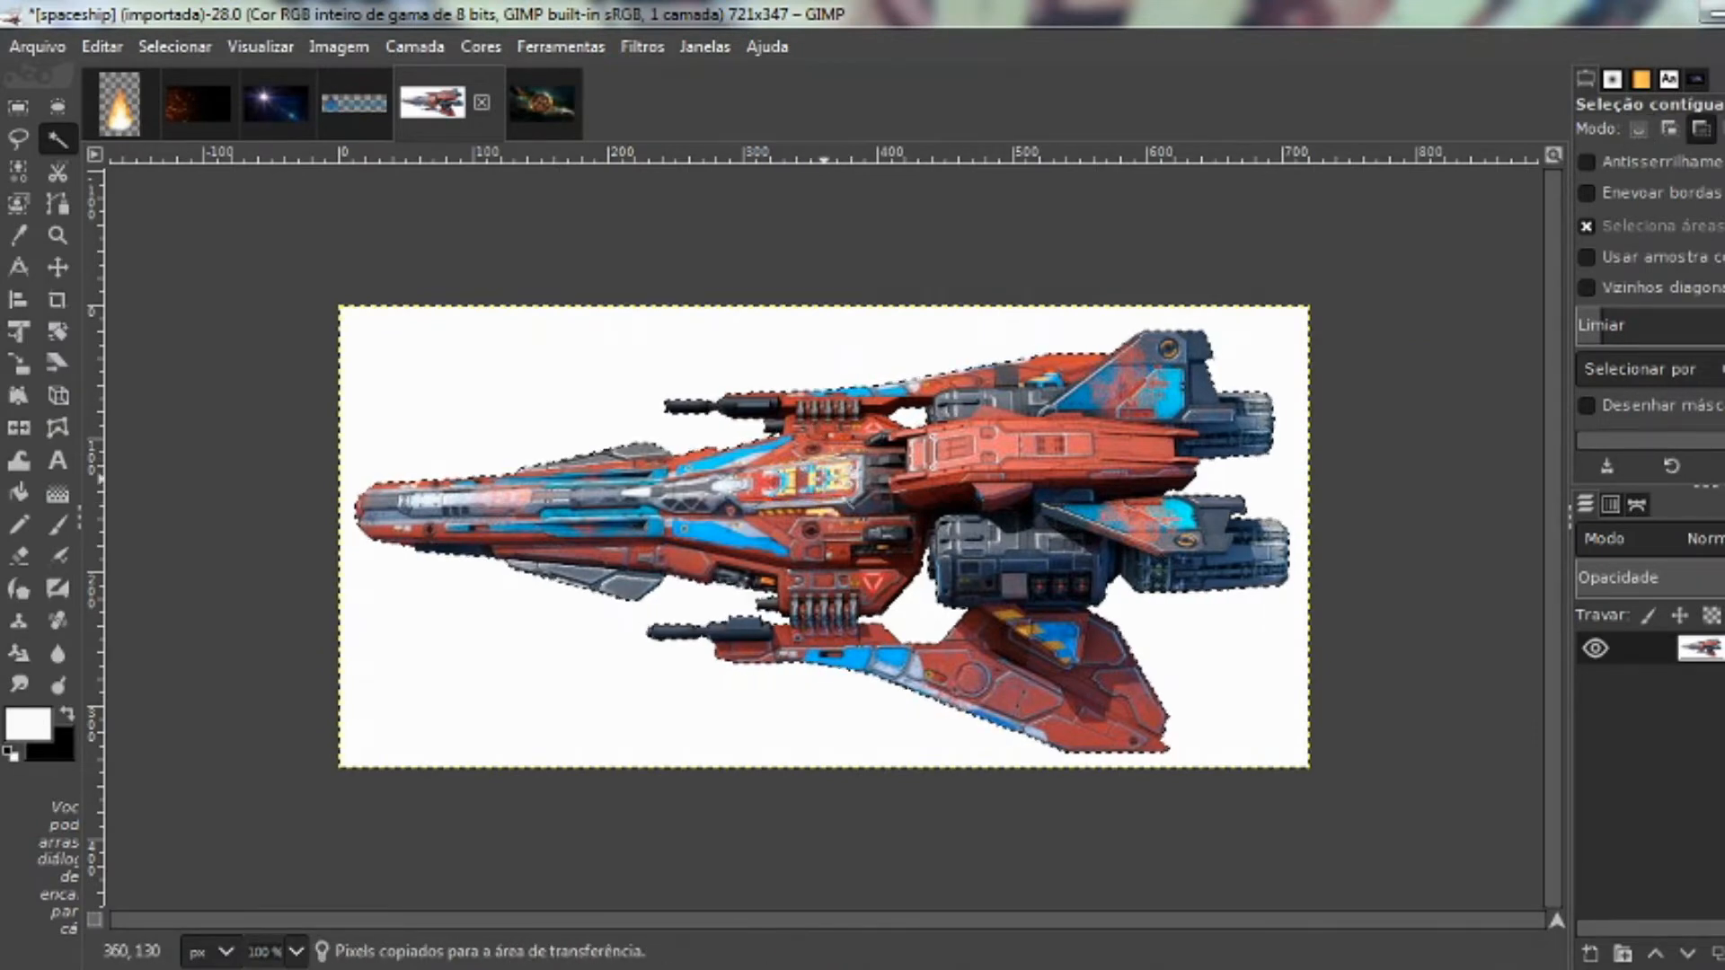
{"action": "left_click", "coordinate": [543, 102]}
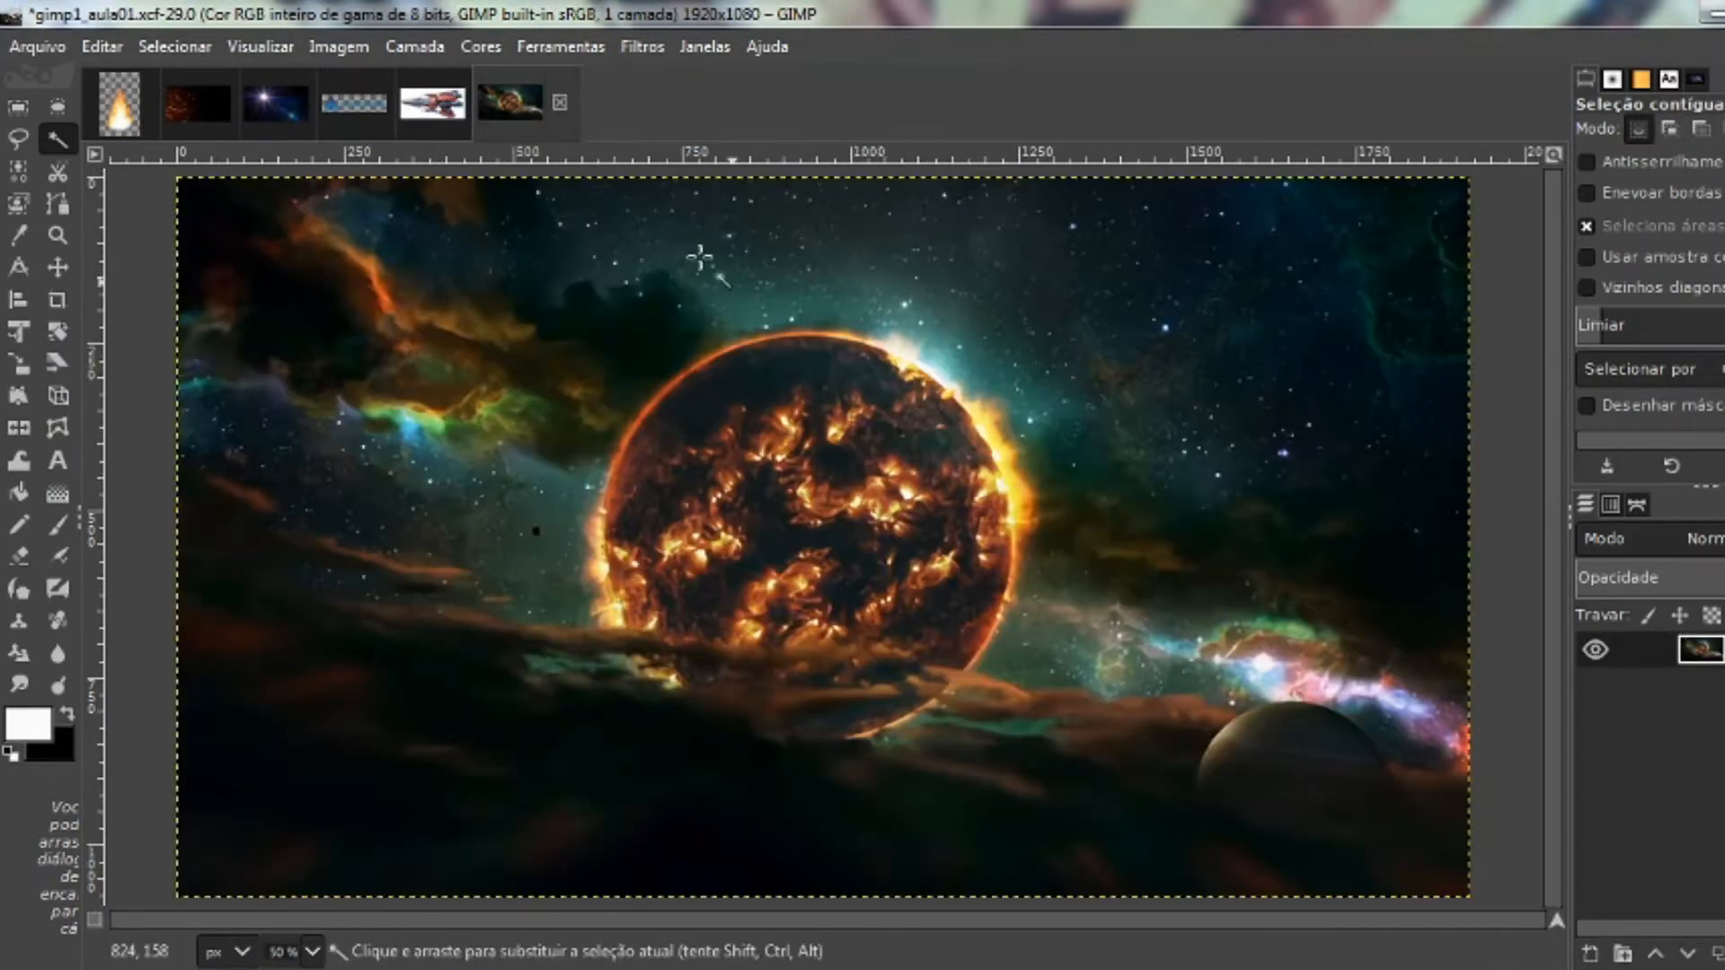
{"action": "key", "text": "ctrl+v"}
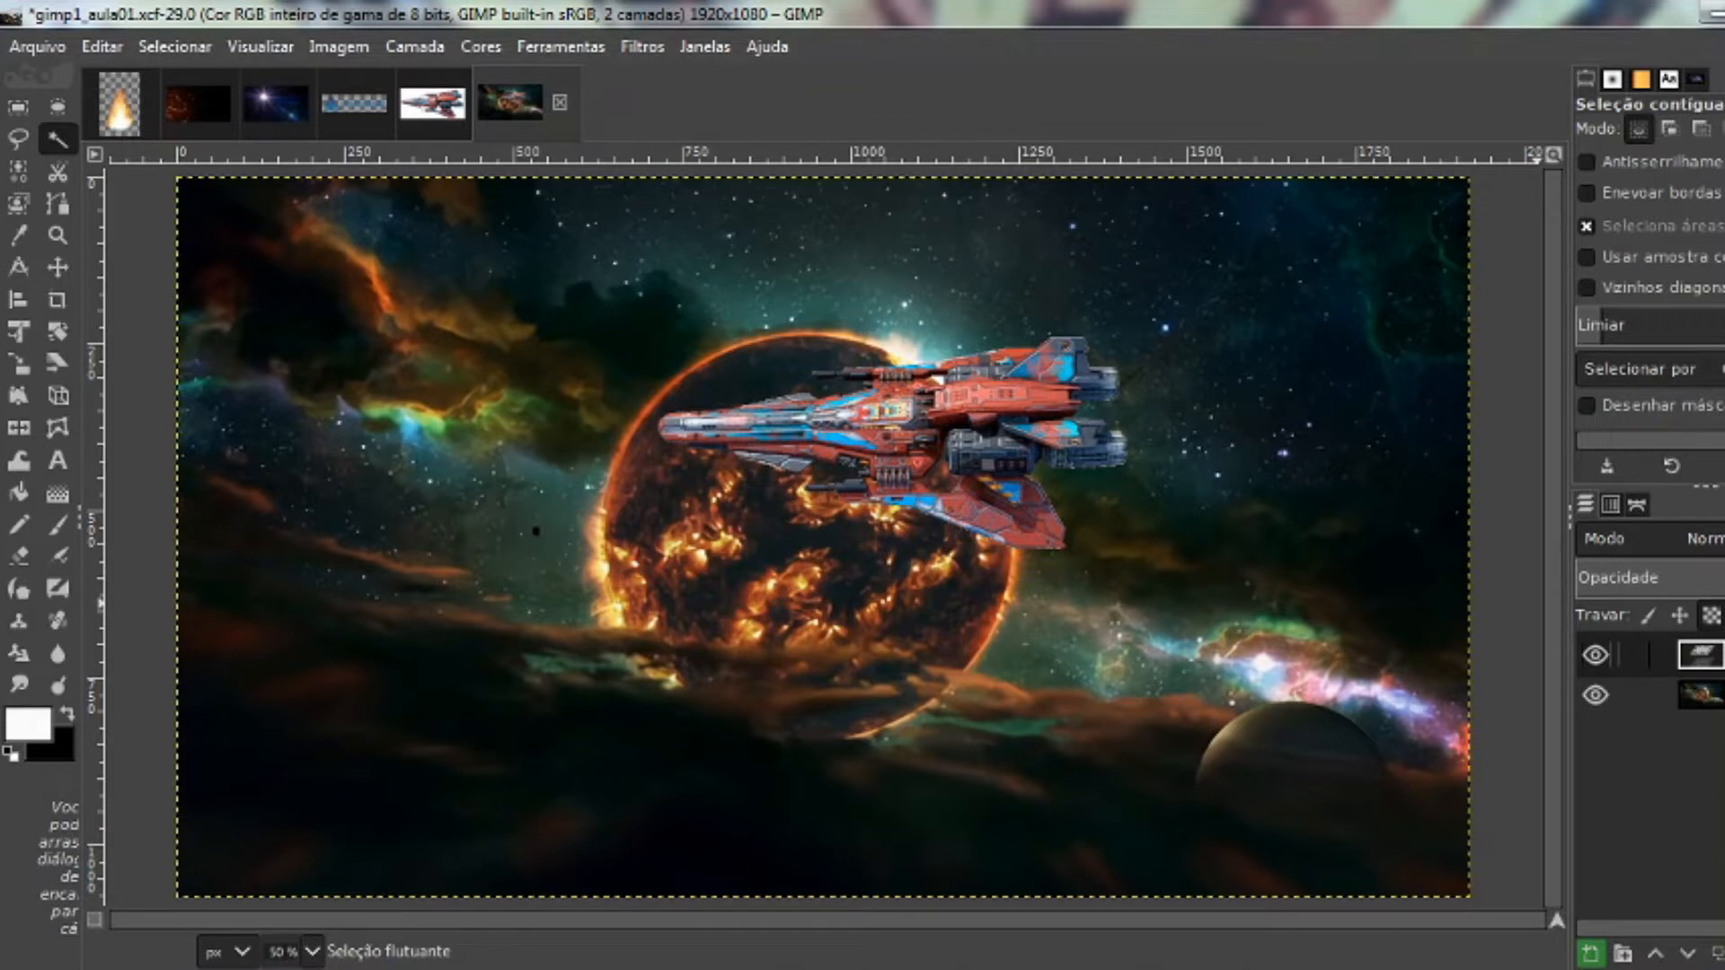
{"action": "left_click", "coordinate": [1590, 955]}
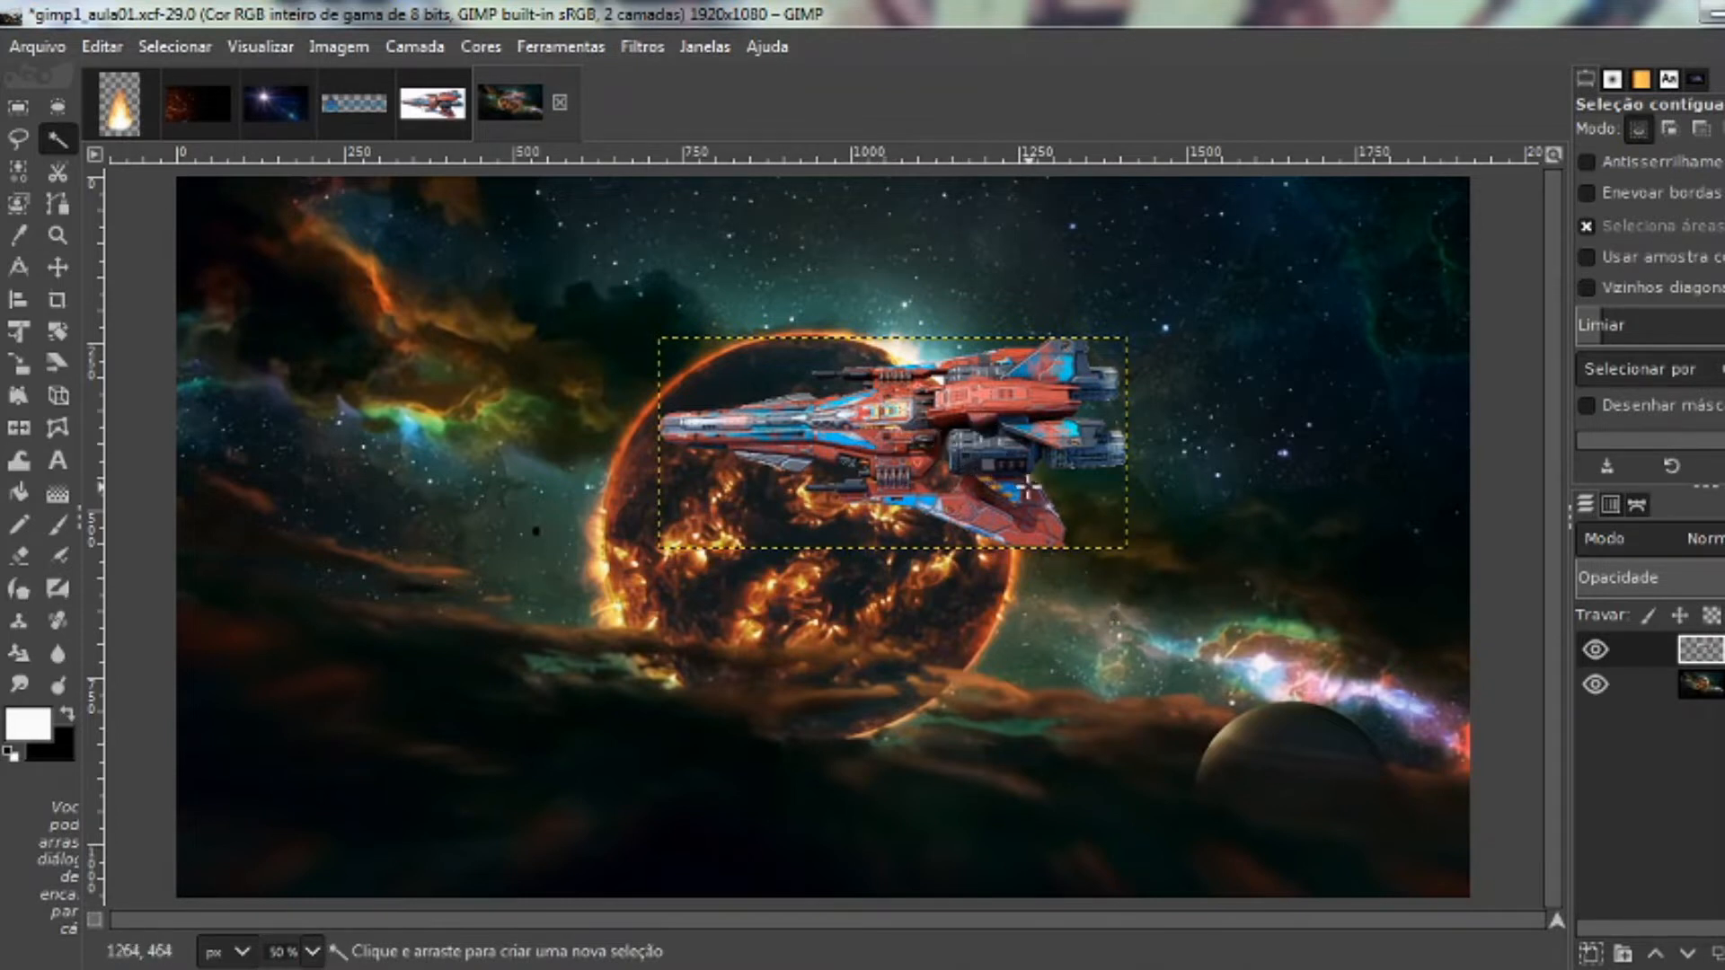
Enlarge the ship layer to about 1.3 times its size with Unified Transform and move it lower, across the burning planet
{"action": "key", "text": "shift+t"}
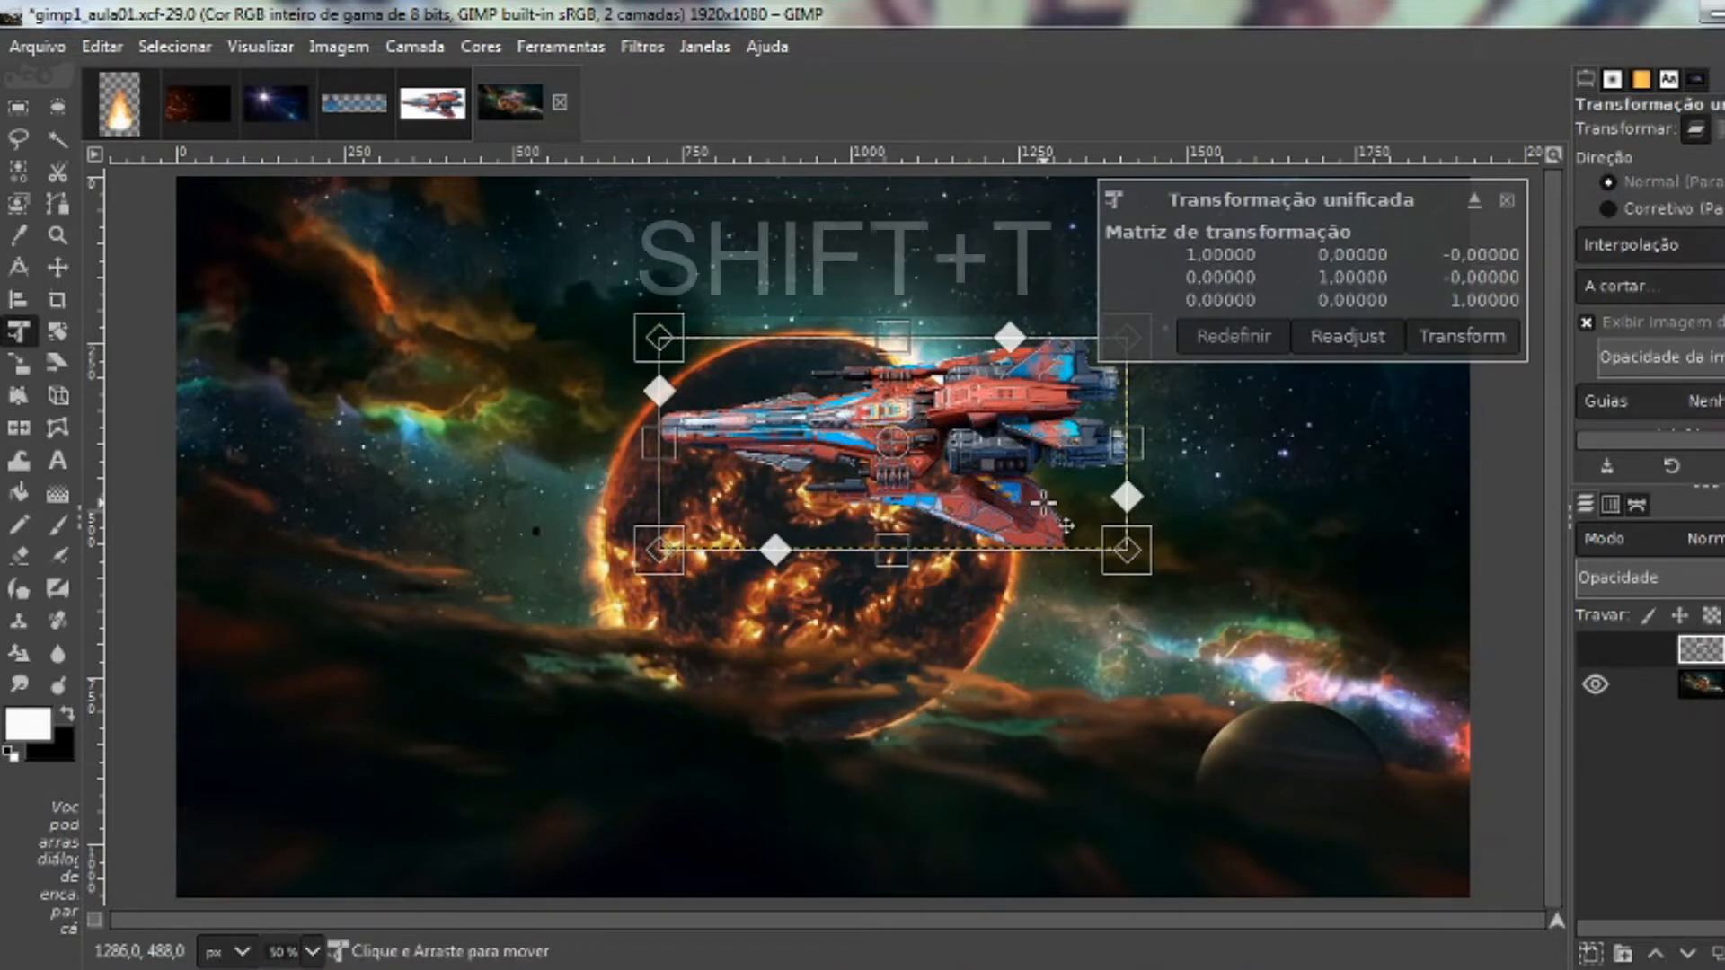
{"action": "left_click_drag", "start_coordinate": [1147, 541], "coordinate": [1381, 732]}
{"action": "left_click_drag", "start_coordinate": [1284, 552], "coordinate": [986, 686]}
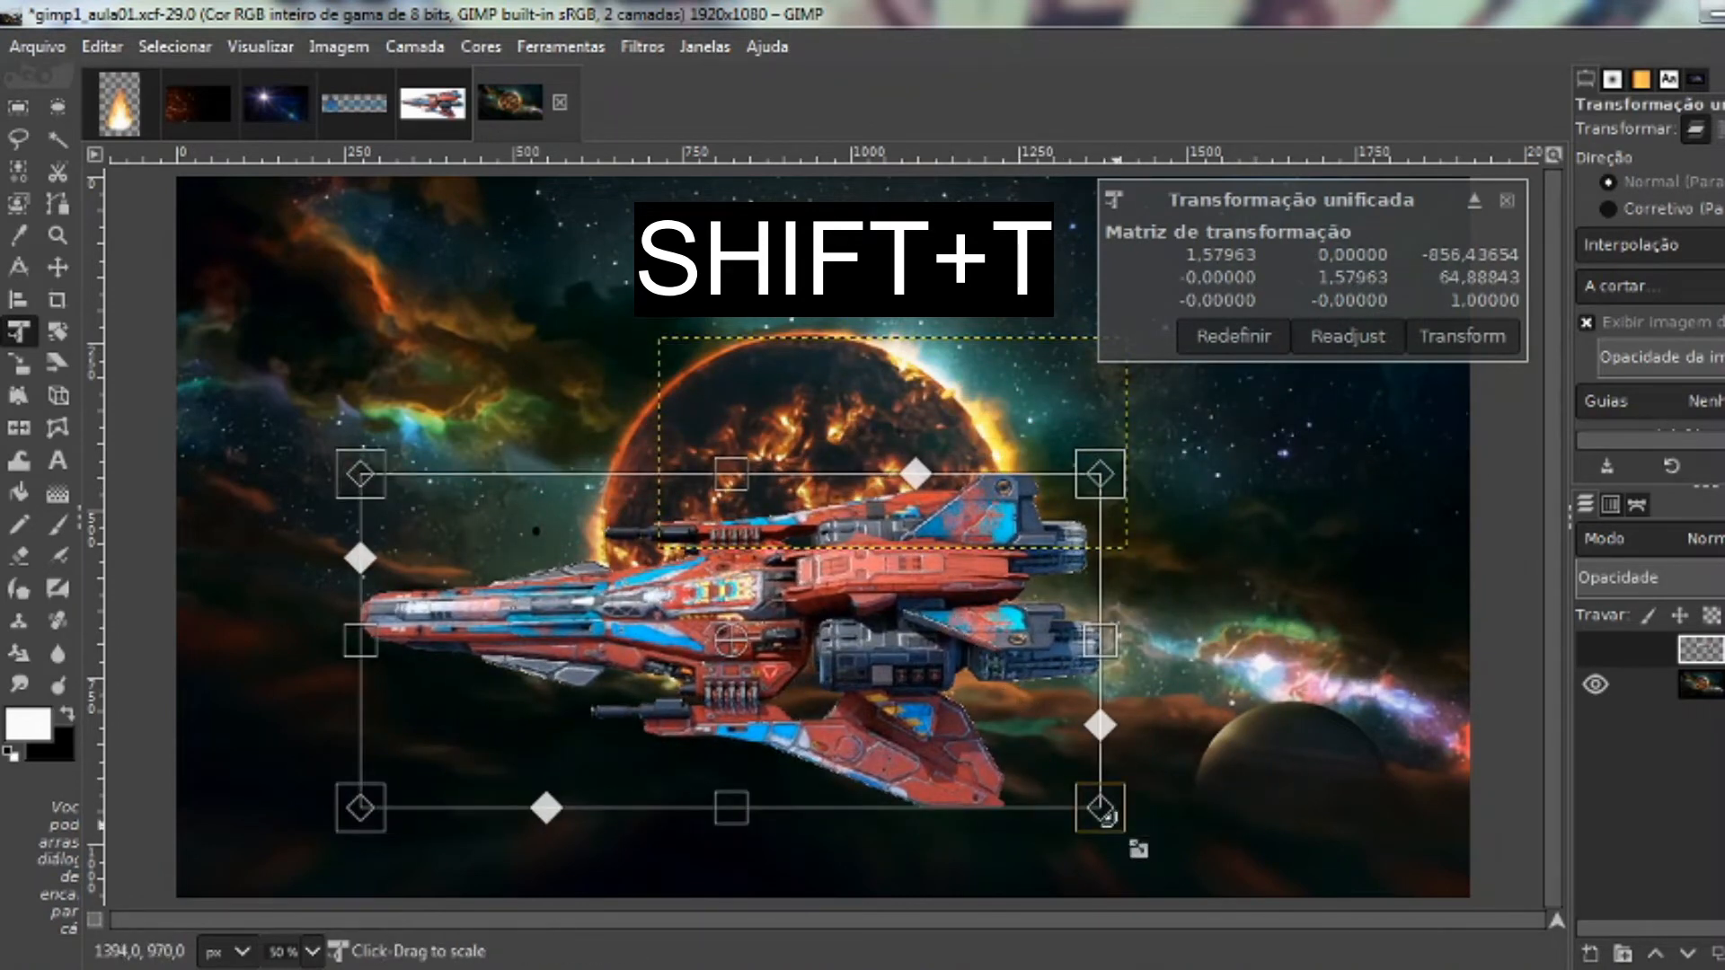
{"action": "left_click_drag", "start_coordinate": [1107, 814], "coordinate": [1024, 753]}
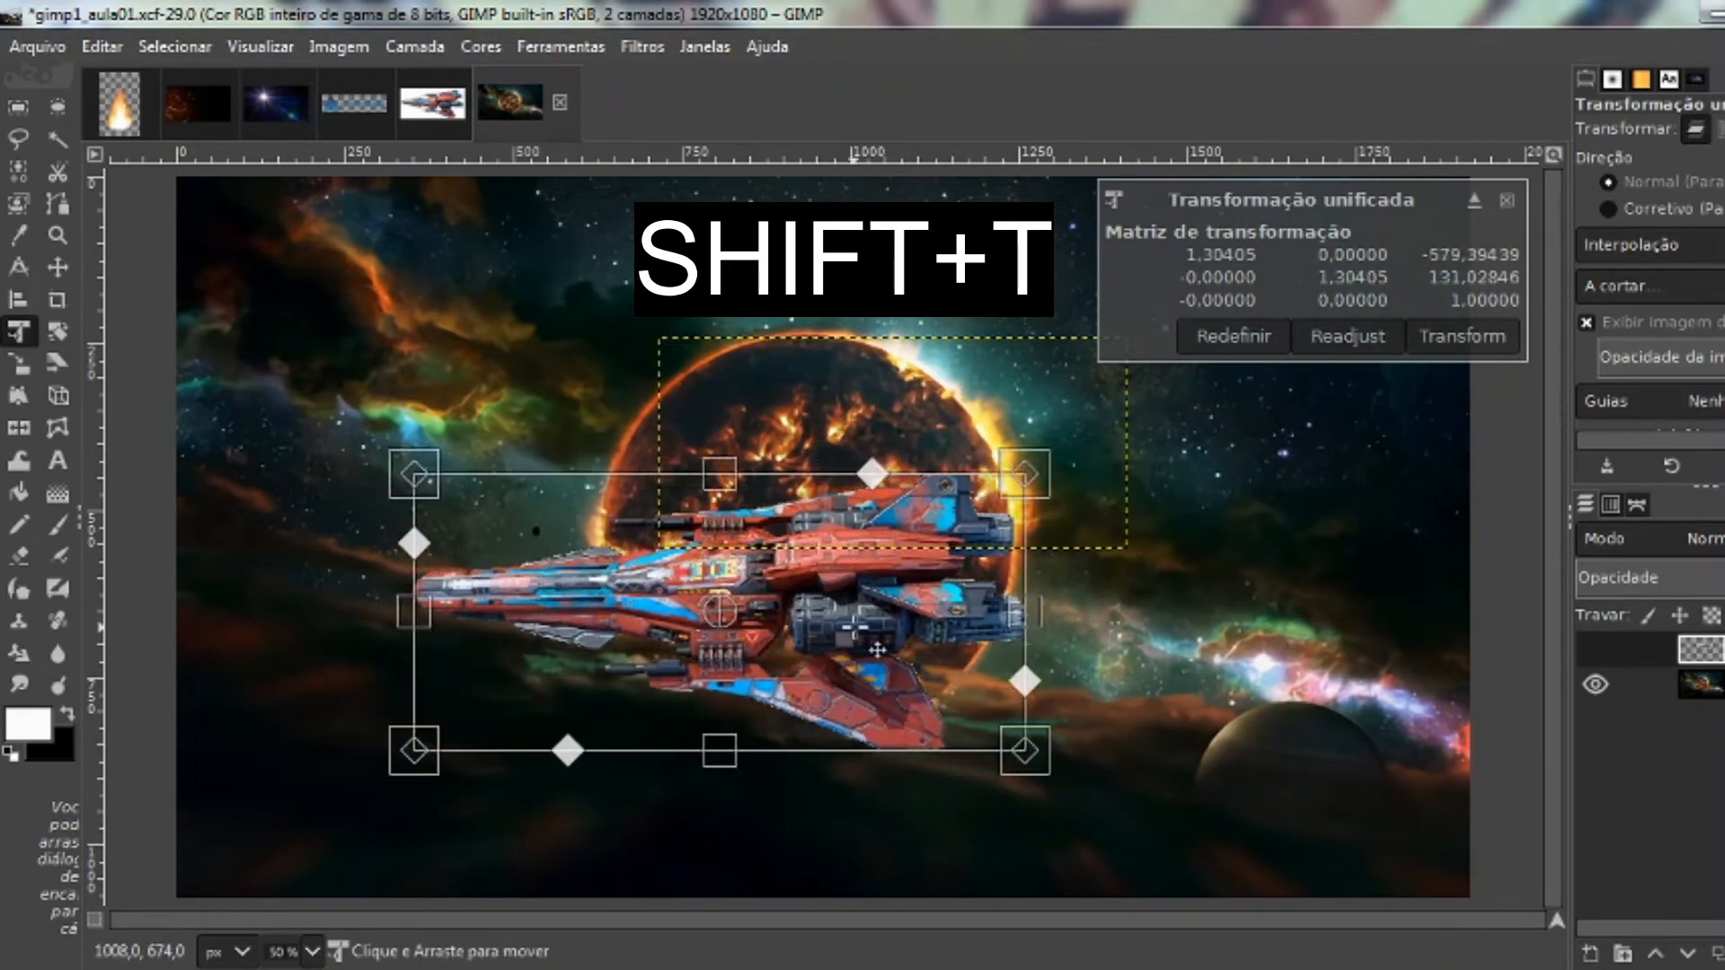
{"action": "left_click_drag", "start_coordinate": [876, 648], "coordinate": [883, 656]}
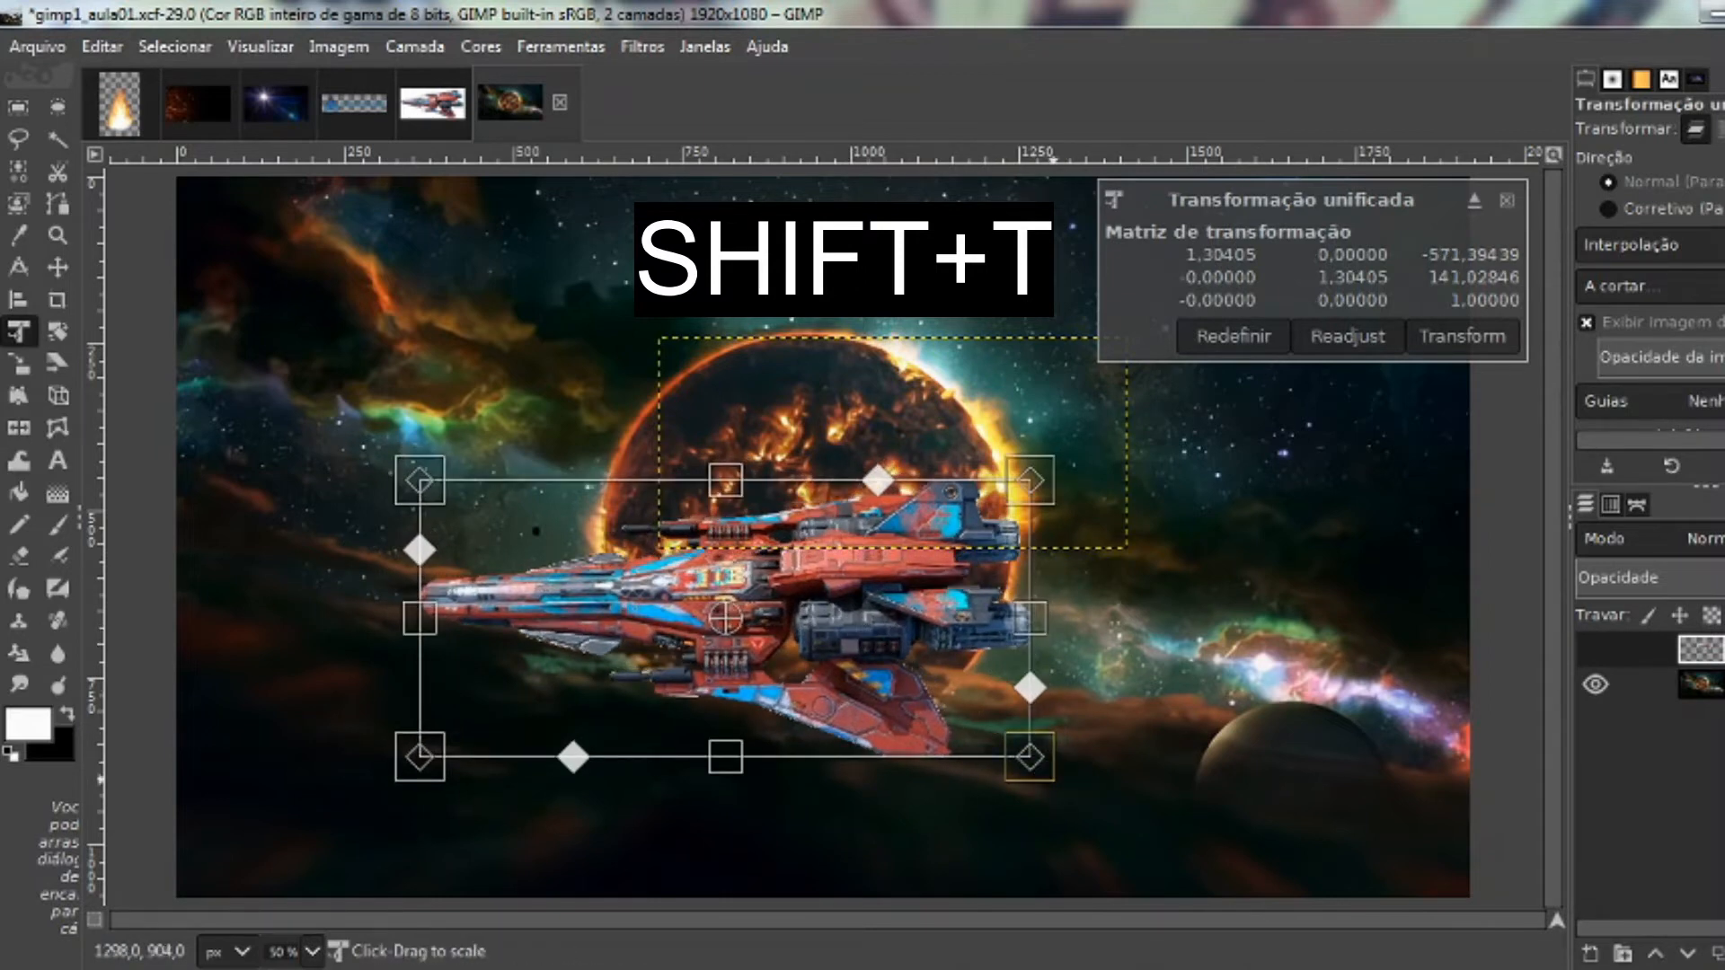
{"action": "left_click_drag", "start_coordinate": [1069, 794], "coordinate": [1075, 791]}
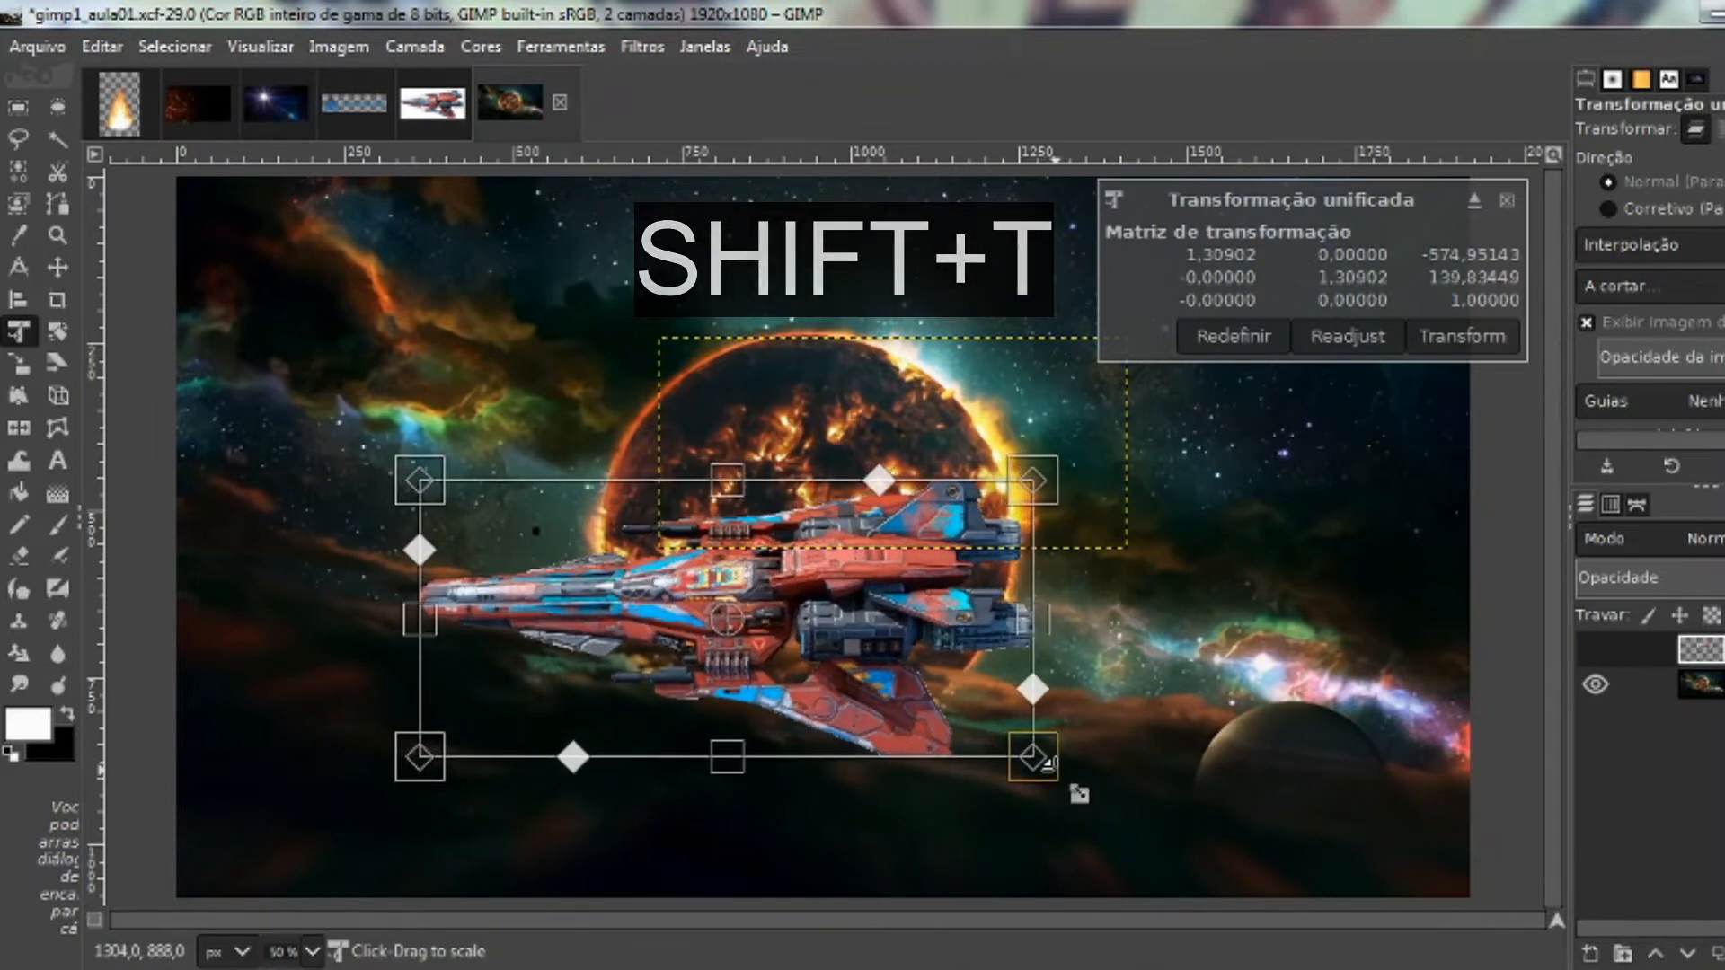
Rotate the ship counter-clockwise so its nose points down to the left, adjust its position, apply the transform and save the project
{"action": "left_click_drag", "start_coordinate": [1215, 825], "coordinate": [1257, 675]}
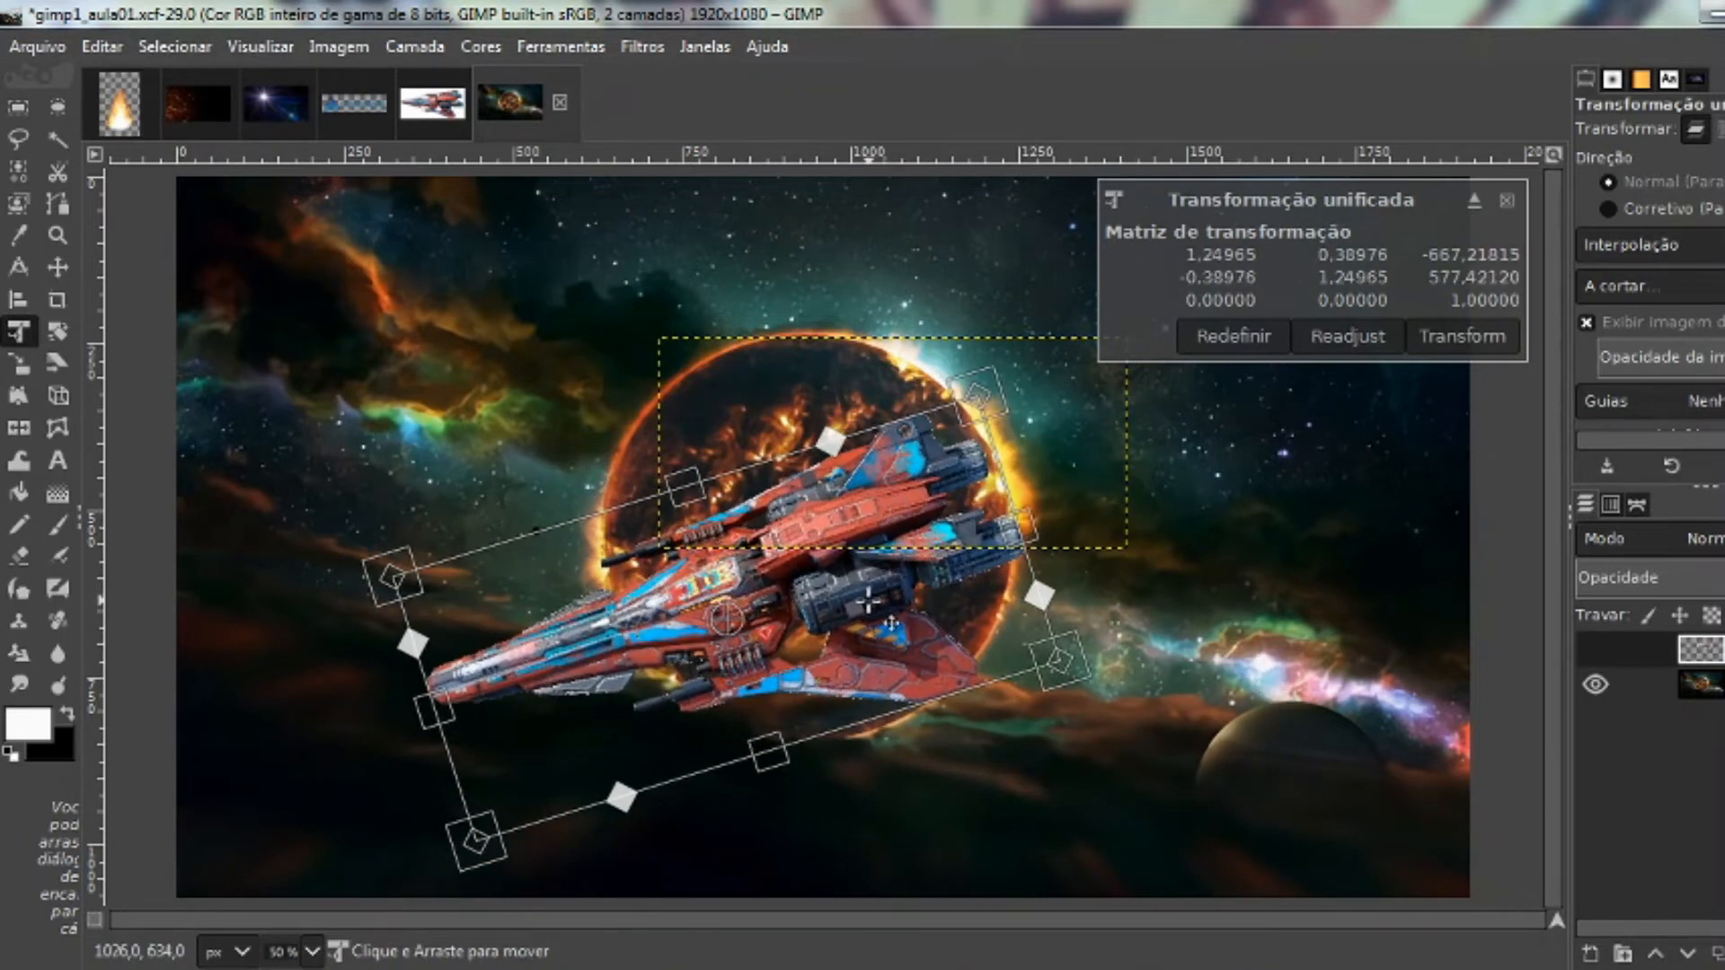
{"action": "left_click_drag", "start_coordinate": [870, 603], "coordinate": [883, 627]}
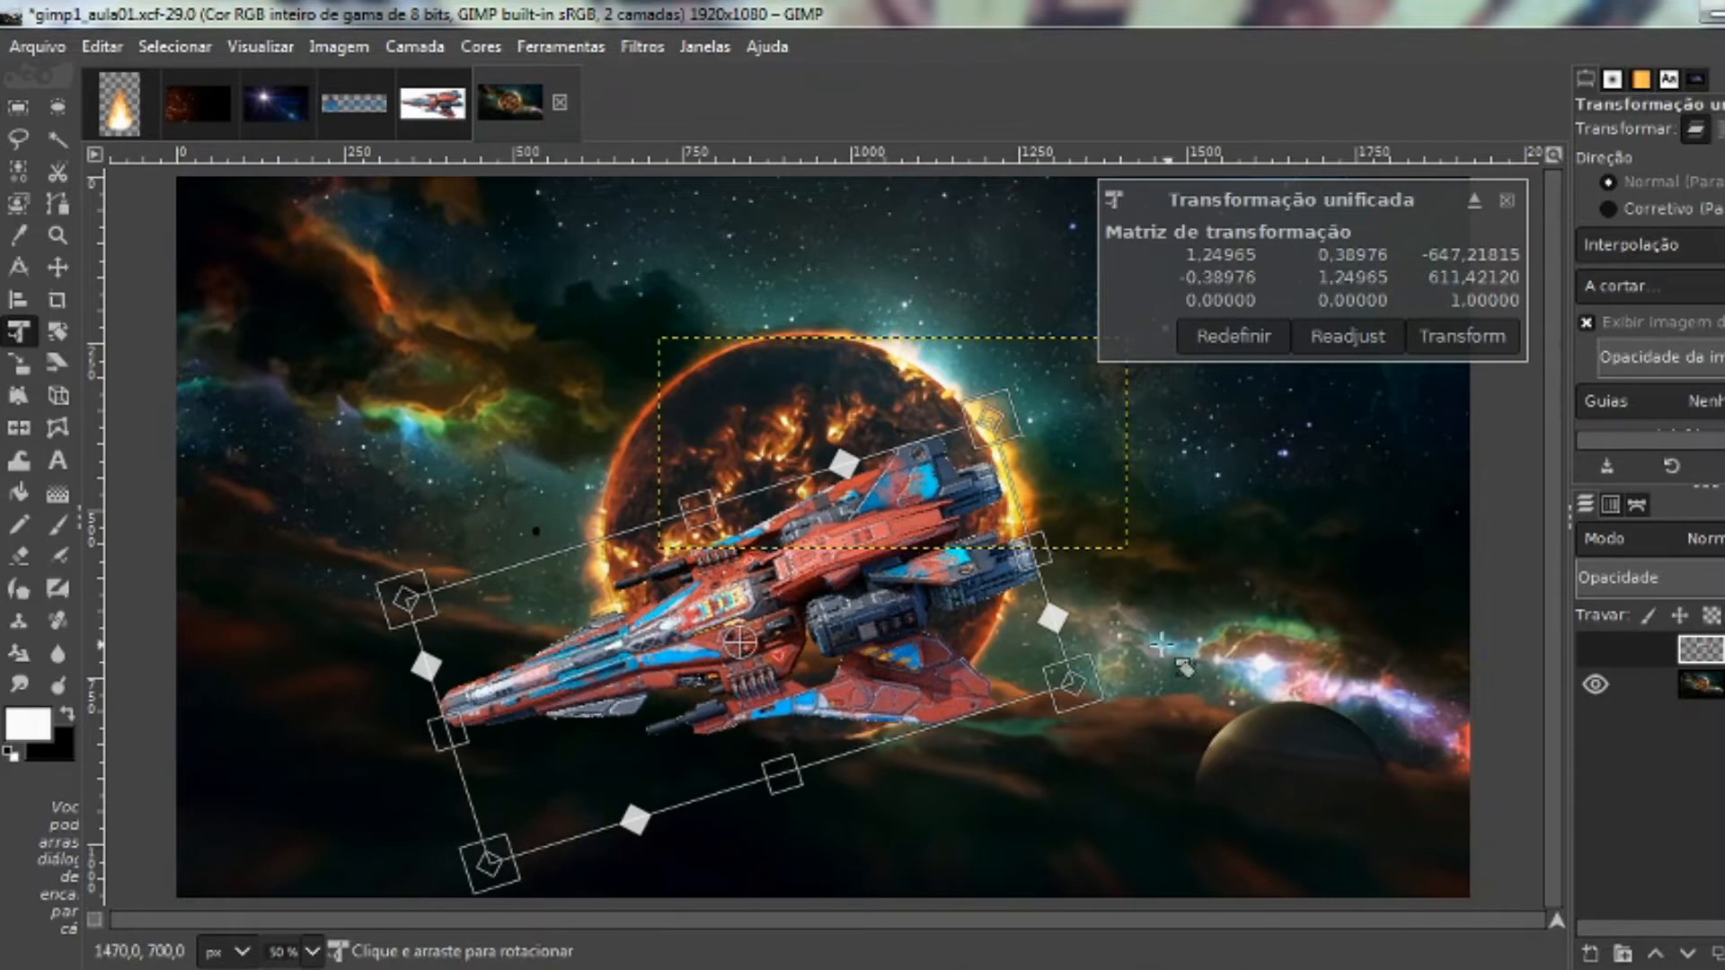
{"action": "left_click_drag", "start_coordinate": [1161, 643], "coordinate": [1194, 680]}
{"action": "left_click_drag", "start_coordinate": [1195, 683], "coordinate": [1186, 687]}
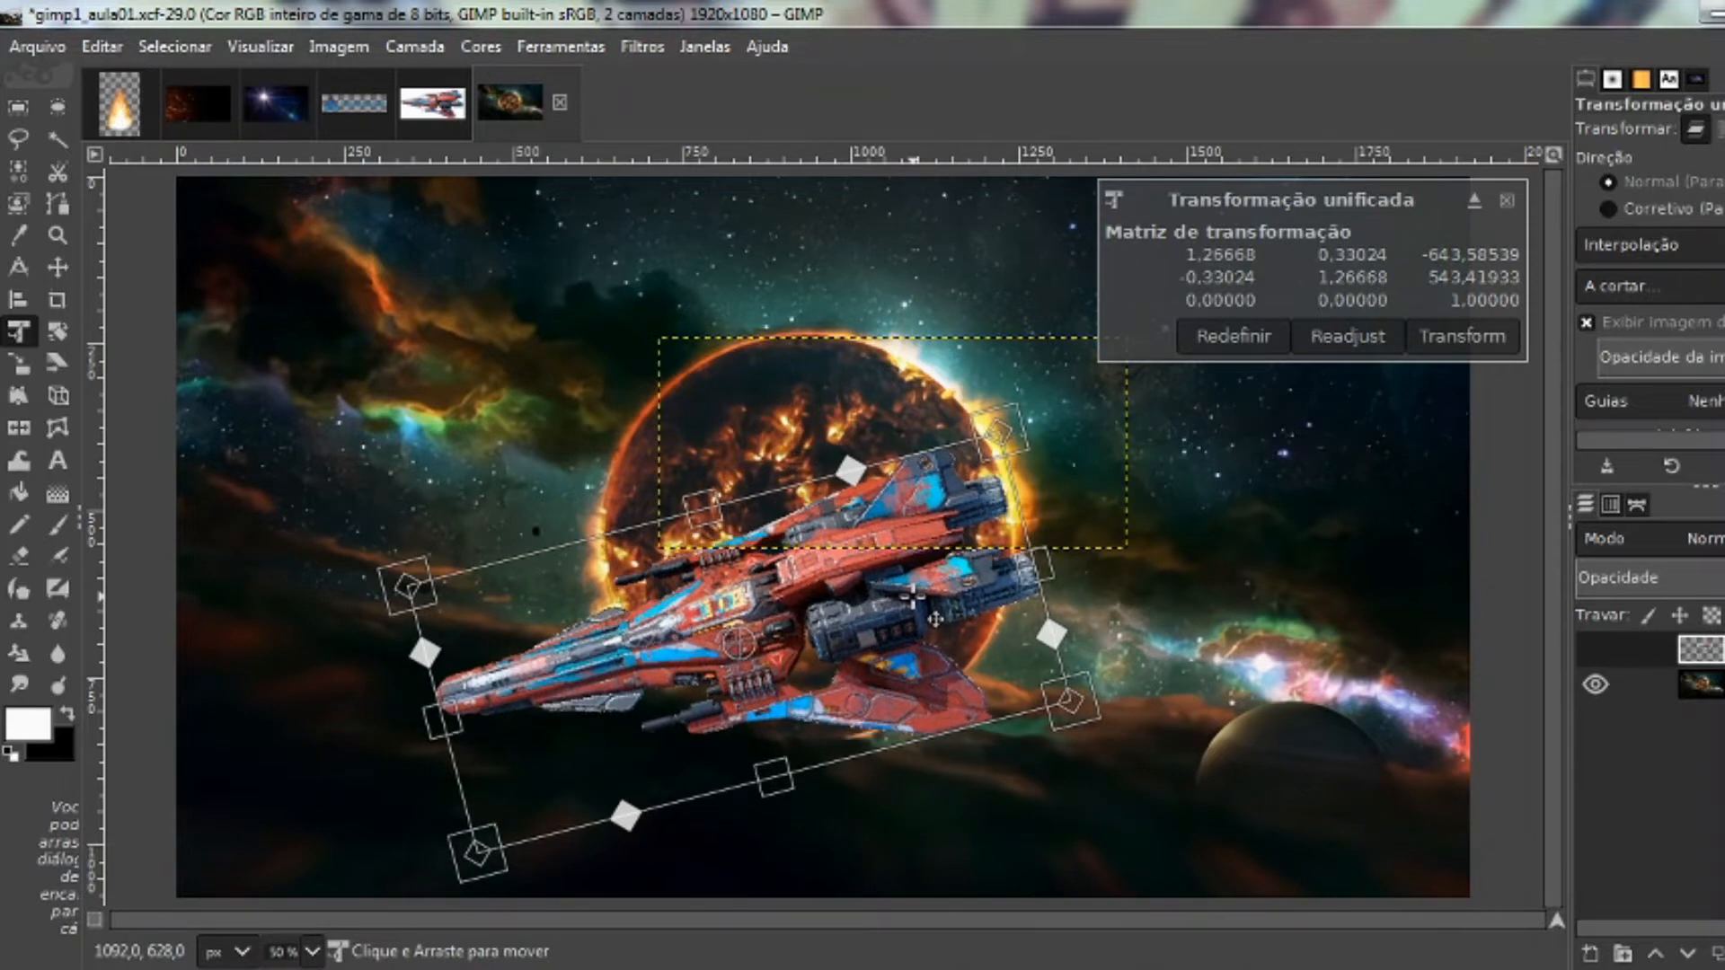
{"action": "left_click", "coordinate": [1441, 343]}
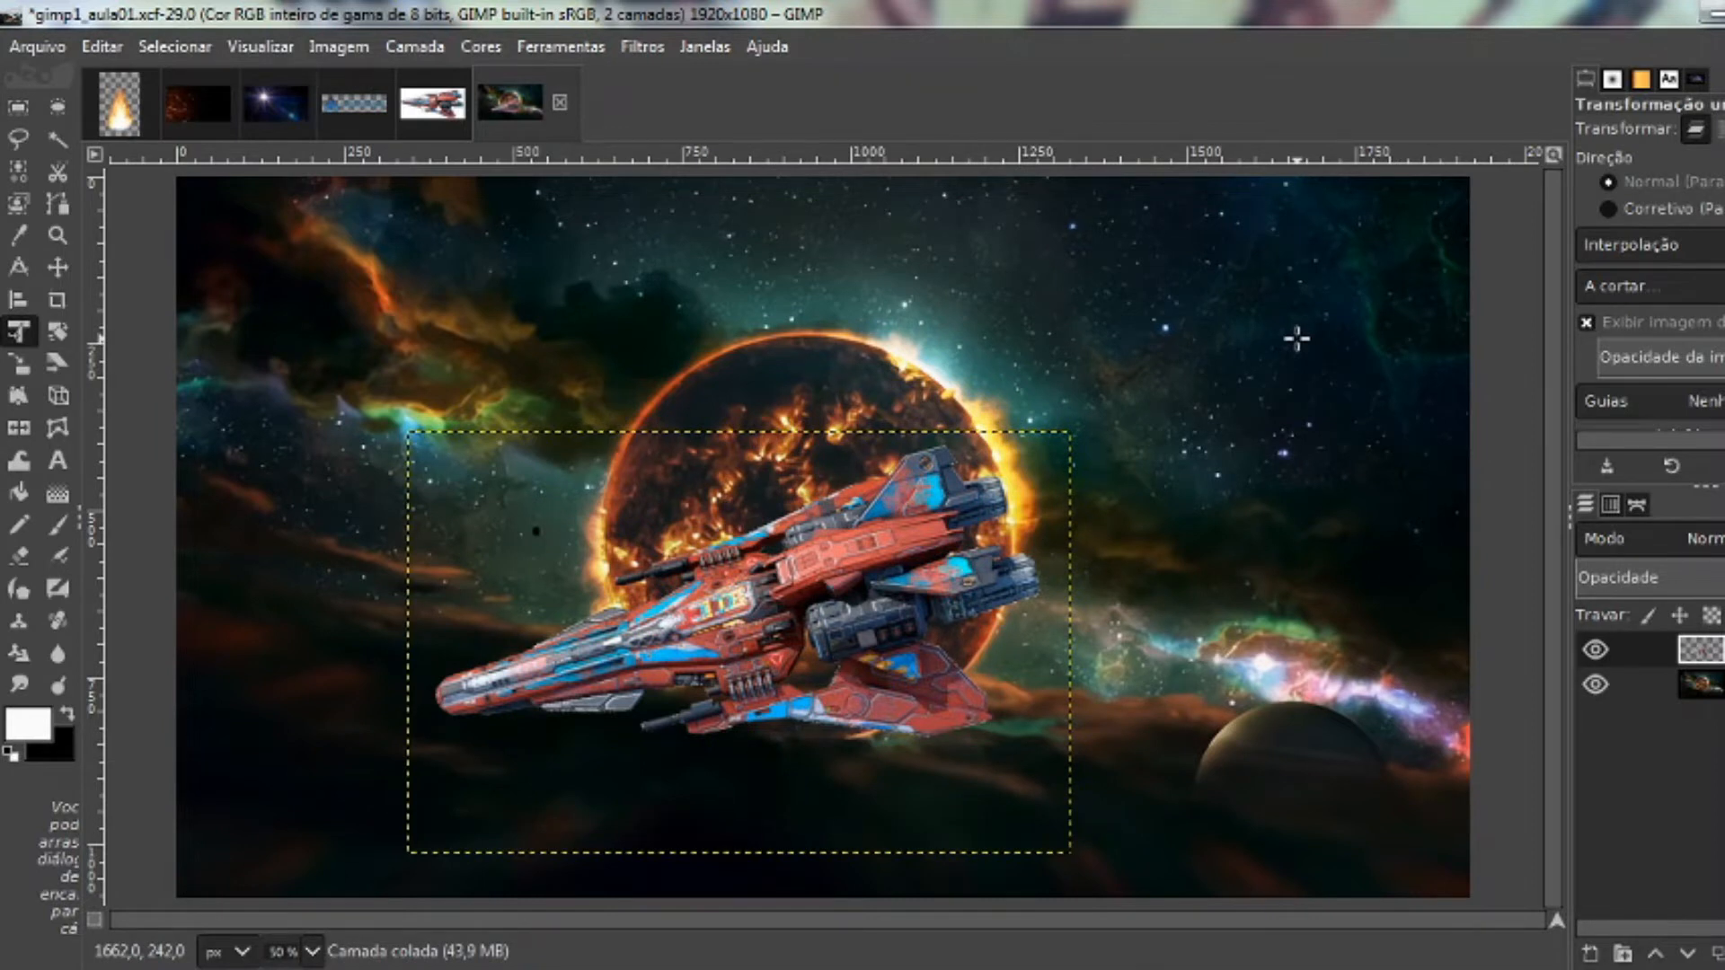
{"action": "key", "text": "ctrl+s"}
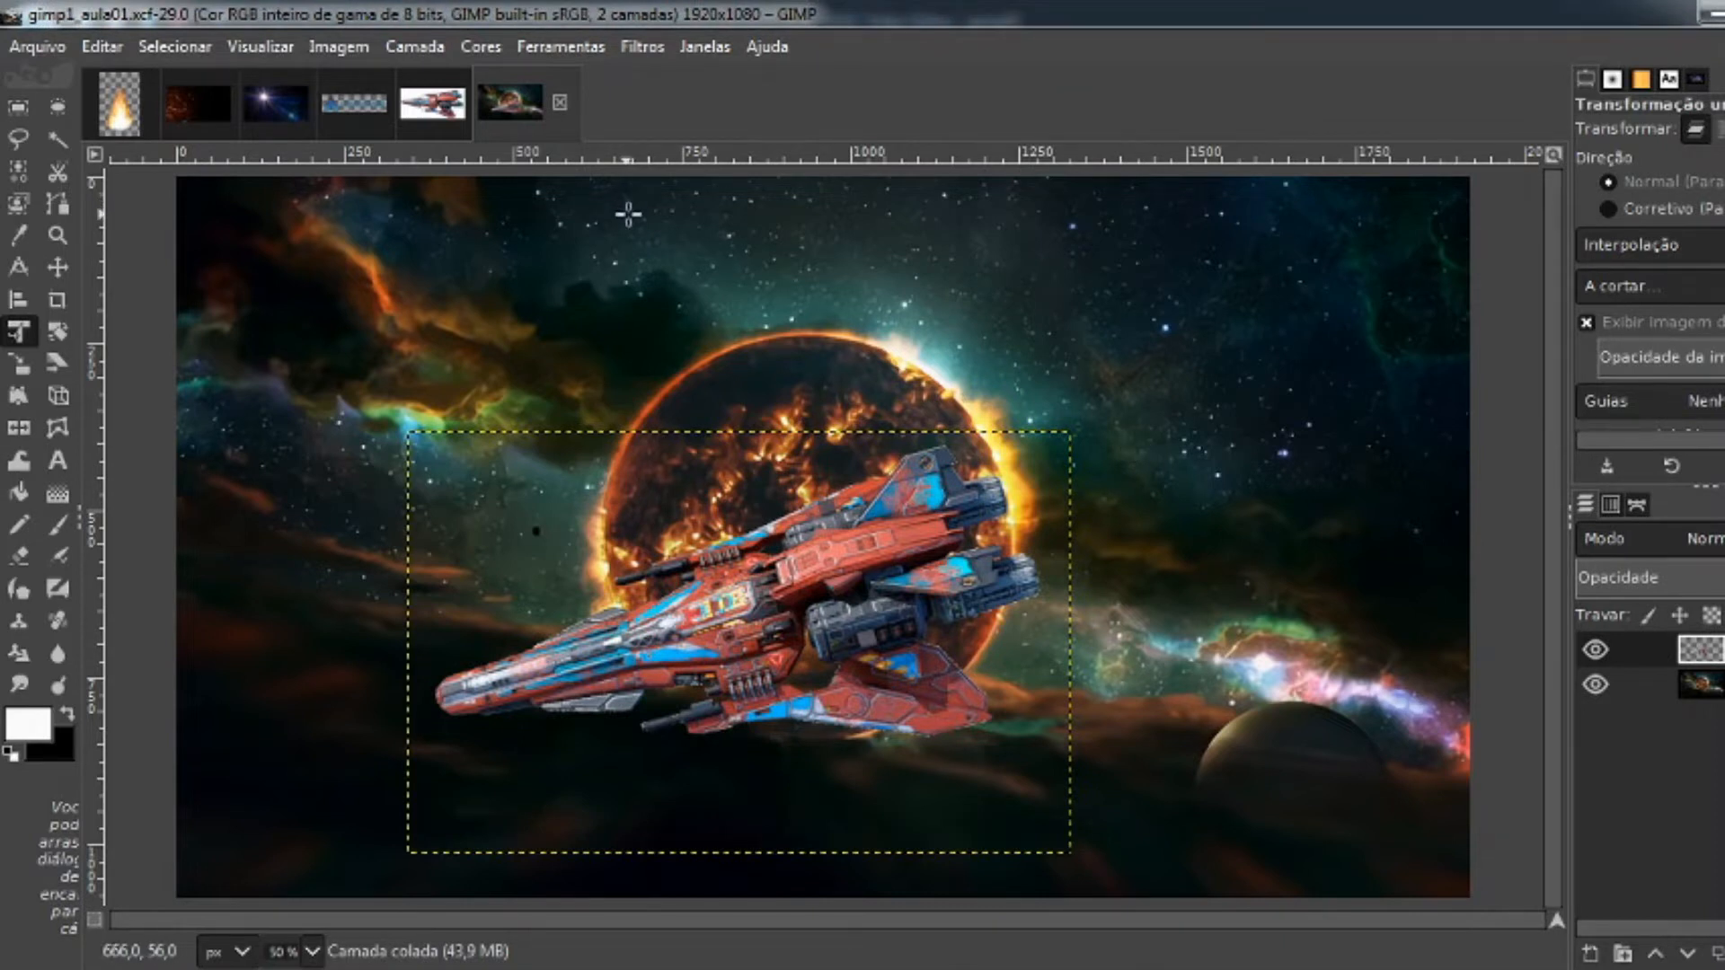
Select the entire flare image with a rectangular selection and copy it
{"action": "left_click", "coordinate": [278, 97]}
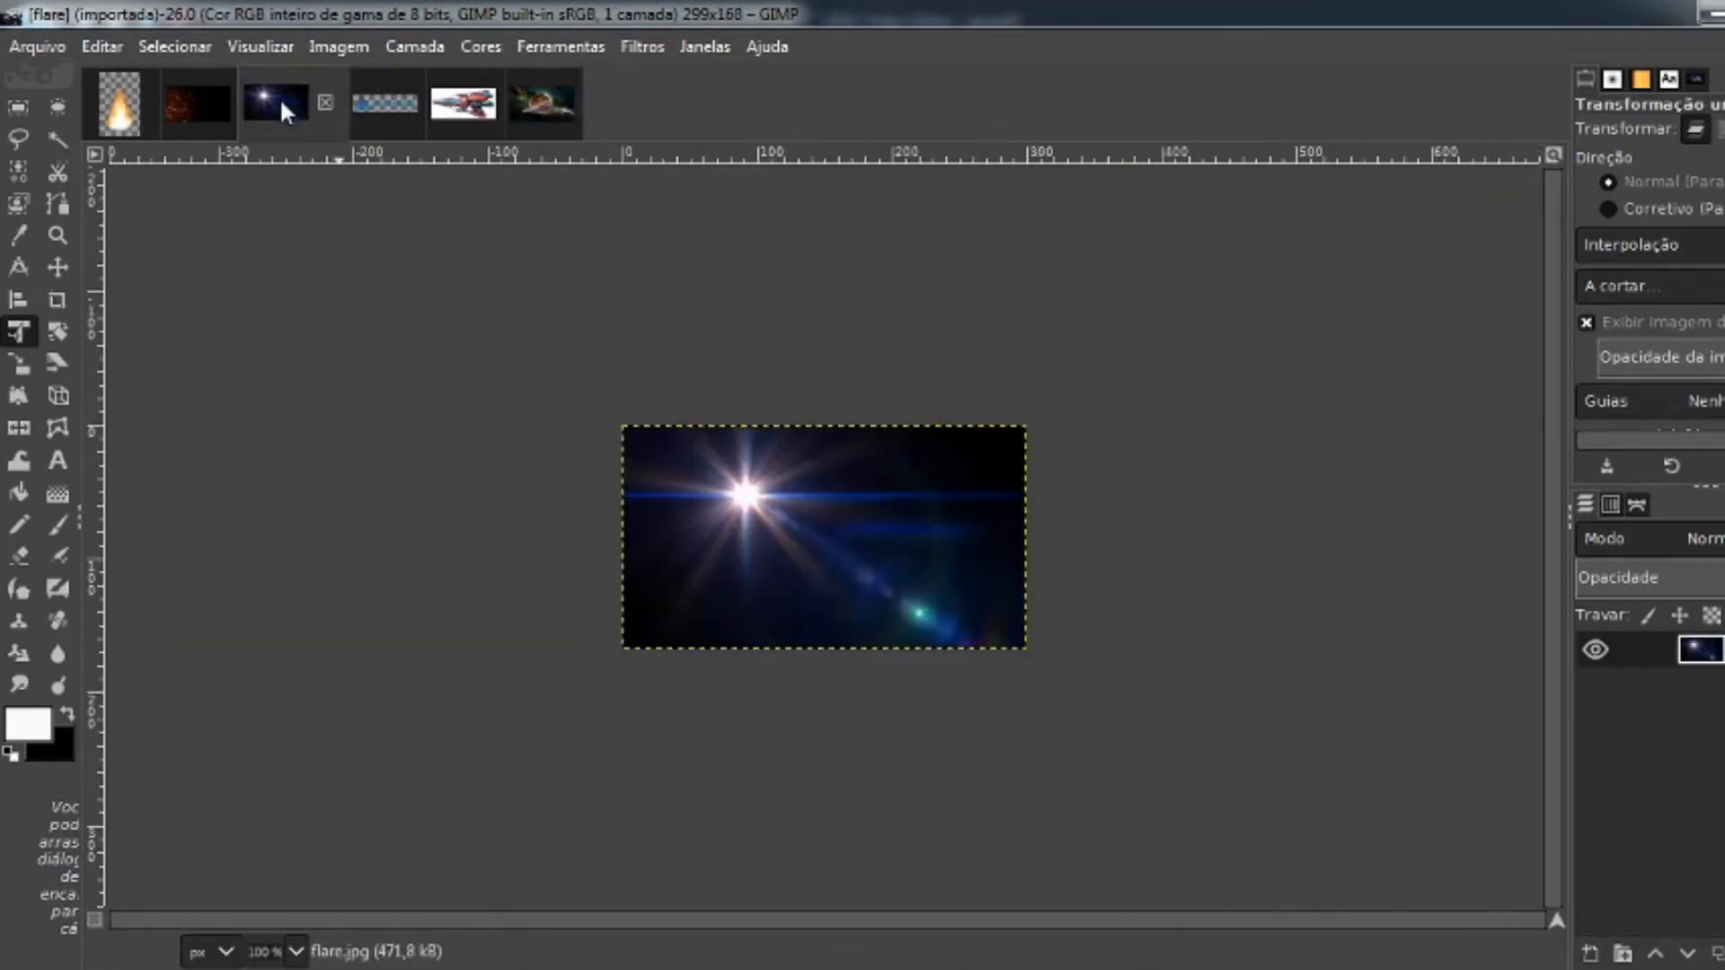
{"action": "left_click", "coordinate": [32, 104]}
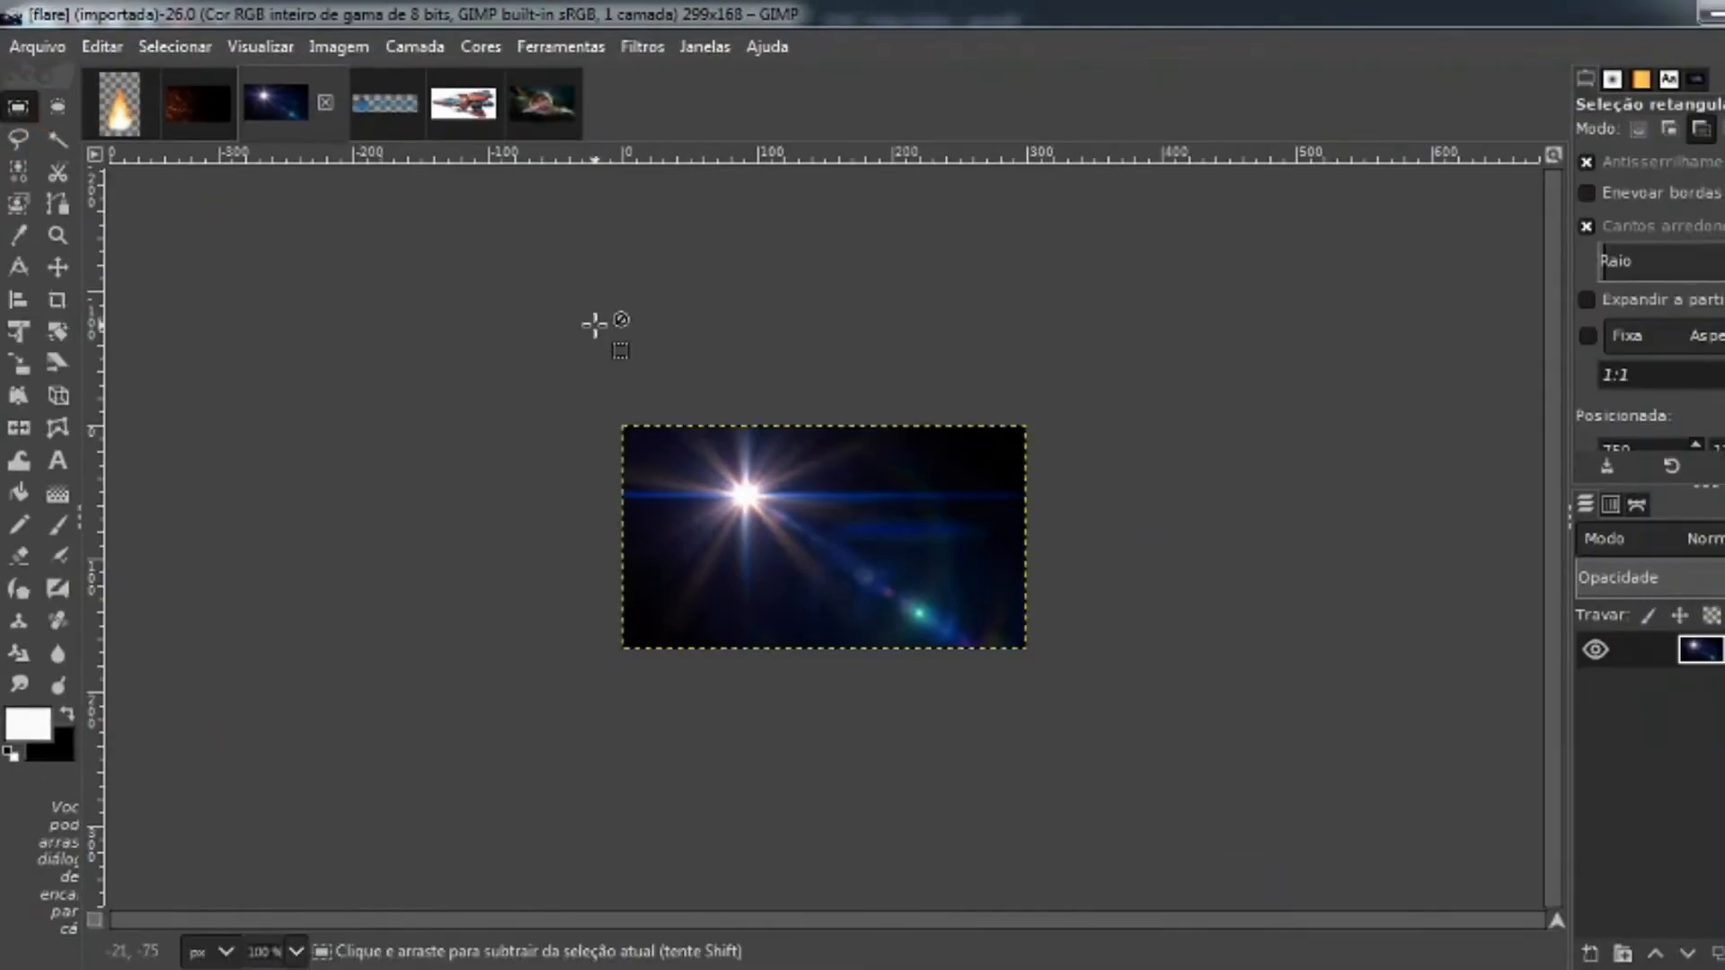
{"action": "left_click_drag", "start_coordinate": [566, 346], "coordinate": [1068, 698]}
{"action": "key", "text": "ctrl+c"}
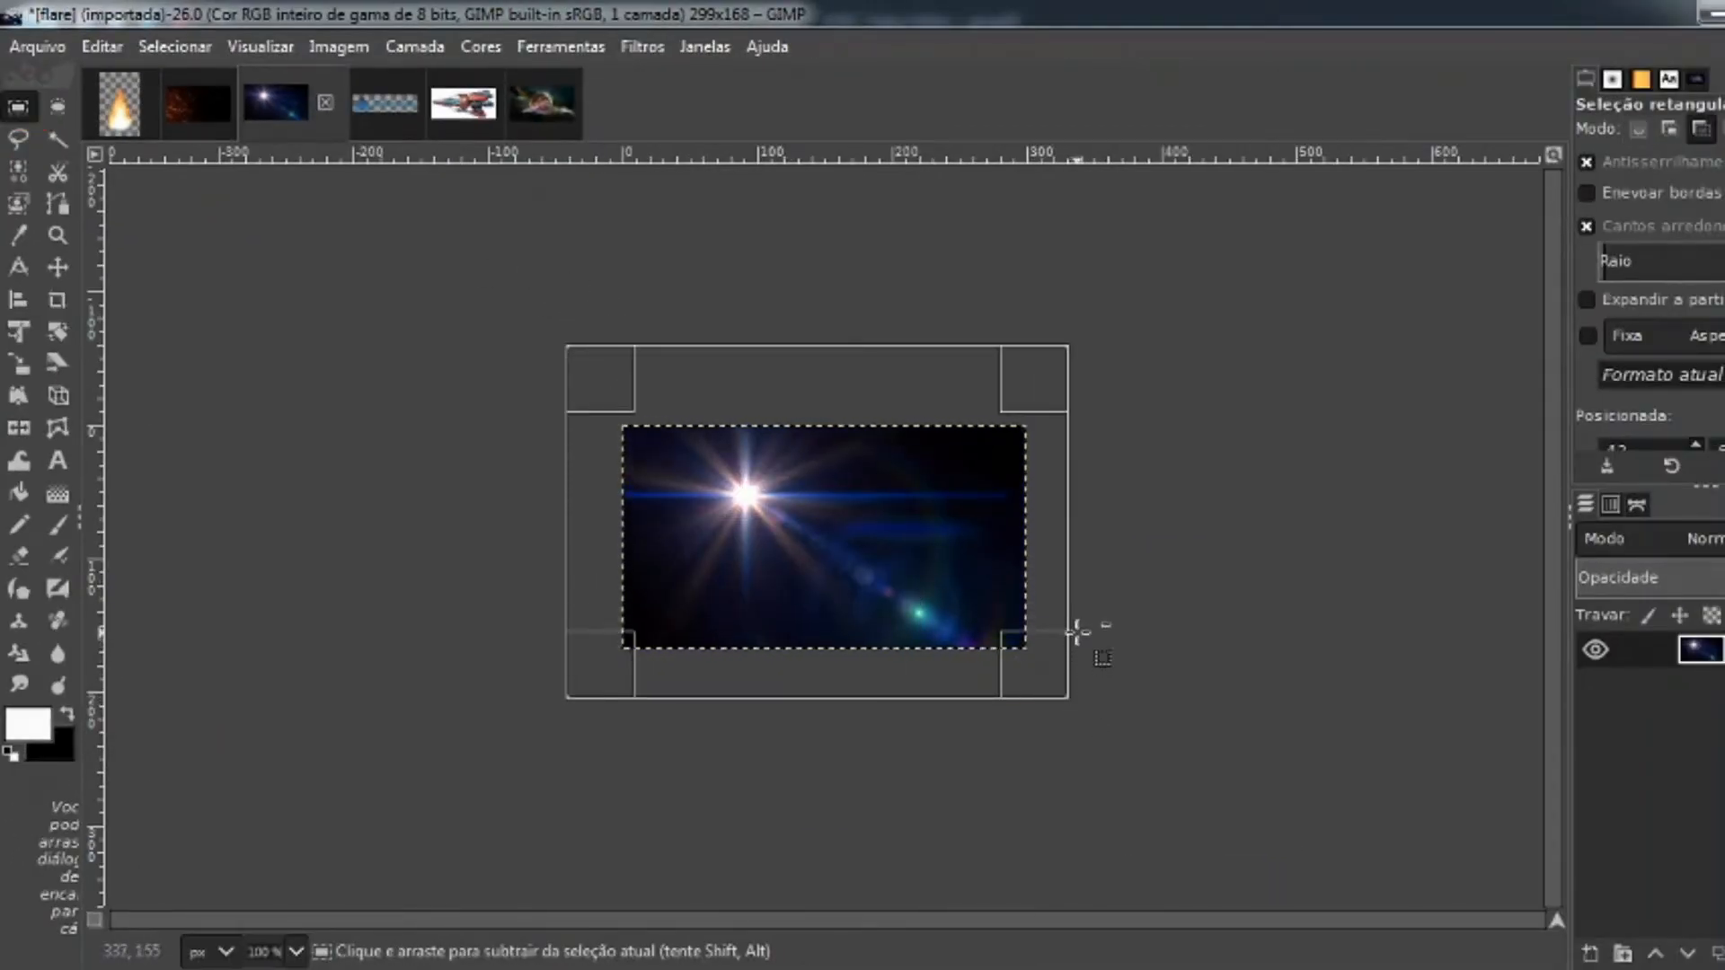
{"action": "key", "text": "ctrl+c"}
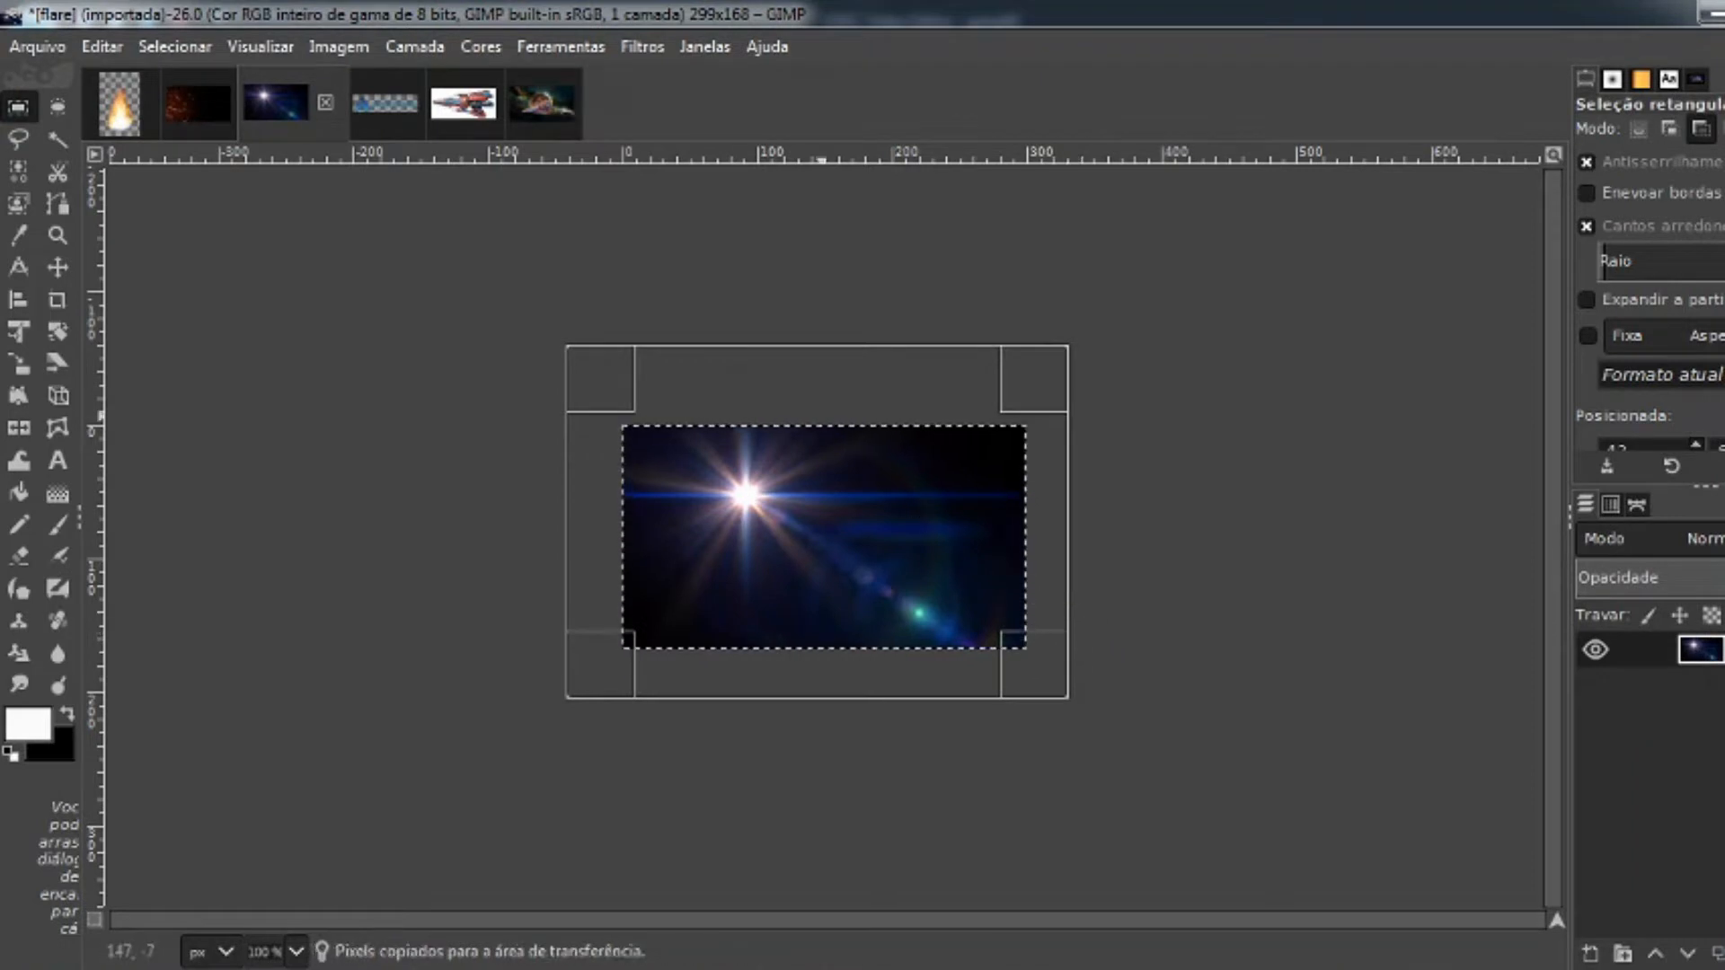
Paste the flare into the universe composition and turn the floating selection into a new layer
{"action": "left_click", "coordinate": [544, 108]}
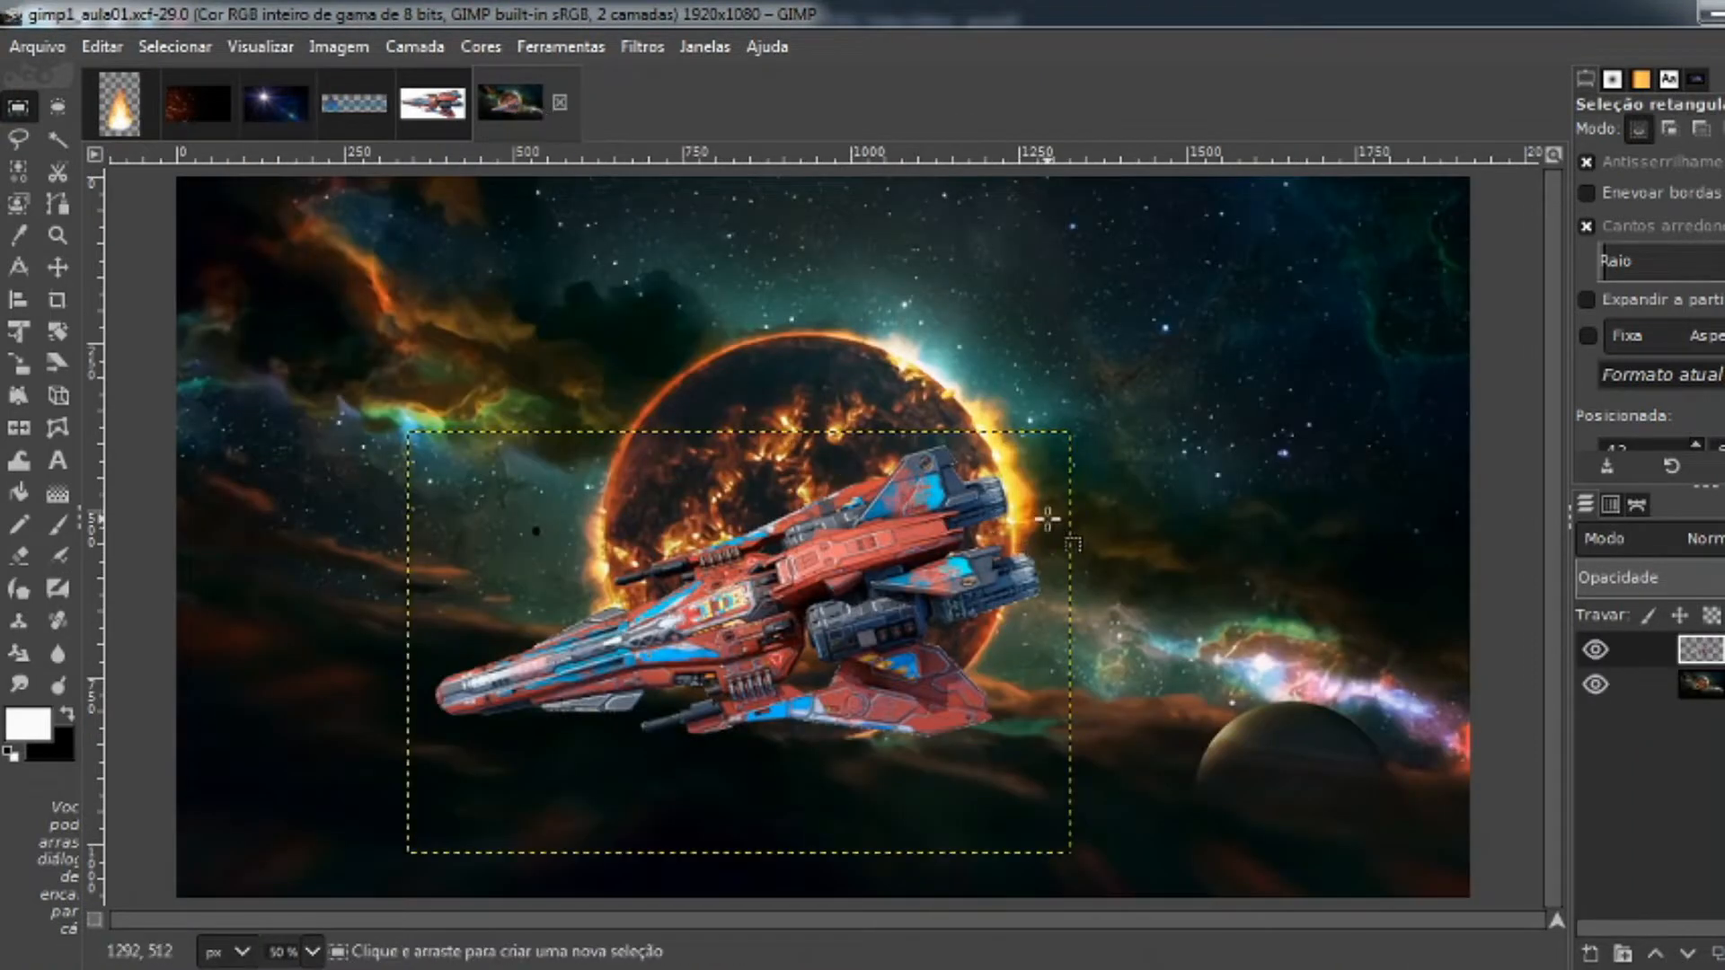
{"action": "key", "text": "ctrl+v"}
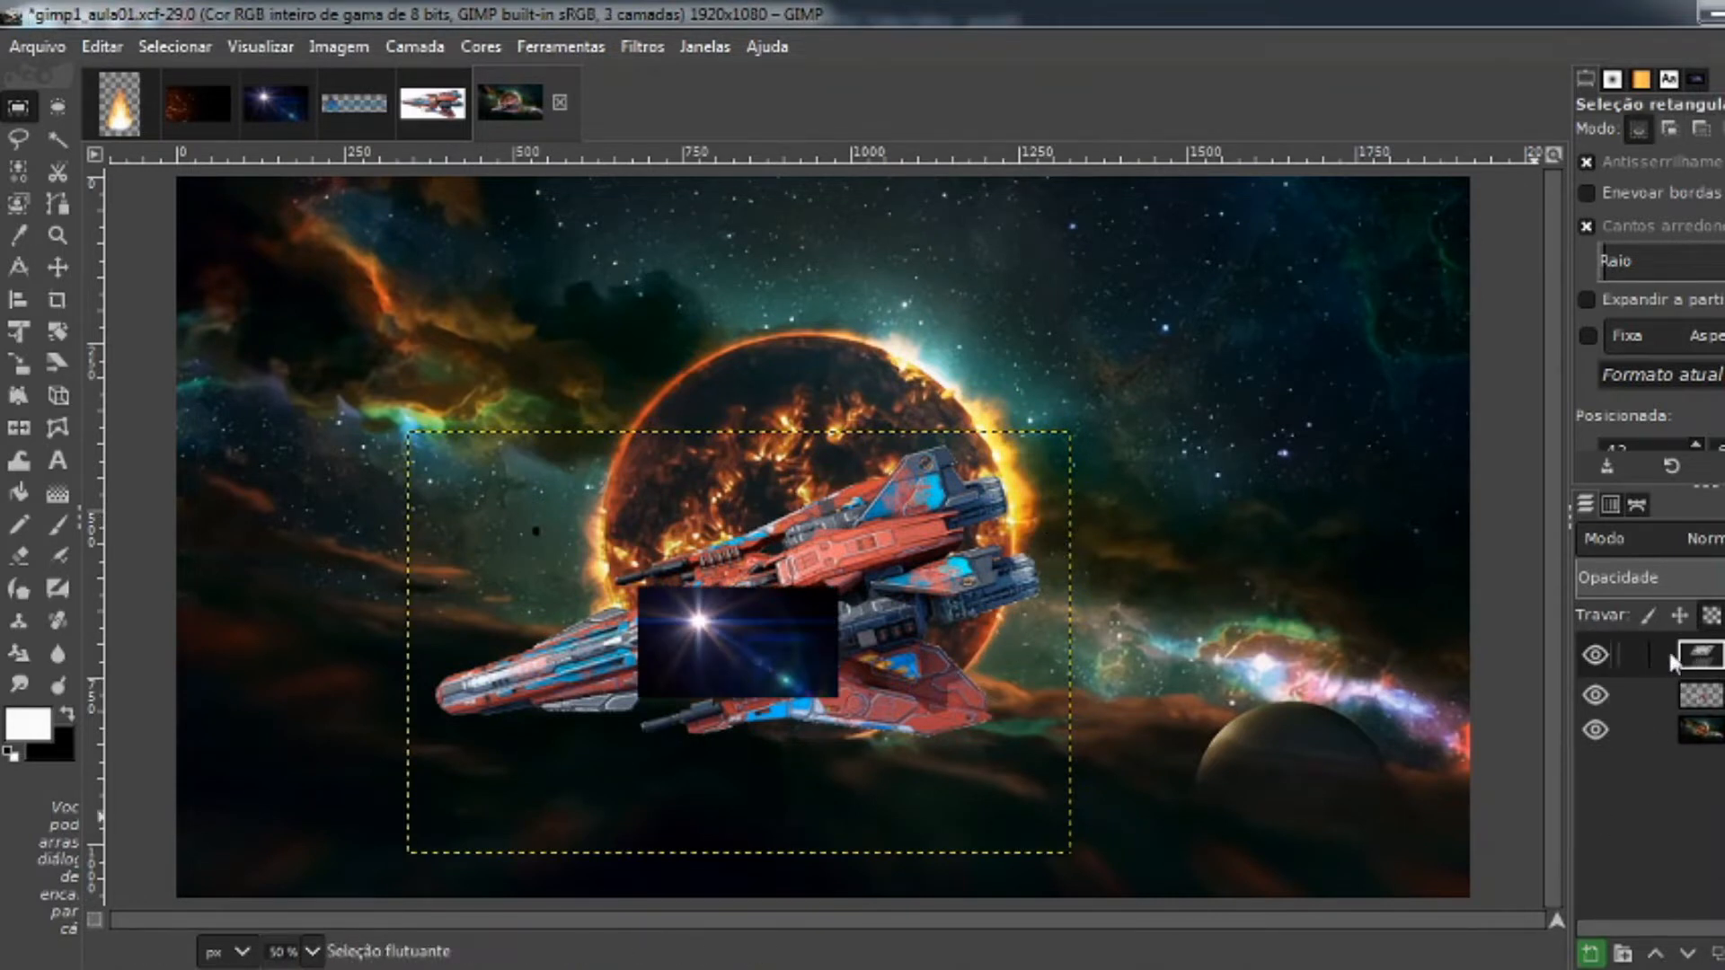
{"action": "left_click", "coordinate": [1590, 954]}
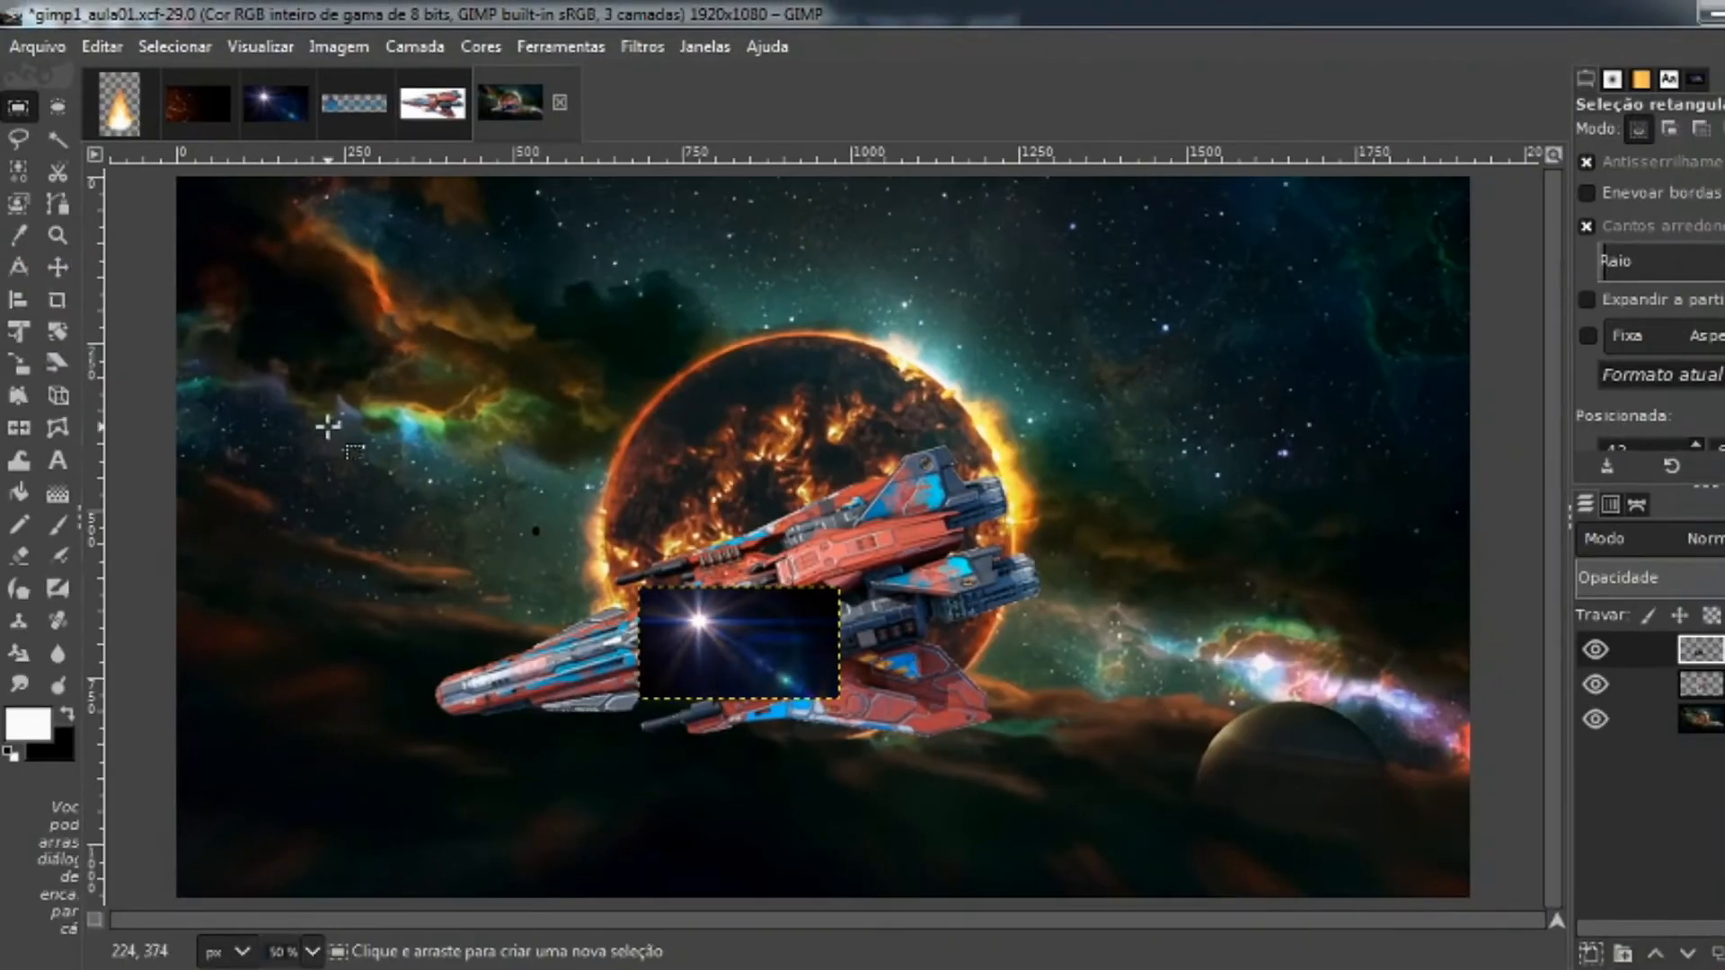
Clear the stray rectangular selection and move the flare layer beside the ship's rear engines
{"action": "left_click_drag", "start_coordinate": [731, 662], "coordinate": [874, 648]}
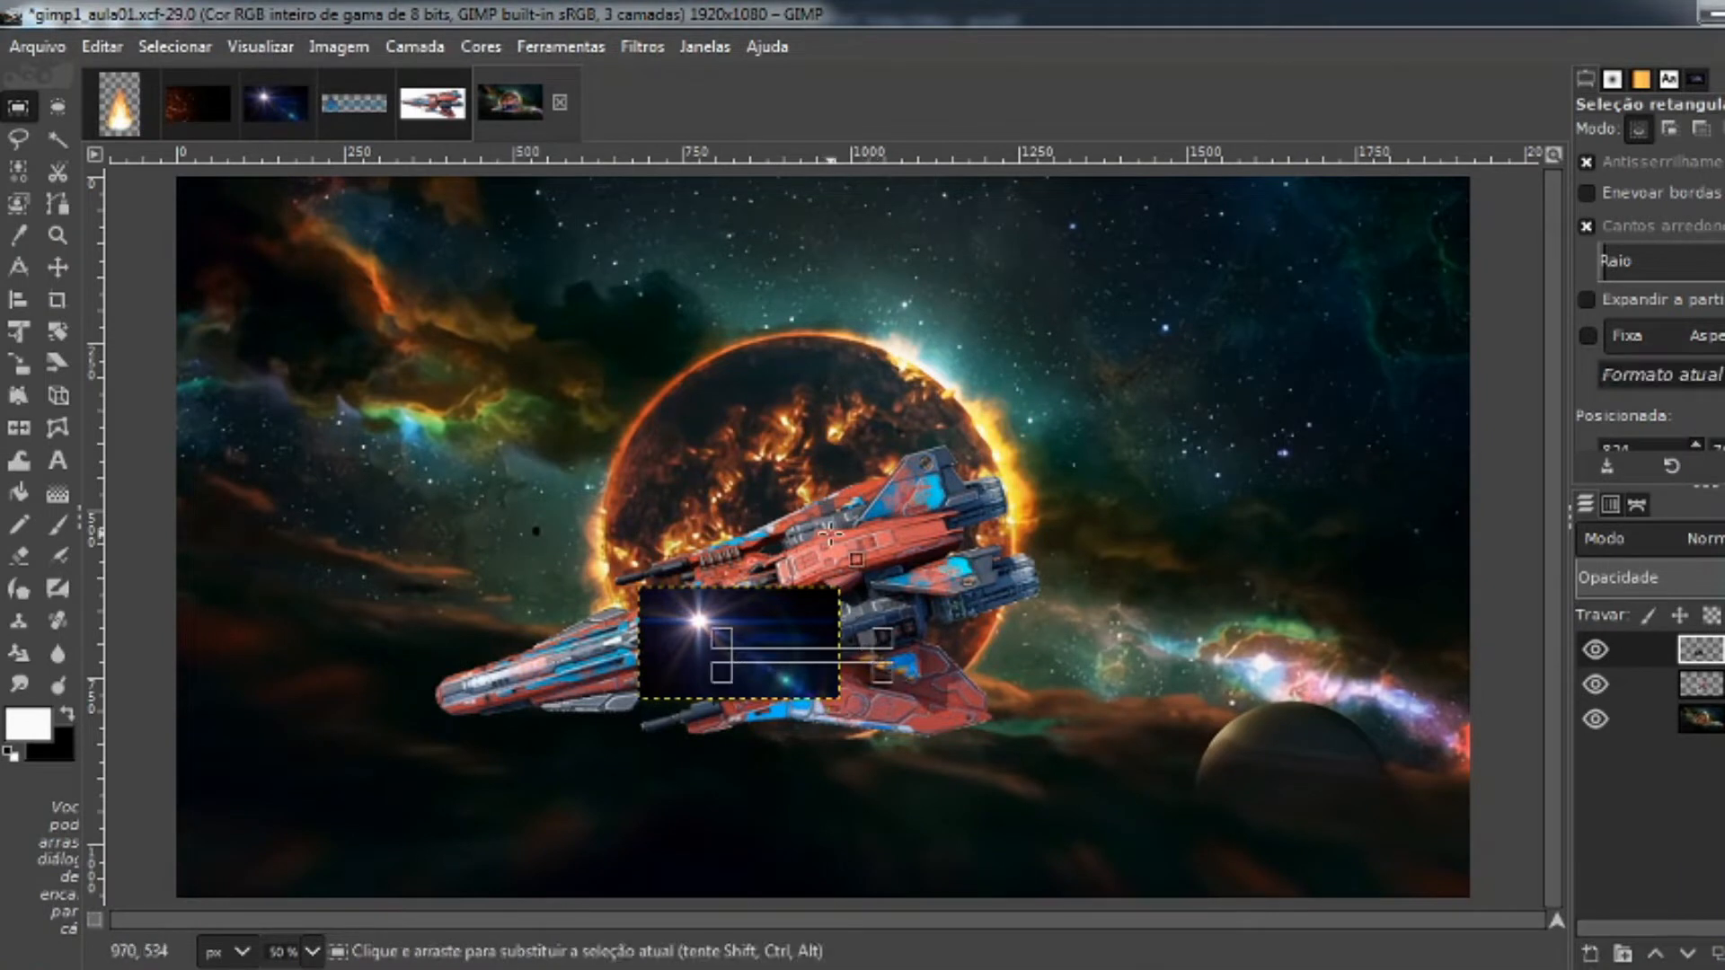
{"action": "left_click", "coordinate": [831, 533]}
{"action": "left_click", "coordinate": [60, 269]}
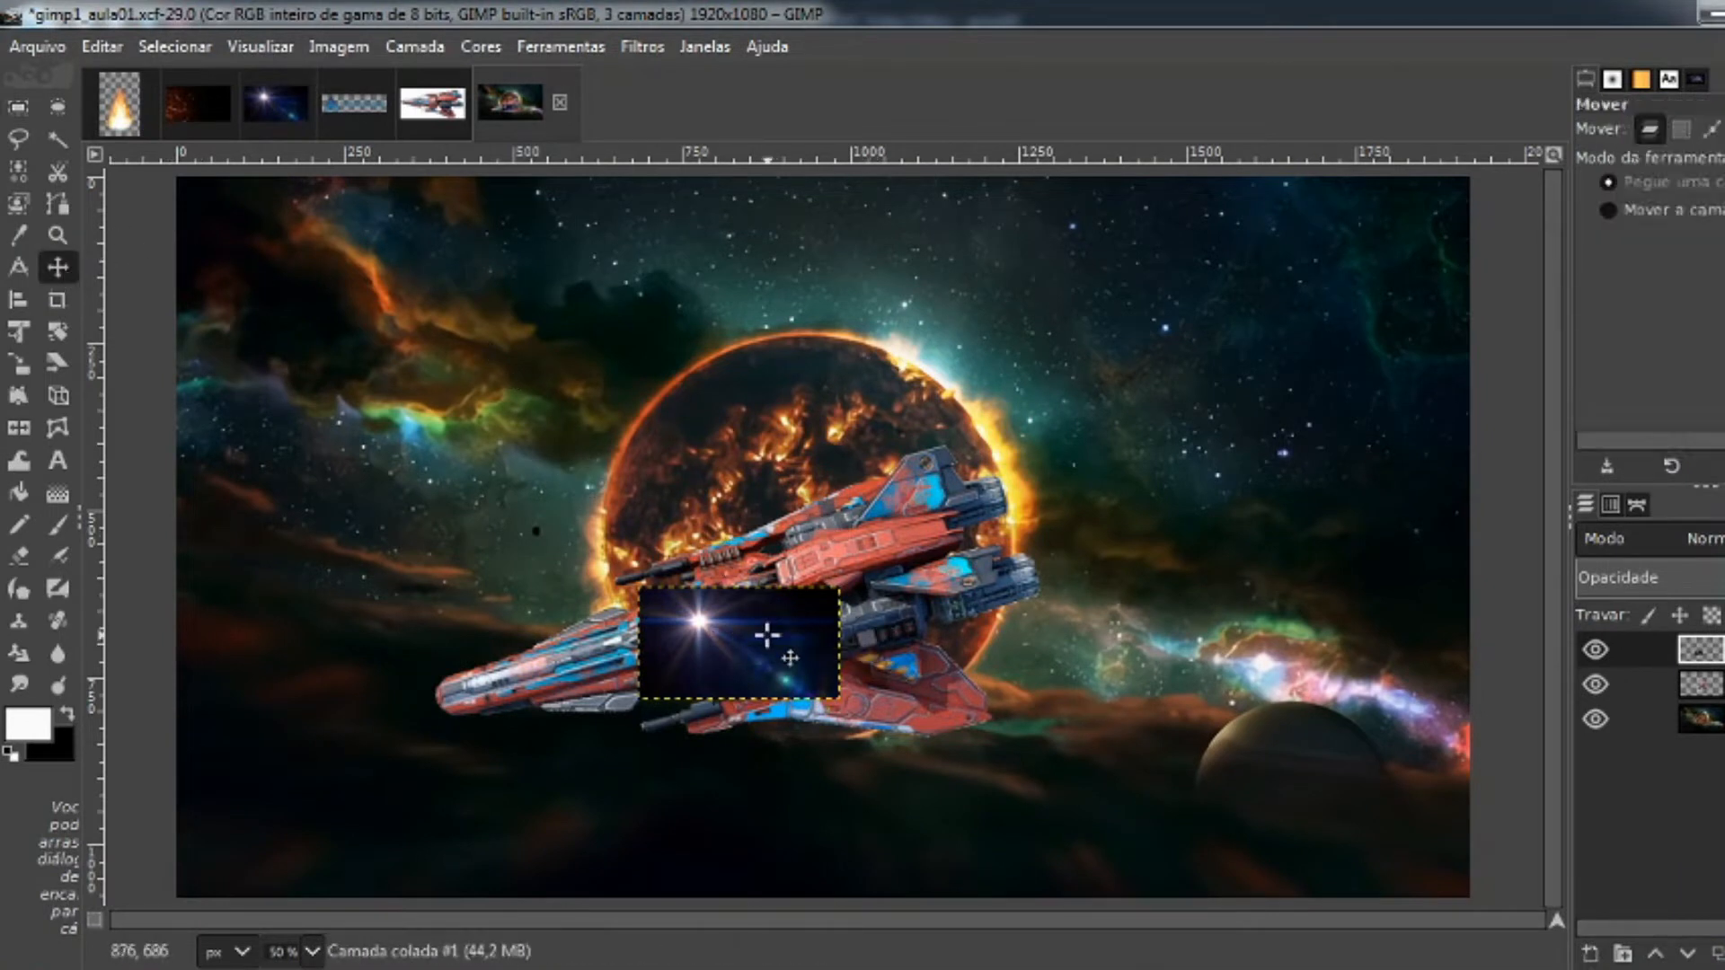
{"action": "left_click_drag", "start_coordinate": [771, 636], "coordinate": [1103, 588]}
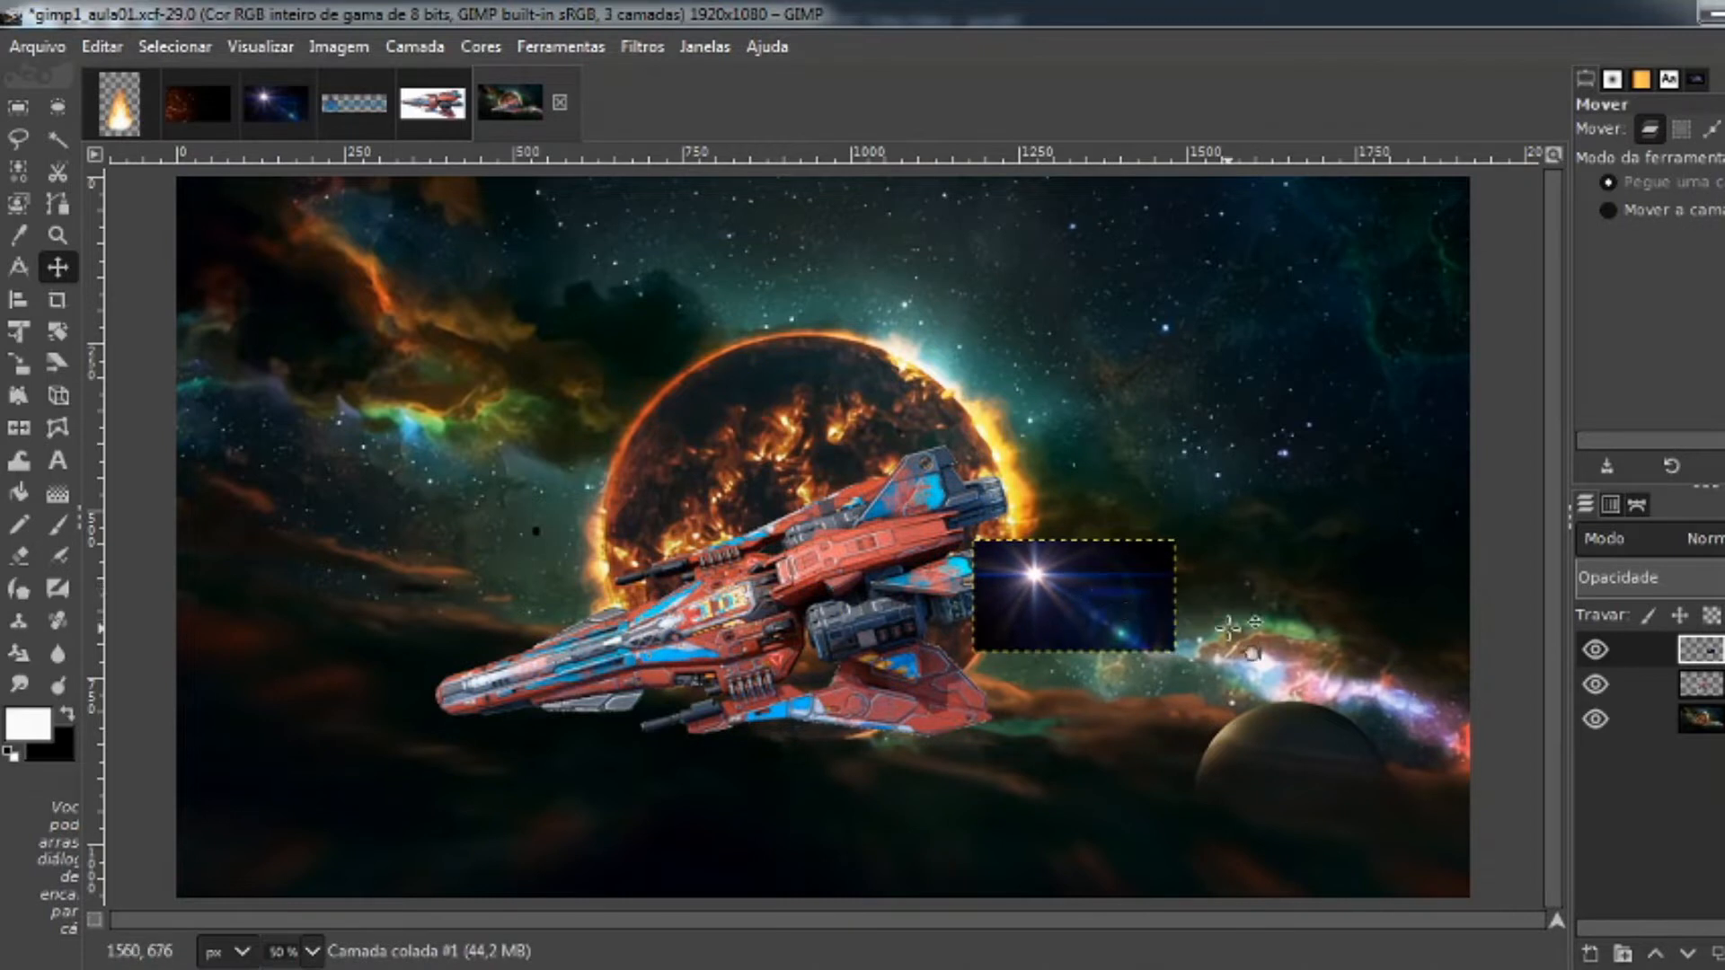
Rotate the flare layer counter-clockwise to match the ship's tilt and enlarge it to about 3.6 times its size with Unified Transform
{"action": "key", "text": "shift"}
{"action": "key", "text": "shift+t"}
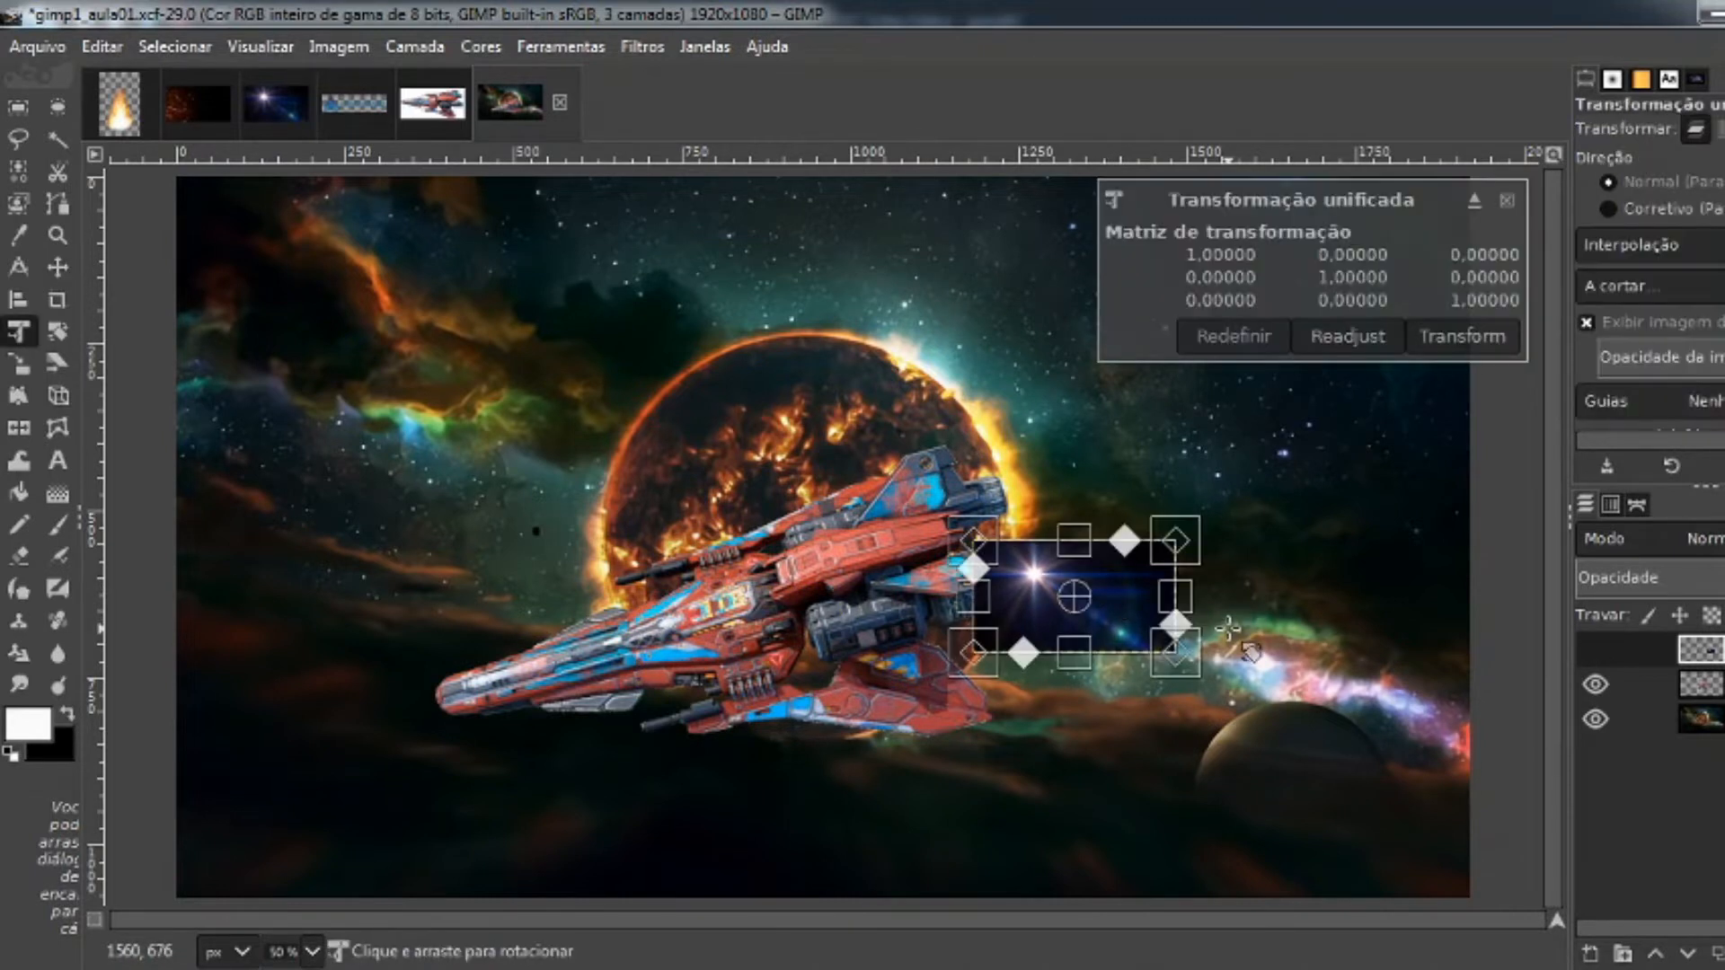
{"action": "left_click_drag", "start_coordinate": [1258, 732], "coordinate": [1310, 687]}
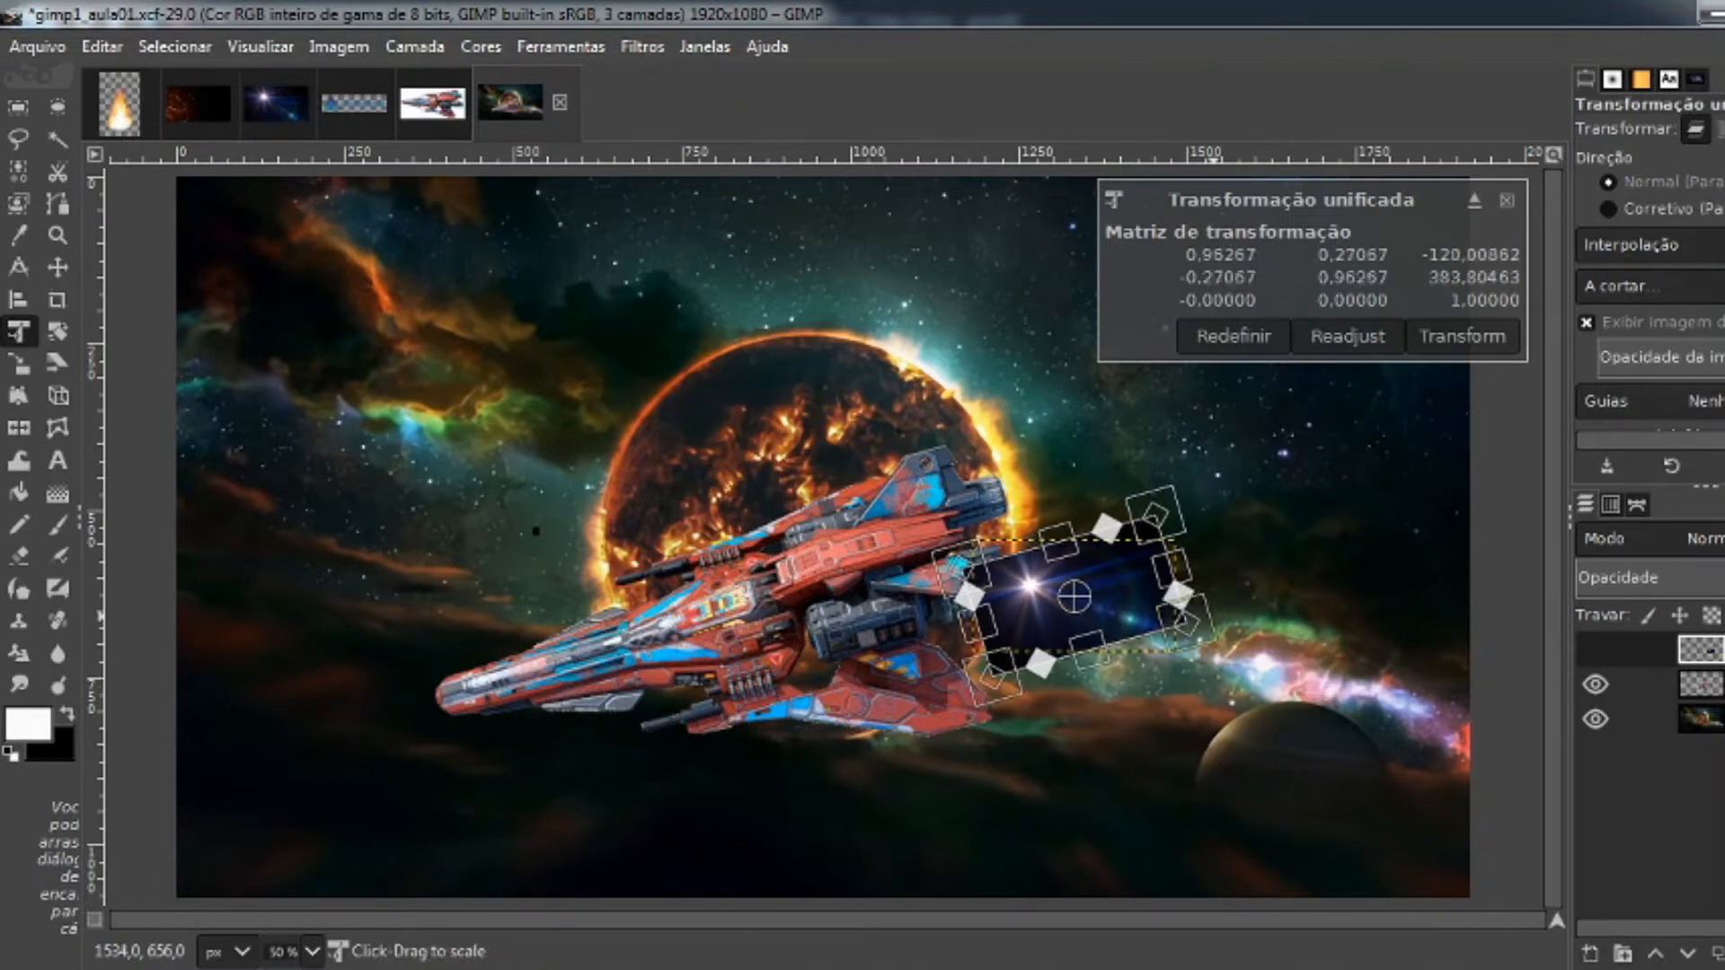
{"action": "left_click_drag", "start_coordinate": [1156, 606], "coordinate": [1724, 890]}
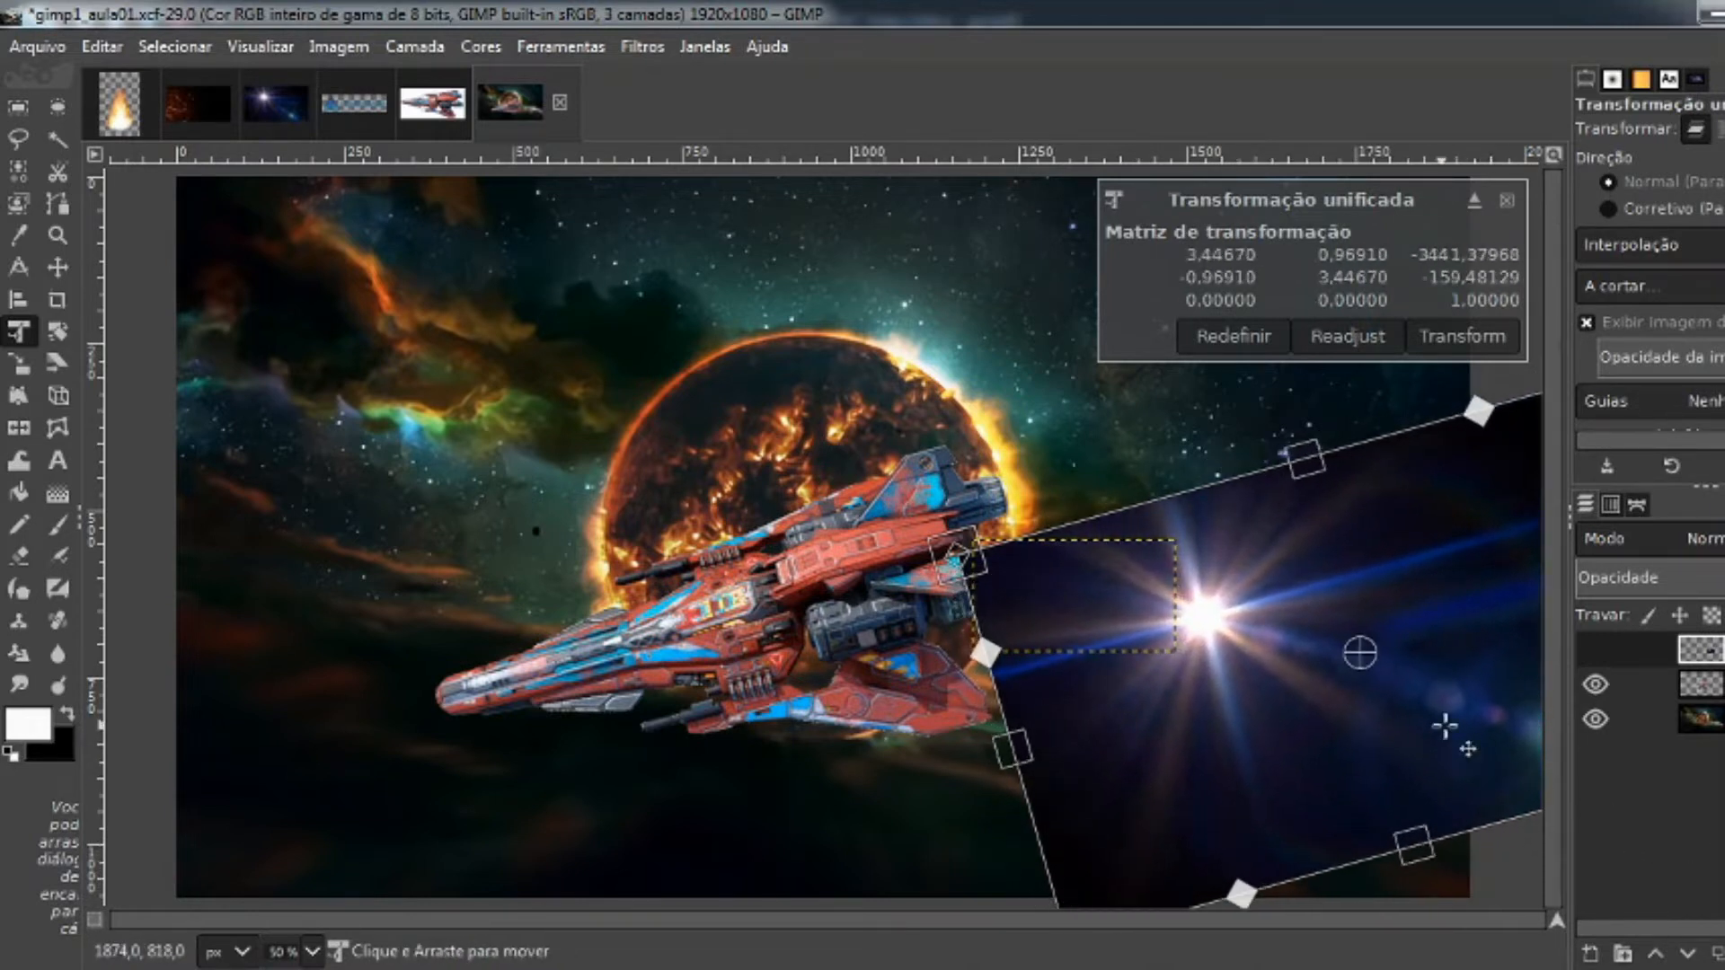
Enlarge the flare slightly more, centre its bright core at the end of the ship's engine, and apply the transform
{"action": "left_click_drag", "start_coordinate": [1447, 724], "coordinate": [1292, 693]}
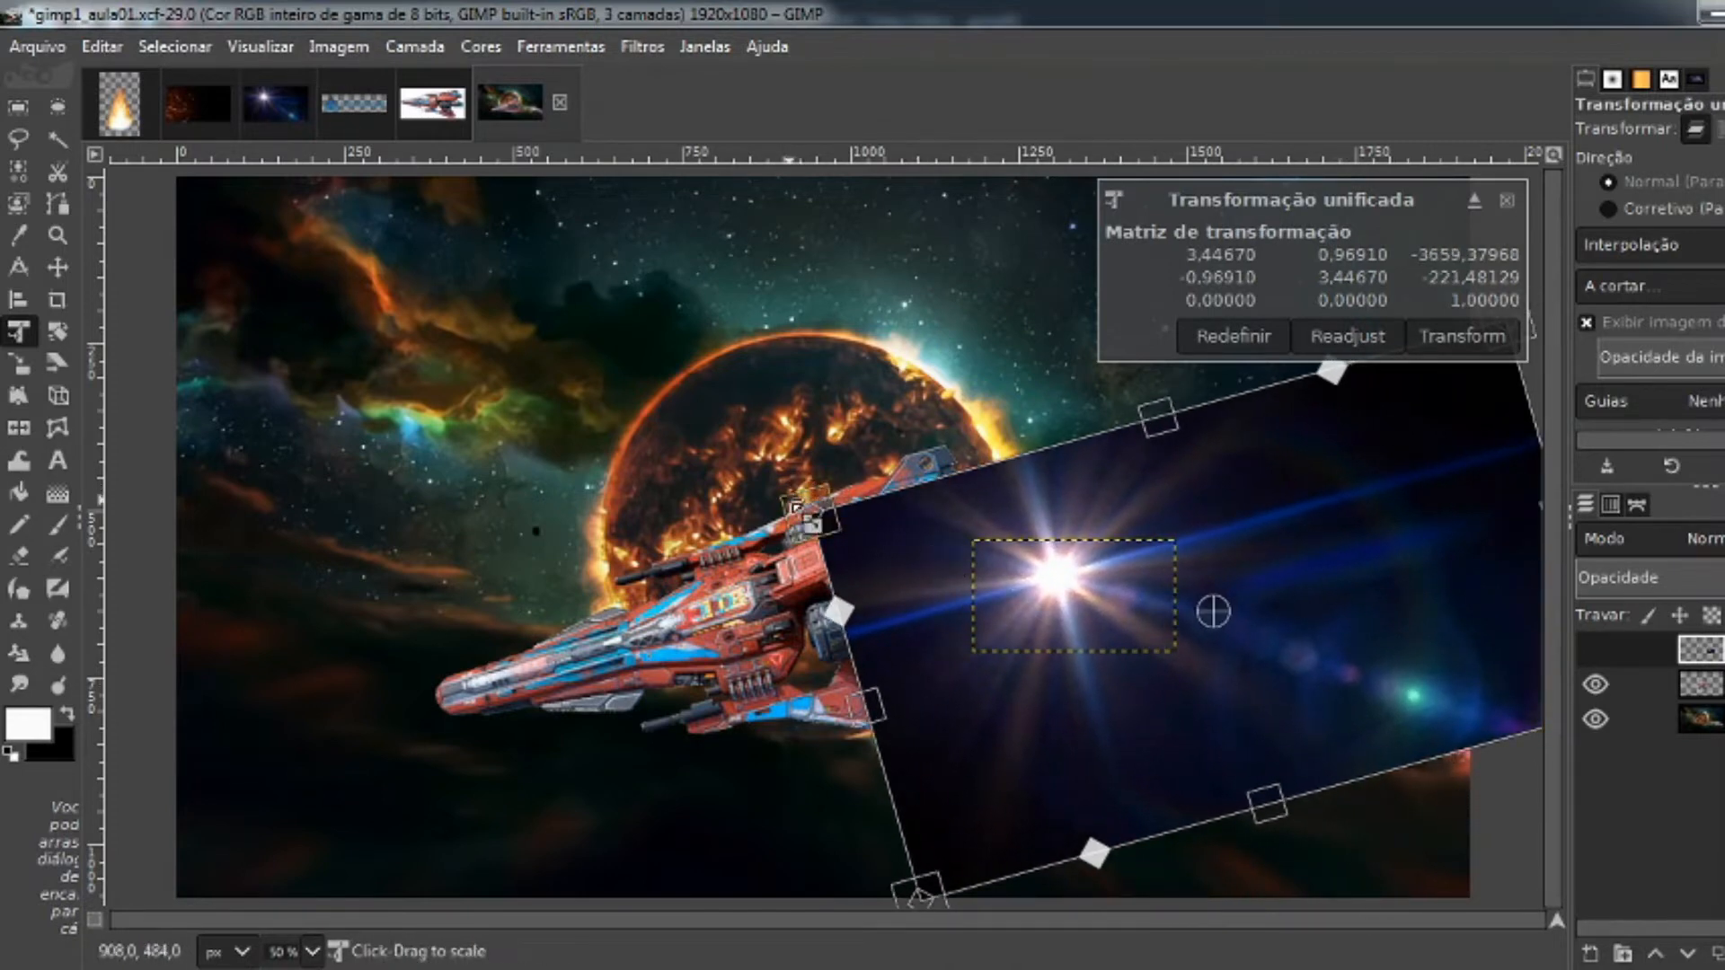
{"action": "left_click_drag", "start_coordinate": [791, 507], "coordinate": [693, 489]}
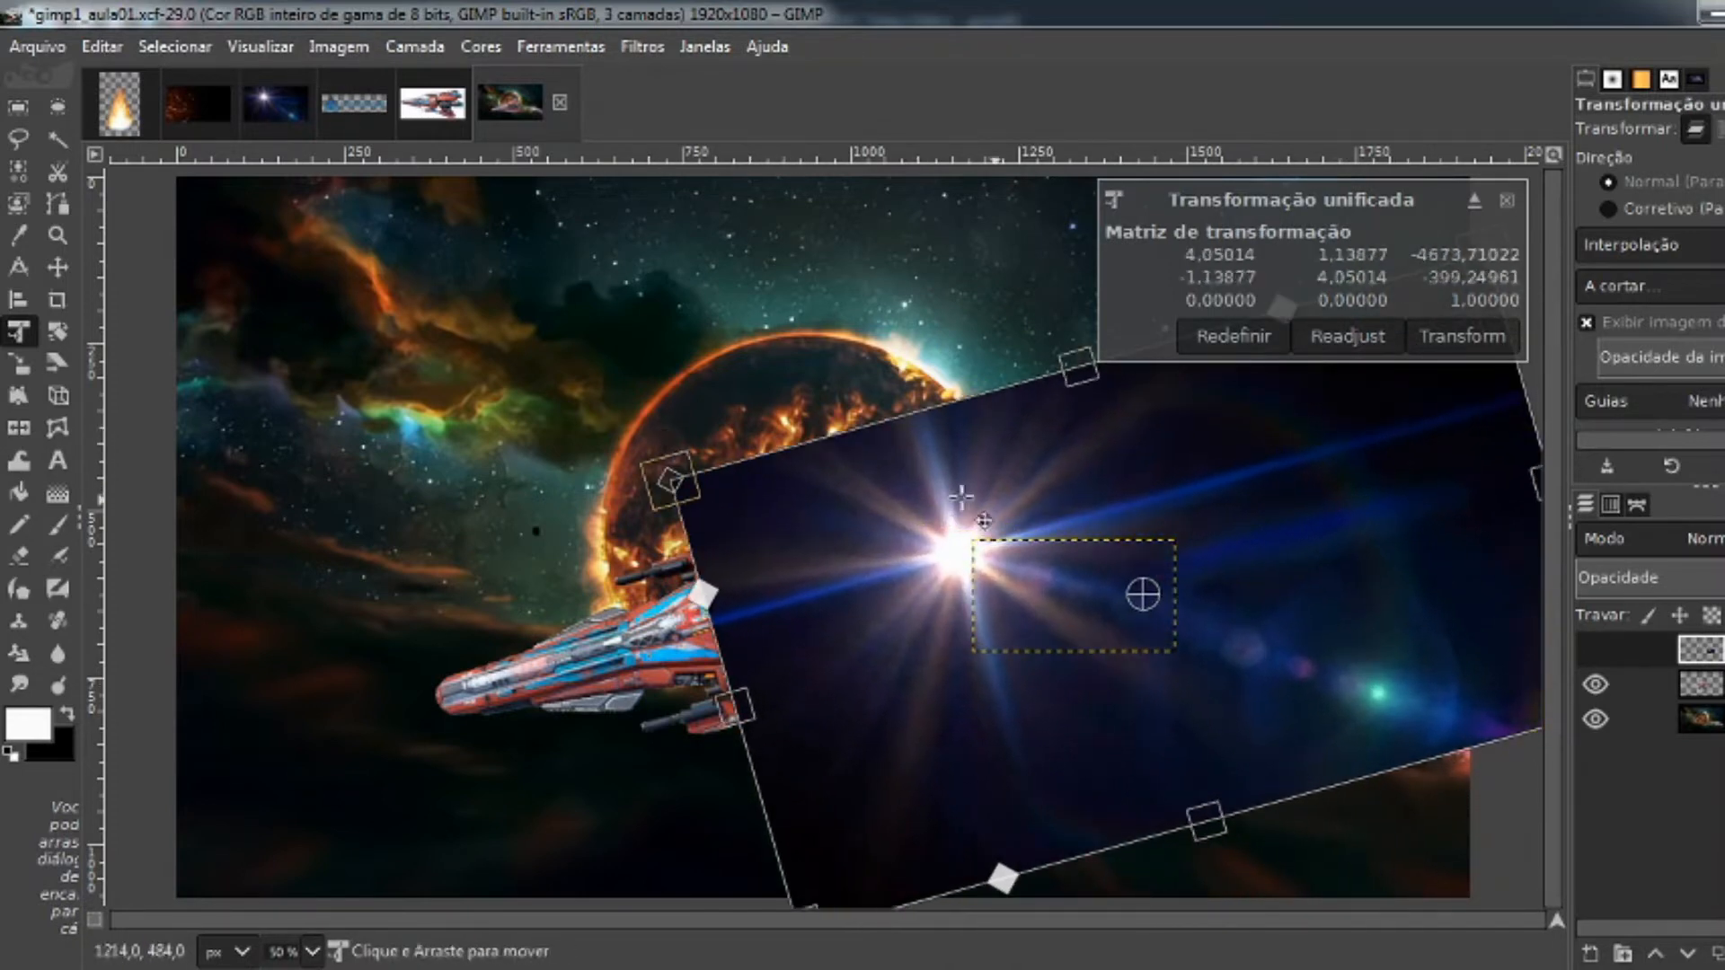
{"action": "left_click_drag", "start_coordinate": [1215, 515], "coordinate": [1272, 539]}
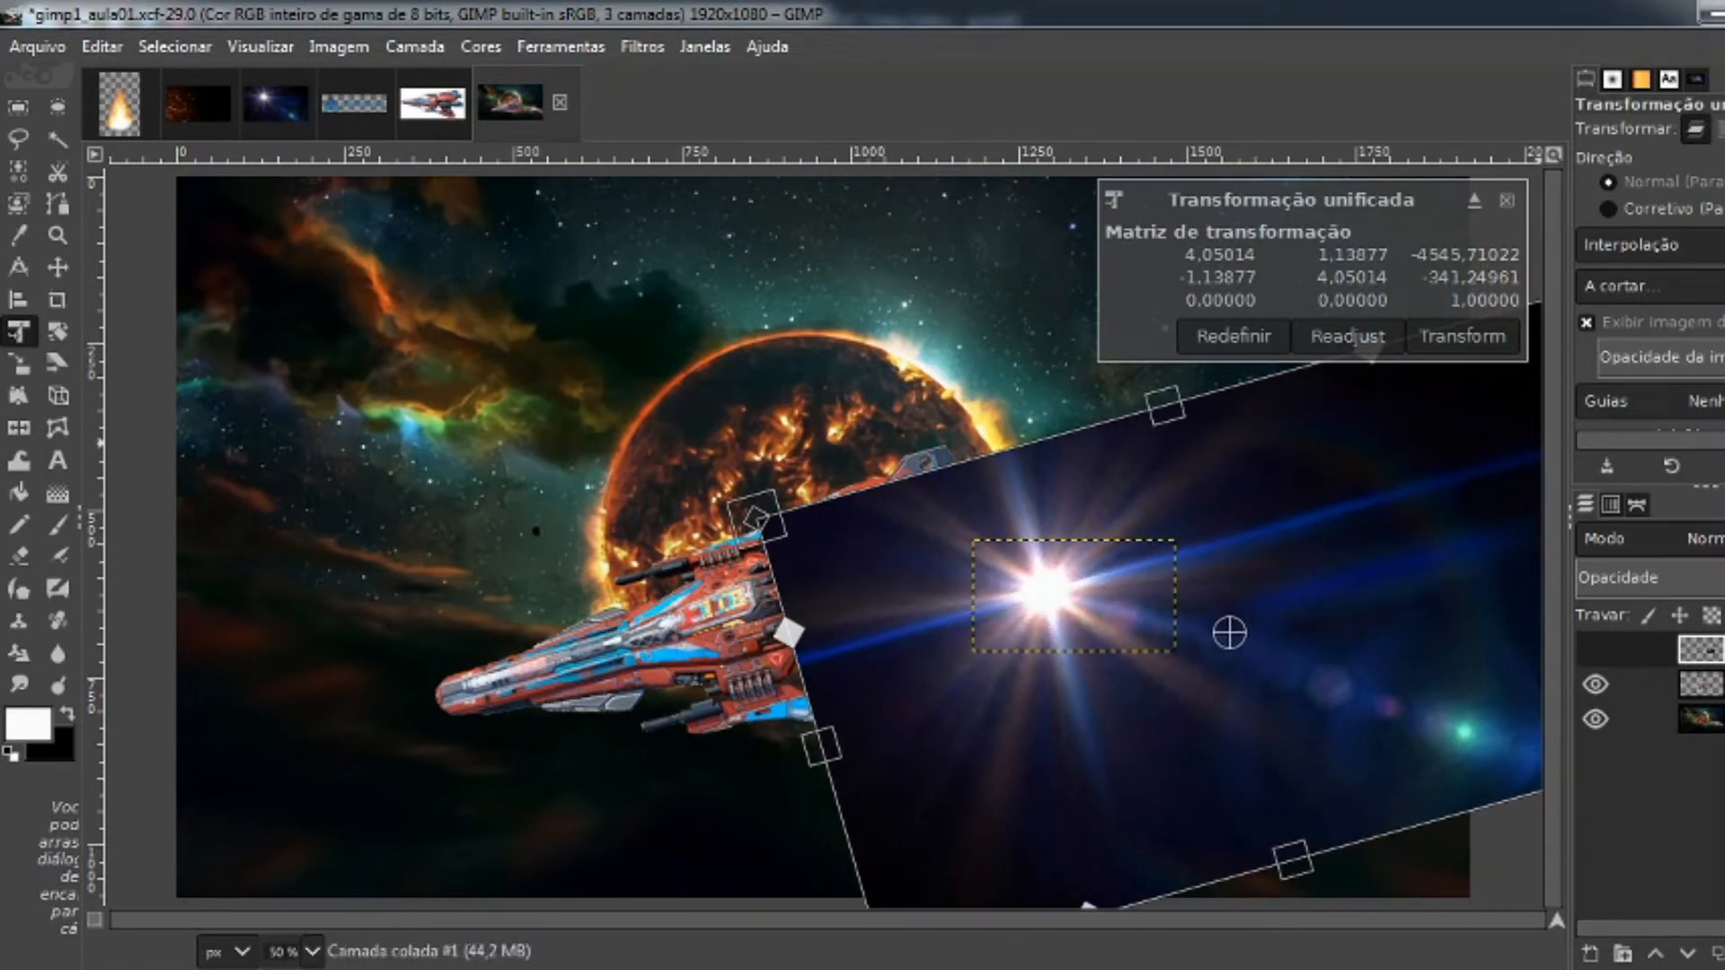
{"action": "left_click", "coordinate": [1459, 339]}
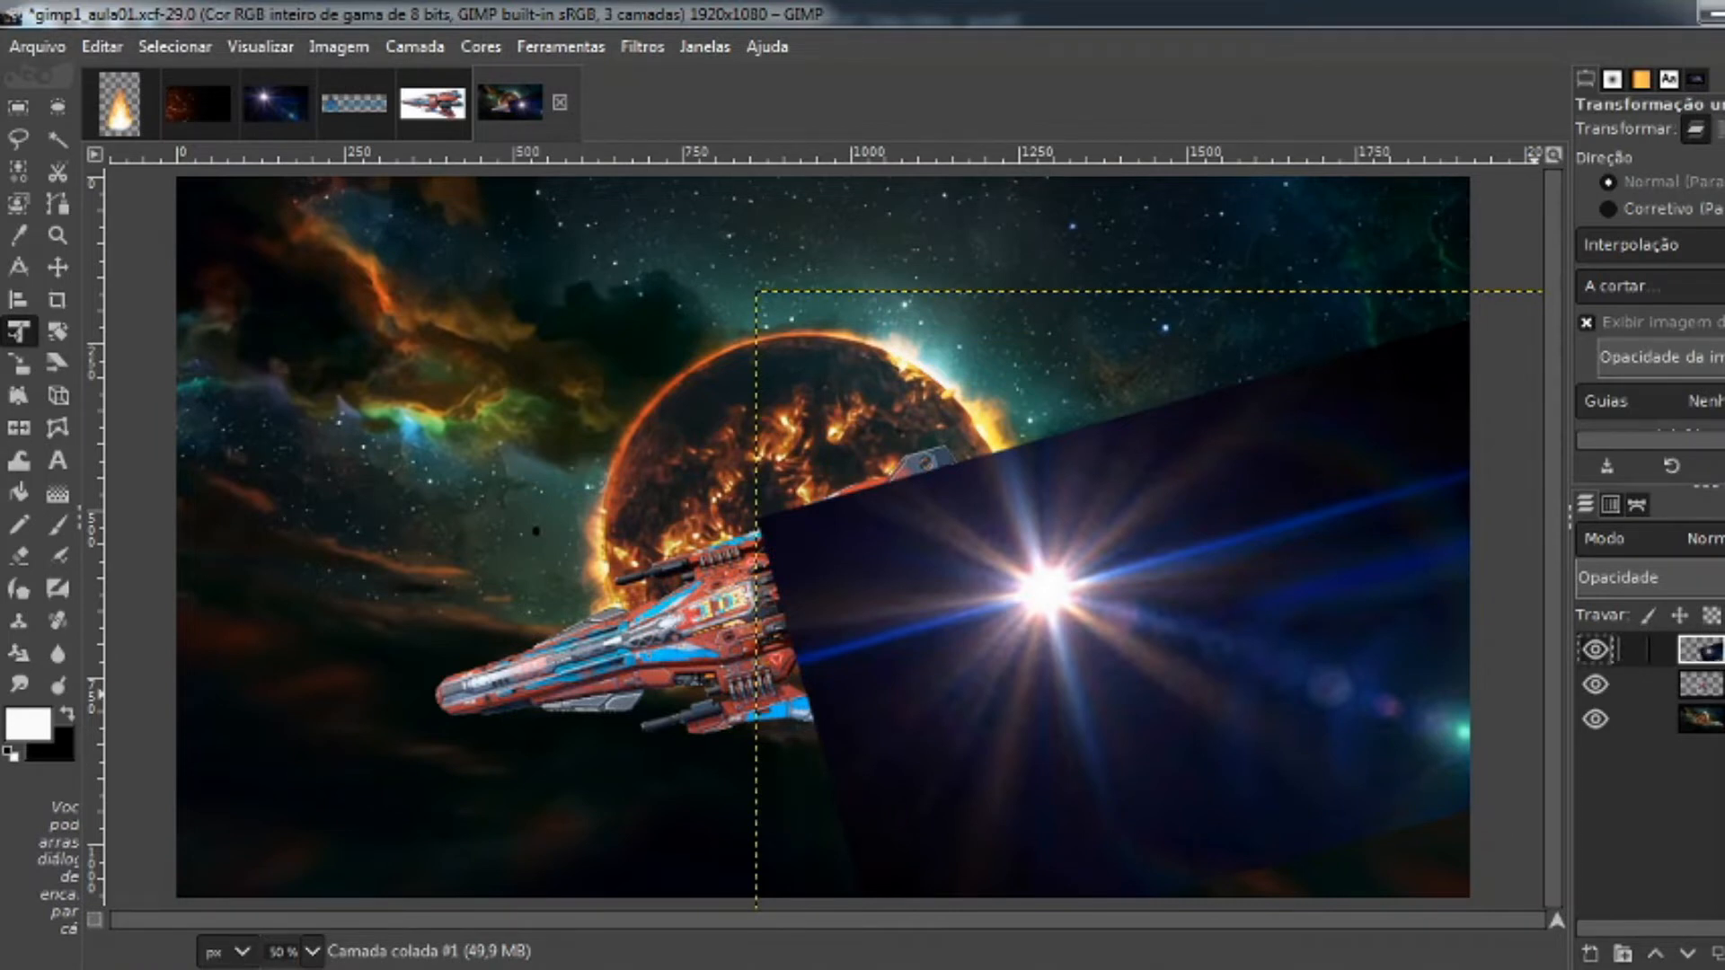
Lower the flare layer beneath the ship layer and nudge its bright core against the rear engine
{"action": "left_click", "coordinate": [1688, 953]}
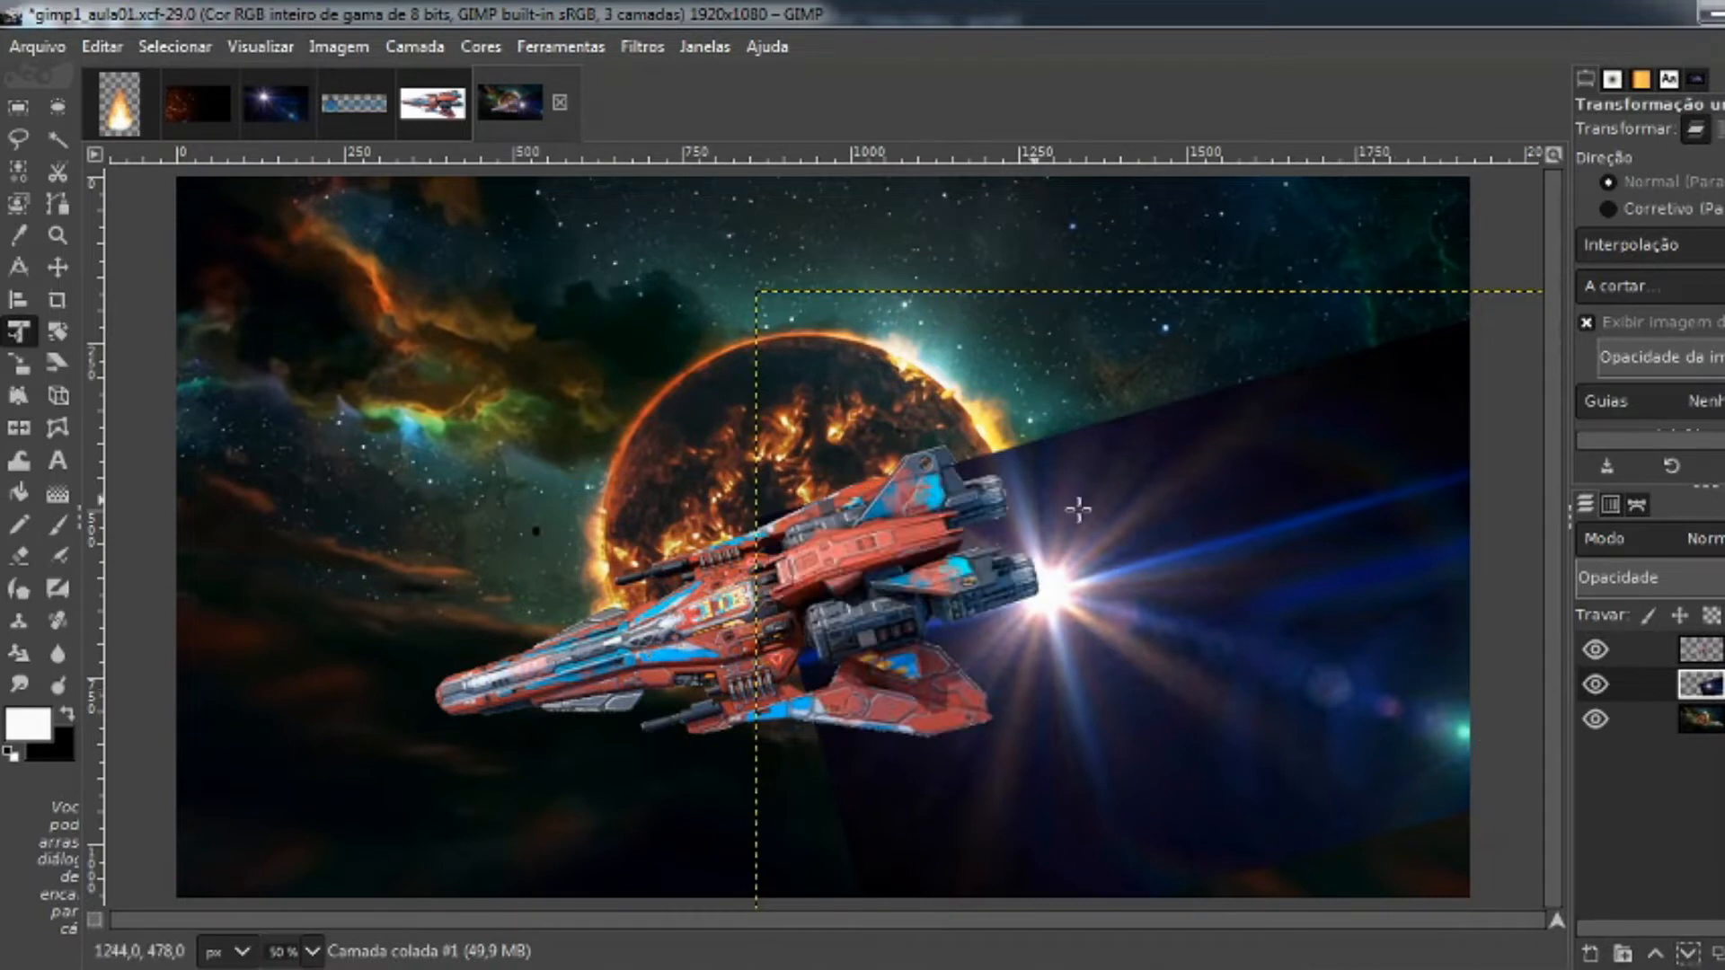
{"action": "left_click", "coordinate": [58, 267]}
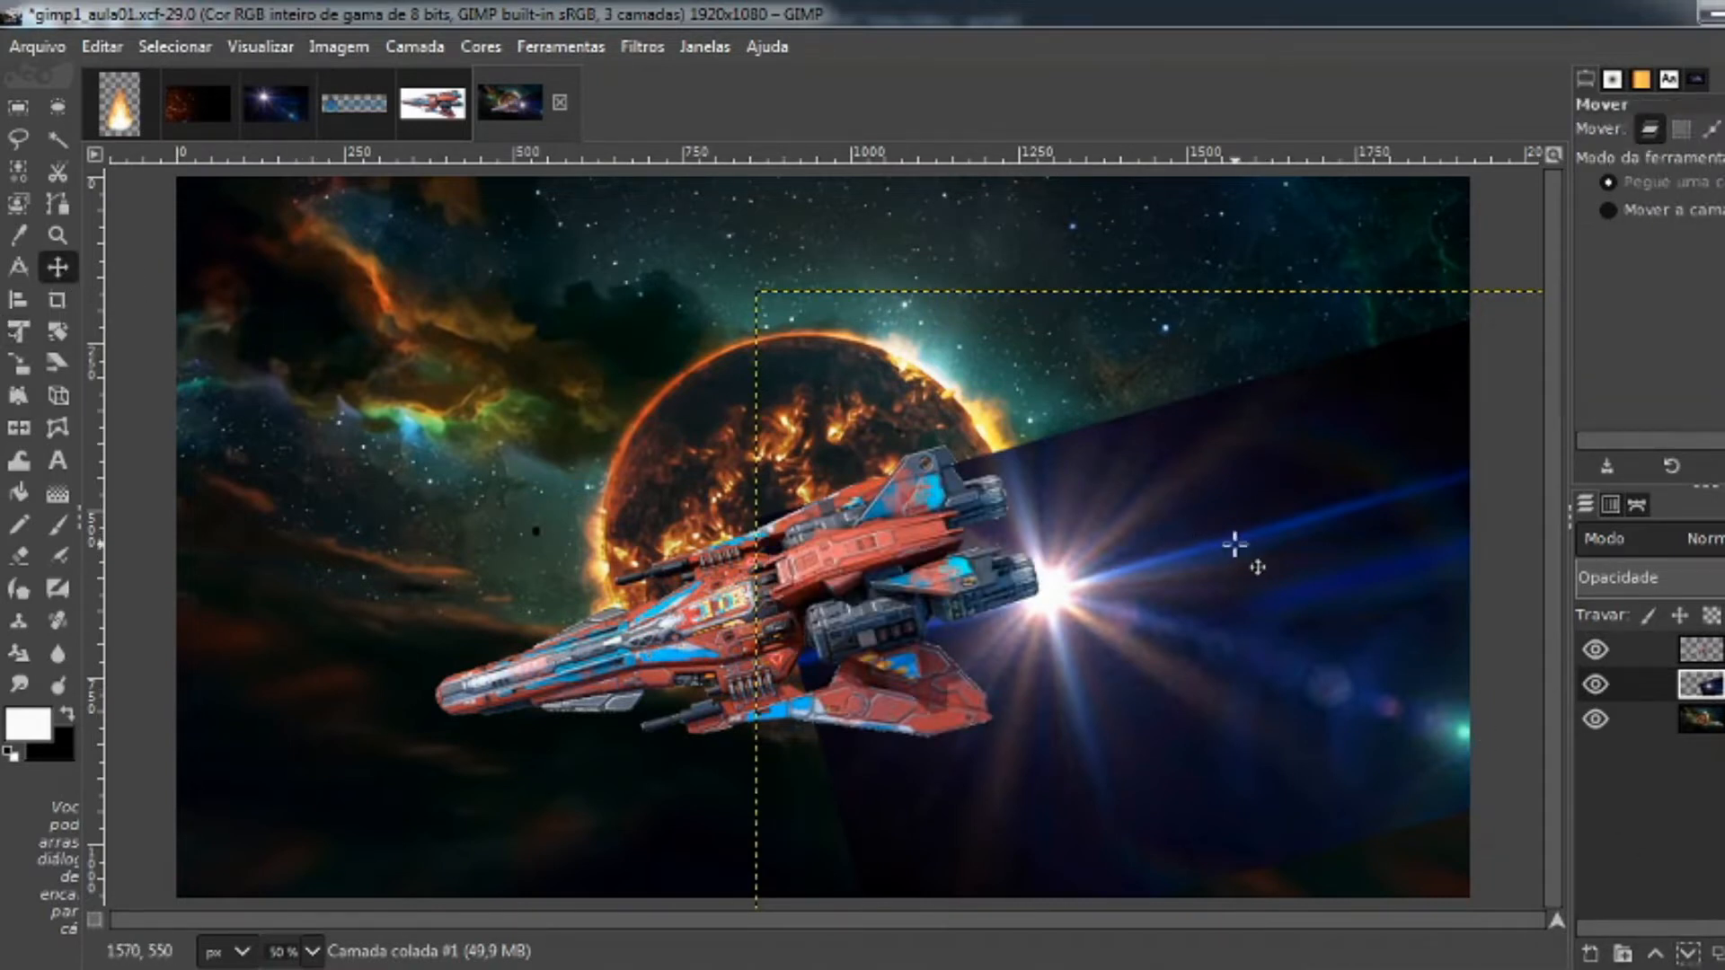
{"action": "mouse_move", "coordinate": [1239, 547]}
{"action": "left_mouse_down"}
{"action": "mouse_move", "coordinate": [1197, 509]}
{"action": "mouse_move", "coordinate": [1216, 551]}
{"action": "mouse_move", "coordinate": [1223, 531]}
{"action": "left_mouse_up"}
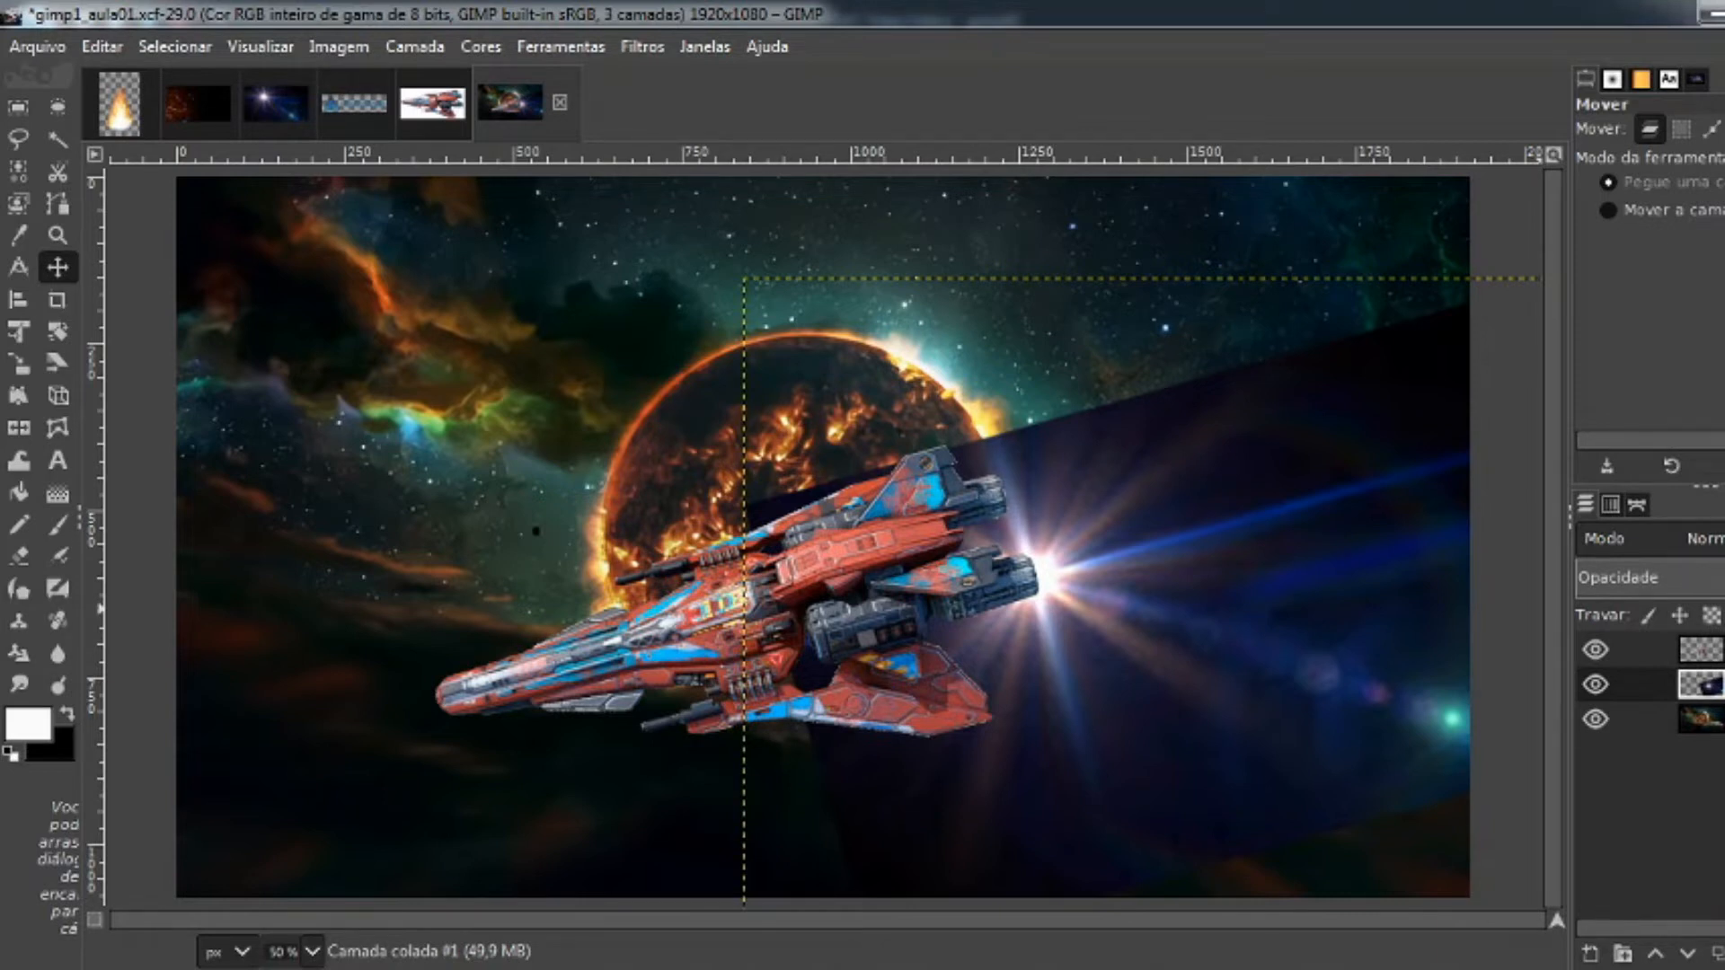
Try the available blend modes on the flare layer to compare how its dark background blends, returning to Normal
{"action": "left_click", "coordinate": [1698, 538]}
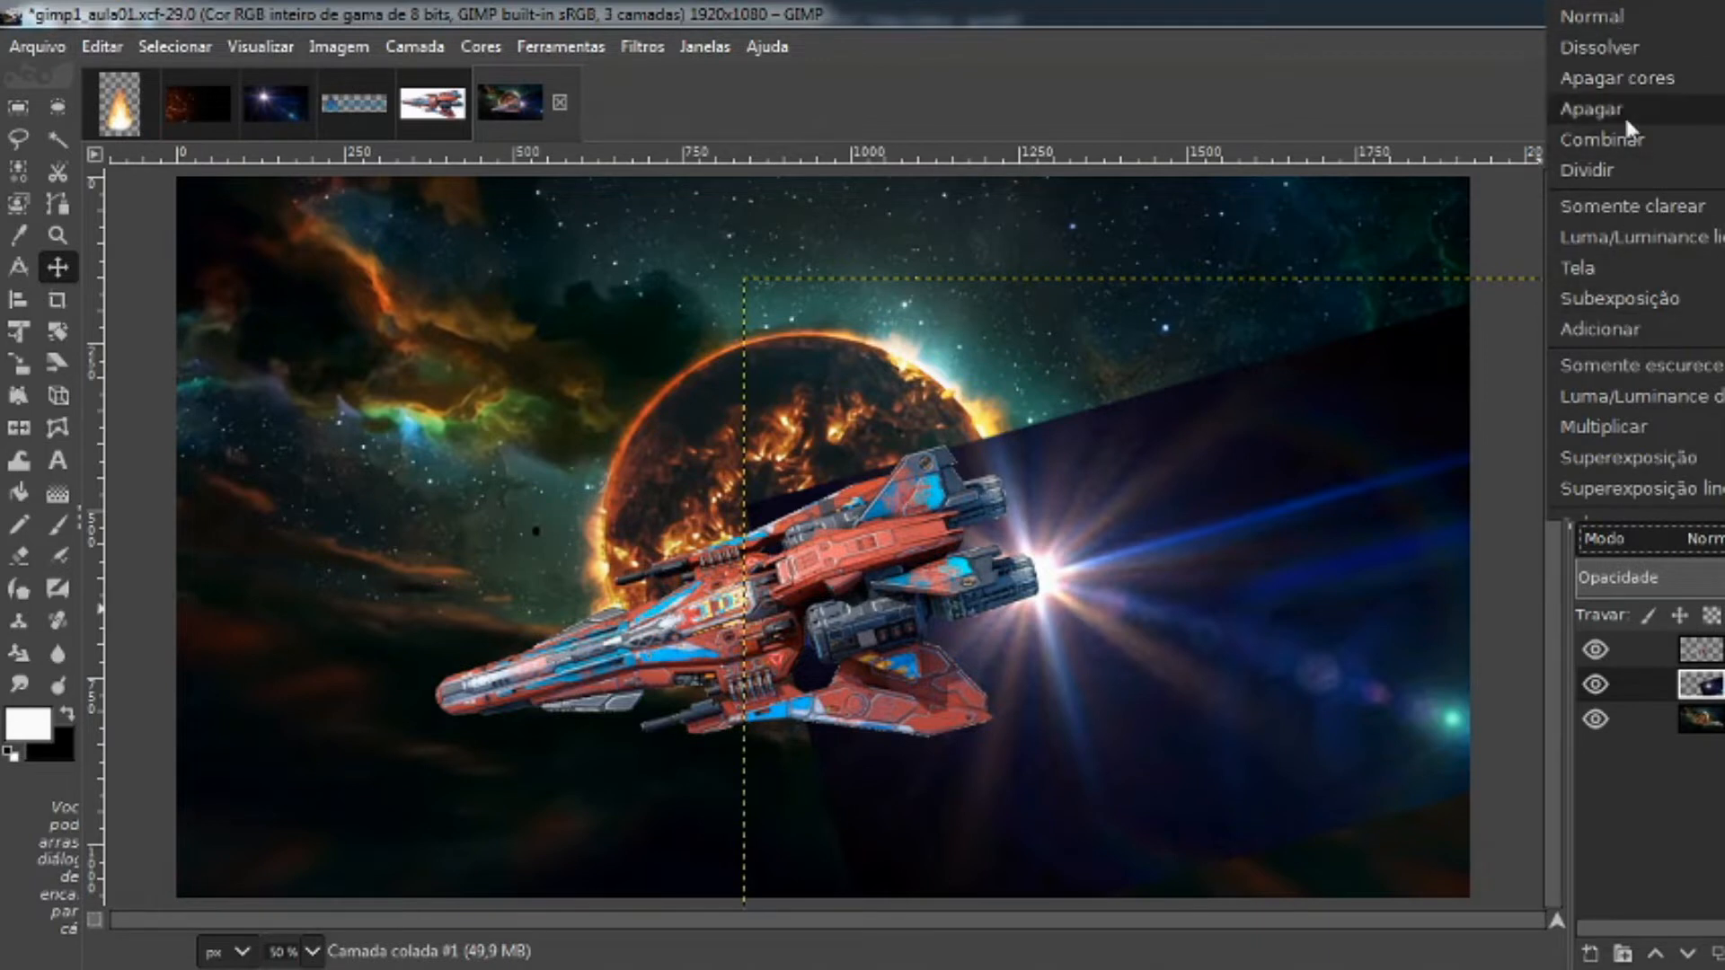
{"action": "left_click", "coordinate": [1607, 48]}
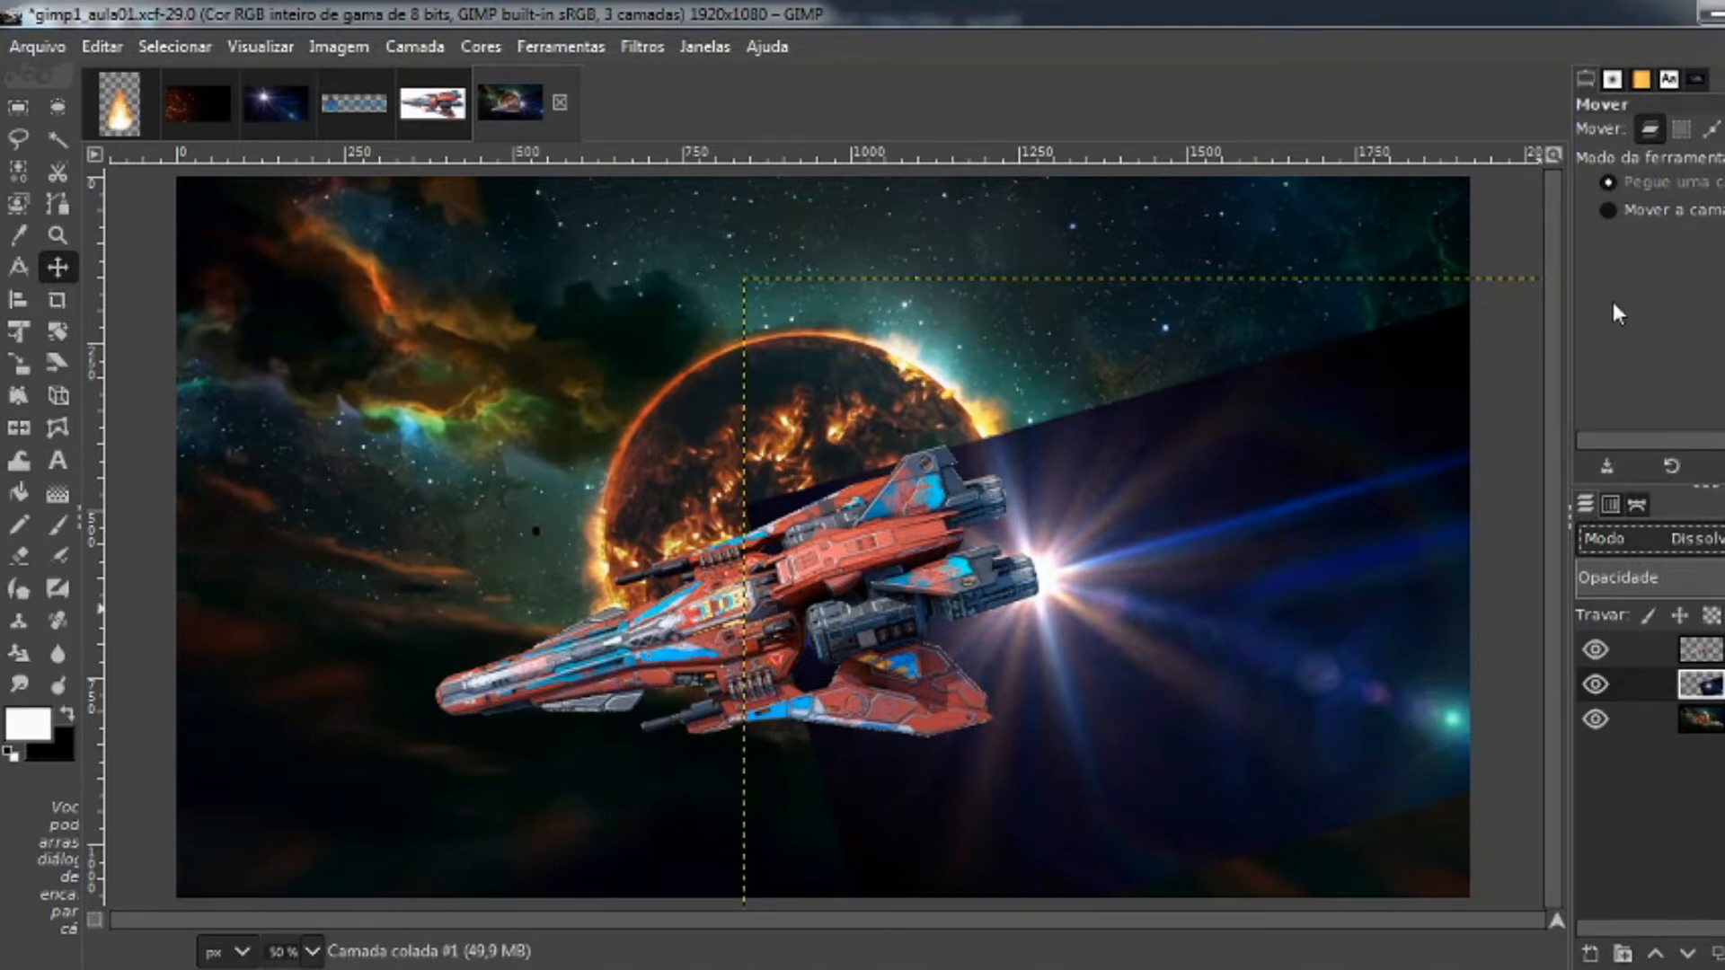
{"action": "key", "text": "Down"}
{"action": "key", "text": "Down"}
{"action": "key", "text": "Down"}
{"action": "key", "text": "Down"}
{"action": "key", "text": "Down"}
{"action": "key", "text": "Down"}
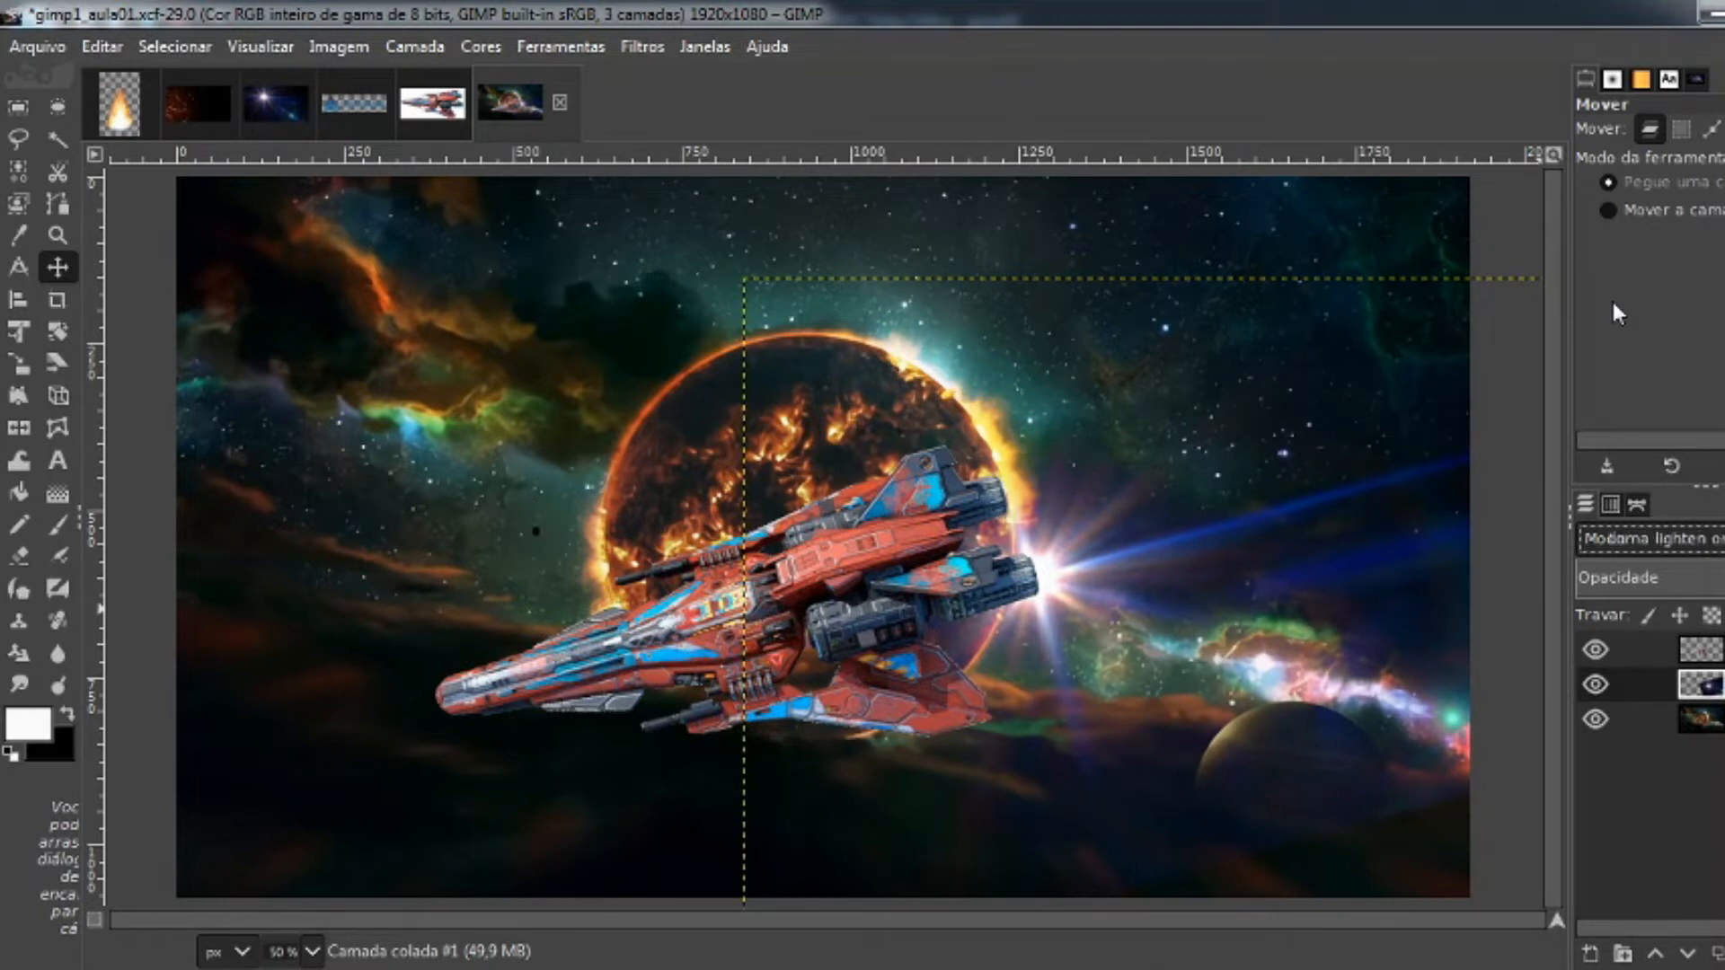
{"action": "key", "text": "Down"}
{"action": "key", "text": "Down"}
{"action": "key", "text": "Down"}
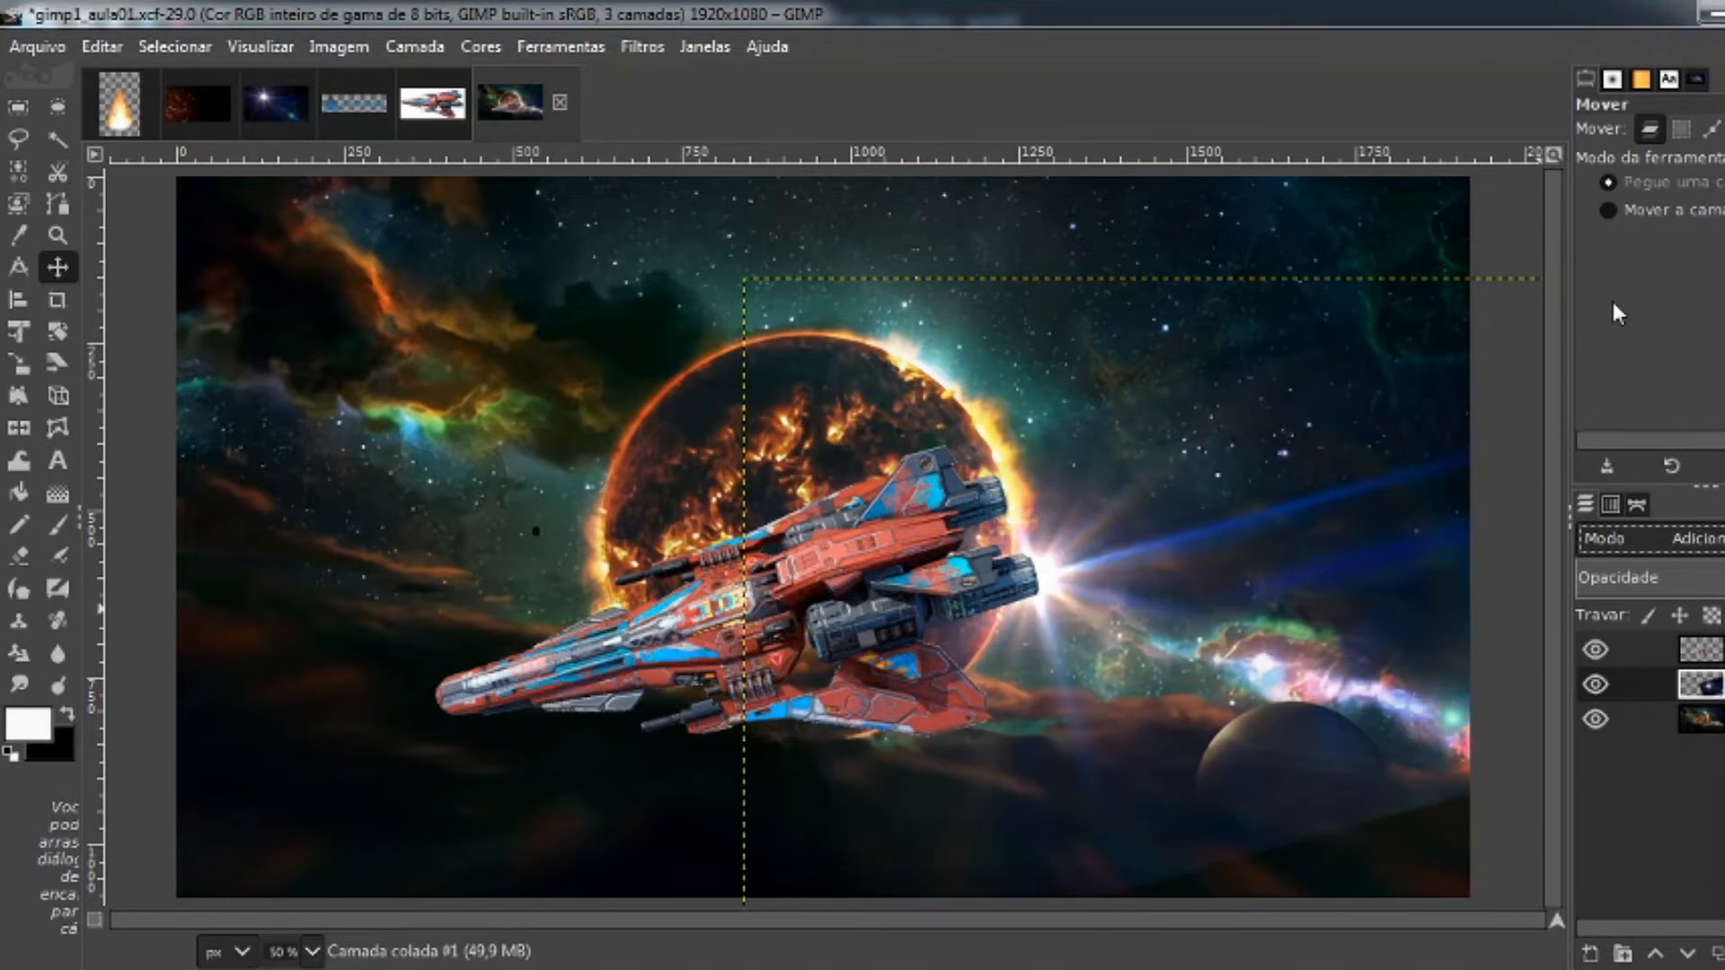
{"action": "key", "text": "Down"}
{"action": "key", "text": "Down"}
{"action": "key", "text": "Down"}
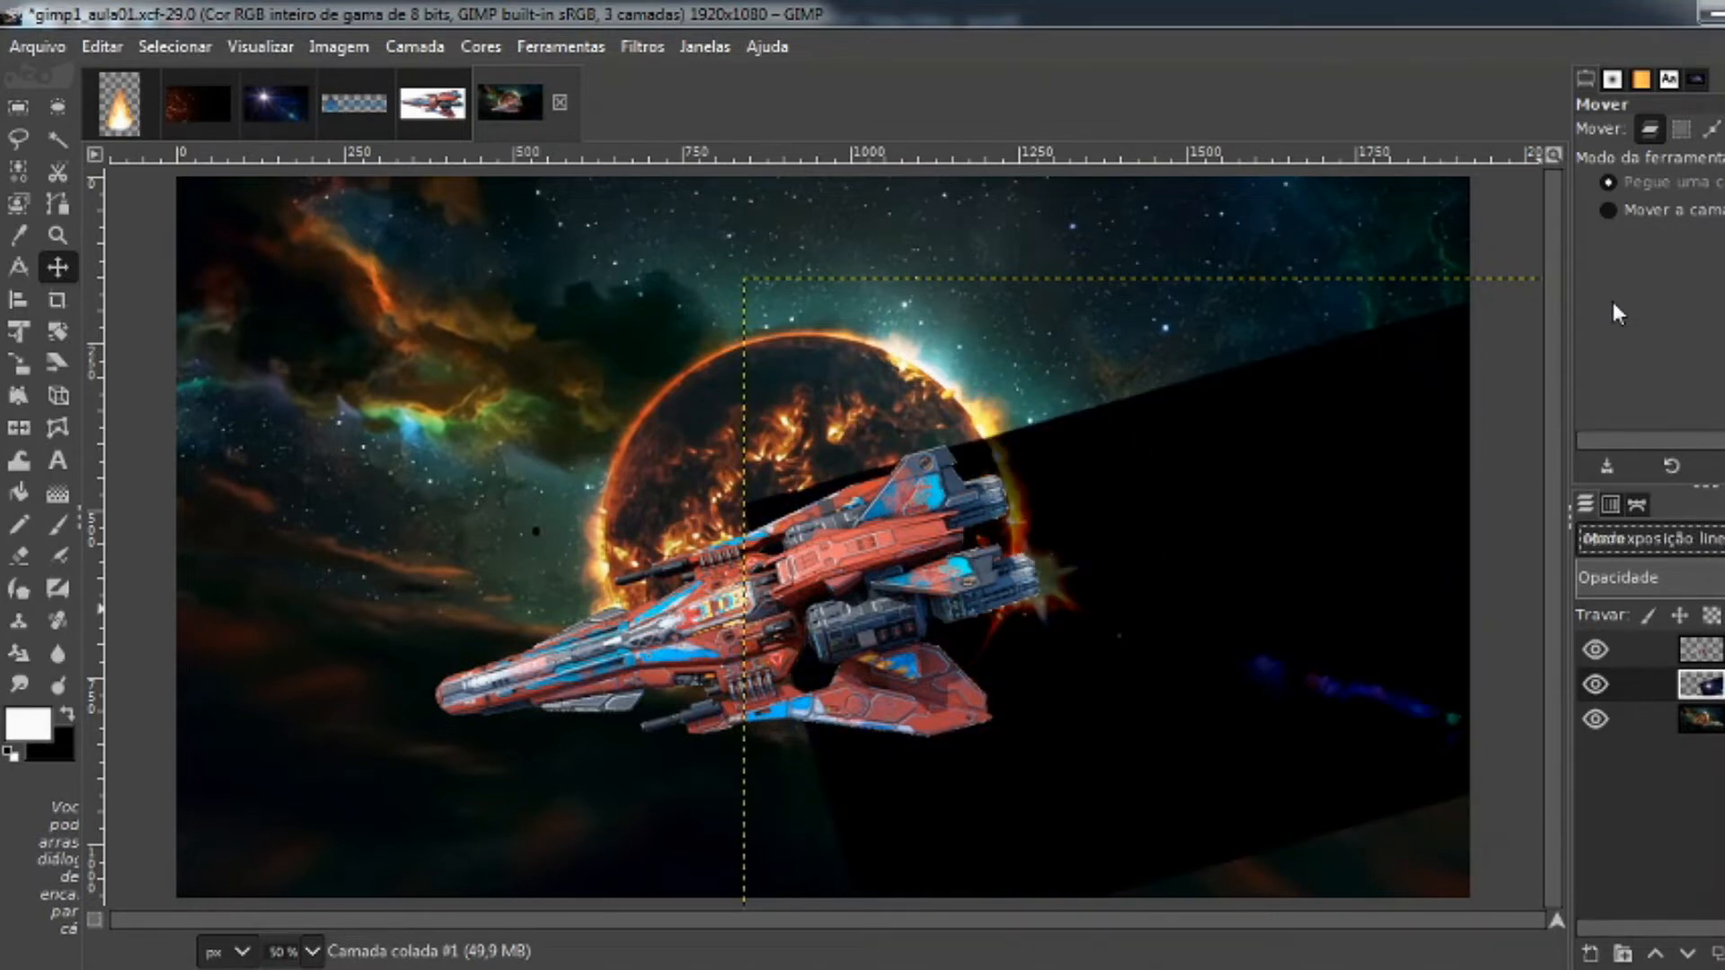
{"action": "key", "text": "Down"}
{"action": "key", "text": "Down"}
{"action": "key", "text": "Down"}
{"action": "key", "text": "Down"}
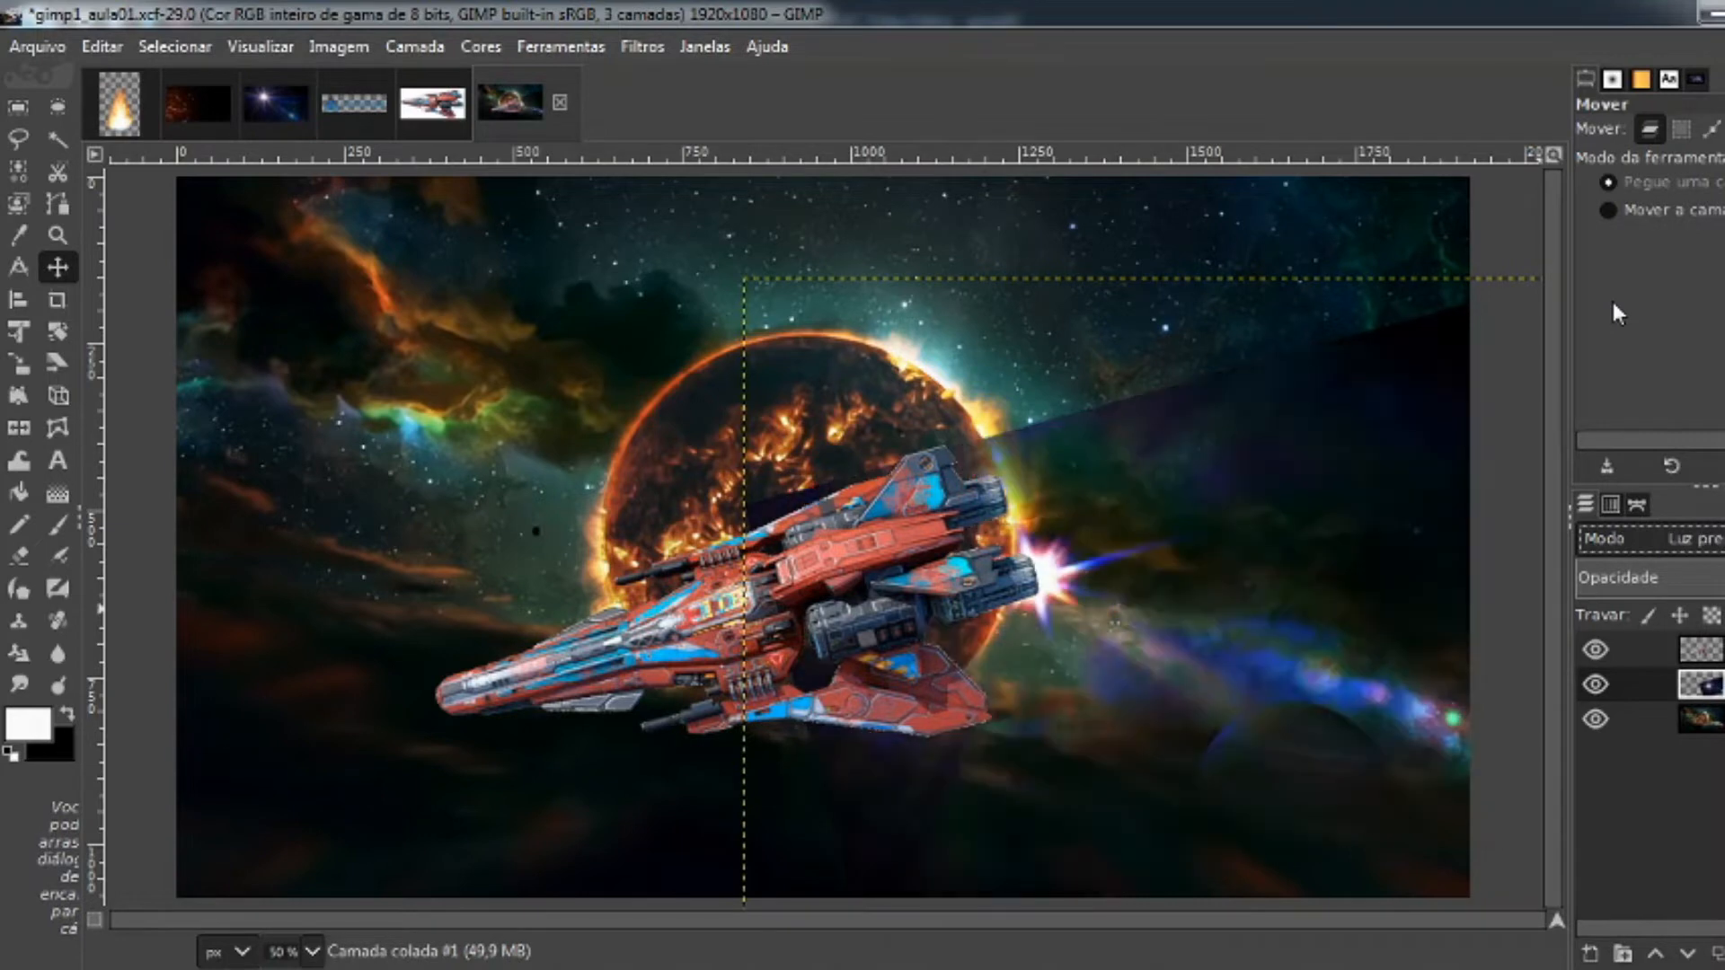
{"action": "key", "text": "Down"}
{"action": "key", "text": "Down"}
{"action": "key", "text": "Down"}
{"action": "key", "text": "Down"}
{"action": "key", "text": "Down"}
{"action": "key", "text": "Down"}
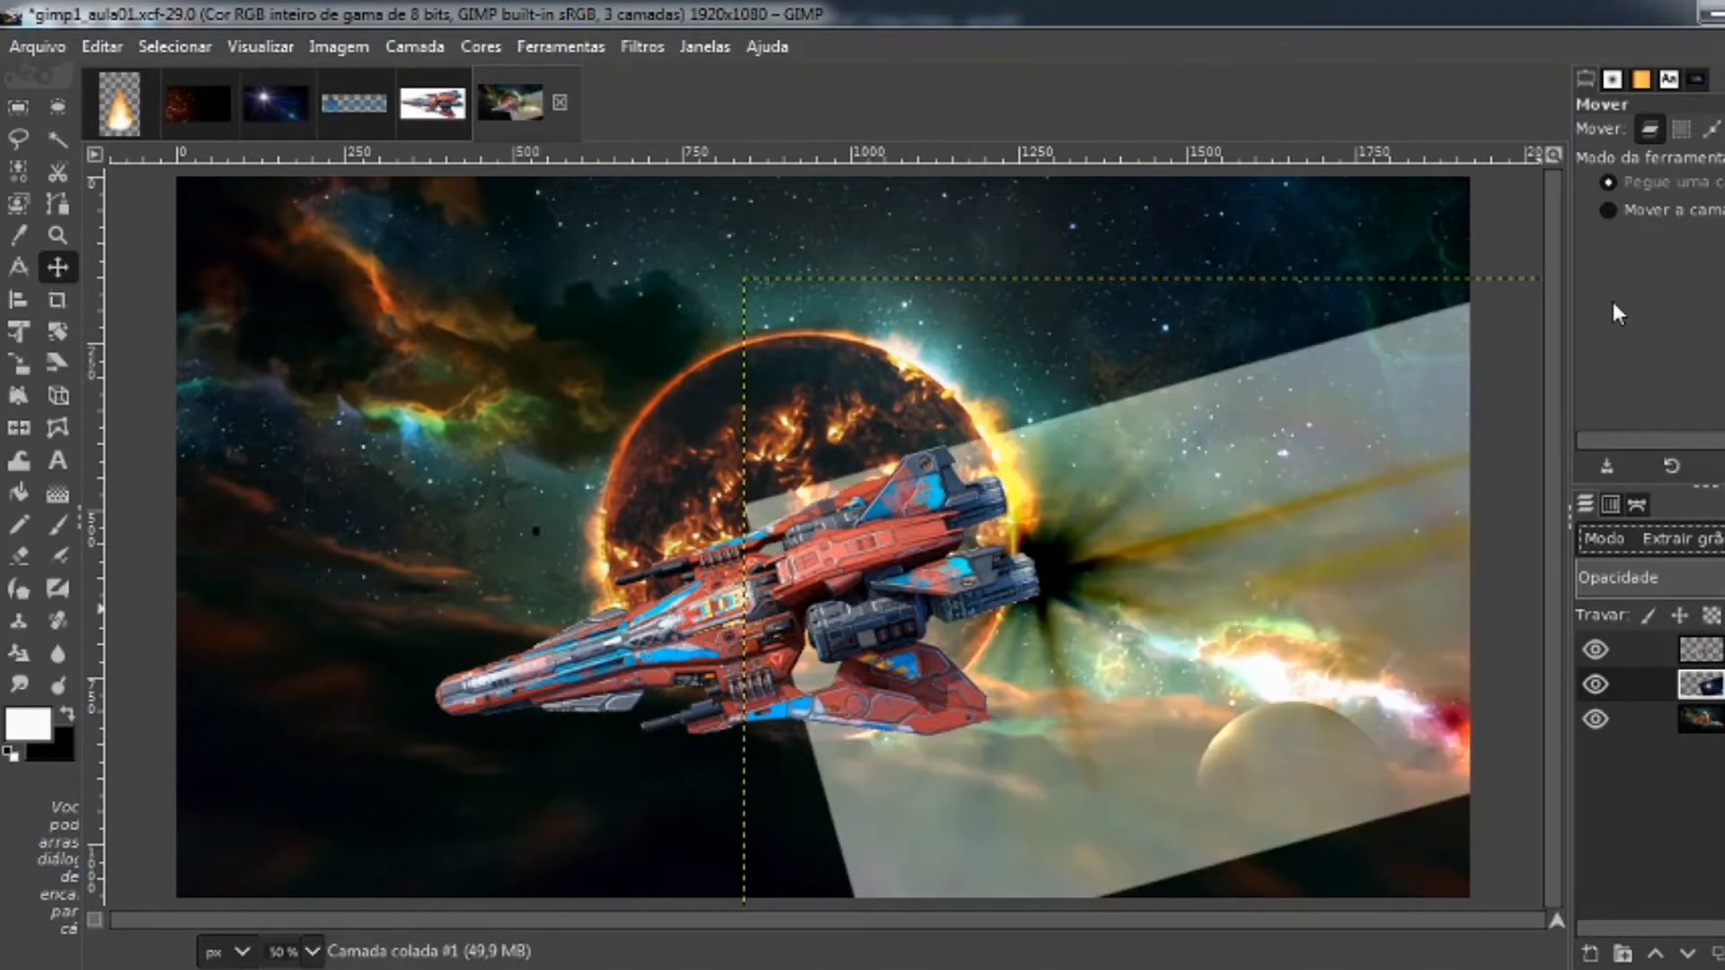
{"action": "key", "text": "Down"}
{"action": "key", "text": "Down"}
{"action": "key", "text": "Down"}
{"action": "key", "text": "Down"}
{"action": "key", "text": "Down"}
{"action": "key", "text": "Down"}
{"action": "key", "text": "Down"}
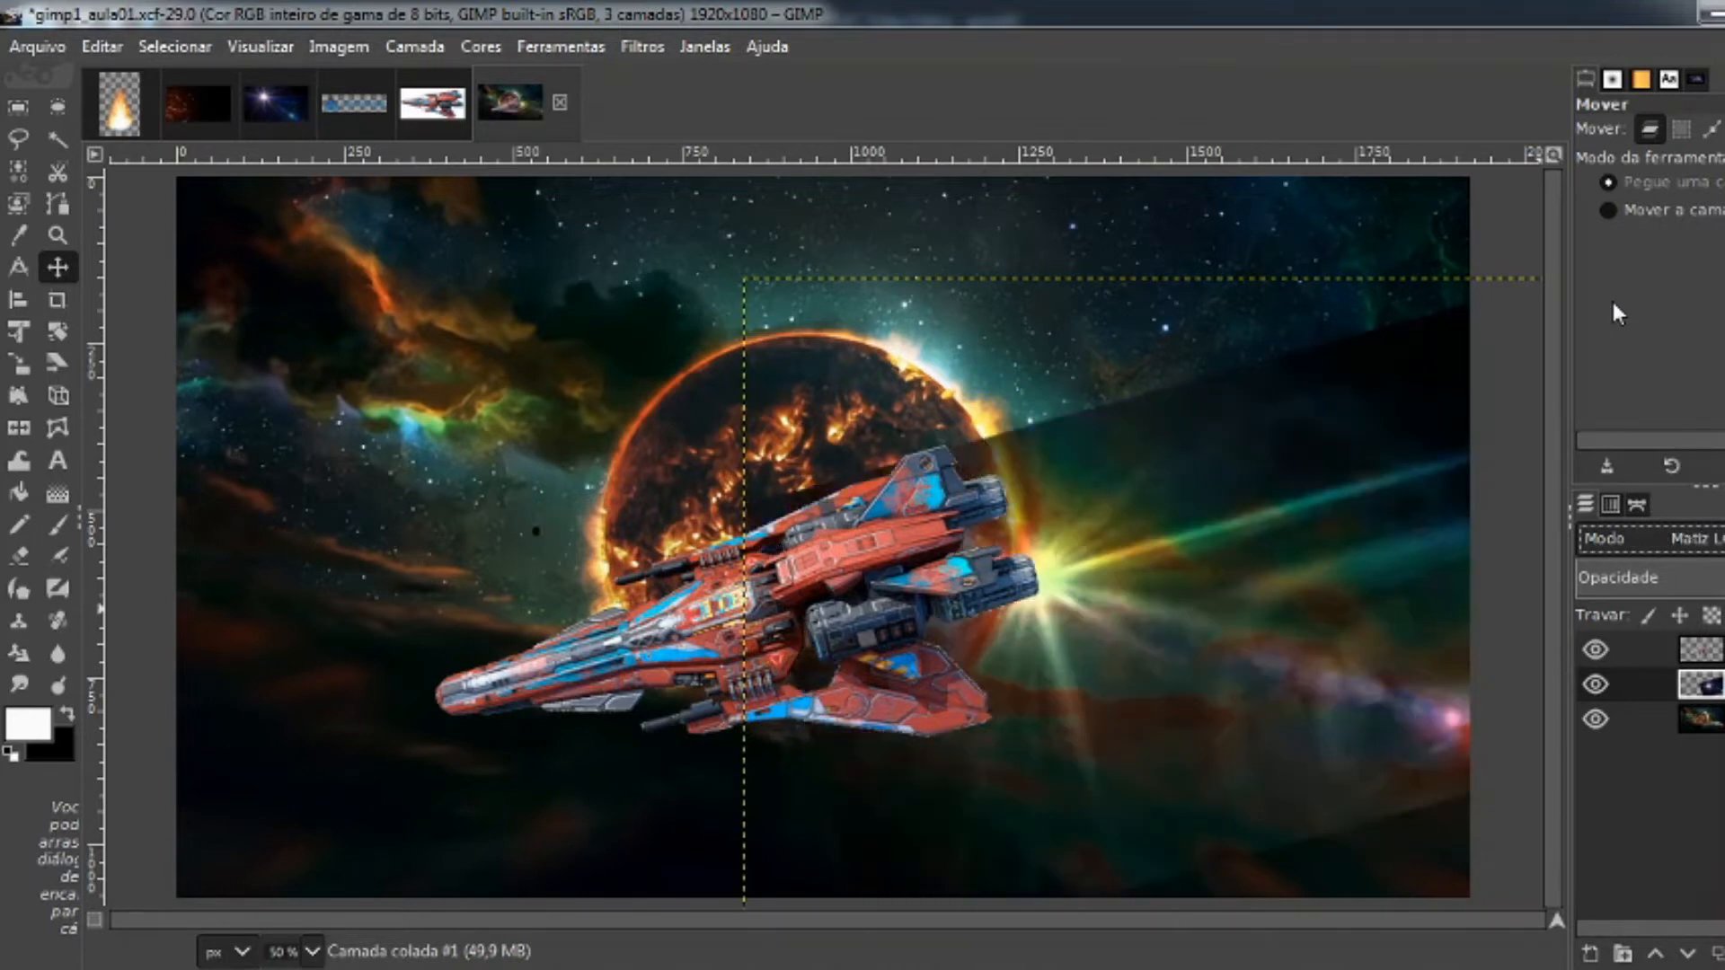
{"action": "key", "text": "Down"}
{"action": "key", "text": "Down"}
{"action": "key", "text": "Down"}
{"action": "key", "text": "Down"}
{"action": "key", "text": "Down"}
{"action": "key", "text": "Down"}
{"action": "key", "text": "Down"}
{"action": "key", "text": "Down"}
{"action": "key", "text": "Down"}
{"action": "key", "text": "Down"}
{"action": "key", "text": "Down"}
{"action": "key", "text": "Down"}
{"action": "key", "text": "Down"}
{"action": "key", "text": "Down"}
{"action": "key", "text": "Down"}
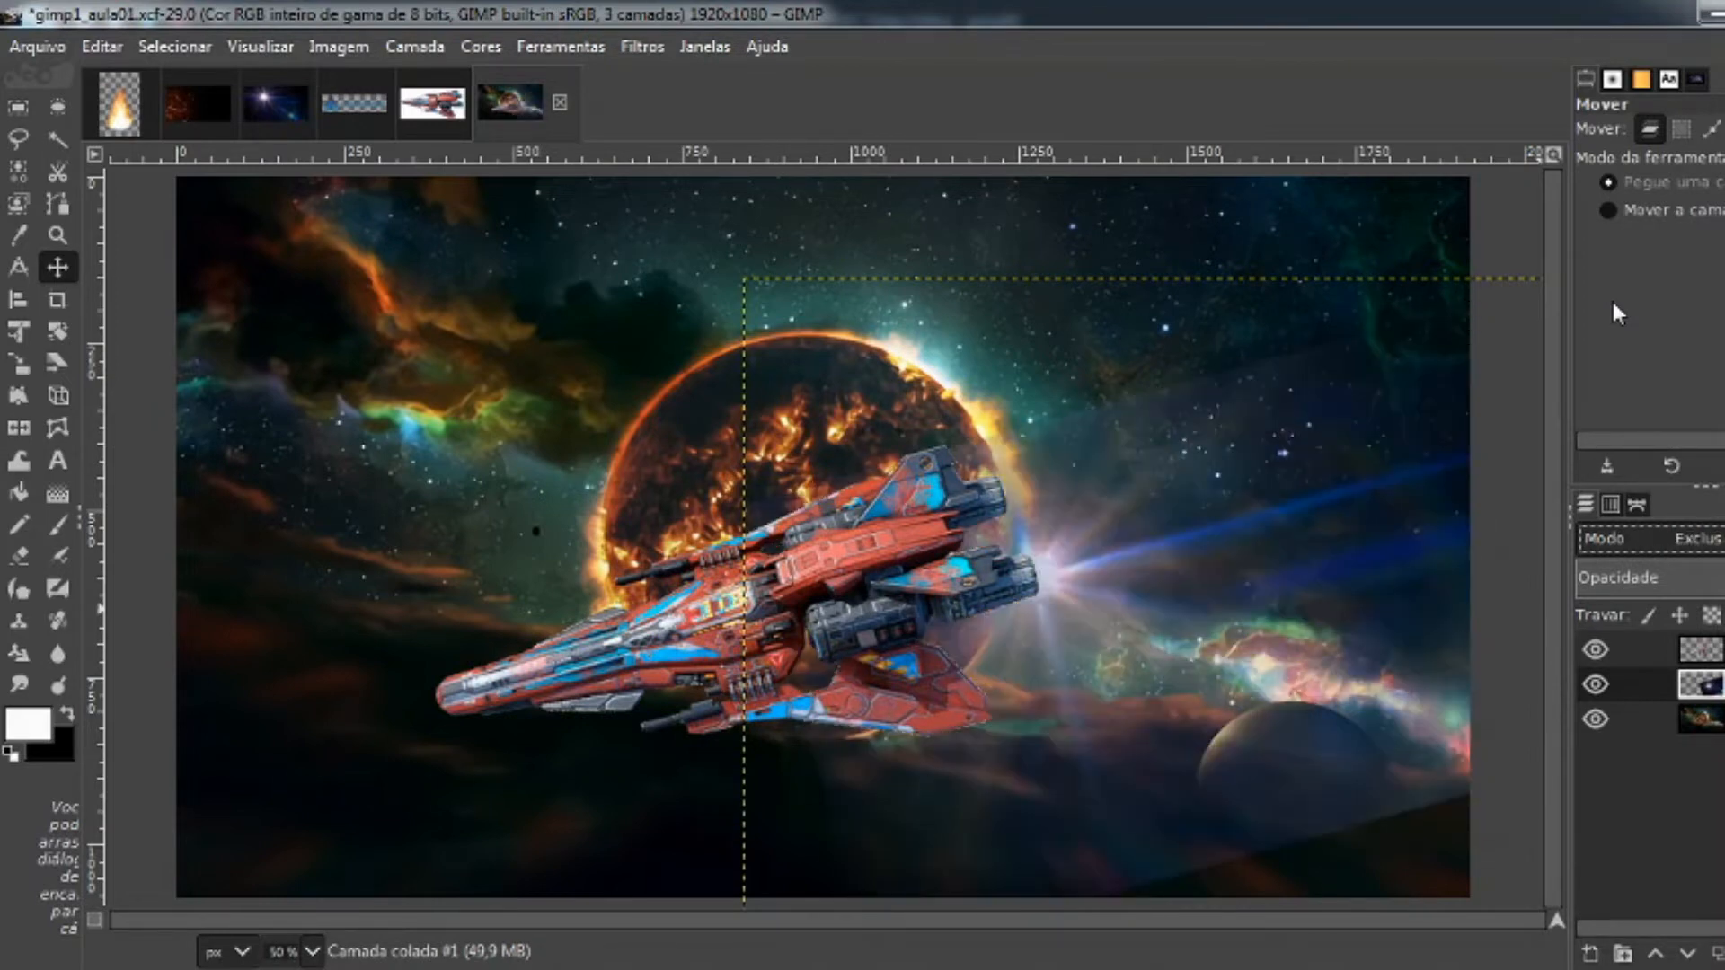
{"action": "key", "text": "Down"}
{"action": "key", "text": "Down"}
{"action": "key", "text": "Down"}
{"action": "key", "text": "Down"}
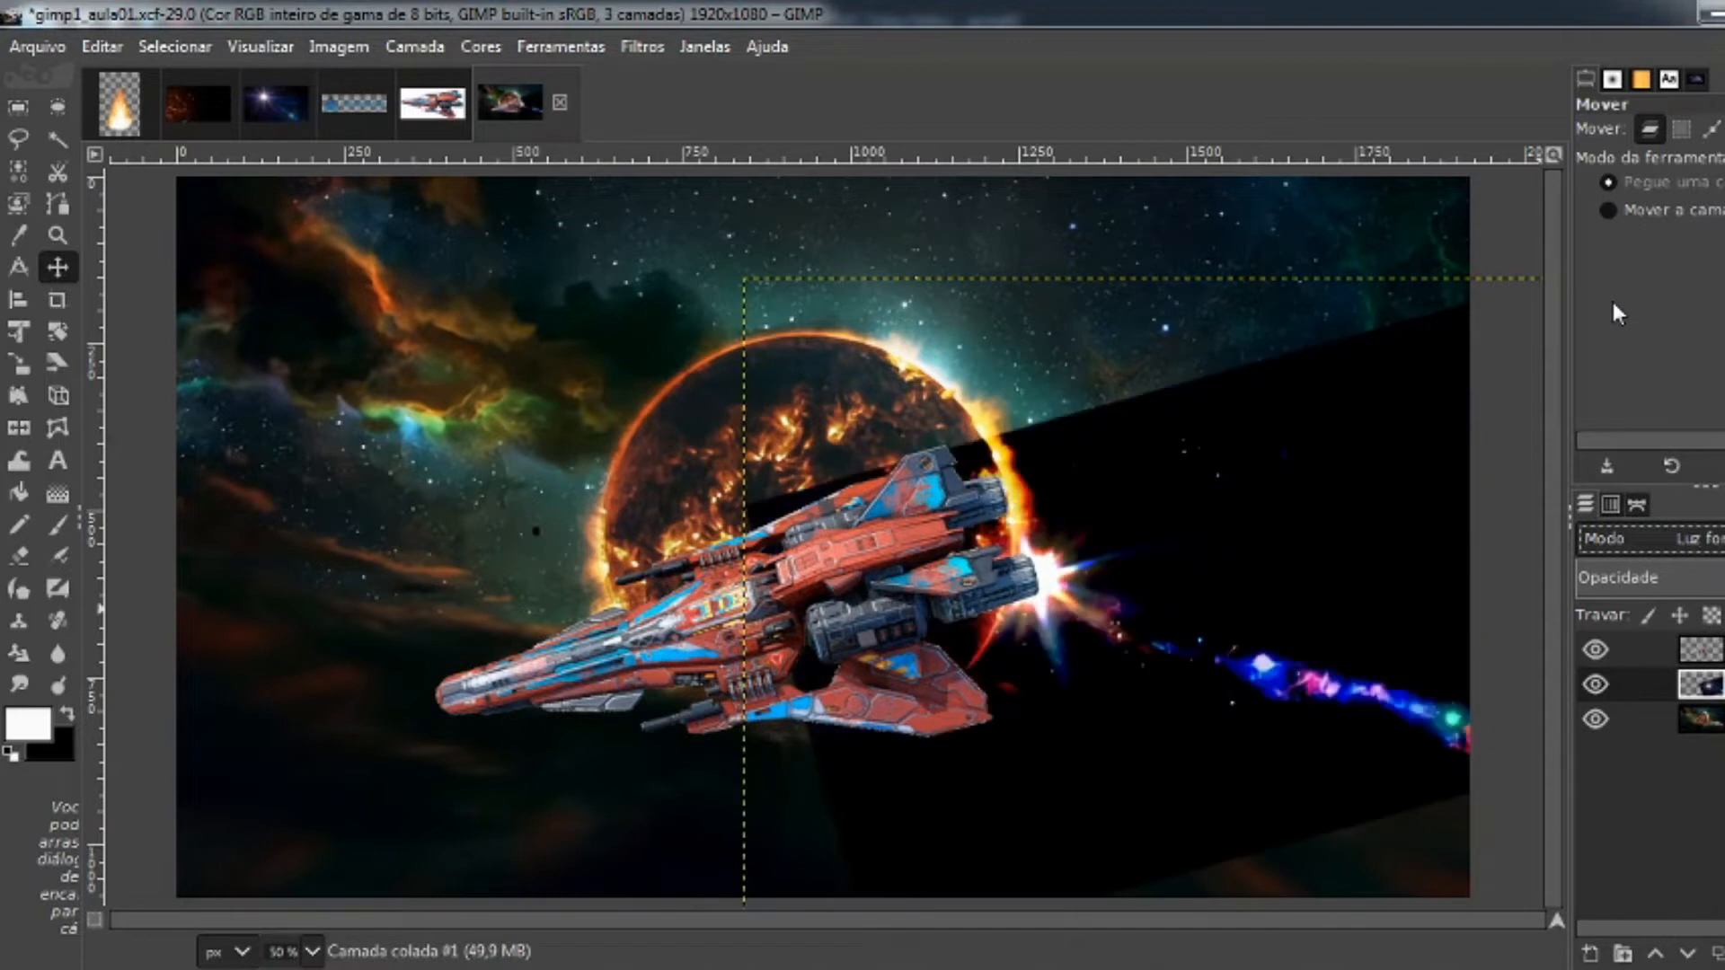
{"action": "key", "text": "Up"}
{"action": "key", "text": "Up"}
{"action": "key", "text": "Up"}
{"action": "key", "text": "Up"}
{"action": "key", "text": "Up"}
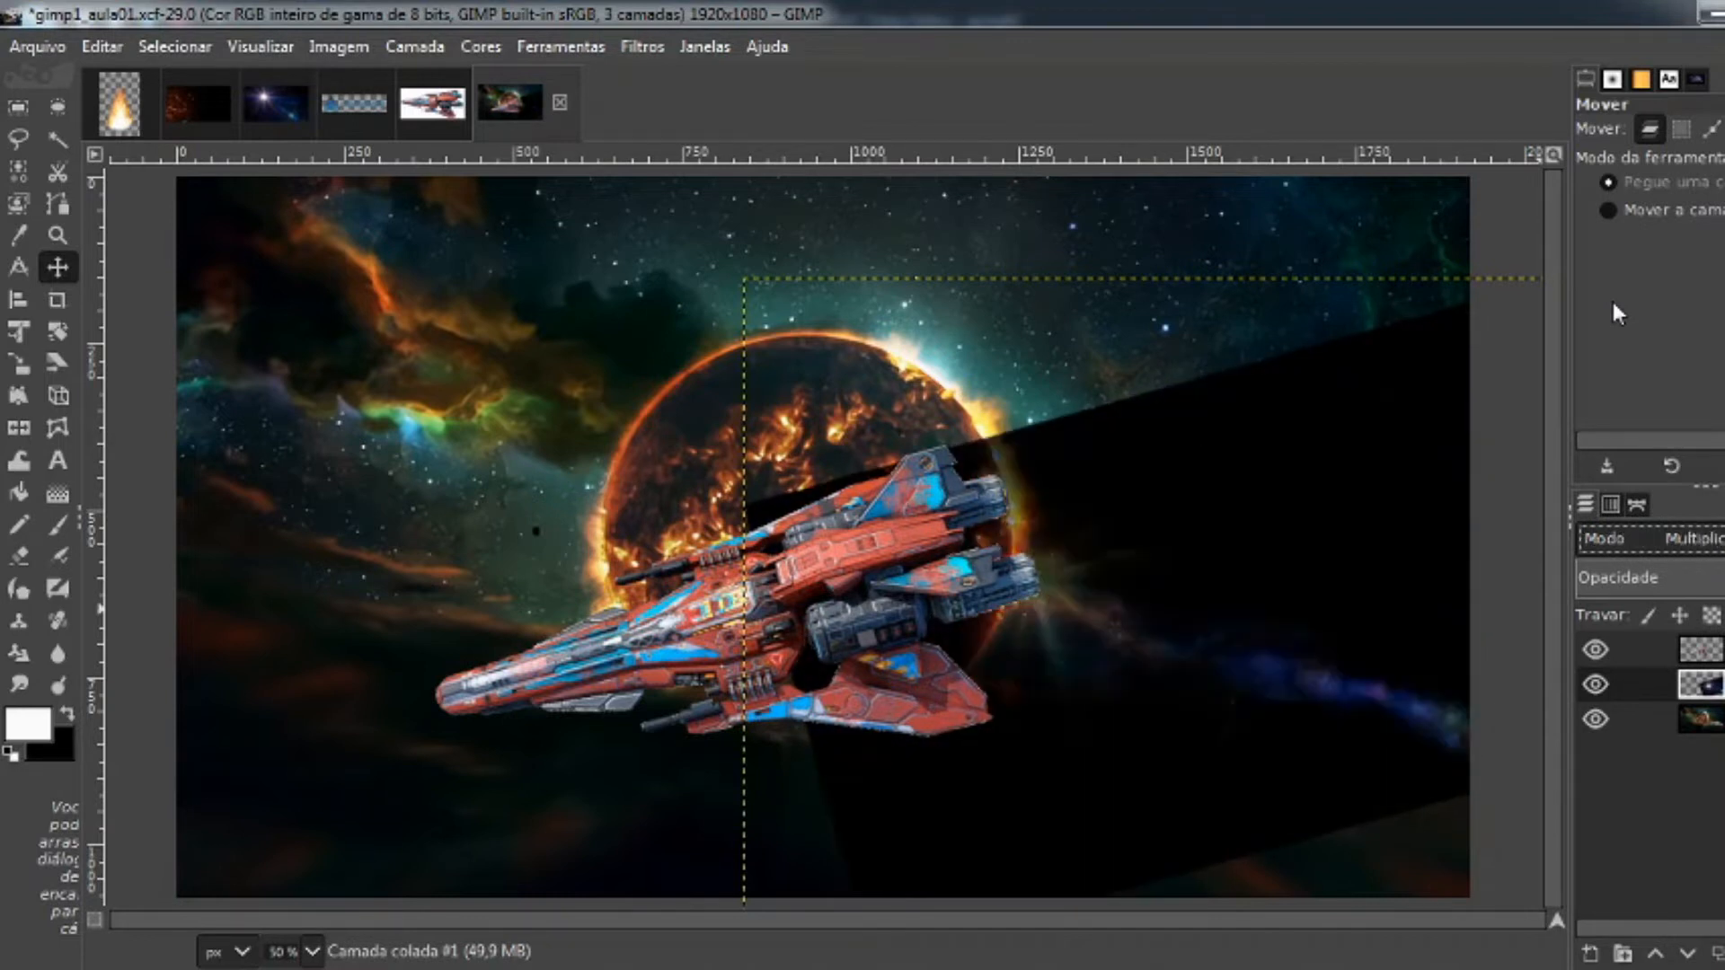
{"action": "key", "text": "Up"}
{"action": "key", "text": "Up"}
{"action": "key", "text": "Up"}
{"action": "key", "text": "Up"}
{"action": "key", "text": "Up"}
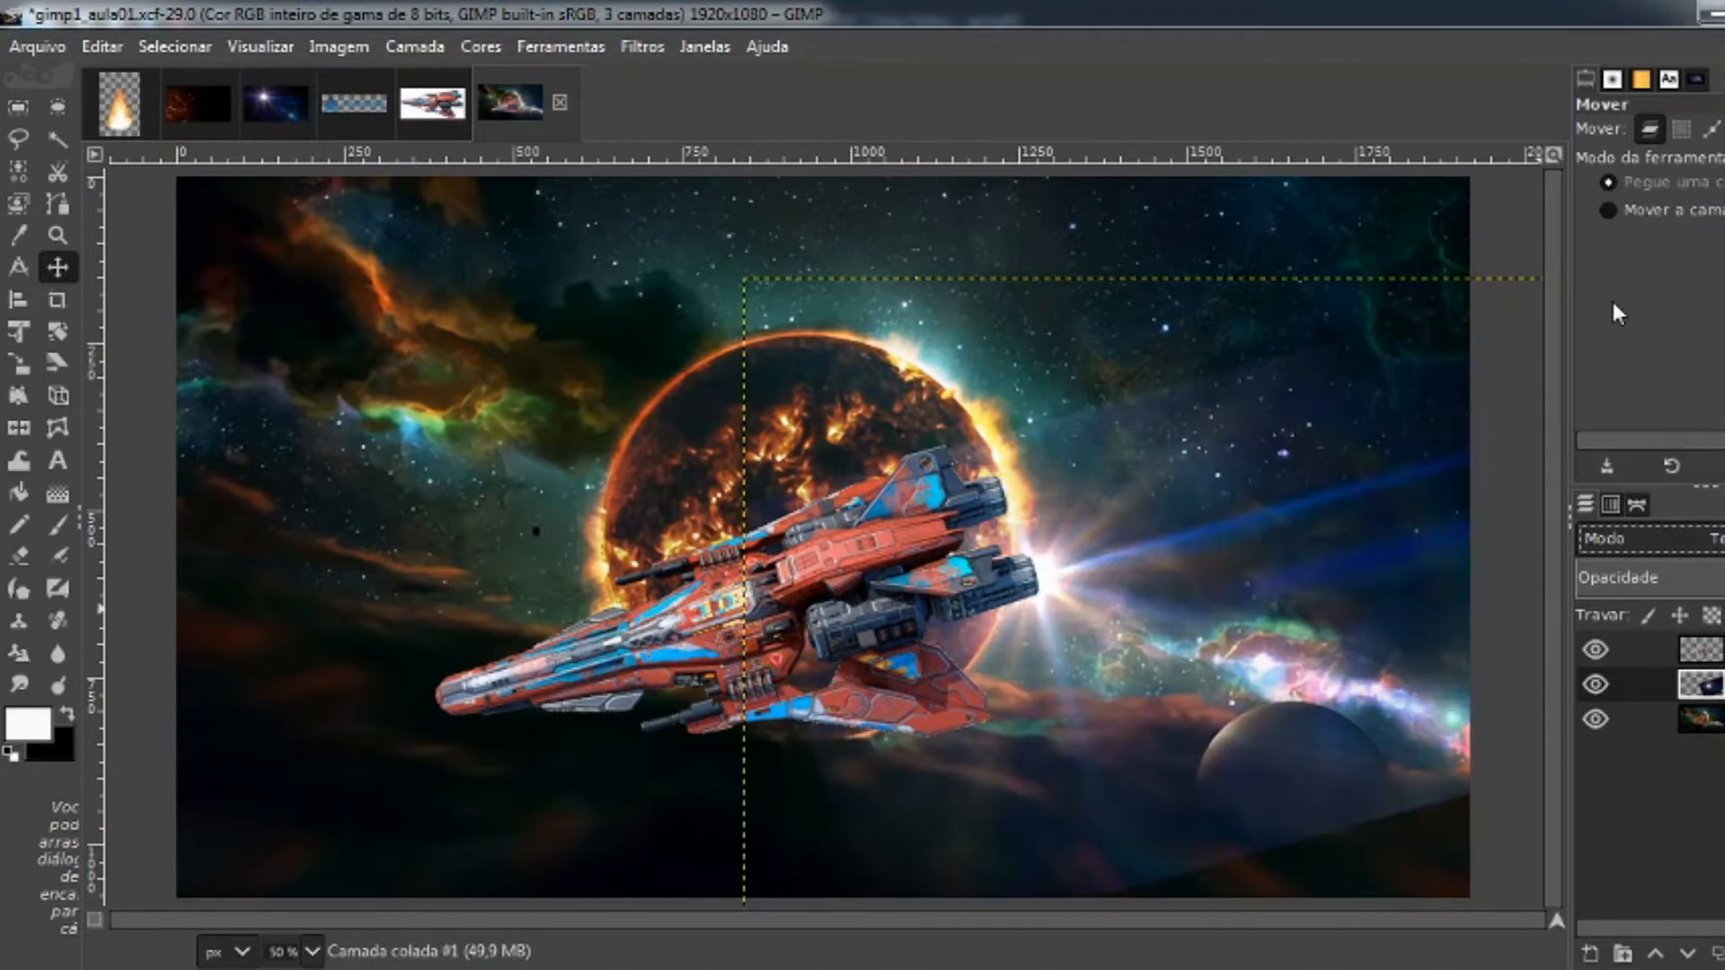
{"action": "key", "text": "Up"}
{"action": "key", "text": "Up"}
{"action": "key", "text": "Up"}
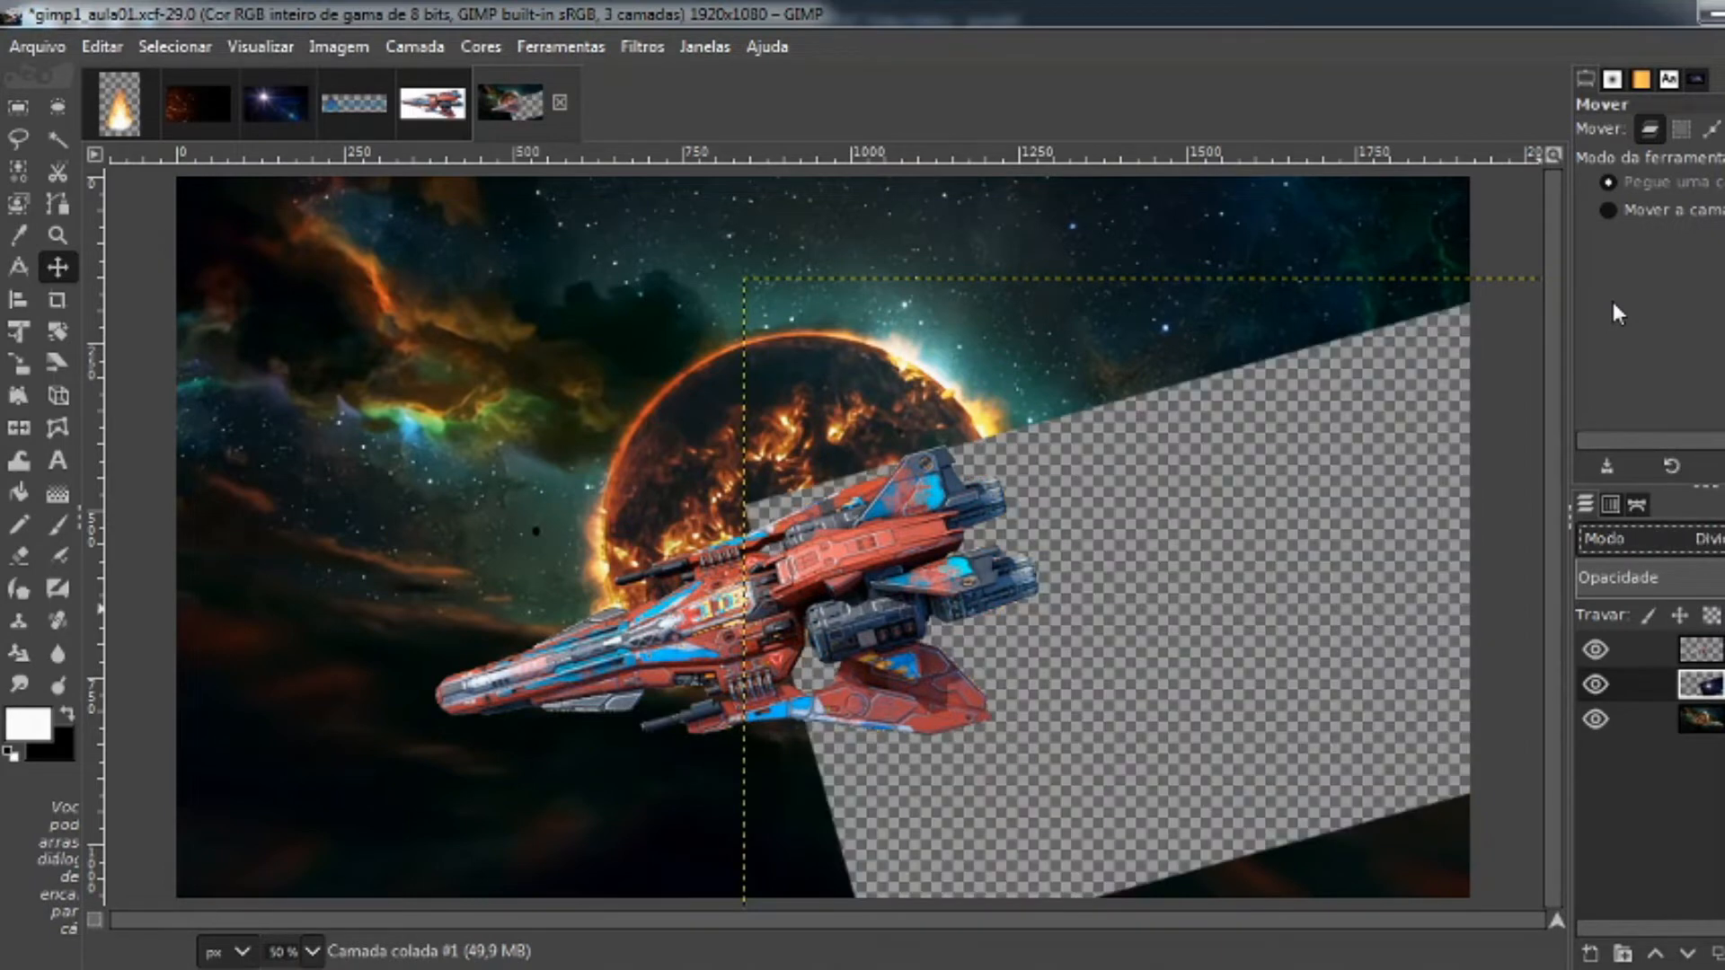
{"action": "key", "text": "Up"}
{"action": "key", "text": "Up"}
{"action": "key", "text": "Up"}
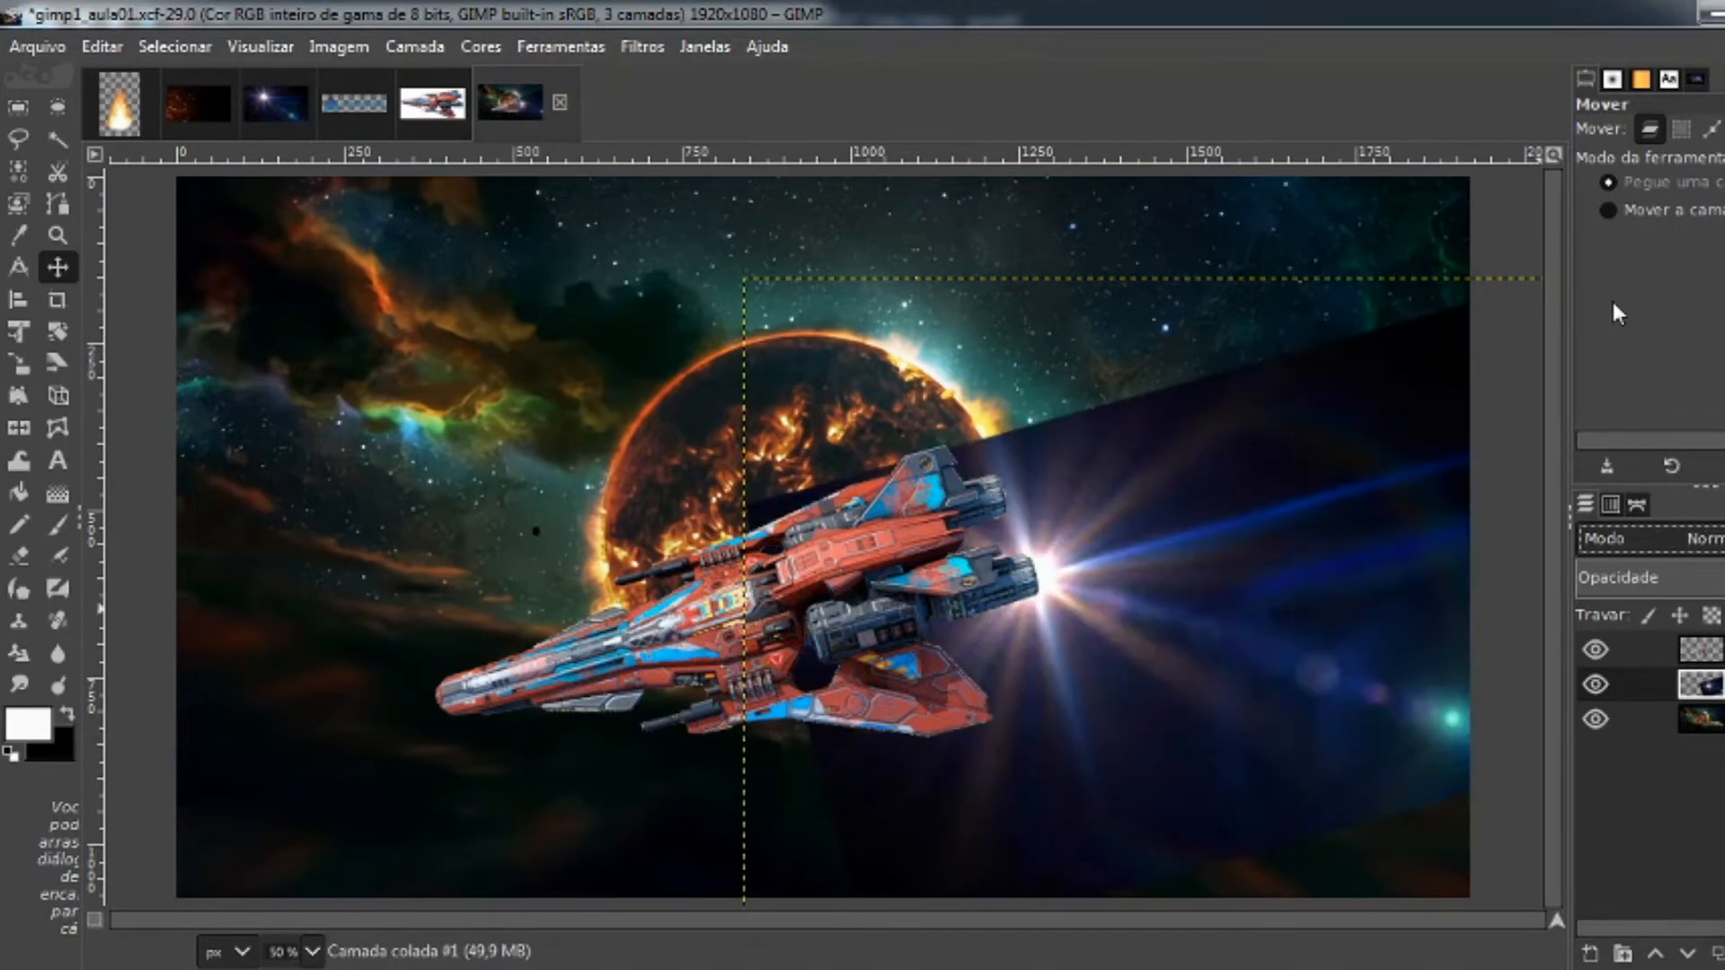
Set the flare layer's blend mode to Luma/Luminance lighten only so its dark background blends into the universe image
{"action": "key", "text": "Down"}
{"action": "key", "text": "Down"}
{"action": "key", "text": "Down"}
{"action": "key", "text": "Down"}
{"action": "key", "text": "Down"}
{"action": "key", "text": "Down"}
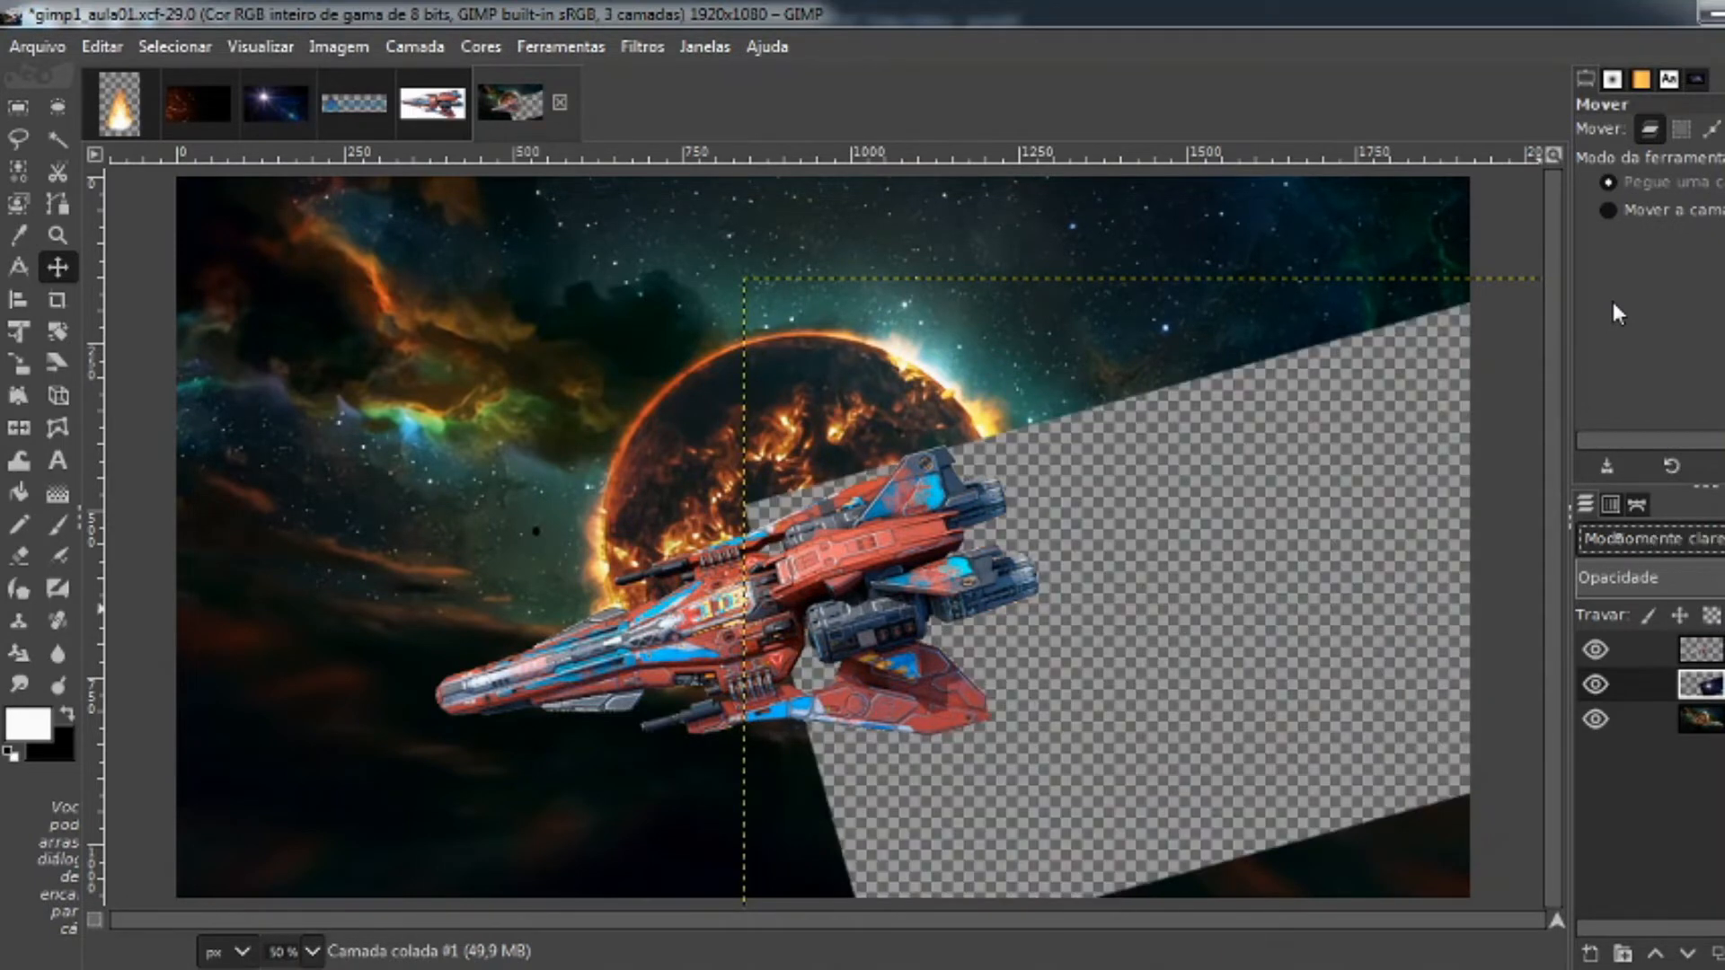
{"action": "key", "text": "Down"}
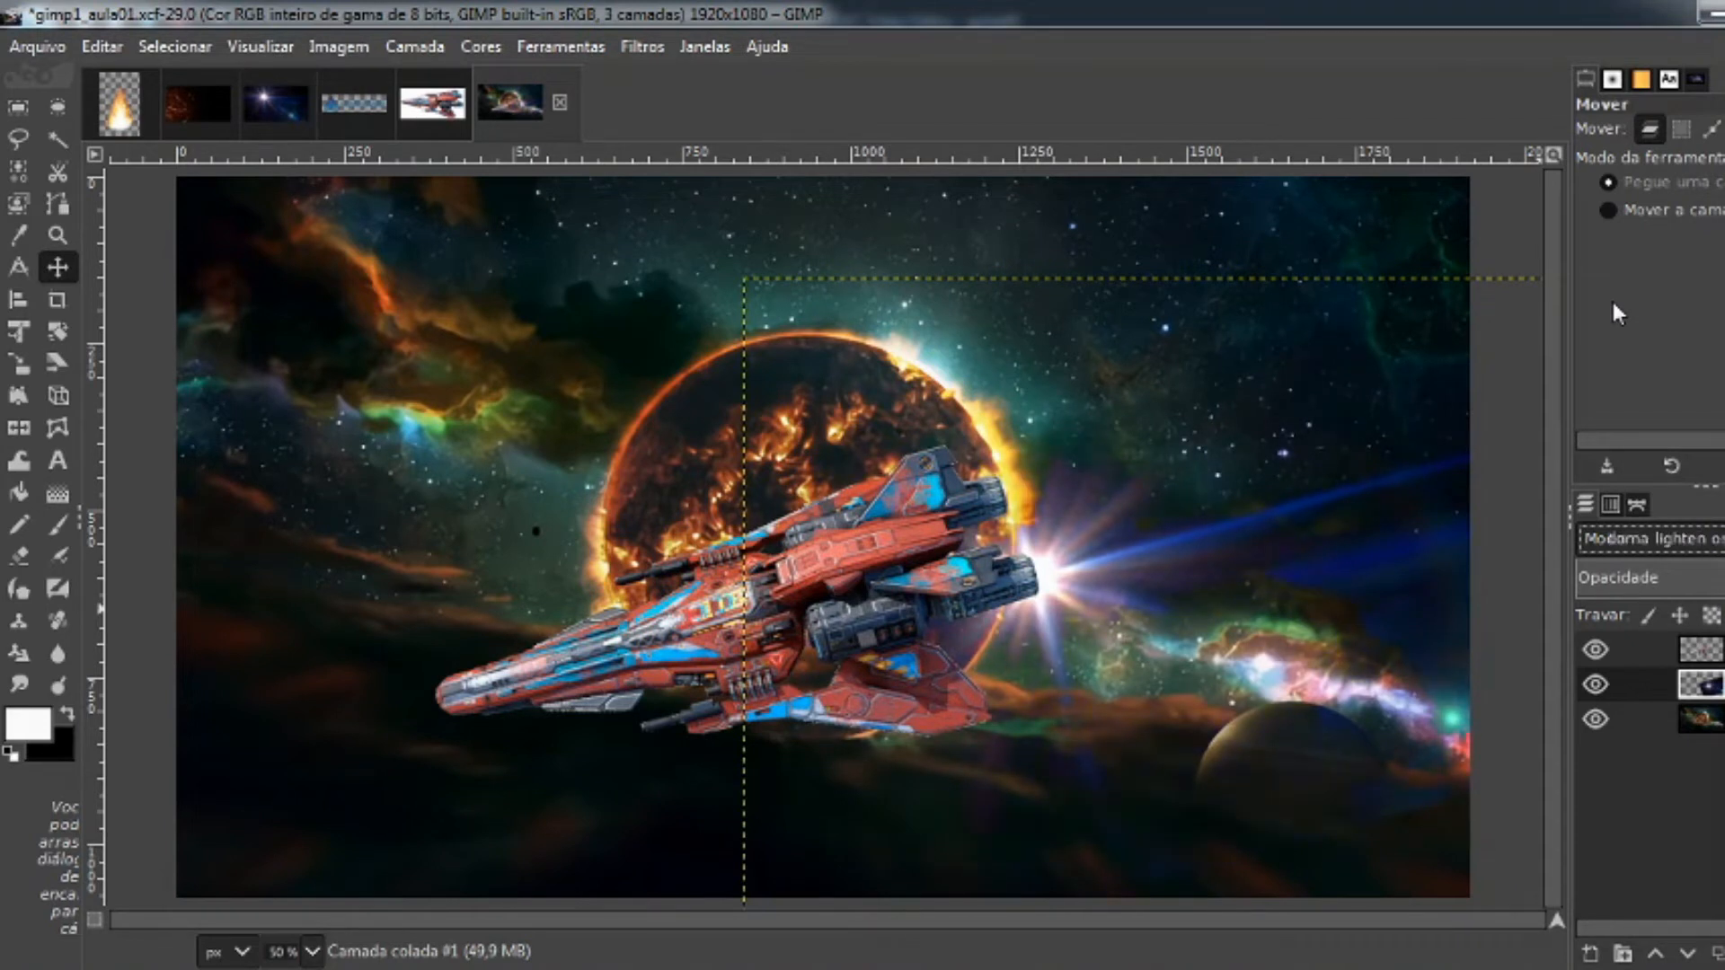
{"action": "key", "text": "Down"}
{"action": "key", "text": "Up"}
Duplicate the flare layer and move the copy's bright core behind the ship's upper rear engine
{"action": "right_click", "coordinate": [1710, 691]}
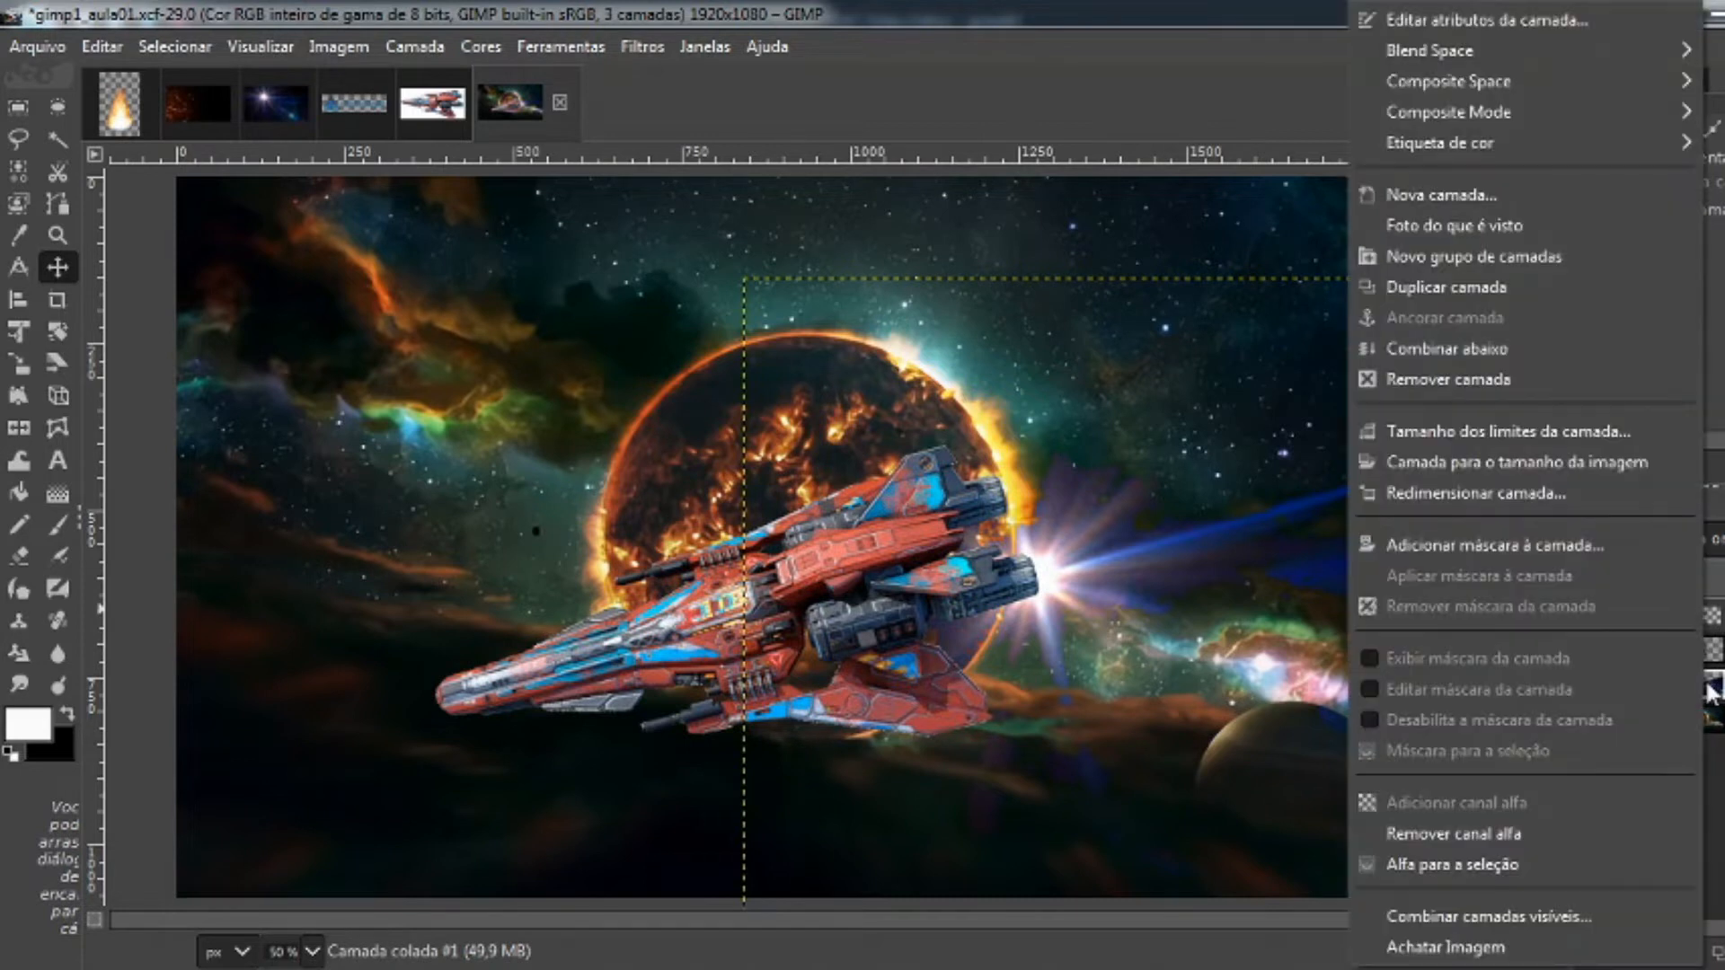
{"action": "left_click", "coordinate": [1491, 286]}
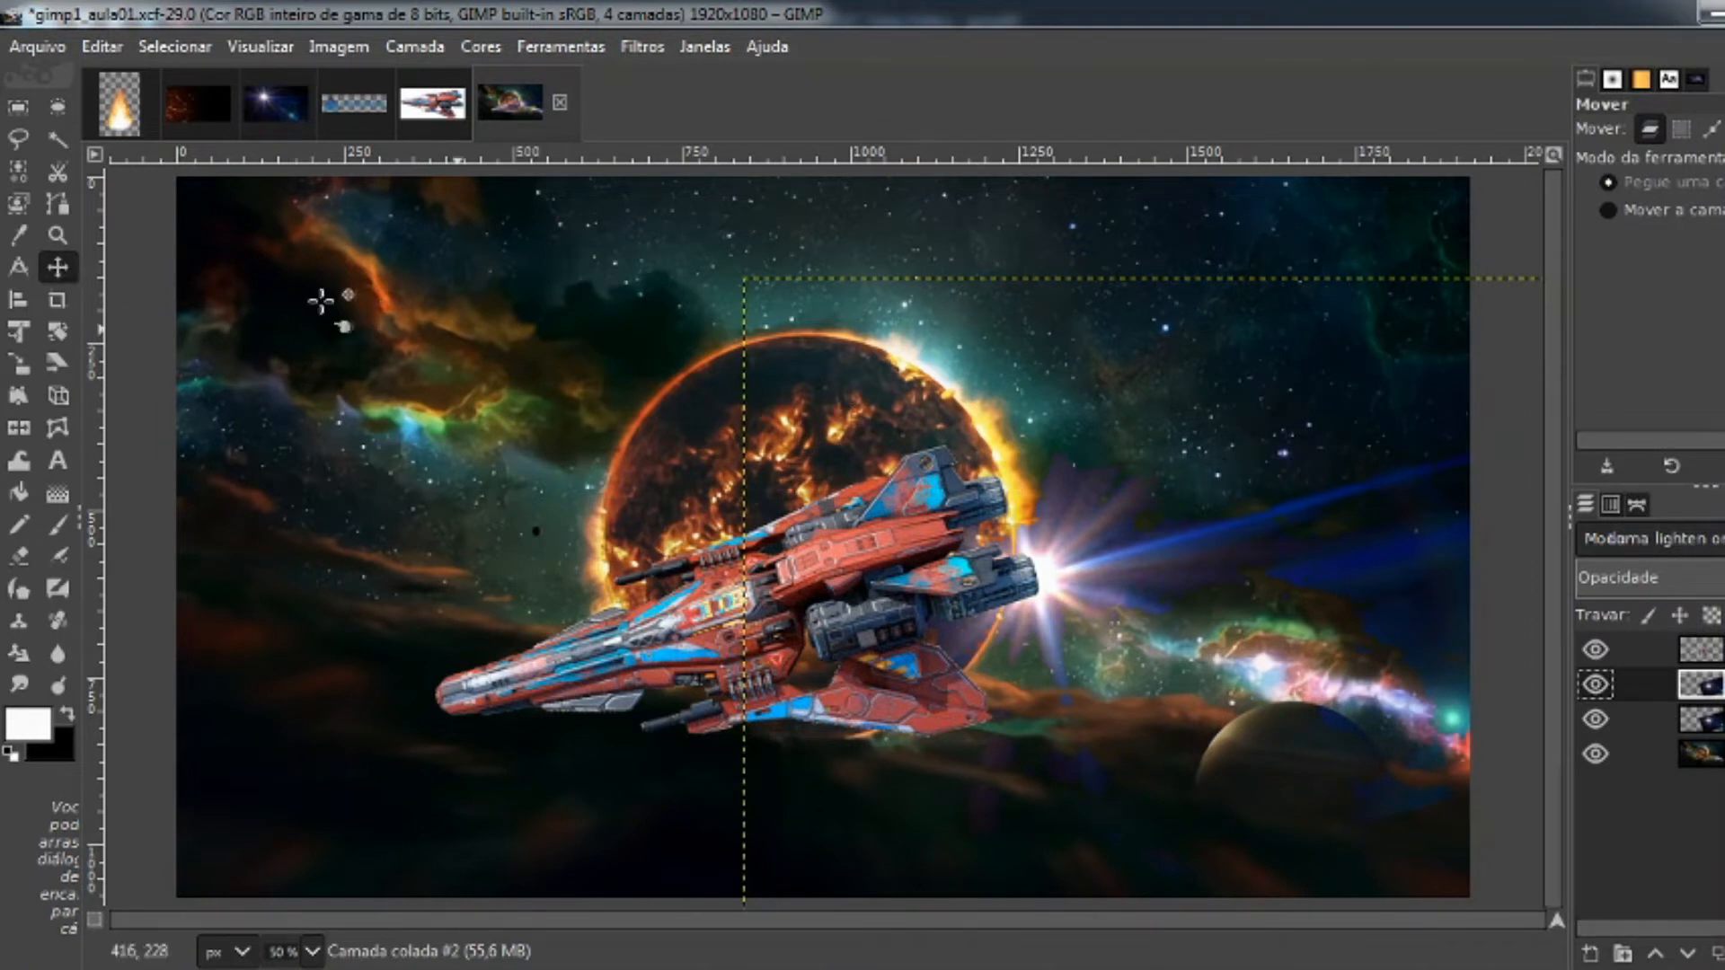
{"action": "left_click_drag", "start_coordinate": [1074, 566], "coordinate": [1050, 483]}
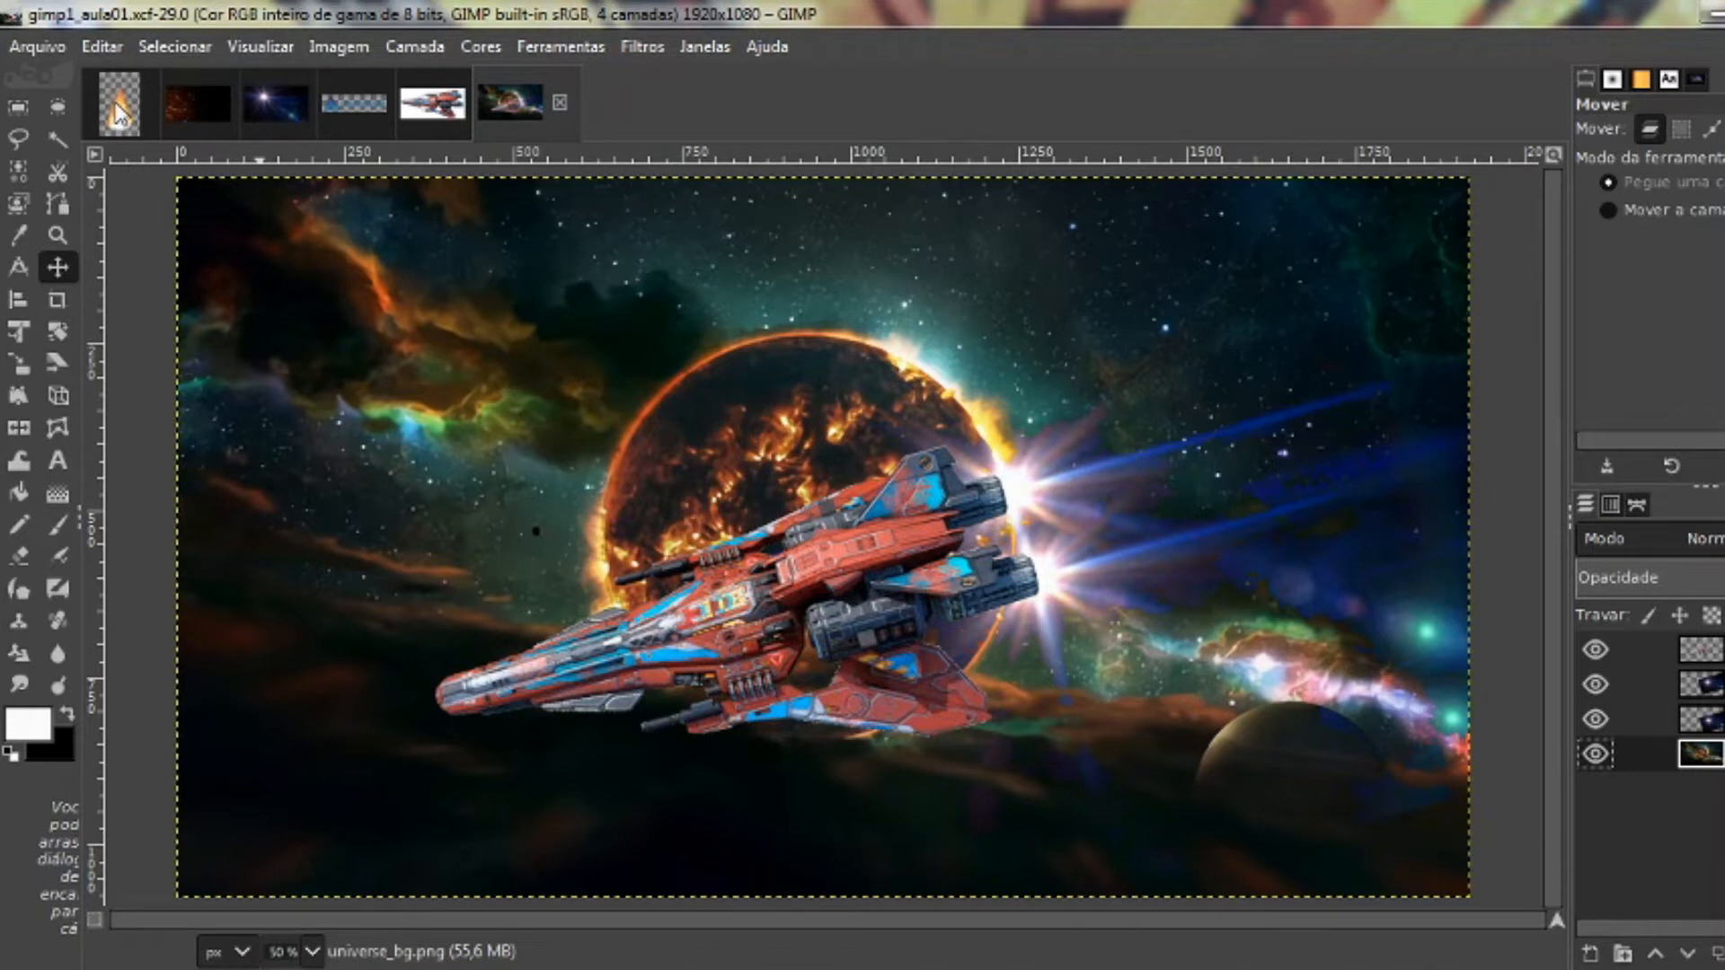
Copy the entire fire image and paste it into the spaceship composition as a new layer
{"action": "left_click", "coordinate": [120, 112]}
{"action": "left_click", "coordinate": [18, 106]}
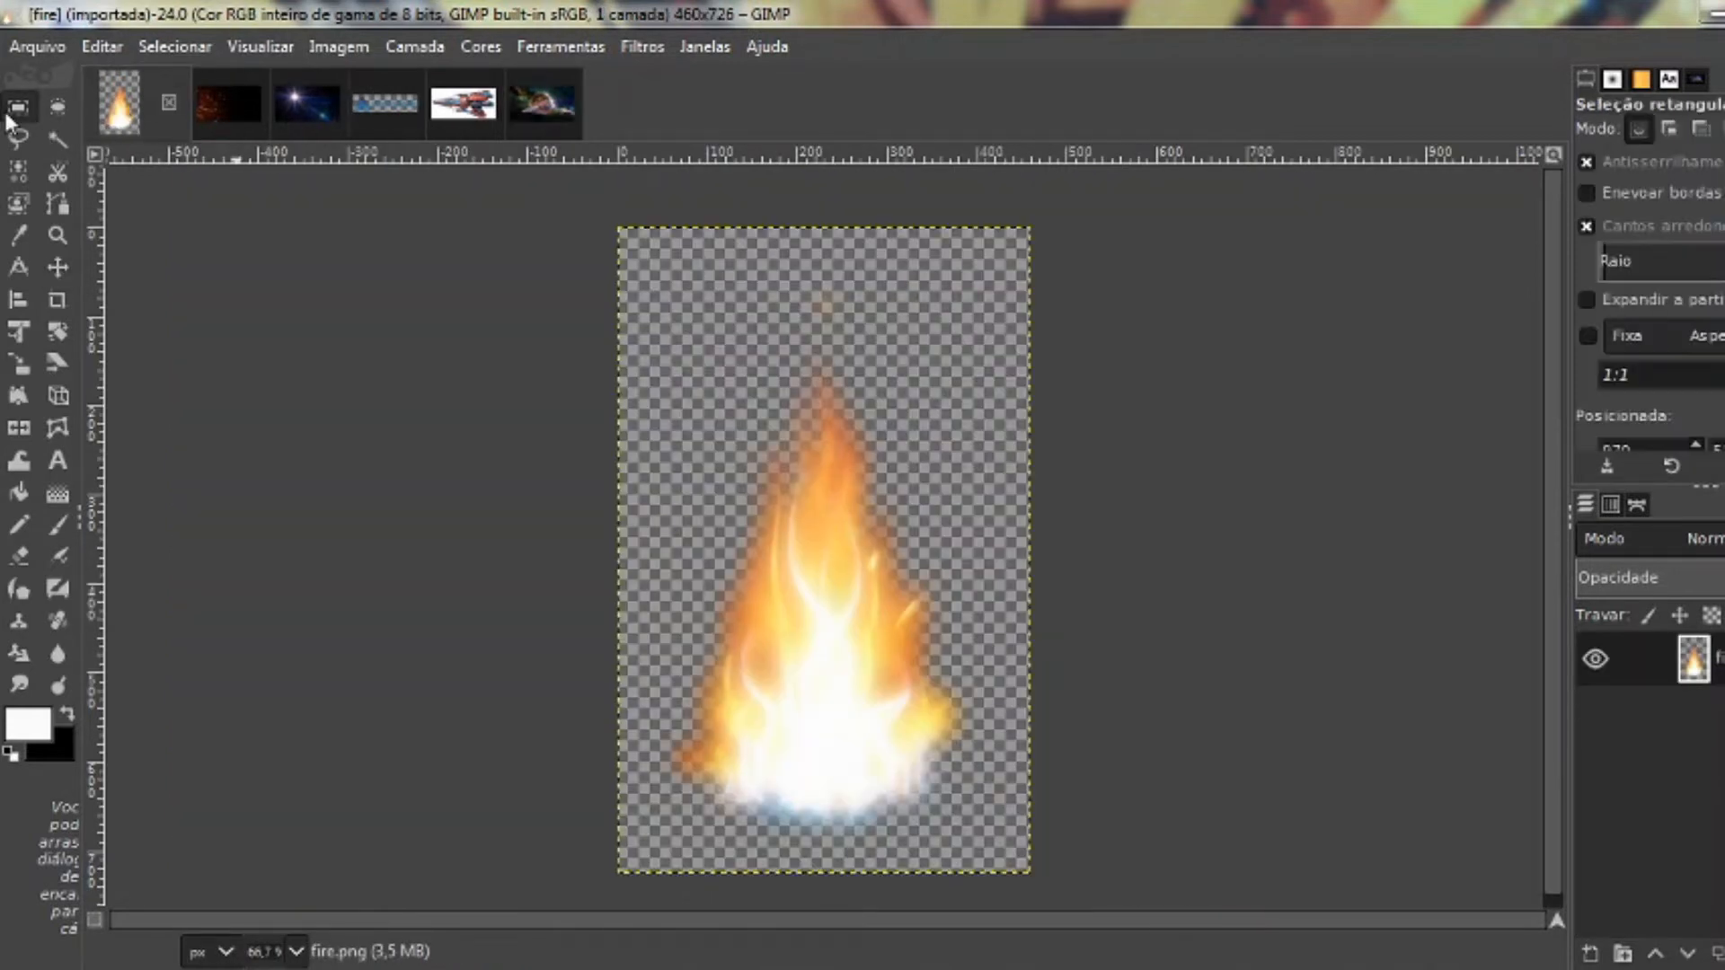
{"action": "left_click_drag", "start_coordinate": [559, 202], "coordinate": [1068, 896]}
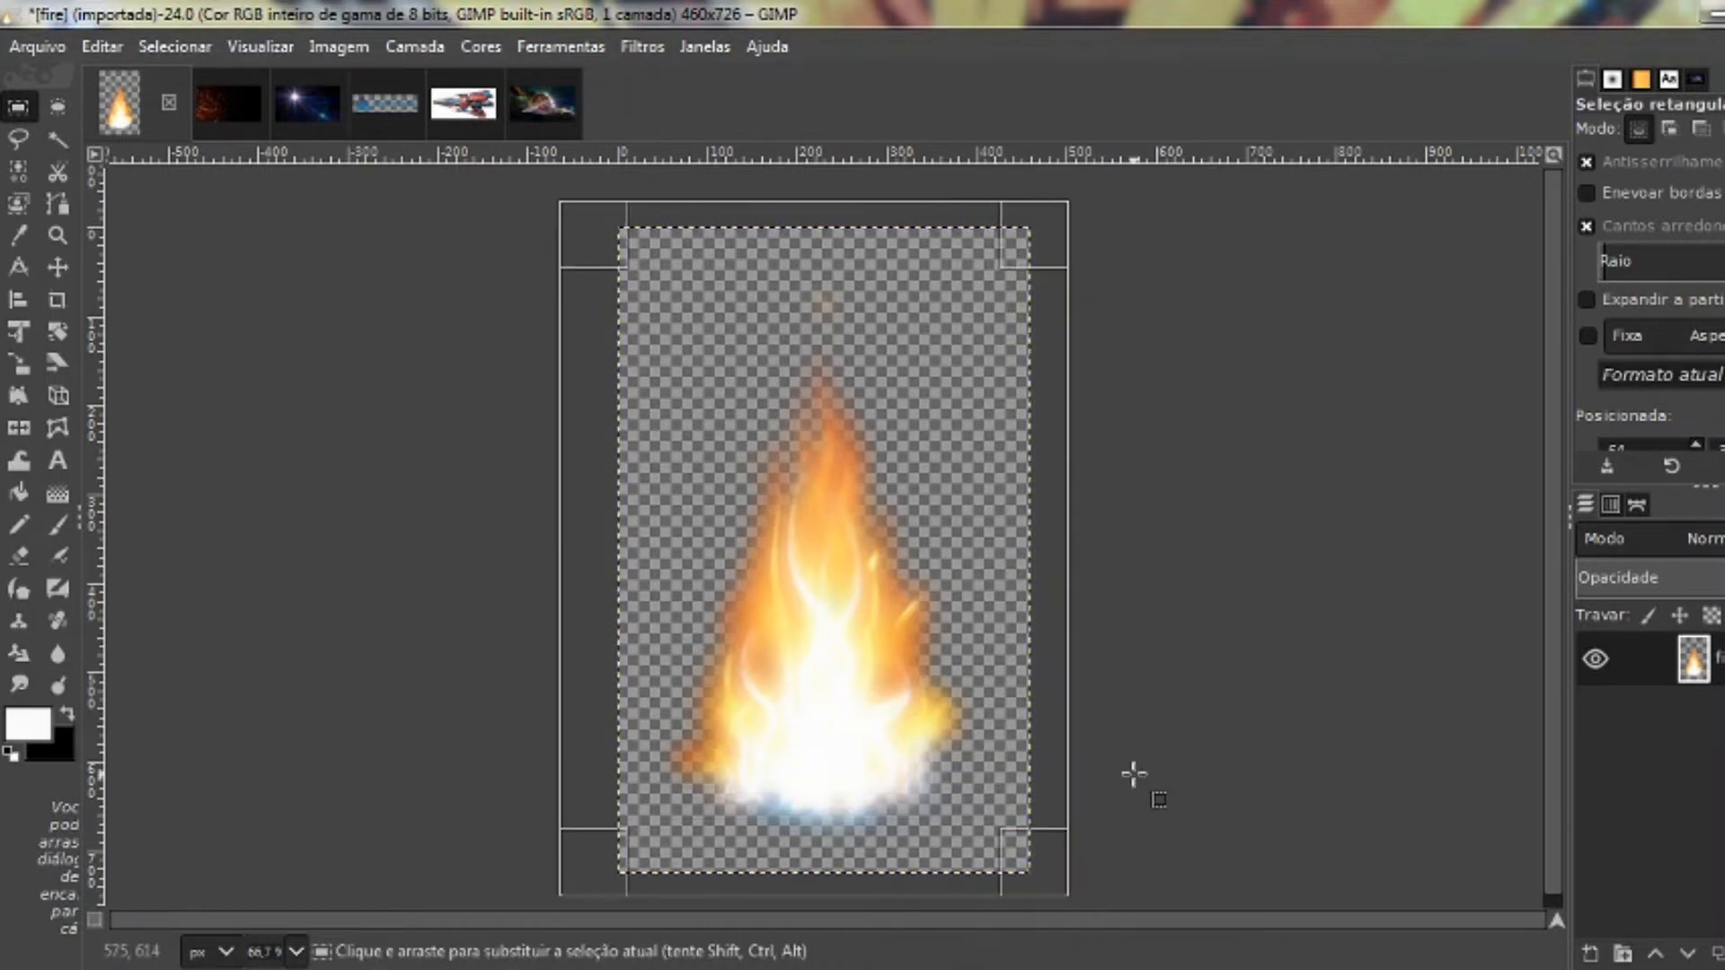
{"action": "key", "text": "ctrl+c"}
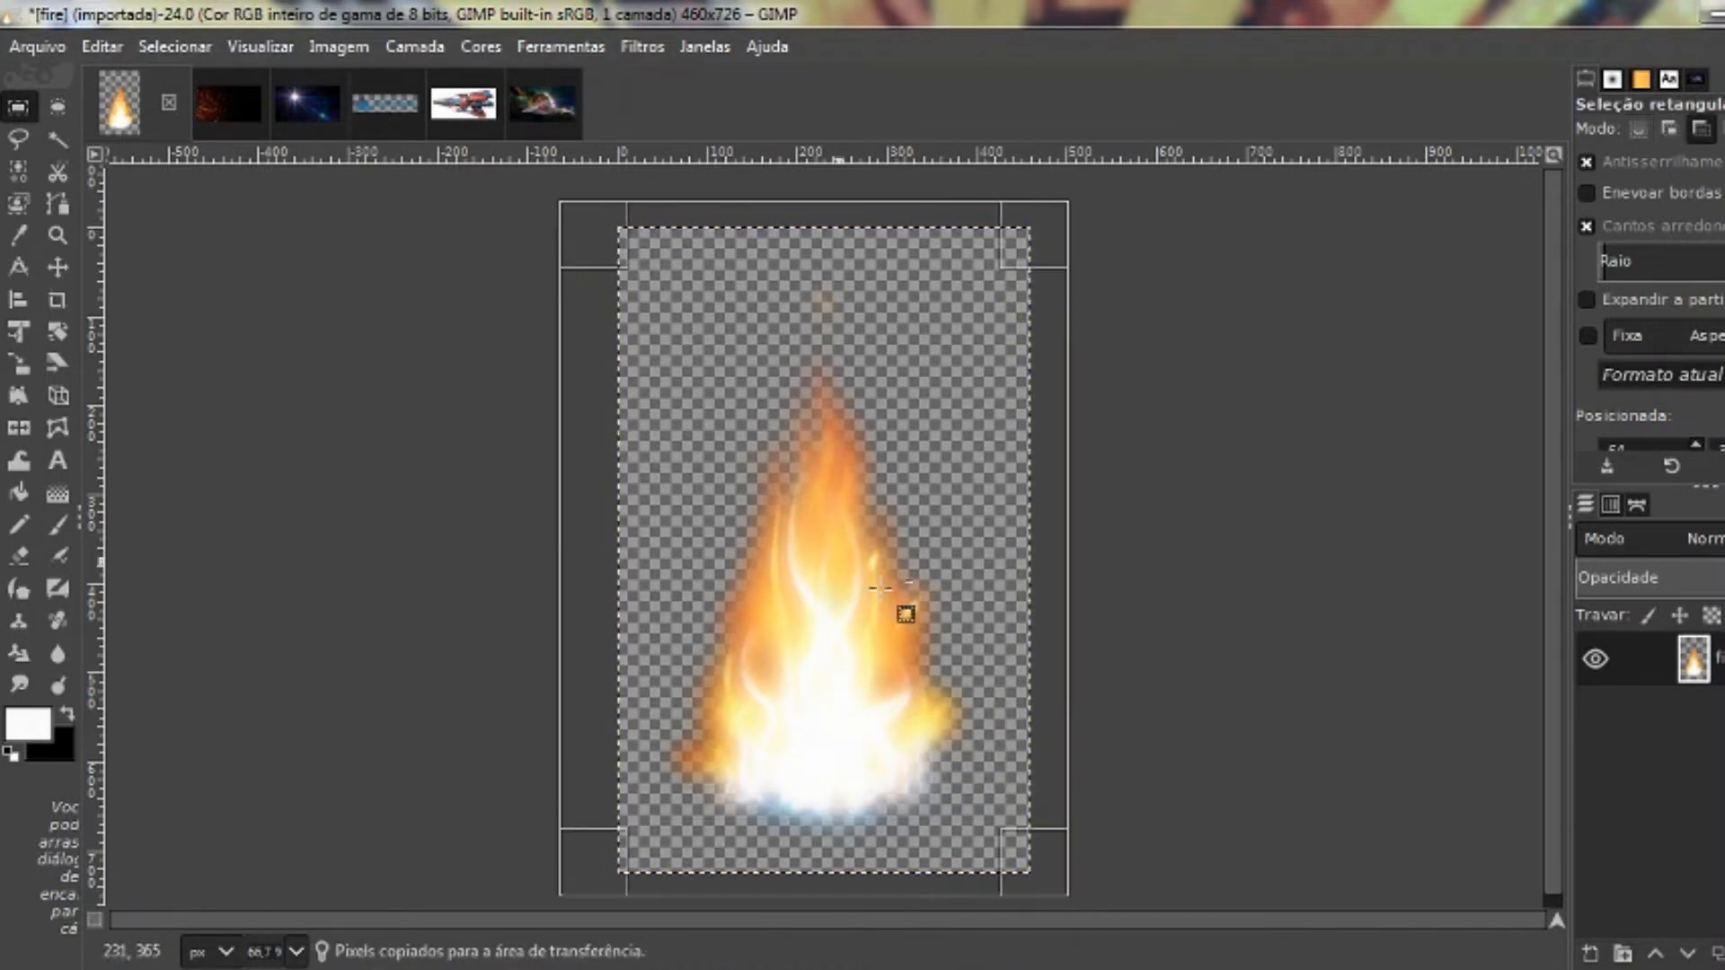
{"action": "left_click", "coordinate": [551, 102]}
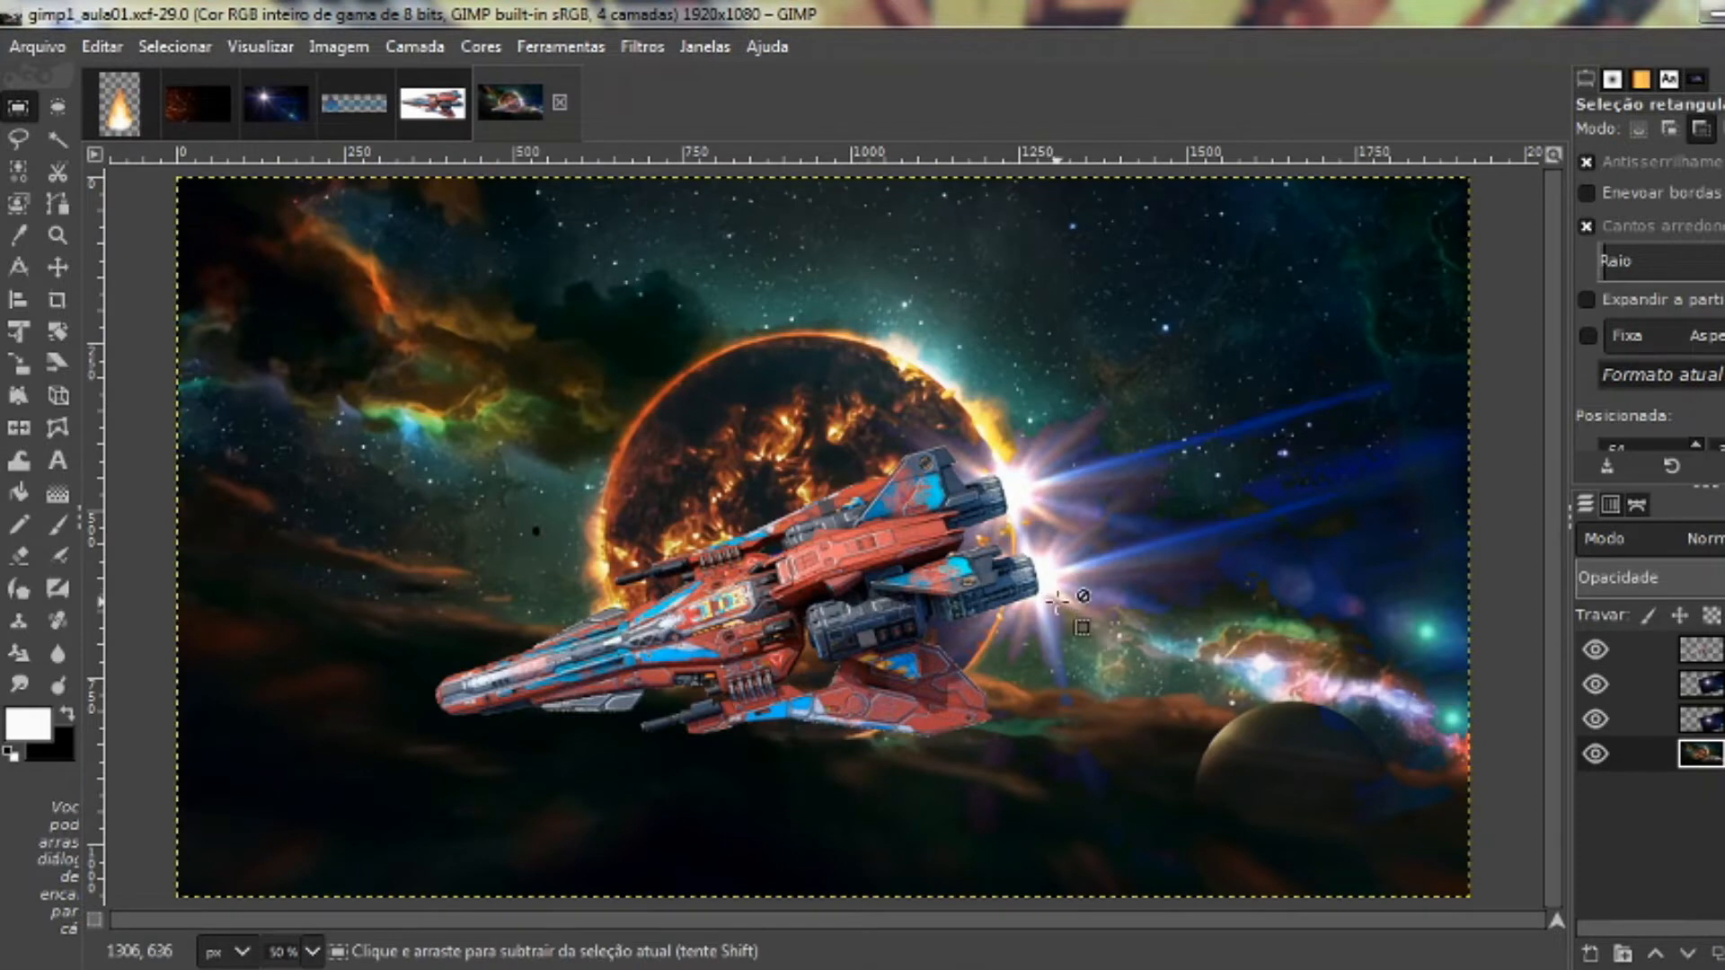
{"action": "key", "text": "ctrl+v"}
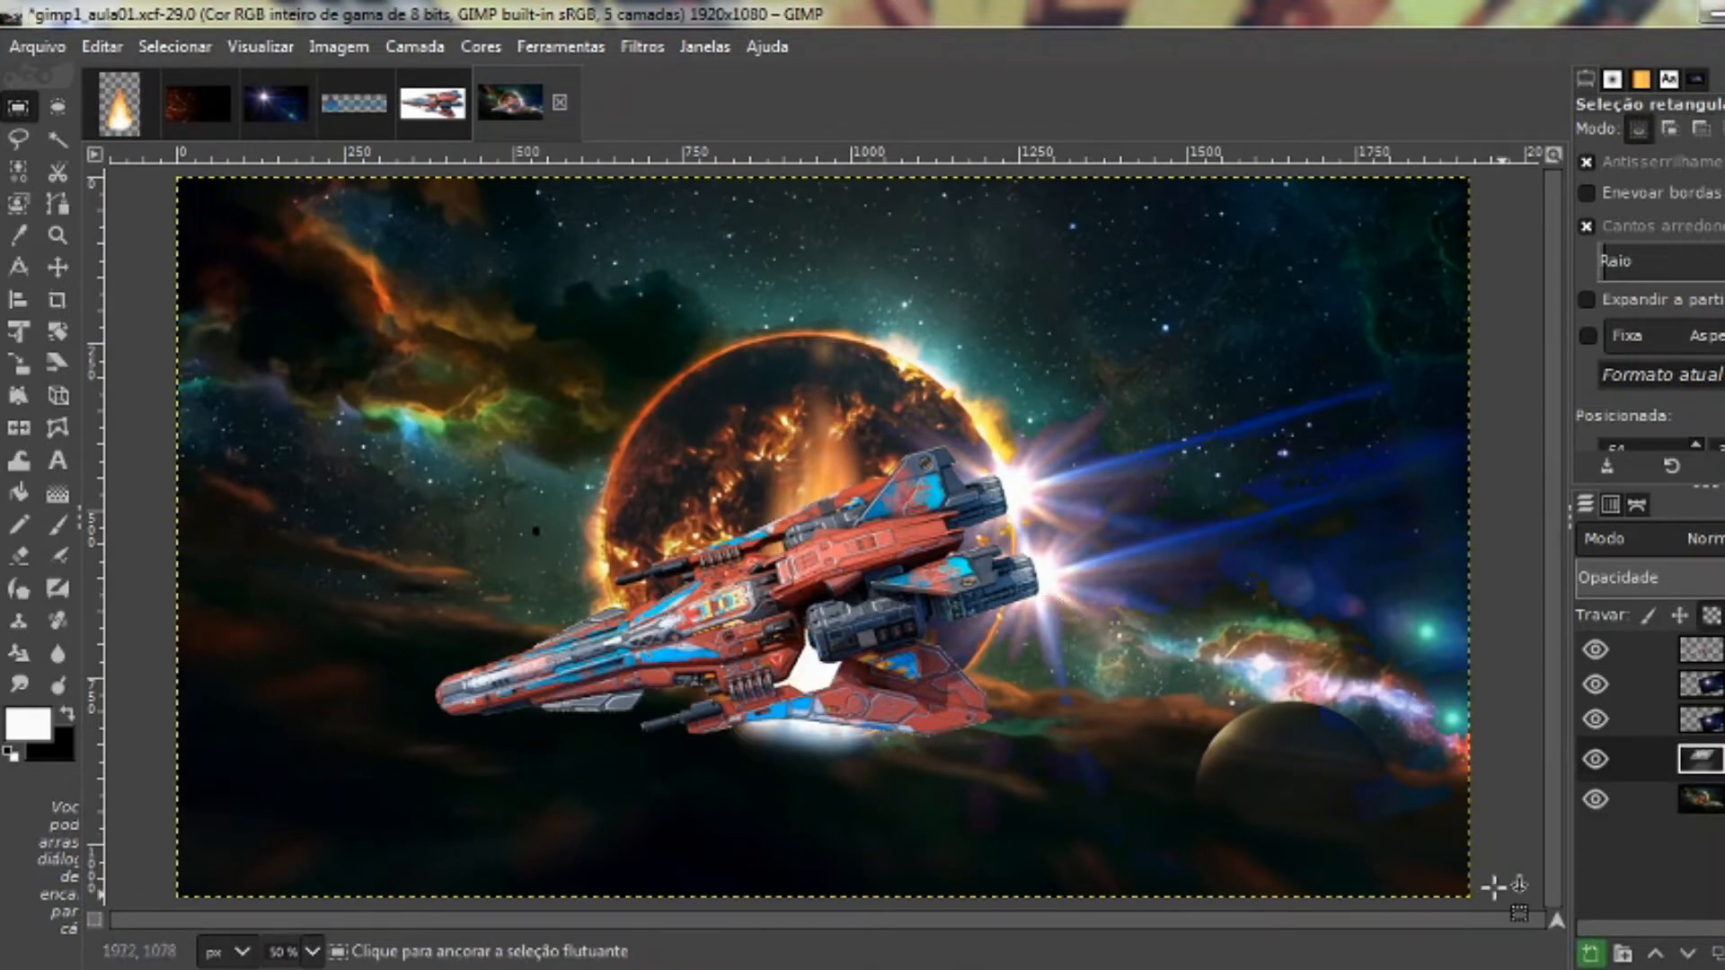
{"action": "left_click", "coordinate": [1591, 955]}
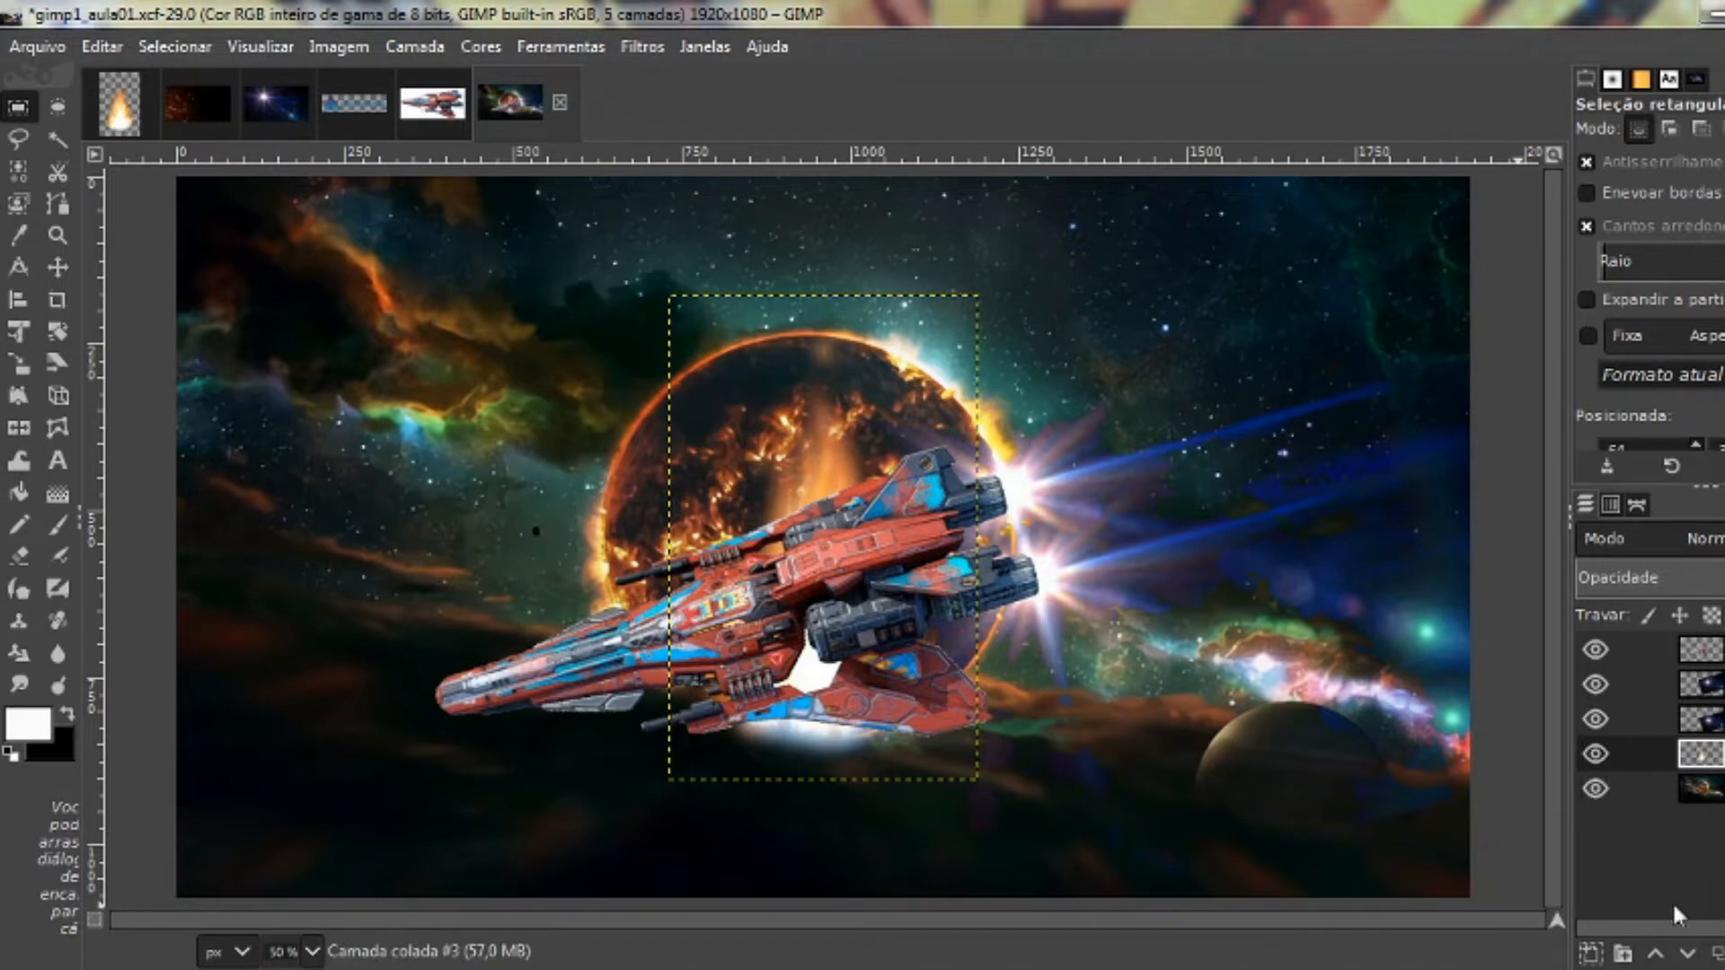
Raise the fire layer above the ship layer and lower it back to just above the universe background
{"action": "left_click", "coordinate": [1657, 954]}
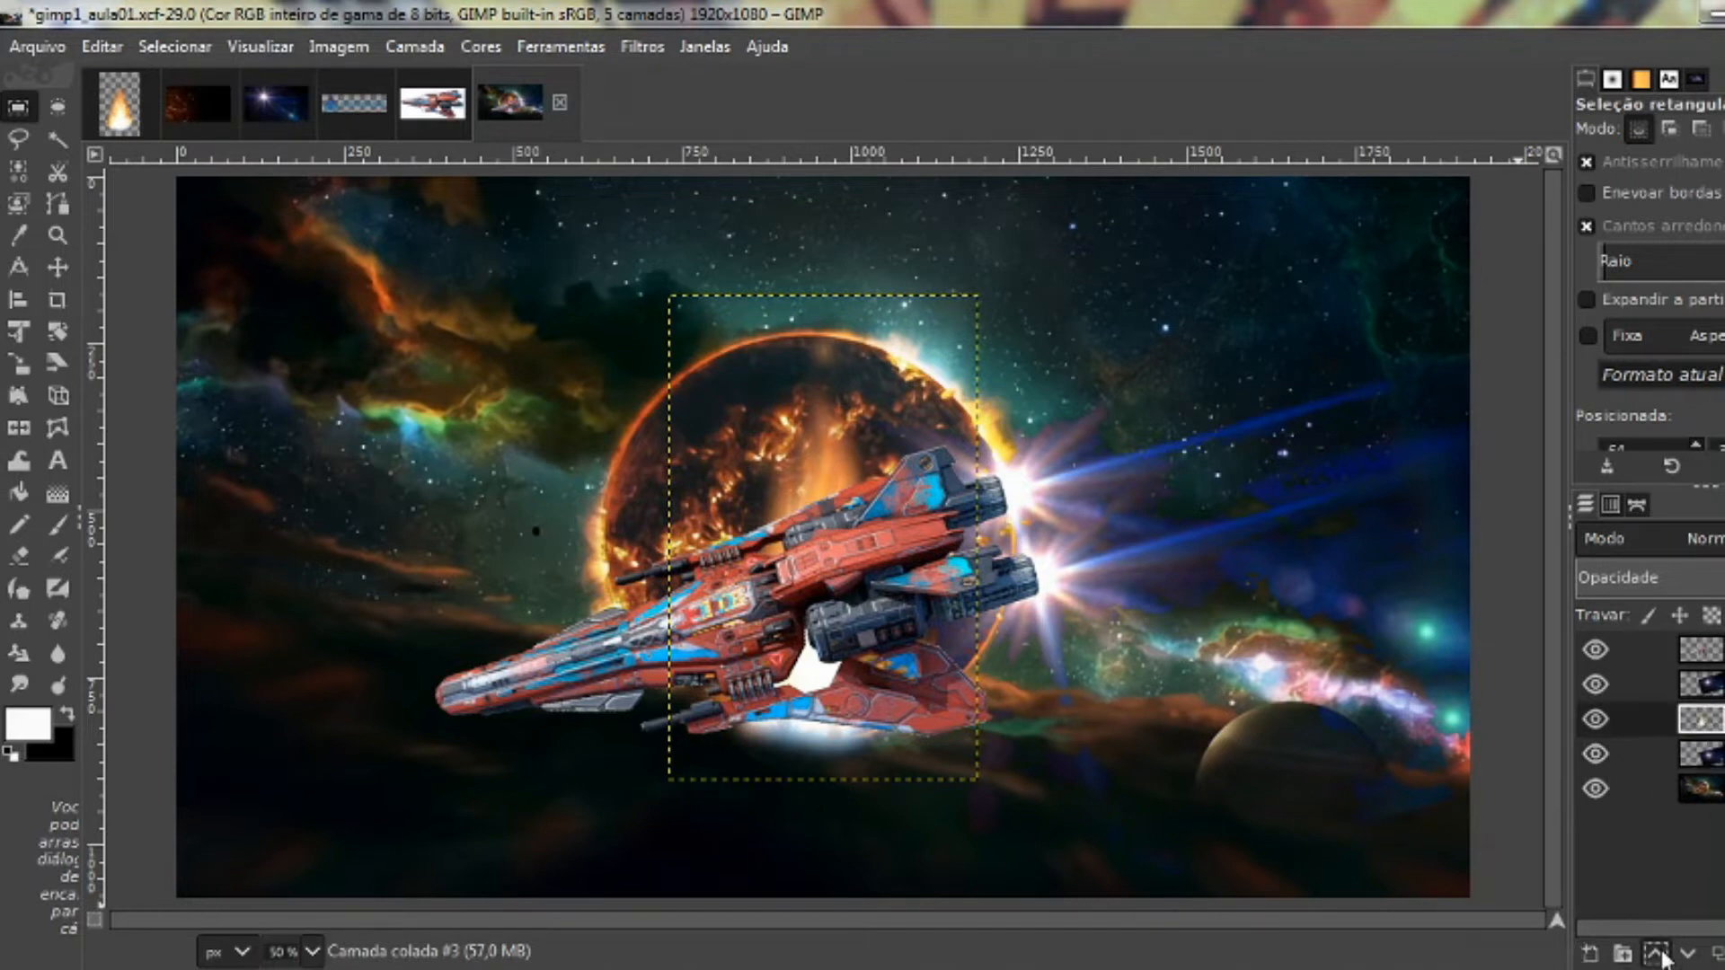
{"action": "left_click", "coordinate": [1657, 954]}
{"action": "left_click", "coordinate": [1657, 953]}
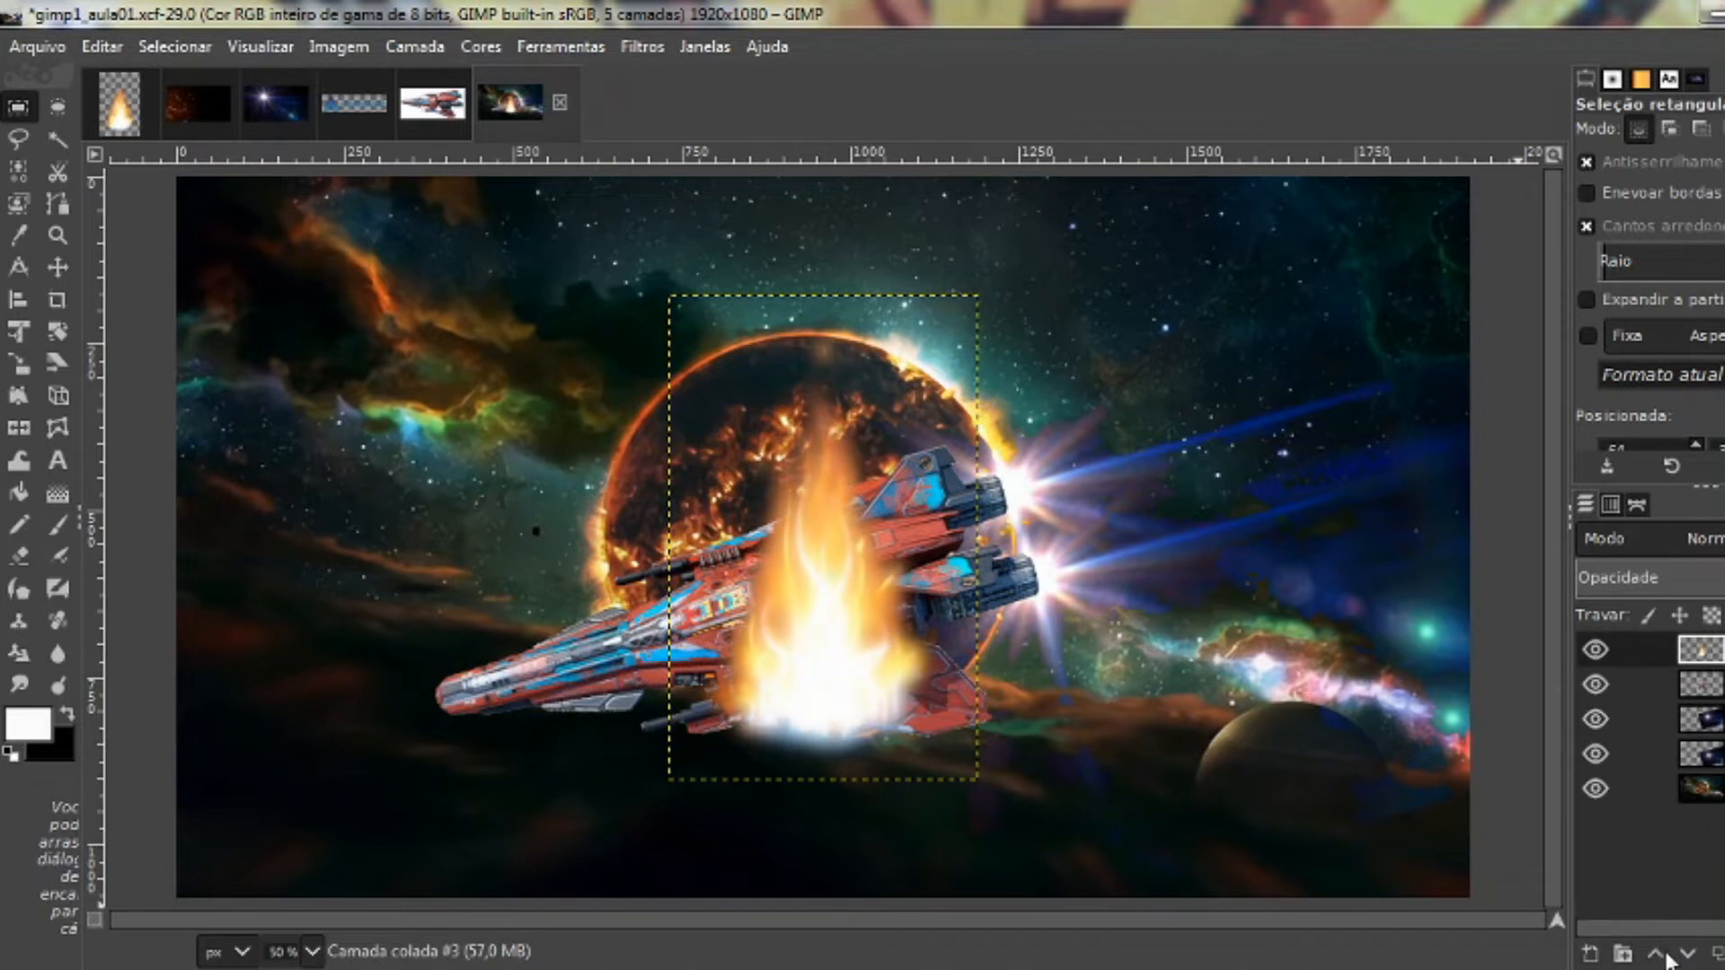
{"action": "left_click", "coordinate": [1687, 954]}
{"action": "left_click", "coordinate": [1687, 954]}
{"action": "left_click", "coordinate": [1687, 954]}
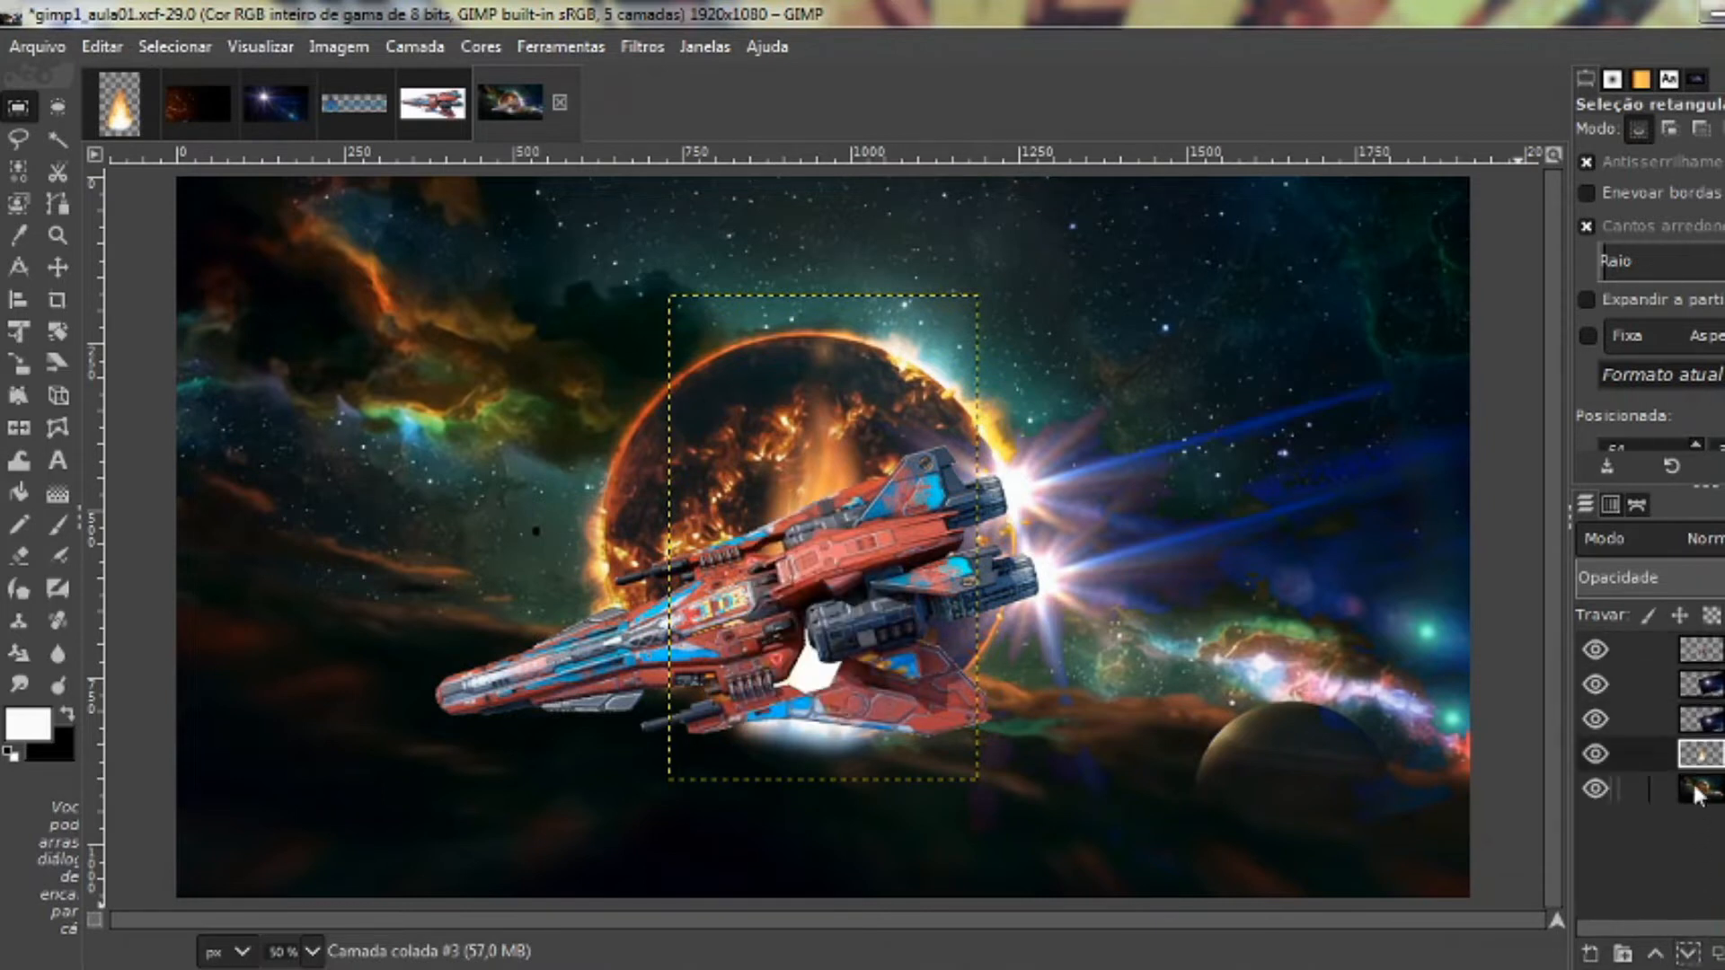
Move the fire layer to the top of the layer stack and place the flame's base over the upper rear engine
{"action": "left_click_drag", "start_coordinate": [1702, 762], "coordinate": [1703, 648]}
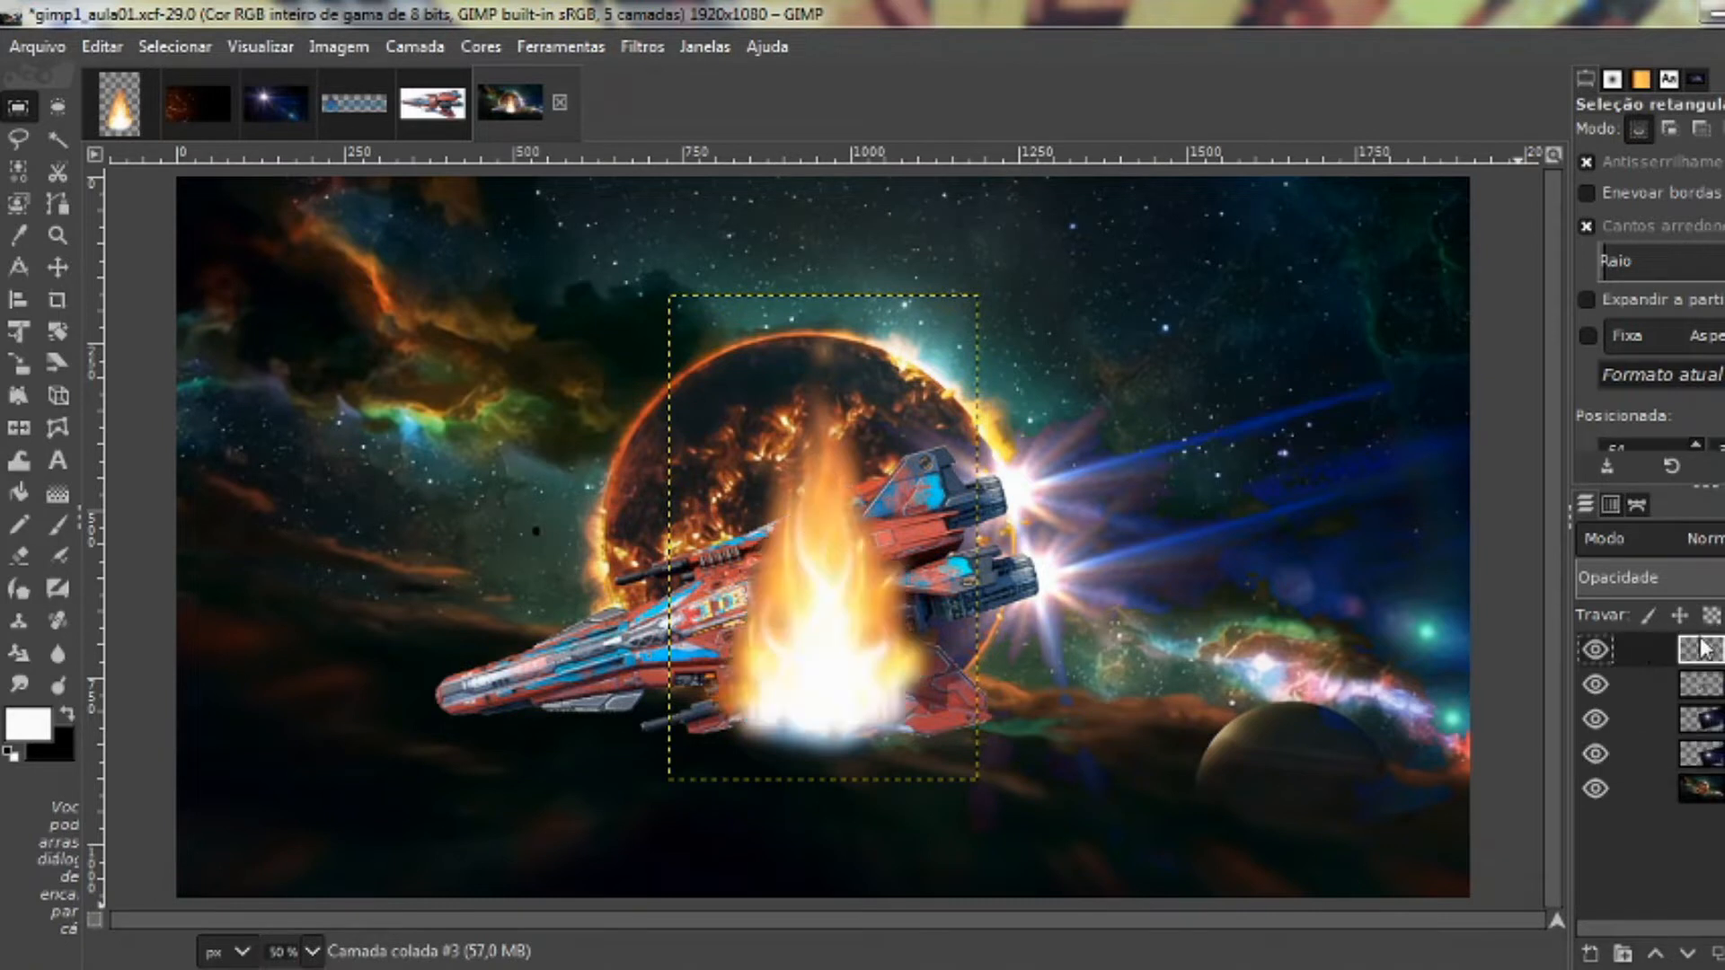
{"action": "left_click", "coordinate": [56, 266]}
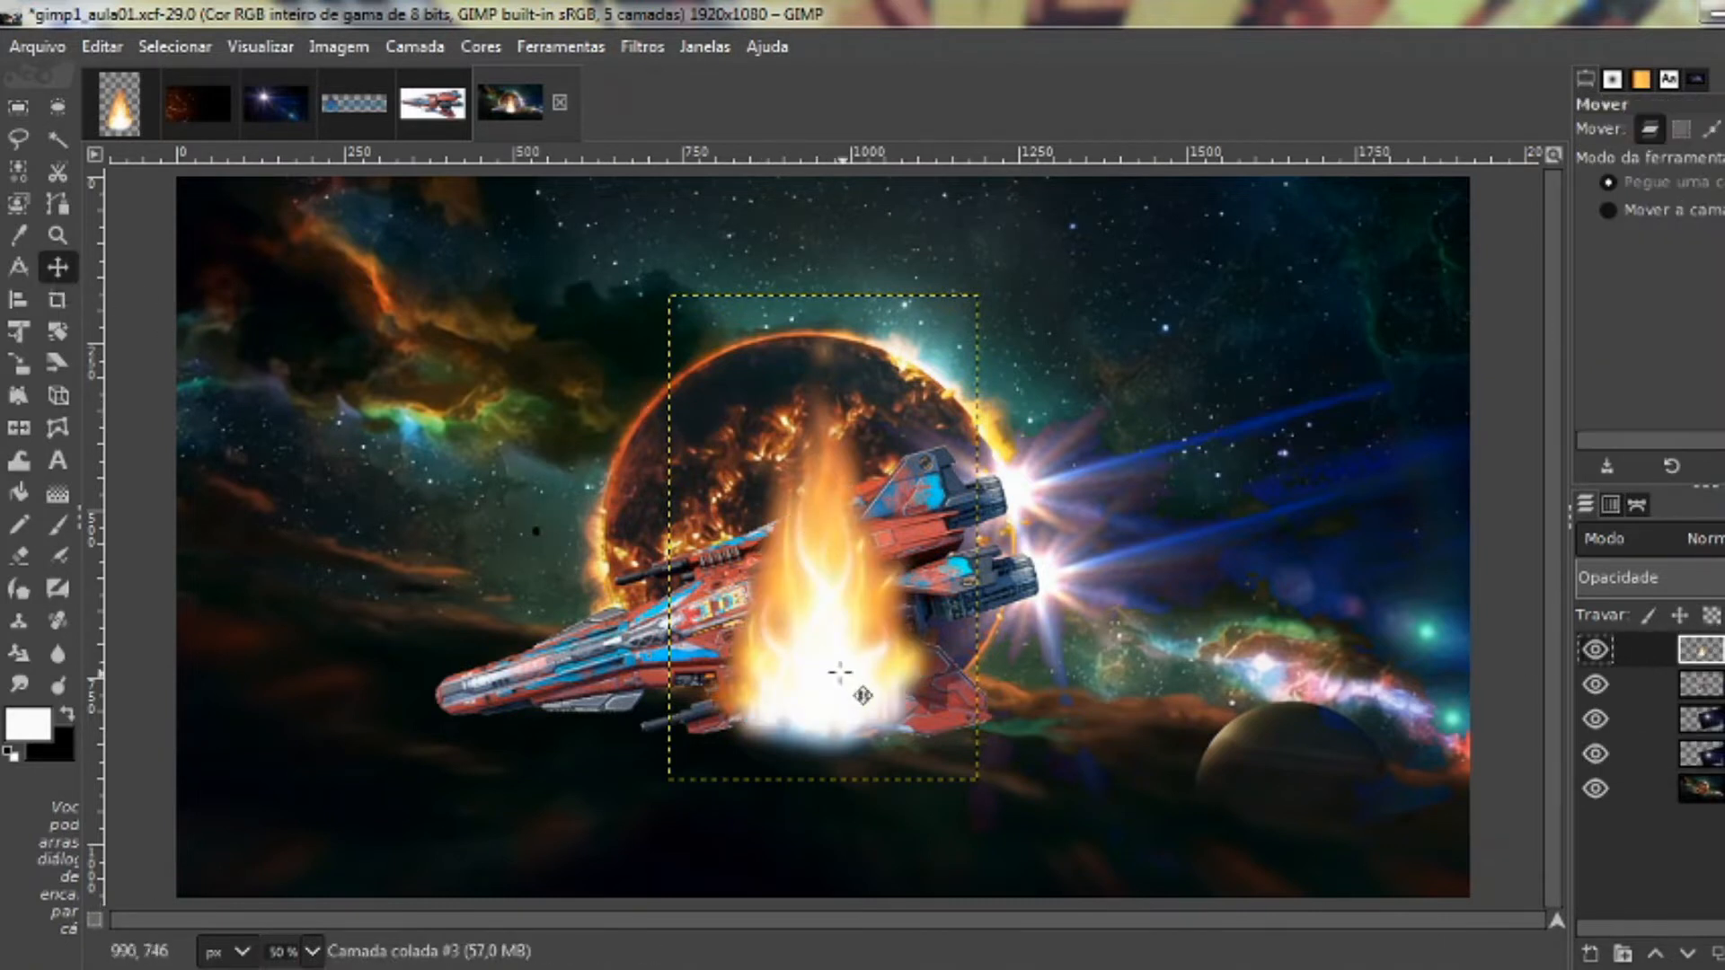
{"action": "left_click_drag", "start_coordinate": [832, 685], "coordinate": [1025, 486]}
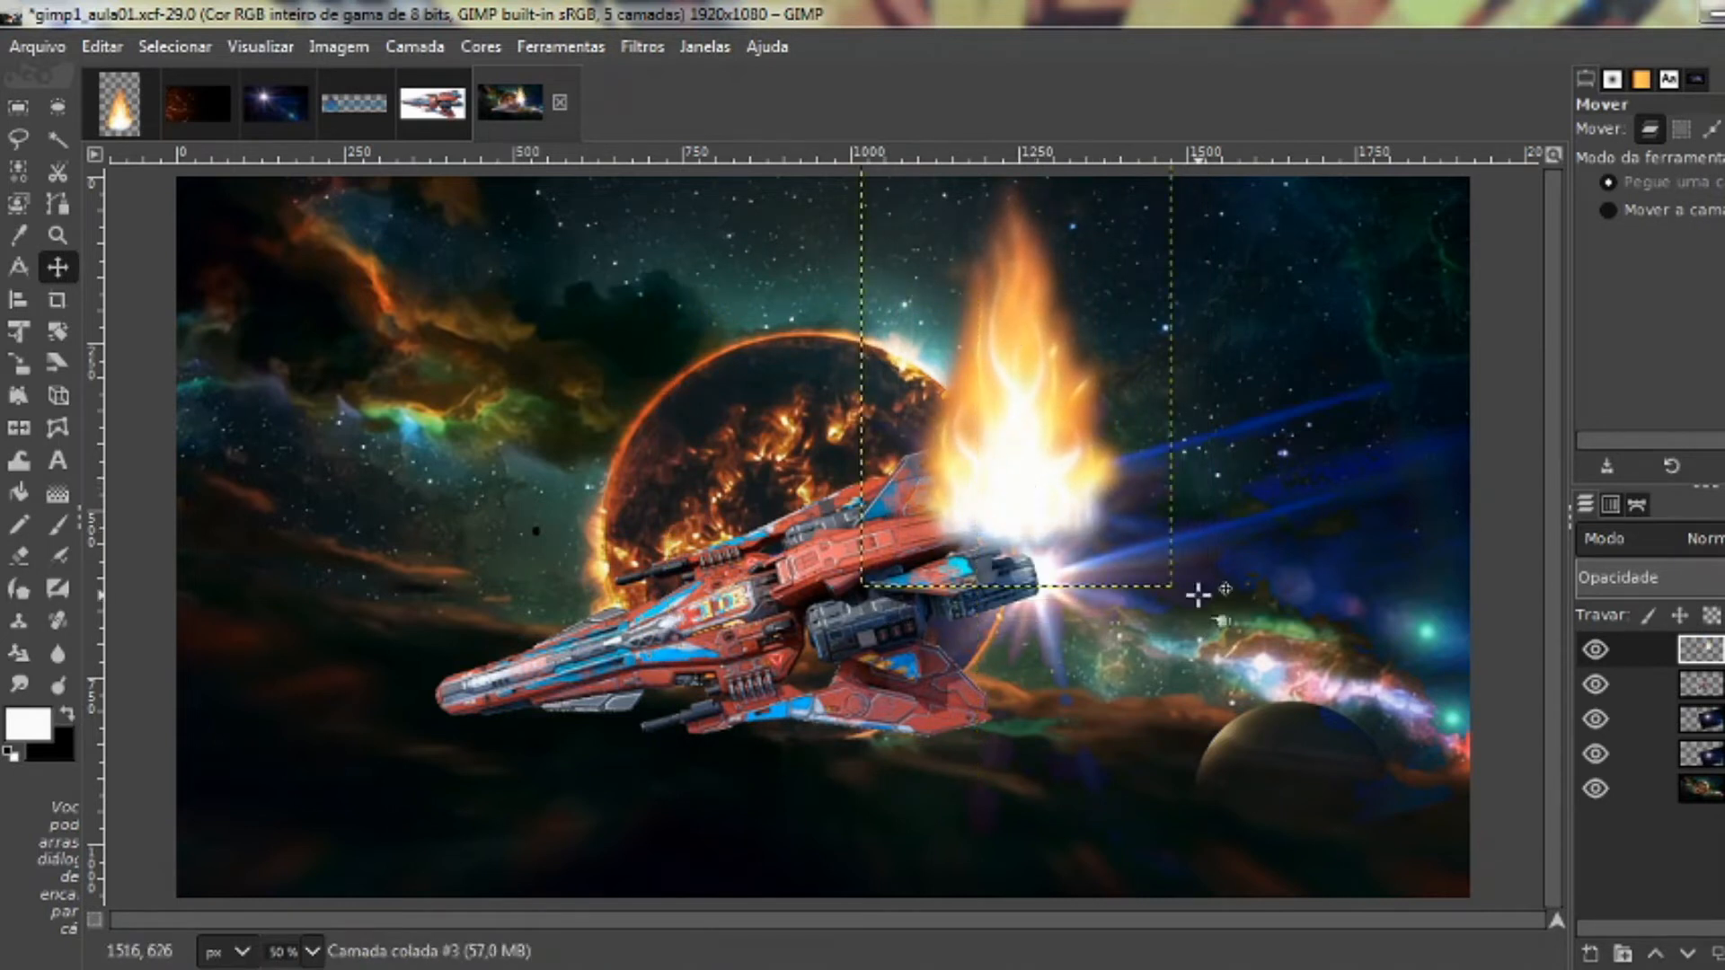
Rotate the flame to point backward away from the ship, shrink it to about half size and align it with the upper rear engine
{"action": "key", "text": "shift+t"}
{"action": "left_click", "coordinate": [1254, 645]}
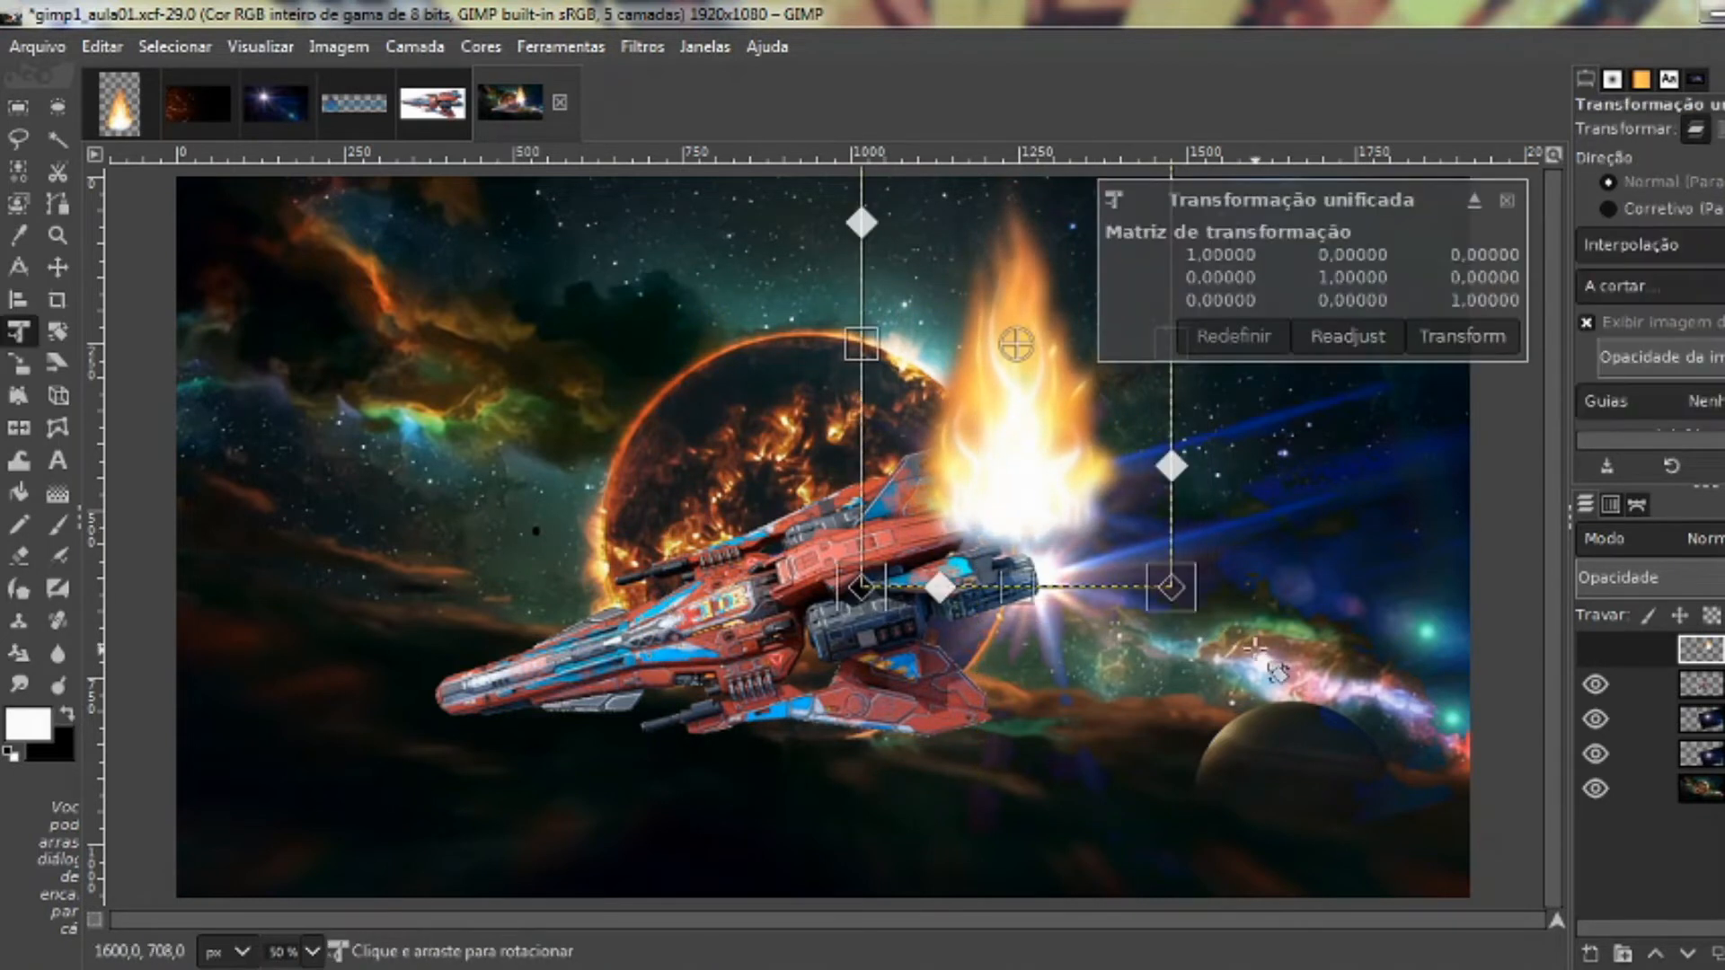
{"action": "mouse_move", "coordinate": [1283, 657]}
{"action": "left_mouse_down"}
{"action": "mouse_move", "coordinate": [1290, 713]}
{"action": "mouse_move", "coordinate": [1085, 740]}
{"action": "mouse_move", "coordinate": [849, 708]}
{"action": "mouse_move", "coordinate": [920, 728]}
{"action": "mouse_move", "coordinate": [1258, 649]}
{"action": "left_mouse_up"}
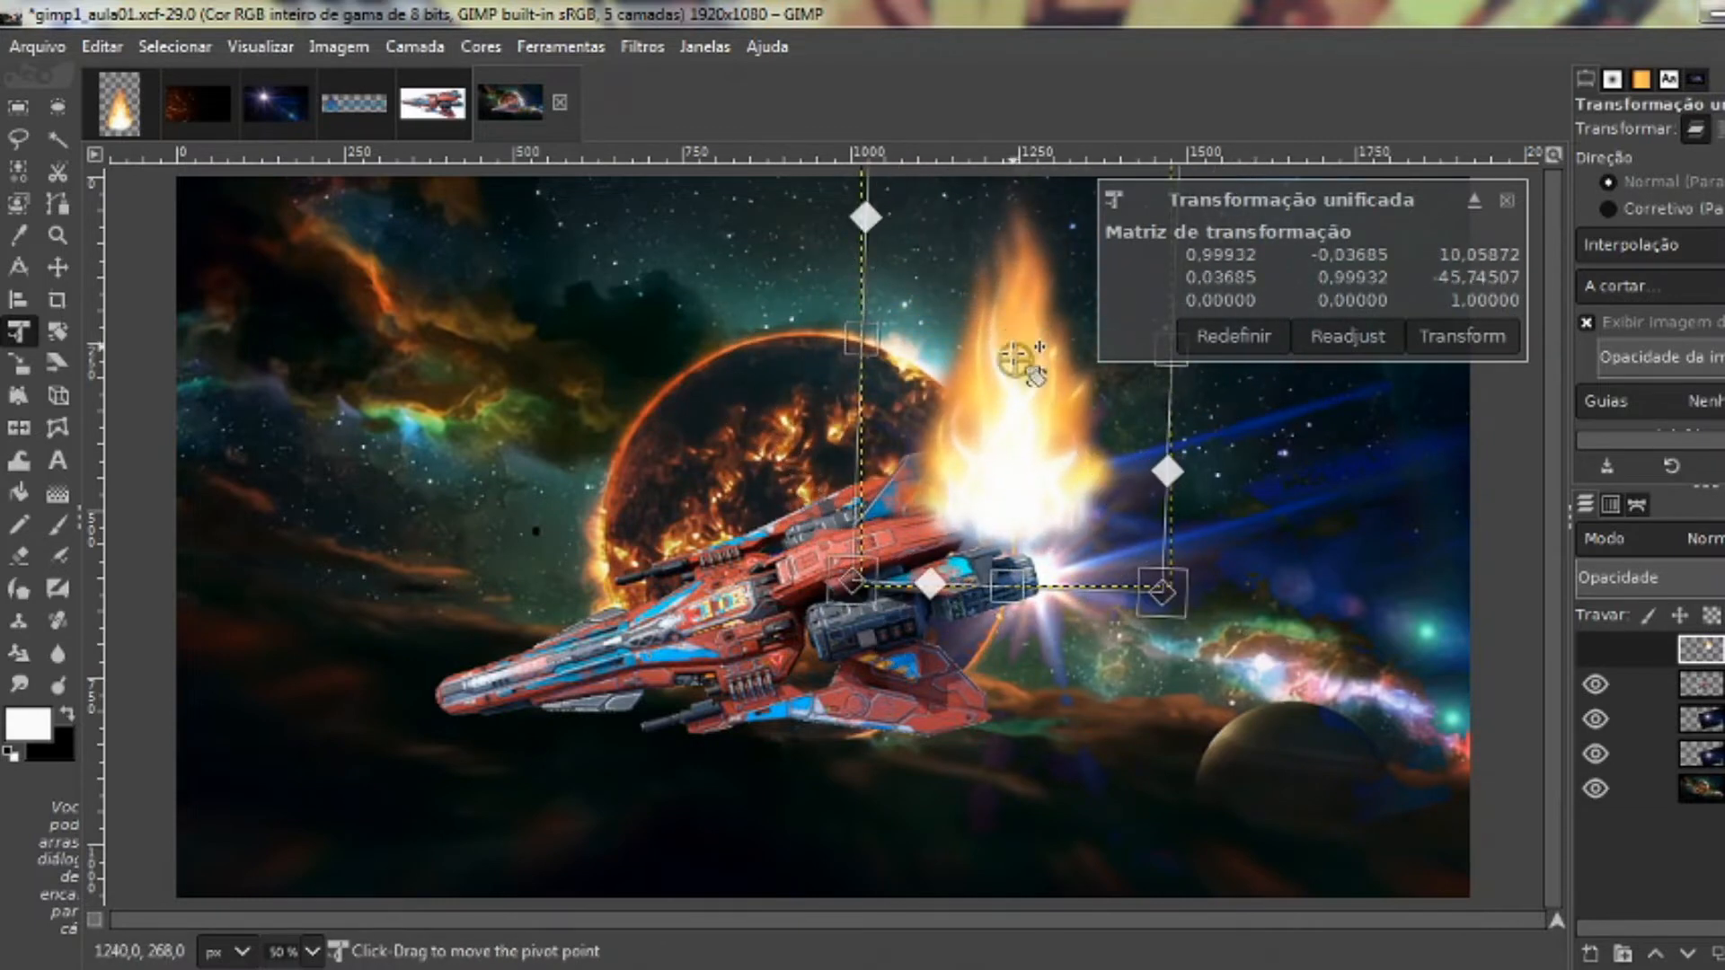
{"action": "left_click_drag", "start_coordinate": [1011, 356], "coordinate": [1008, 486]}
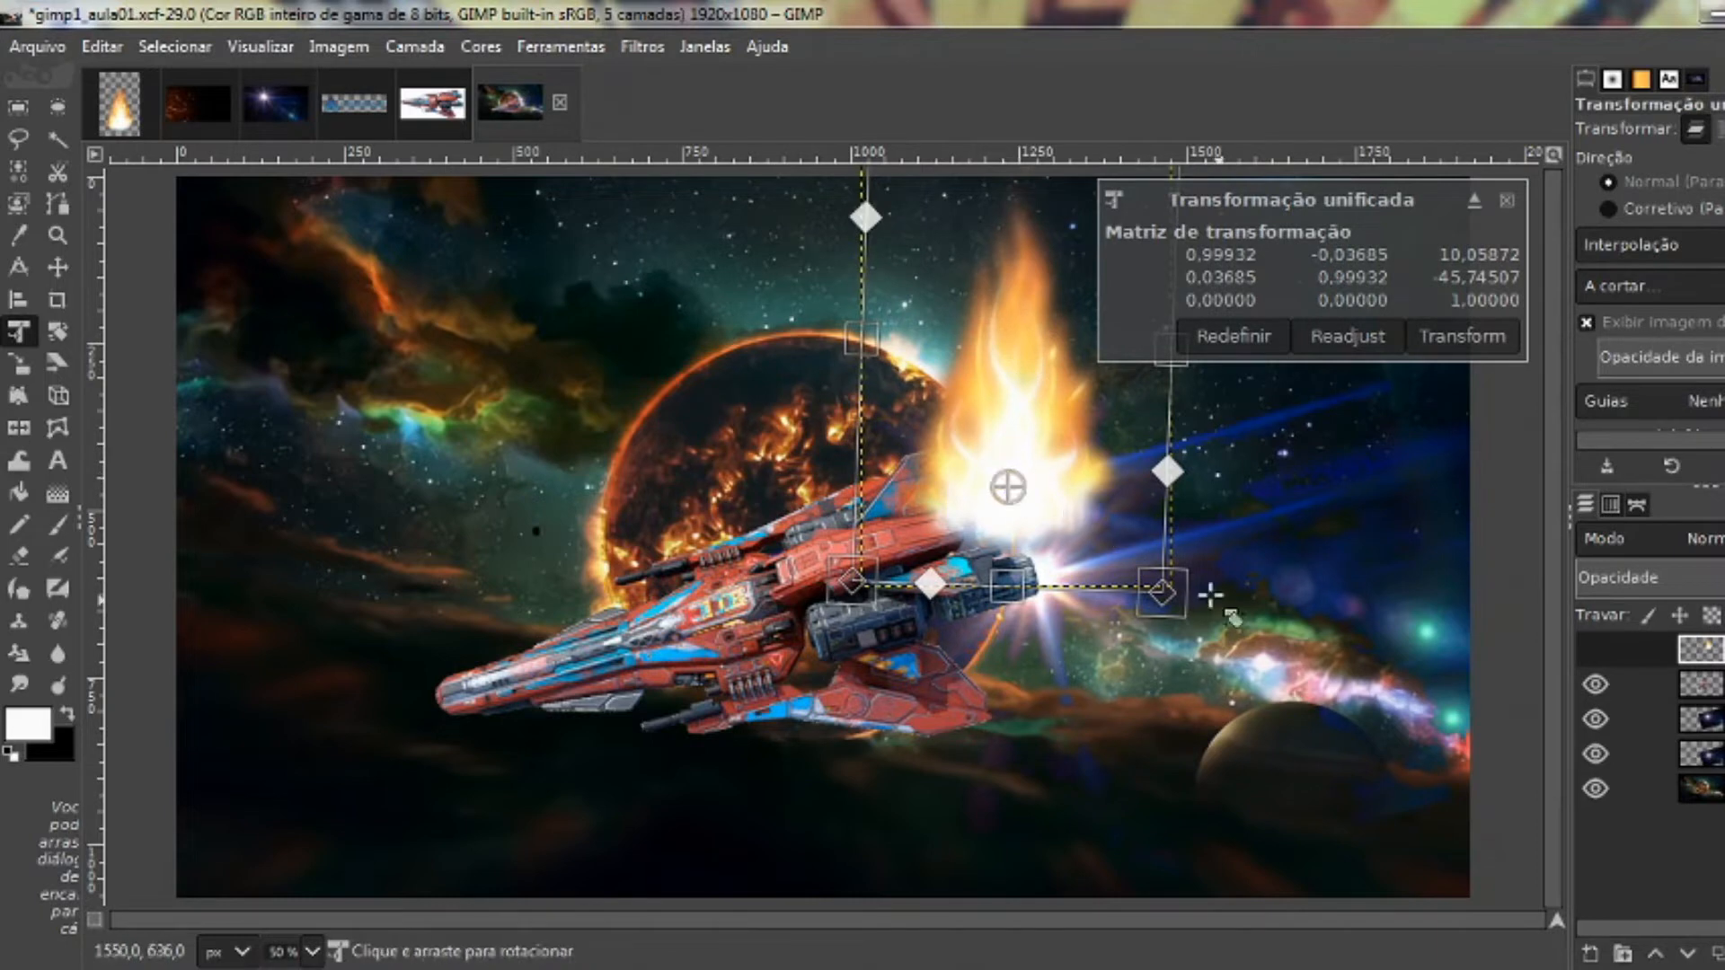
{"action": "left_click_drag", "start_coordinate": [1298, 678], "coordinate": [958, 719]}
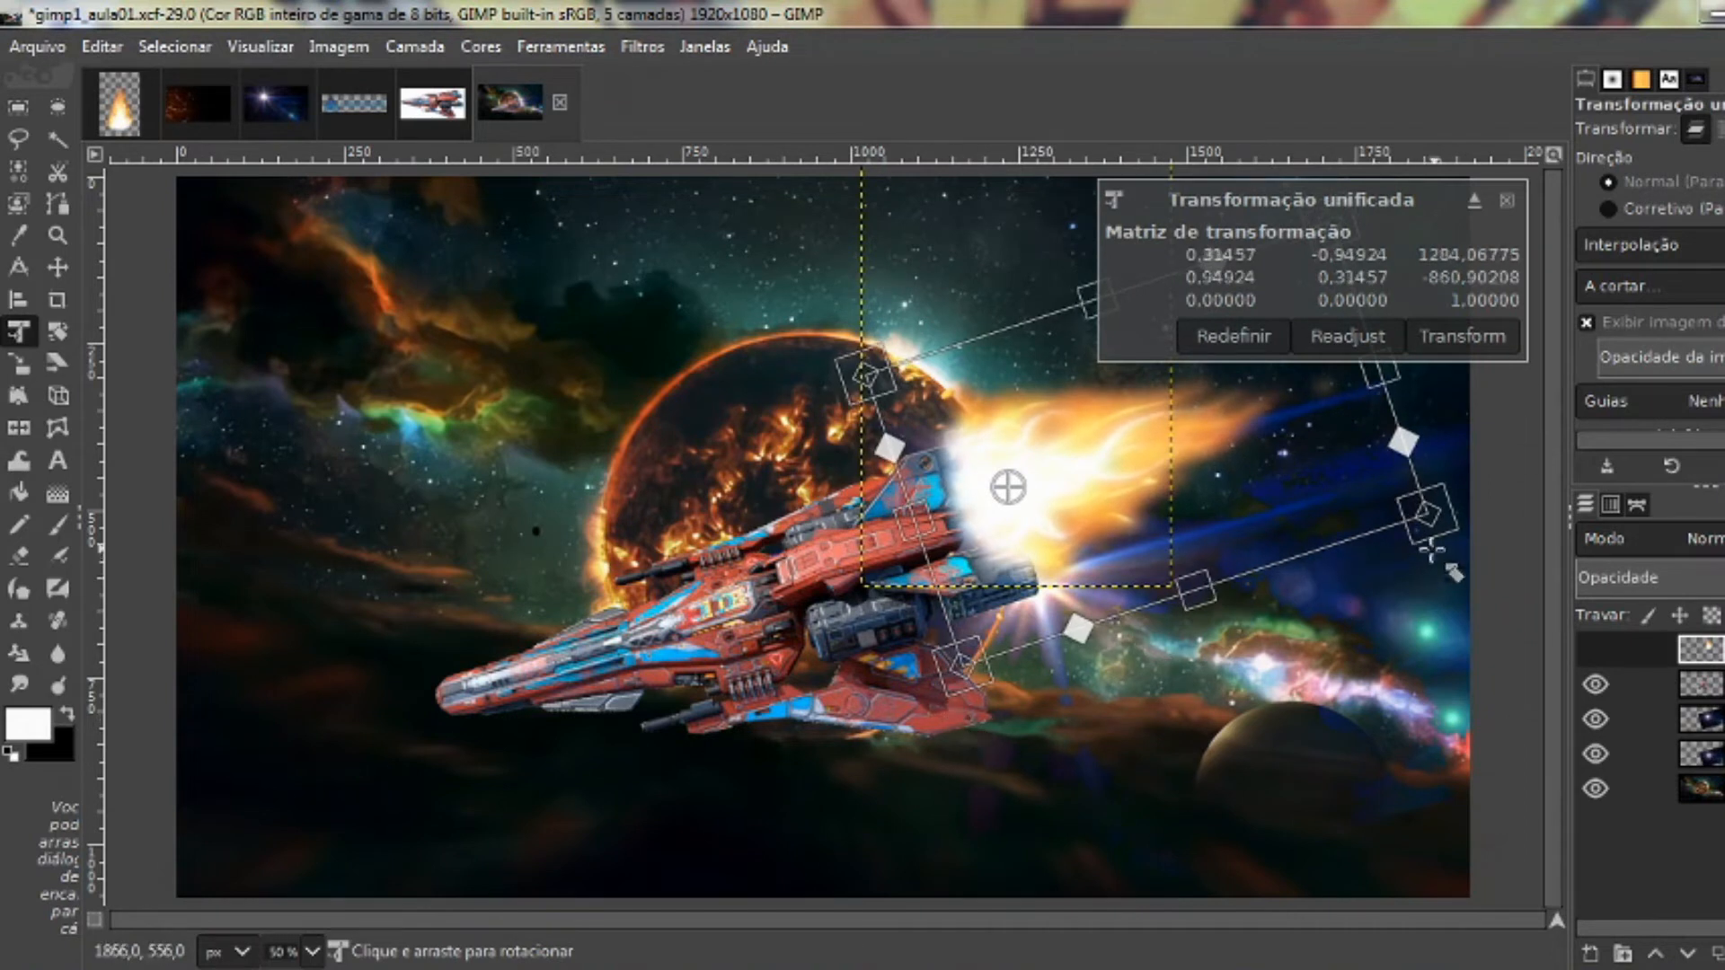
{"action": "left_click_drag", "start_coordinate": [1453, 534], "coordinate": [1123, 554]}
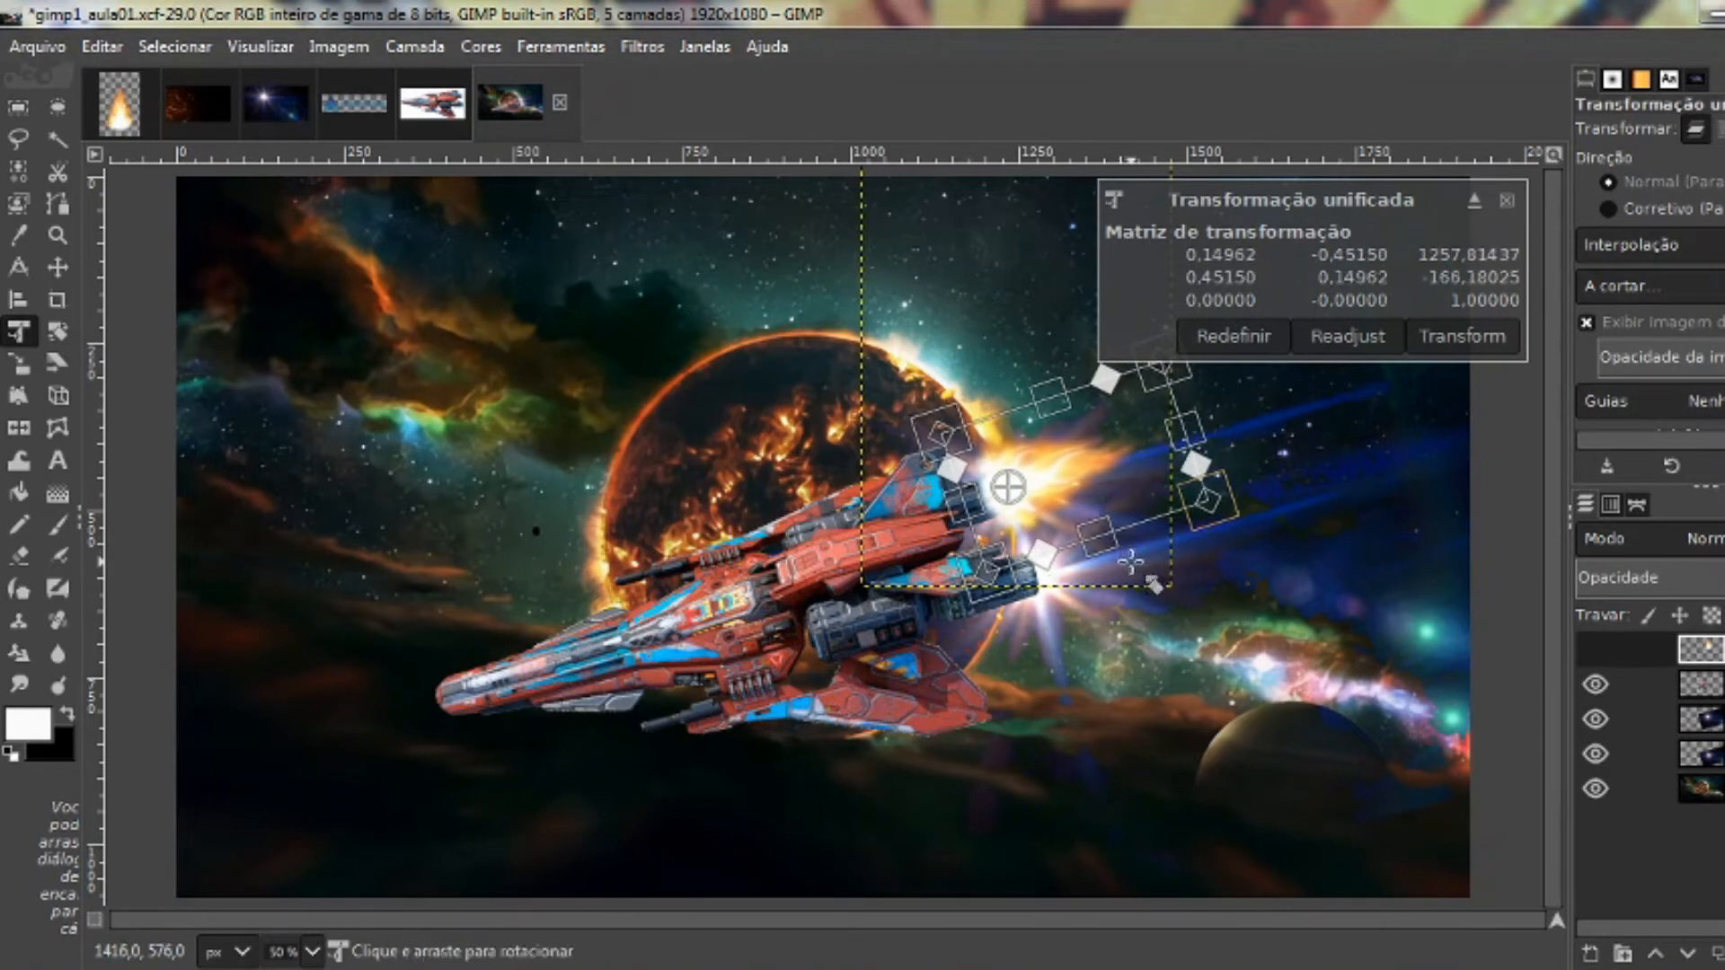
{"action": "left_click_drag", "start_coordinate": [1287, 572], "coordinate": [1284, 577]}
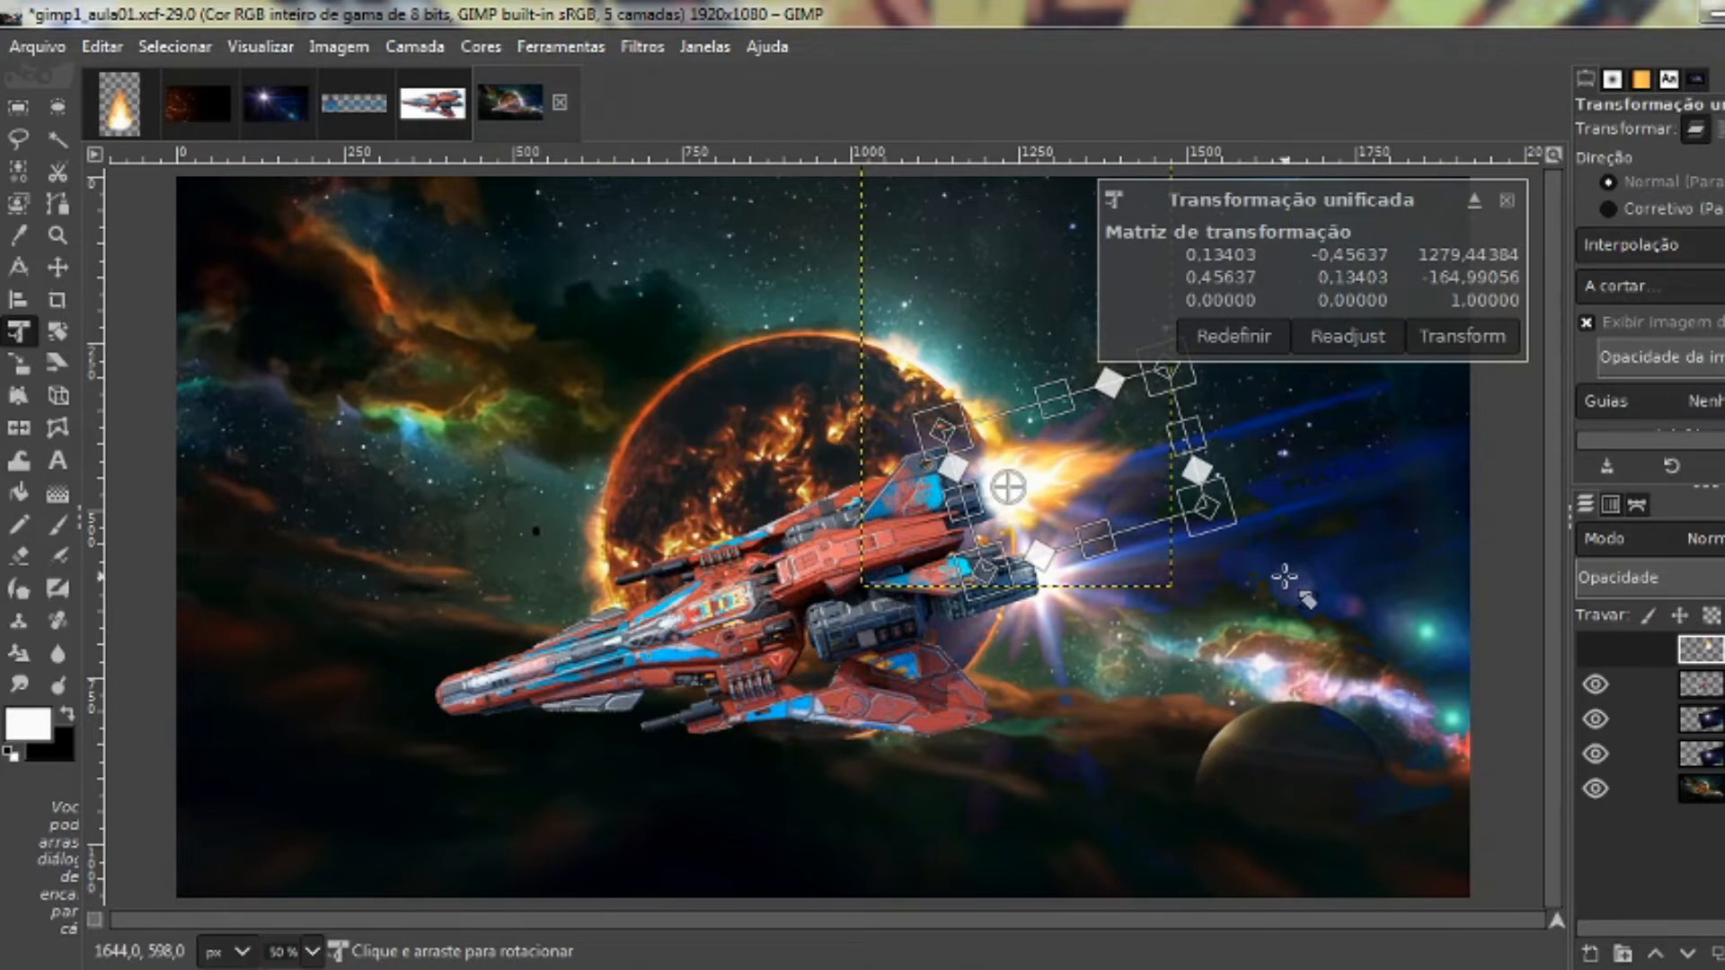
{"action": "left_click", "coordinate": [1461, 338]}
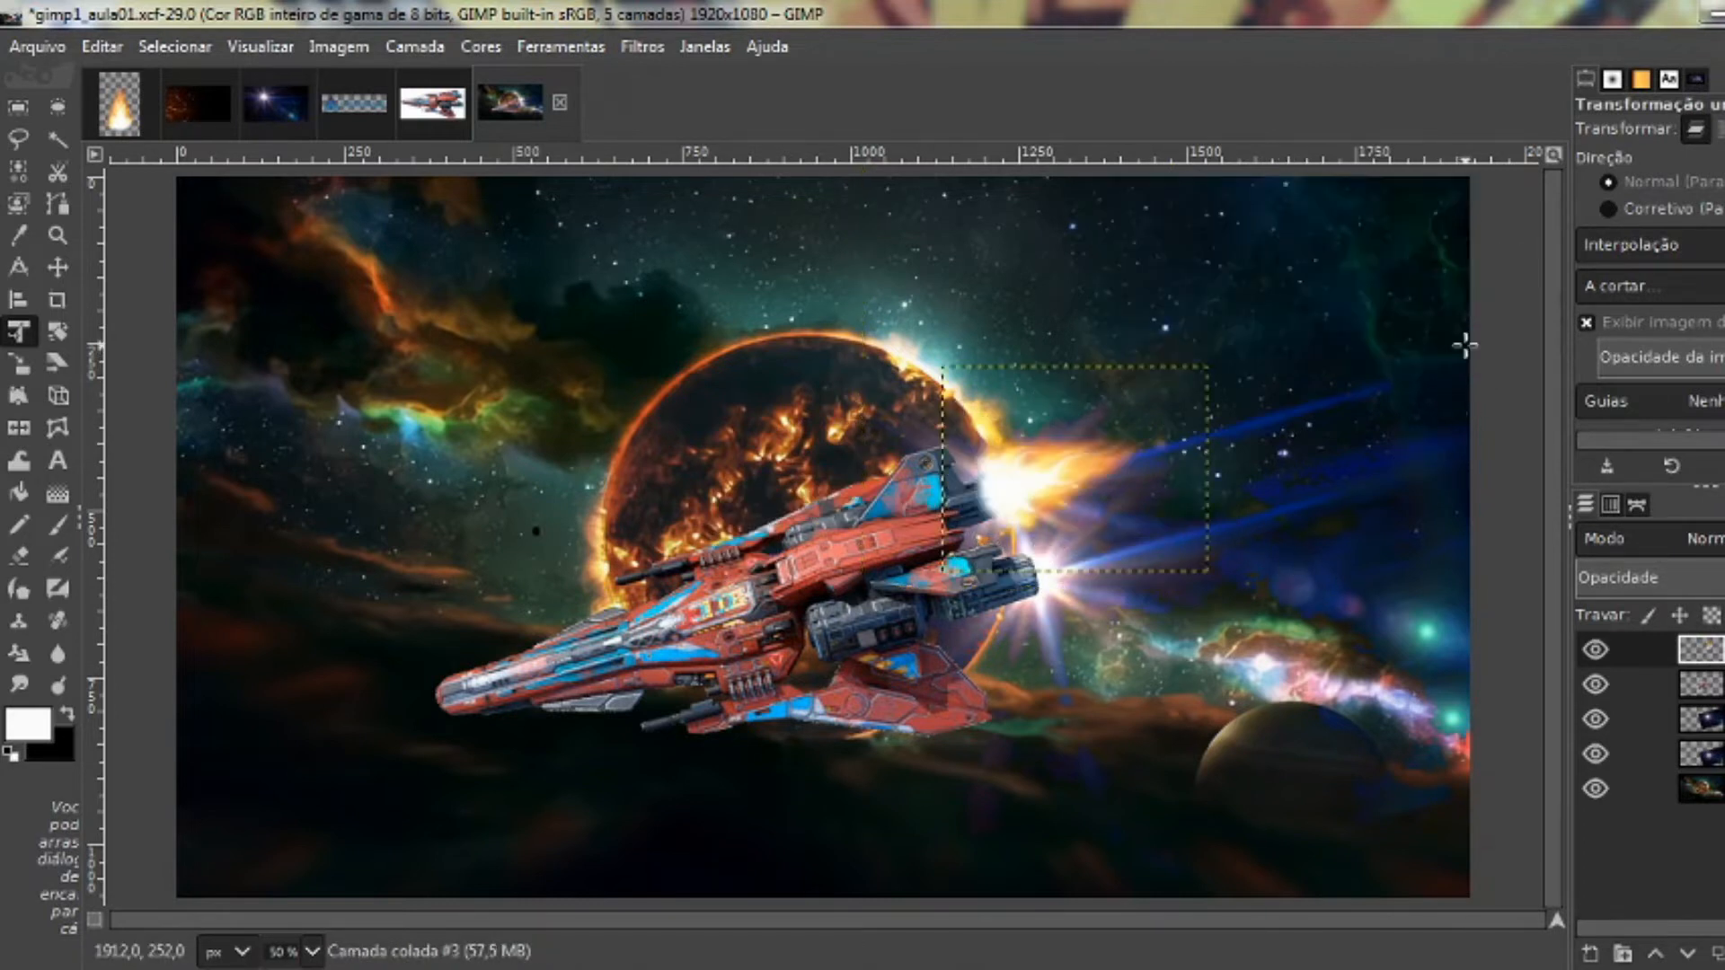
{"action": "left_click", "coordinate": [58, 266]}
{"action": "mouse_move", "coordinate": [1018, 489]}
{"action": "left_mouse_down"}
{"action": "mouse_move", "coordinate": [1073, 482]}
{"action": "mouse_move", "coordinate": [1026, 485]}
{"action": "left_mouse_up"}
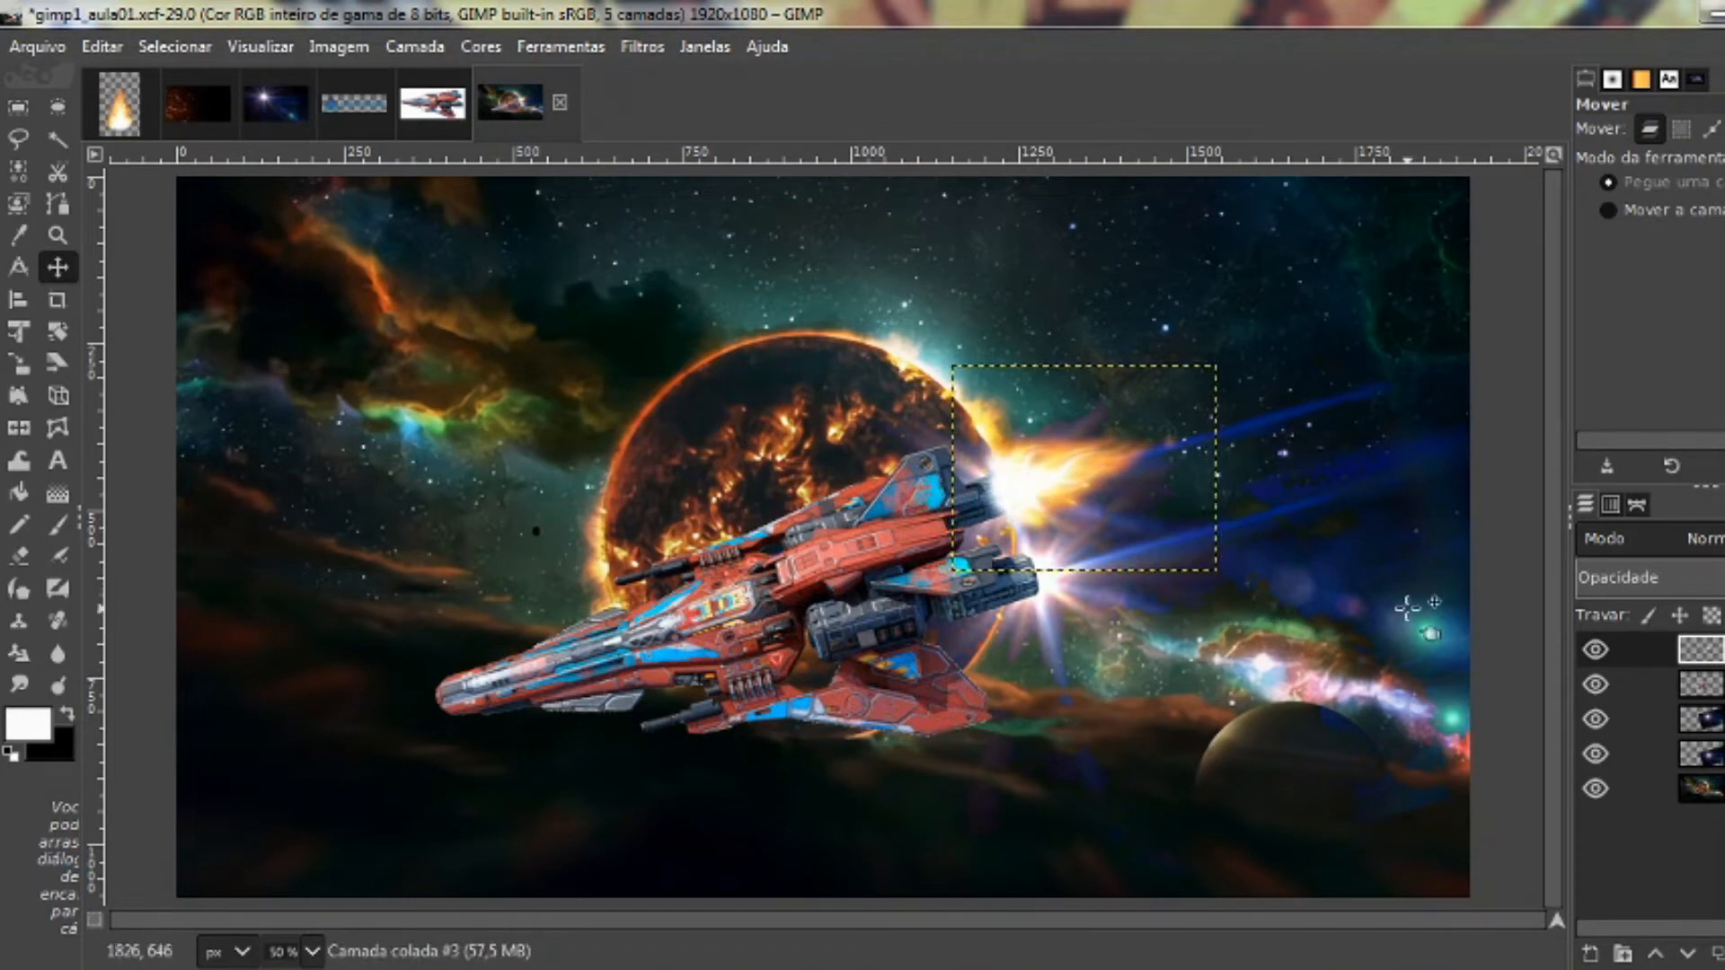
Try out successive blend modes on the fire layer and settle on Luz dura (hard light)
{"action": "left_click", "coordinate": [1700, 541]}
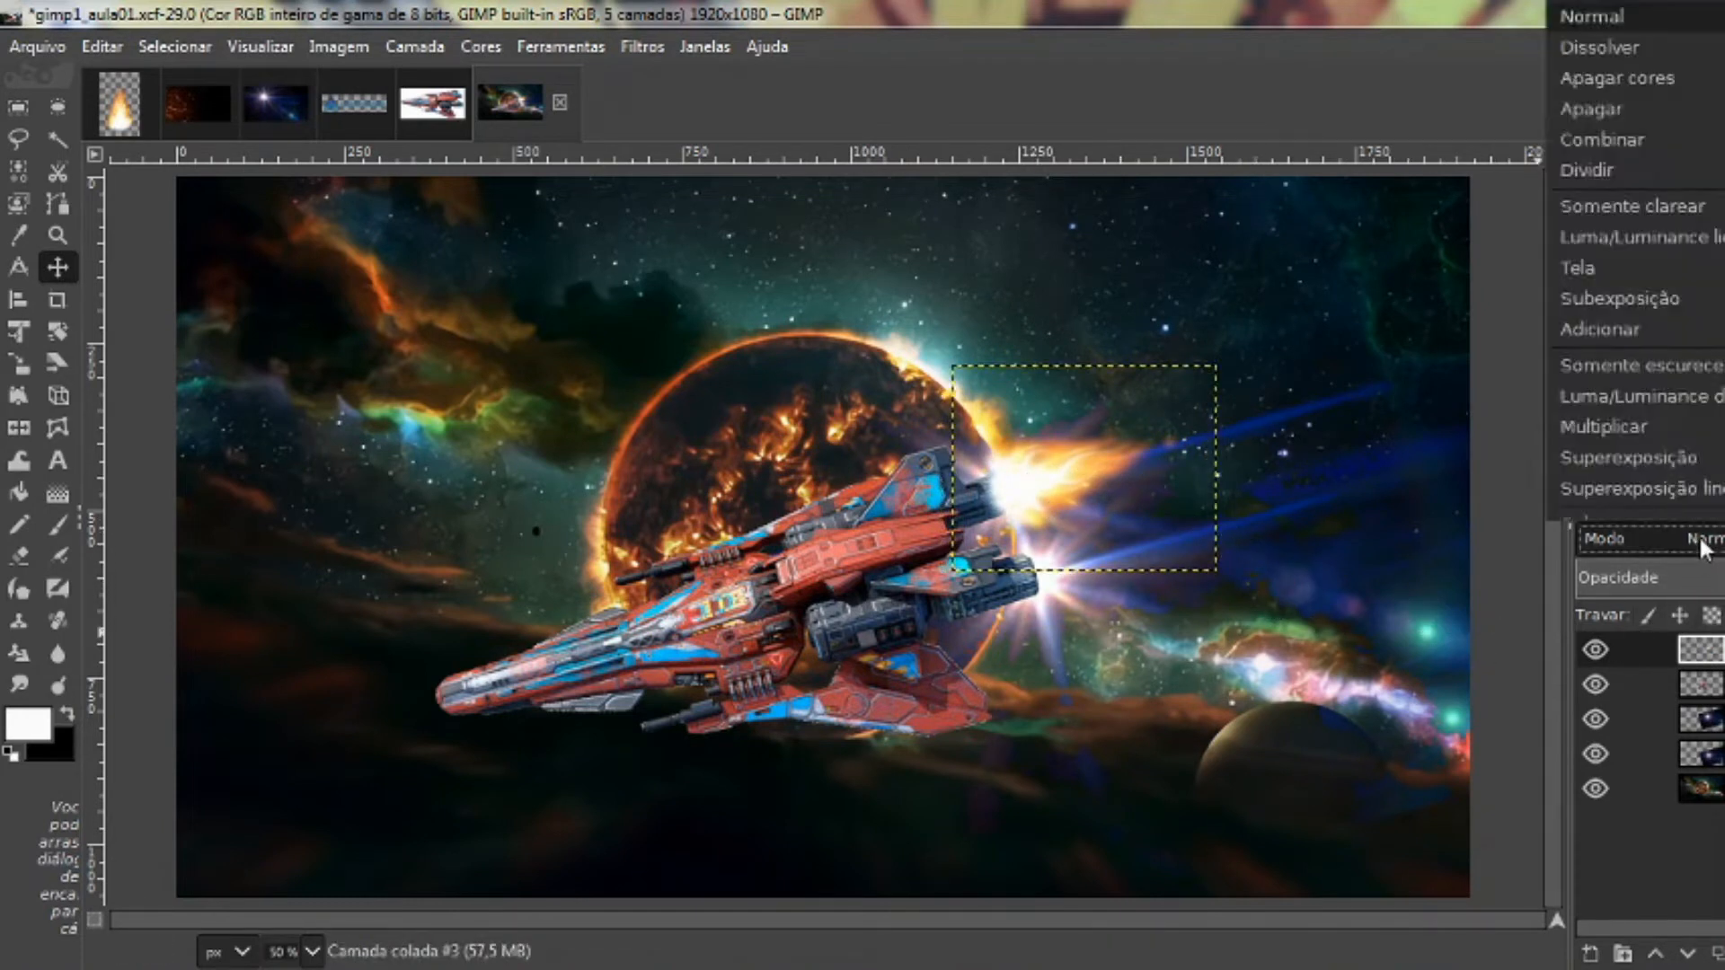
{"action": "left_click", "coordinate": [1635, 45]}
{"action": "key", "text": "Down"}
{"action": "key", "text": "Down"}
{"action": "key", "text": "Down"}
{"action": "key", "text": "Down"}
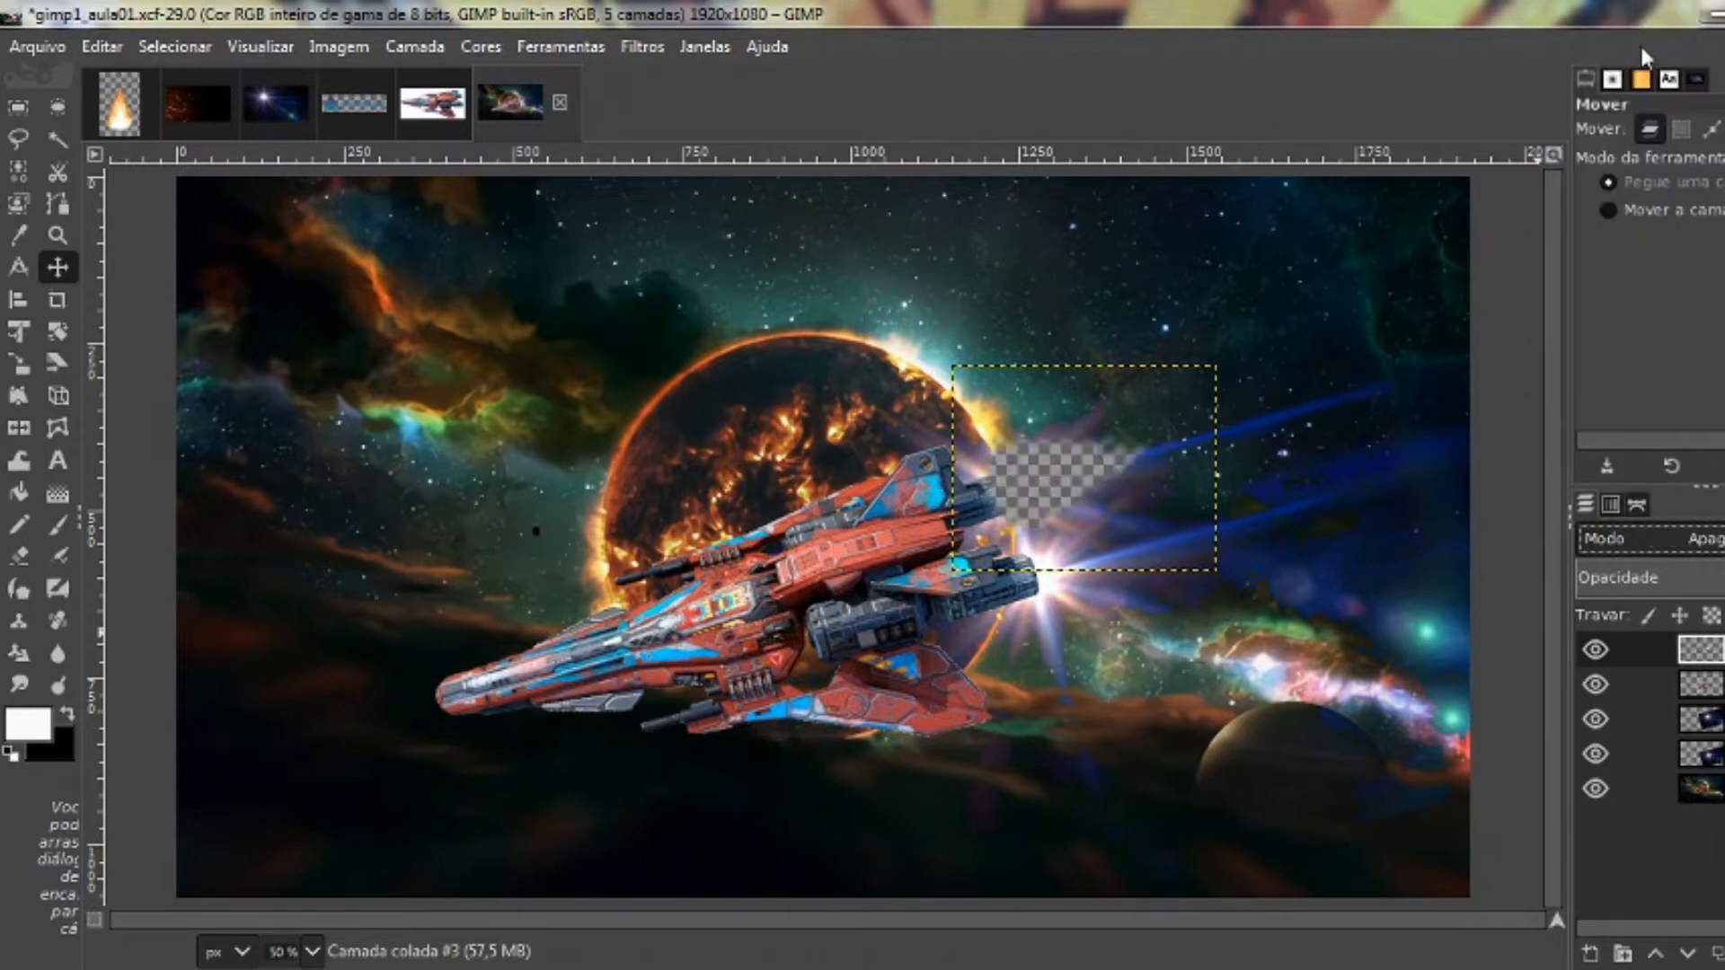
{"action": "key", "text": "Down"}
{"action": "key", "text": "Down"}
{"action": "key", "text": "Down"}
{"action": "key", "text": "Down"}
{"action": "key", "text": "Down"}
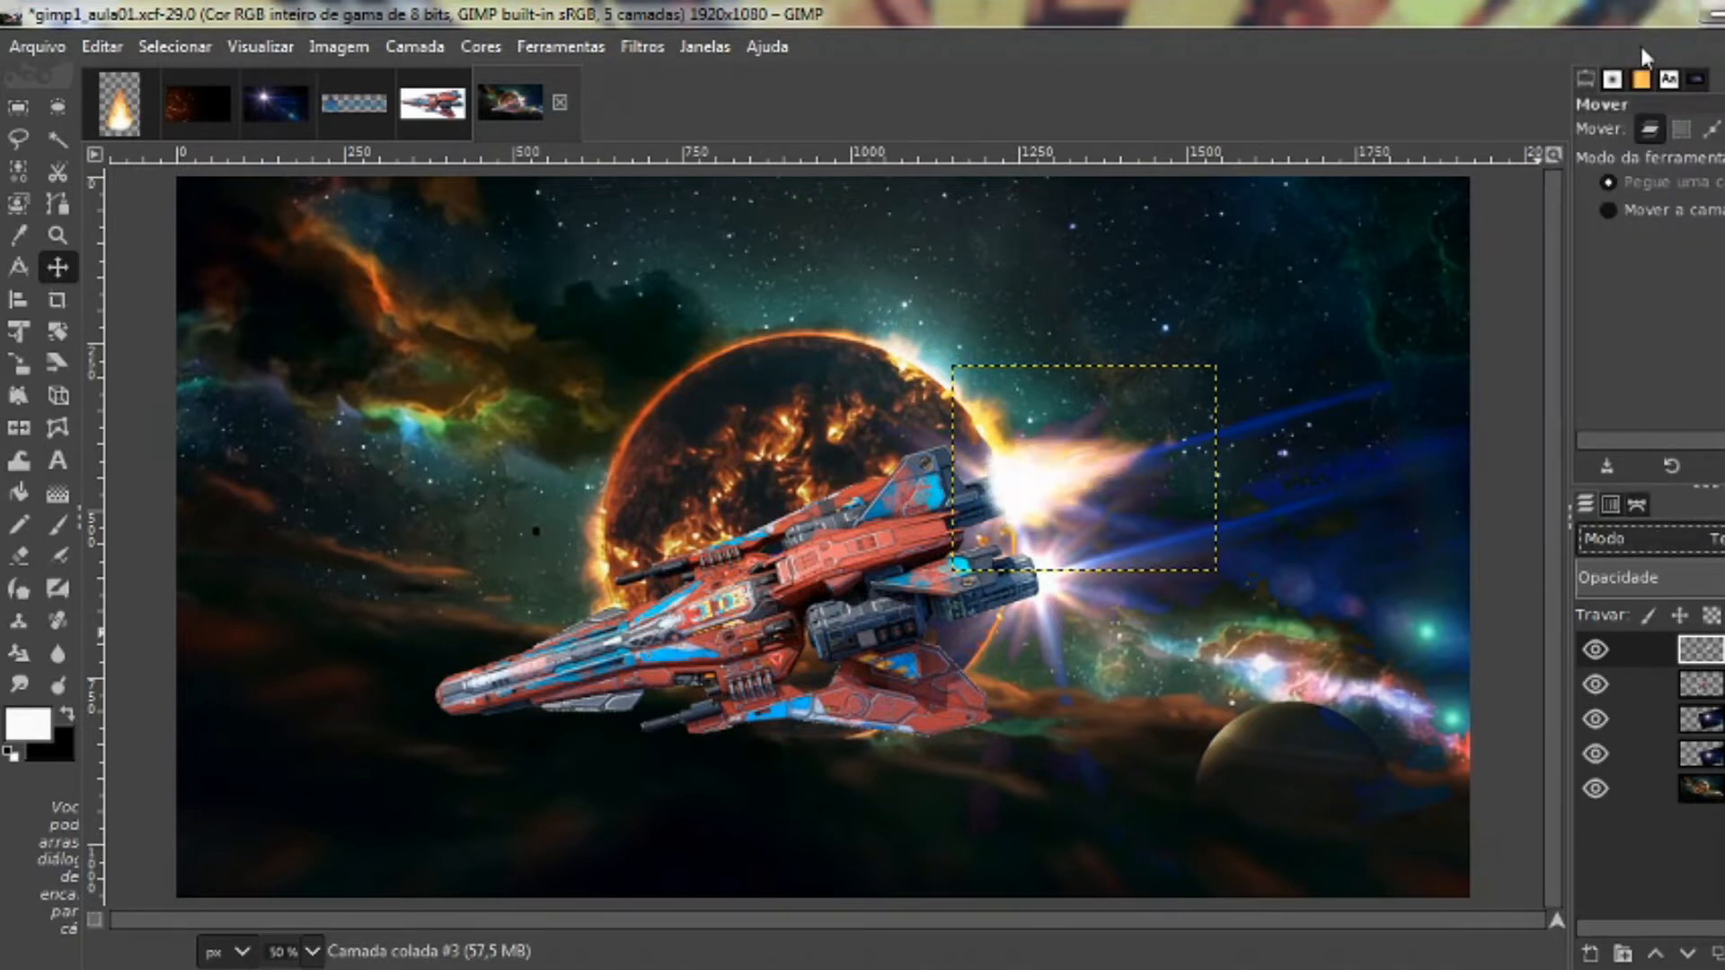
{"action": "key", "text": "Down"}
{"action": "key", "text": "Down"}
{"action": "key", "text": "Down"}
{"action": "key", "text": "Down"}
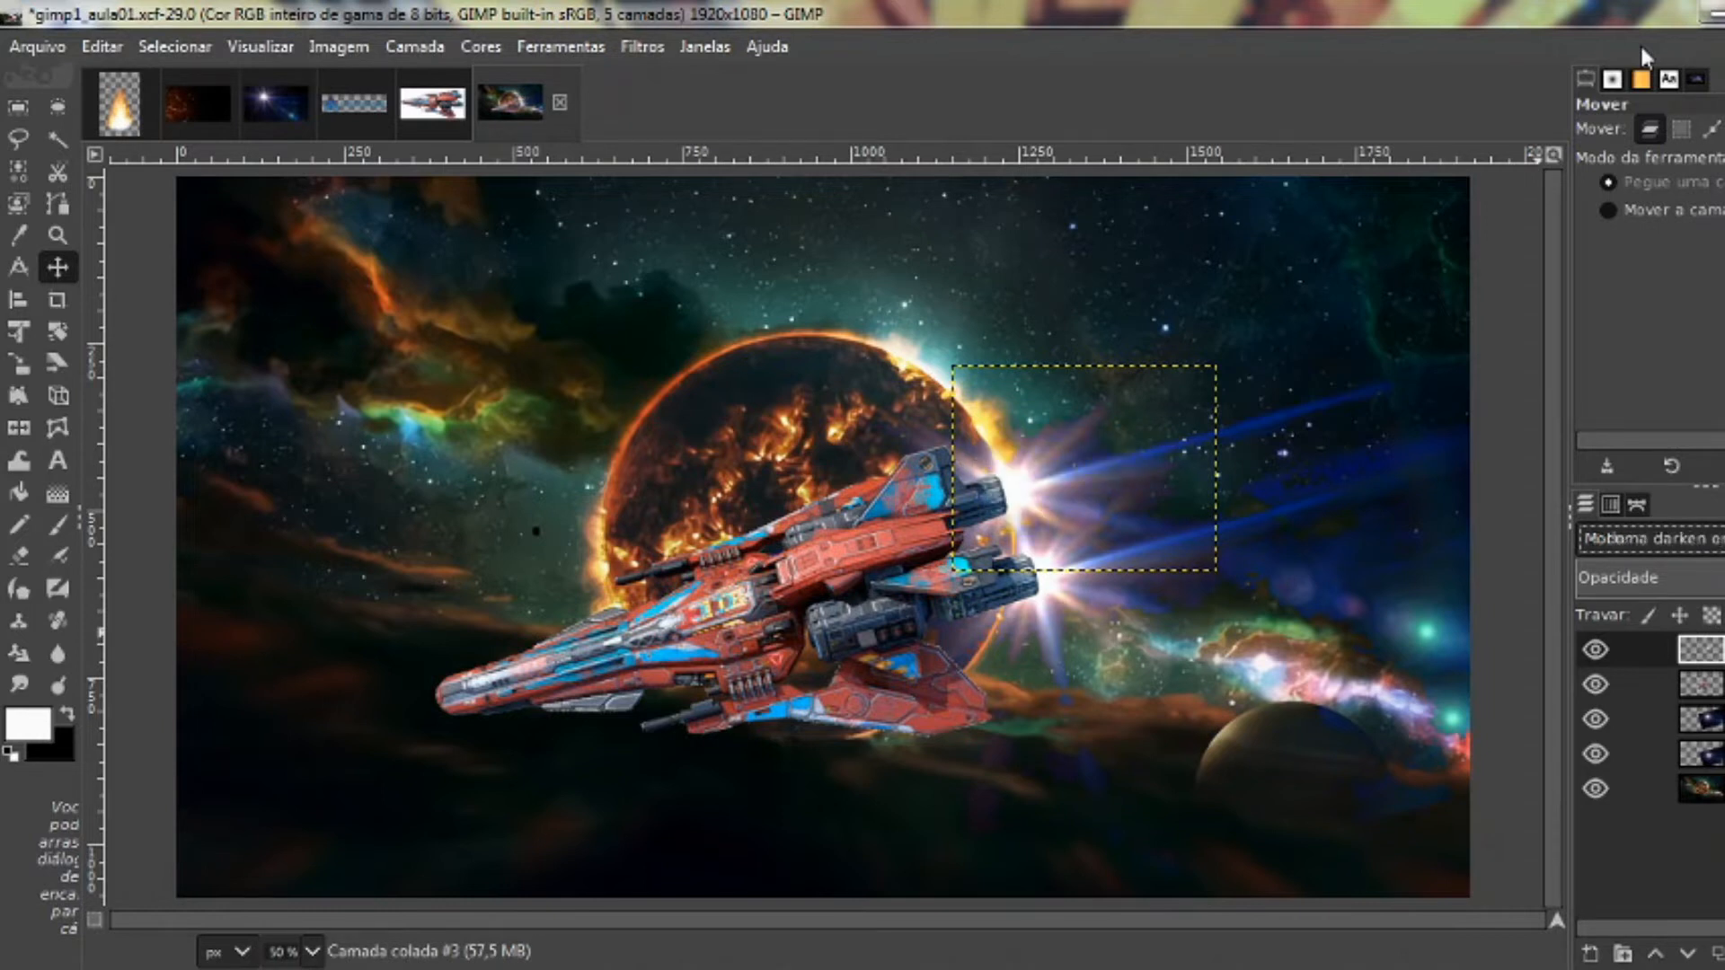
{"action": "key", "text": "Down"}
{"action": "key", "text": "Down"}
{"action": "key", "text": "Down"}
{"action": "key", "text": "Down"}
{"action": "key", "text": "Down"}
{"action": "key", "text": "Down"}
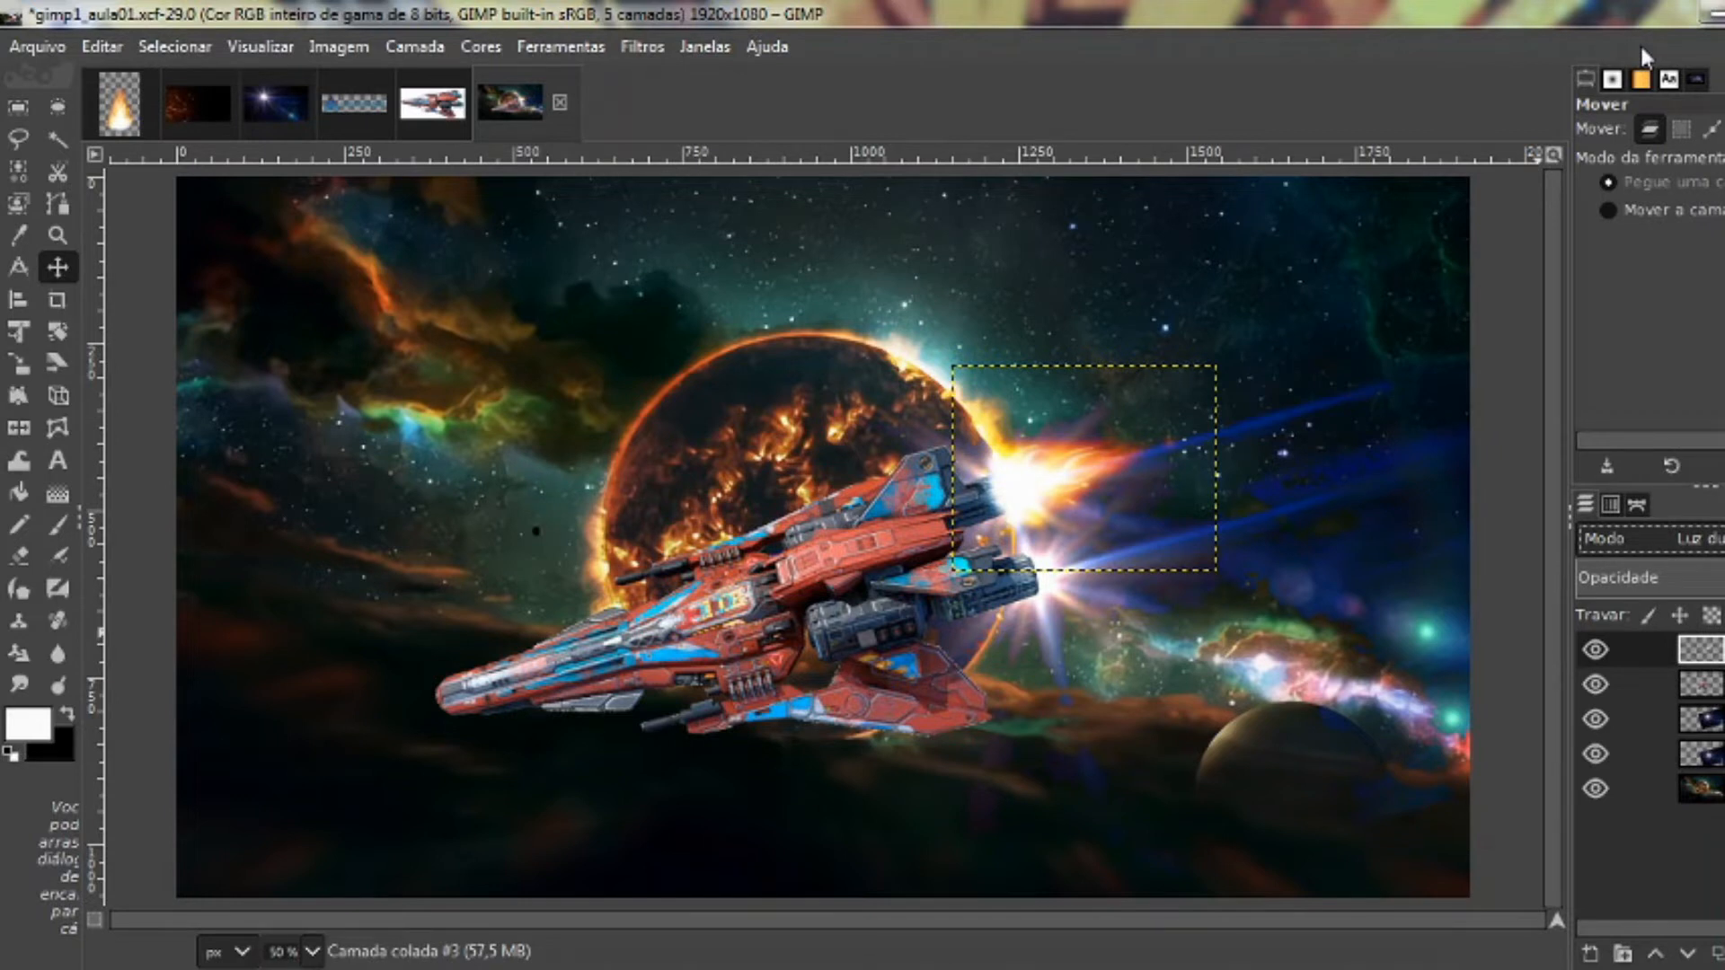
Duplicate the fire layer and move the copy to the exhaust of the lower rear engine
{"action": "right_click", "coordinate": [1716, 660]}
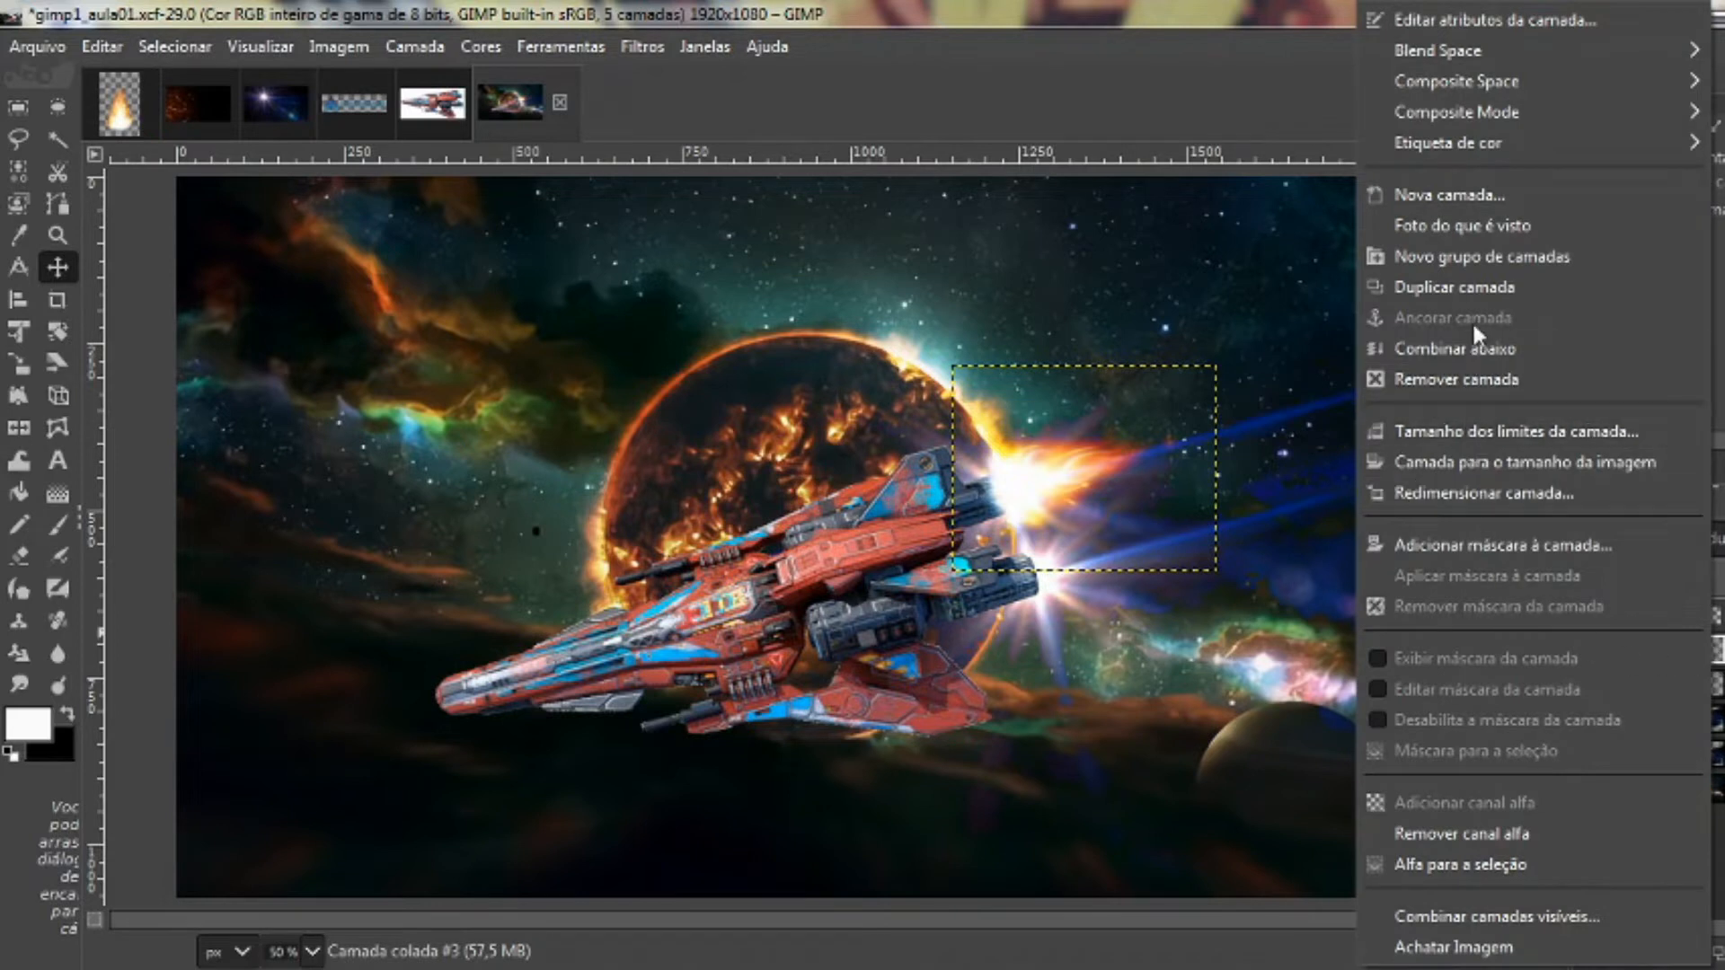
{"action": "left_click", "coordinate": [1486, 289]}
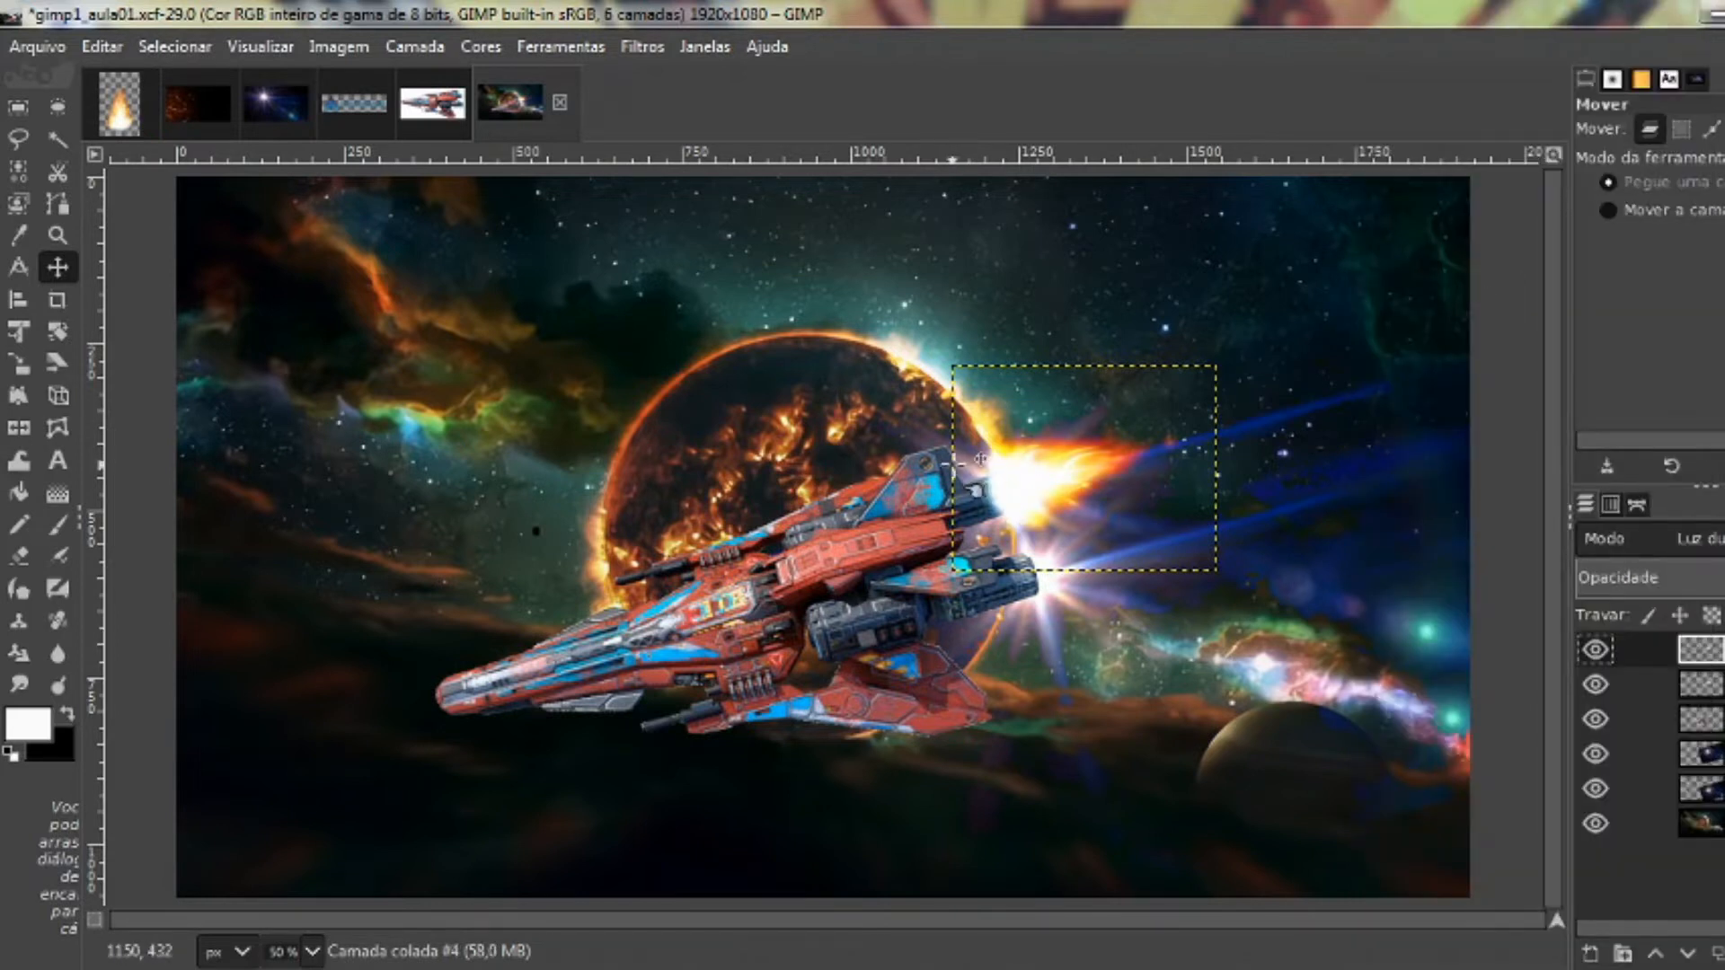
{"action": "left_click_drag", "start_coordinate": [1021, 489], "coordinate": [1052, 568]}
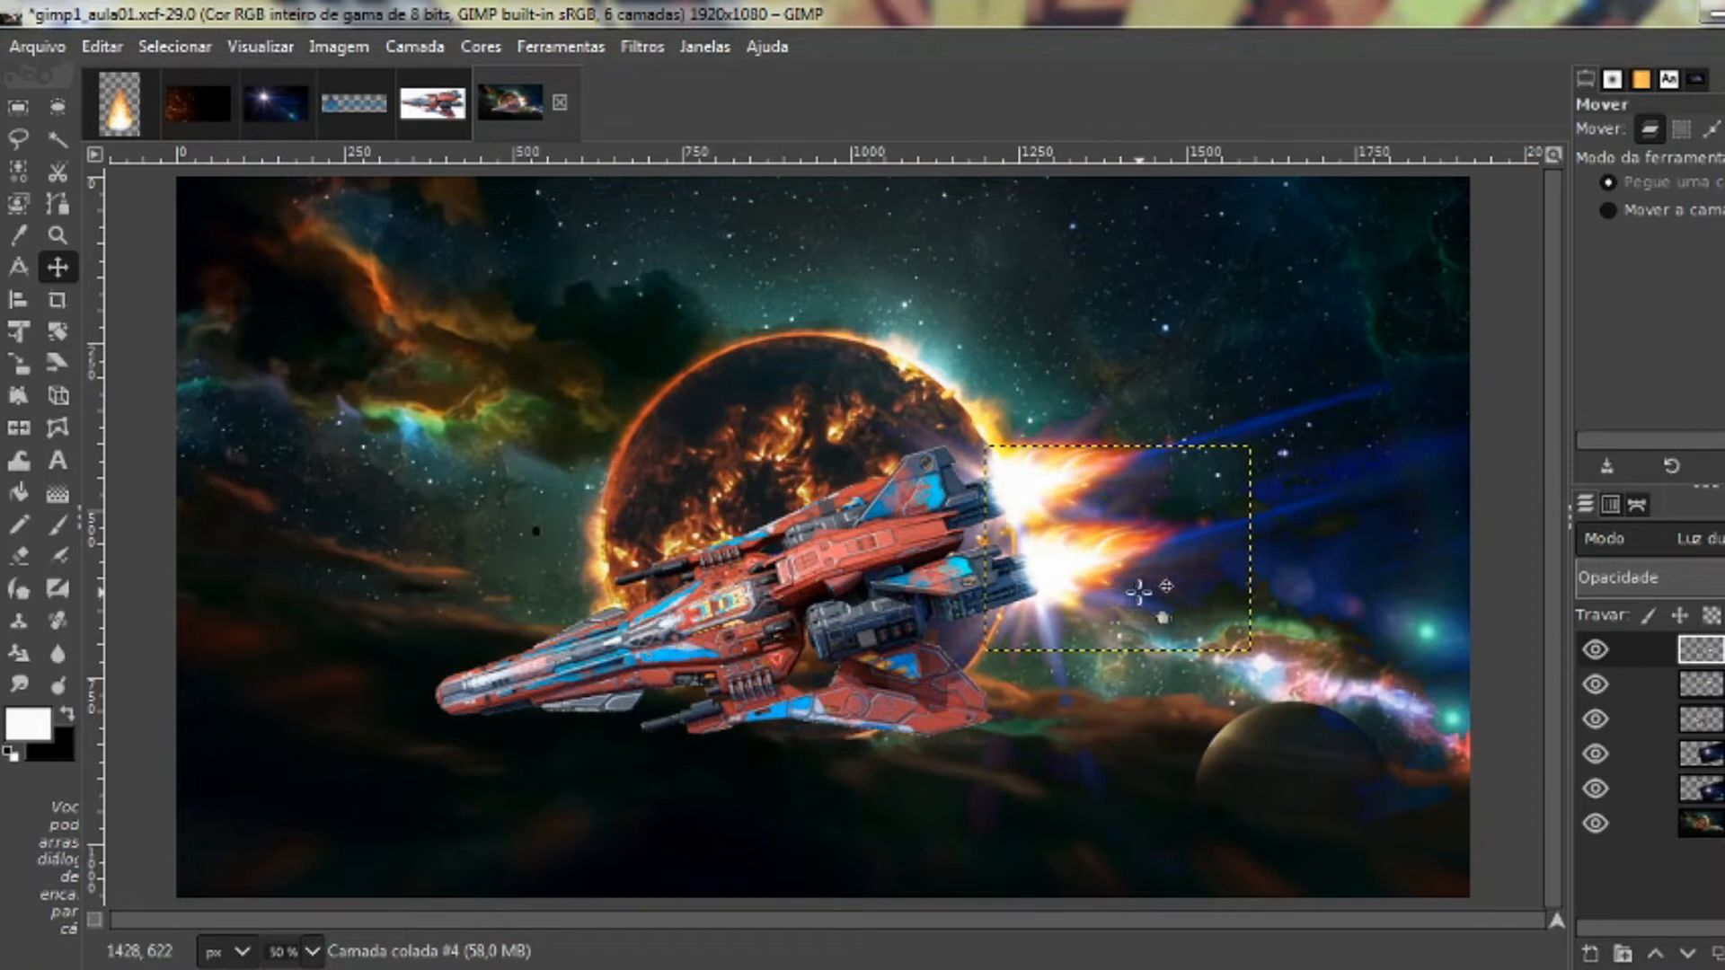
Enlarge the duplicated flame by about 11% and reposition its base against the lower rear engine
{"action": "key", "text": "shift"}
{"action": "key", "text": "shift+t"}
{"action": "left_click", "coordinate": [1182, 580]}
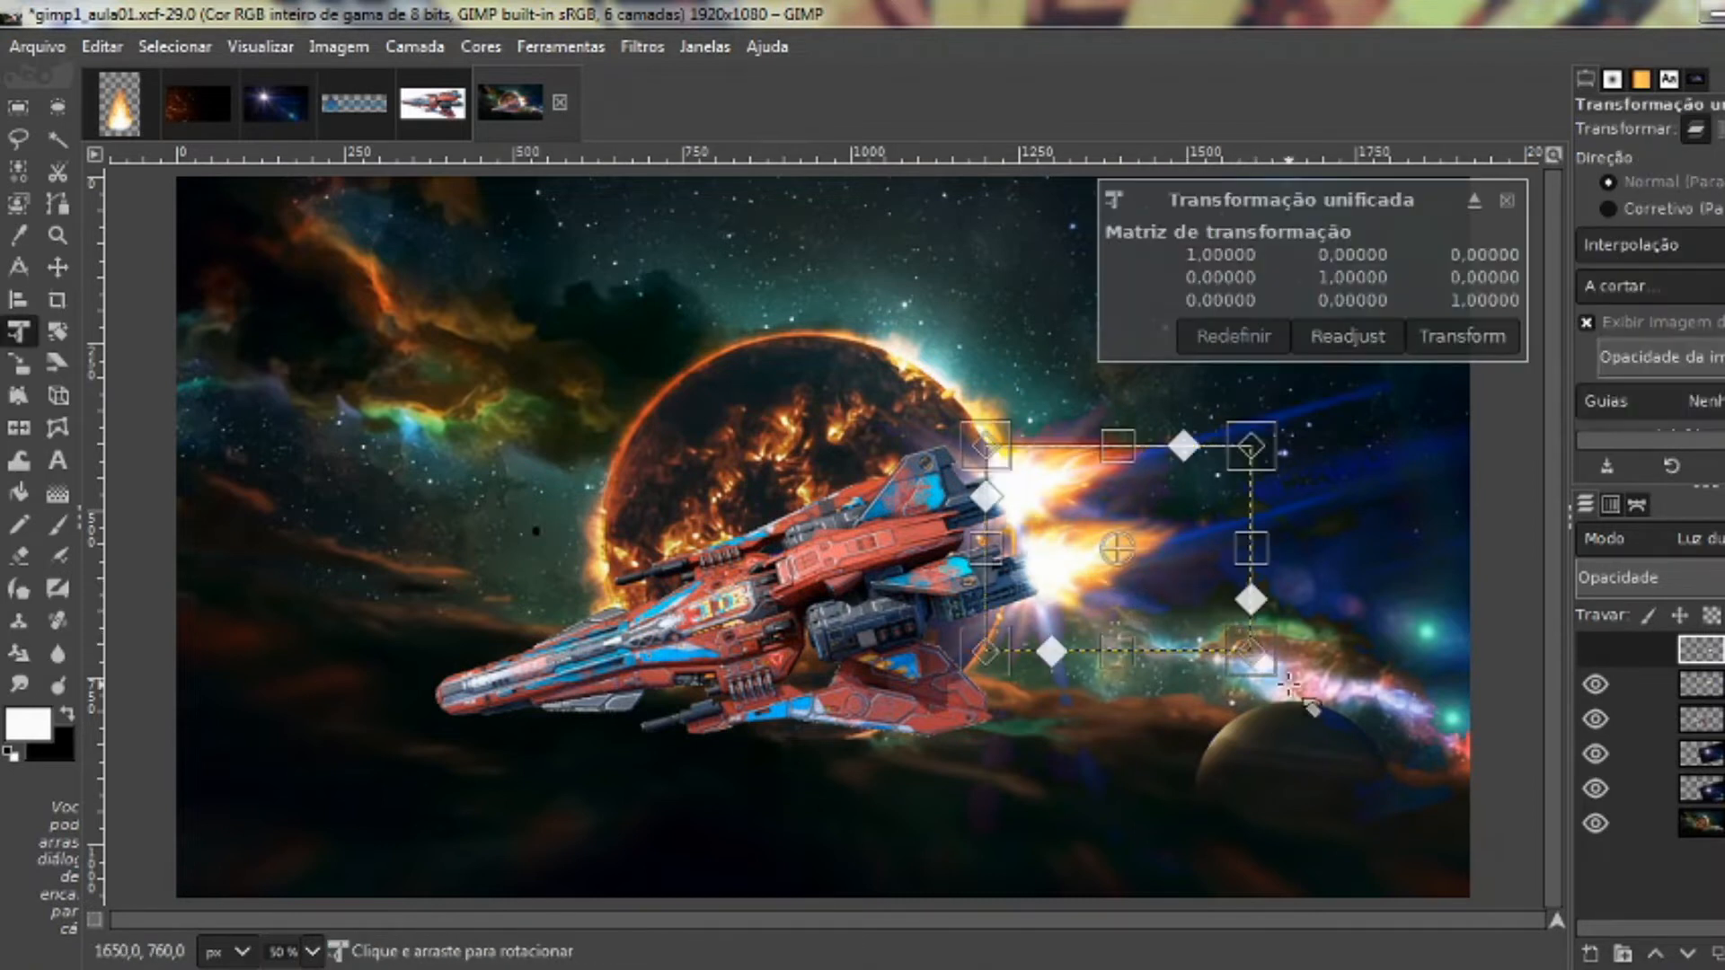
{"action": "left_click_drag", "start_coordinate": [1294, 697], "coordinate": [1323, 719]}
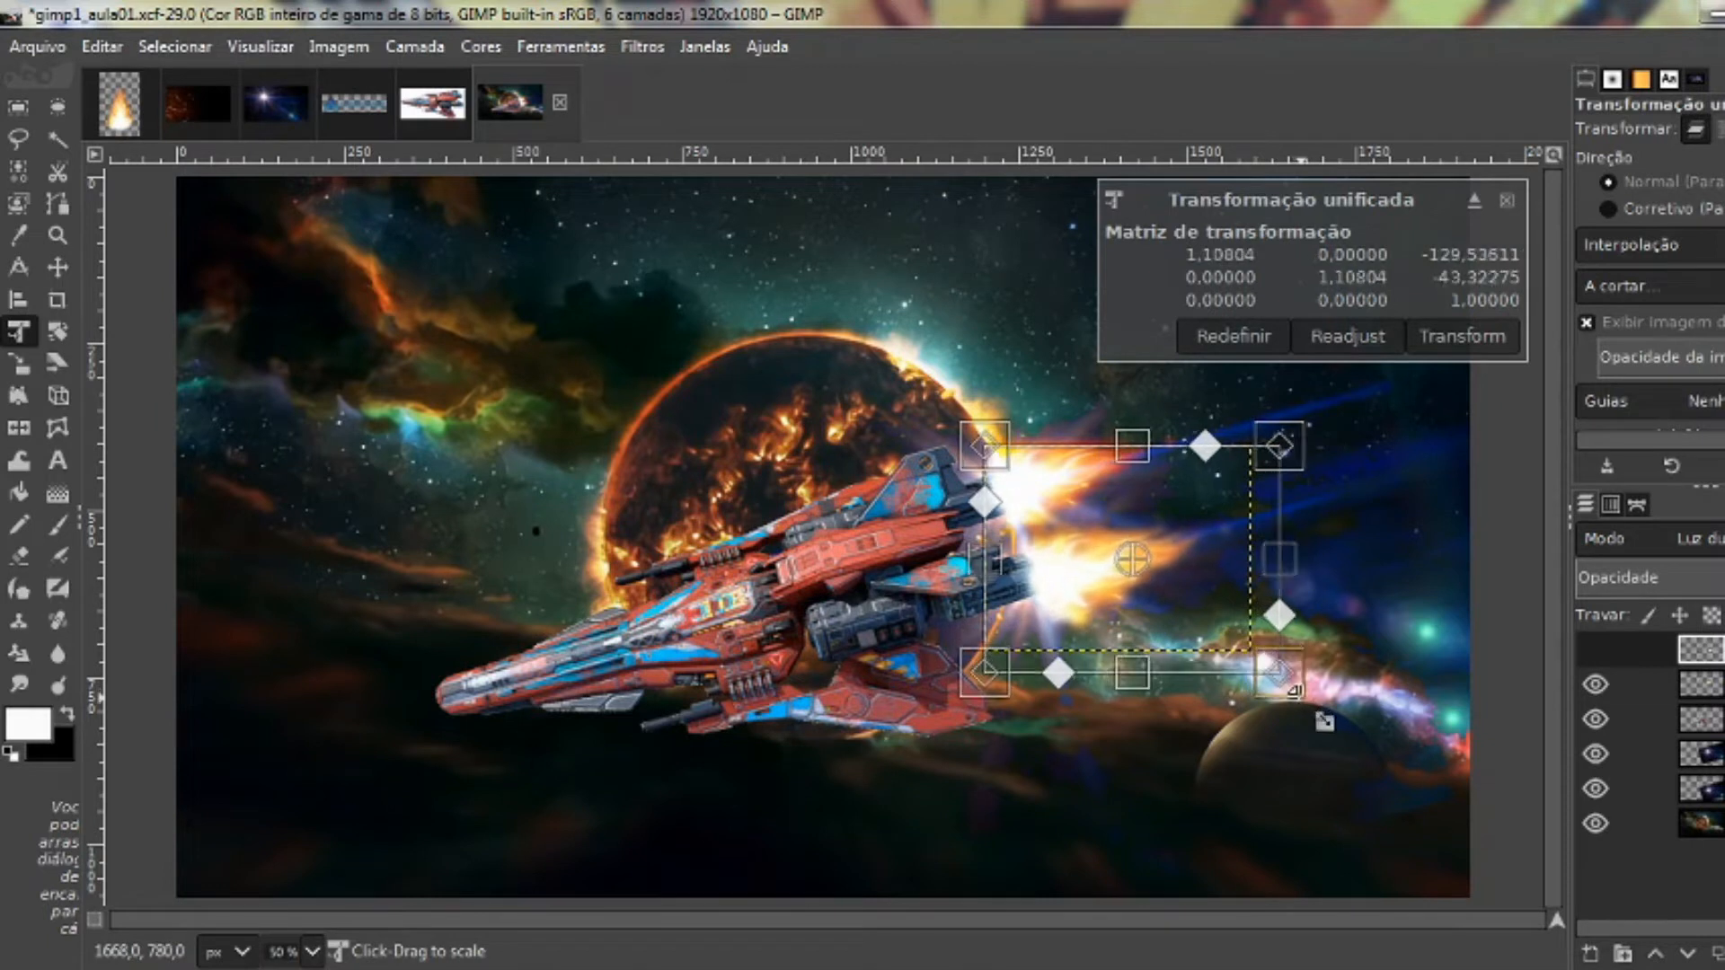
{"action": "left_click", "coordinate": [1457, 336]}
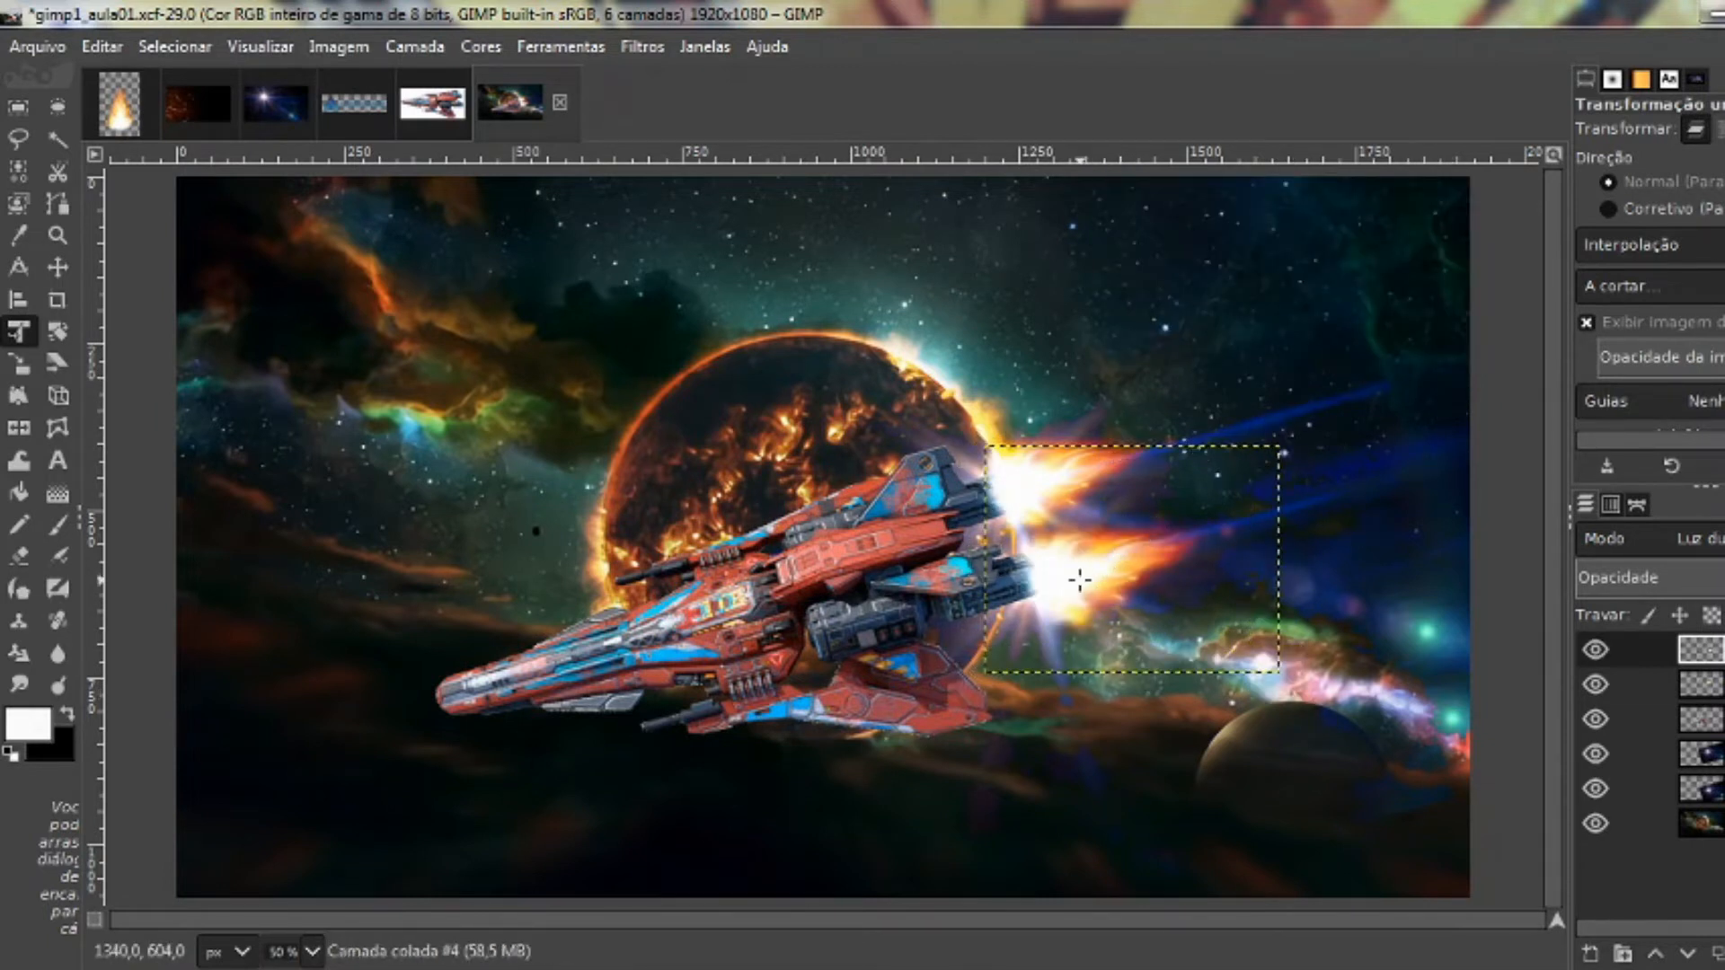
{"action": "left_click", "coordinate": [59, 268]}
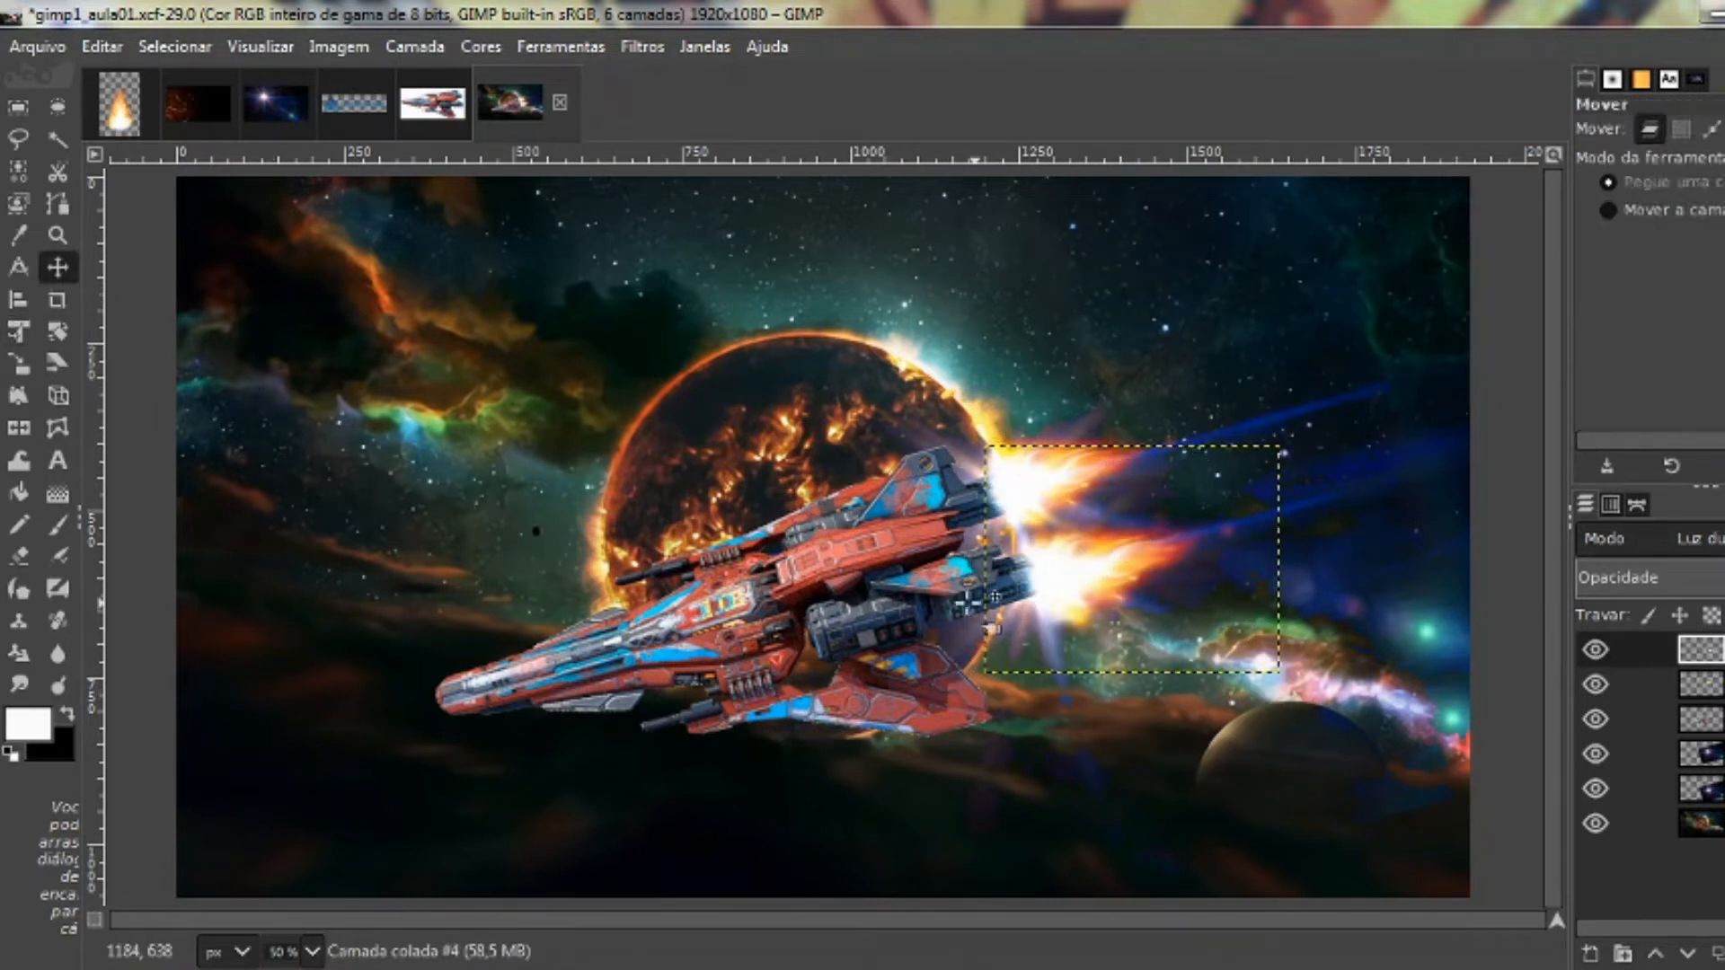
{"action": "mouse_move", "coordinate": [1063, 590]}
{"action": "left_mouse_down"}
{"action": "mouse_move", "coordinate": [1089, 566]}
{"action": "mouse_move", "coordinate": [1055, 575]}
{"action": "left_mouse_up"}
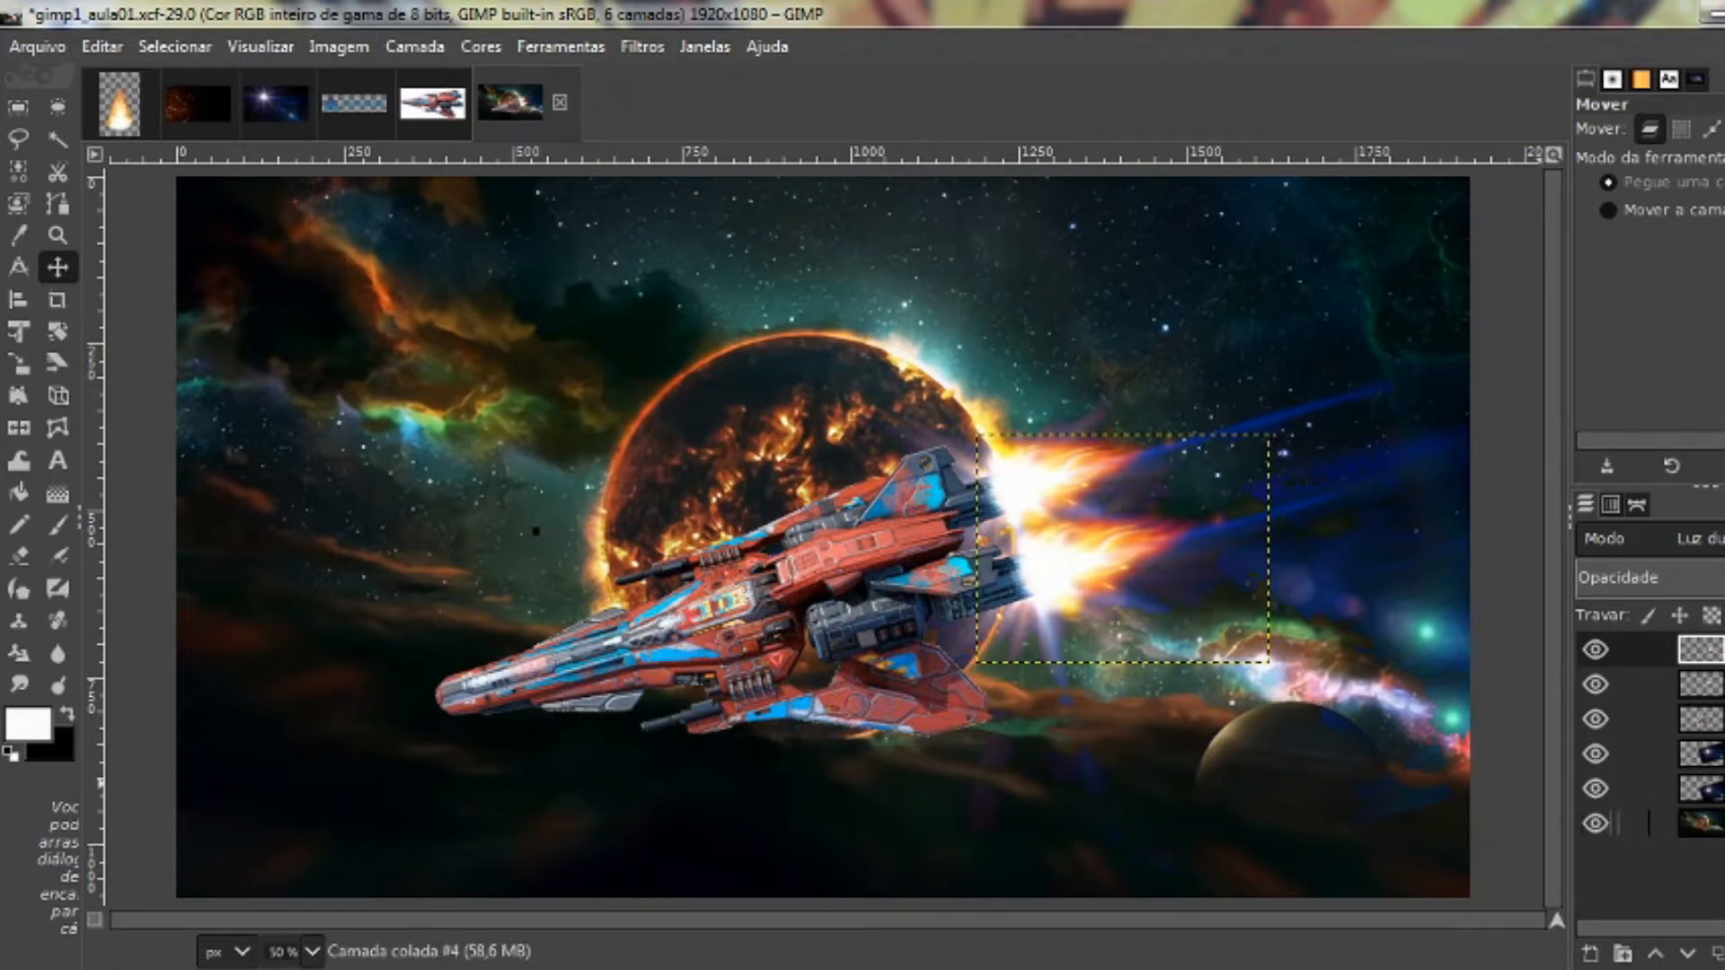
{"action": "left_click", "coordinate": [959, 486]}
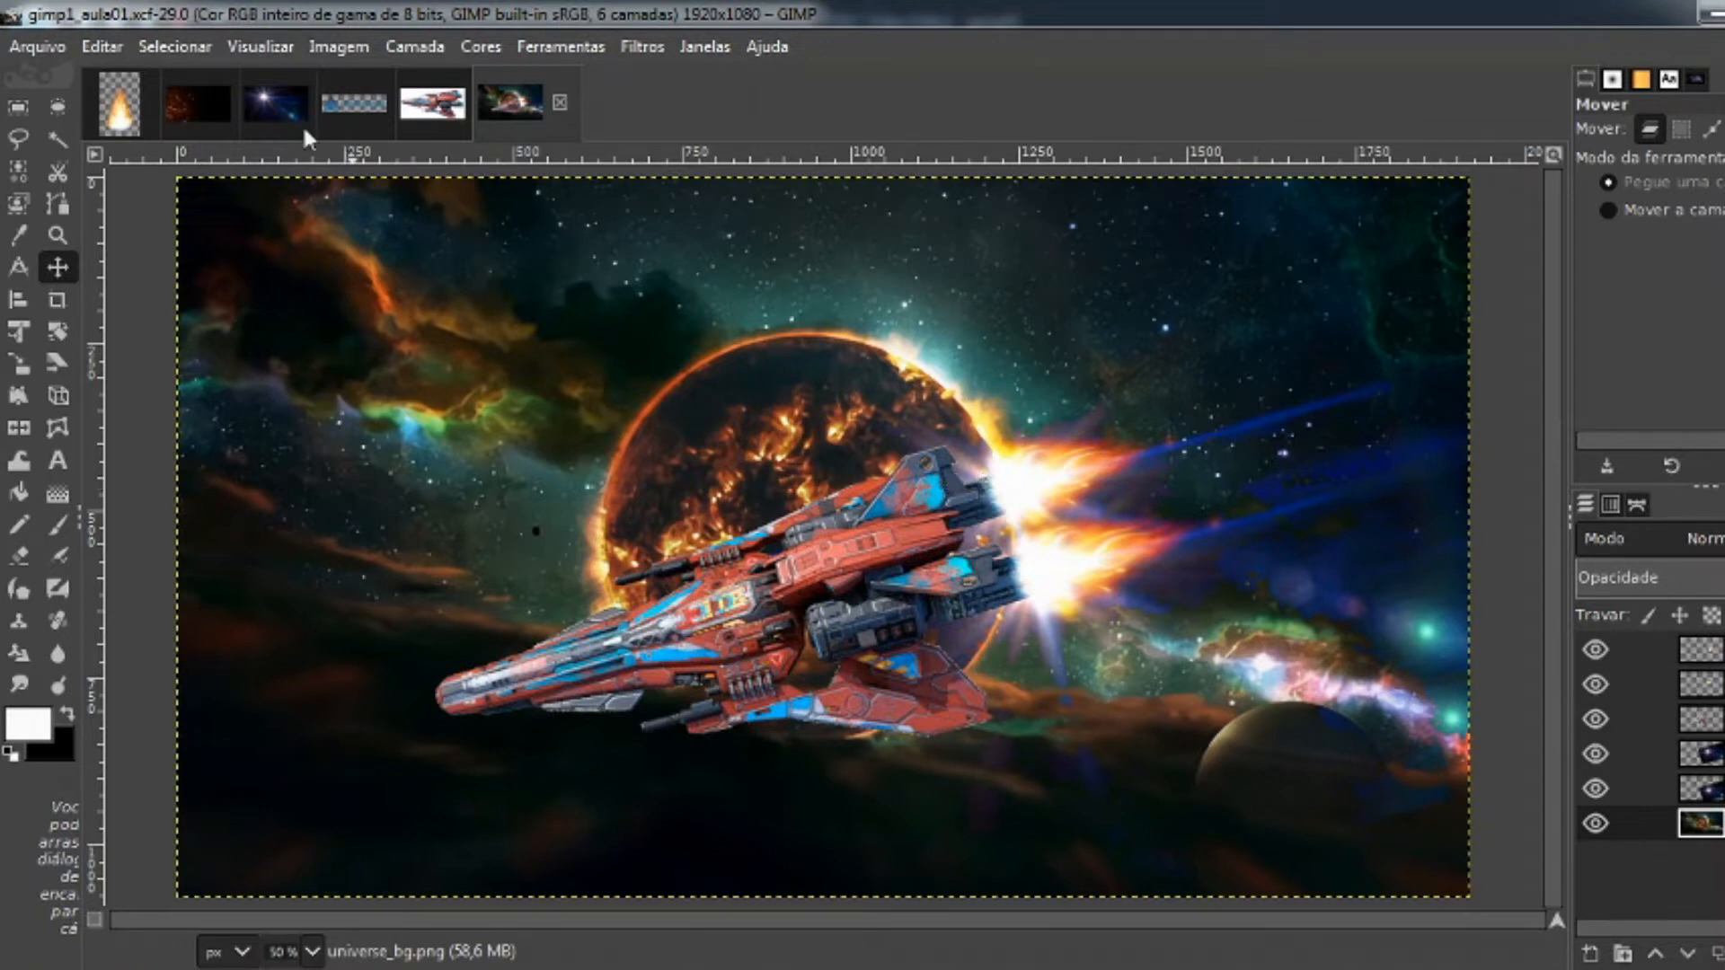
Select the entire fire_particles image and copy it
{"action": "left_click", "coordinate": [212, 104]}
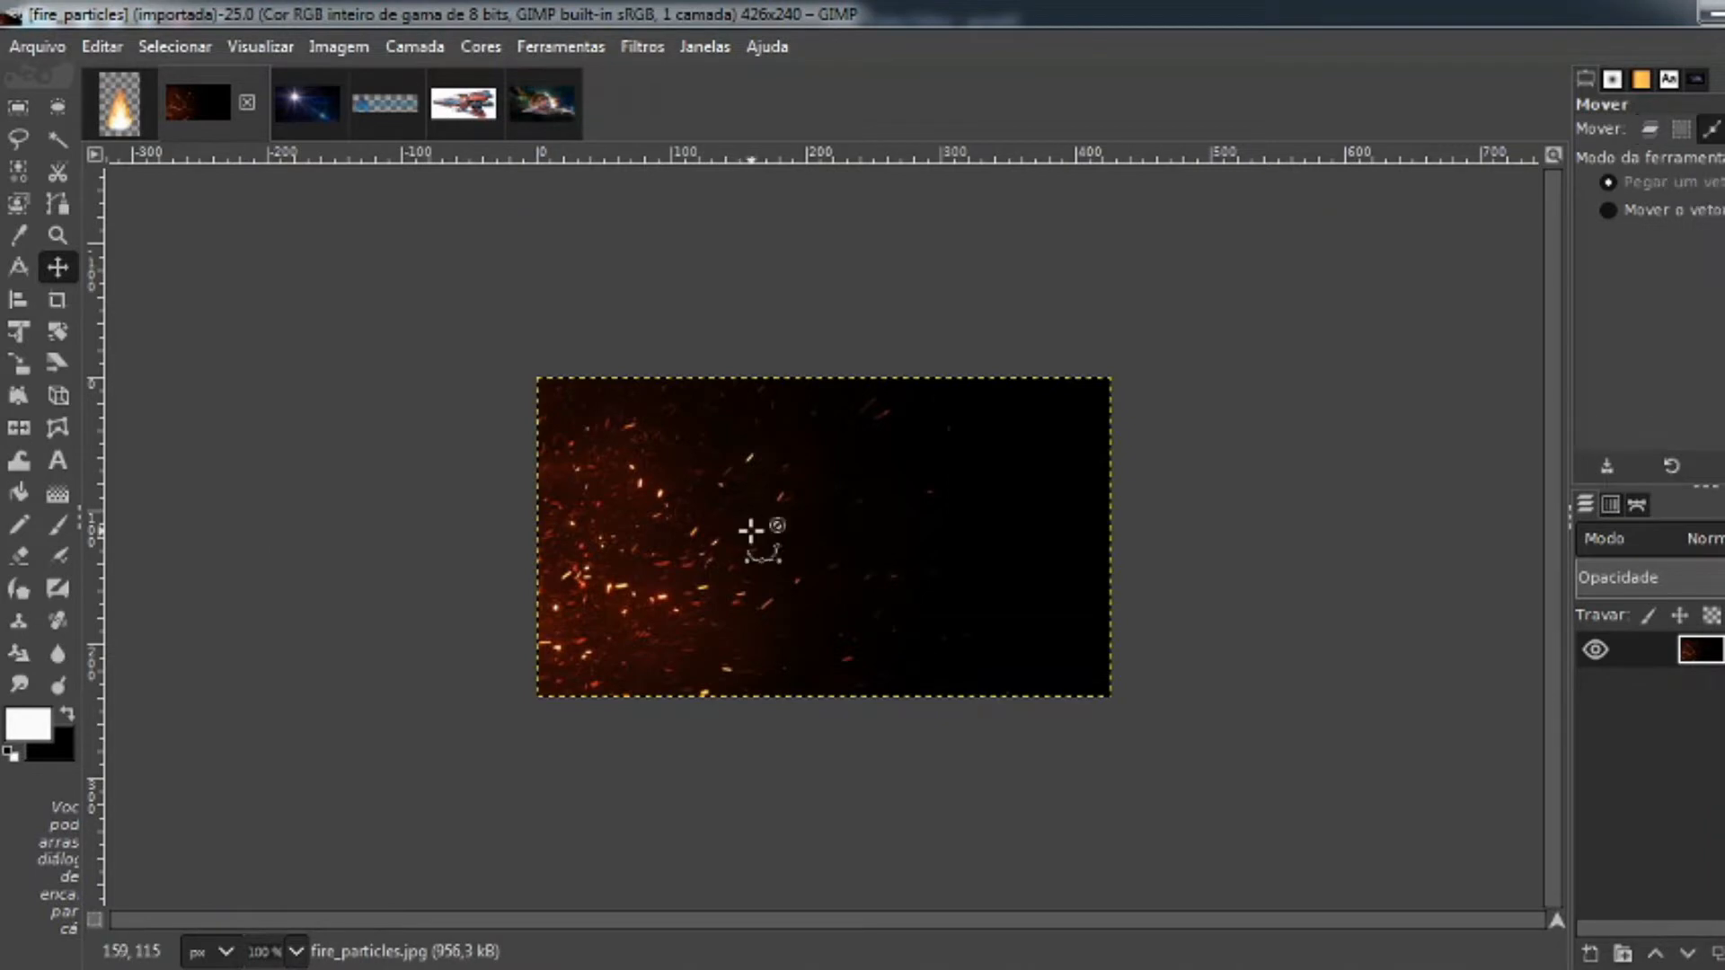
{"action": "key", "text": "2"}
{"action": "left_click_drag", "start_coordinate": [848, 522], "coordinate": [768, 500]}
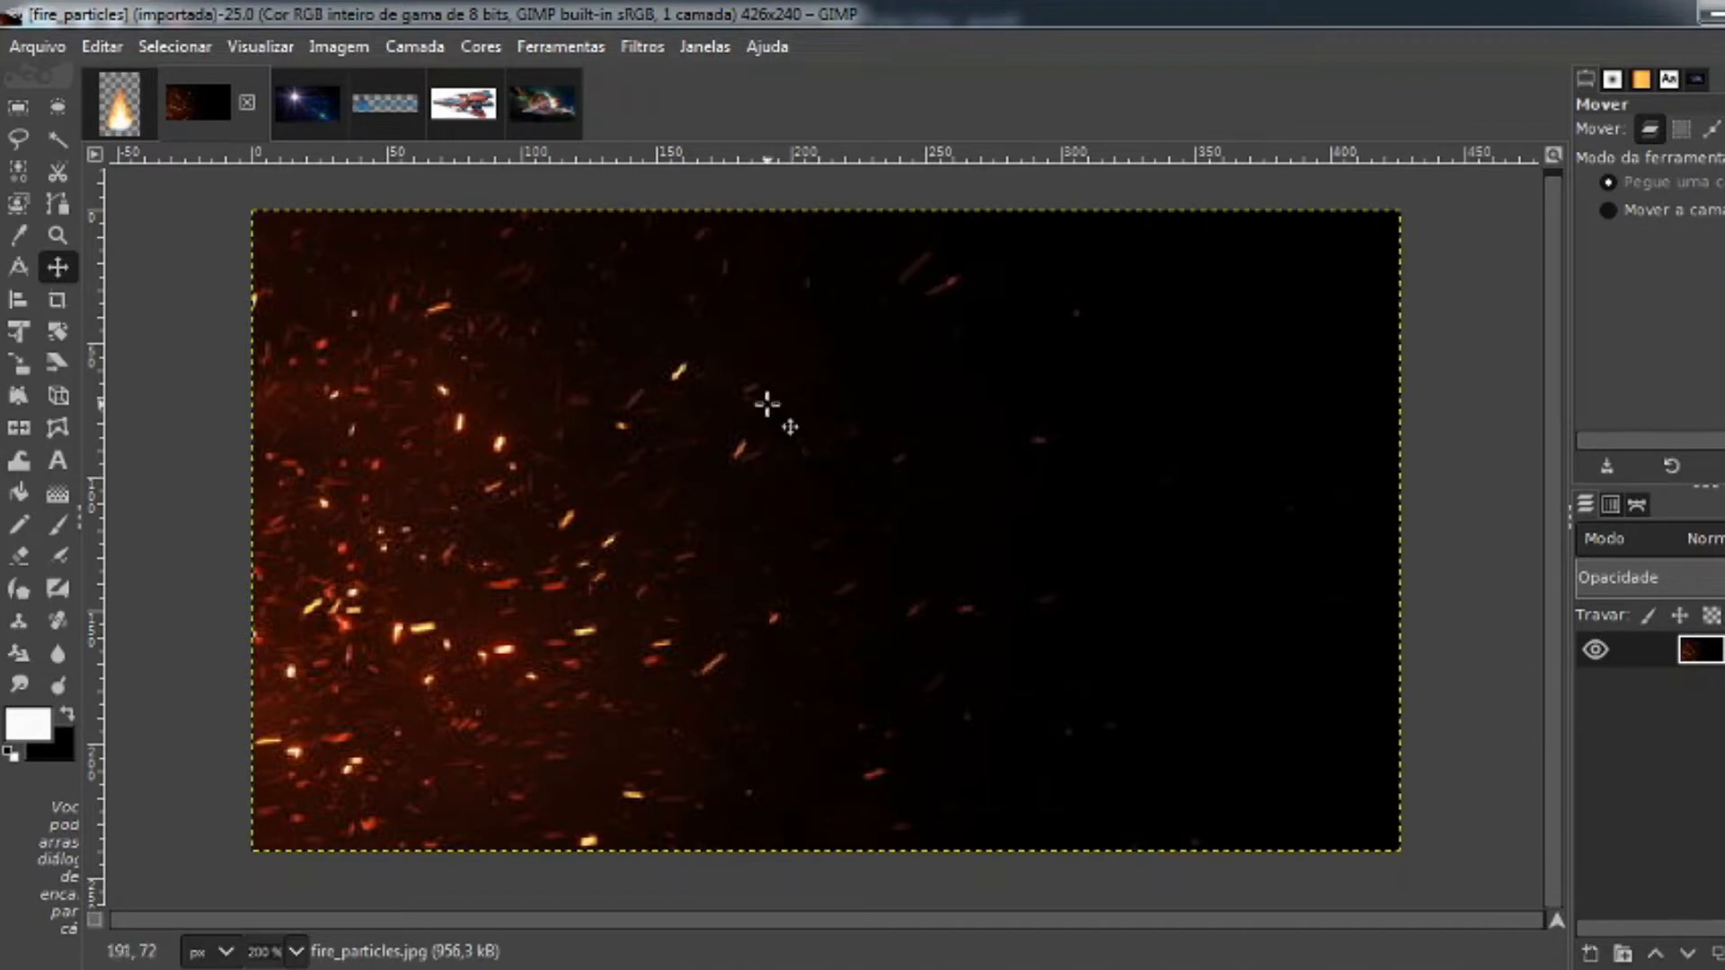
{"action": "left_click_drag", "start_coordinate": [766, 400], "coordinate": [760, 412]}
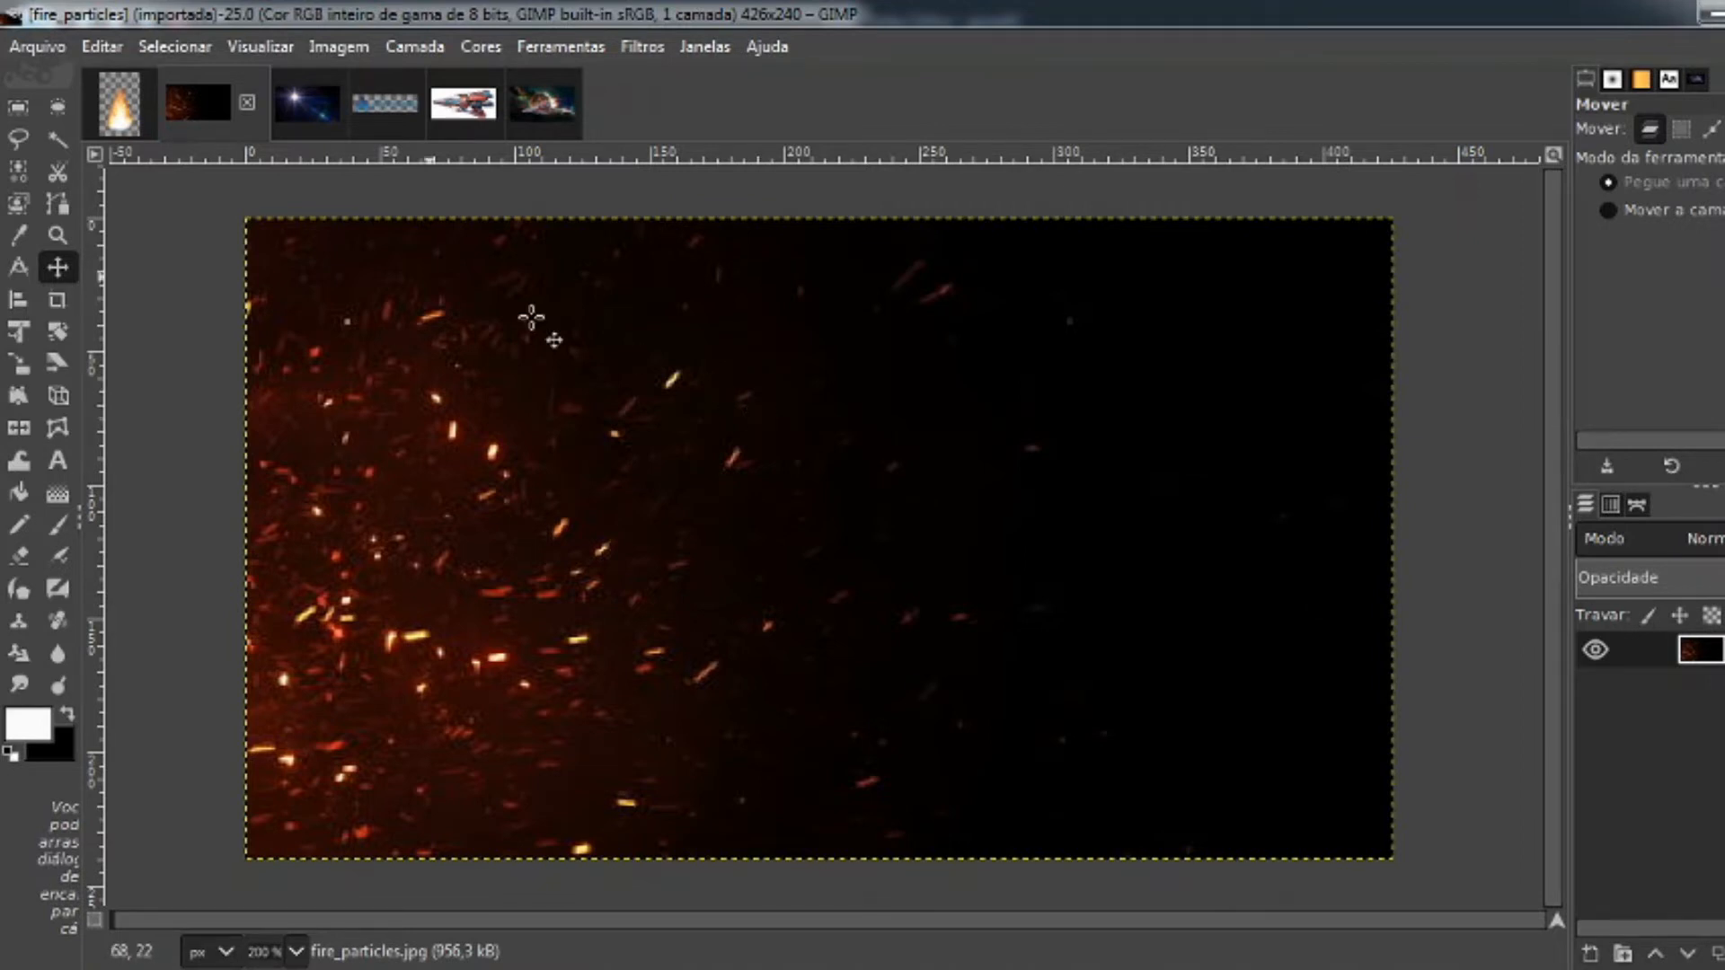
{"action": "left_click", "coordinate": [18, 106]}
{"action": "left_click_drag", "start_coordinate": [217, 202], "coordinate": [1419, 878]}
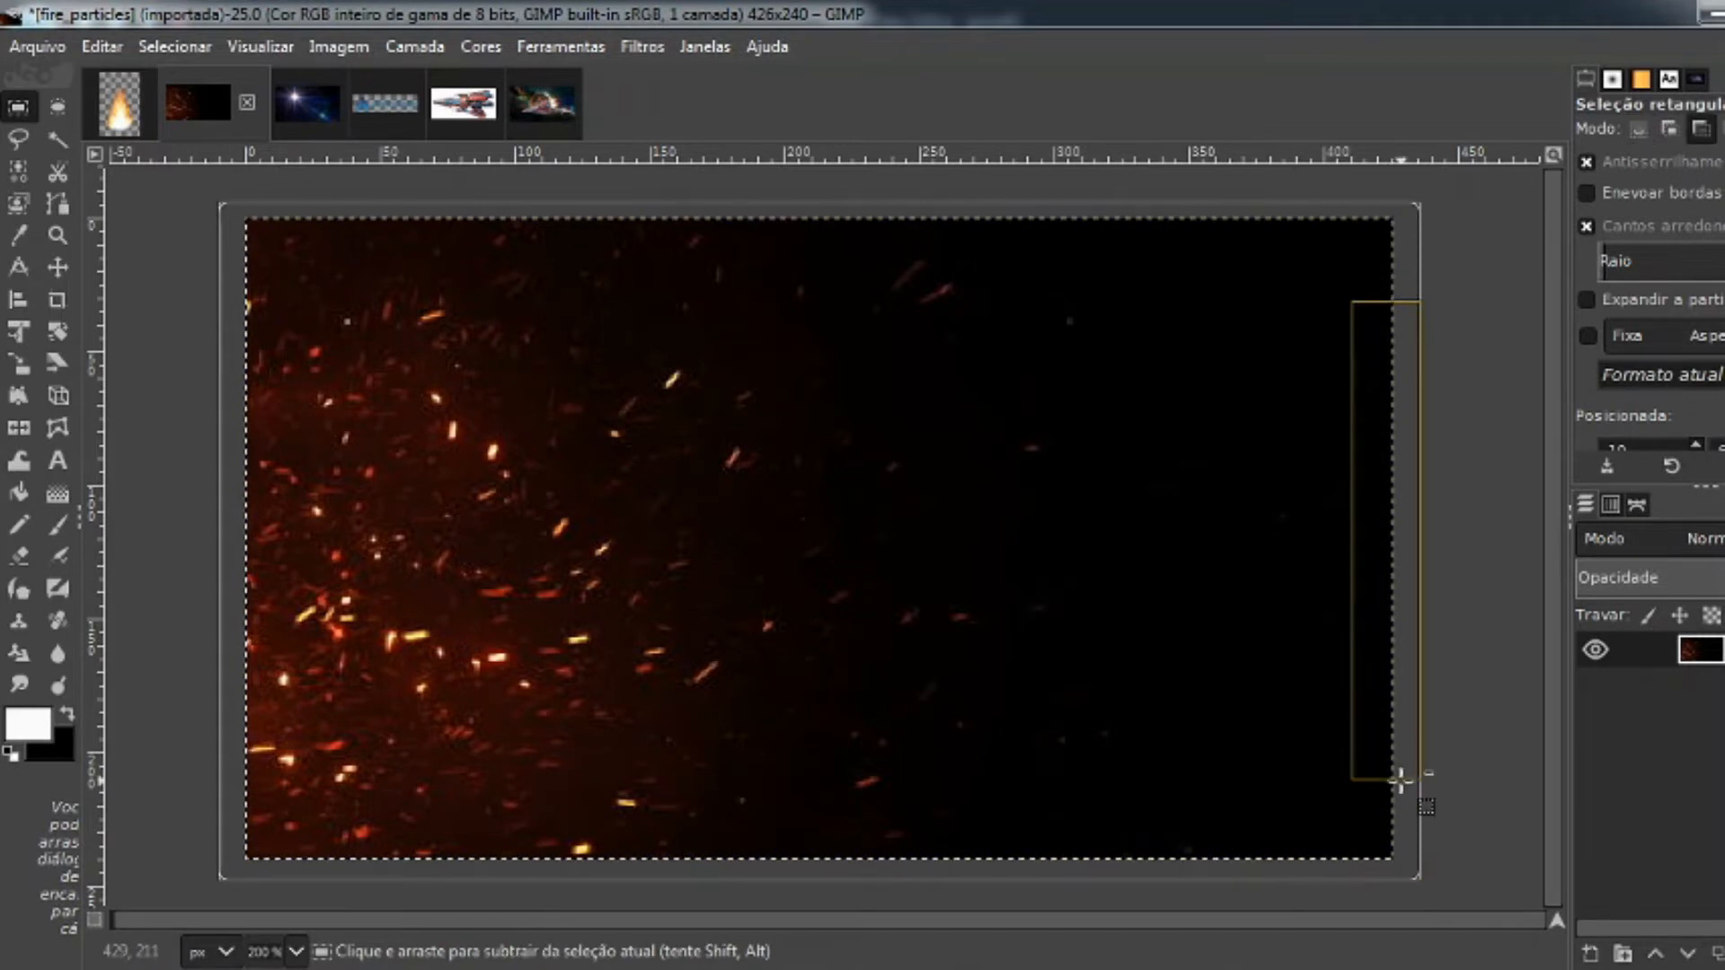
{"action": "key", "text": "ctrl+c"}
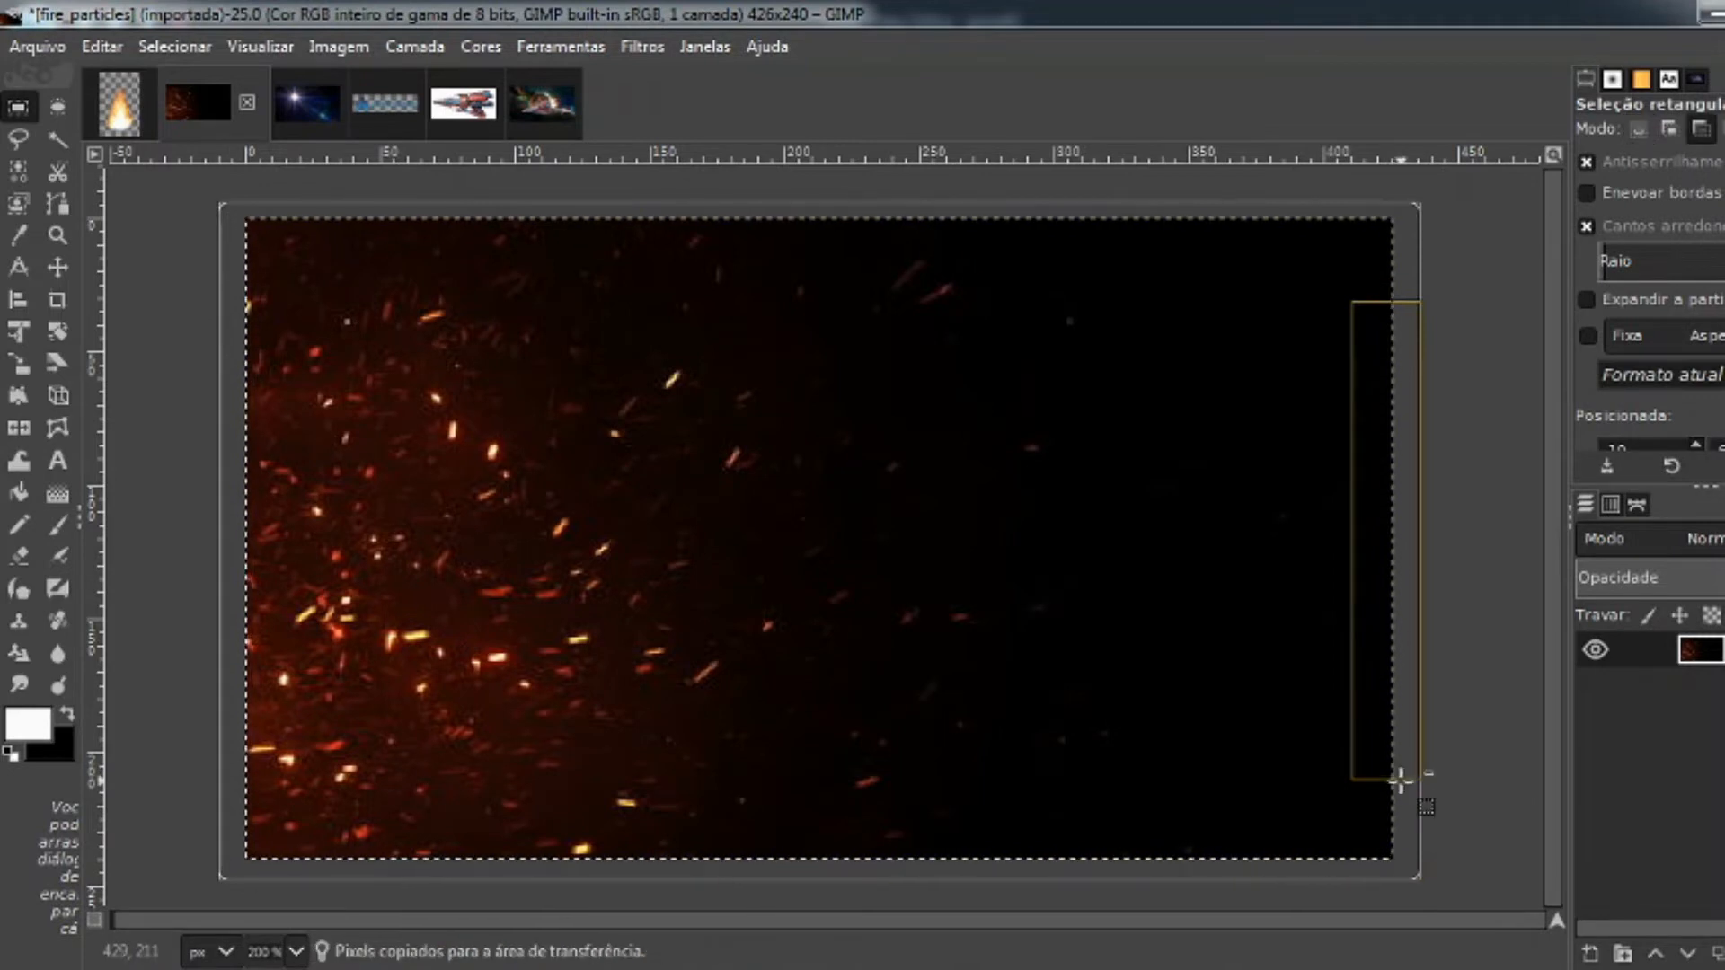
Paste the particles into the spaceship composition as a new layer and raise it to the top of the layer stack
{"action": "left_click", "coordinate": [537, 108]}
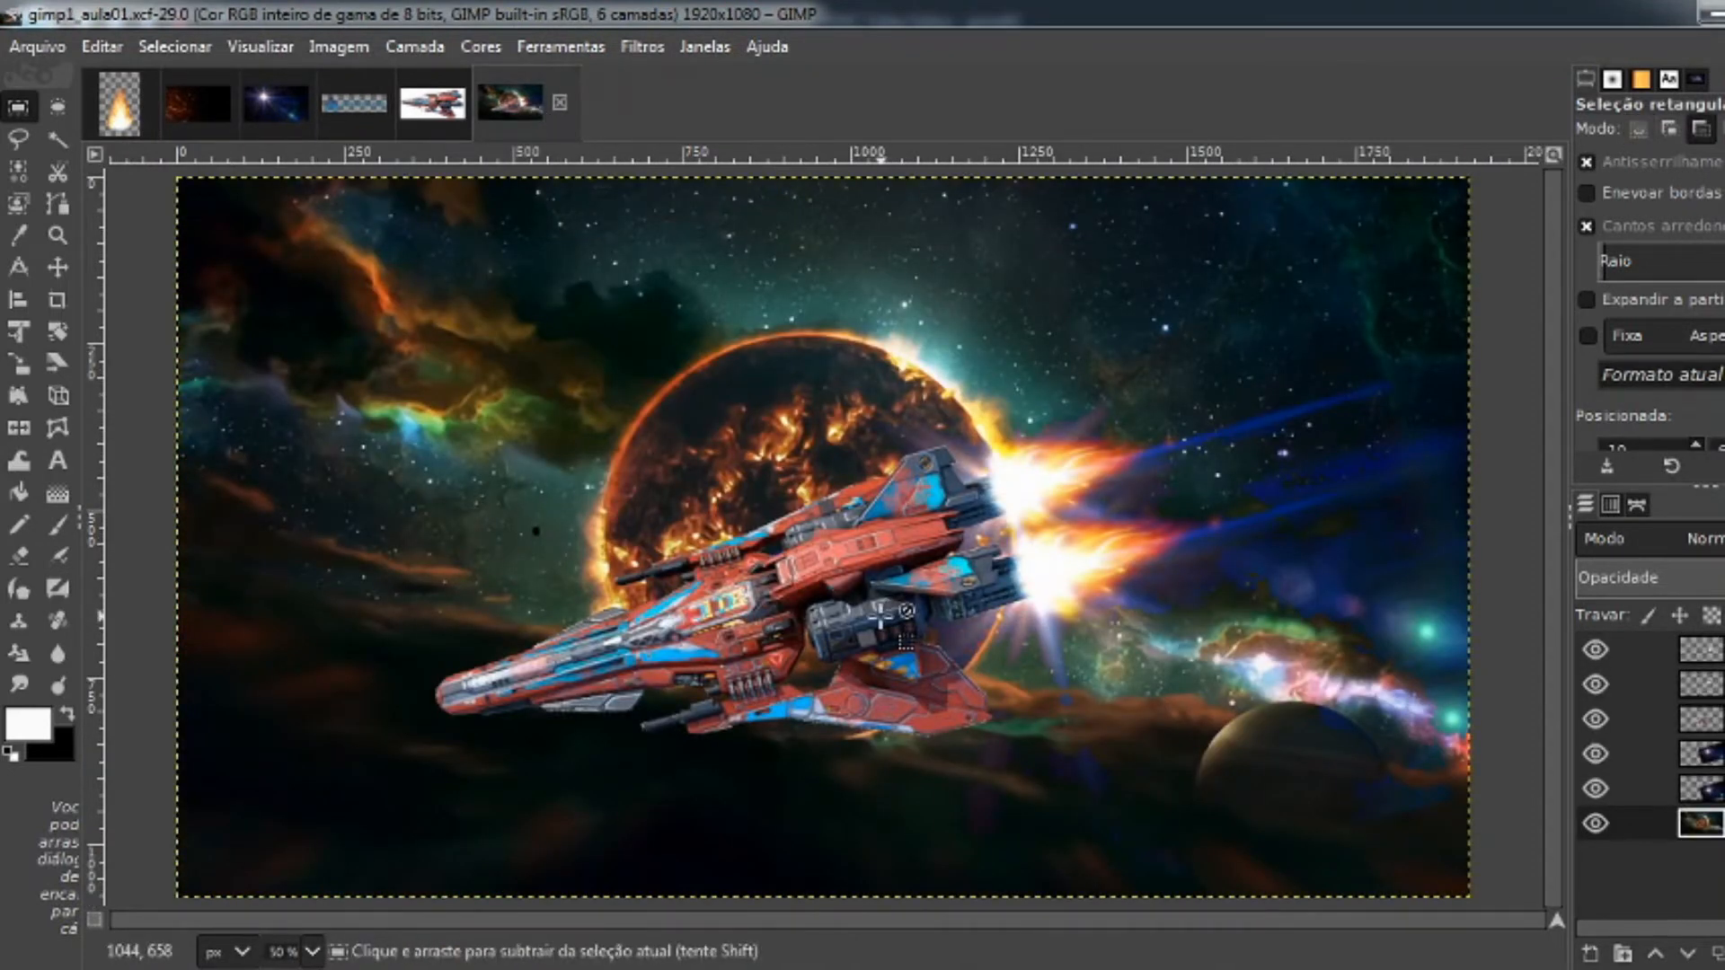
{"action": "key", "text": "ctrl+v"}
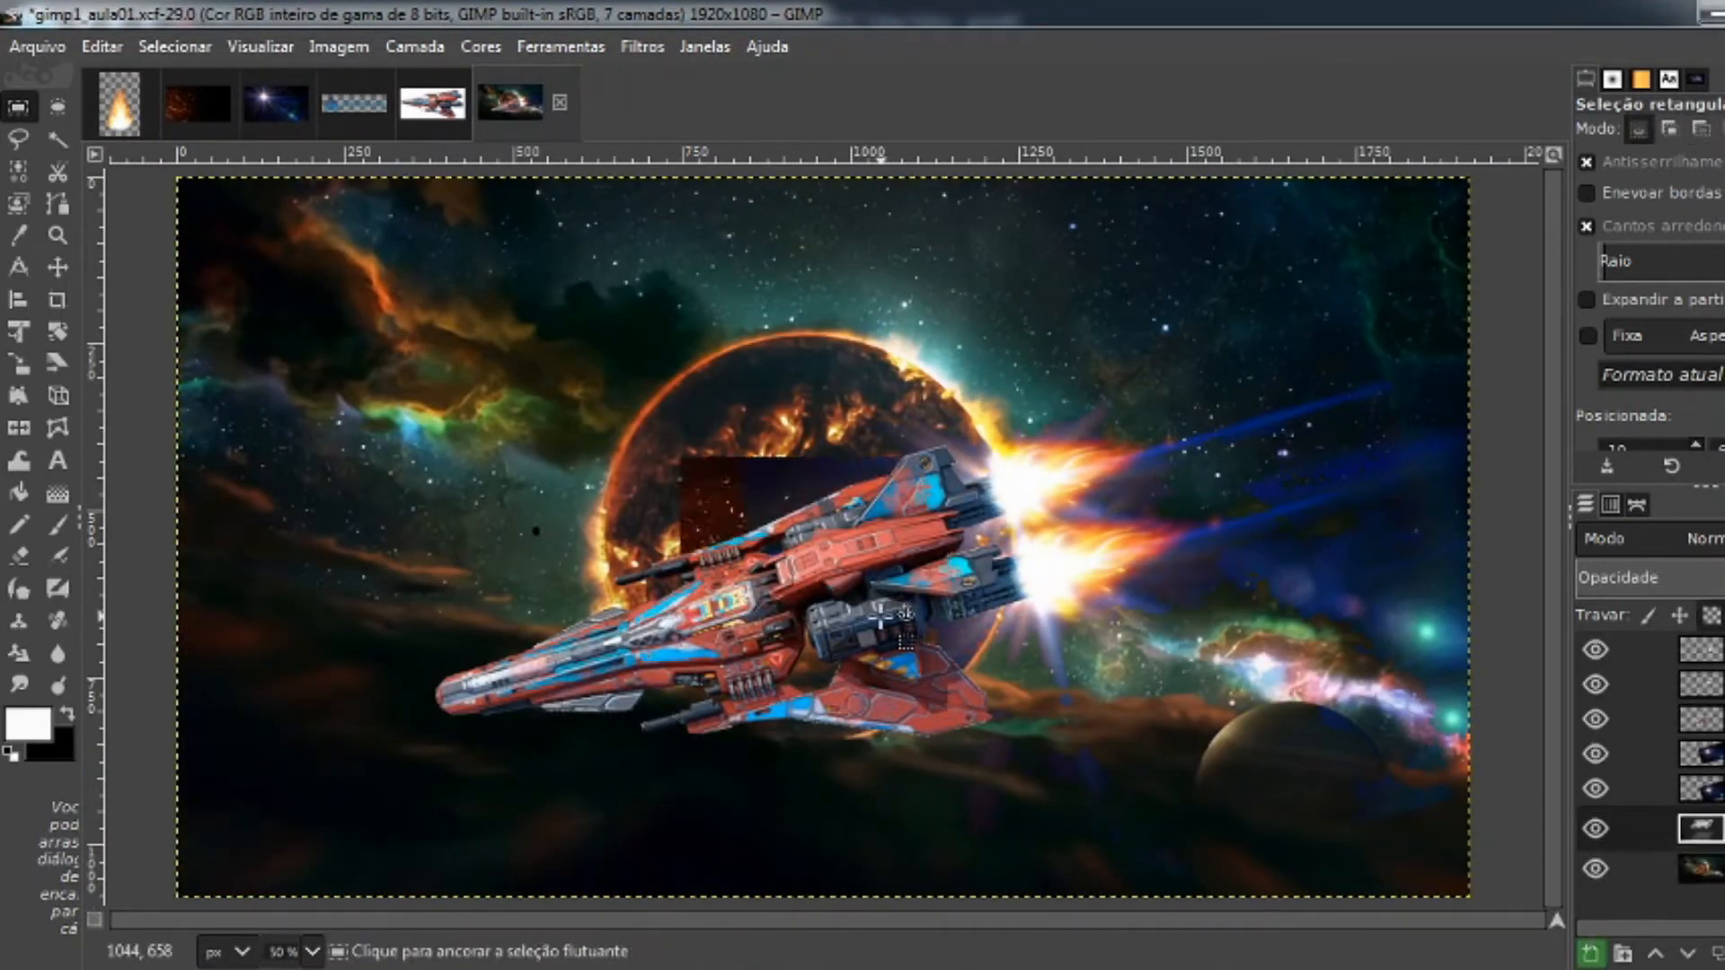
{"action": "left_click", "coordinate": [1591, 953]}
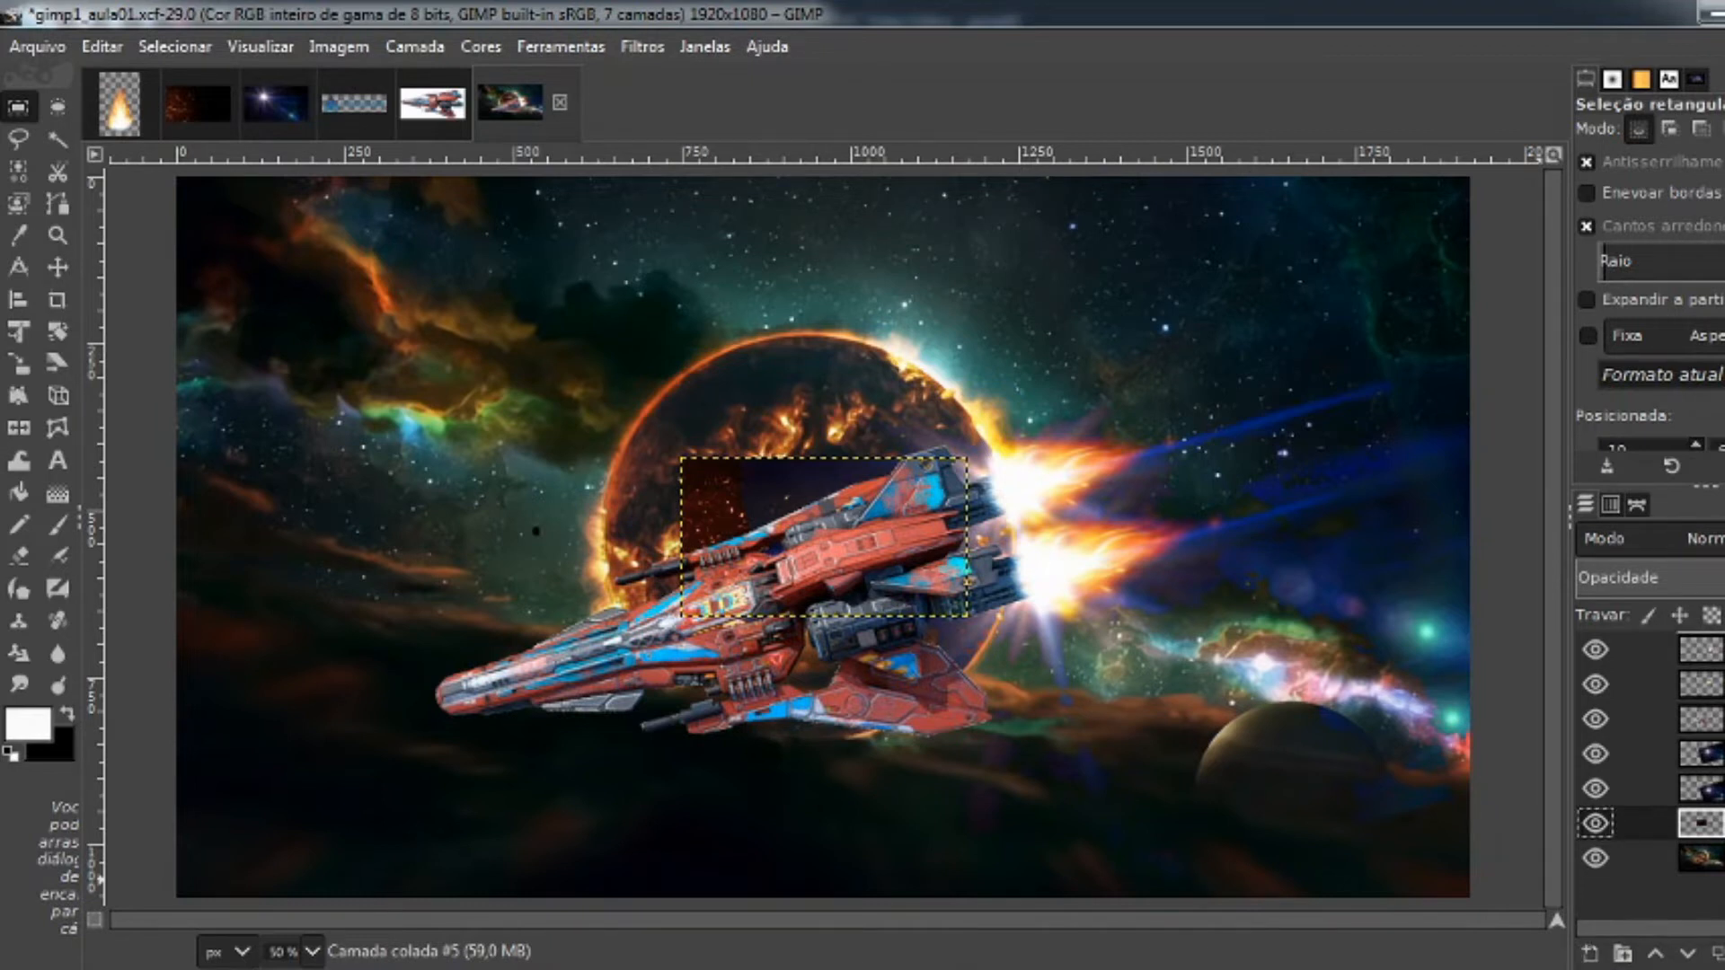
{"action": "left_click_drag", "start_coordinate": [1700, 823], "coordinate": [1719, 661]}
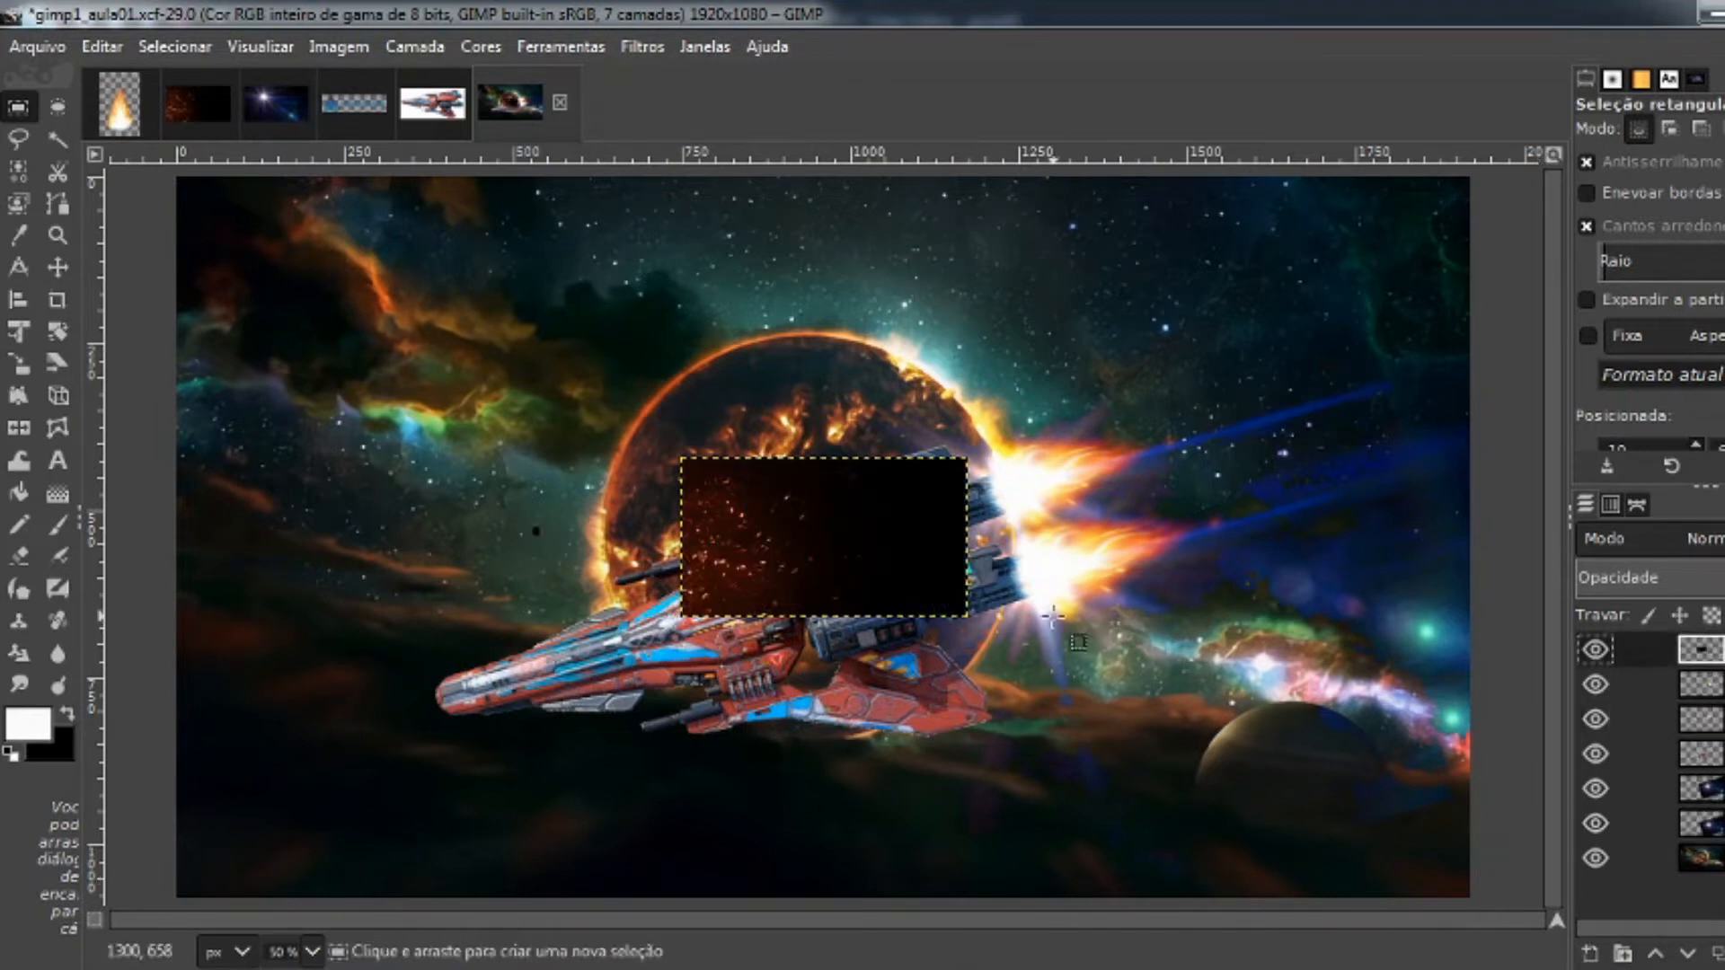
{"action": "scroll", "coordinate": [1033, 615], "scroll_direction": "down", "scroll_amount": 1}
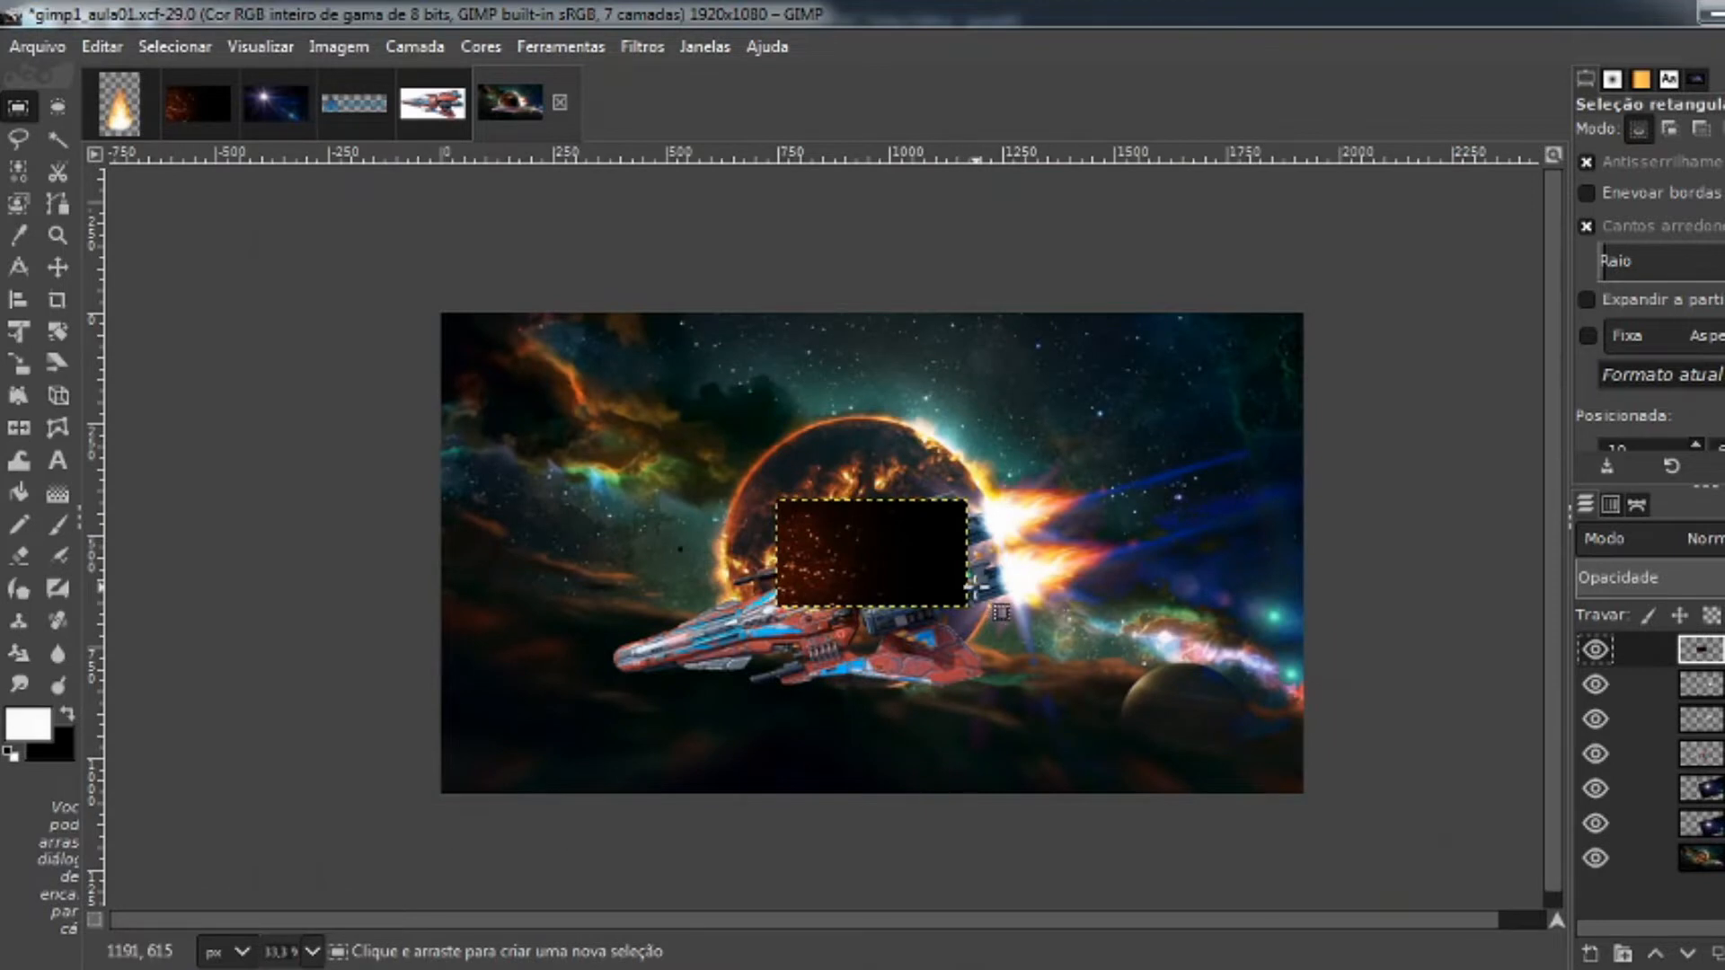
{"action": "mouse_move", "coordinate": [974, 587]}
{"action": "left_mouse_down"}
{"action": "mouse_move", "coordinate": [875, 605]}
{"action": "mouse_move", "coordinate": [1001, 585]}
{"action": "left_mouse_up"}
{"action": "scroll", "coordinate": [1001, 585], "scroll_direction": "up", "scroll_amount": 1}
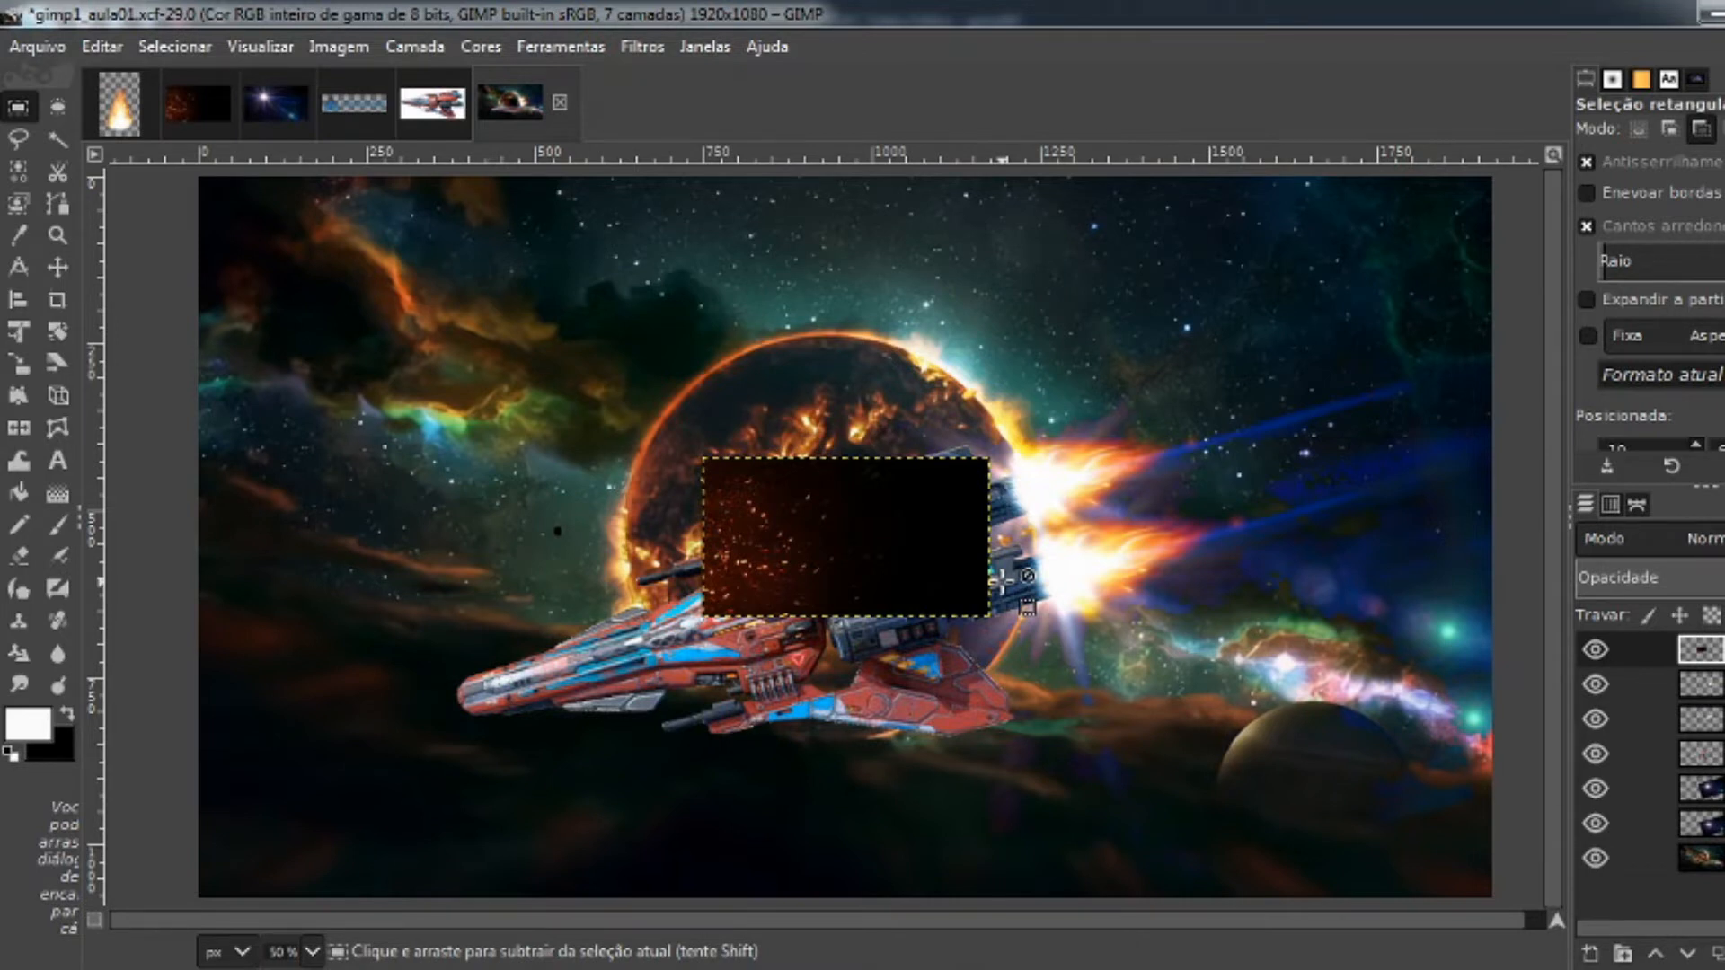
{"action": "scroll", "coordinate": [1002, 582], "scroll_direction": "down", "scroll_amount": 3}
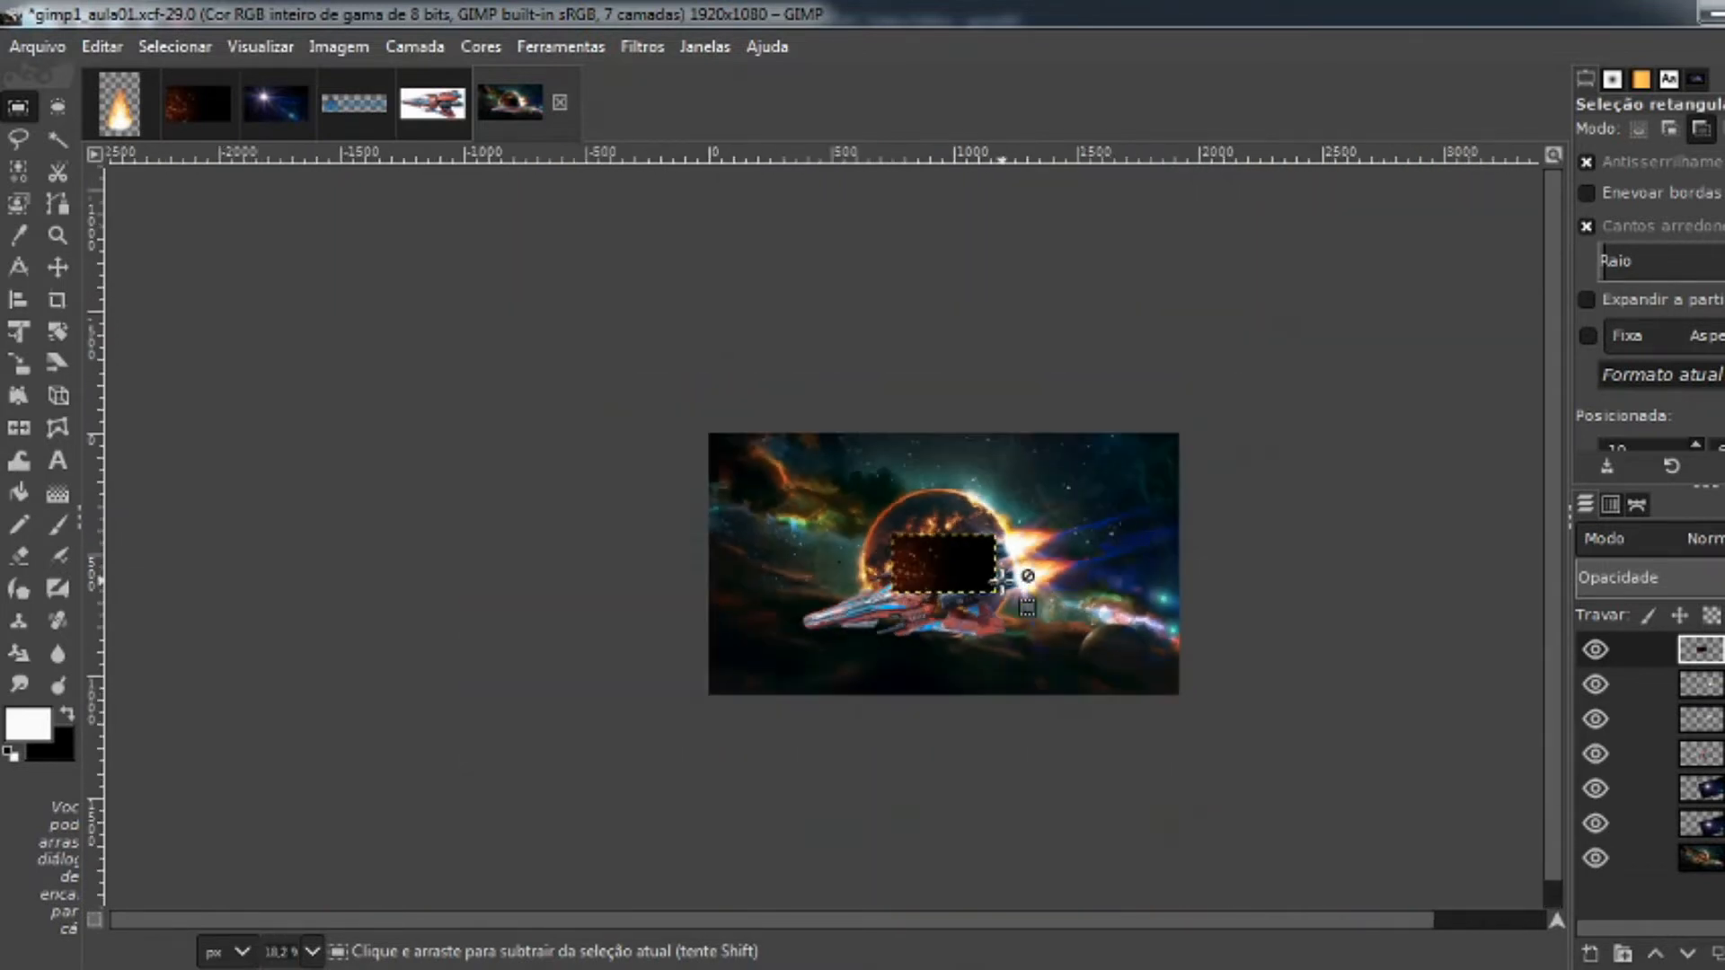
{"action": "scroll", "coordinate": [1002, 582], "scroll_direction": "up", "scroll_amount": 3}
{"action": "scroll", "coordinate": [1002, 582], "scroll_direction": "down", "scroll_amount": 1}
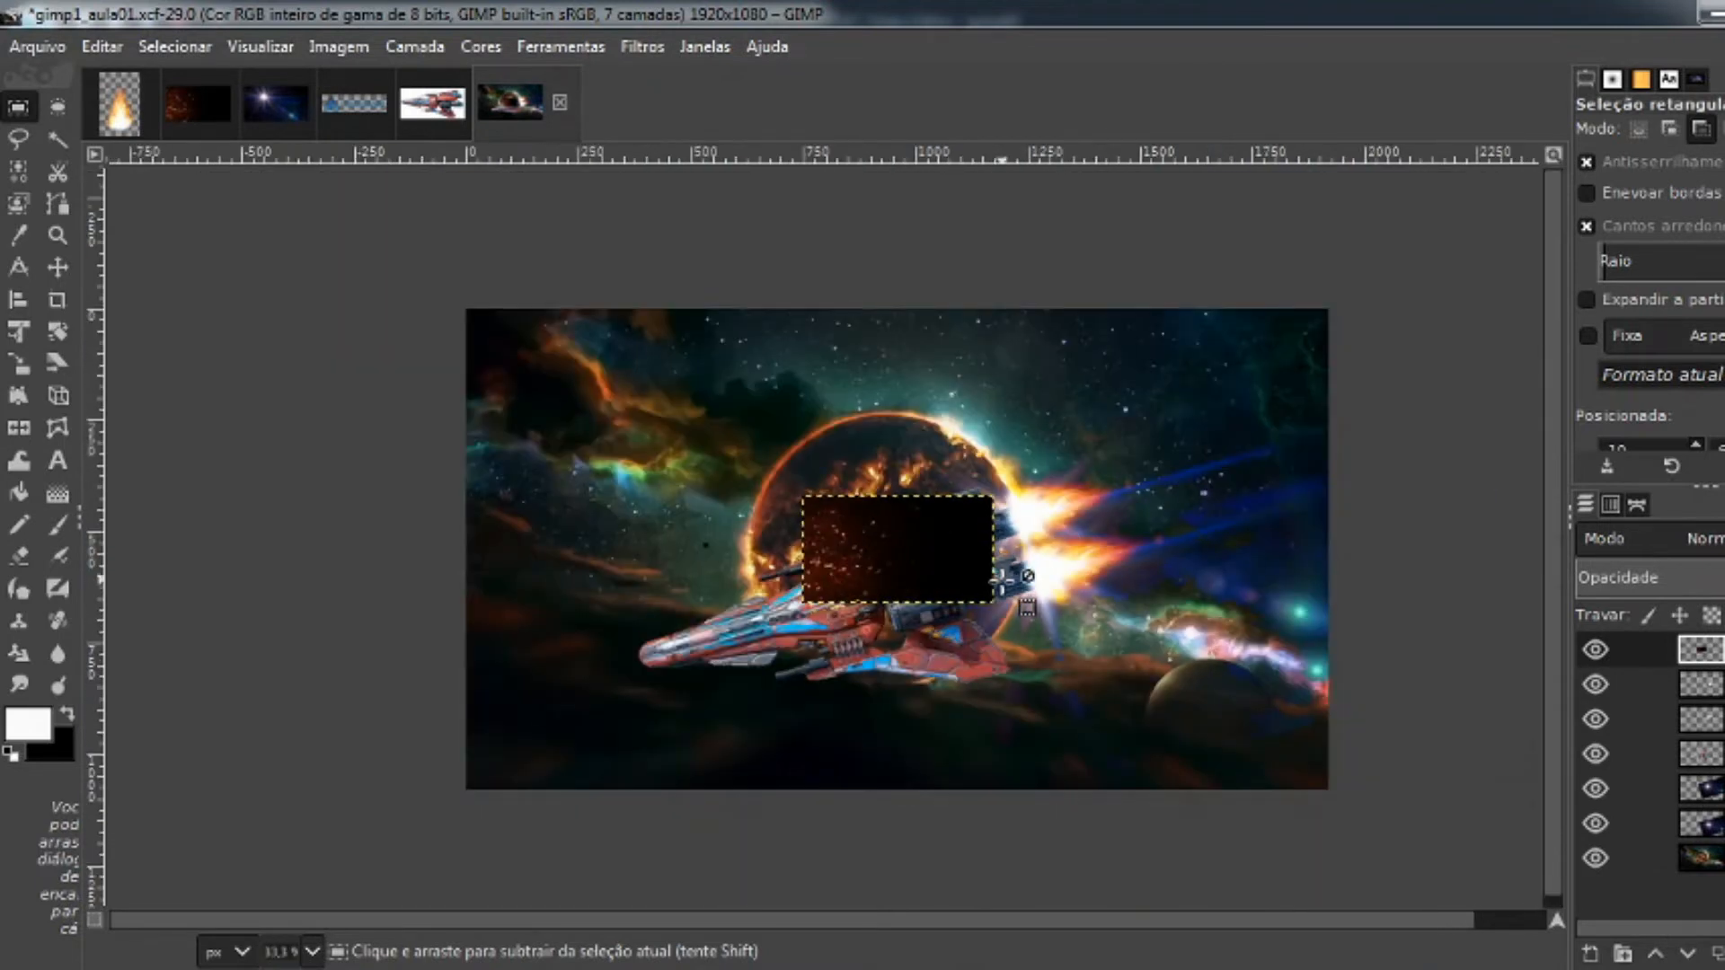
Scale the pasted particles layer to about 290% of its height and stretch it horizontally to about 615% of its width with Unified Transform
{"action": "left_click_drag", "start_coordinate": [1047, 566], "coordinate": [960, 614]}
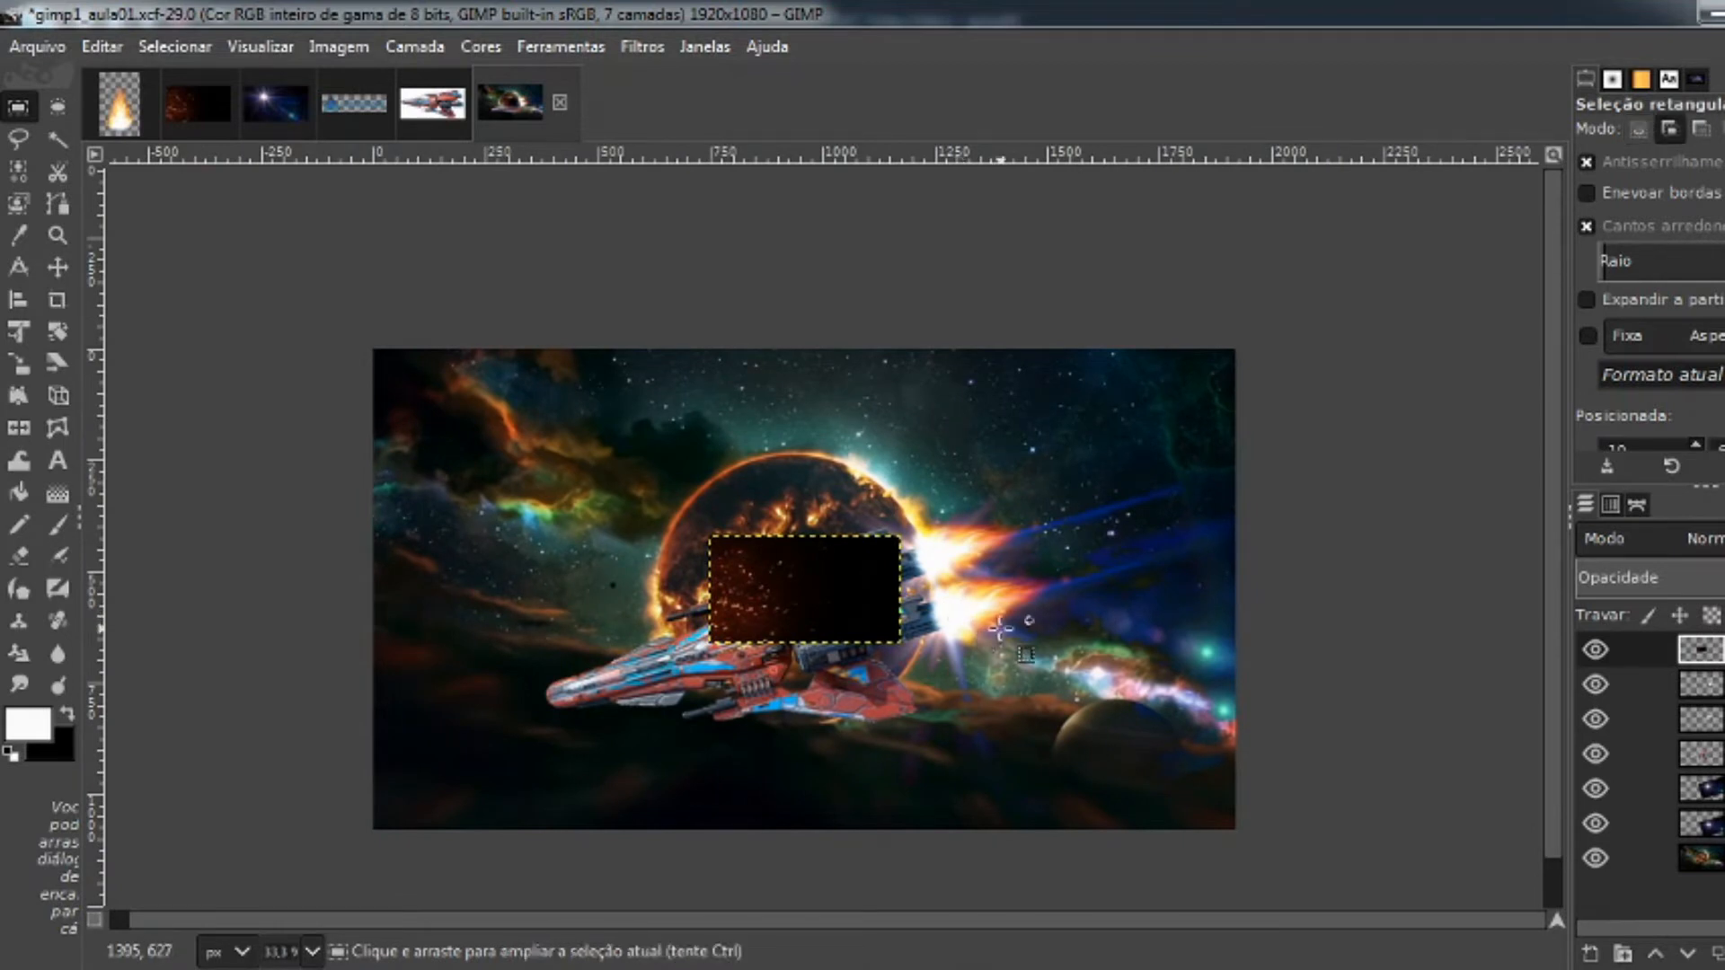
{"action": "key", "text": "shift+t"}
{"action": "left_click", "coordinate": [992, 640]}
{"action": "left_click_drag", "start_coordinate": [934, 539], "coordinate": [1321, 389]}
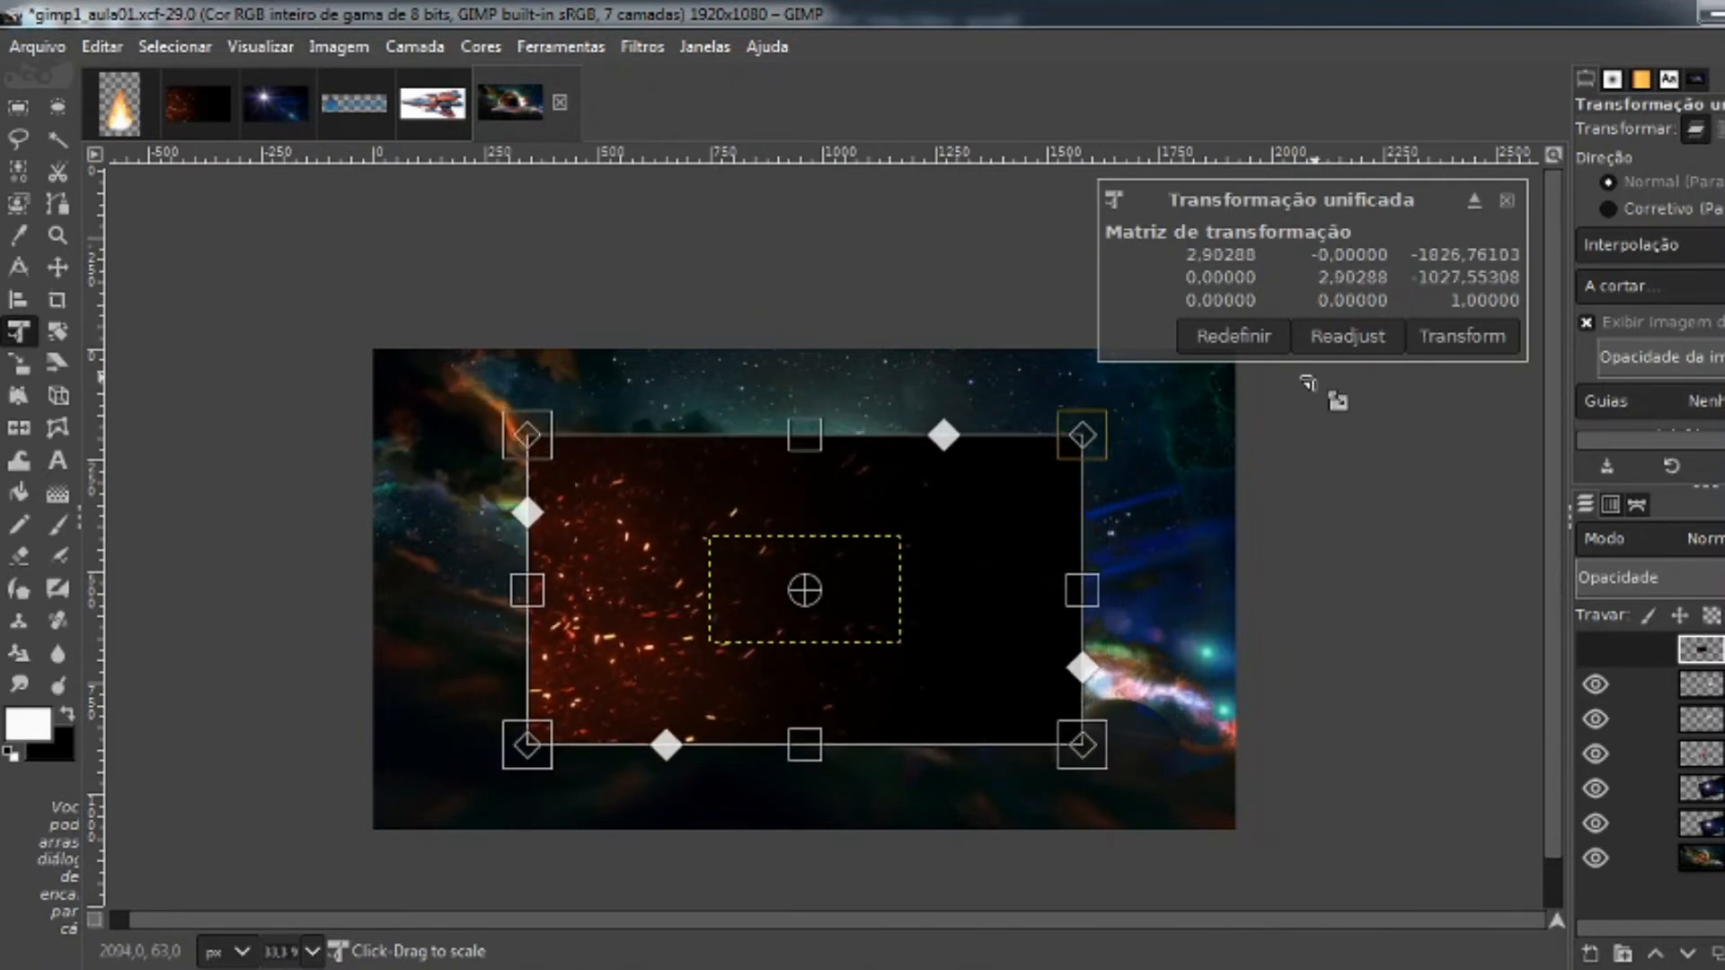
{"action": "left_click_drag", "start_coordinate": [1107, 600], "coordinate": [1565, 559]}
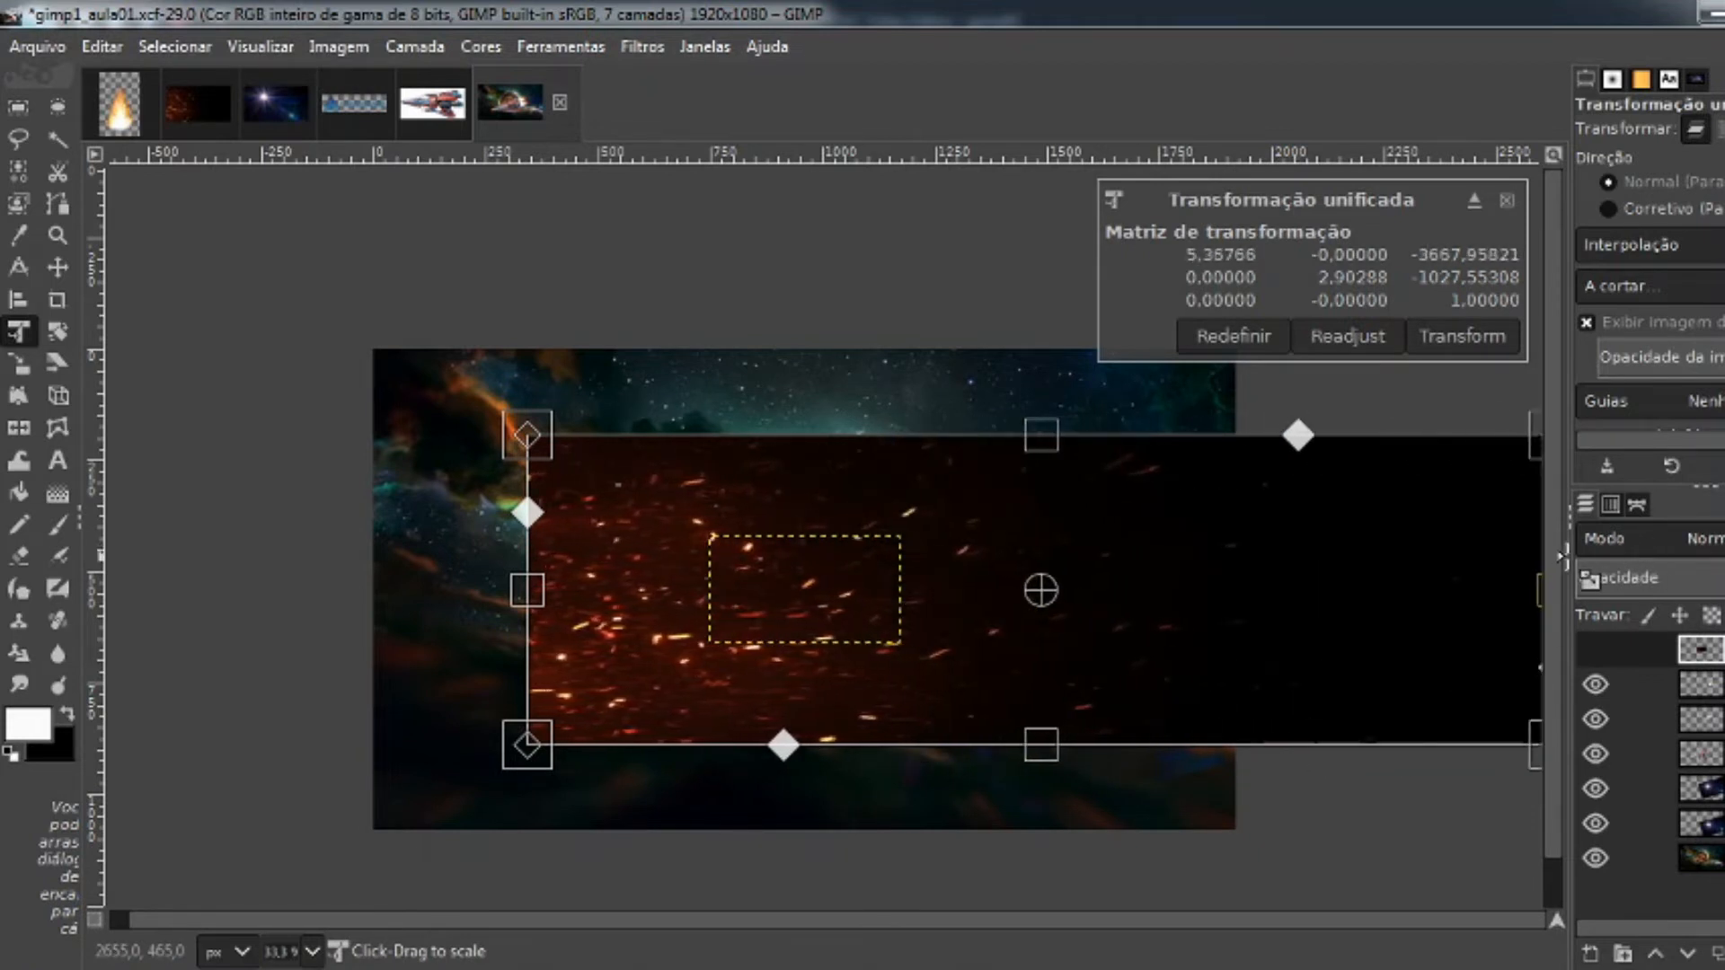
{"action": "scroll", "coordinate": [1243, 602], "scroll_direction": "down", "scroll_amount": 3}
{"action": "scroll", "coordinate": [1168, 606], "scroll_direction": "right", "scroll_amount": 2}
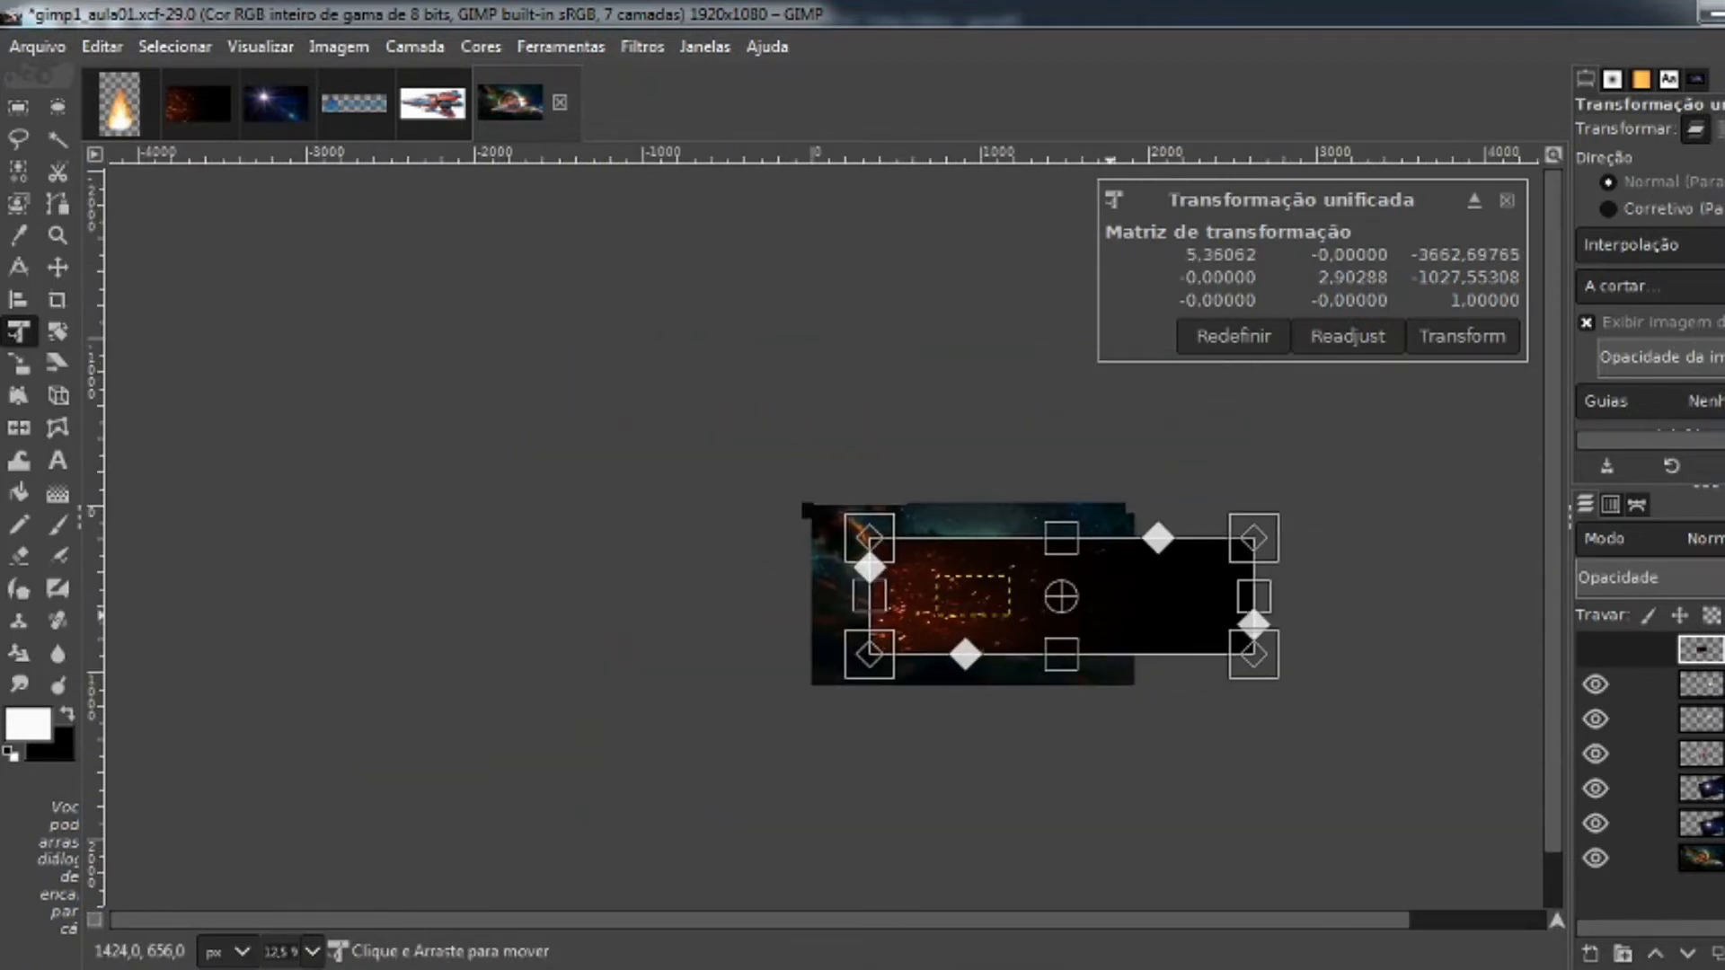
{"action": "scroll", "coordinate": [1101, 602], "scroll_direction": "up", "scroll_amount": 2}
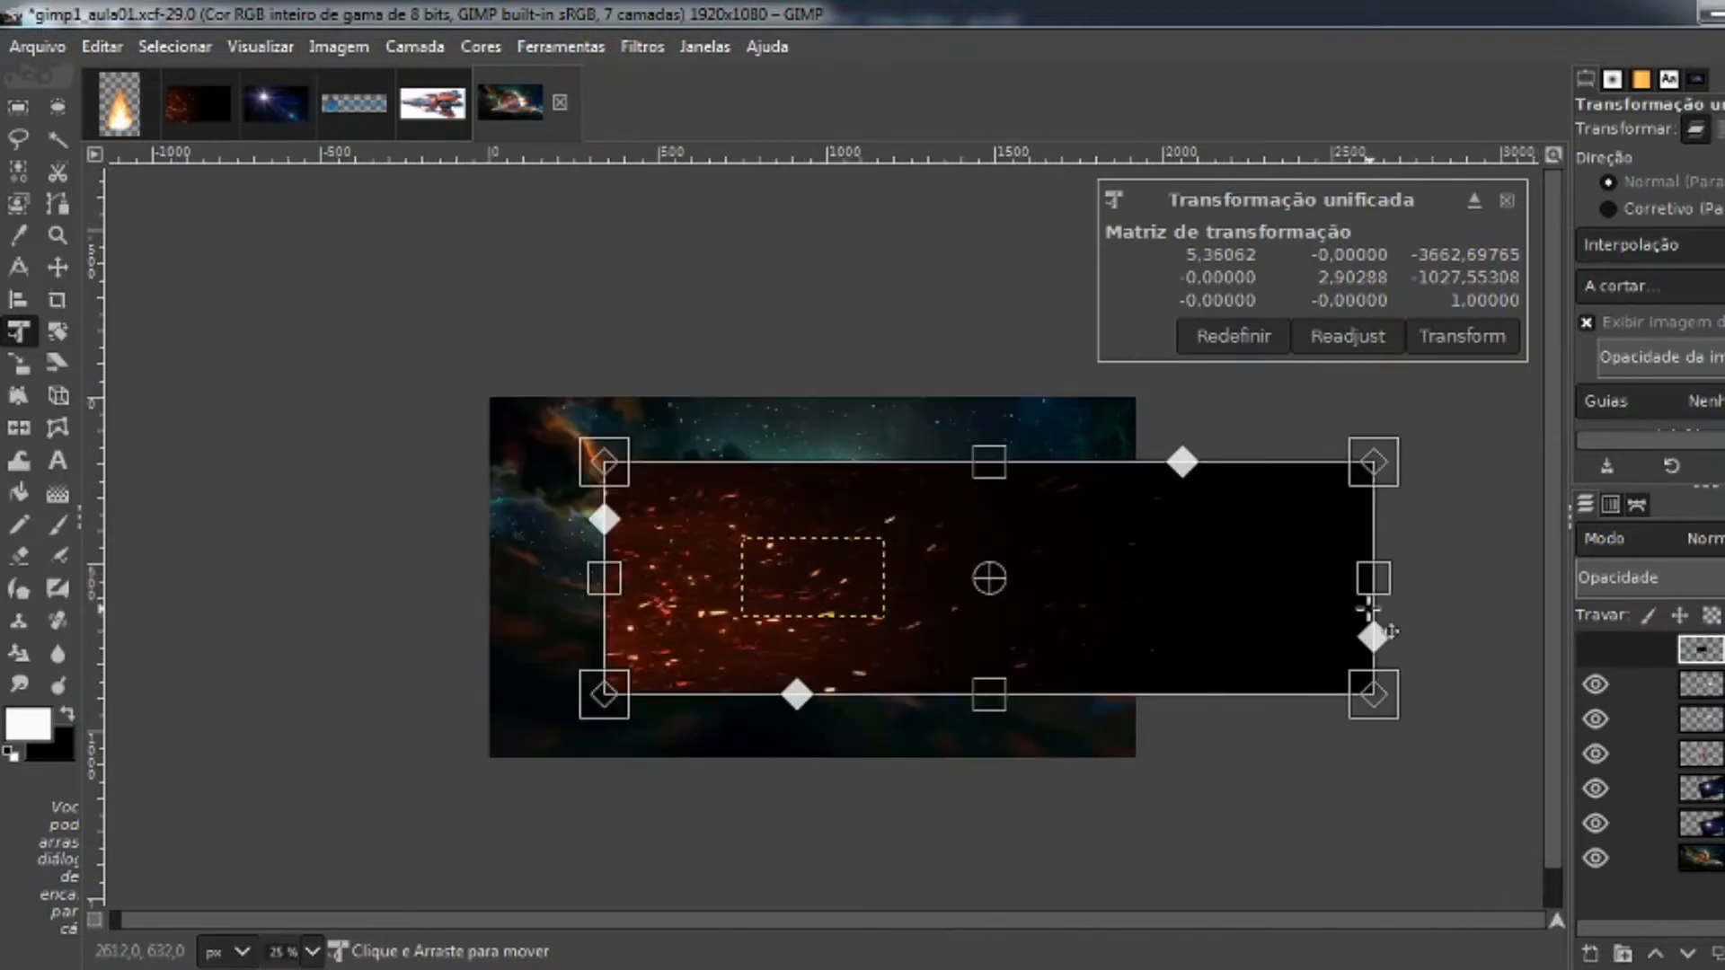
{"action": "left_click_drag", "start_coordinate": [1375, 580], "coordinate": [1448, 584]}
{"action": "left_click_drag", "start_coordinate": [1412, 579], "coordinate": [1487, 580]}
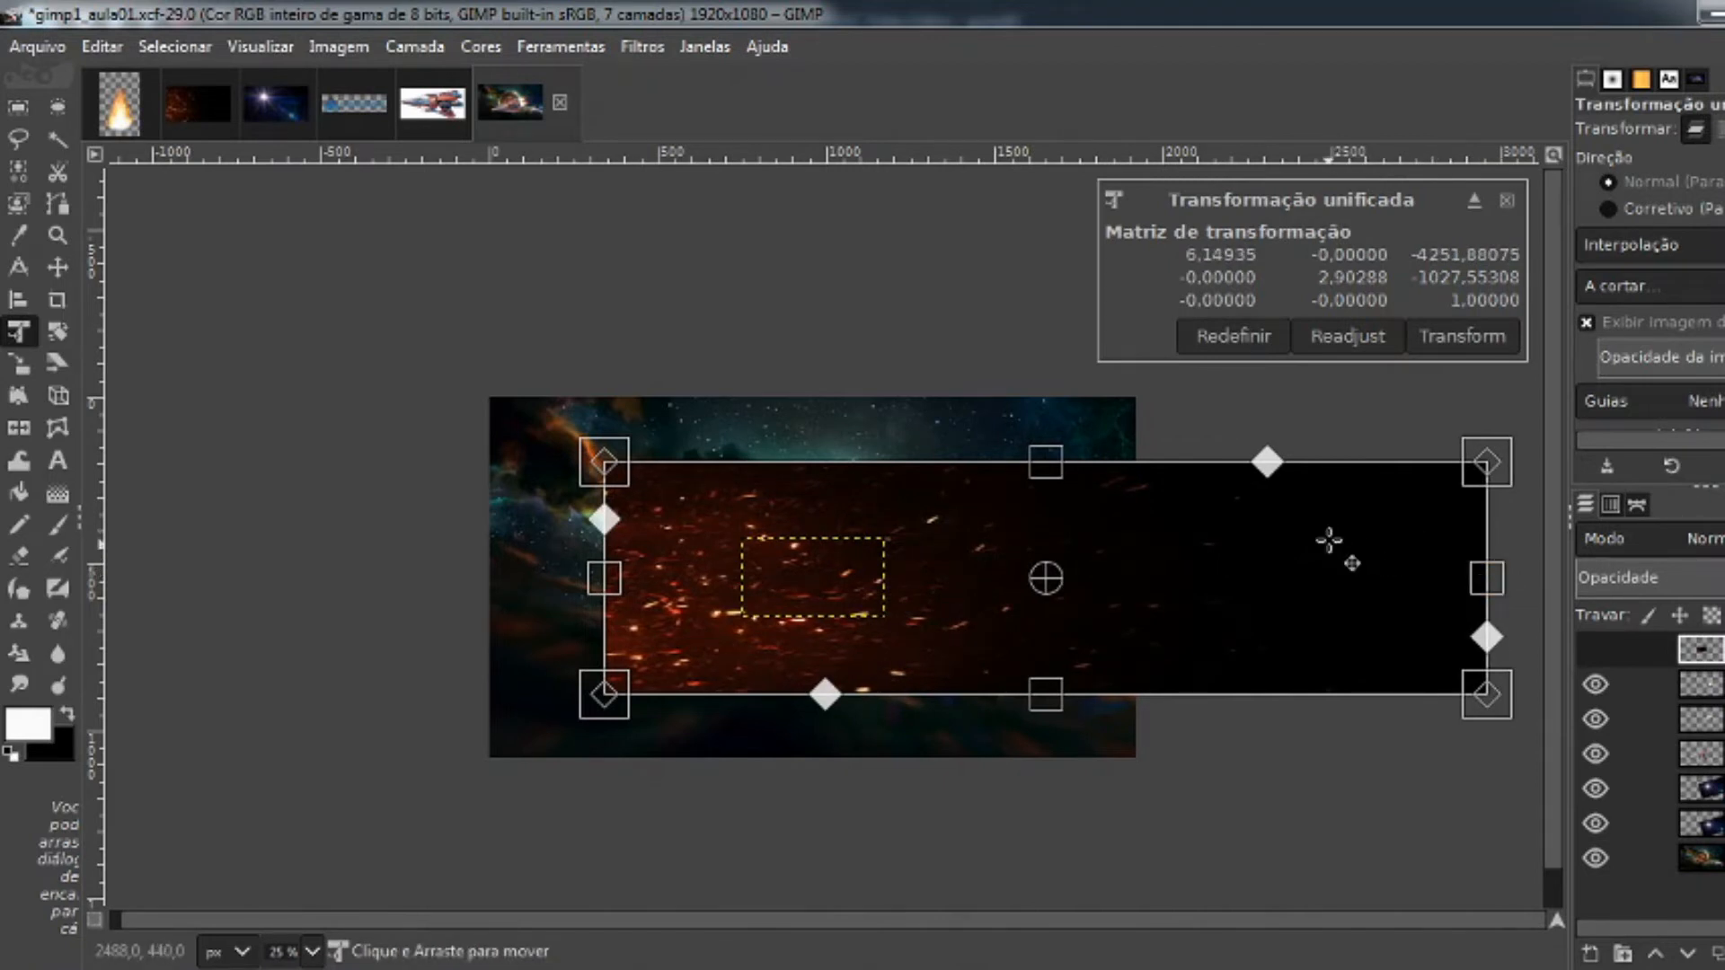
{"action": "left_click", "coordinate": [1505, 341]}
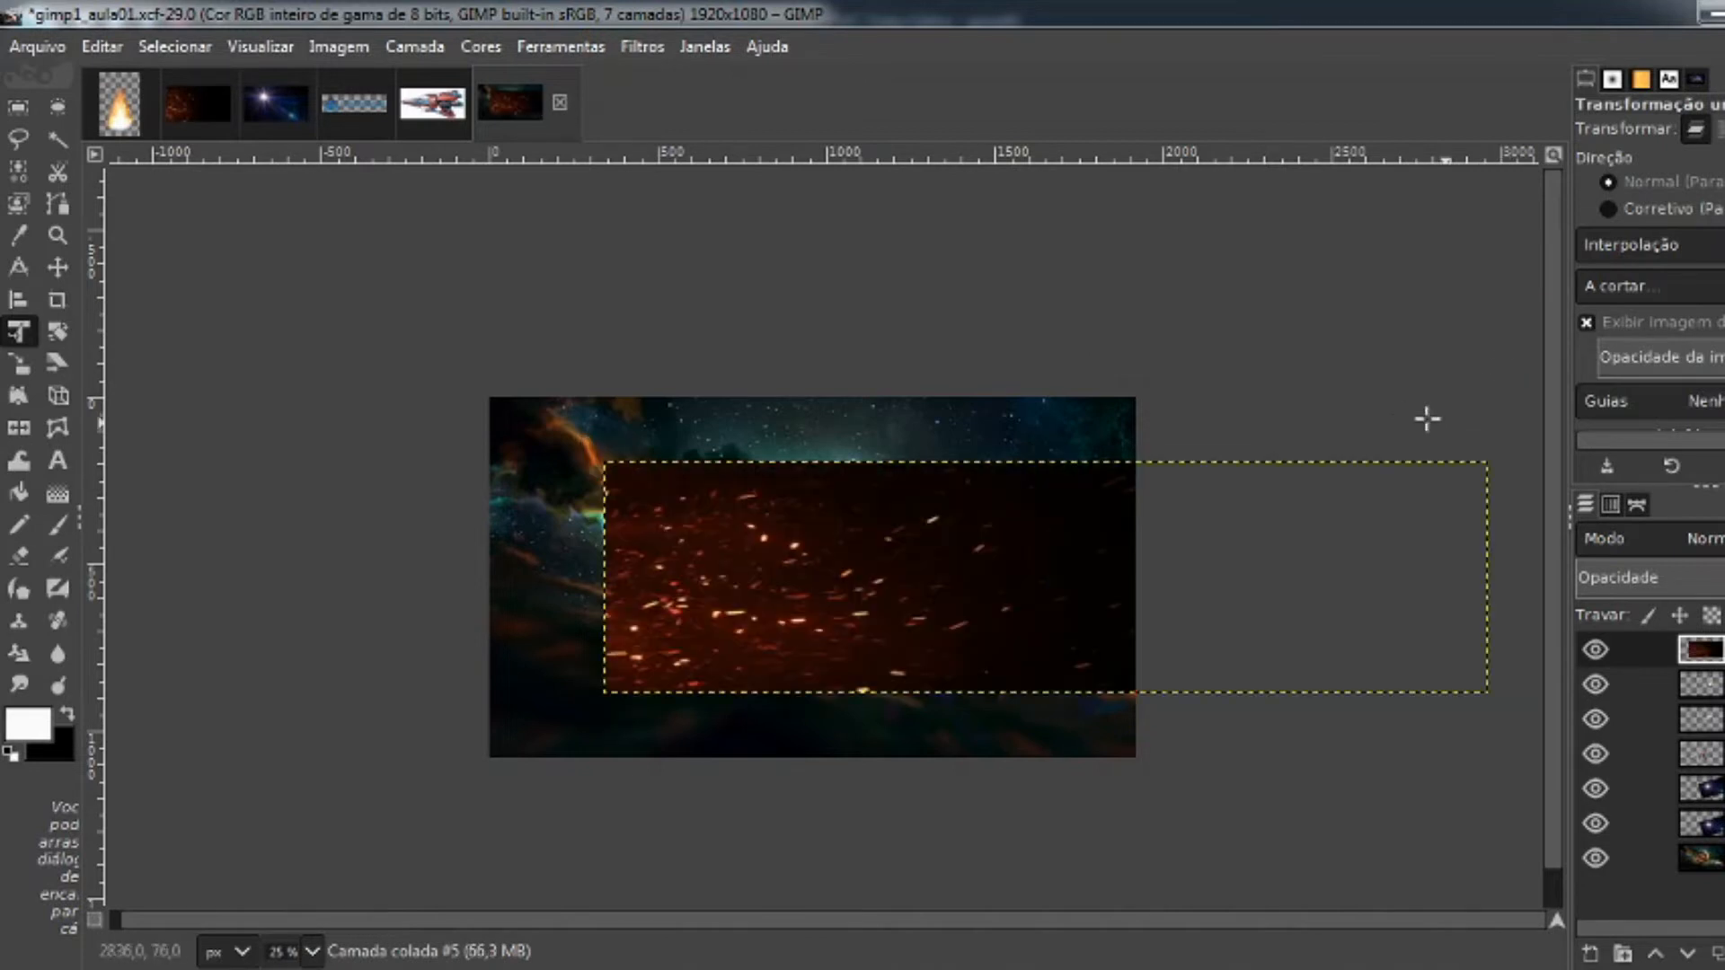
Rotate the stretched particles layer counterclockwise by about 16° to match the ship's tilt and shift it toward the canvas's upper-left area
{"action": "left_click", "coordinate": [991, 619]}
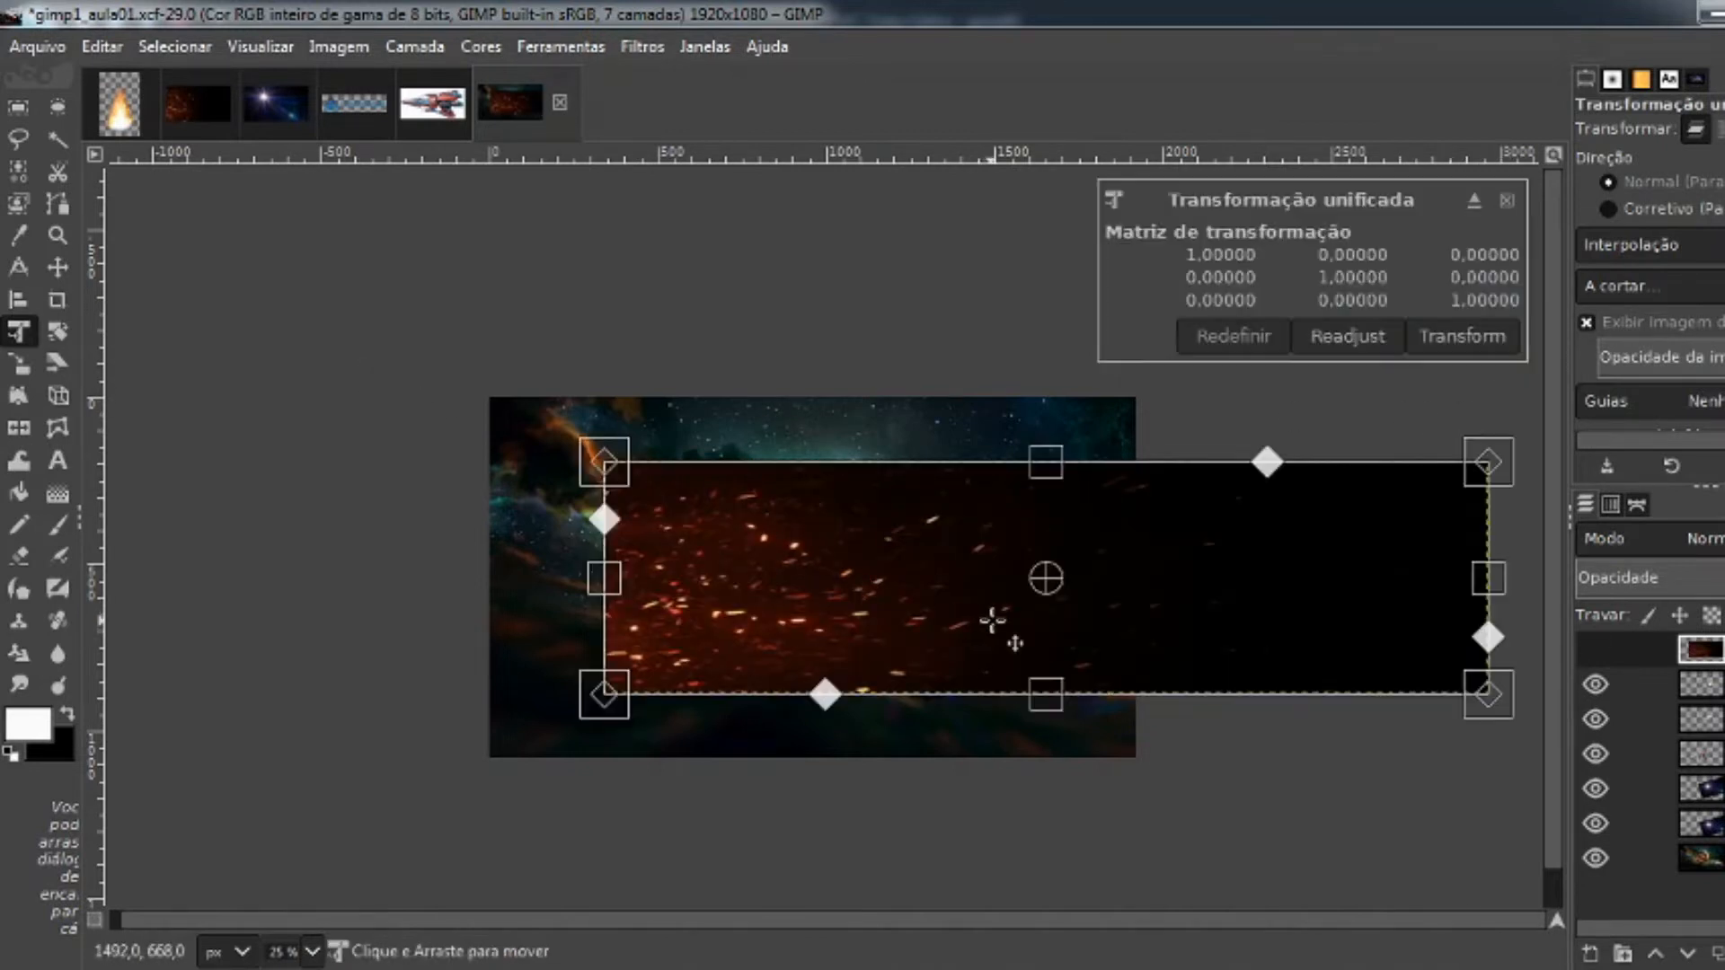
{"action": "left_click_drag", "start_coordinate": [593, 358], "coordinate": [521, 492]}
{"action": "left_click_drag", "start_coordinate": [815, 632], "coordinate": [675, 503]}
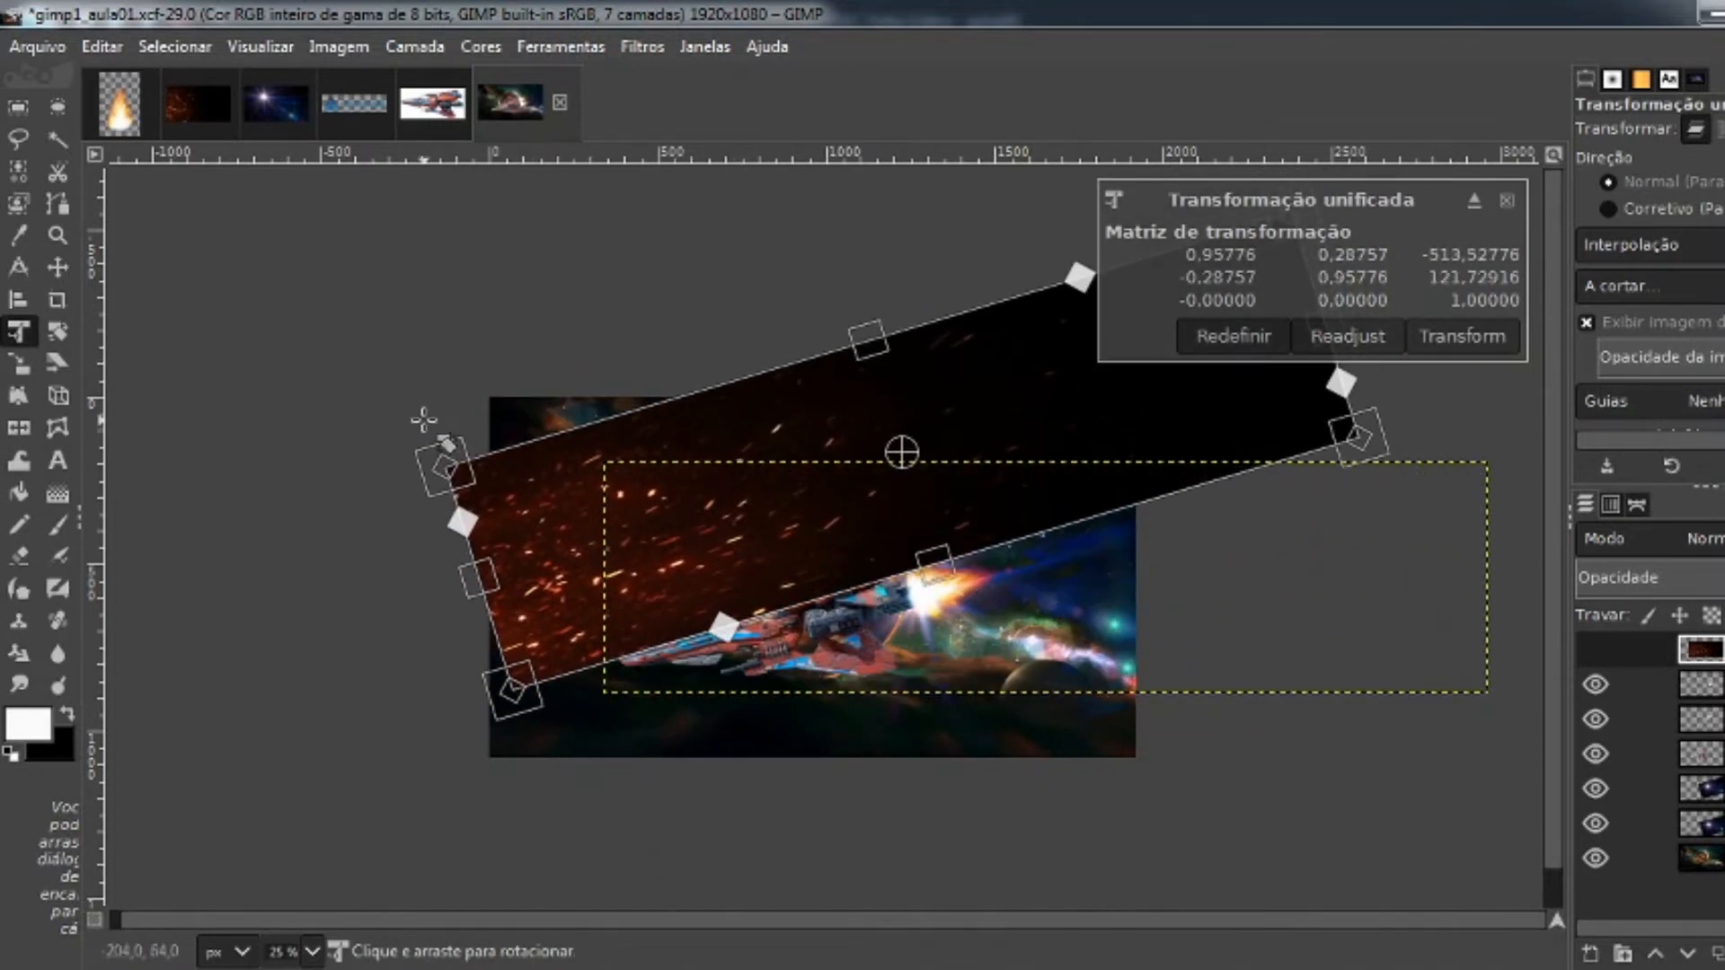
{"action": "mouse_move", "coordinate": [370, 394]}
{"action": "left_mouse_down"}
{"action": "mouse_move", "coordinate": [413, 323]}
{"action": "mouse_move", "coordinate": [389, 415]}
{"action": "mouse_move", "coordinate": [388, 340]}
{"action": "mouse_move", "coordinate": [389, 396]}
{"action": "left_mouse_up"}
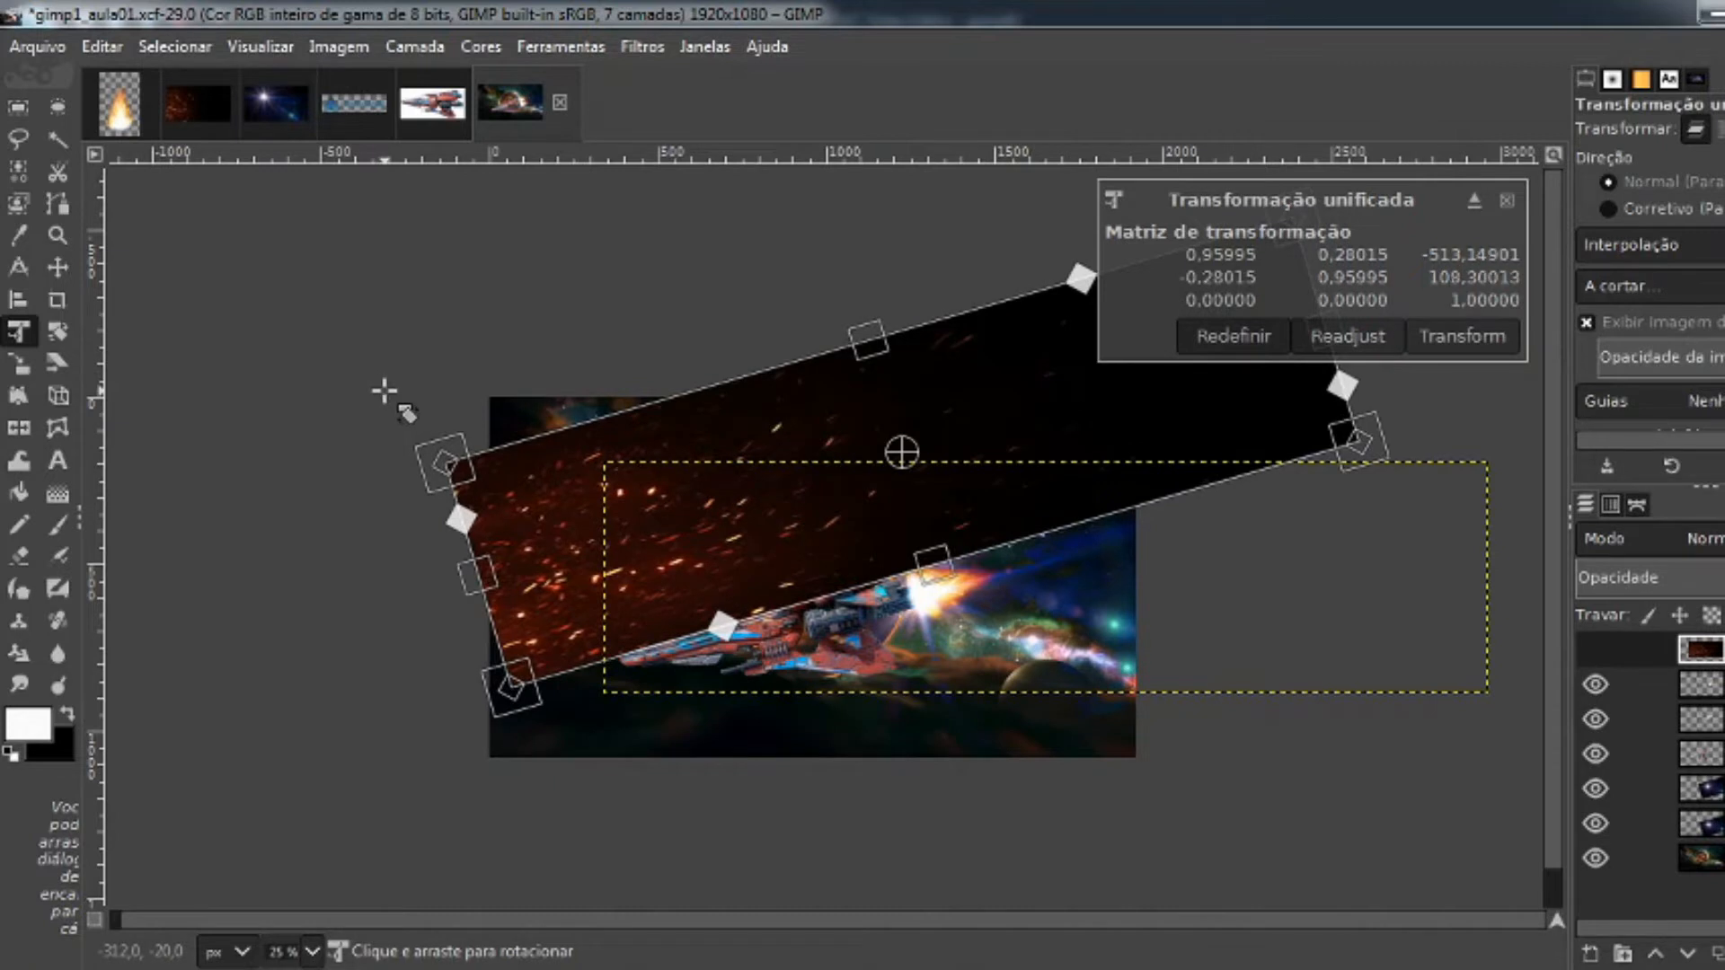
{"action": "left_click", "coordinate": [1461, 336]}
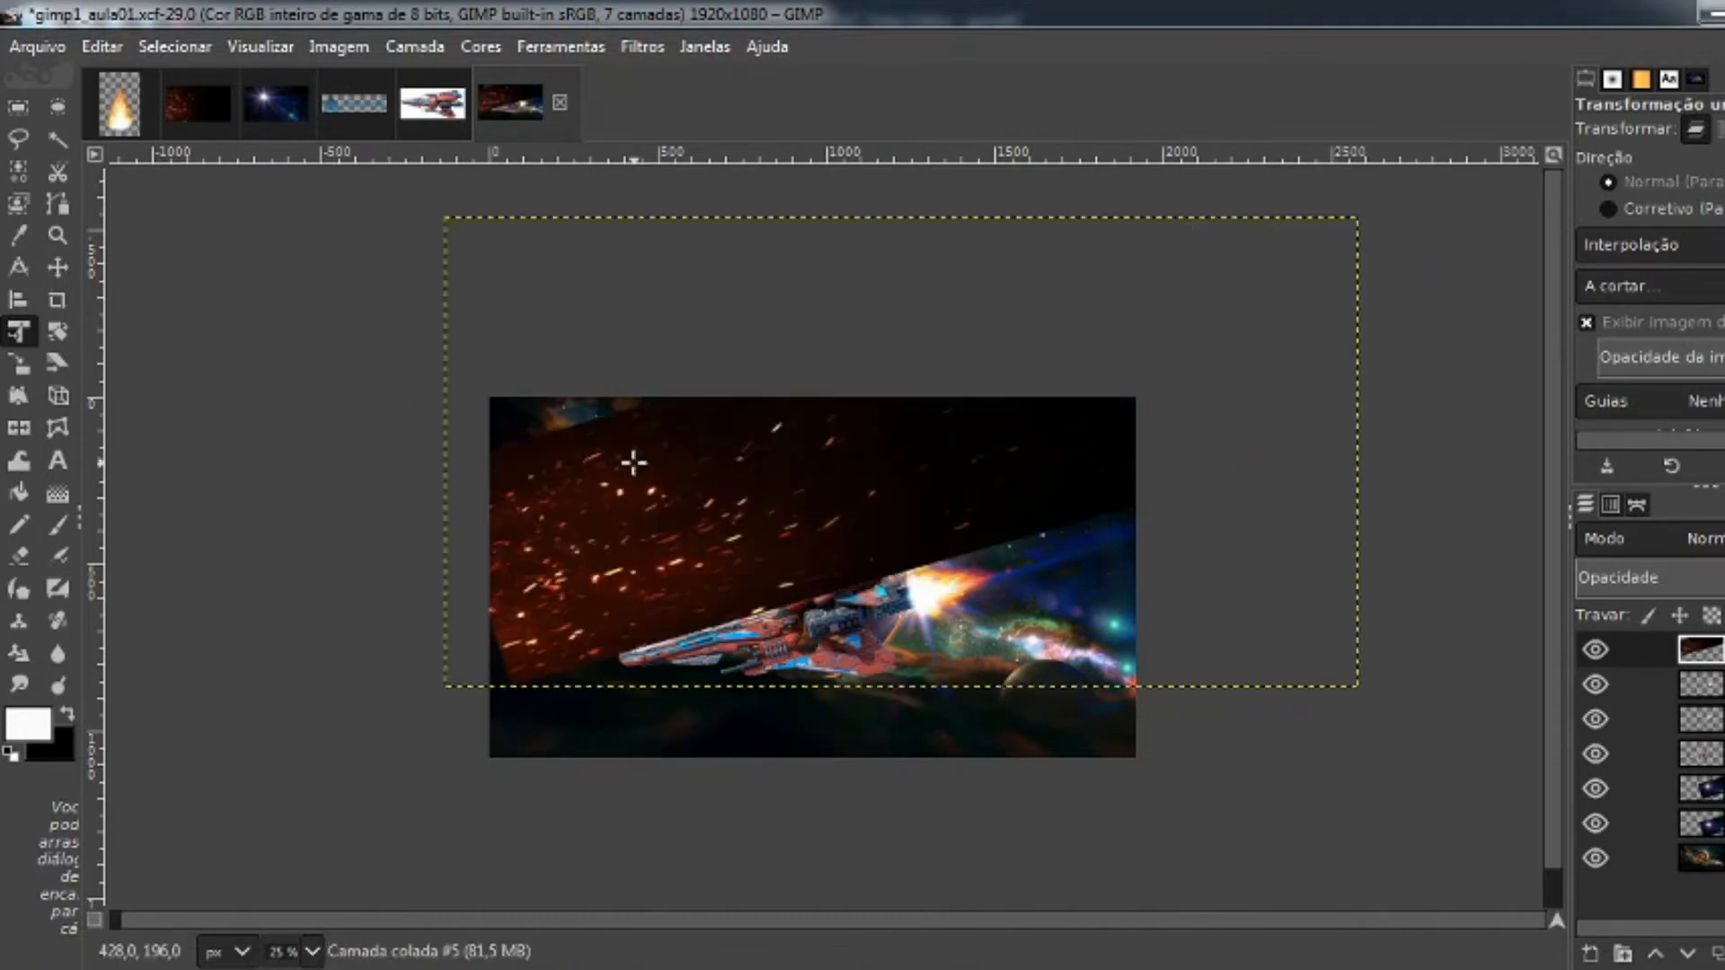
Move the tilted particles layer over the right half of the canvas so that it covers the rear engines' exhaust
{"action": "left_click", "coordinate": [58, 267]}
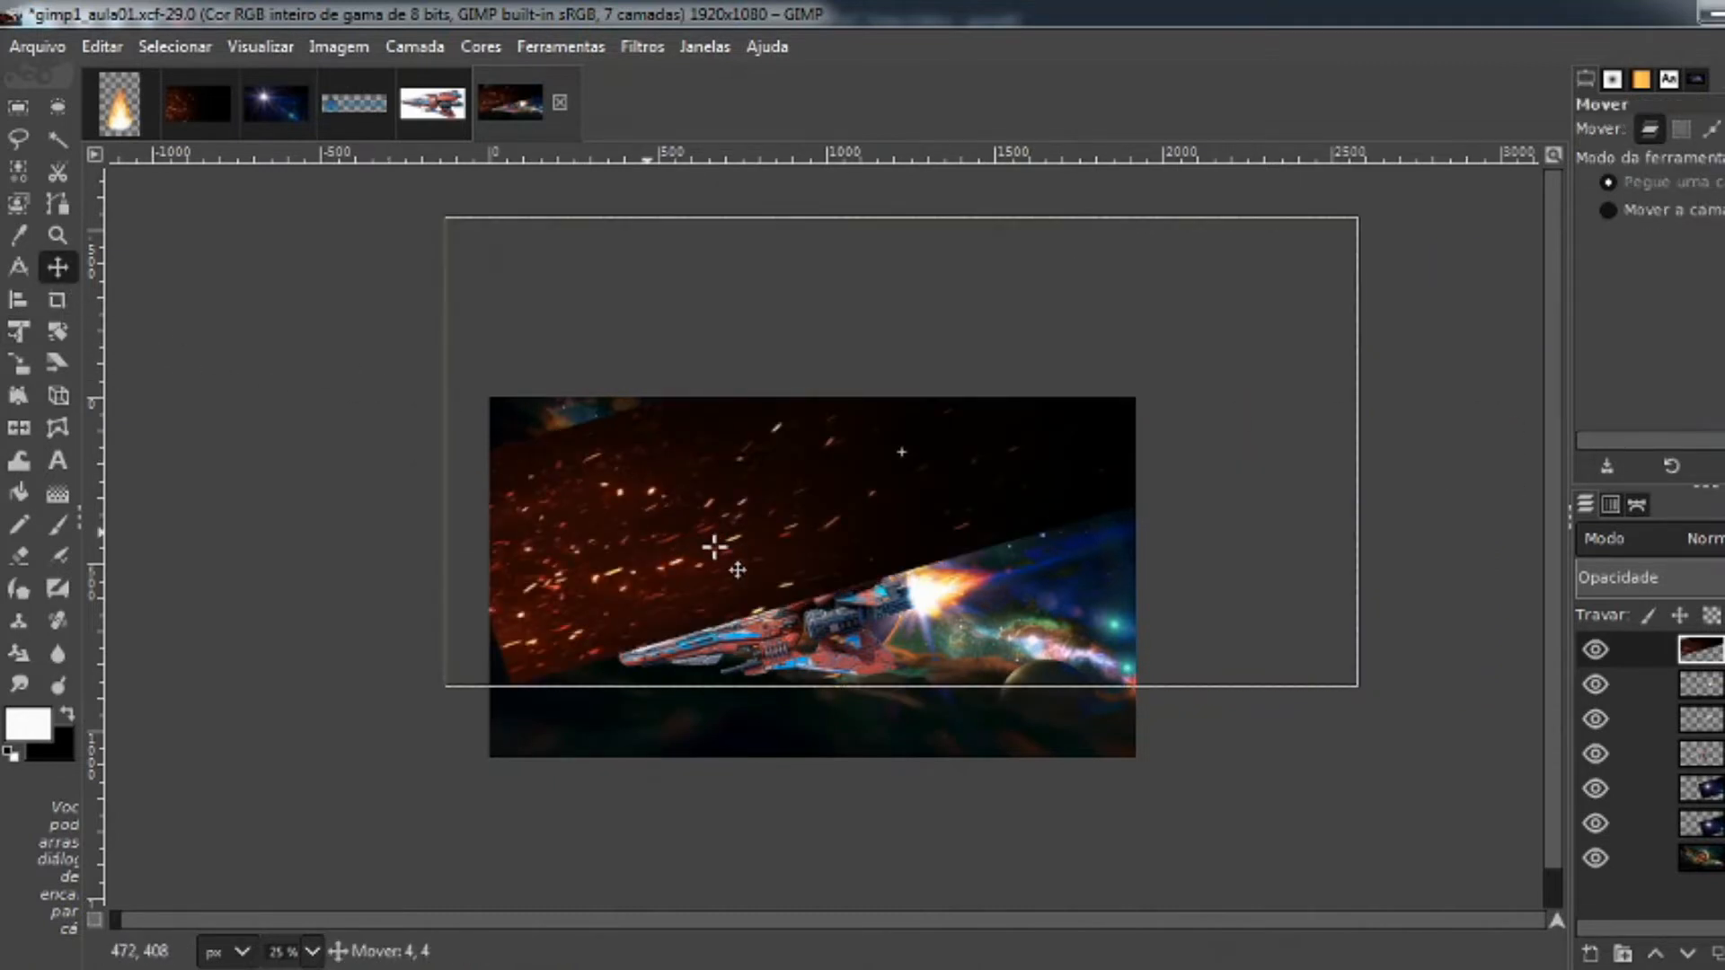
{"action": "left_click_drag", "start_coordinate": [672, 531], "coordinate": [1015, 550]}
{"action": "scroll", "coordinate": [894, 597], "scroll_direction": "up", "scroll_amount": 3, "text": "ctrl"}
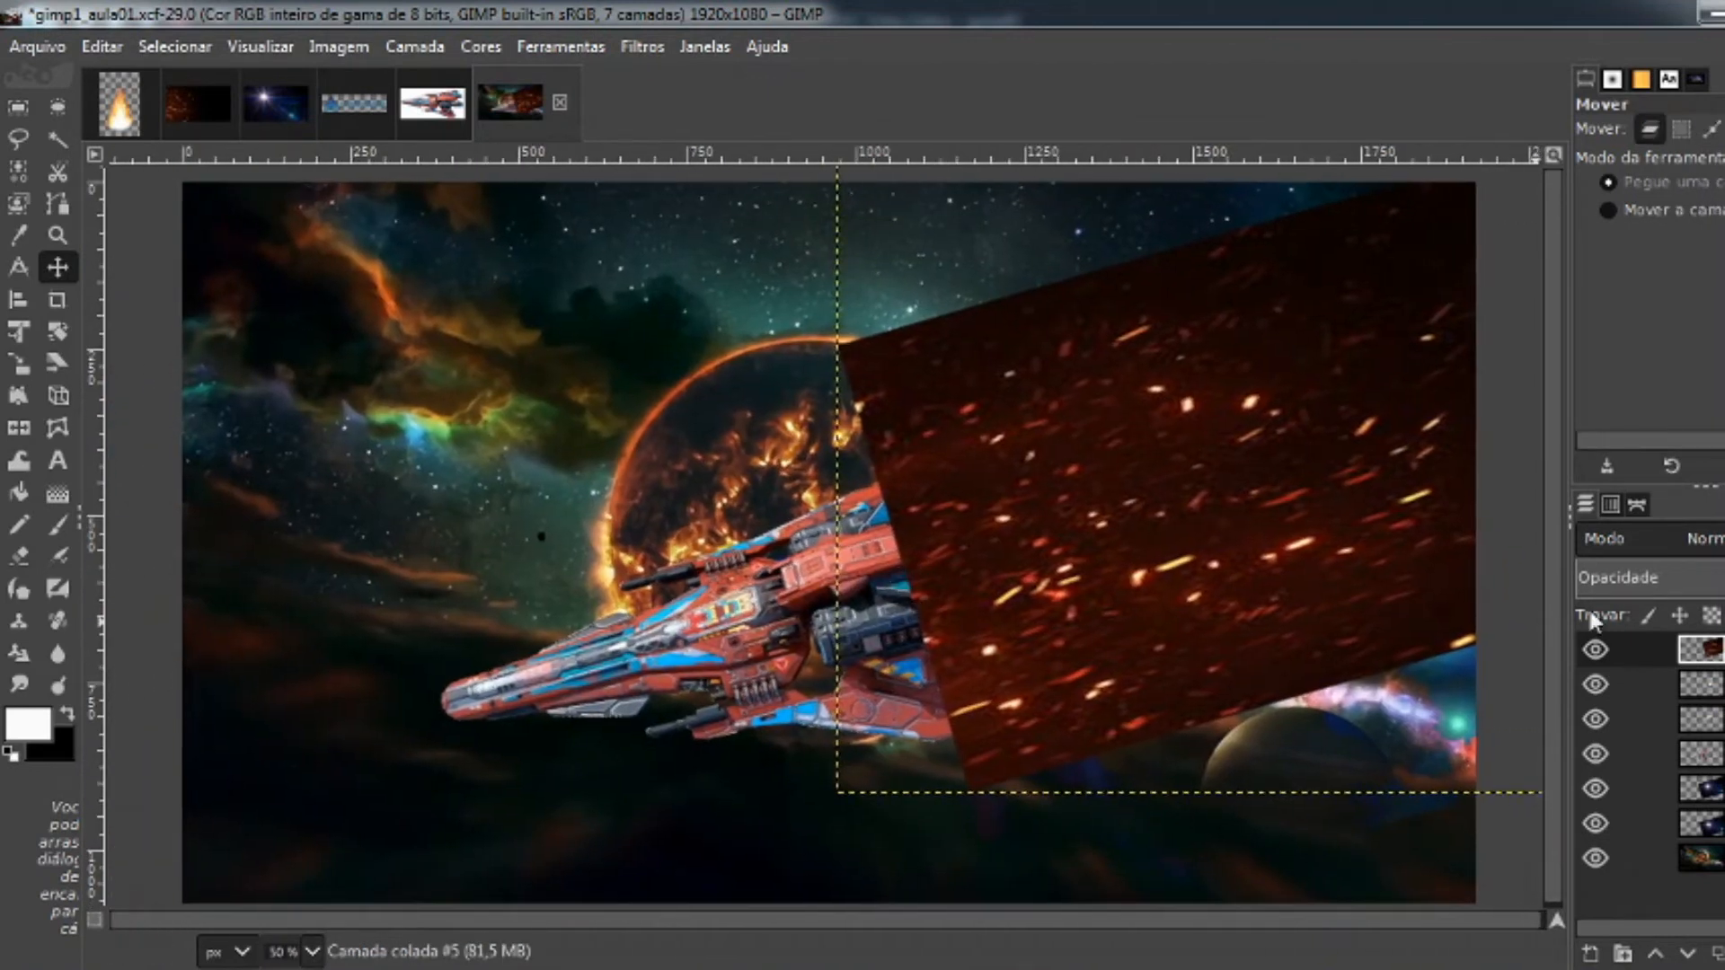
Try the available blend modes on the particles layer and set it to Luma/Luminance lighten only
{"action": "left_click", "coordinate": [1707, 542]}
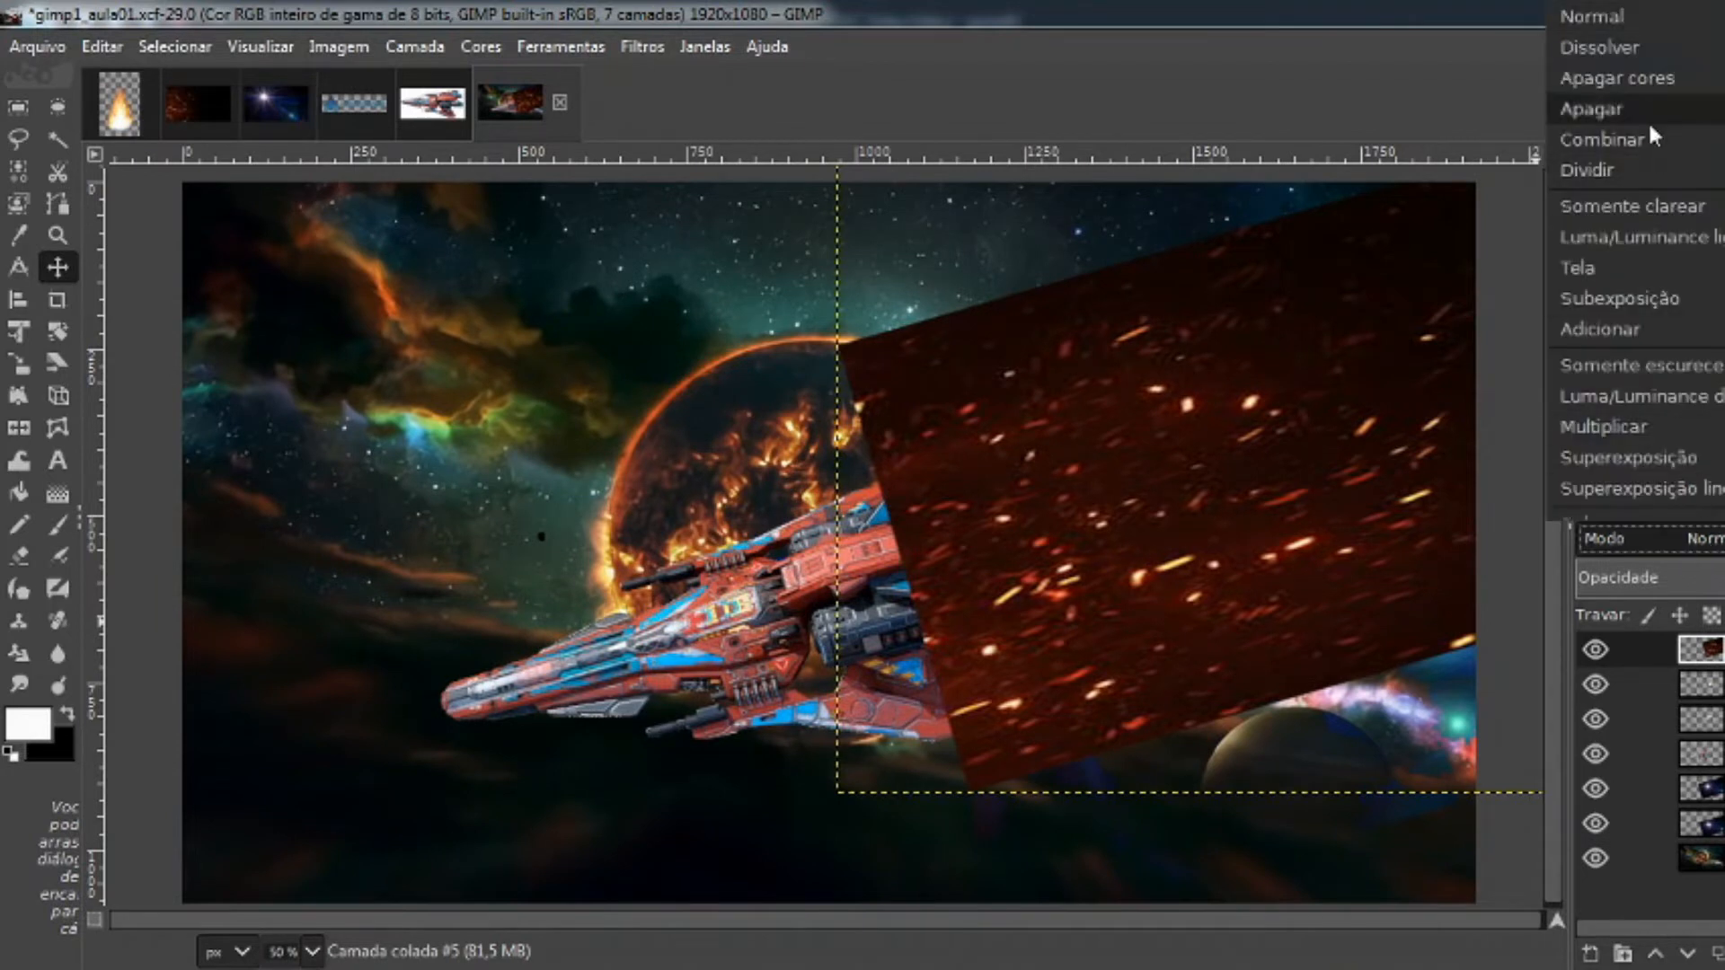
{"action": "left_click", "coordinate": [1647, 56]}
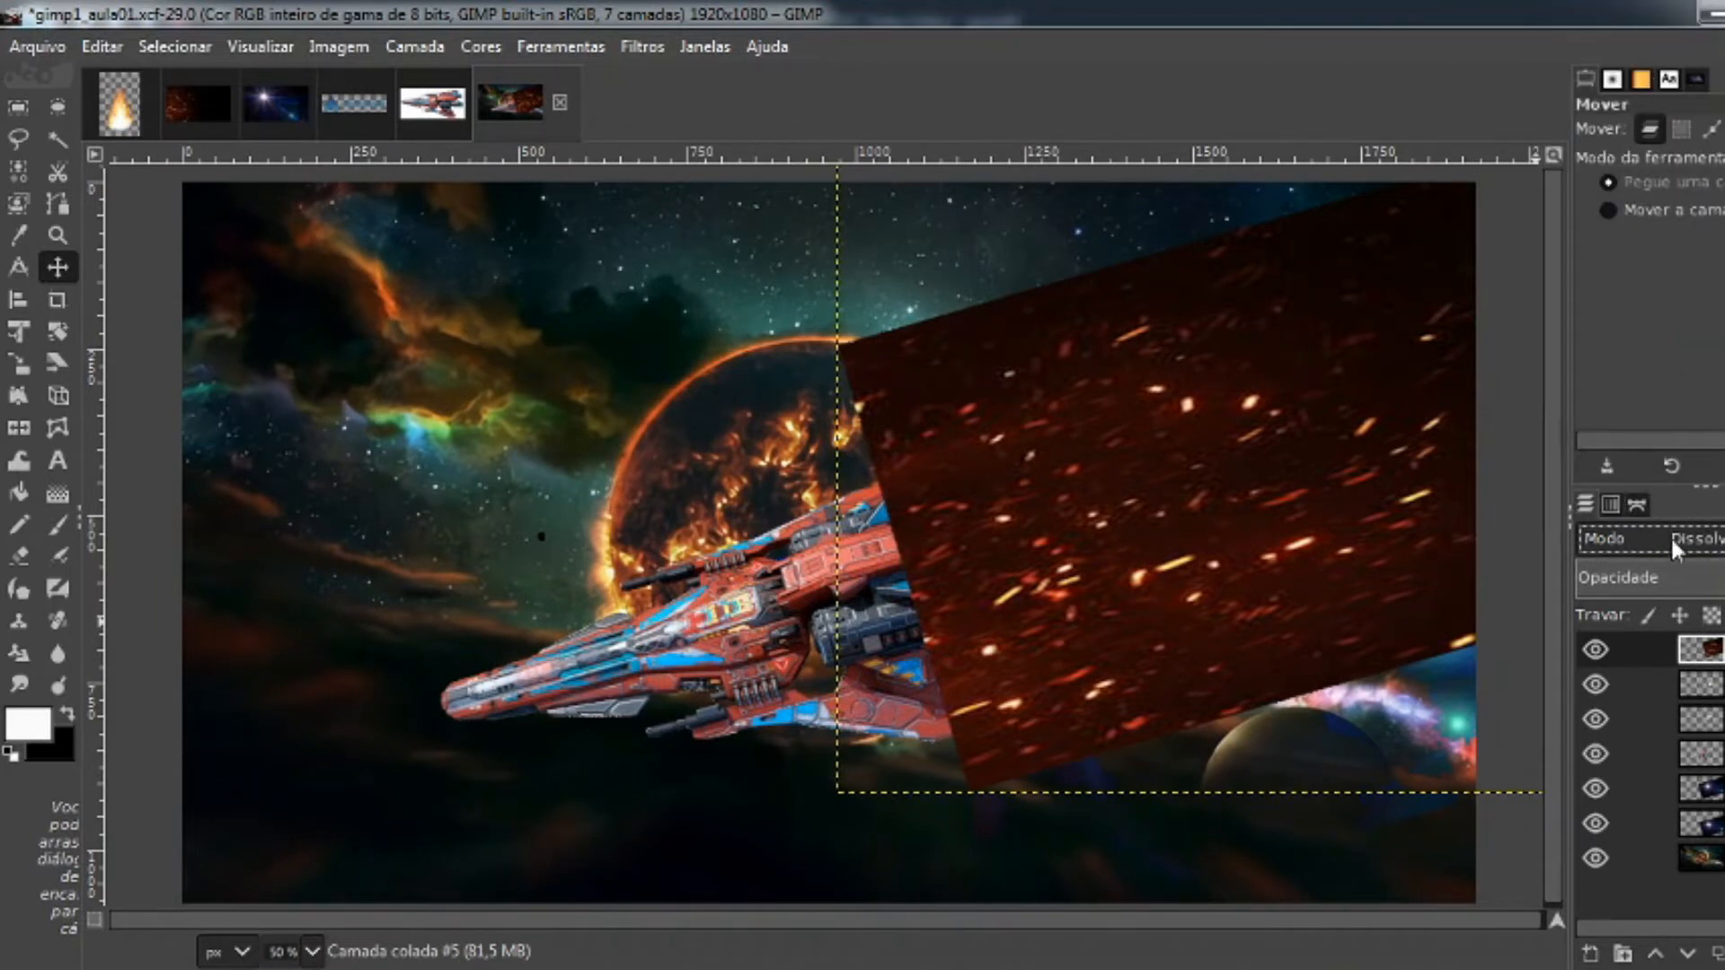
{"action": "scroll", "coordinate": [1694, 548], "scroll_direction": "down", "scroll_amount": 4}
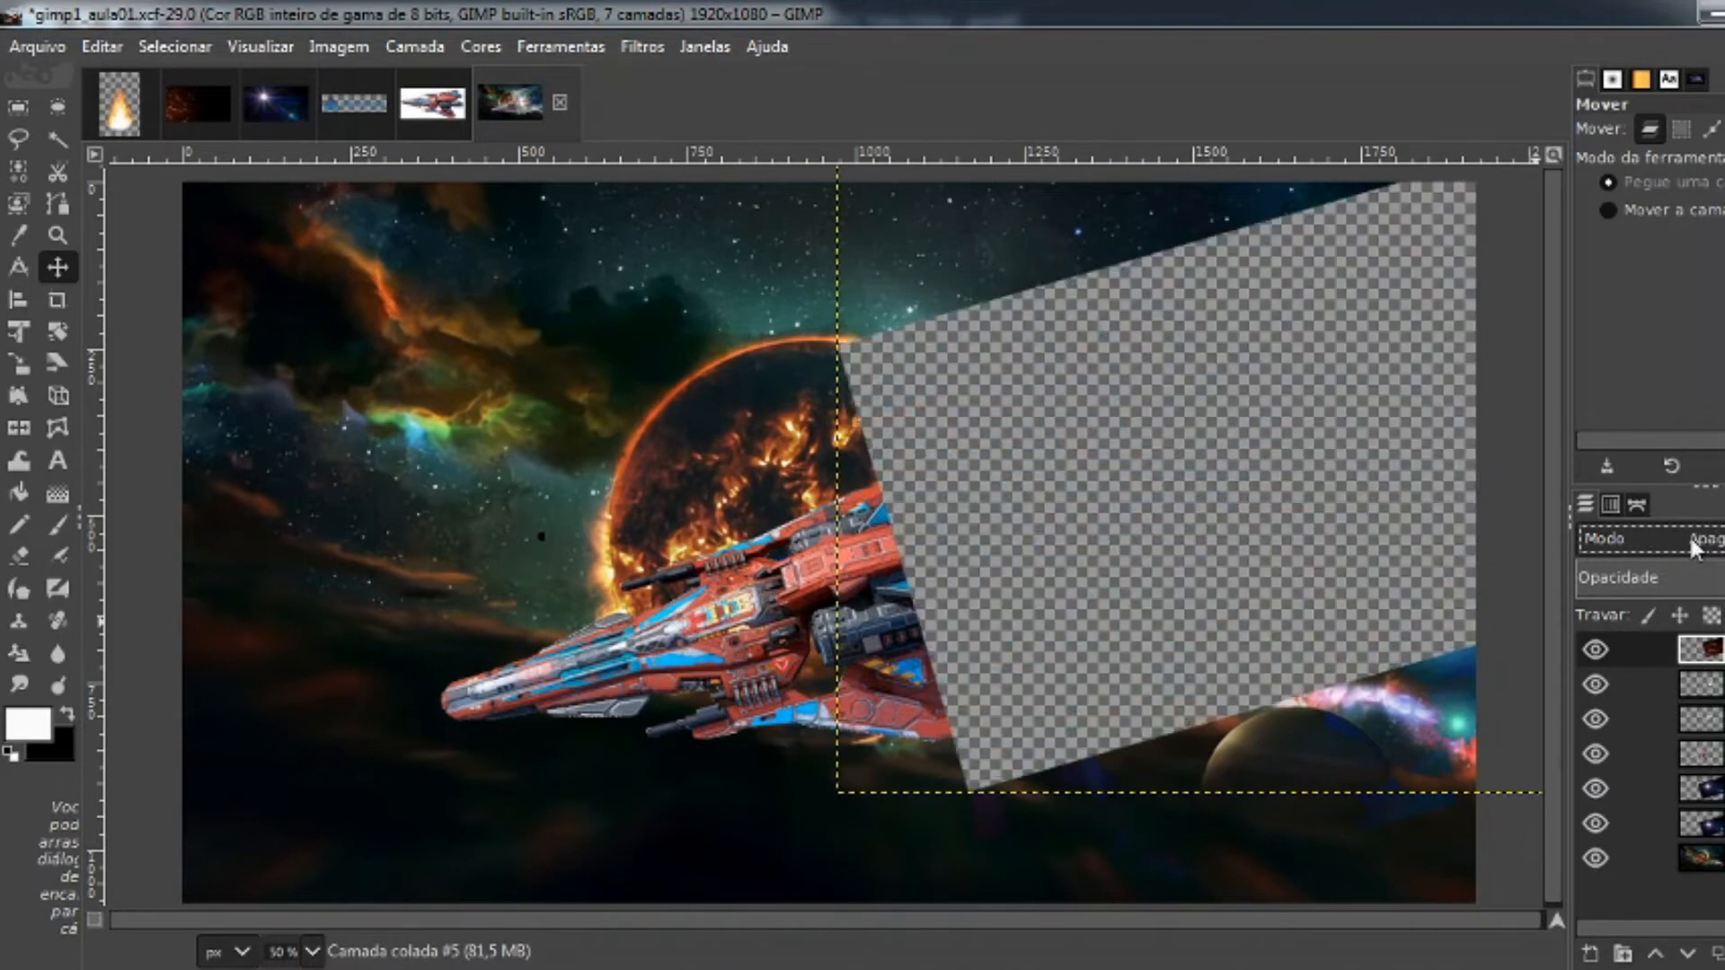
{"action": "scroll", "coordinate": [1694, 548], "scroll_direction": "down", "scroll_amount": 2}
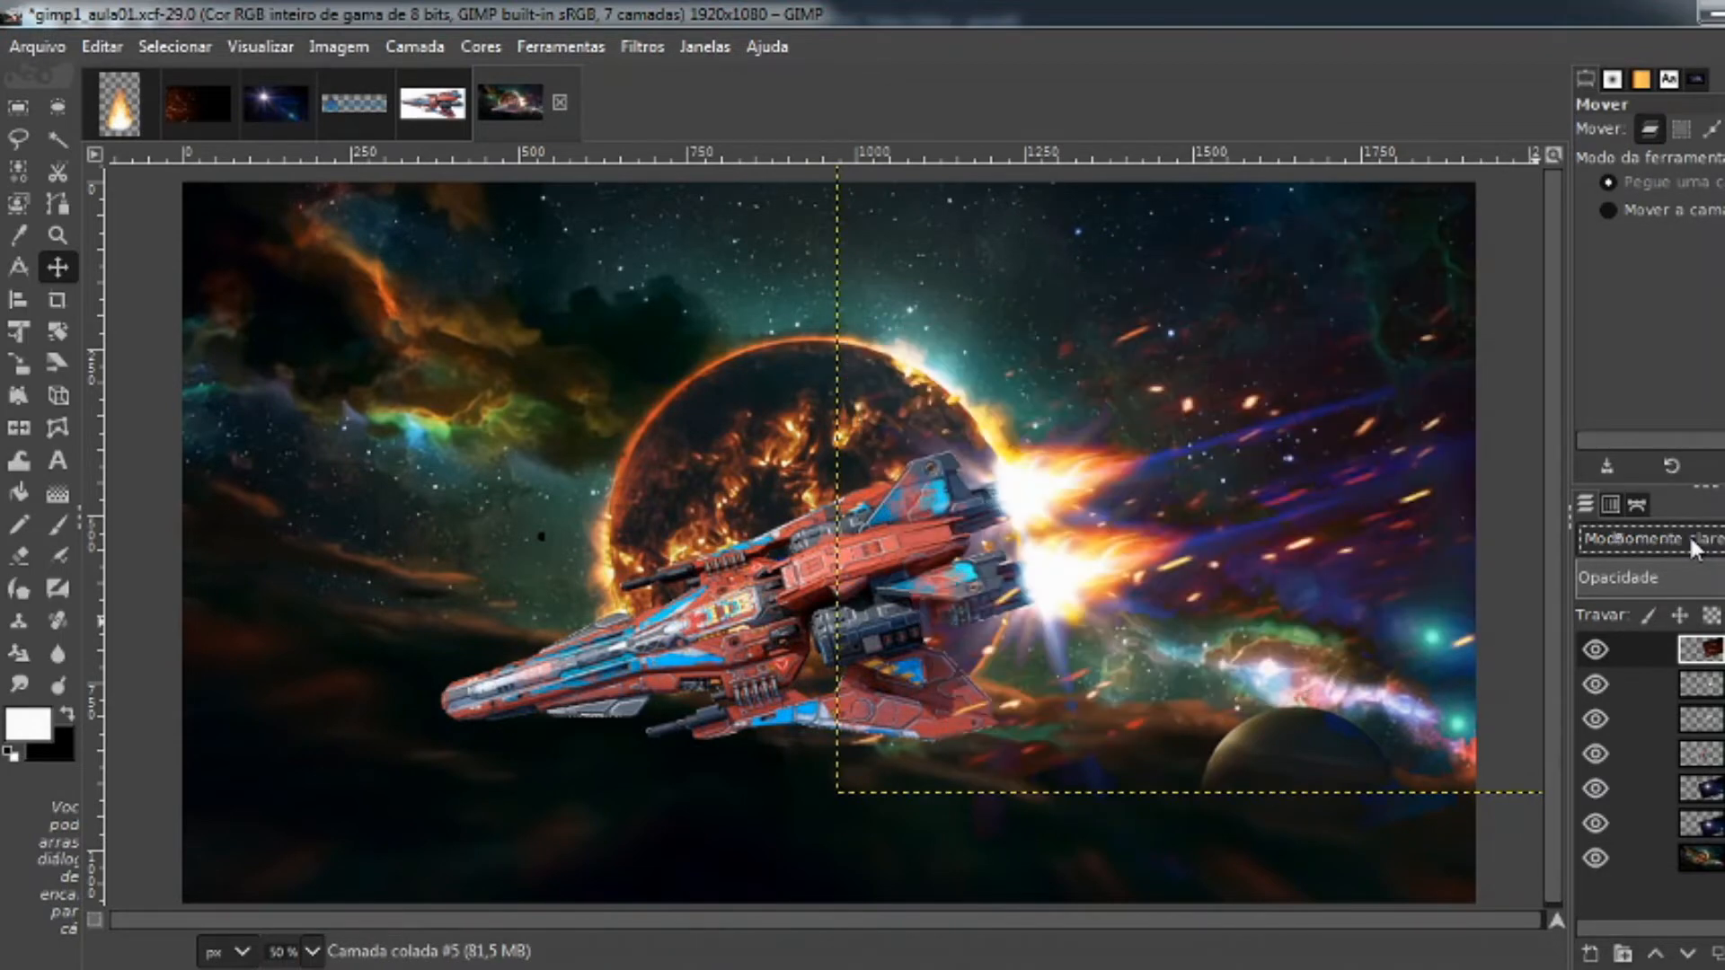
{"action": "scroll", "coordinate": [1694, 548], "scroll_direction": "down", "scroll_amount": 1}
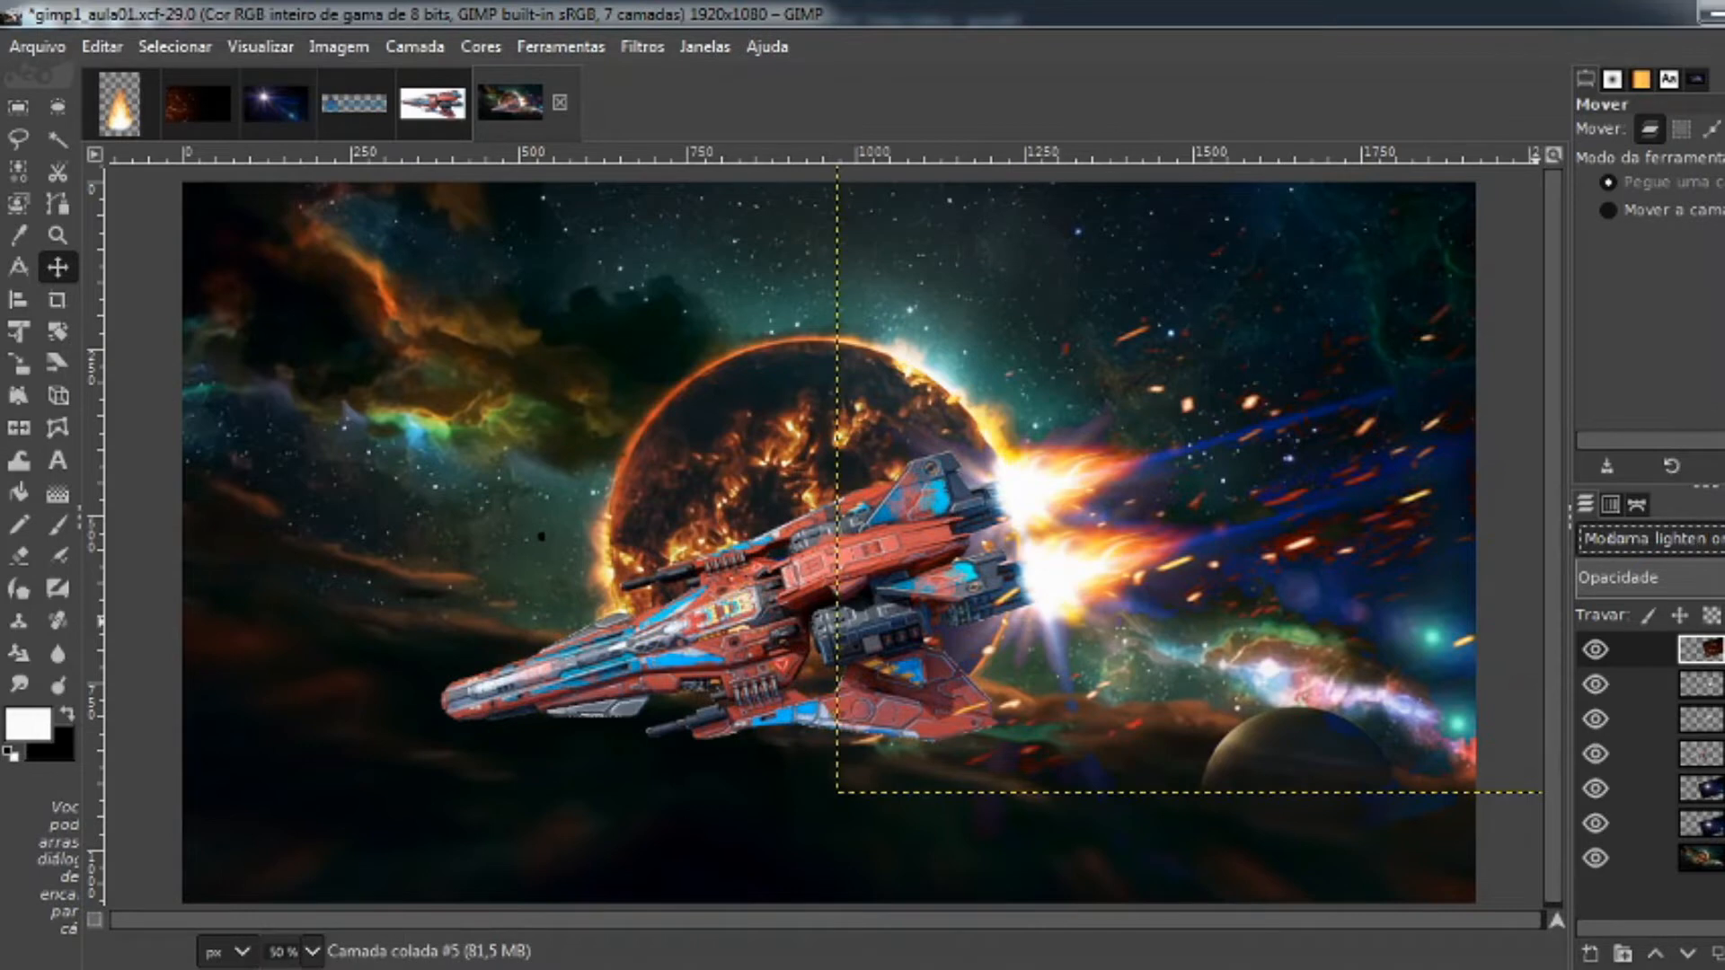
{"action": "scroll", "coordinate": [1694, 539], "scroll_direction": "down", "scroll_amount": 3}
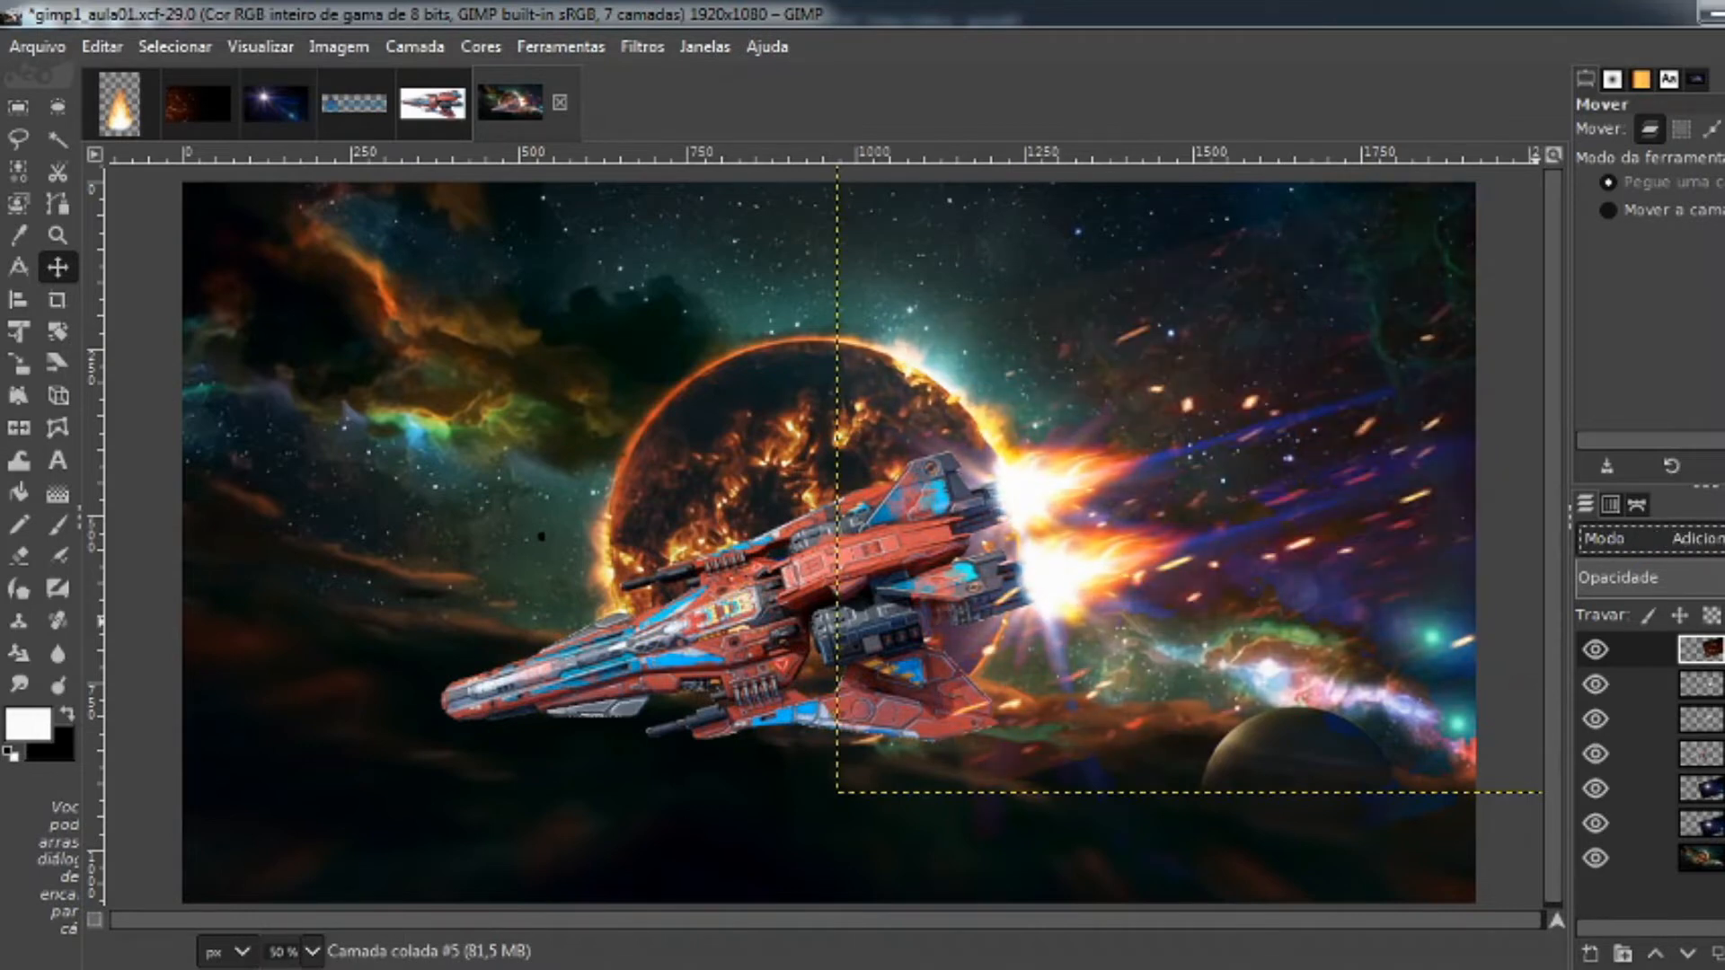
{"action": "scroll", "coordinate": [1694, 539], "scroll_direction": "down", "scroll_amount": 5}
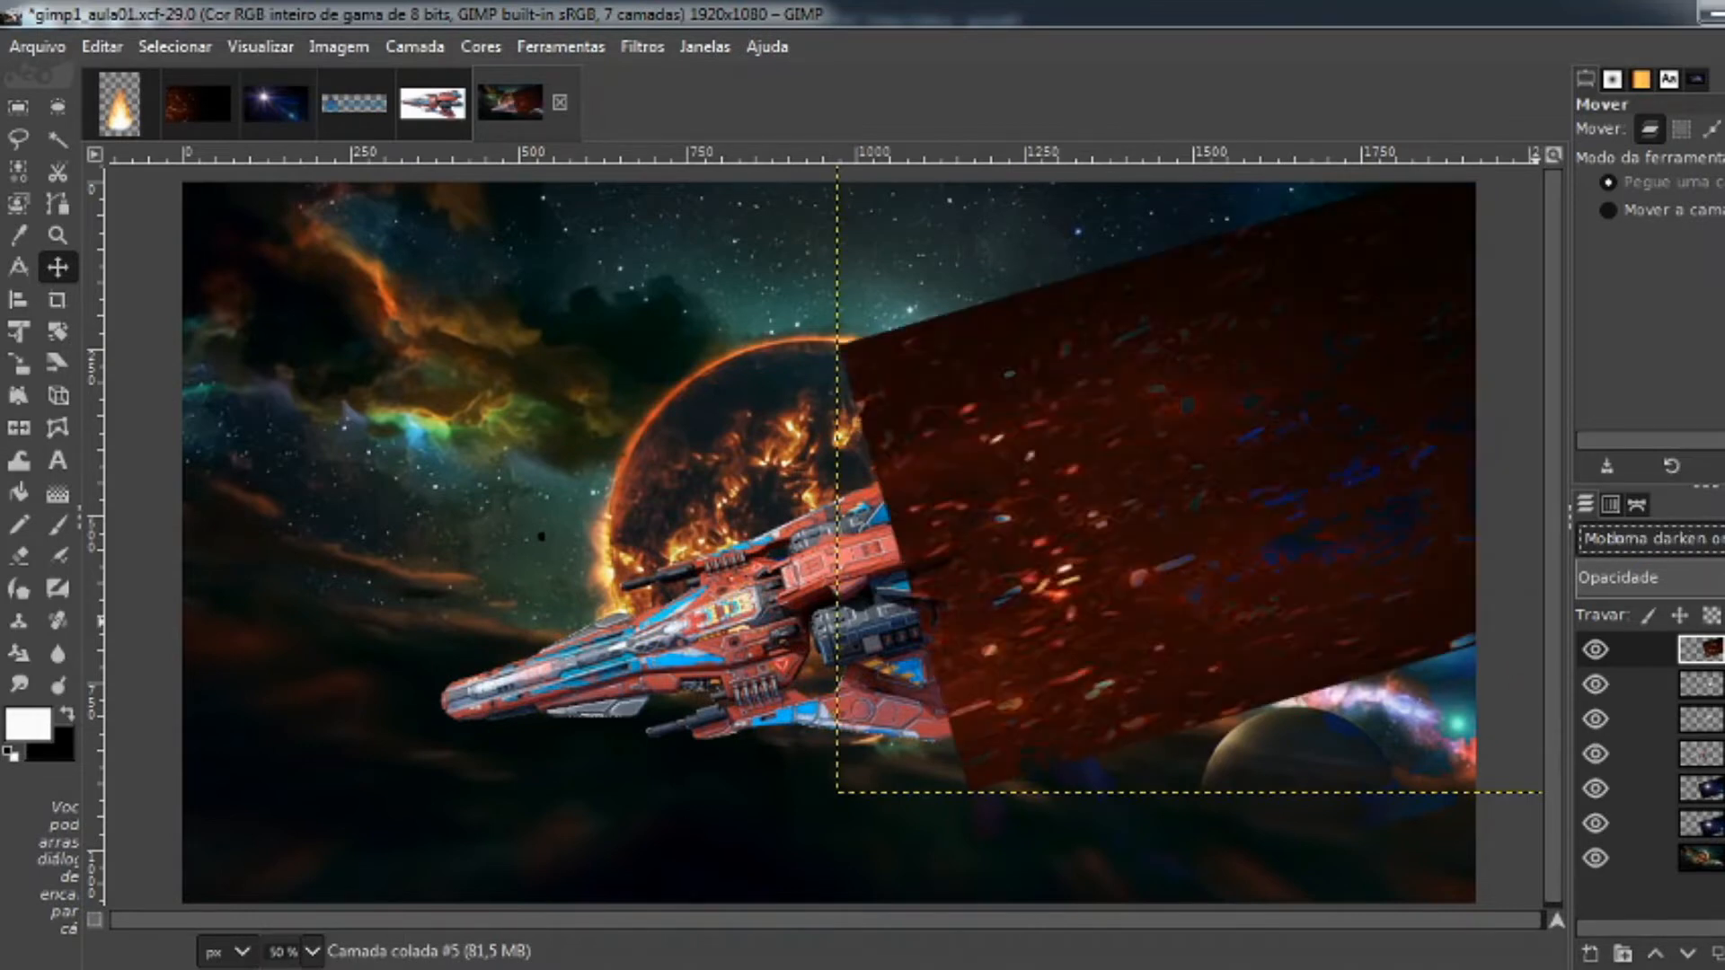
{"action": "scroll", "coordinate": [1694, 539], "scroll_direction": "down", "scroll_amount": 6}
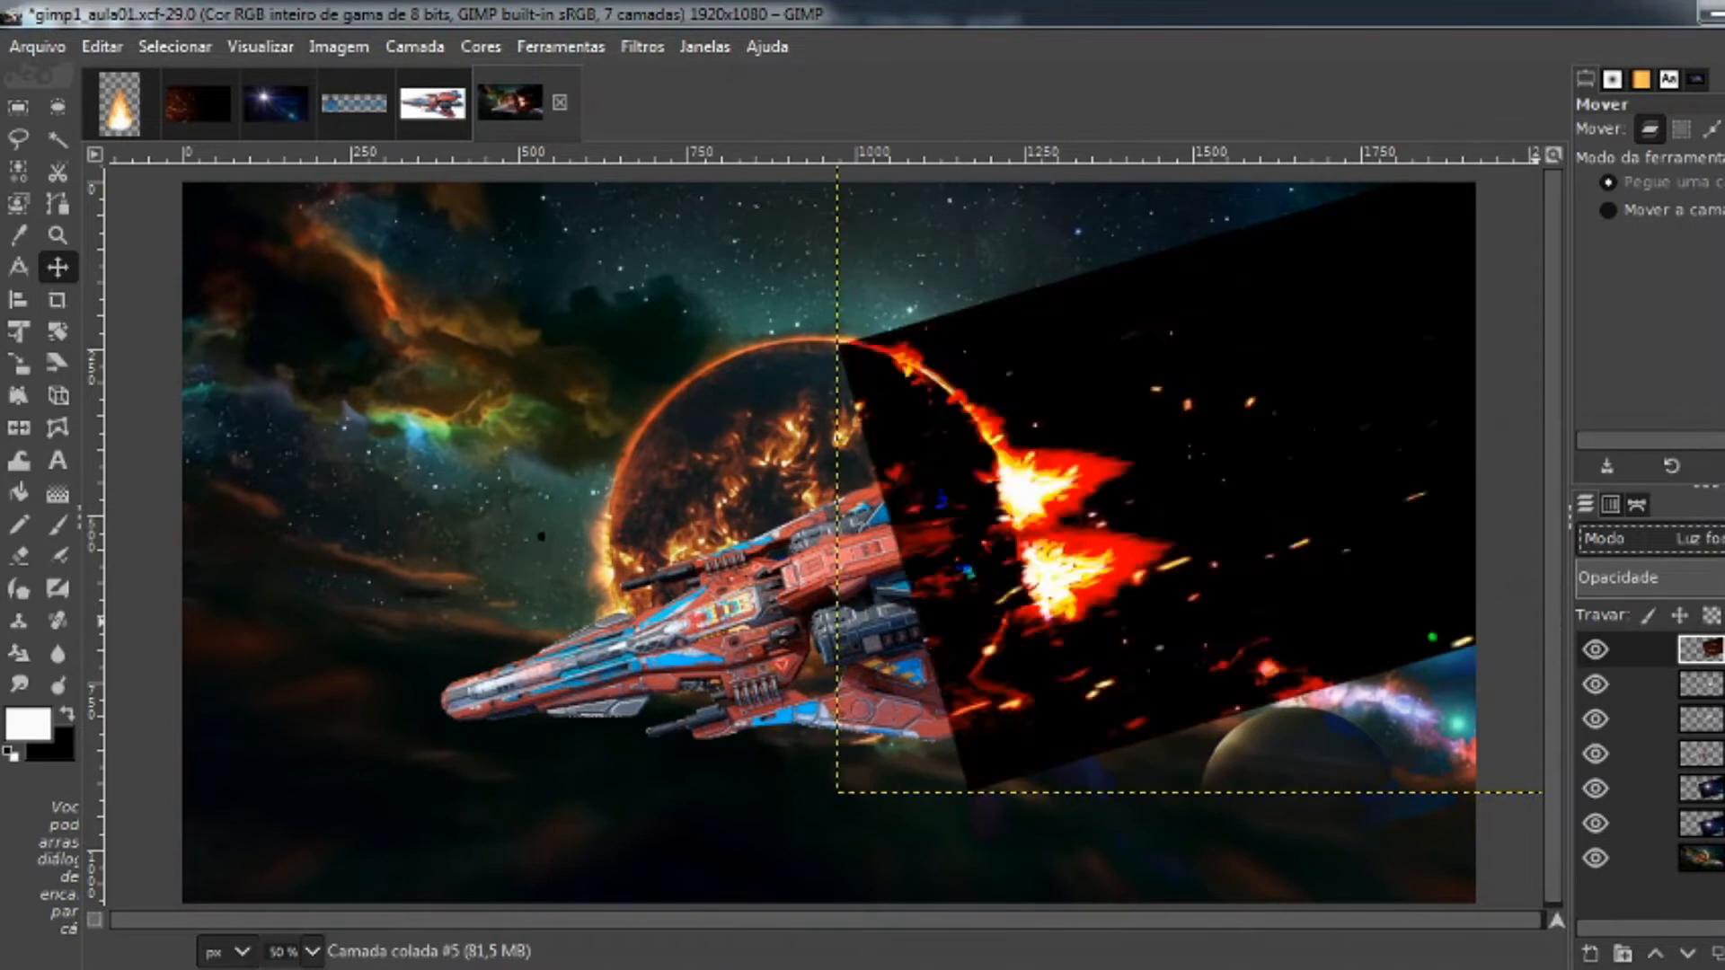
{"action": "scroll", "coordinate": [1694, 539], "scroll_direction": "down", "scroll_amount": 6}
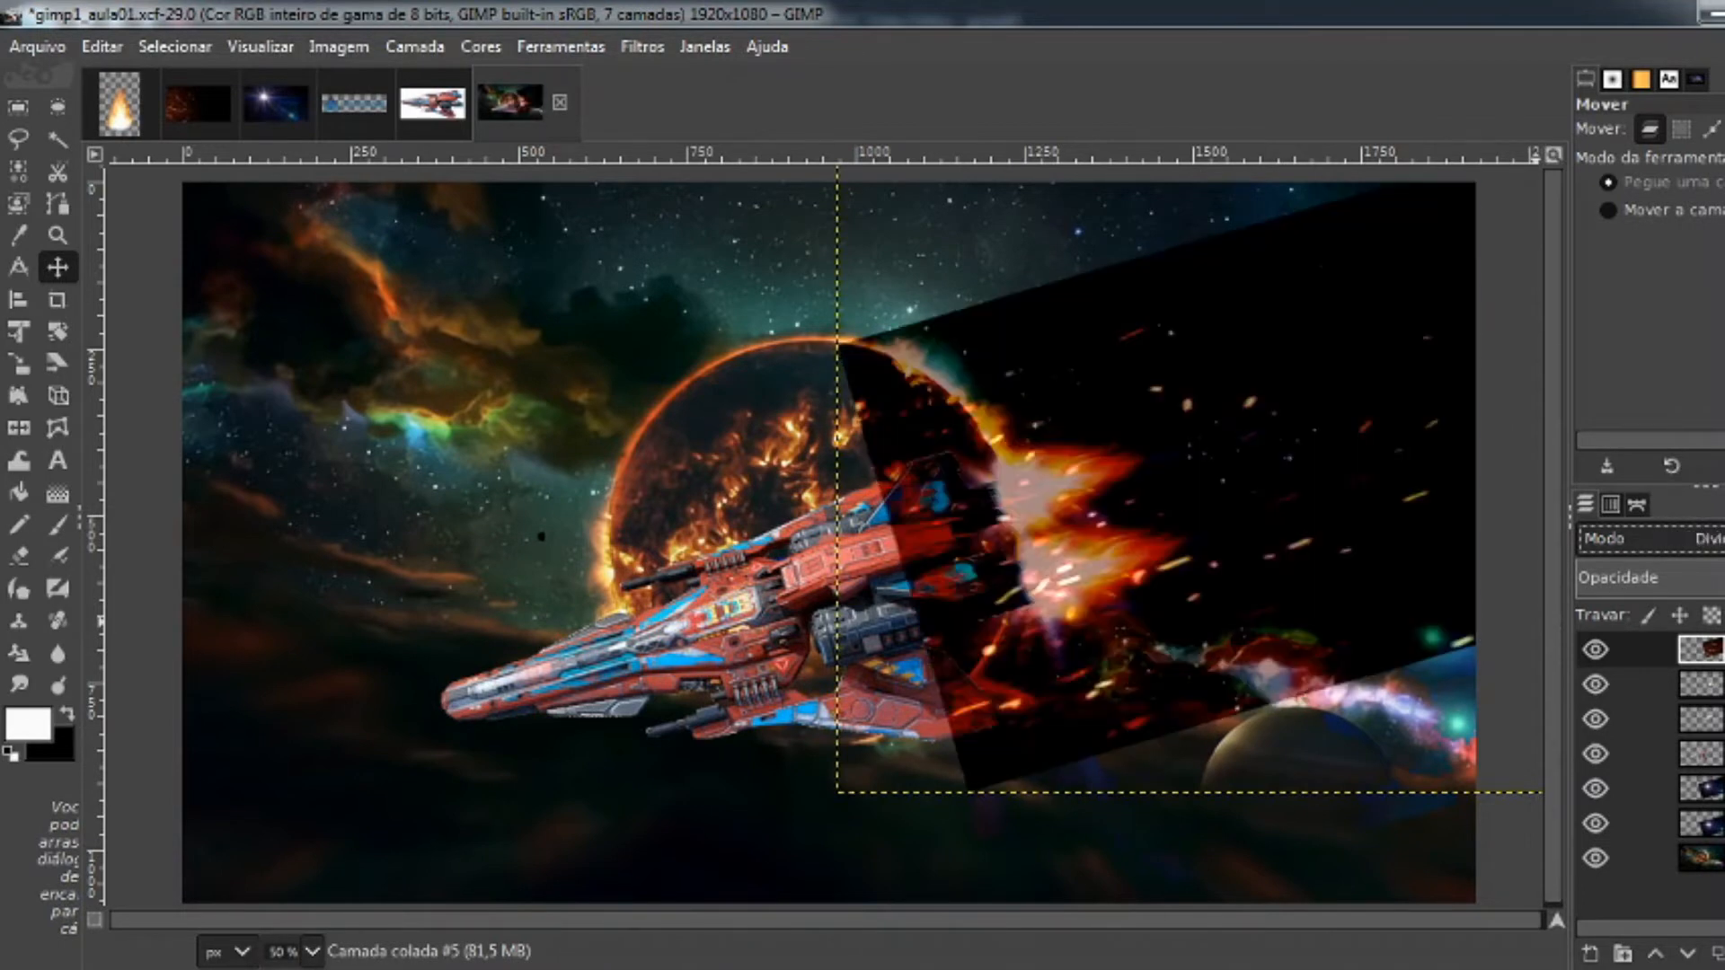
{"action": "scroll", "coordinate": [1694, 538], "scroll_direction": "down", "scroll_amount": 3}
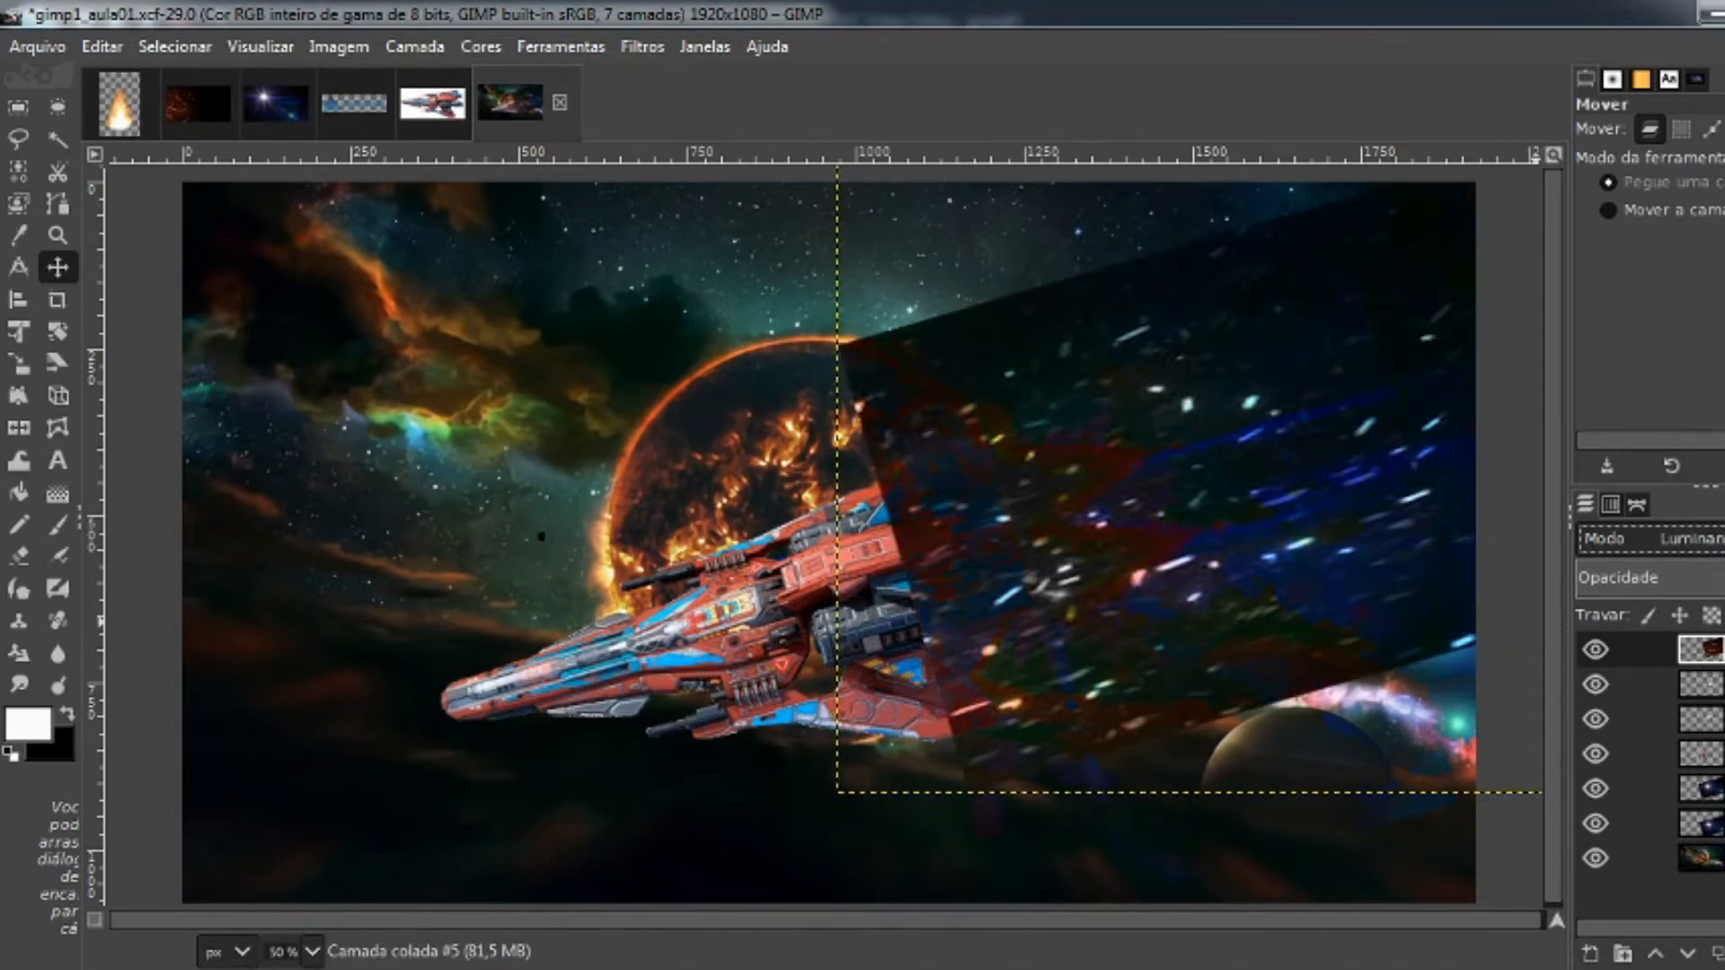
{"action": "scroll", "coordinate": [1694, 539], "scroll_direction": "down", "scroll_amount": 6}
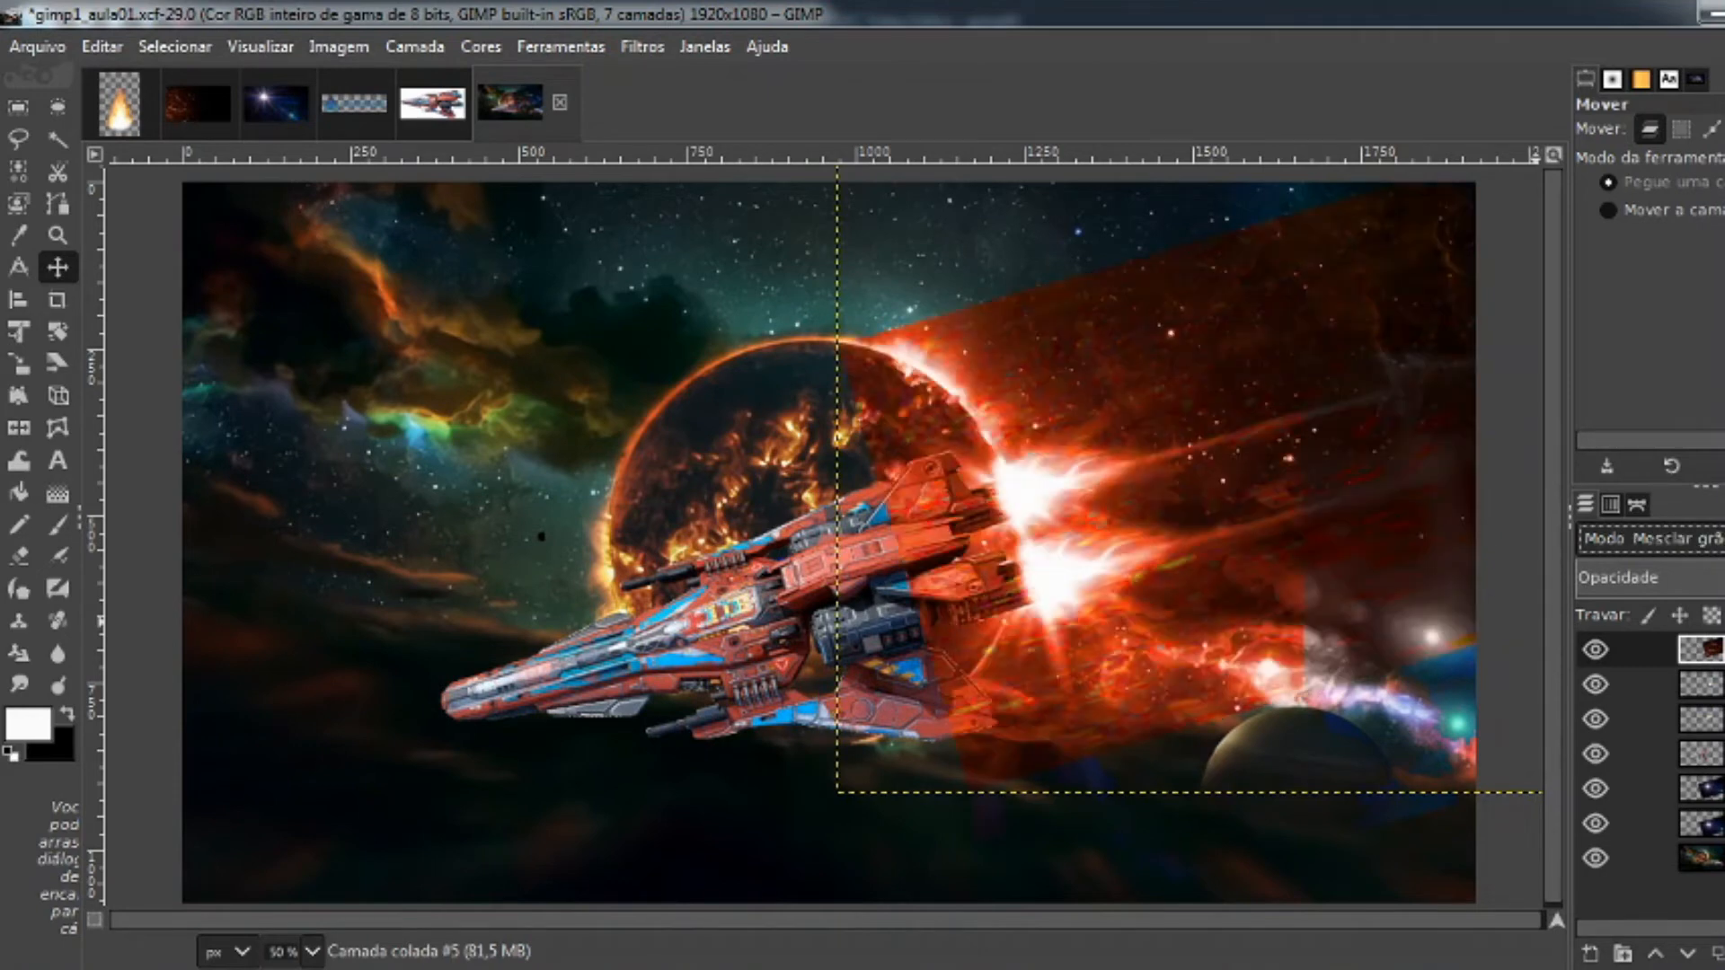
{"action": "scroll", "coordinate": [1694, 539], "scroll_direction": "up", "scroll_amount": 3}
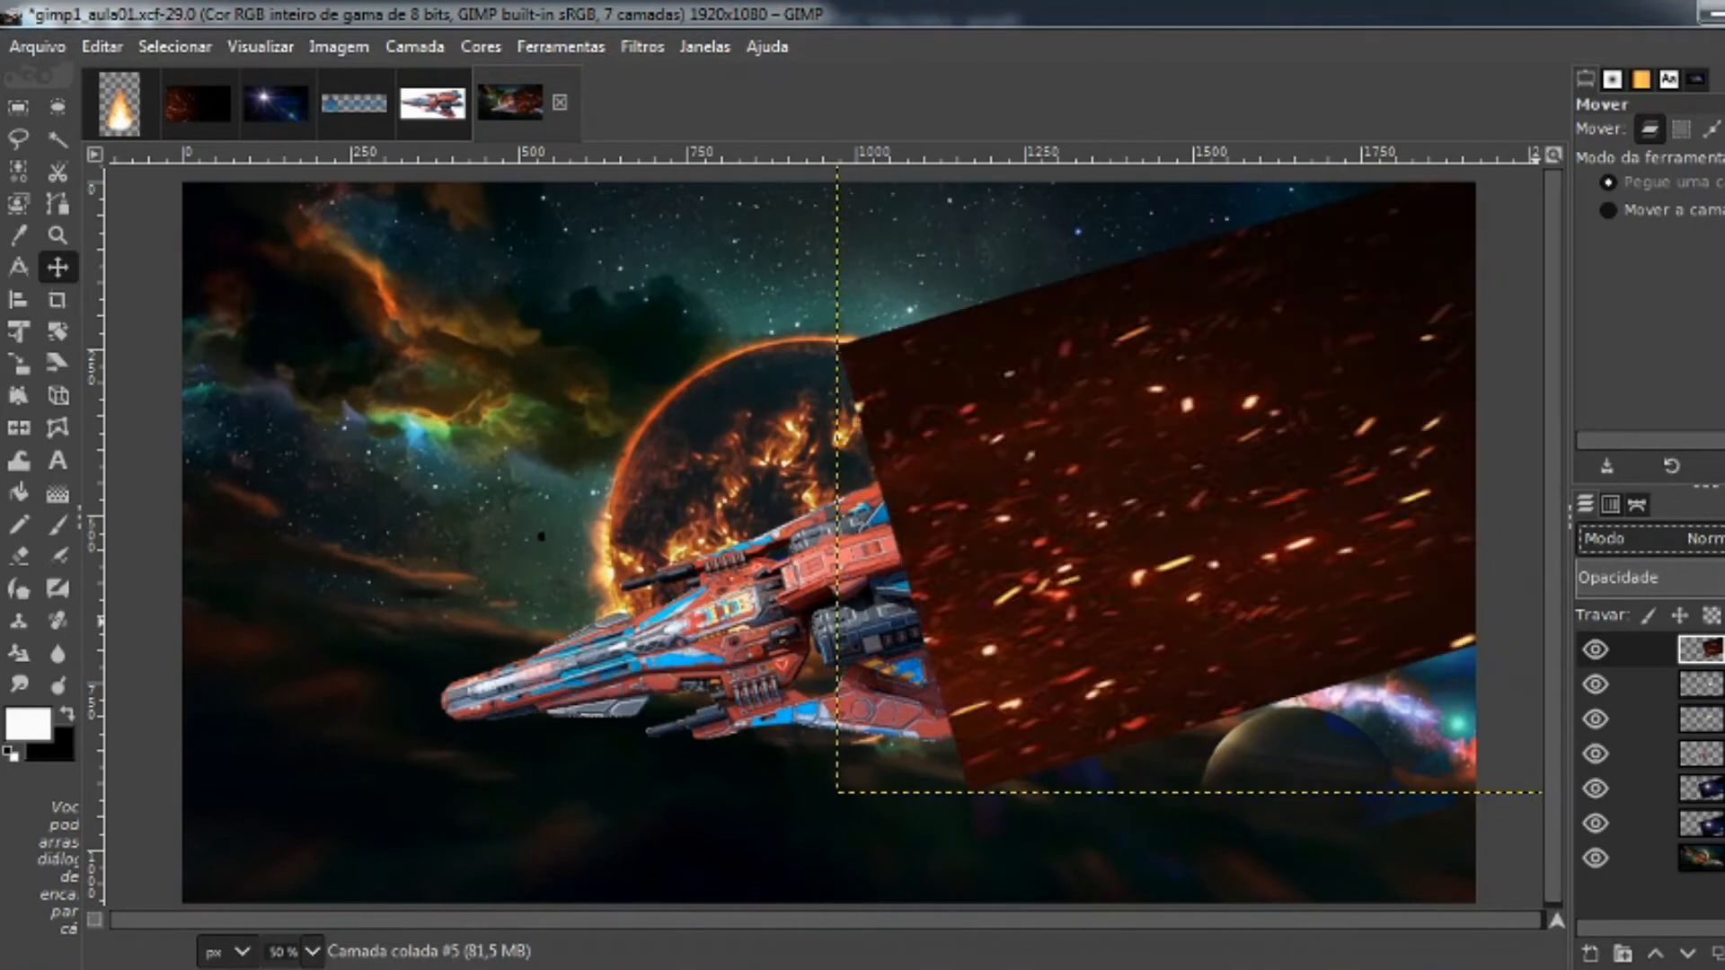
{"action": "scroll", "coordinate": [1694, 539], "scroll_direction": "down", "scroll_amount": 4}
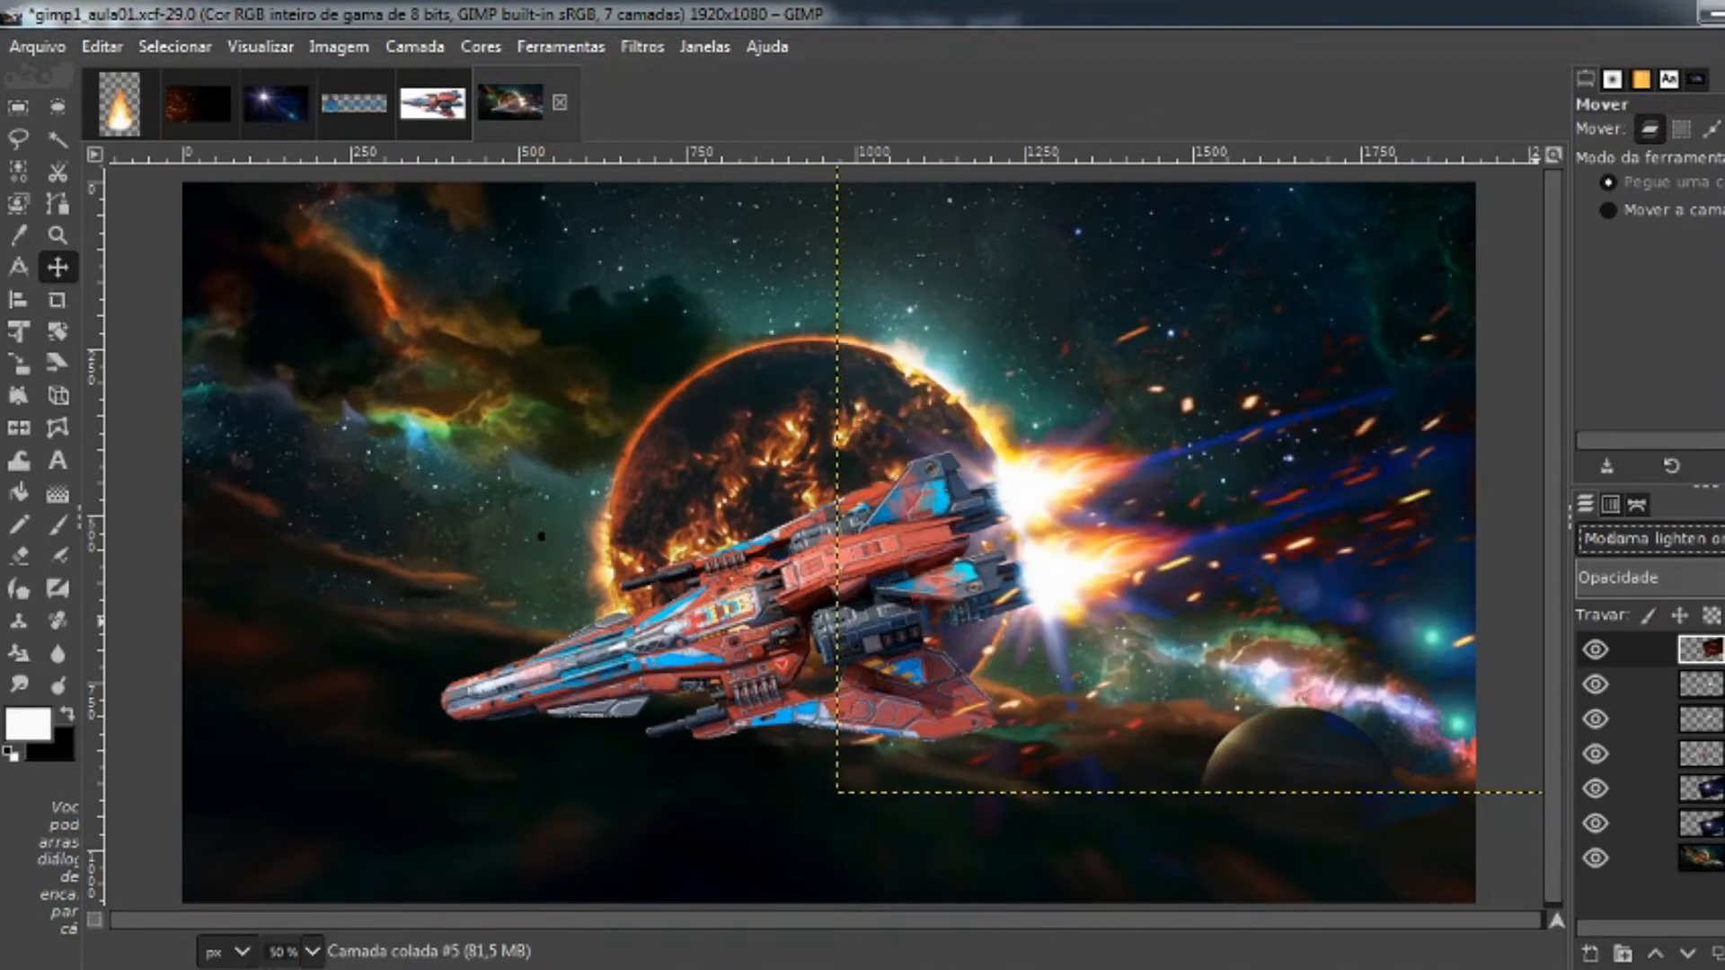
Toggle the particles layer's visibility several times to compare the composition with and without the sparks
{"action": "left_click", "coordinate": [1588, 651]}
{"action": "left_click", "coordinate": [1588, 650]}
{"action": "left_click", "coordinate": [1588, 650]}
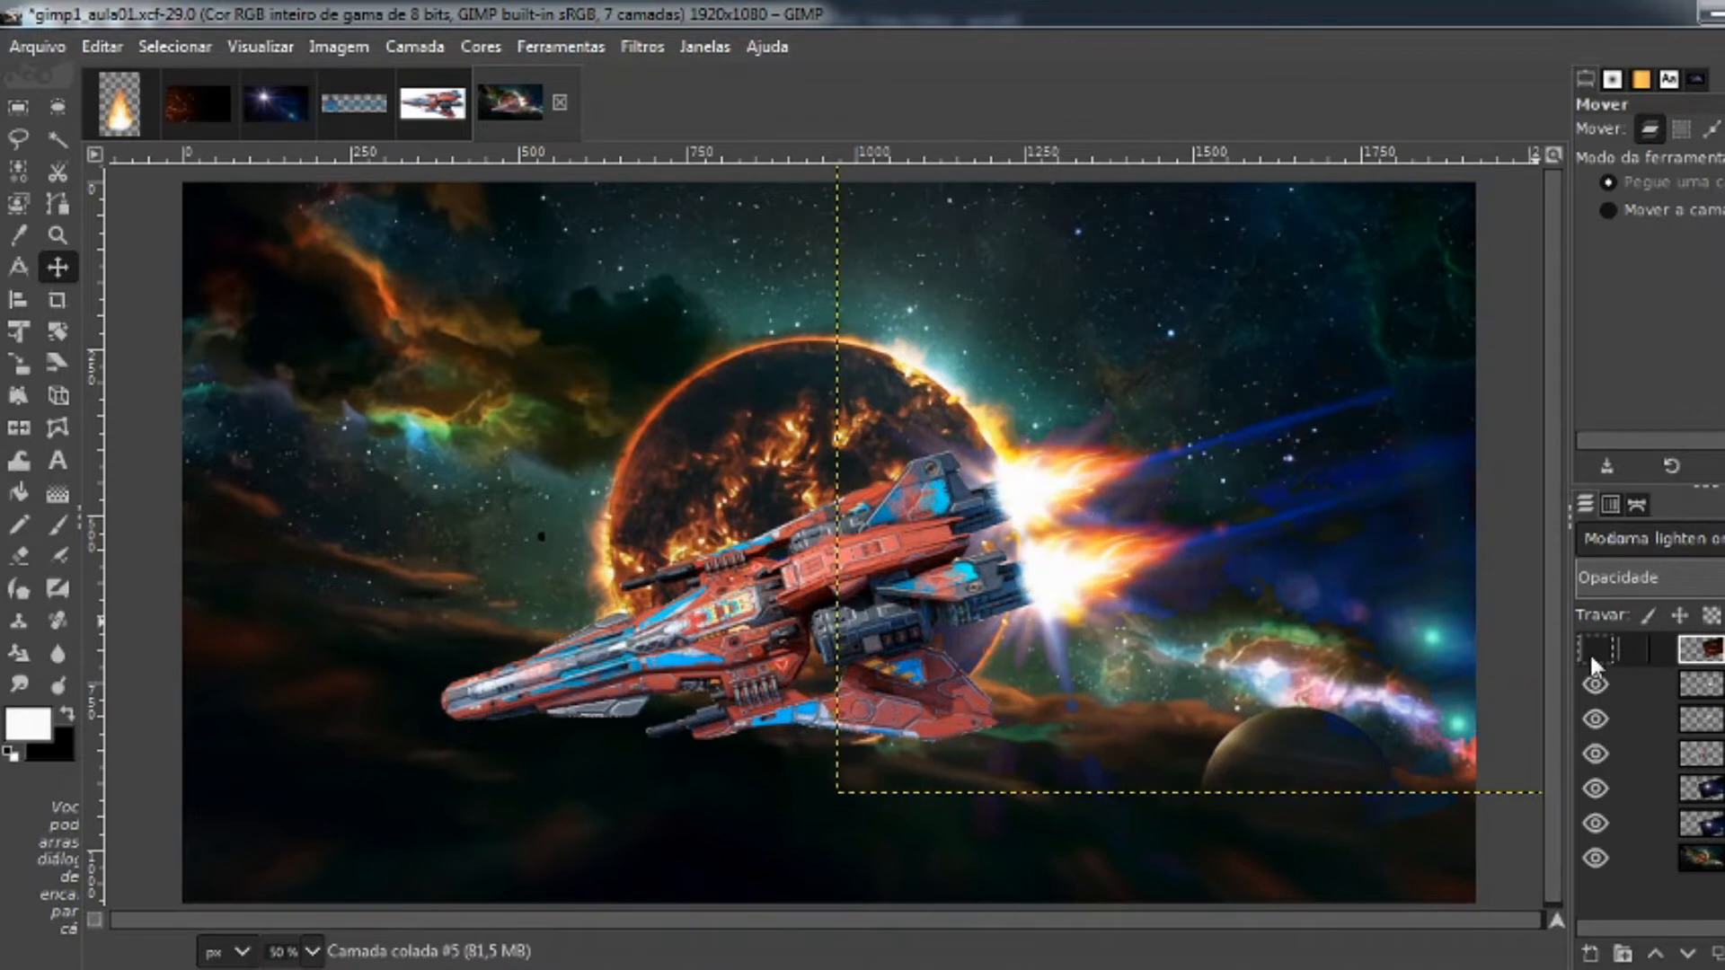
{"action": "left_click", "coordinate": [1588, 651]}
{"action": "left_click", "coordinate": [1588, 650]}
{"action": "left_click", "coordinate": [1588, 651]}
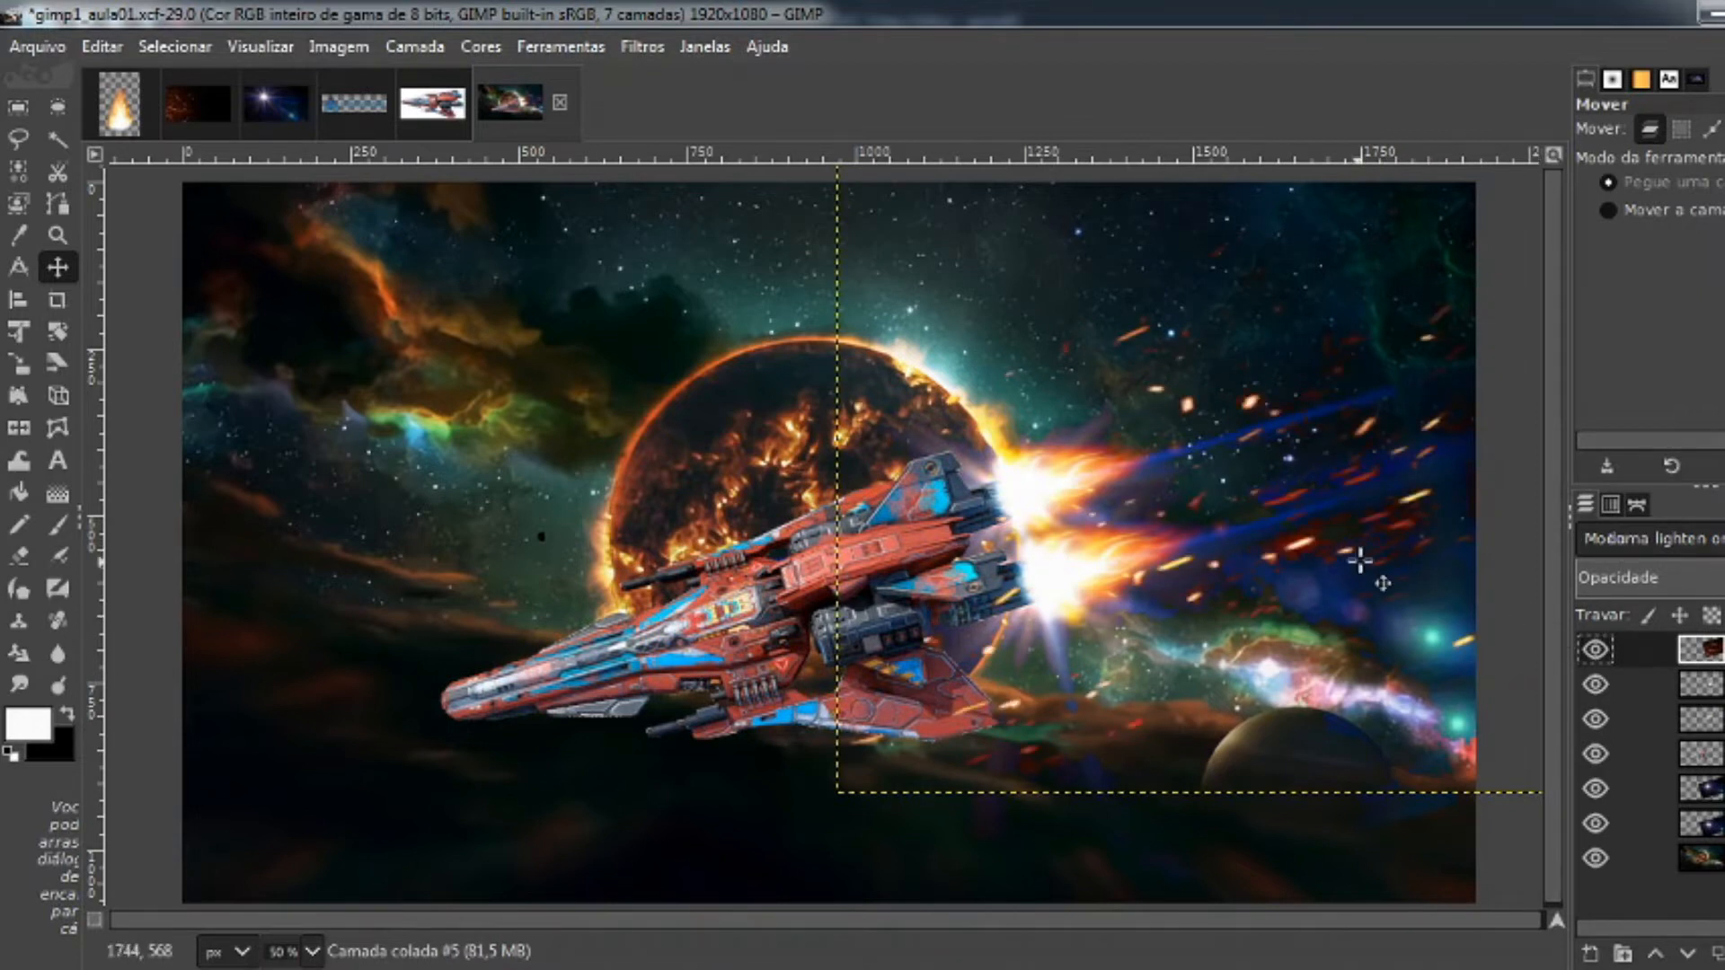
Compare the neighbouring lightening blend modes on the particles layer and set it to Subexposição (Dodge)
{"action": "left_click", "coordinate": [1653, 538]}
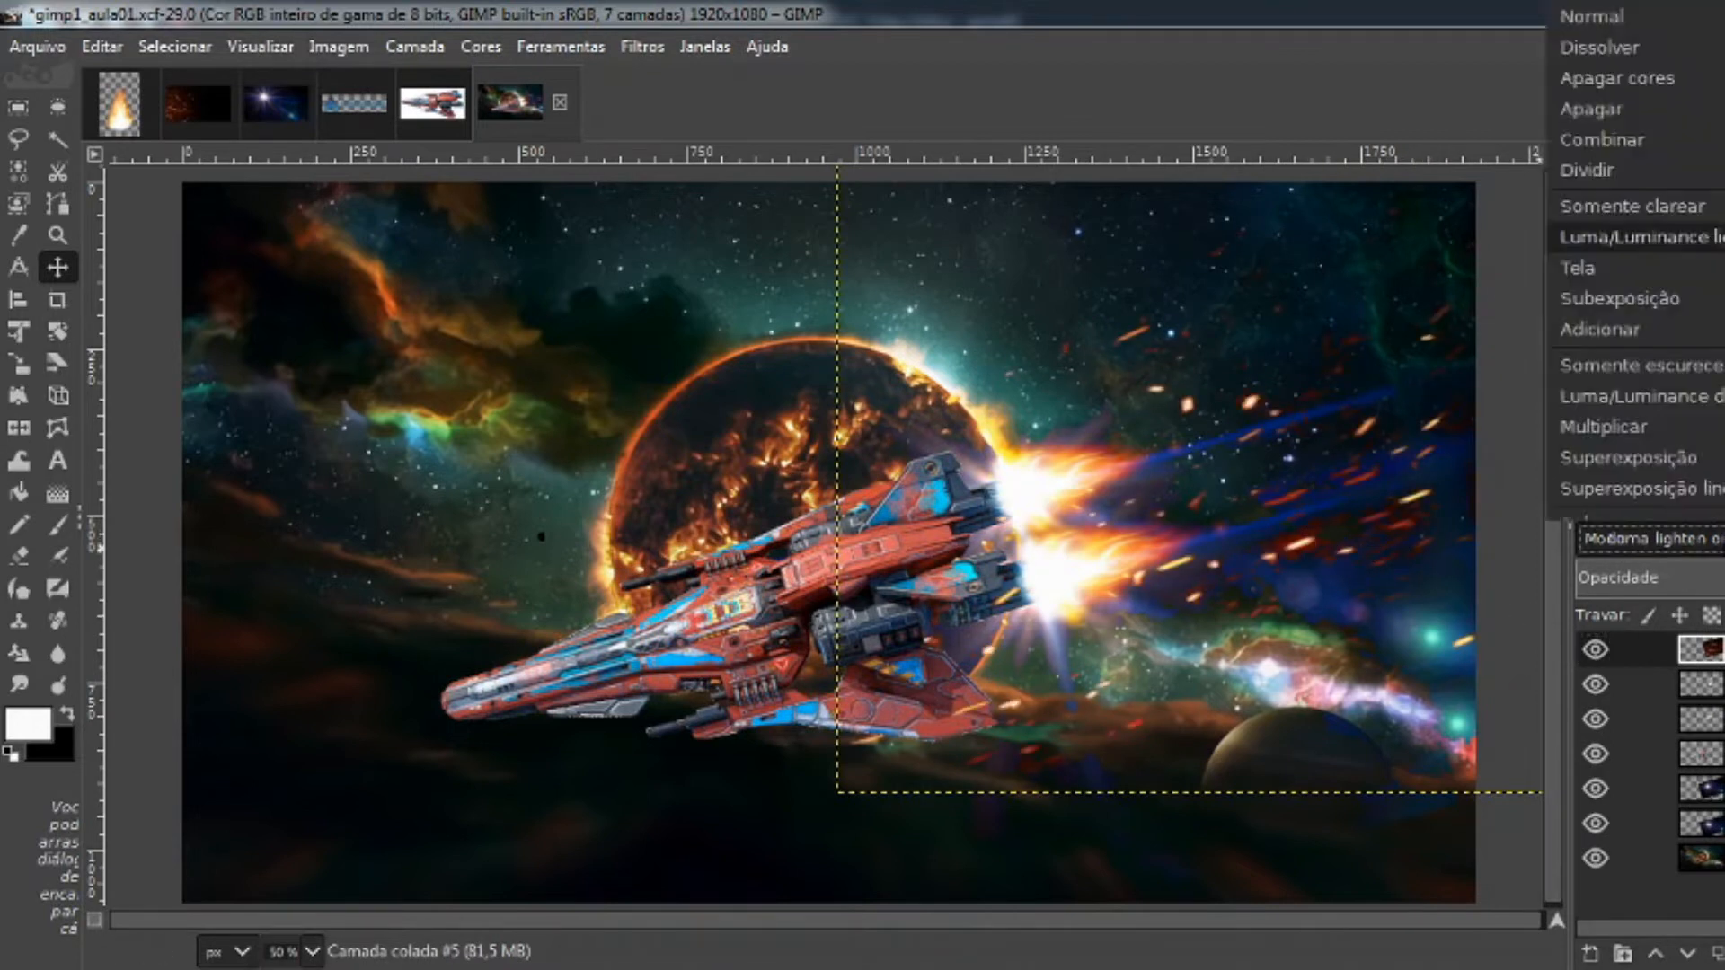
{"action": "left_click", "coordinate": [1653, 237]}
{"action": "key", "text": "Down"}
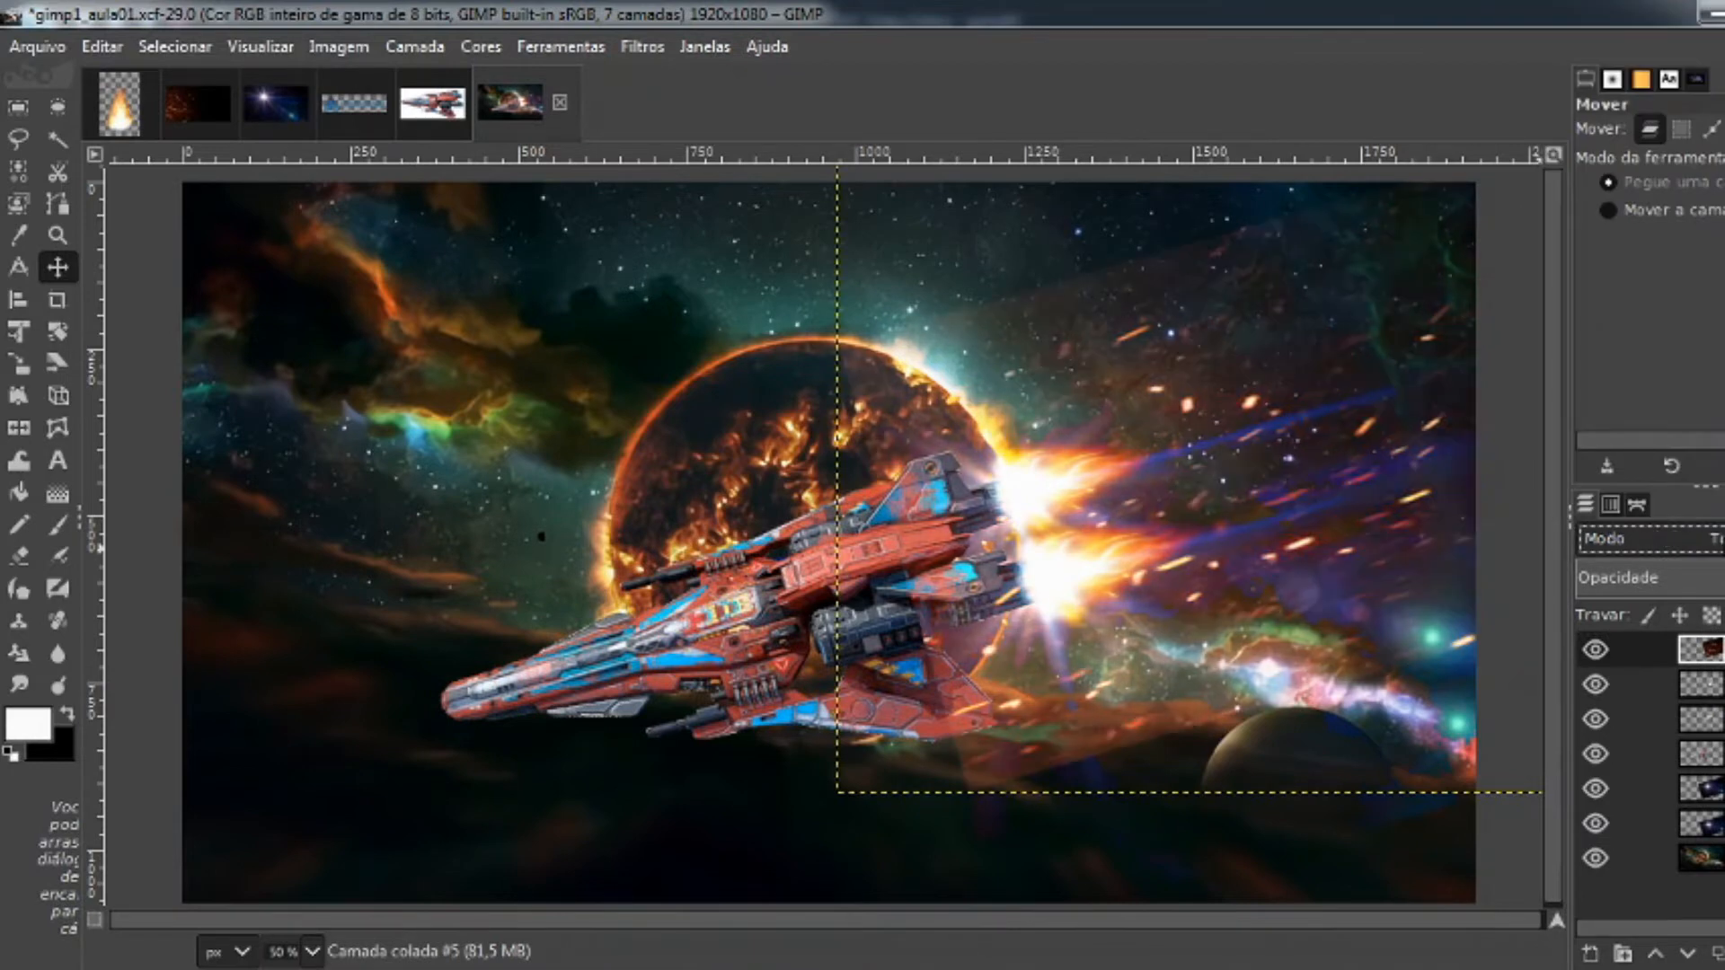
{"action": "key", "text": "Up"}
{"action": "key", "text": "Up"}
{"action": "key", "text": "Down"}
{"action": "key", "text": "Down"}
{"action": "key", "text": "Down"}
{"action": "key", "text": "Down"}
{"action": "key", "text": "Up"}
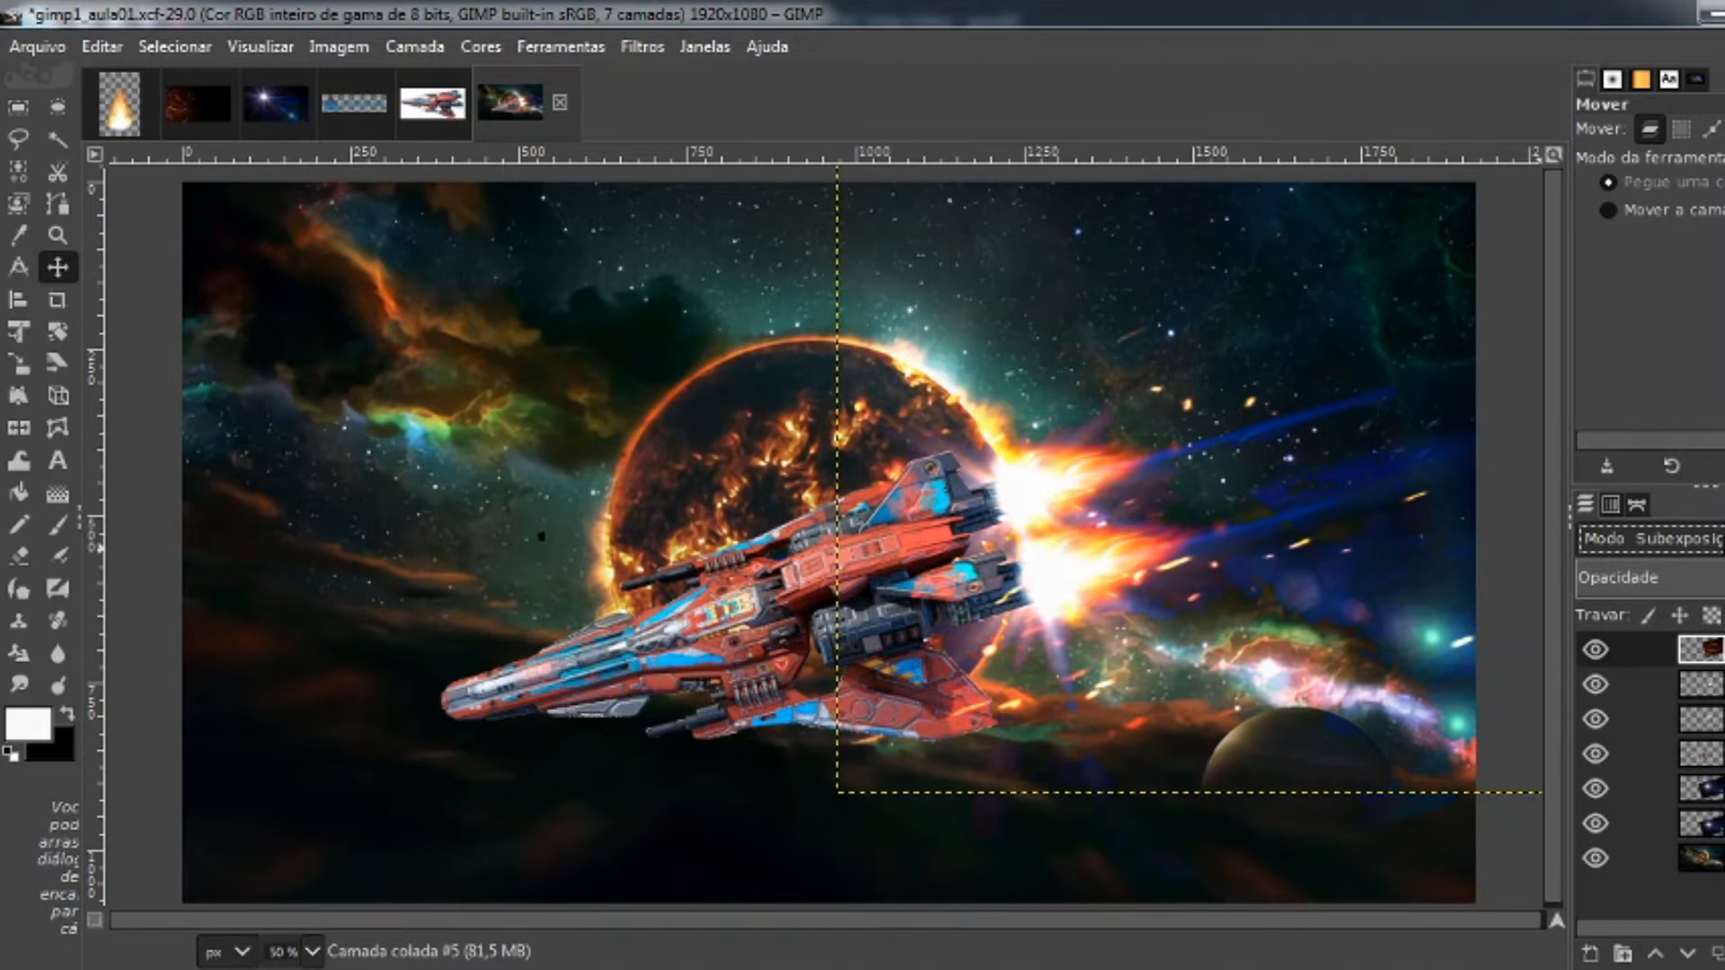
{"action": "key", "text": "Down"}
{"action": "key", "text": "Up"}
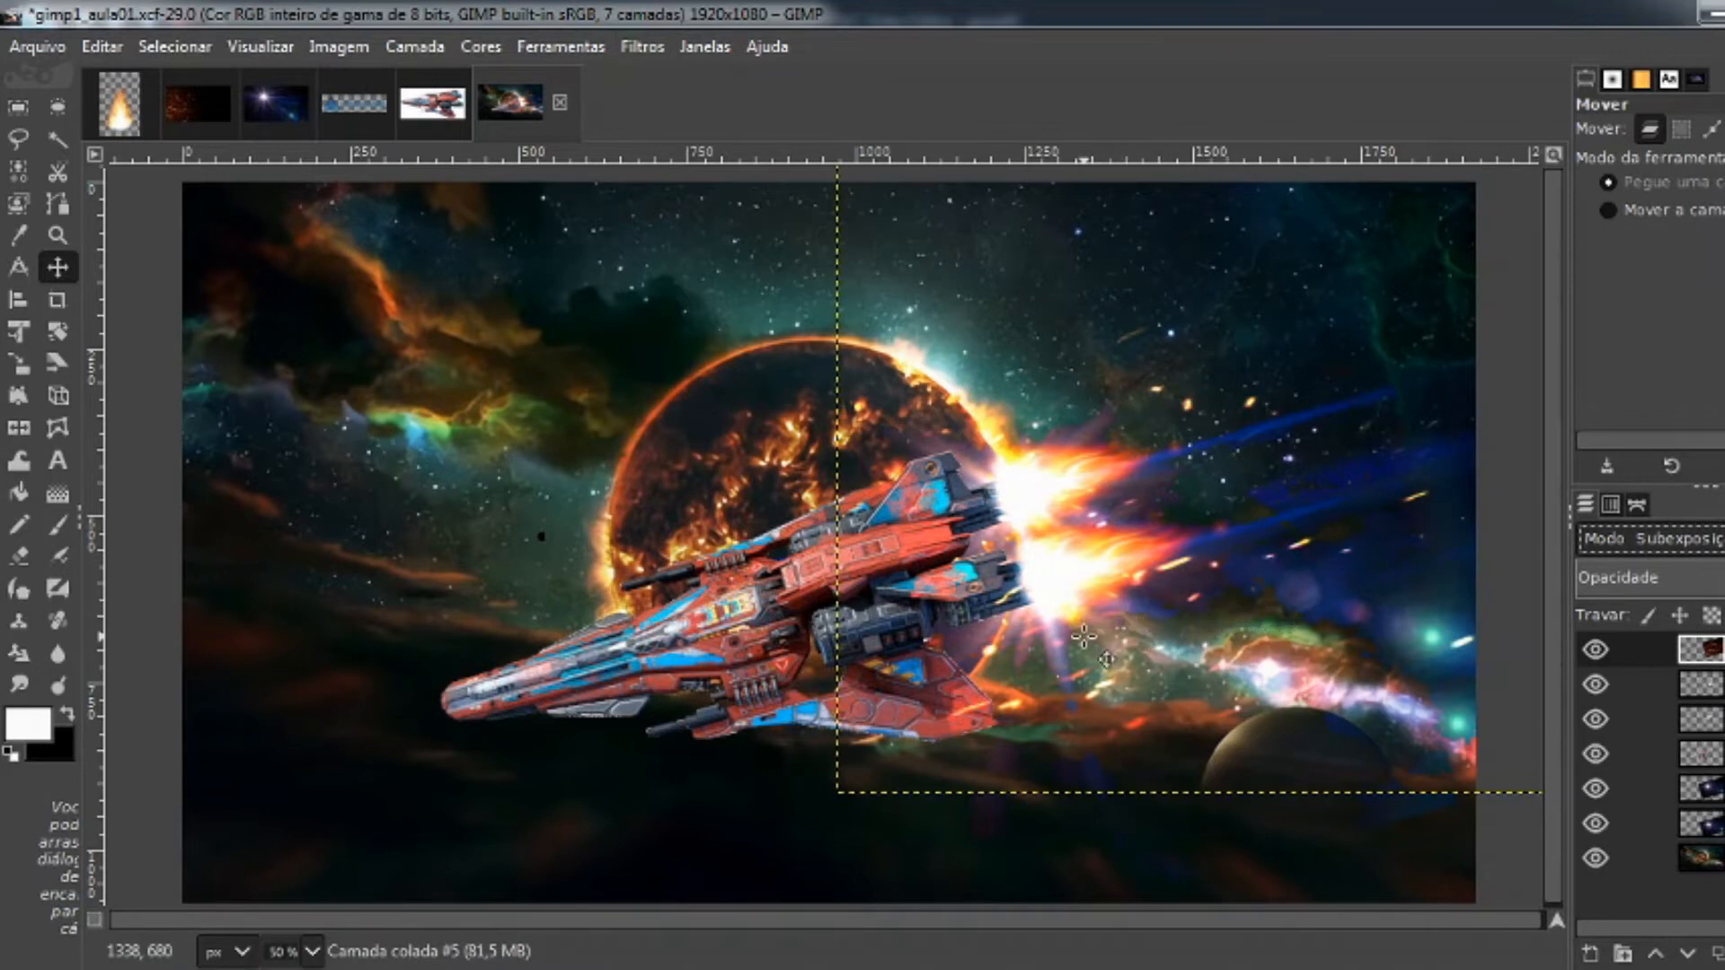
Examine the blended sparks around the engine flames and over the spaceship's hull up close
{"action": "scroll", "coordinate": [1114, 534], "scroll_direction": "up", "scroll_amount": 2}
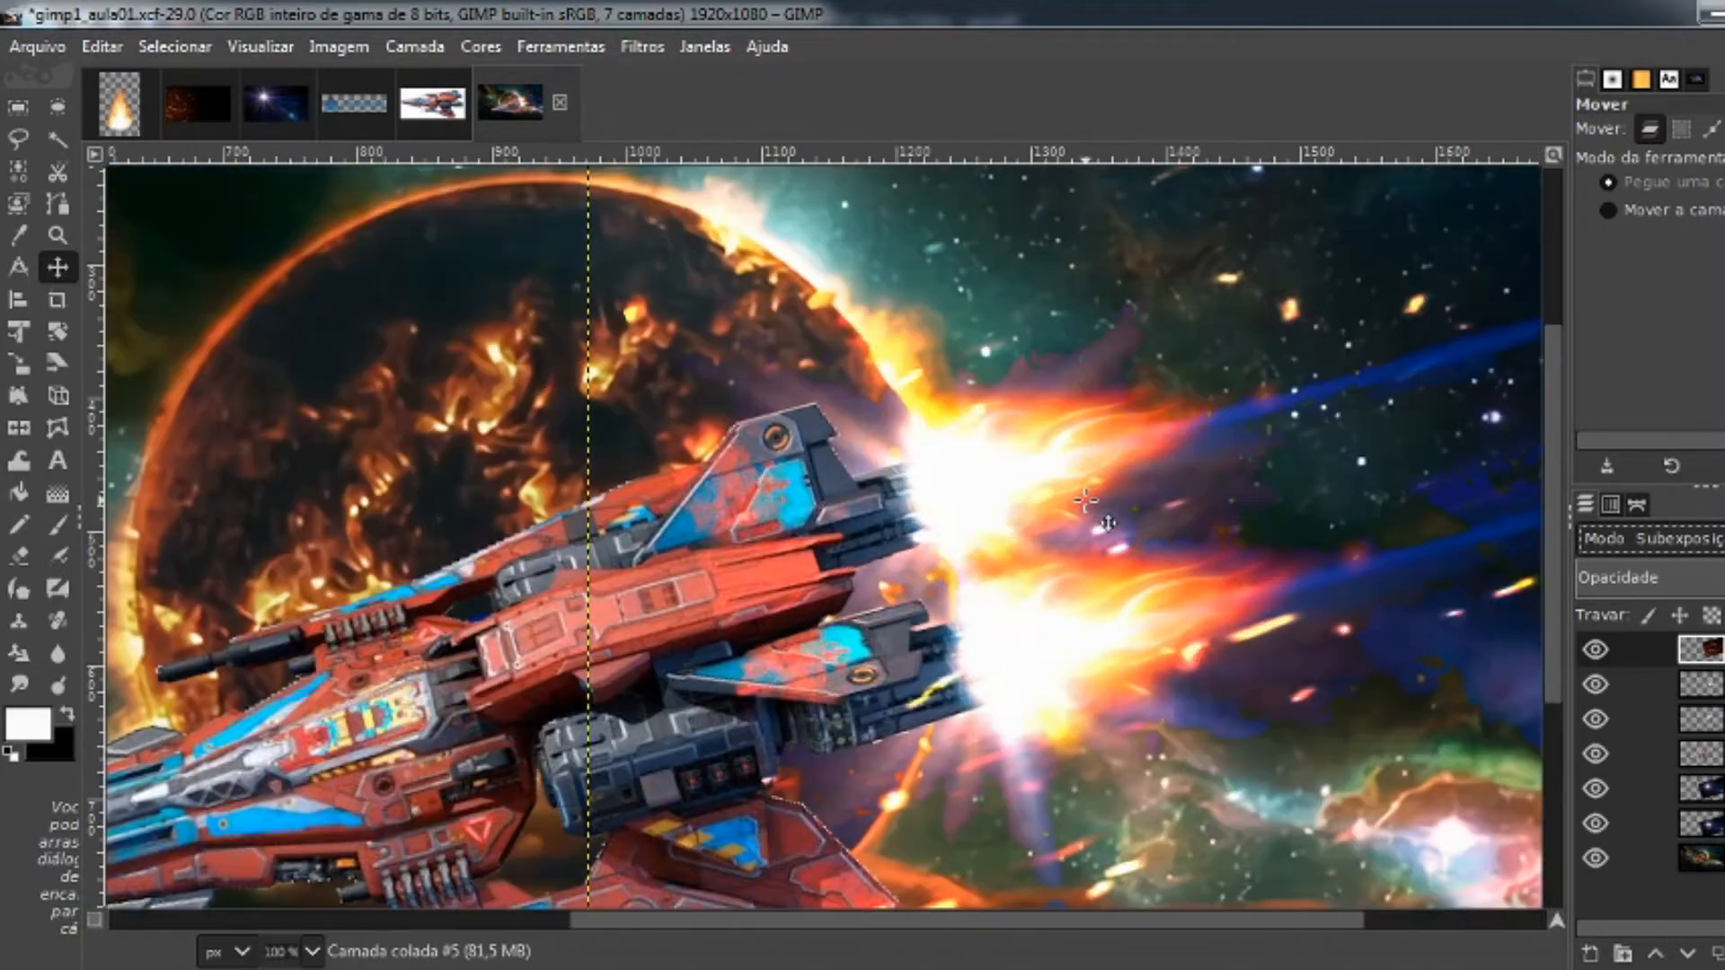
{"action": "left_click_drag", "start_coordinate": [1138, 565], "coordinate": [1006, 531]}
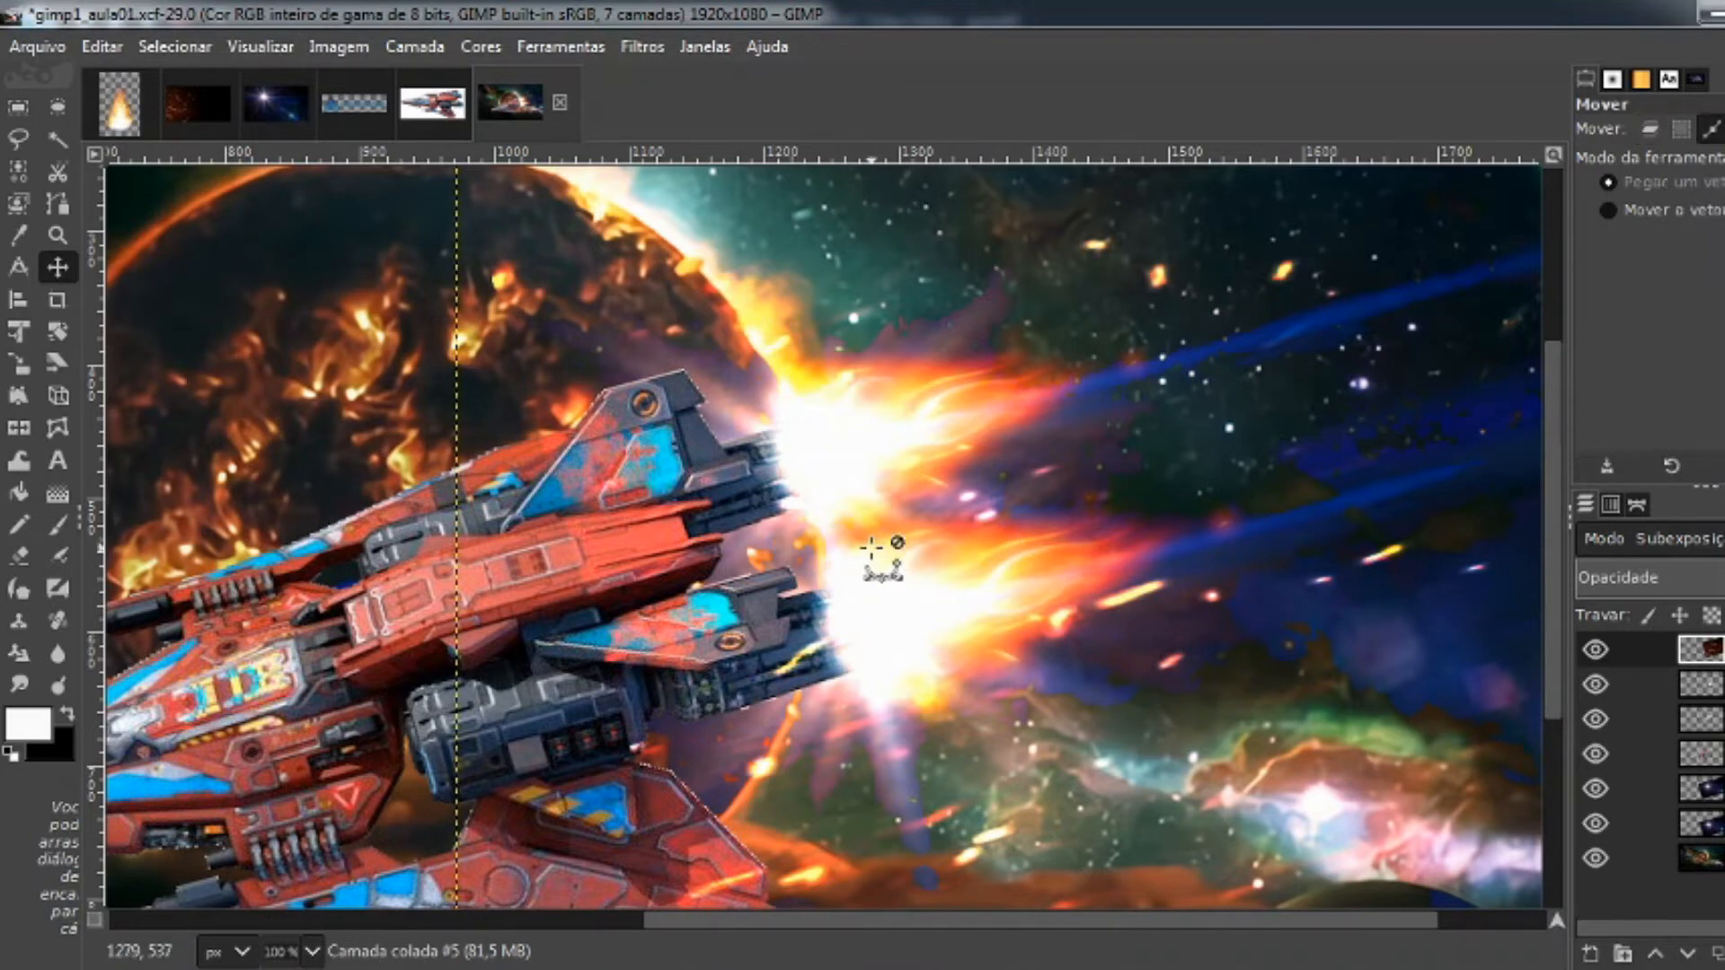
{"action": "scroll", "coordinate": [885, 540], "scroll_direction": "down", "scroll_amount": 1}
{"action": "left_click_drag", "start_coordinate": [866, 553], "coordinate": [1220, 566]}
{"action": "scroll", "coordinate": [1121, 562], "scroll_direction": "up", "scroll_amount": 1}
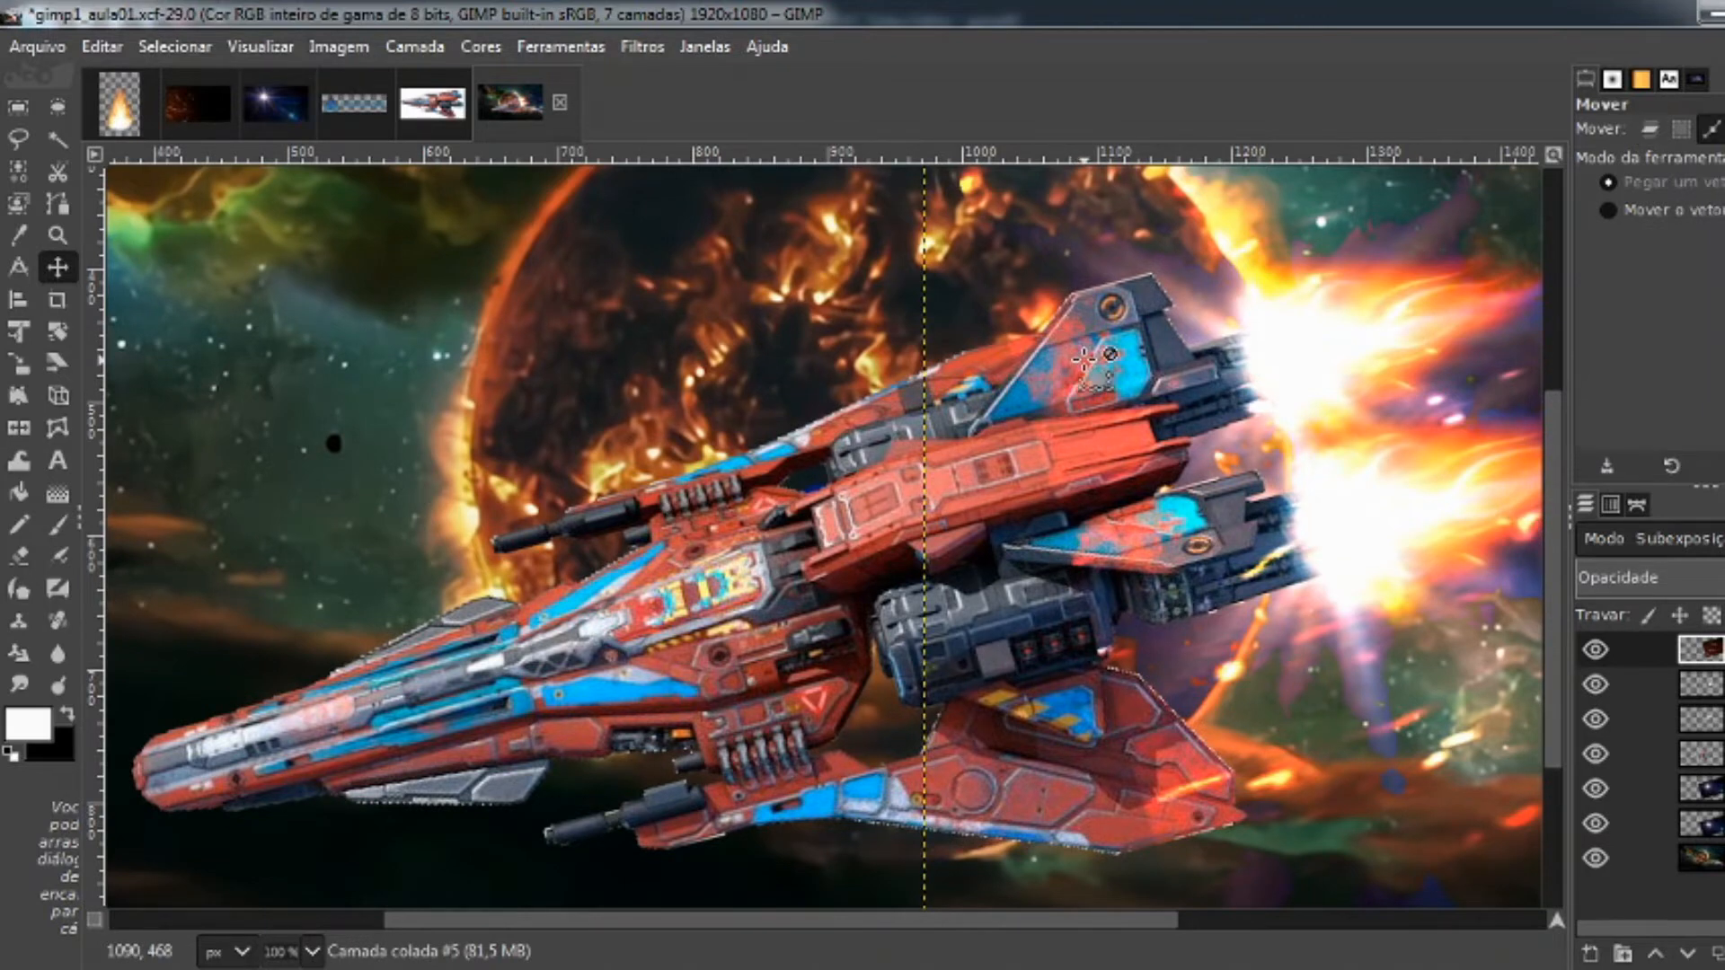
View the whole composition, select the universe background layer and save the project
{"action": "scroll", "coordinate": [1084, 360], "scroll_direction": "down", "scroll_amount": 1}
{"action": "left_click_drag", "start_coordinate": [1290, 354], "coordinate": [1109, 470]}
{"action": "scroll", "coordinate": [1146, 442], "scroll_direction": "down", "scroll_amount": 1}
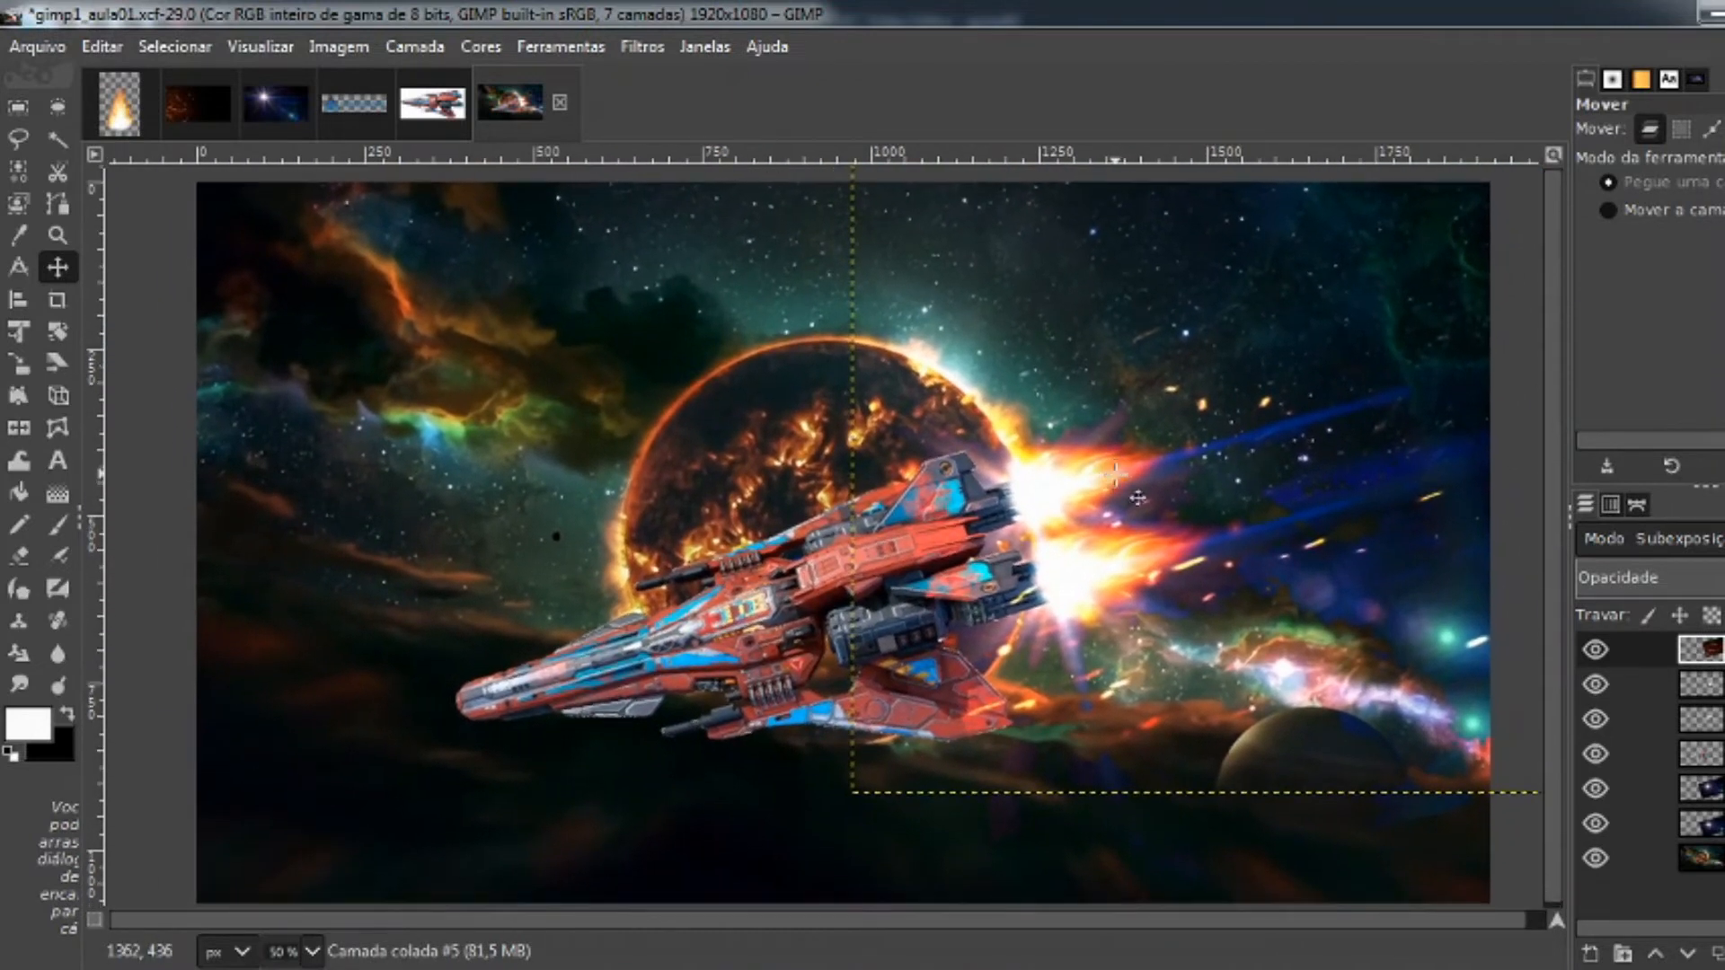
{"action": "left_click", "coordinate": [1649, 858]}
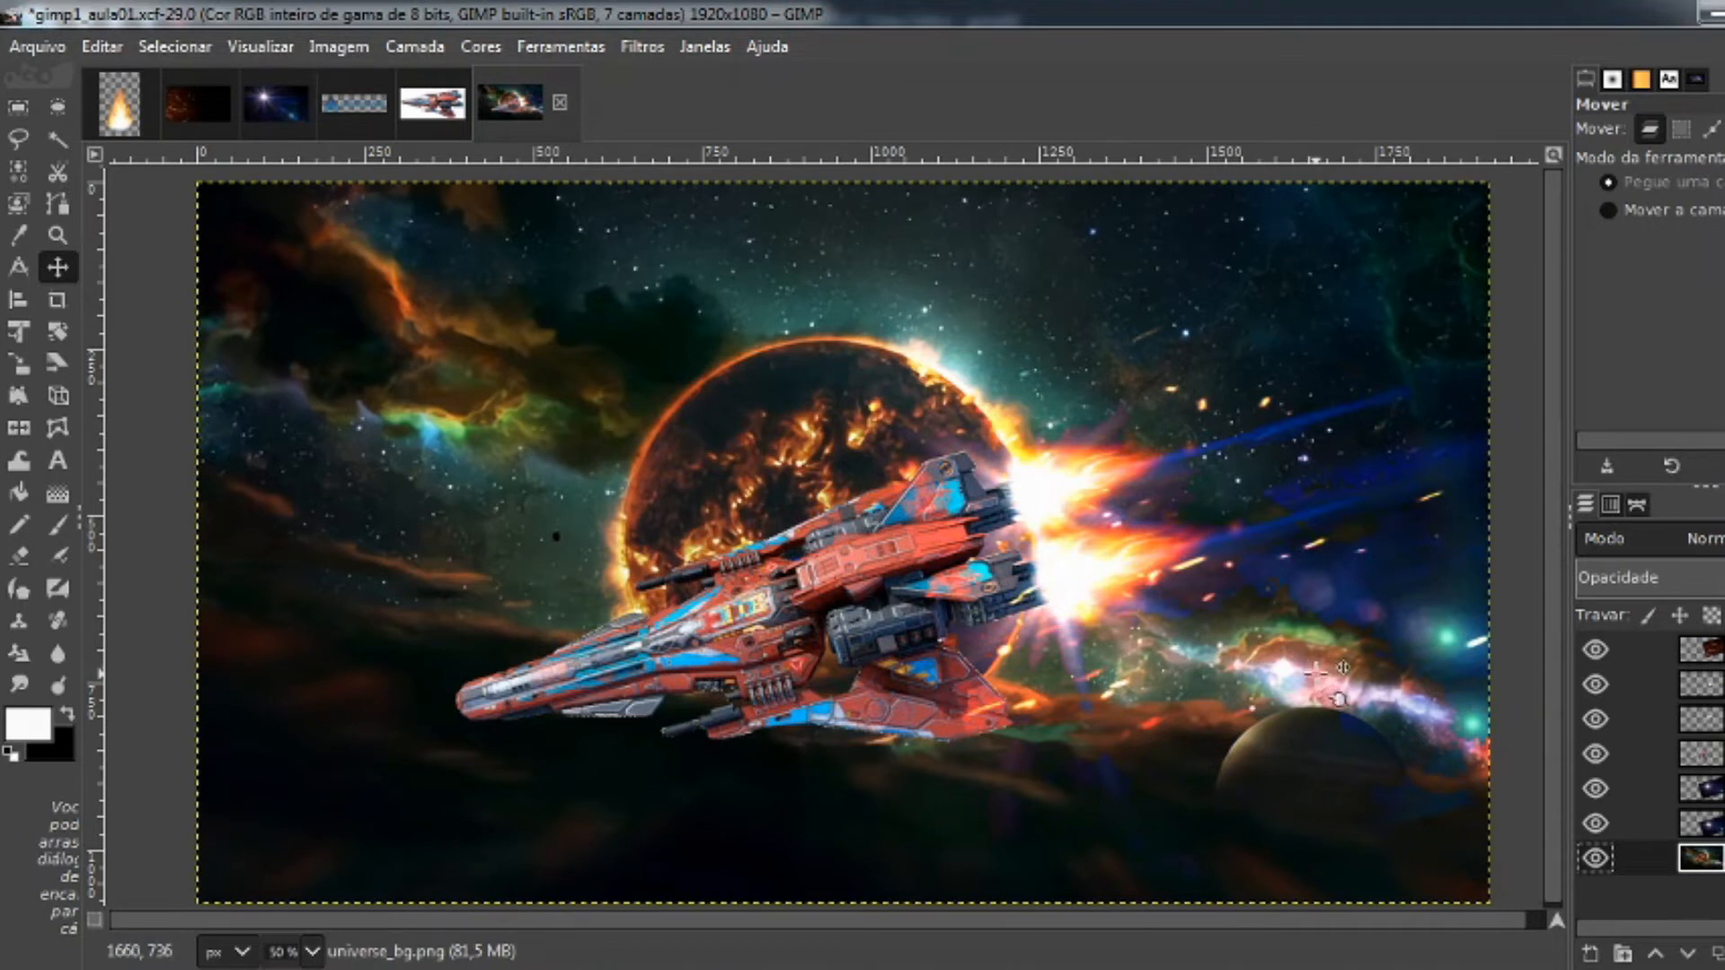
{"action": "key", "text": "ctrl+s"}
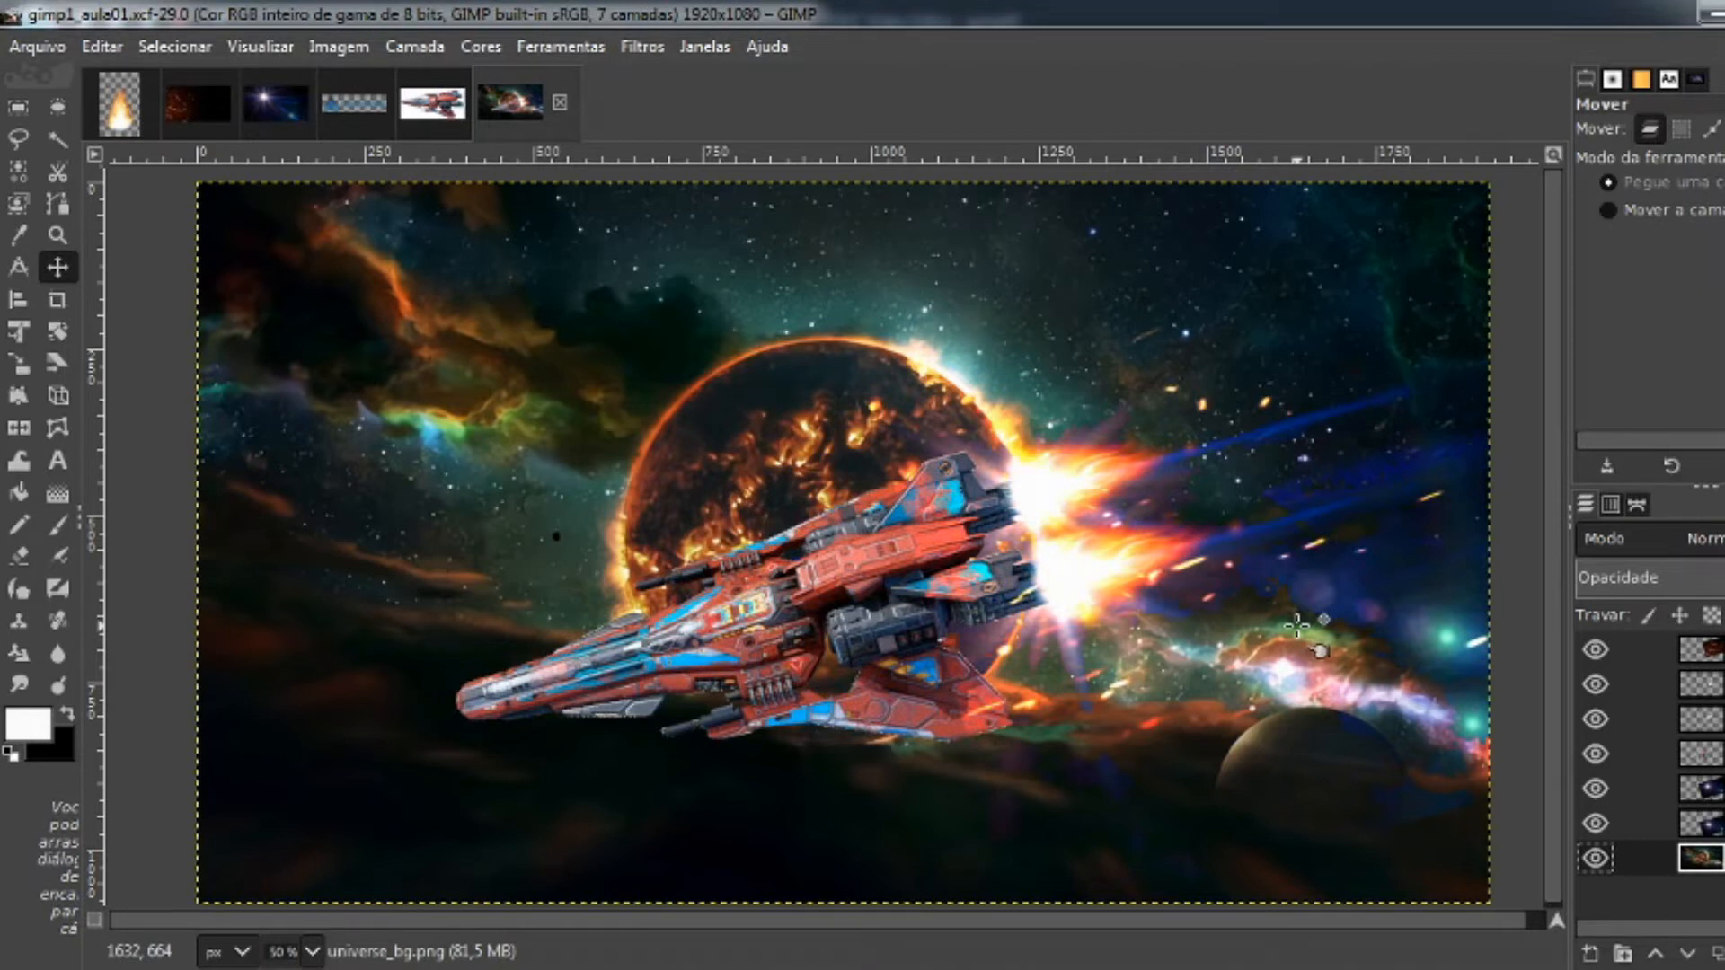
Add a new 1920 x 1080 px transparent layer above the particles layer, keeping the default layer options
{"action": "left_click", "coordinate": [1687, 649]}
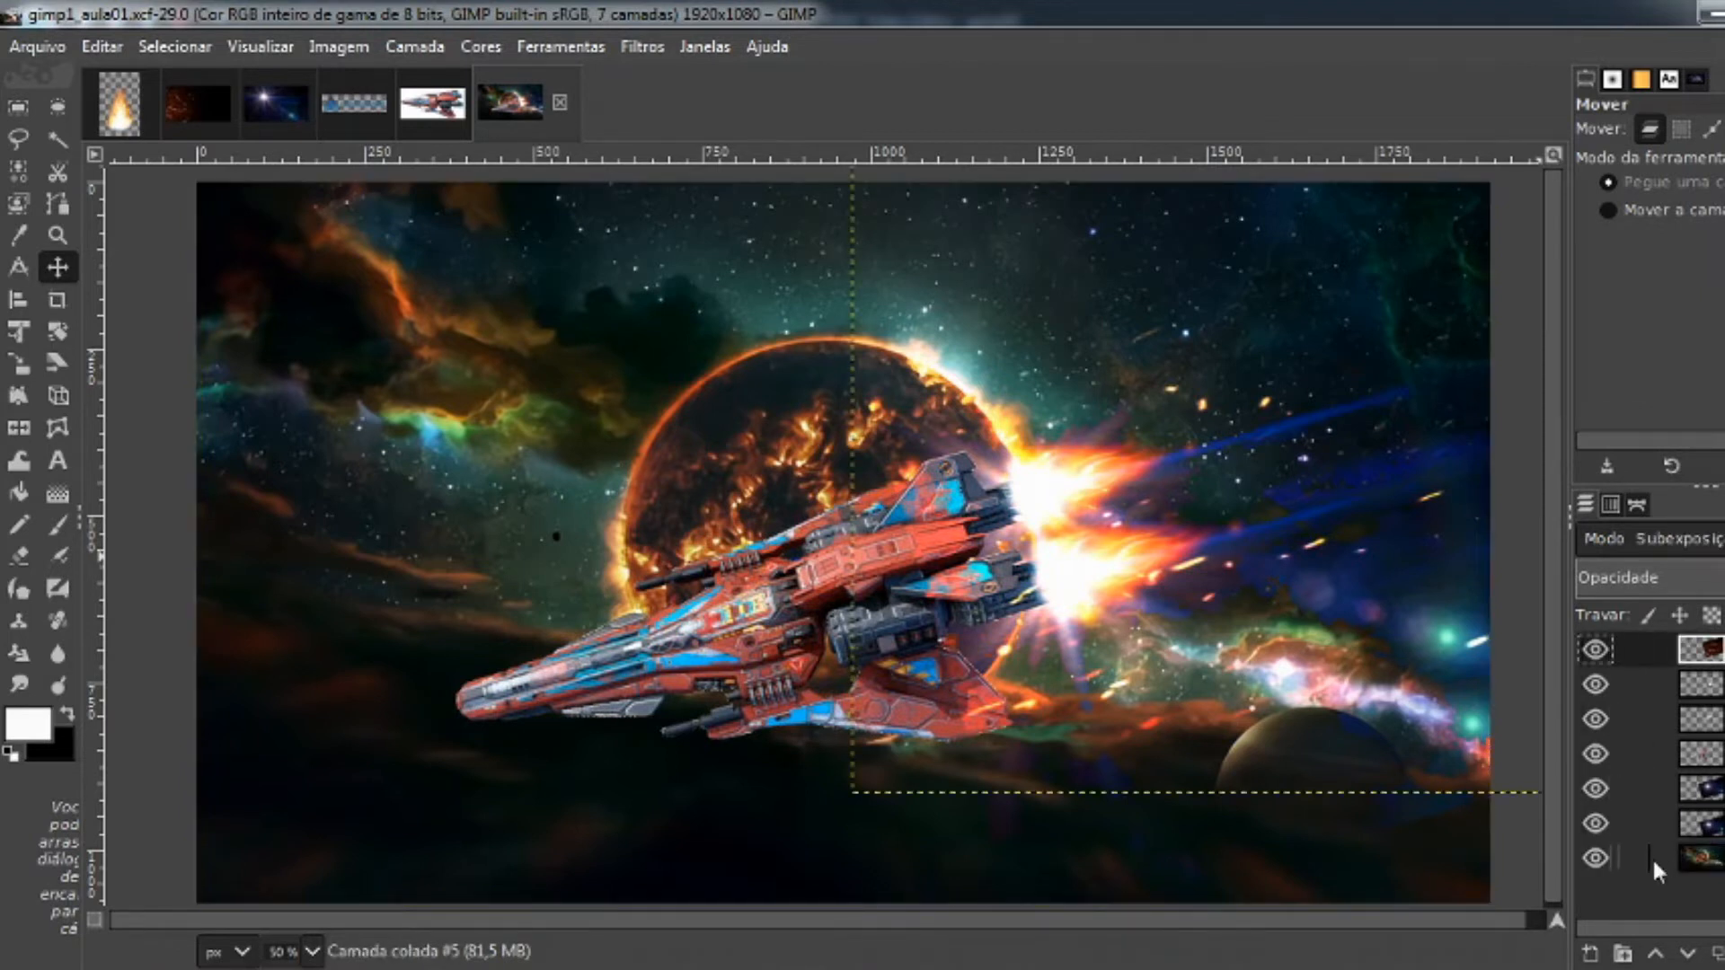
{"action": "left_click", "coordinate": [1597, 954]}
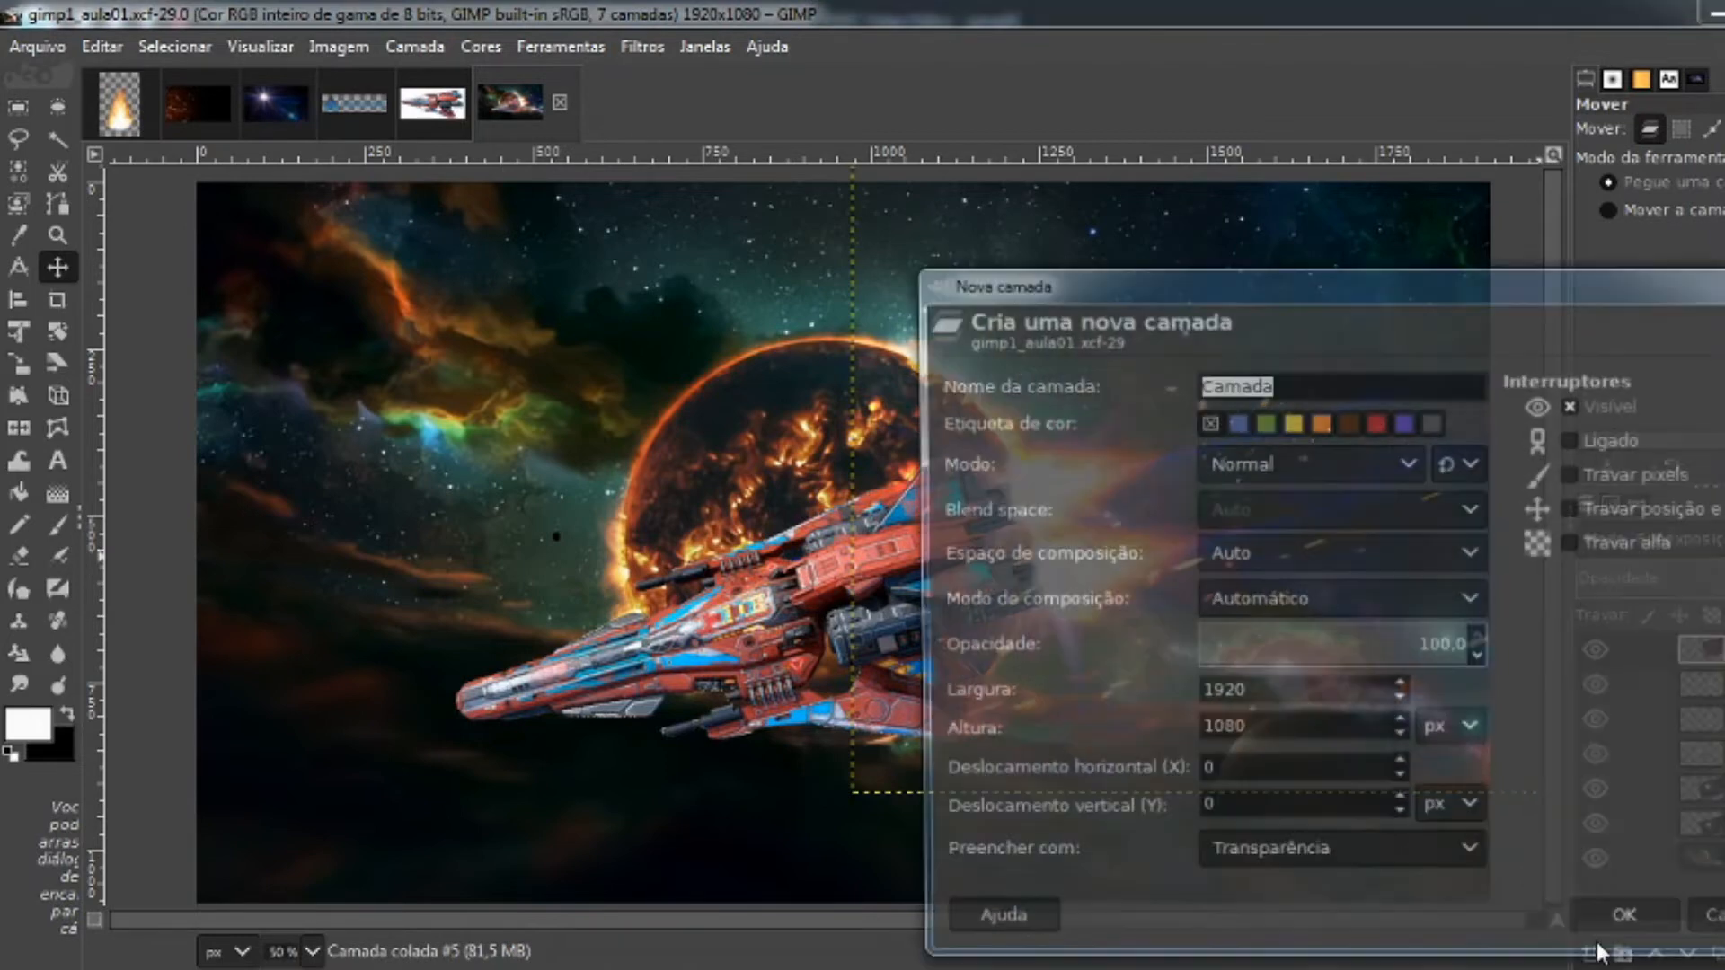
{"action": "left_click_drag", "start_coordinate": [1353, 292], "coordinate": [1140, 173]}
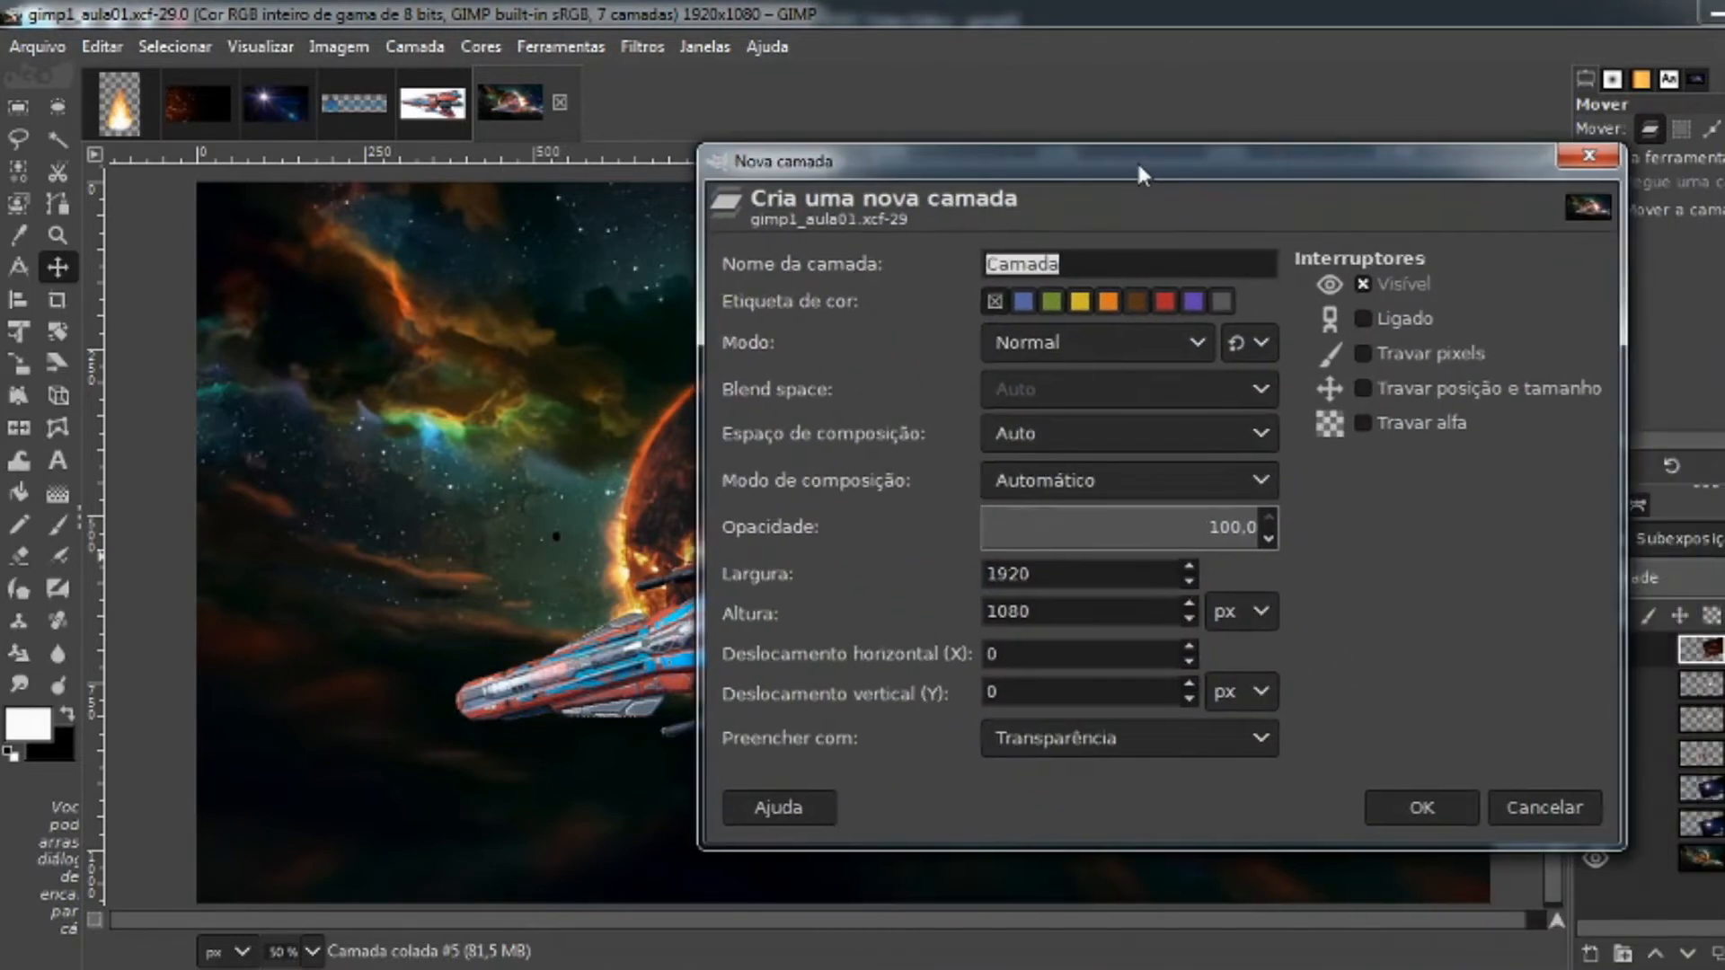
{"action": "left_click", "coordinate": [1428, 808]}
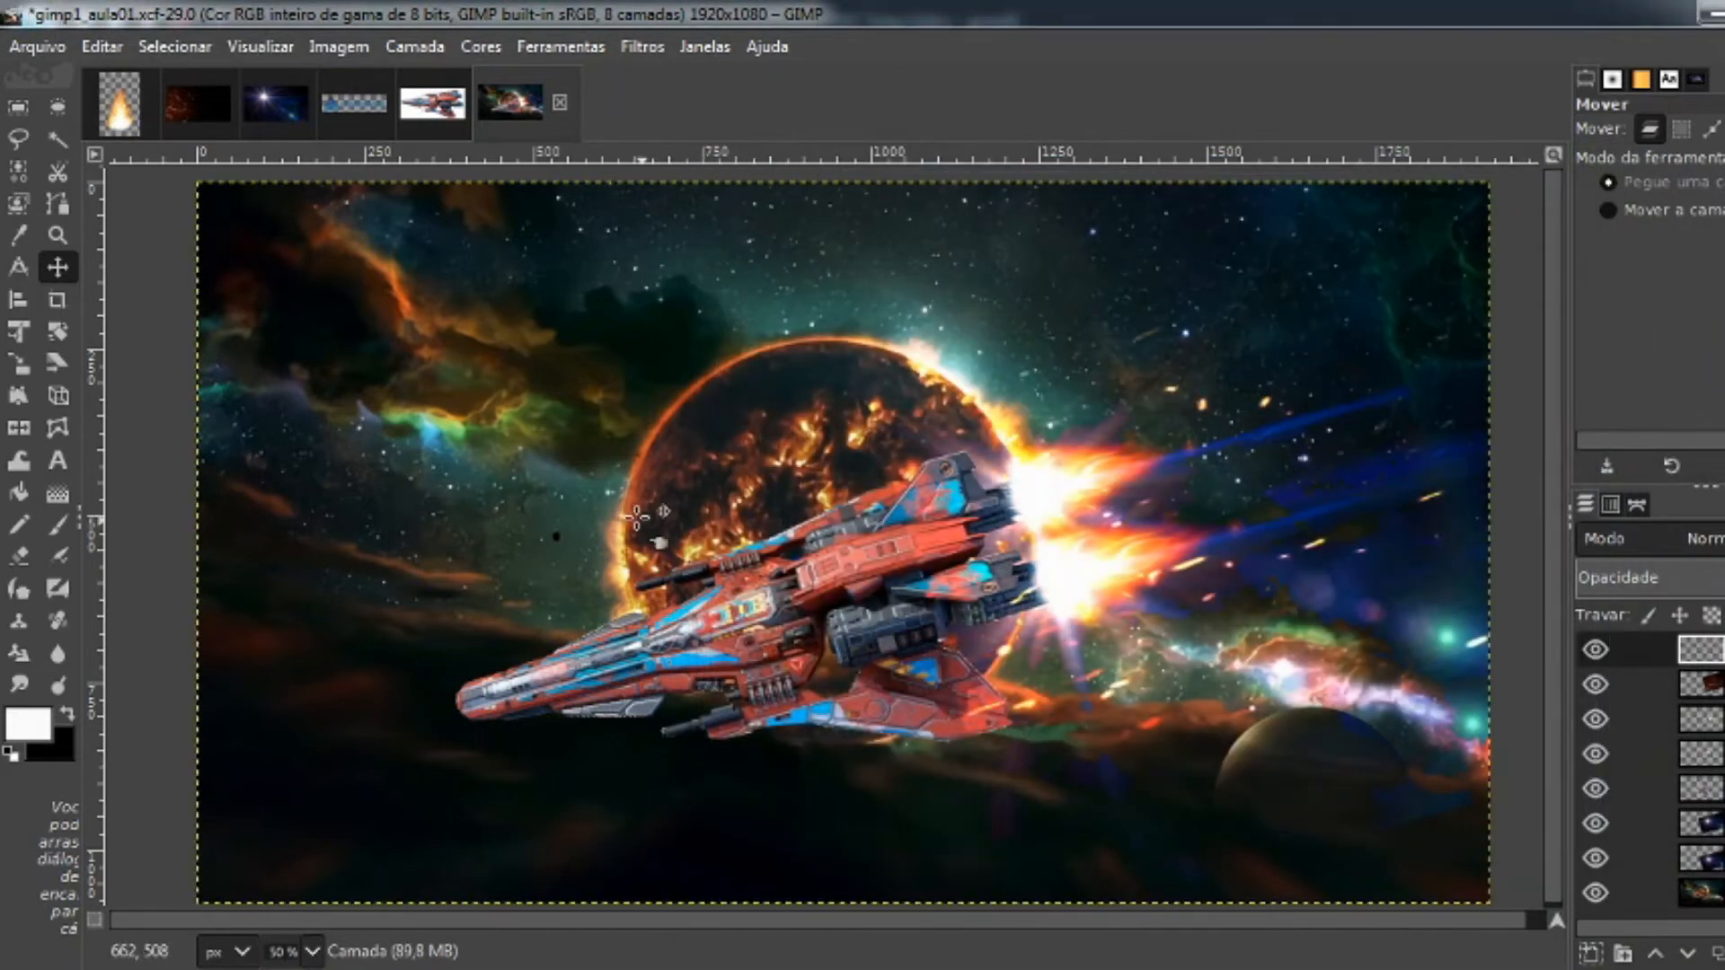
Set the foreground colour to purple 63488d and bucket-fill the whole new layer with it
{"action": "left_click", "coordinate": [22, 492]}
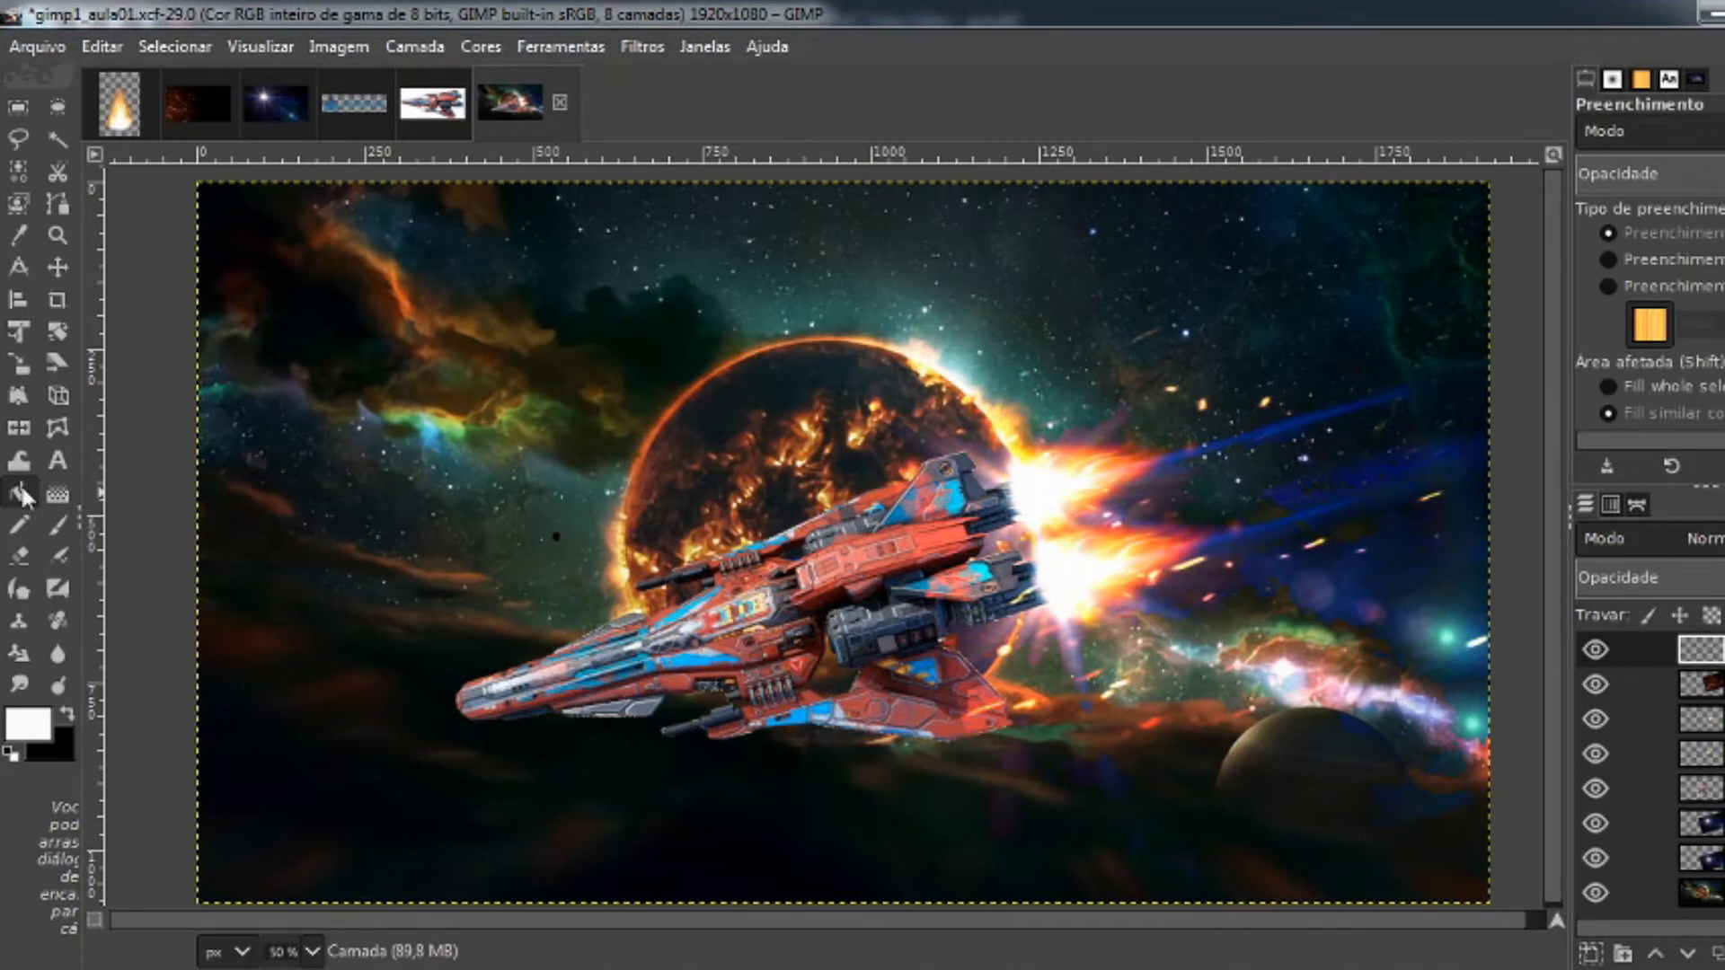
{"action": "left_click", "coordinate": [40, 727]}
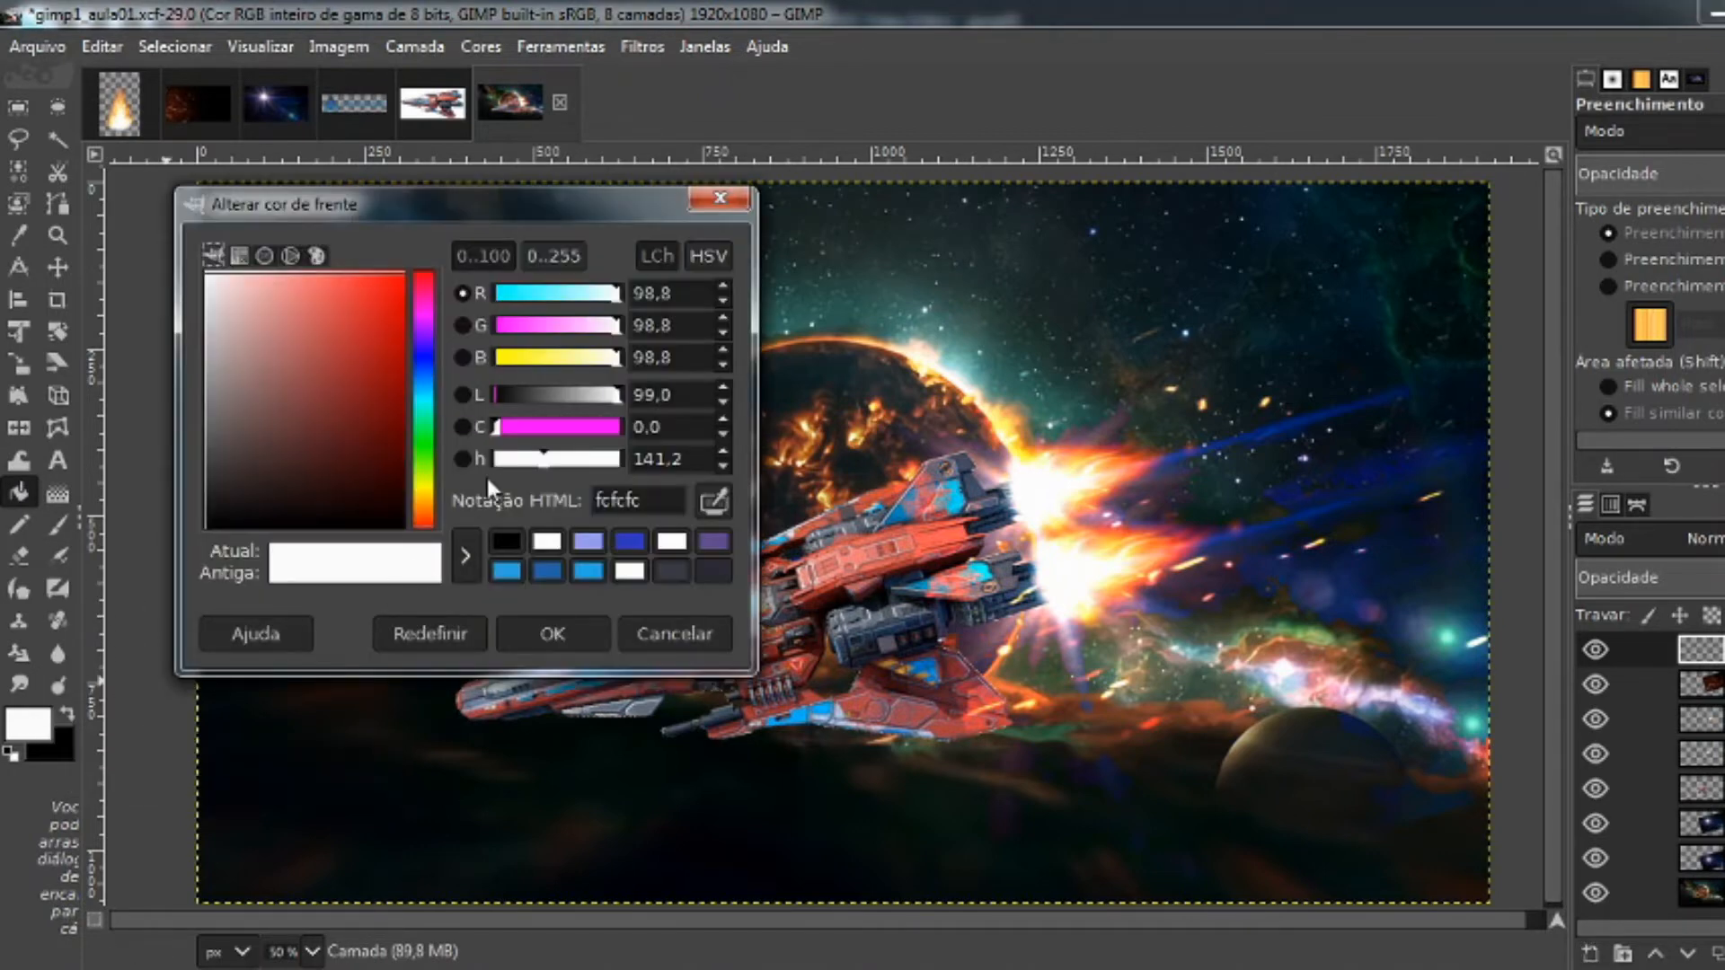
{"action": "left_click_drag", "start_coordinate": [563, 213], "coordinate": [1301, 230]}
{"action": "left_click", "coordinate": [1455, 555]}
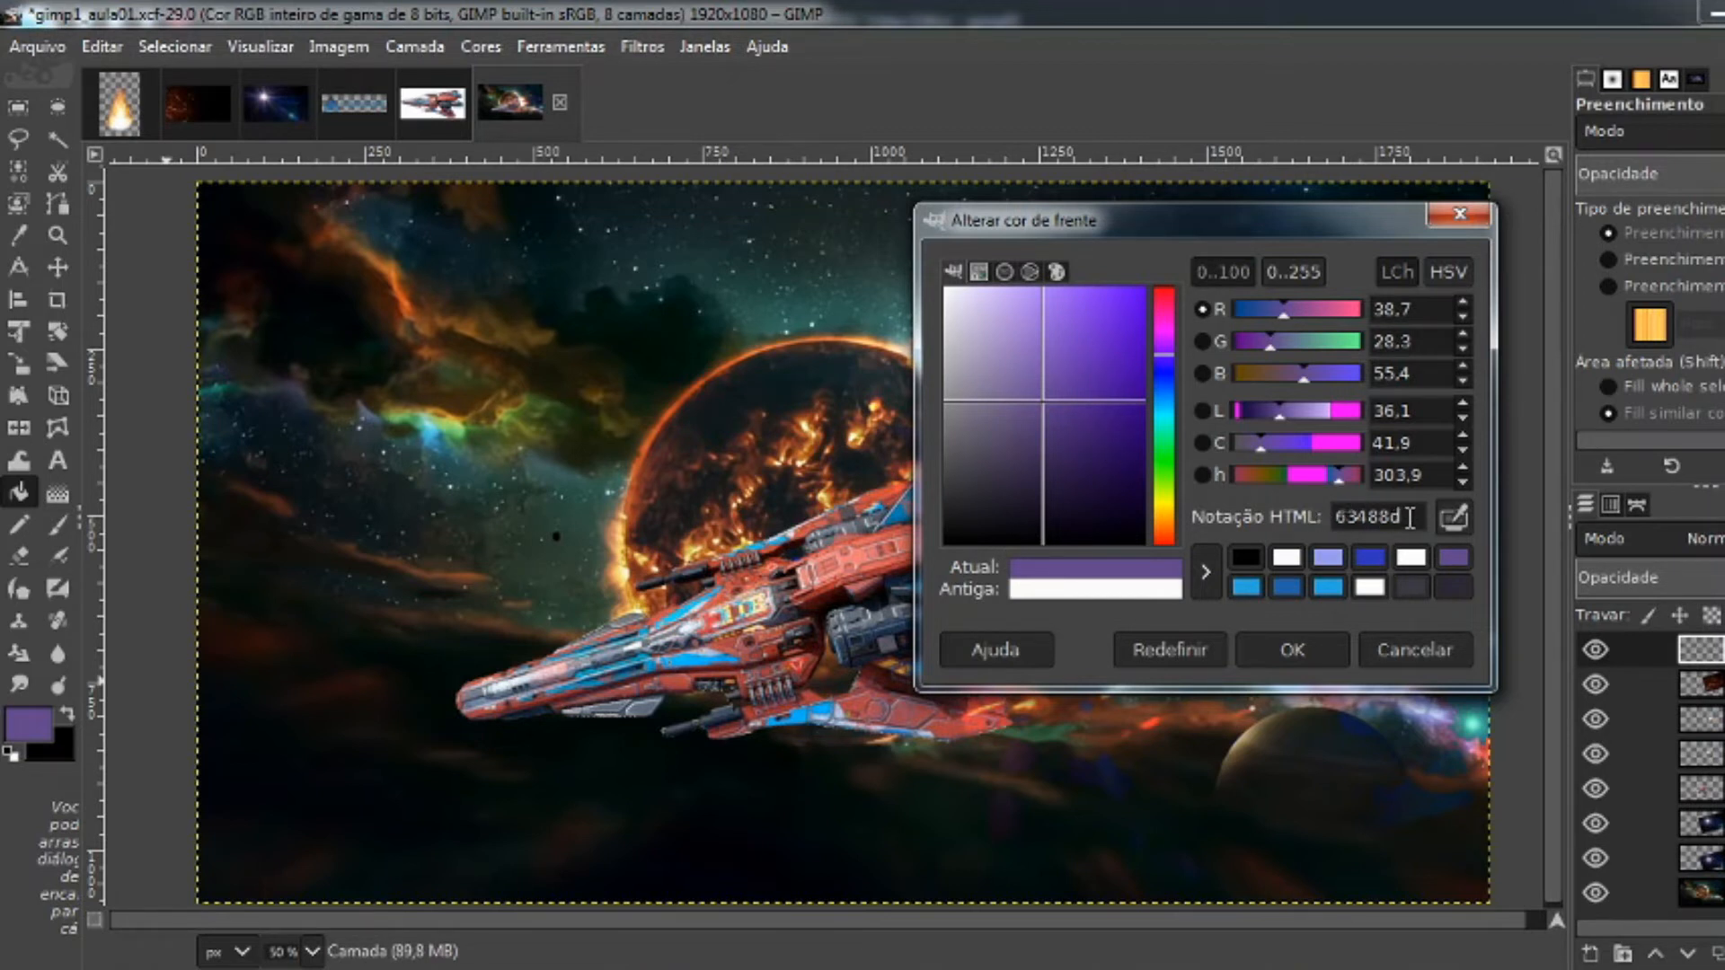
{"action": "left_click_drag", "start_coordinate": [1410, 517], "coordinate": [1326, 515]}
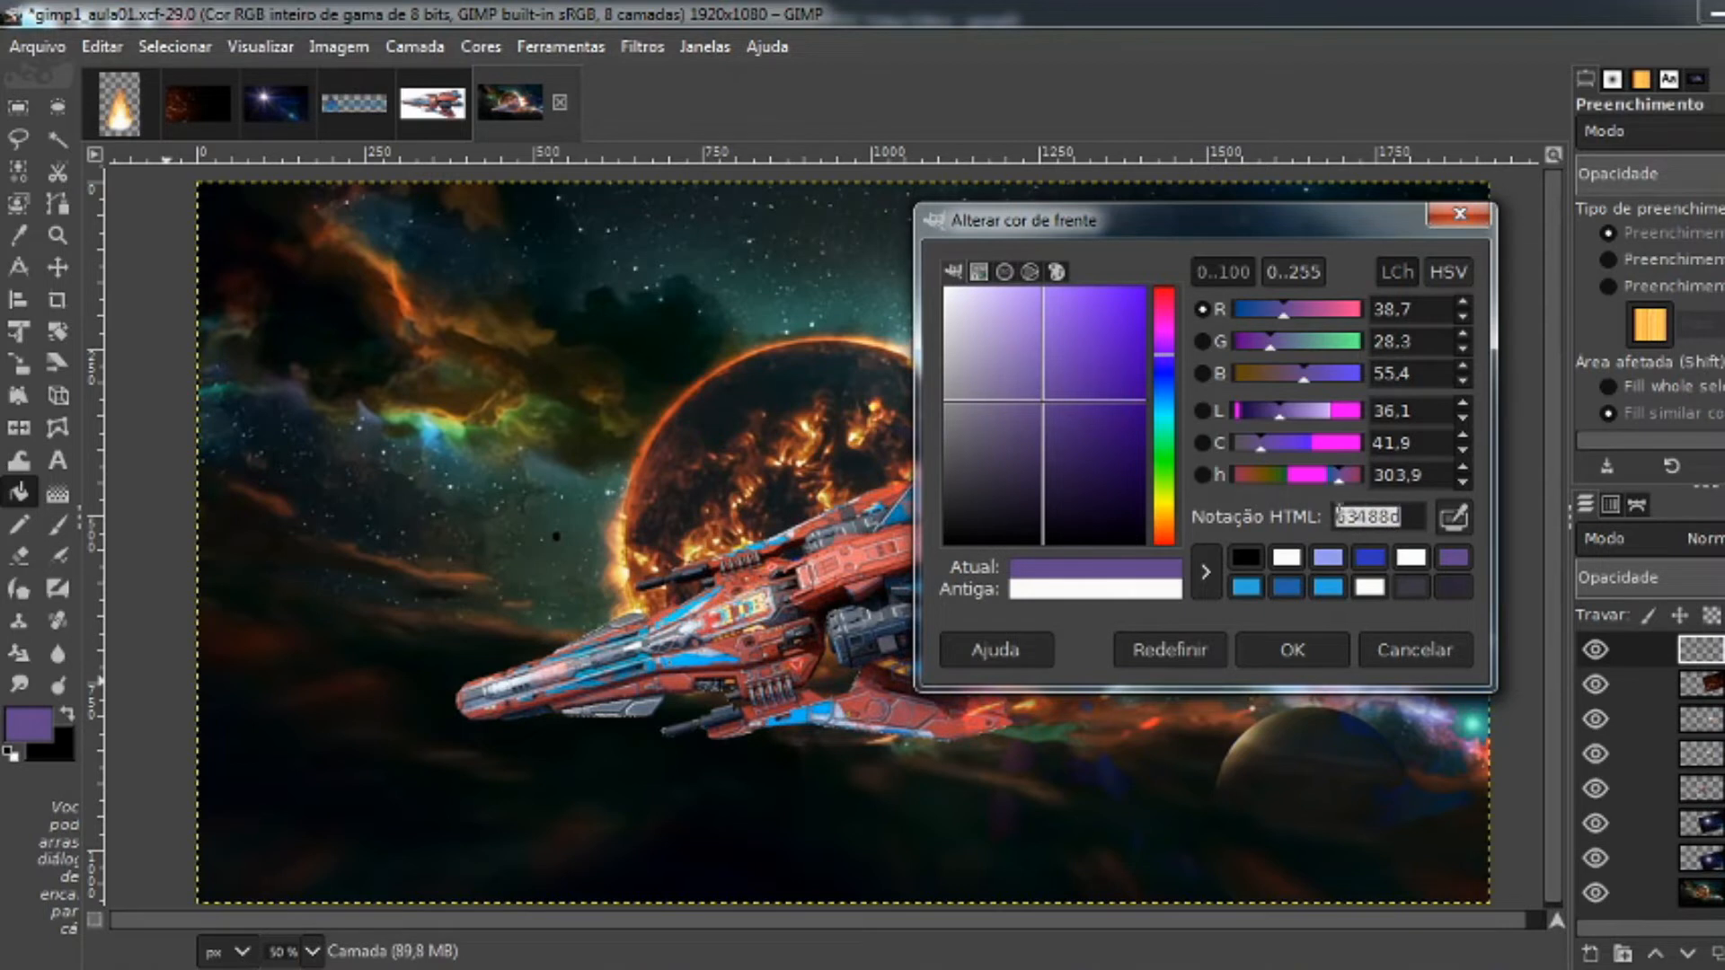
{"action": "left_click", "coordinate": [1290, 650]}
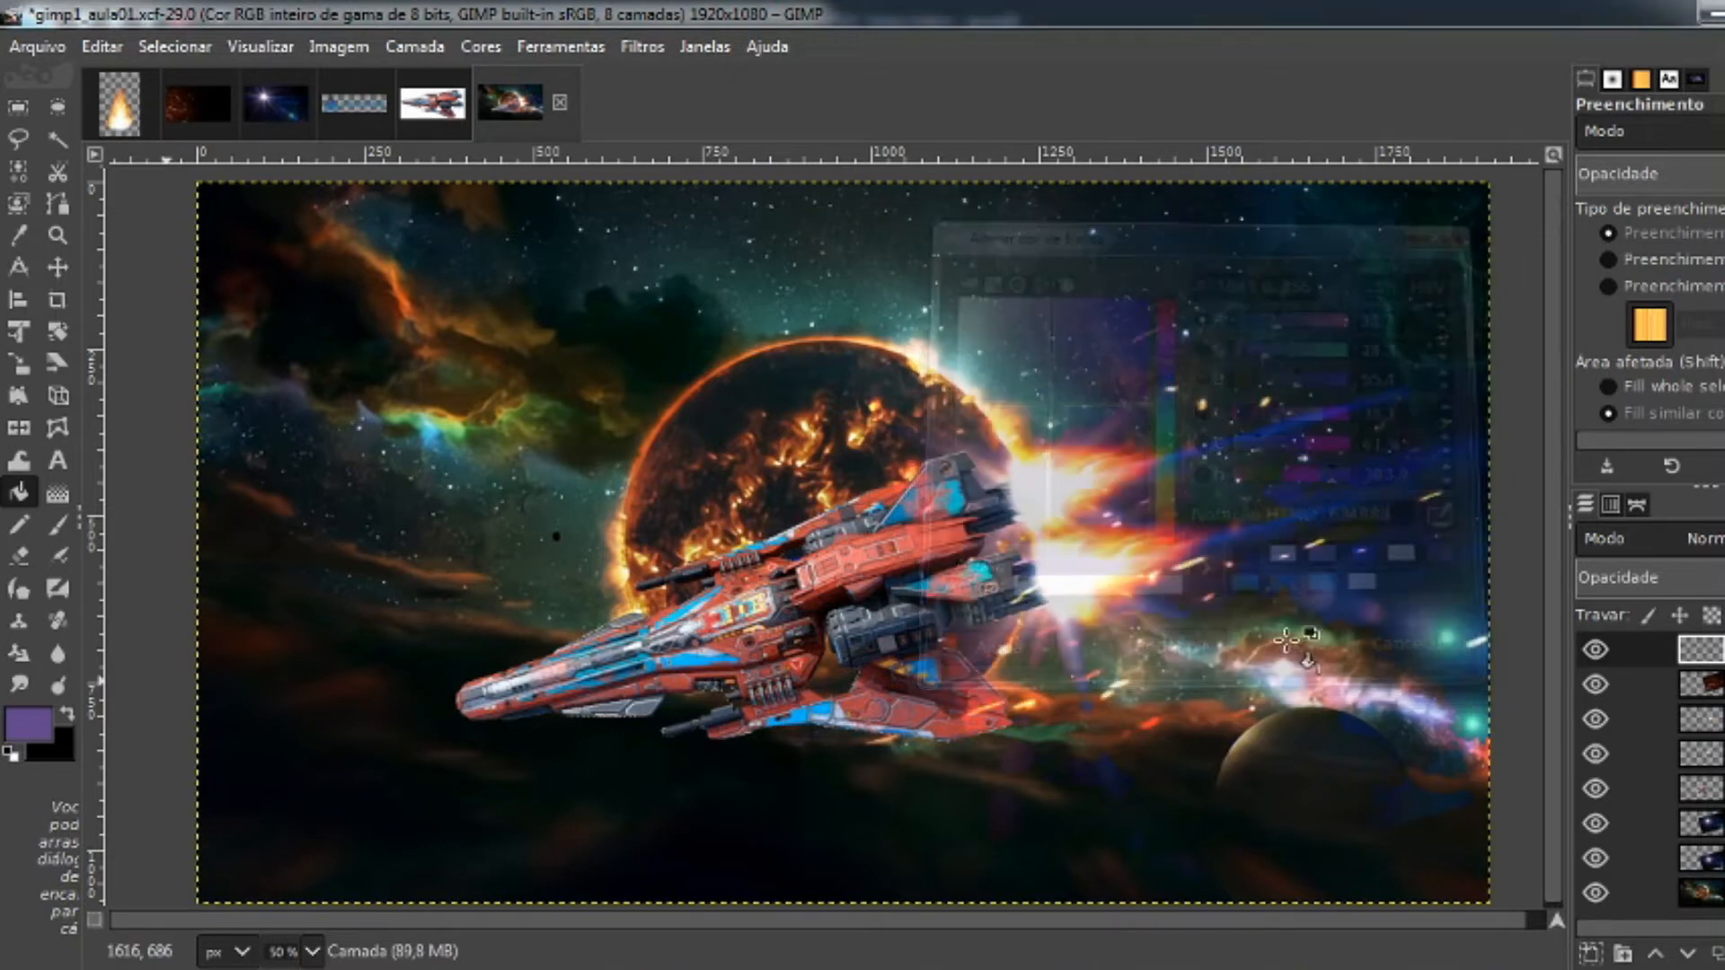
{"action": "left_click", "coordinate": [519, 452]}
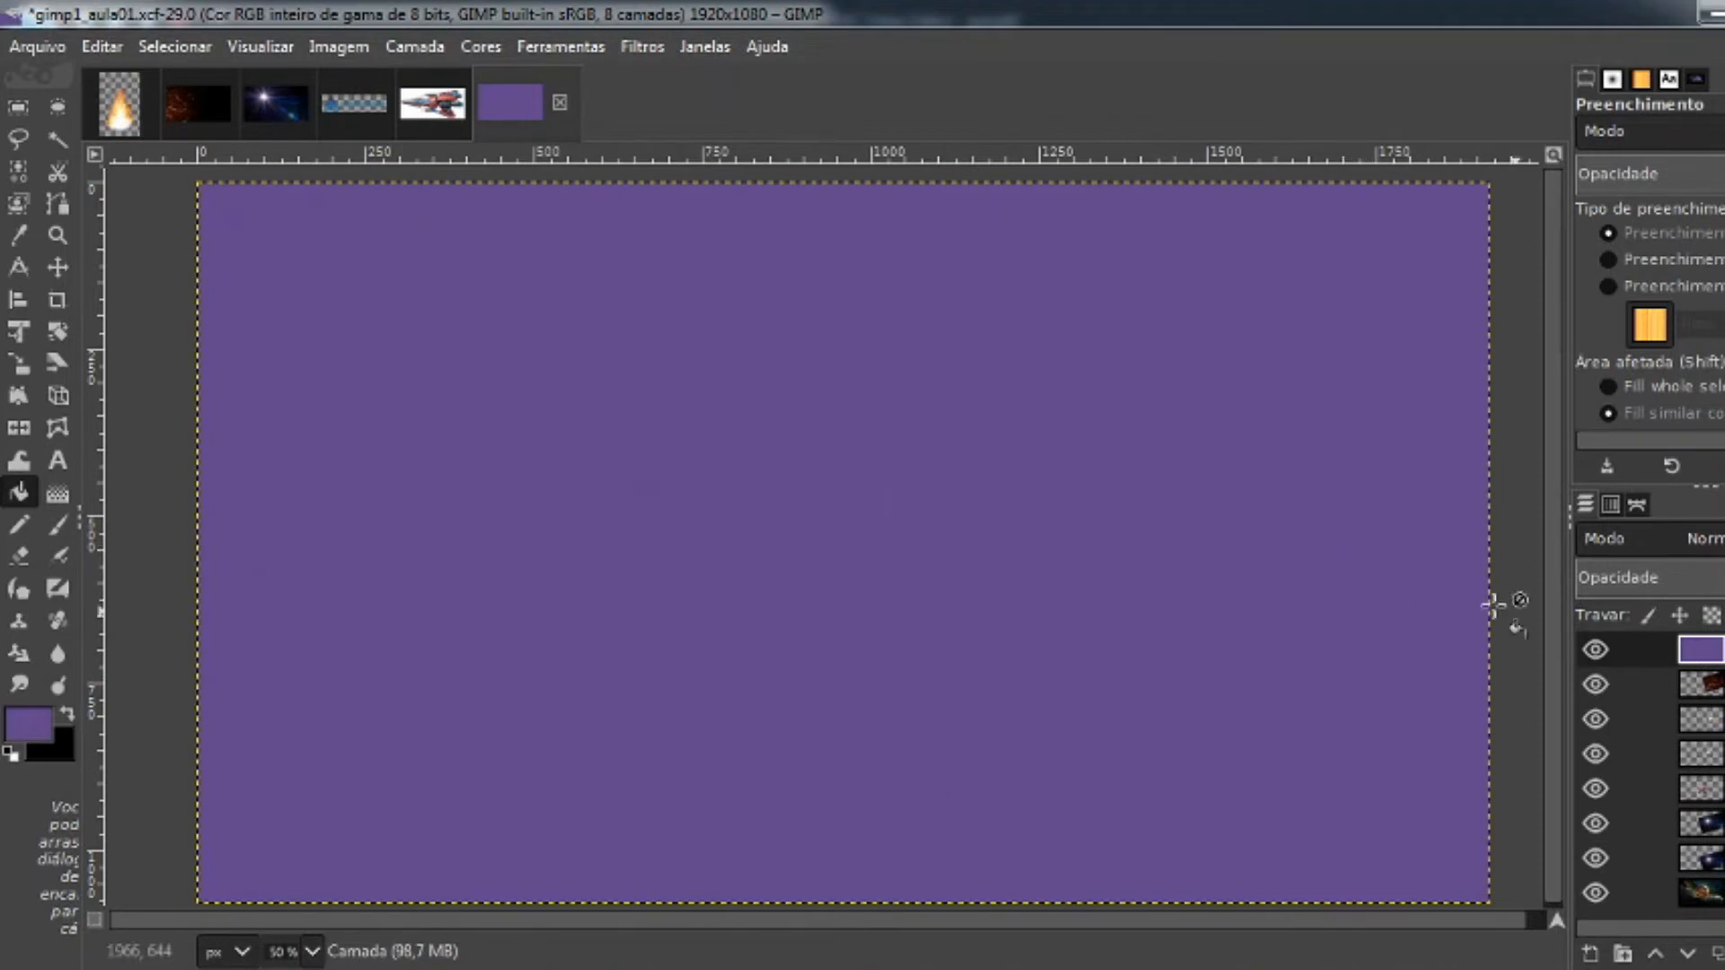
Try the available blend modes on the purple layer to compare how each one tints the composition
{"action": "left_click", "coordinate": [1689, 538]}
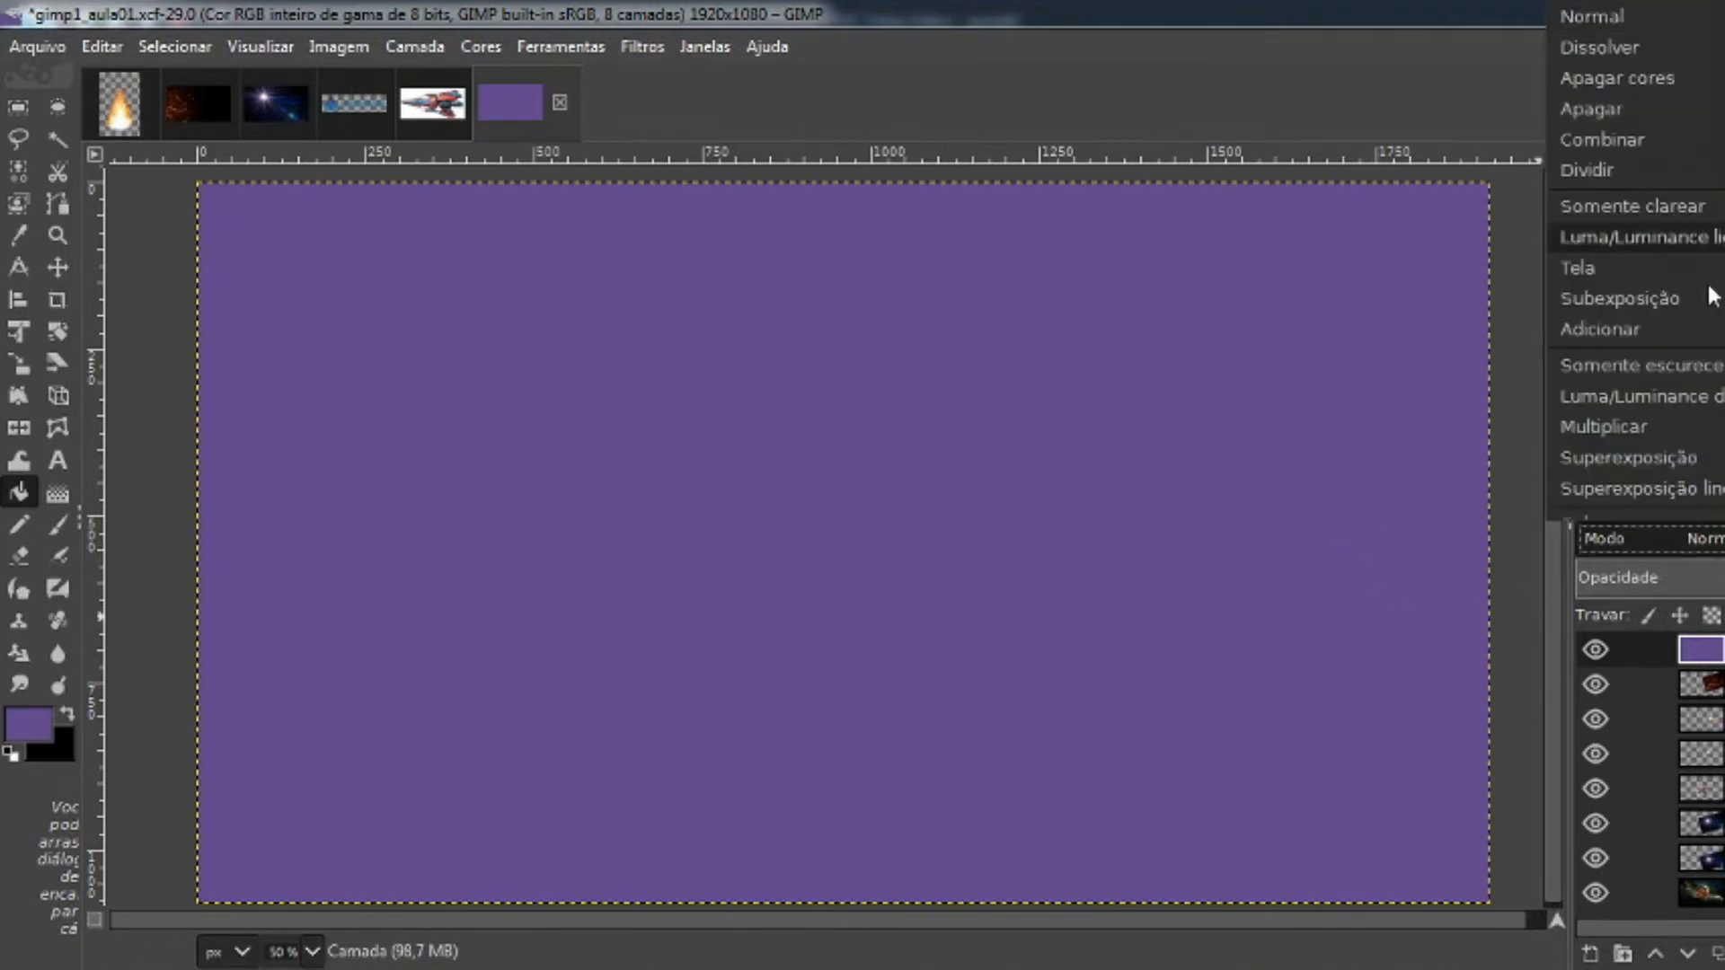
{"action": "left_click", "coordinate": [1642, 37]}
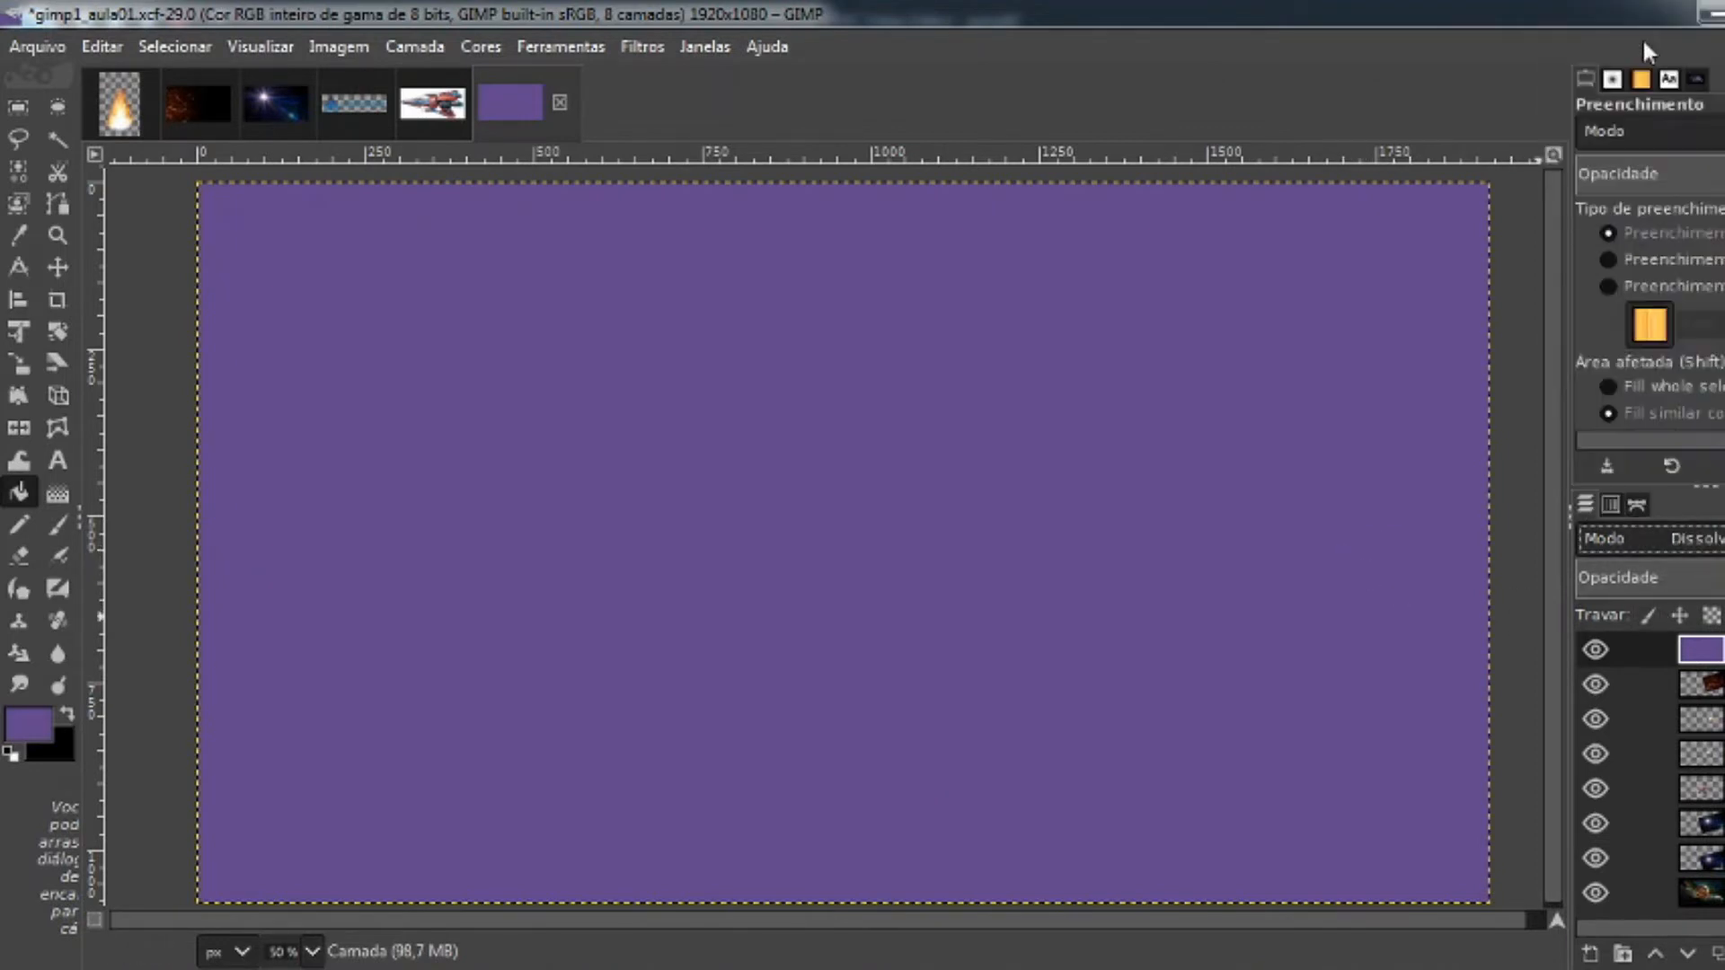
{"action": "key", "text": "Down"}
{"action": "key", "text": "Down"}
{"action": "key", "text": "Down"}
{"action": "key", "text": "Down"}
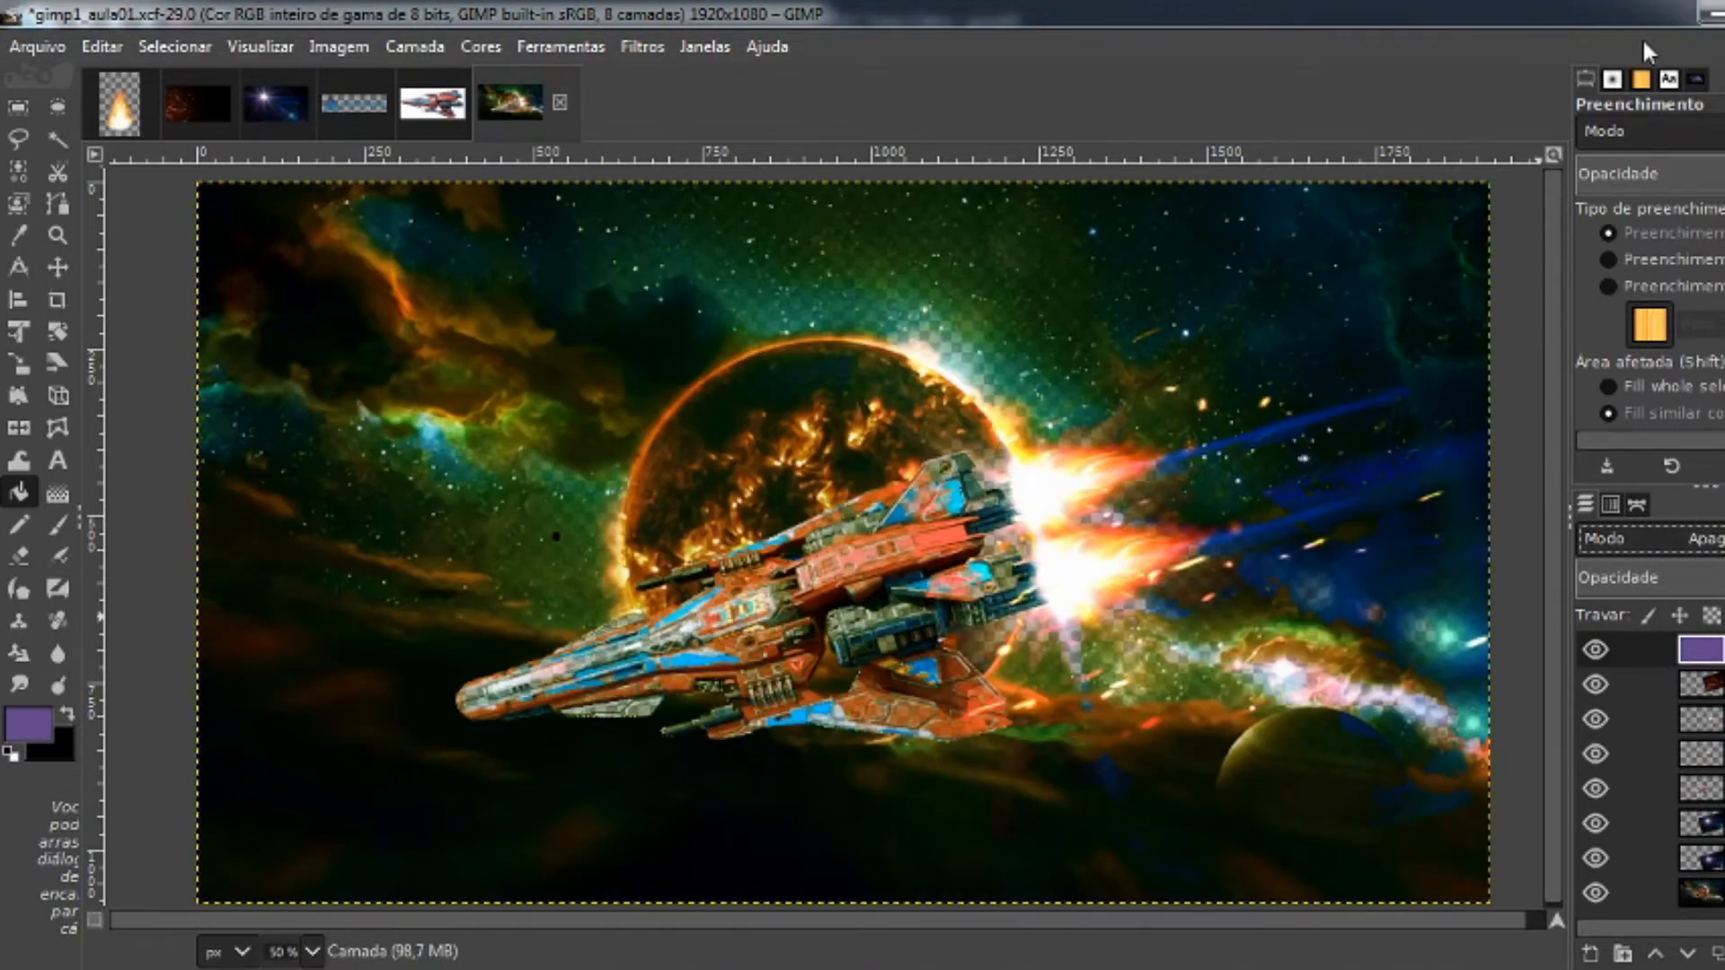
{"action": "key", "text": "Down"}
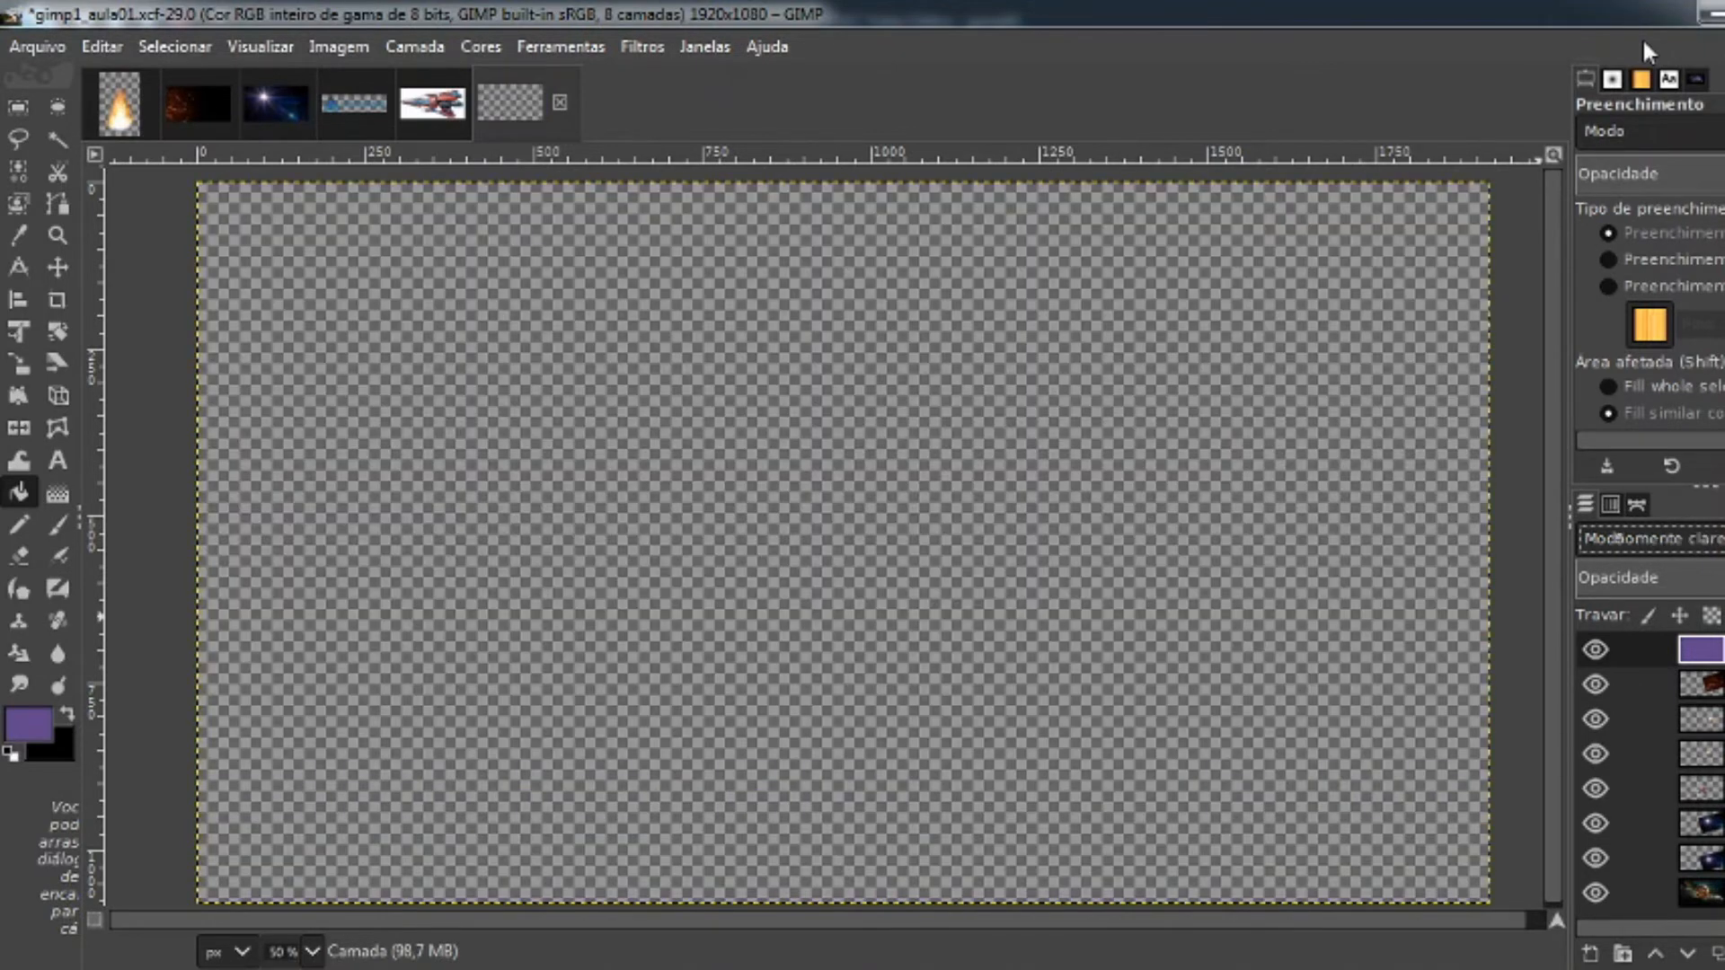
{"action": "key", "text": "Down"}
{"action": "key", "text": "Down"}
{"action": "key", "text": "Down"}
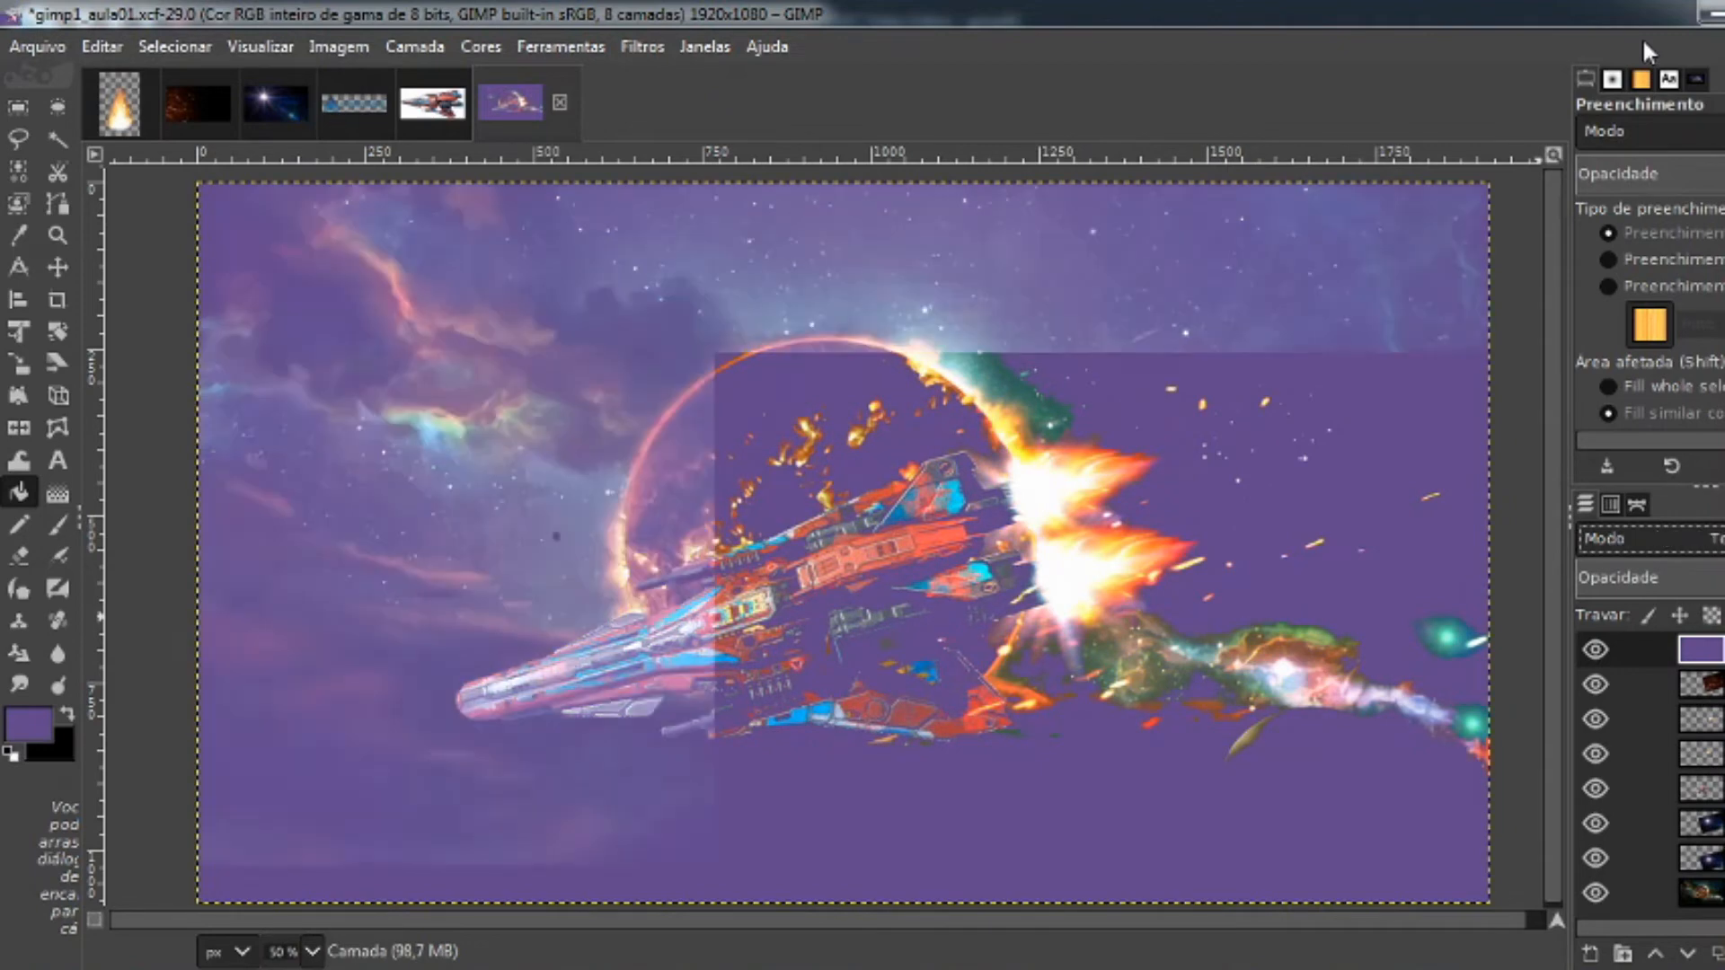
{"action": "key", "text": "Down"}
{"action": "key", "text": "Down"}
{"action": "key", "text": "Down"}
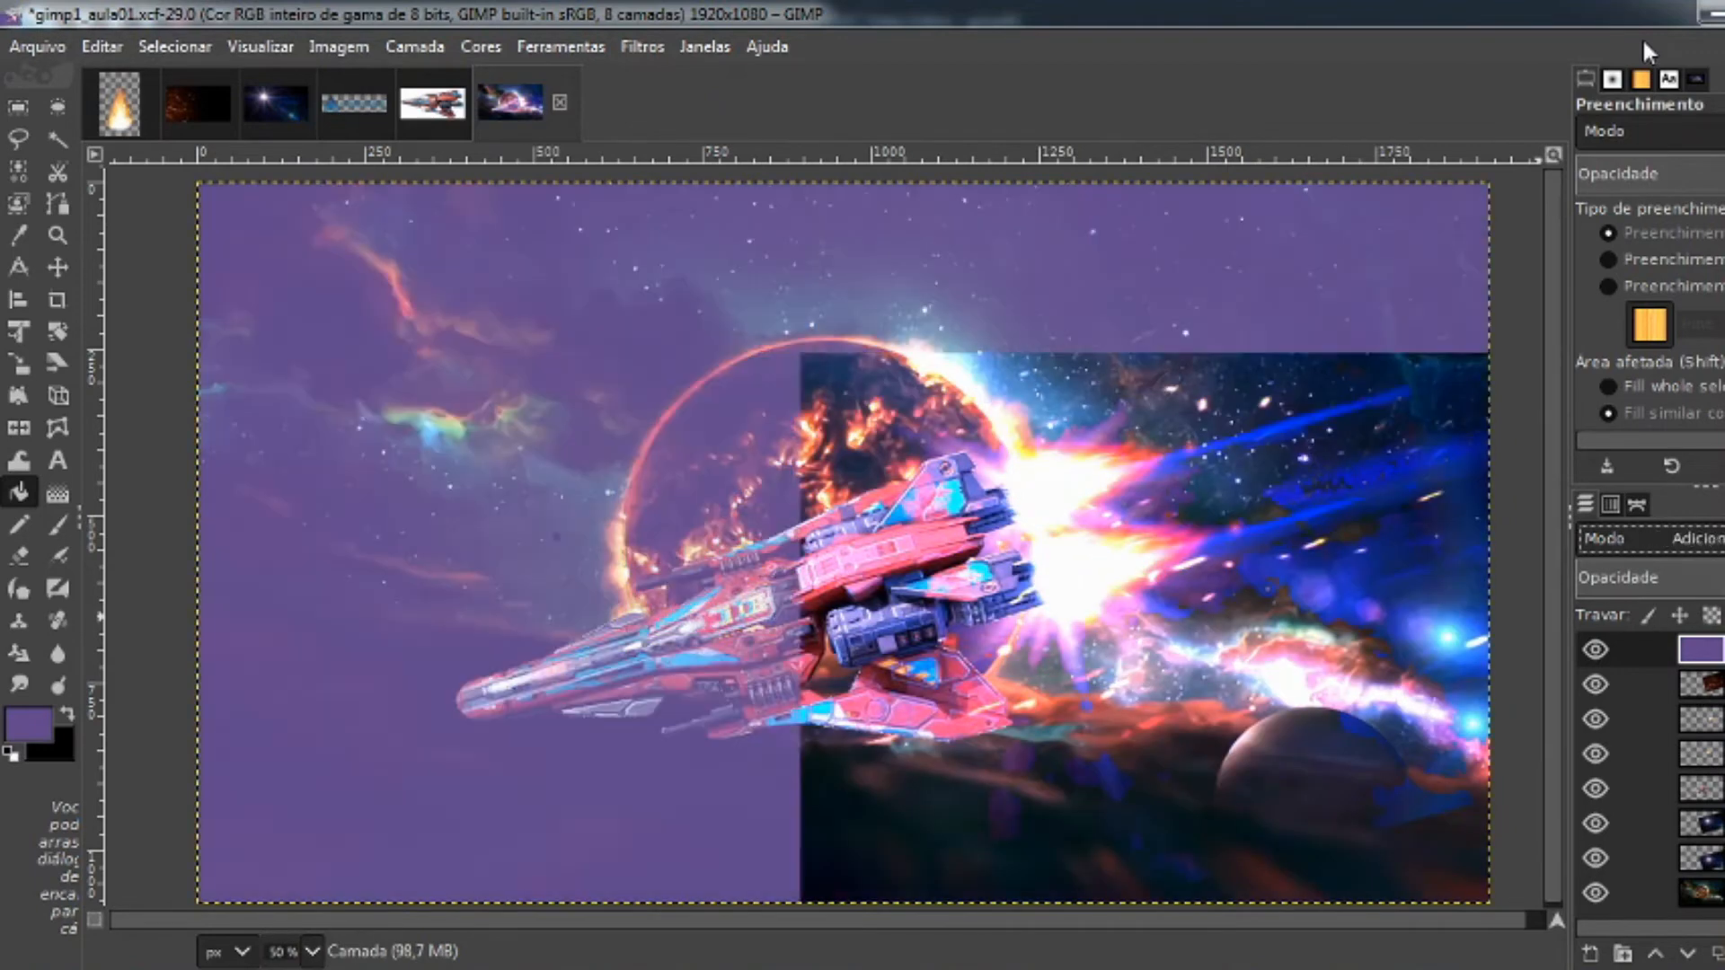
{"action": "key", "text": "Down"}
{"action": "key", "text": "Down"}
{"action": "key", "text": "Down"}
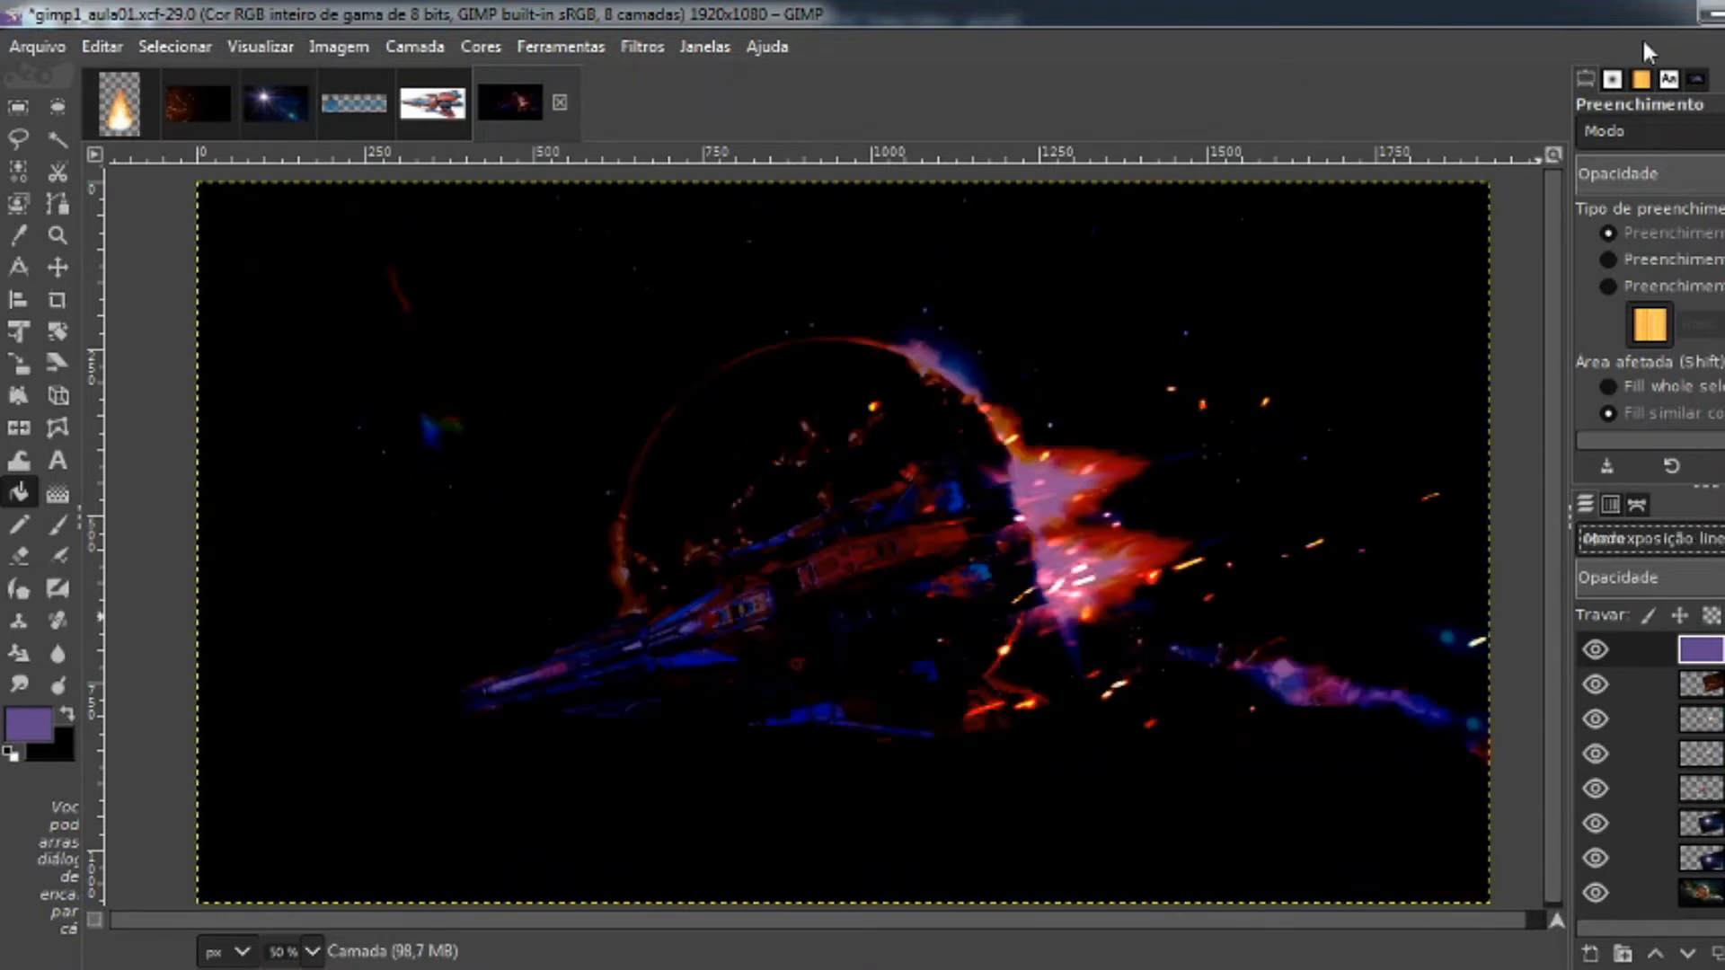
{"action": "key", "text": "Down"}
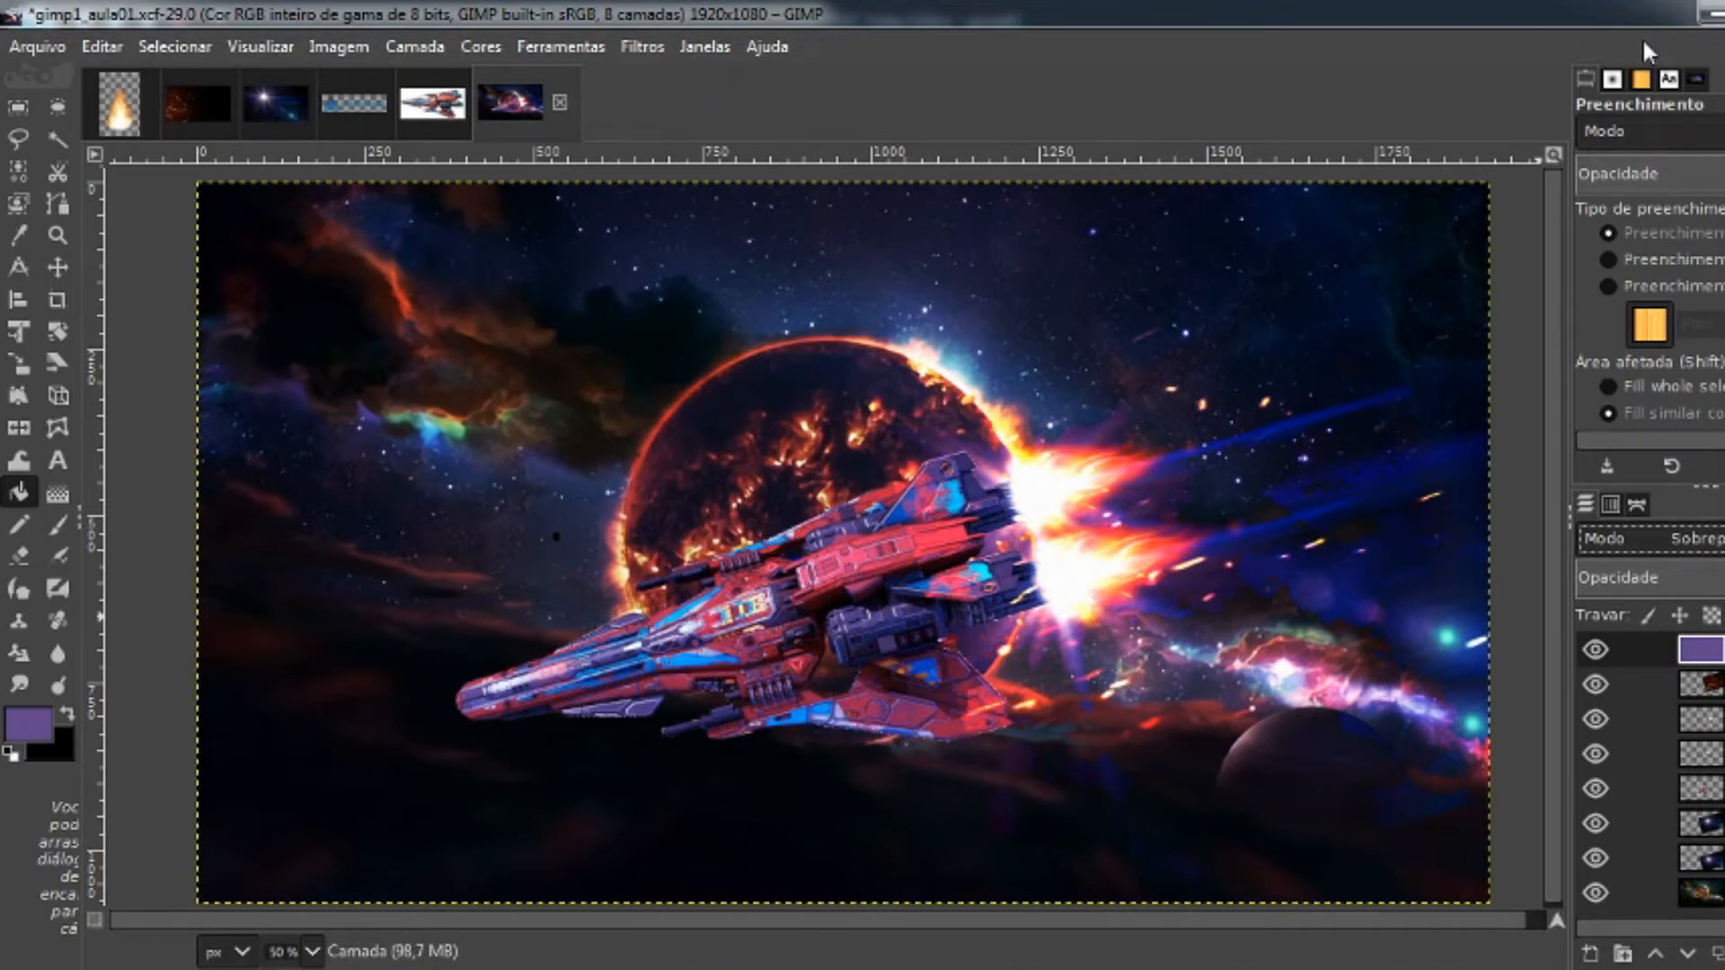
{"action": "key", "text": "Down"}
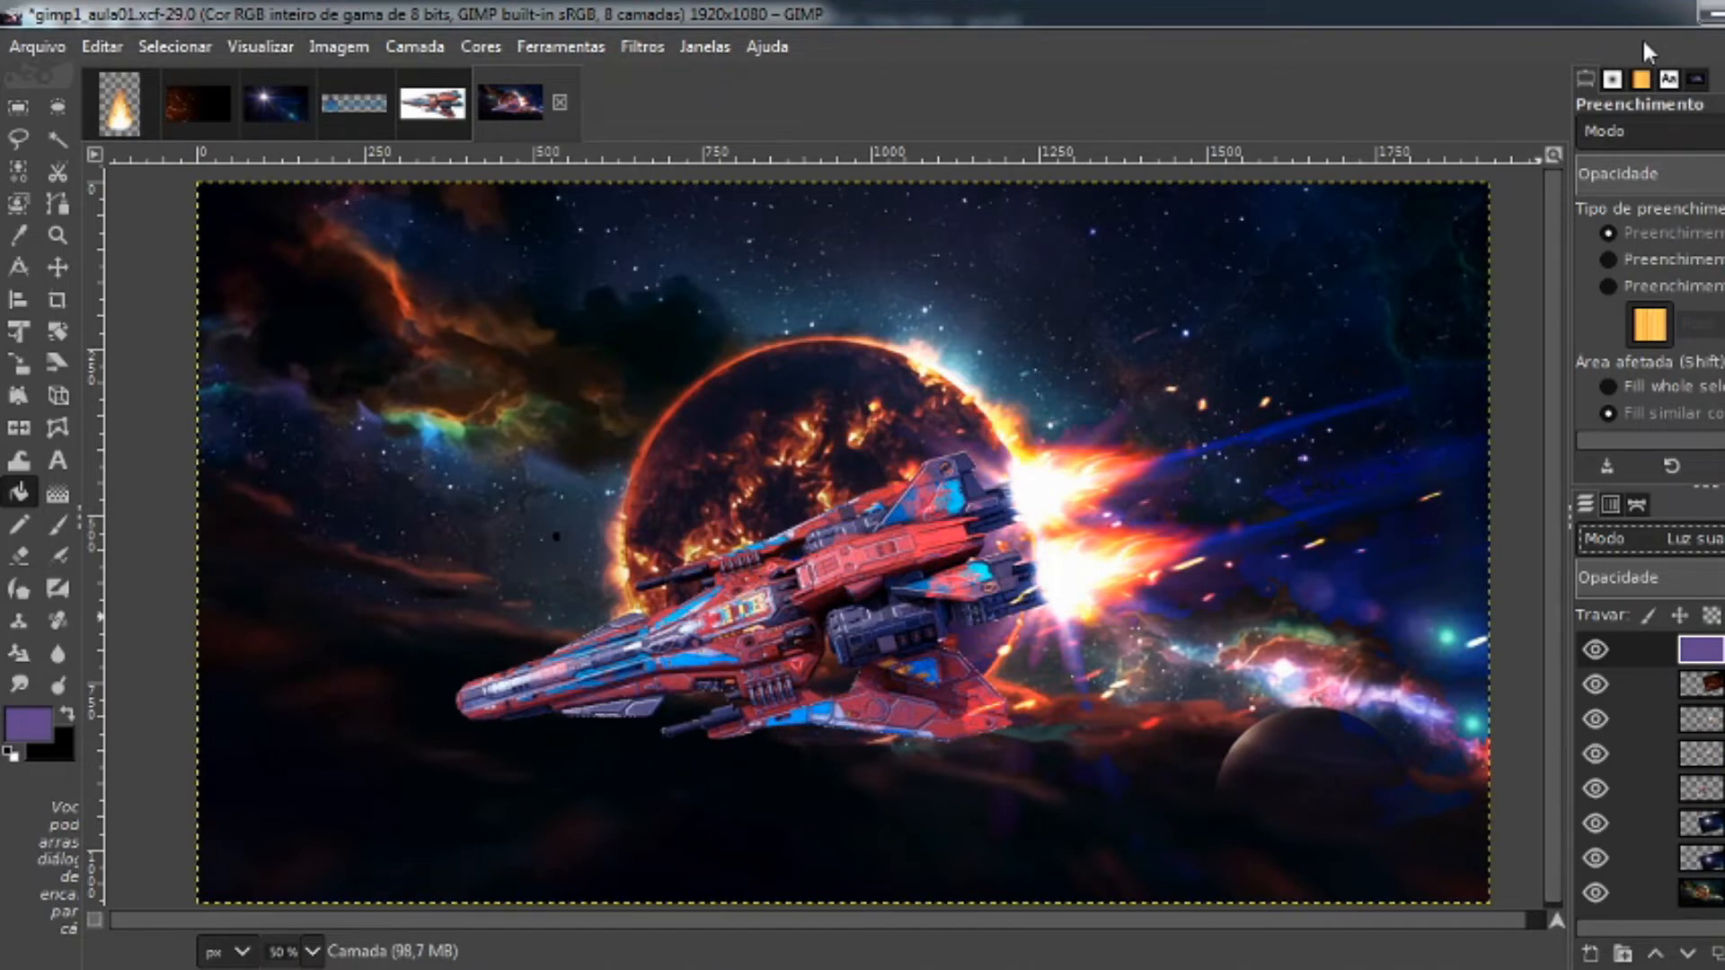
{"action": "key", "text": "Down"}
{"action": "key", "text": "Down"}
{"action": "key", "text": "Down"}
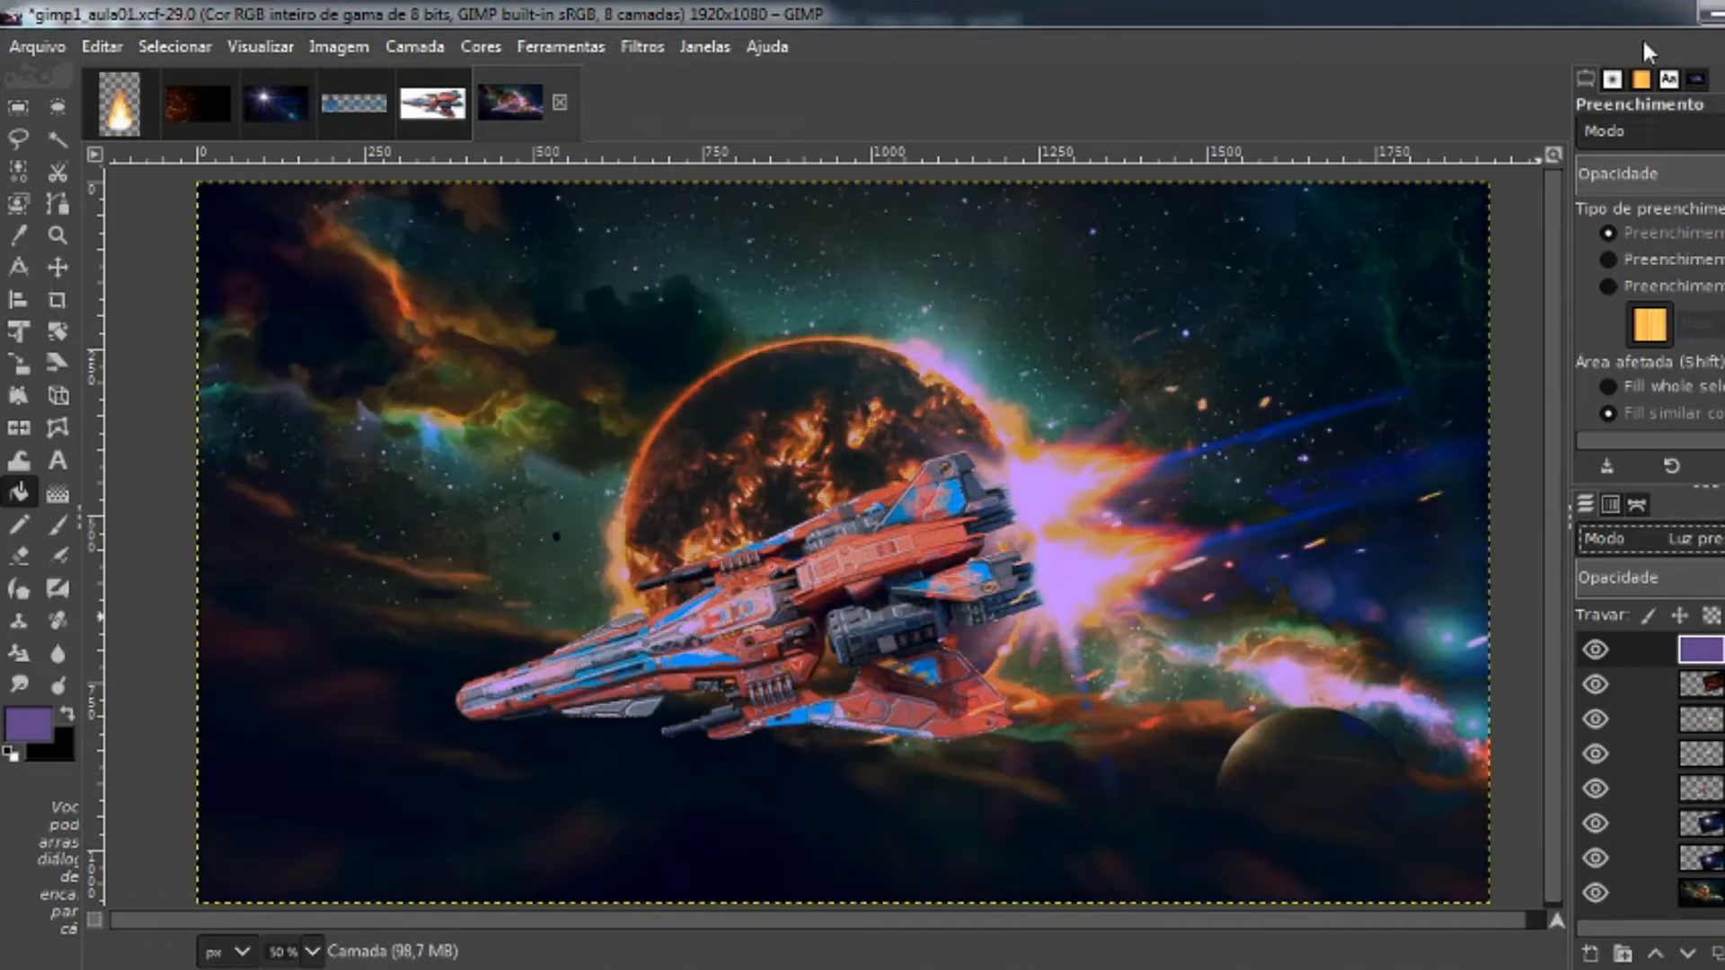
{"action": "key", "text": "Down"}
{"action": "key", "text": "Up"}
{"action": "key", "text": "Down"}
{"action": "key", "text": "Down"}
{"action": "key", "text": "Down"}
{"action": "key", "text": "Down"}
{"action": "key", "text": "Down"}
{"action": "key", "text": "Down"}
{"action": "key", "text": "Down"}
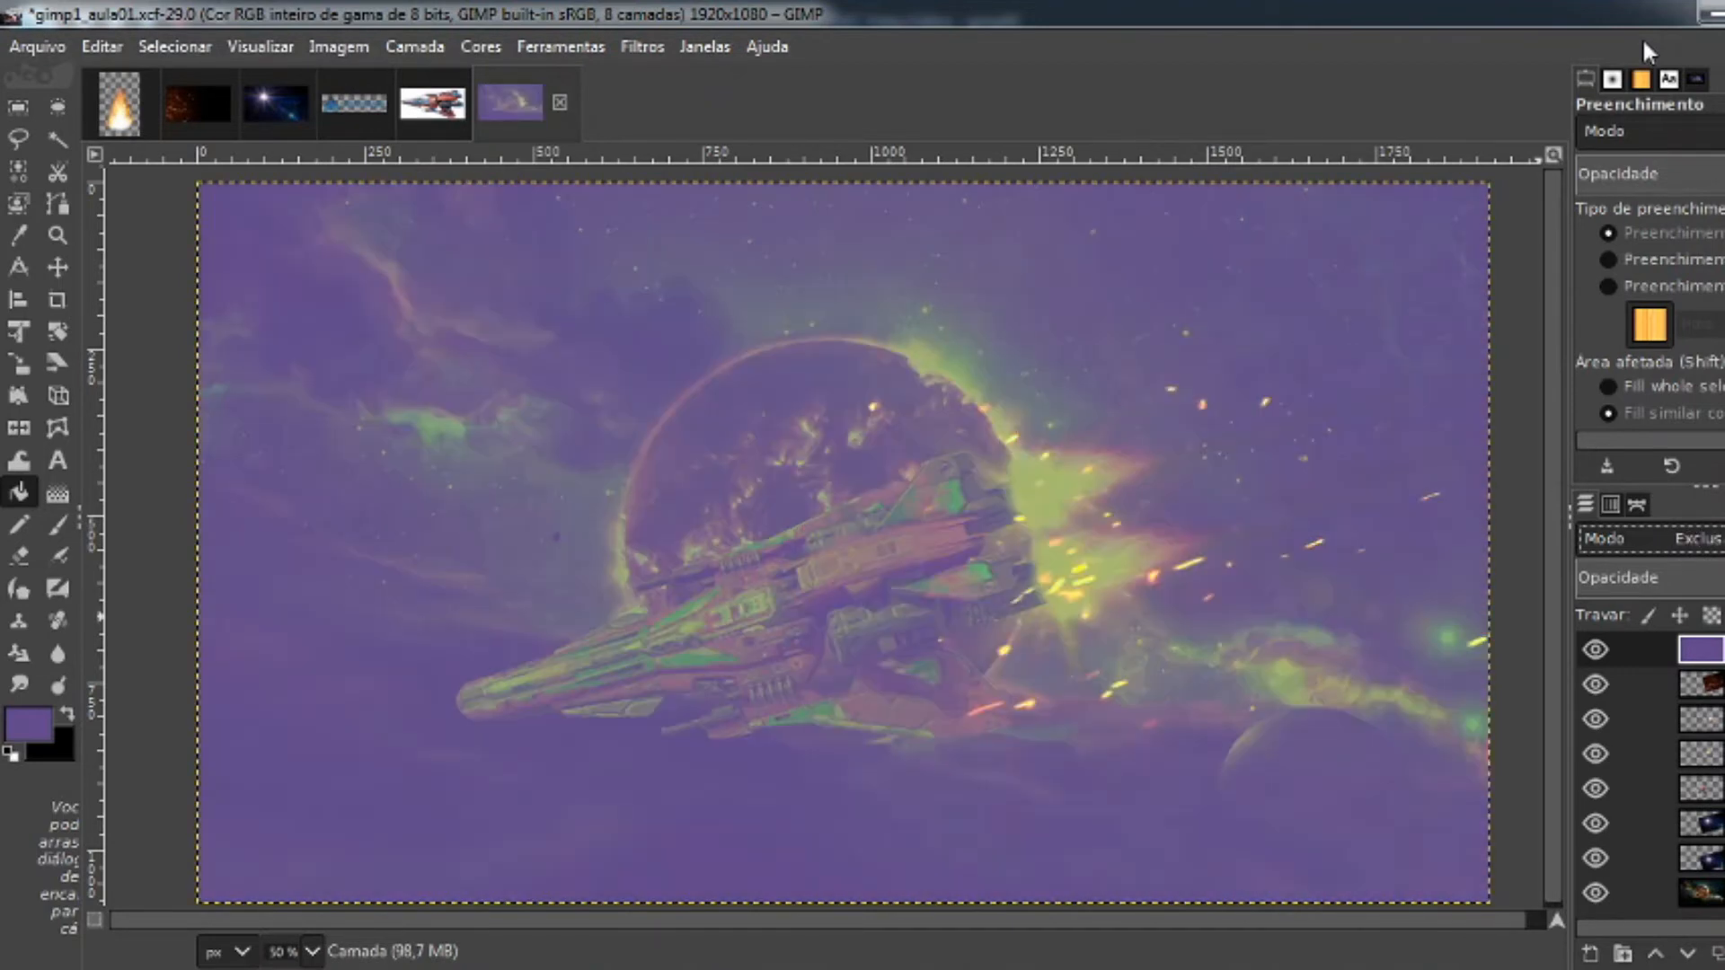
{"action": "key", "text": "Down"}
{"action": "key", "text": "Down"}
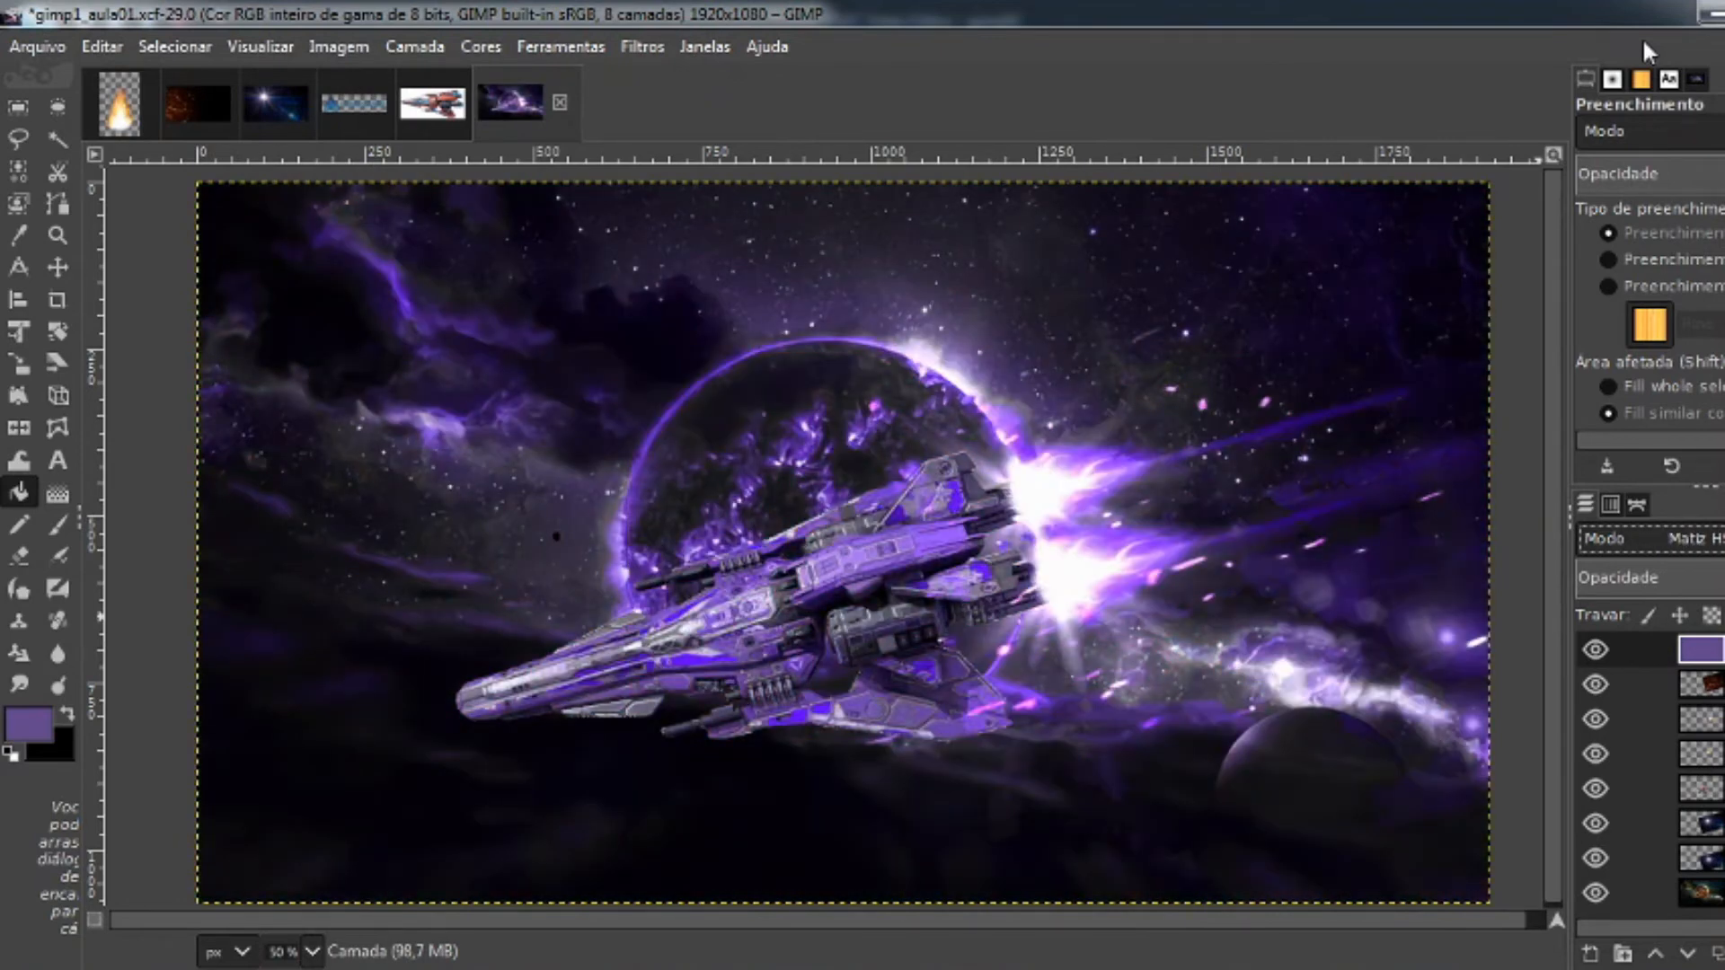
{"action": "key", "text": "Down"}
{"action": "key", "text": "Down"}
{"action": "key", "text": "Down"}
{"action": "key", "text": "Down"}
{"action": "key", "text": "Up"}
{"action": "key", "text": "Up"}
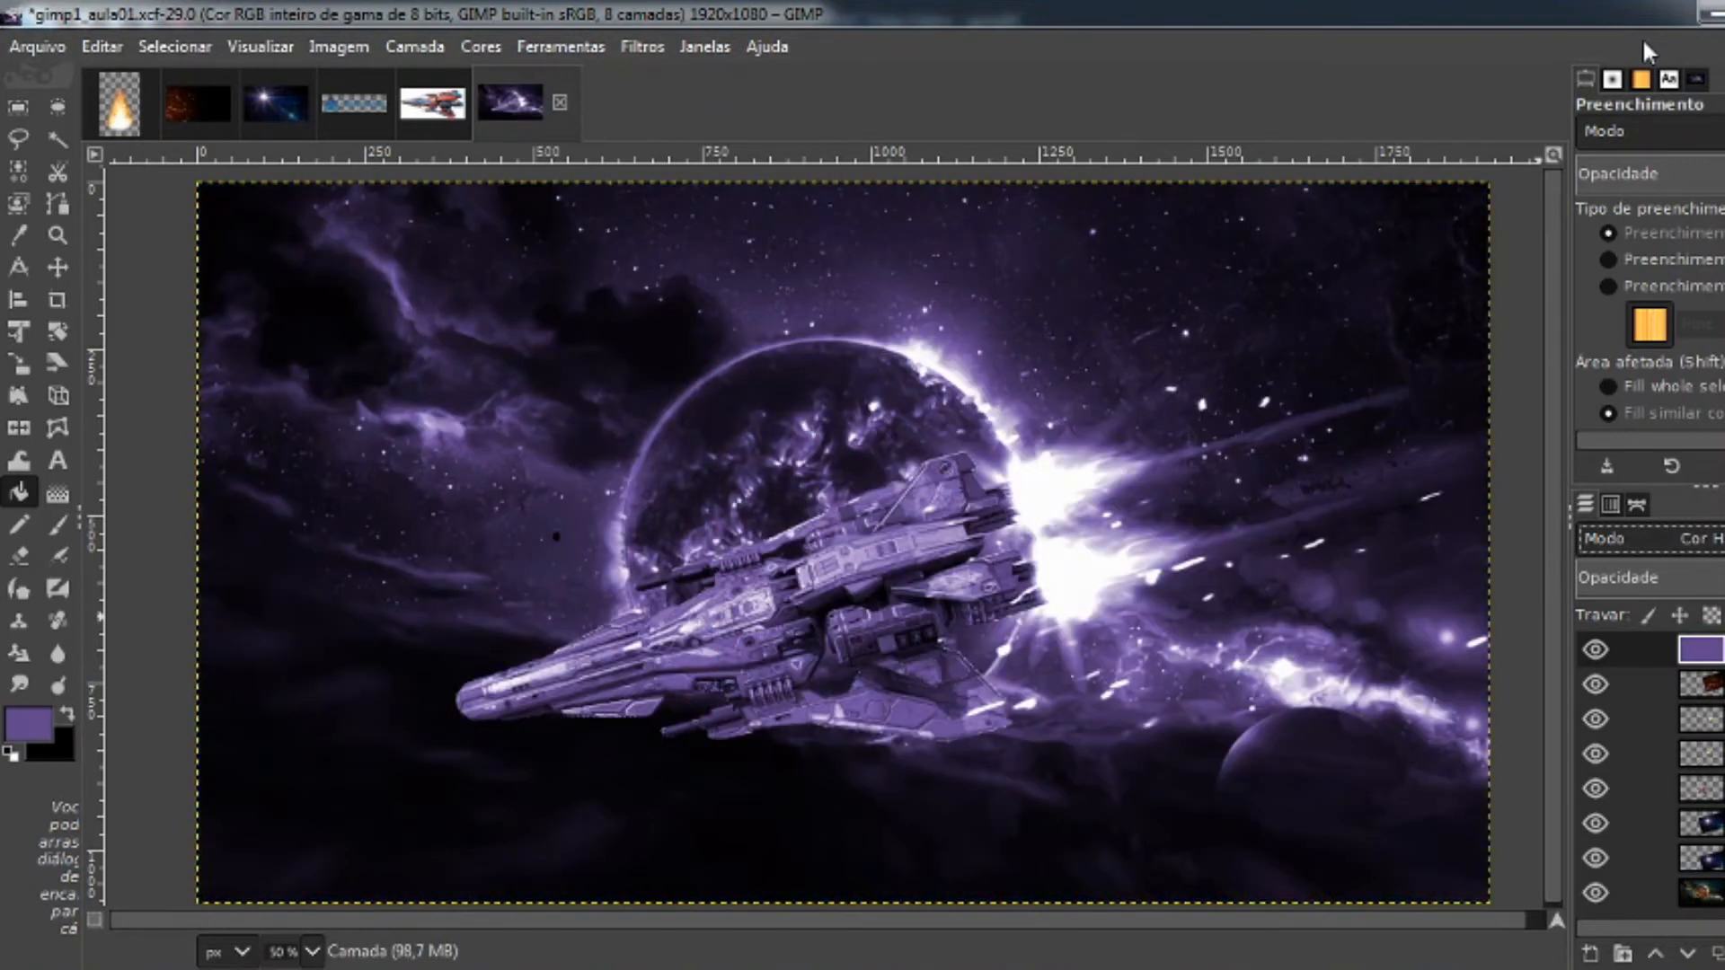
{"action": "key", "text": "Up"}
{"action": "key", "text": "Up"}
{"action": "key", "text": "Up"}
{"action": "key", "text": "Up"}
{"action": "key", "text": "Up"}
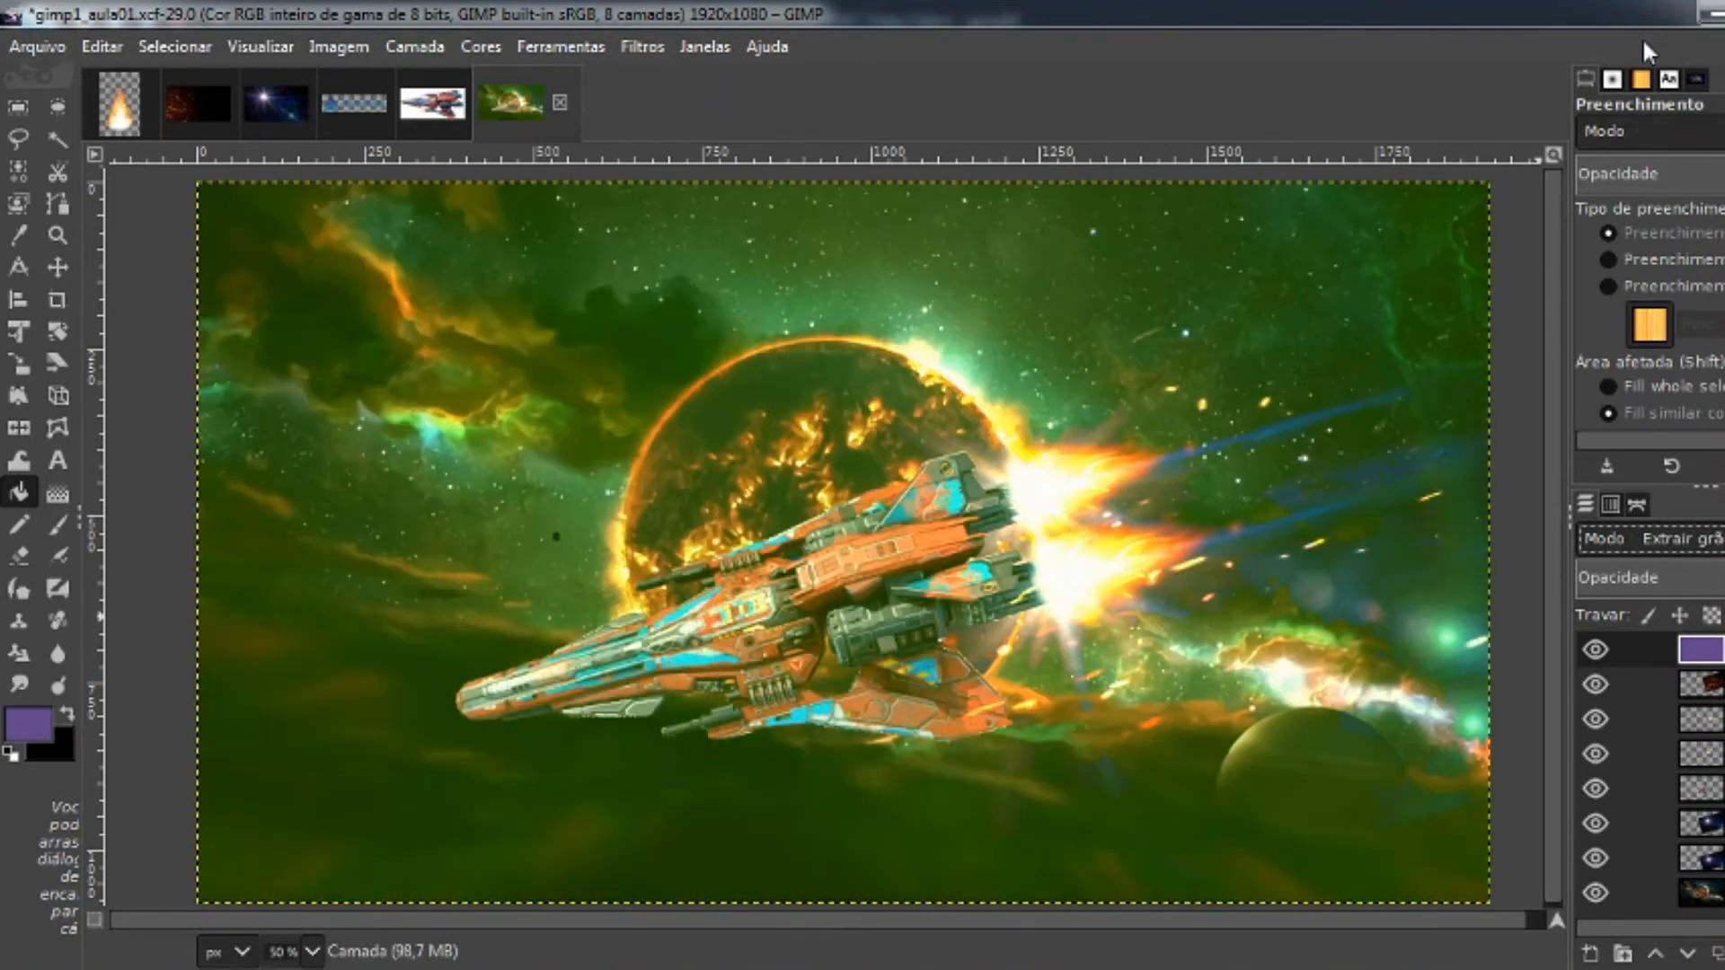
{"action": "key", "text": "Up"}
{"action": "key", "text": "Up"}
{"action": "key", "text": "Up"}
{"action": "key", "text": "Up"}
{"action": "key", "text": "Up"}
{"action": "key", "text": "Up"}
{"action": "key", "text": "Up"}
{"action": "key", "text": "Up"}
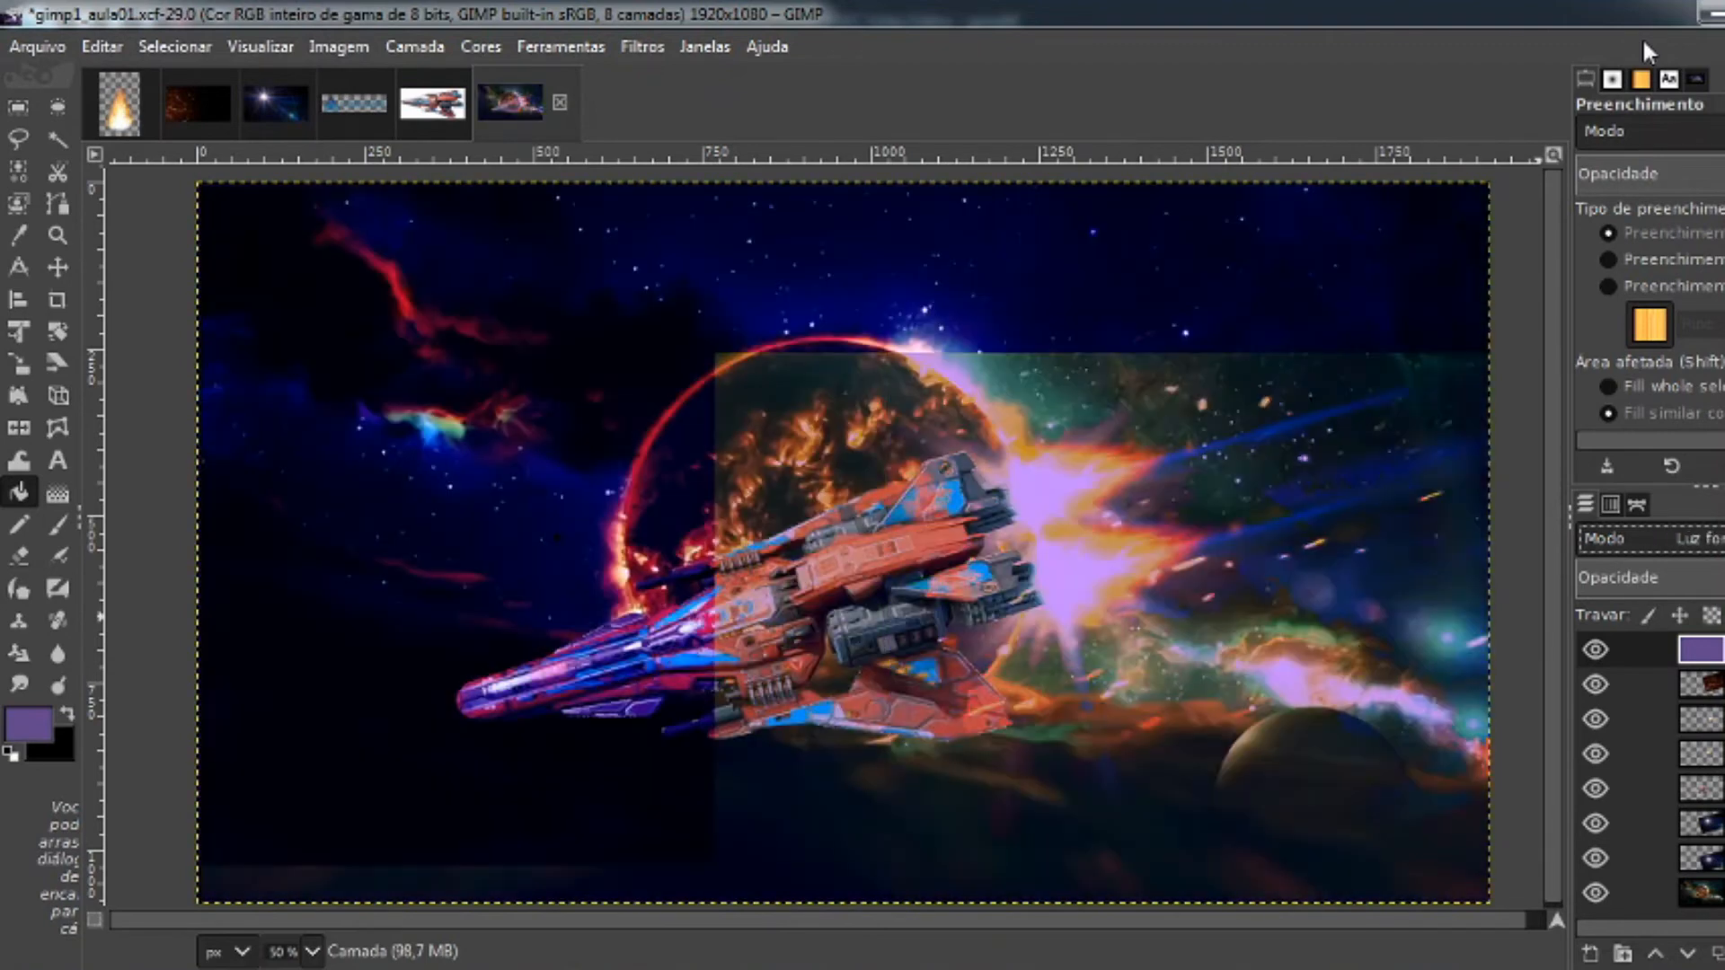
{"action": "key", "text": "Up"}
{"action": "key", "text": "Up"}
{"action": "key", "text": "Up"}
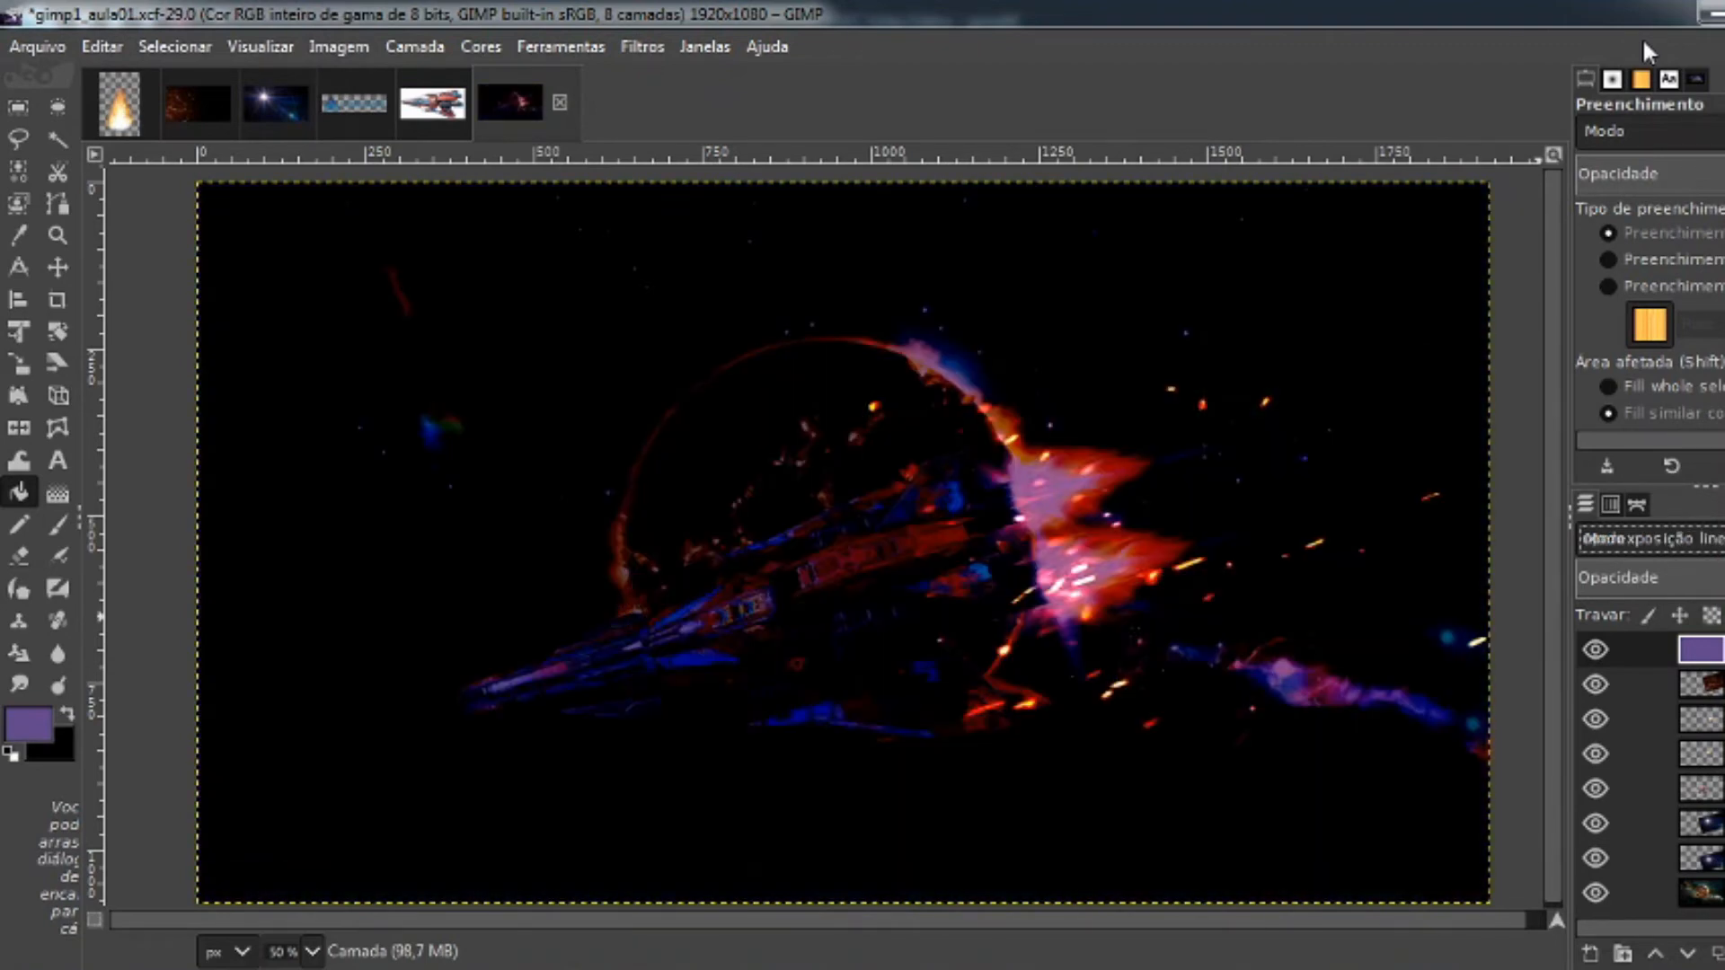
Set the purple layer's blend mode to Luz suave (Soft light) and adjust its opacity to check the tint's strength
{"action": "key", "text": "Down"}
{"action": "key", "text": "Down"}
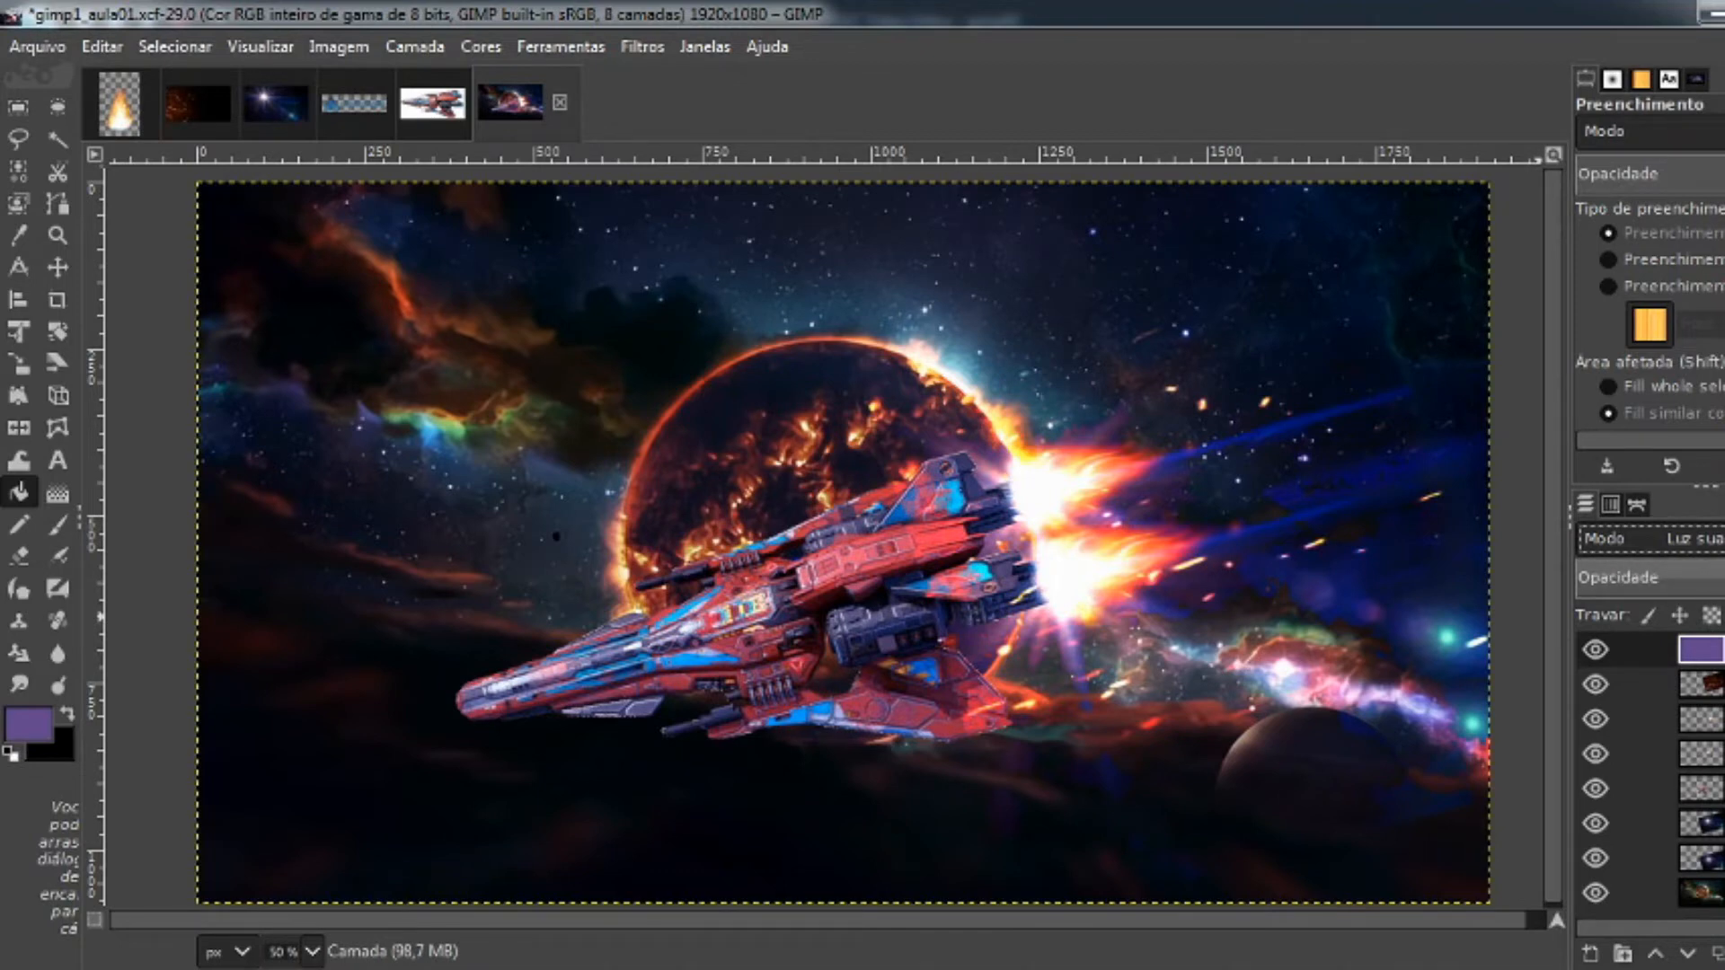
{"action": "left_click", "coordinate": [1591, 576]}
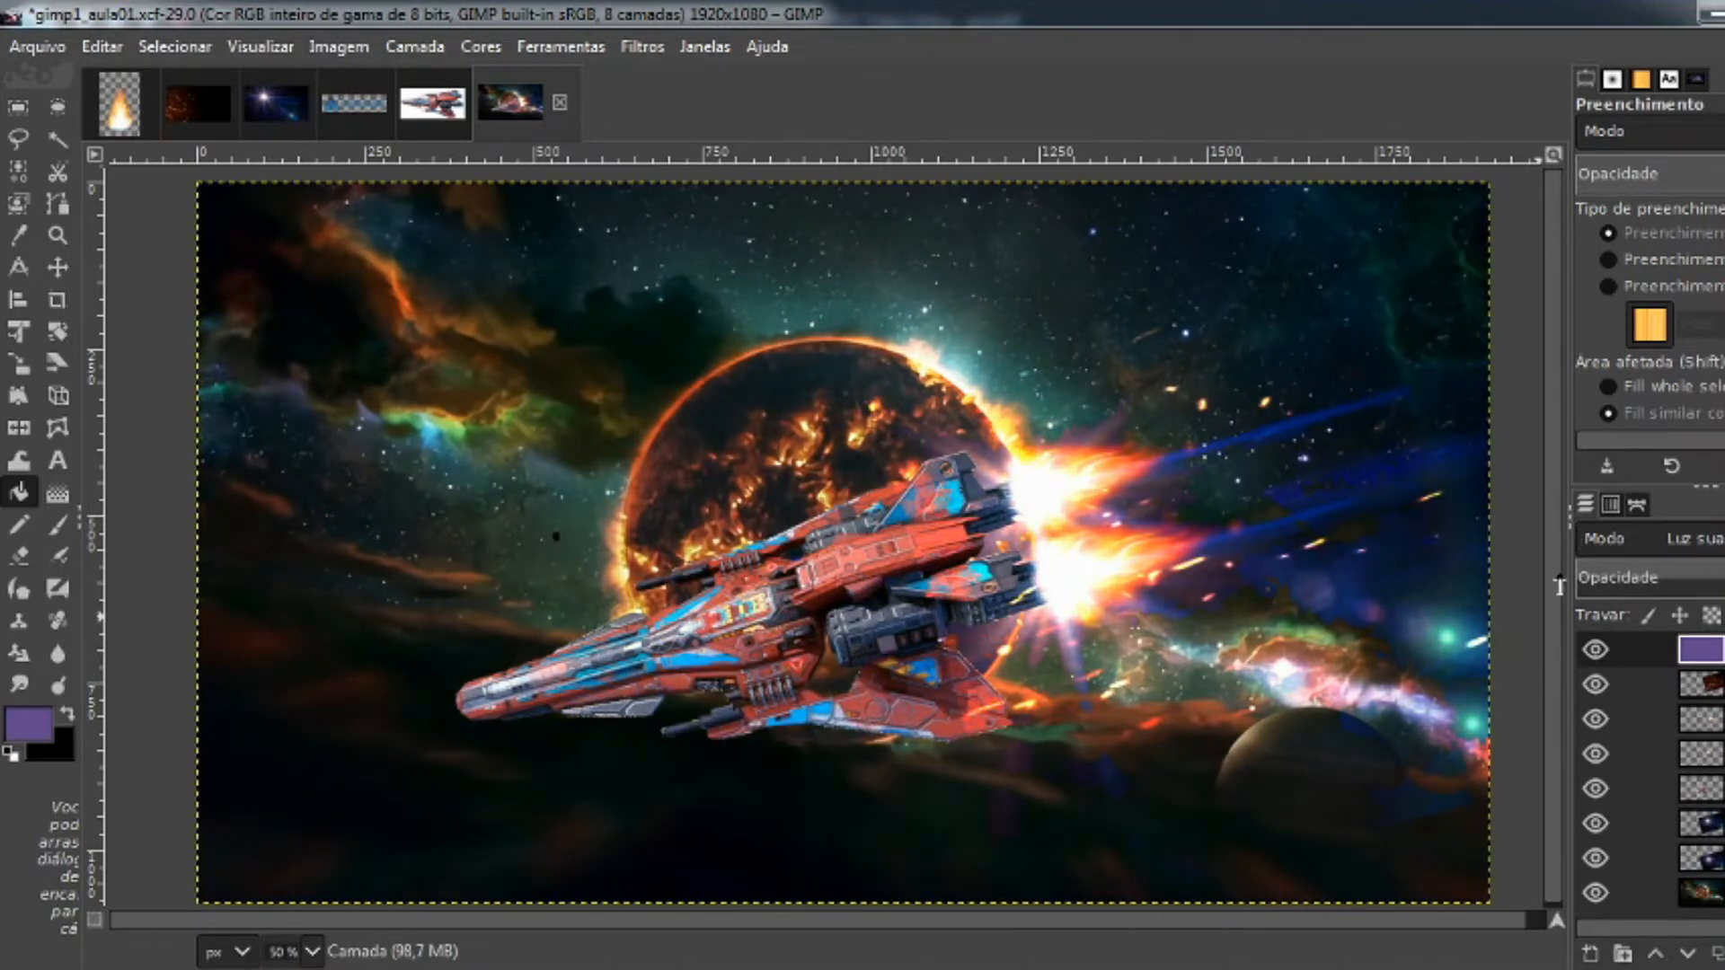
{"action": "left_click_drag", "start_coordinate": [1559, 584], "coordinate": [1723, 580]}
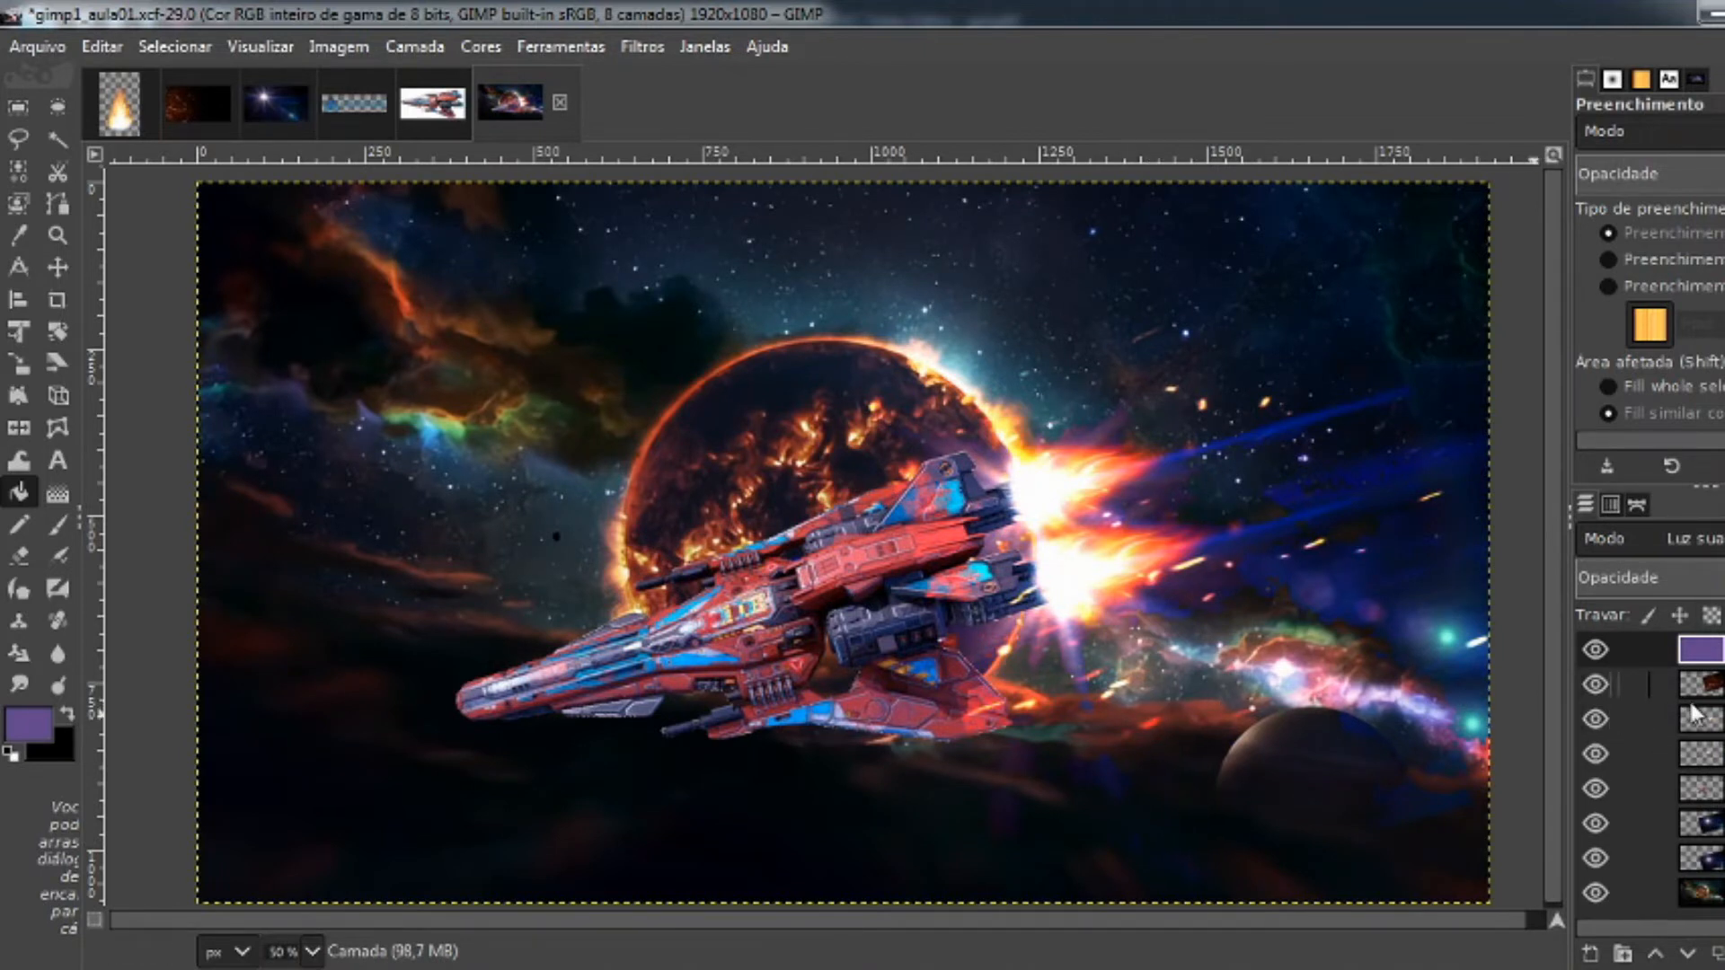
Toggle the visibility of the particles layer and another effect layer to compare the tinted composition with and without them
{"action": "left_click", "coordinate": [1595, 684]}
{"action": "left_click", "coordinate": [1595, 684]}
{"action": "left_click", "coordinate": [1595, 788]}
{"action": "left_click", "coordinate": [1595, 788]}
{"action": "left_click", "coordinate": [1602, 682]}
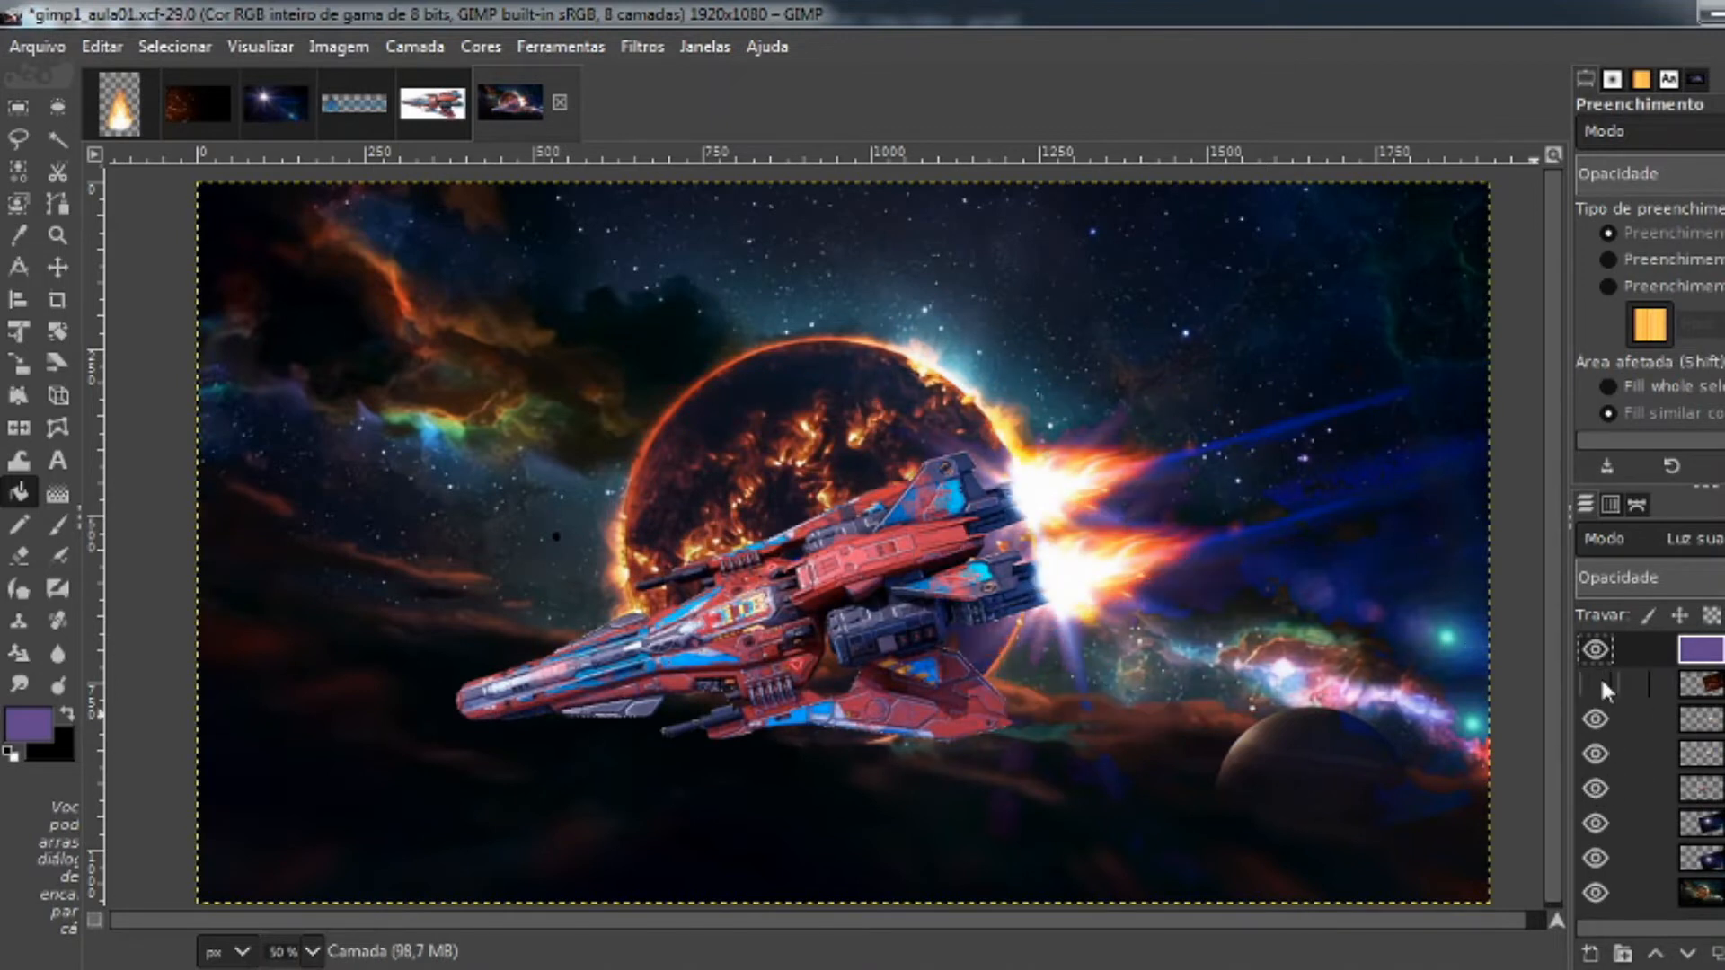
{"action": "left_click", "coordinate": [1602, 683]}
{"action": "left_click", "coordinate": [1602, 682]}
{"action": "left_click", "coordinate": [1598, 684]}
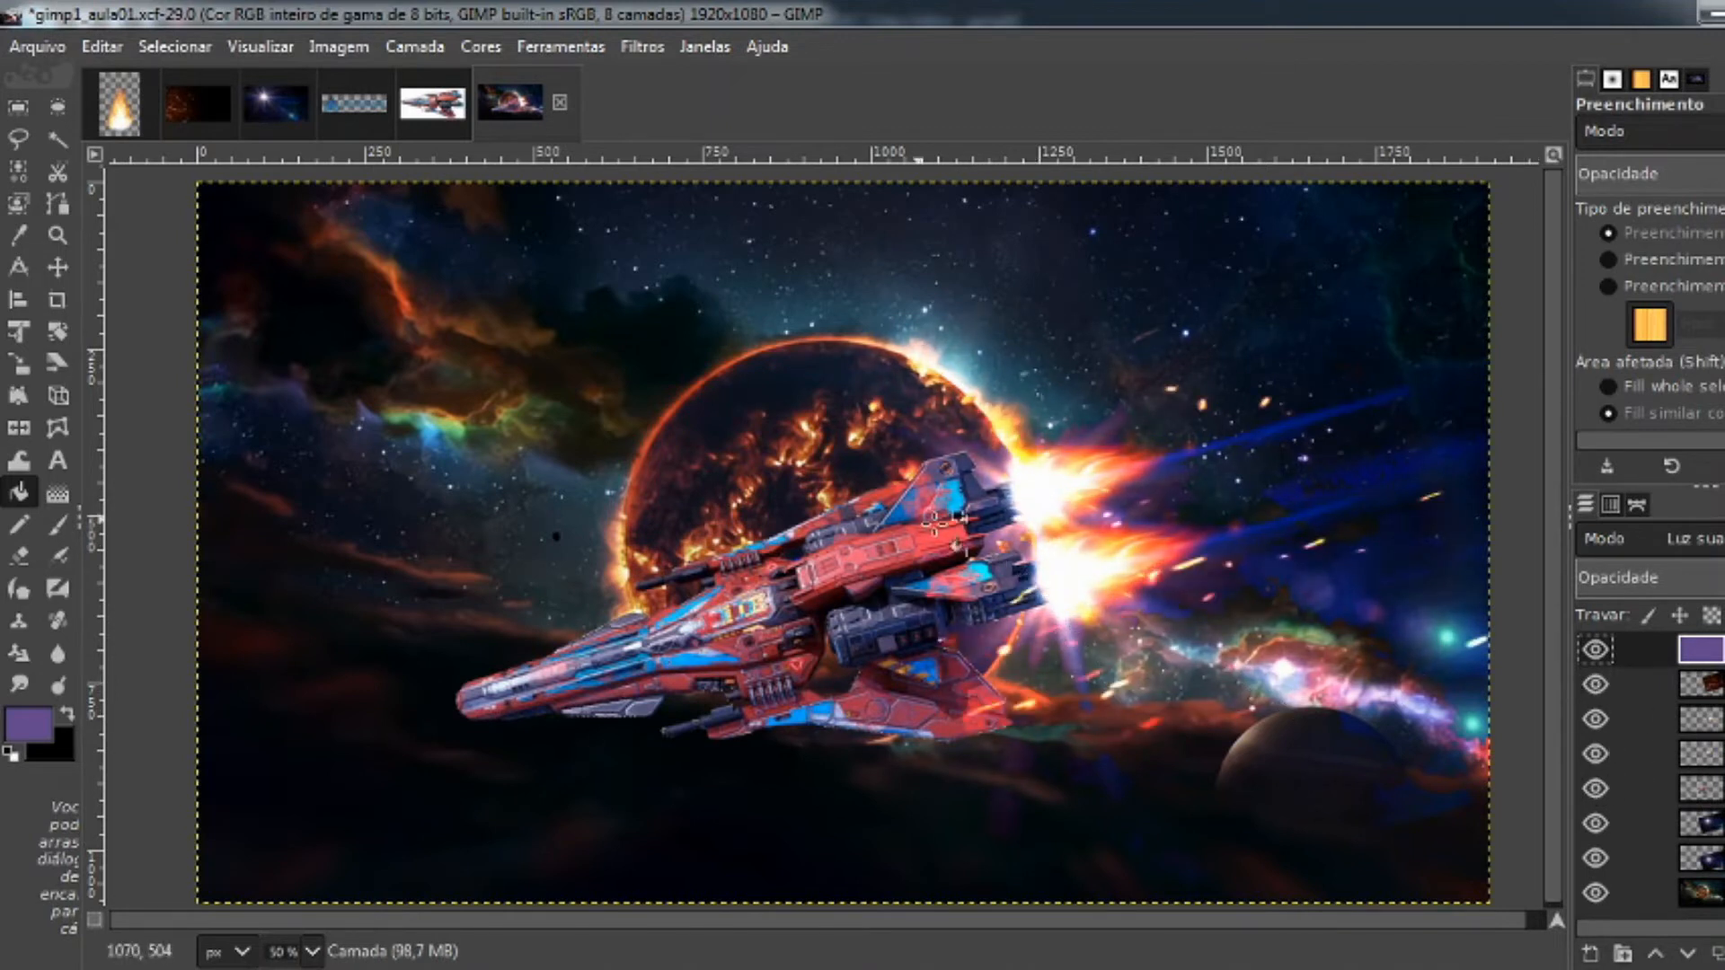
{"action": "left_click", "coordinate": [1597, 688]}
{"action": "left_click", "coordinate": [1597, 688]}
{"action": "left_click", "coordinate": [1597, 688]}
{"action": "left_click", "coordinate": [1597, 688]}
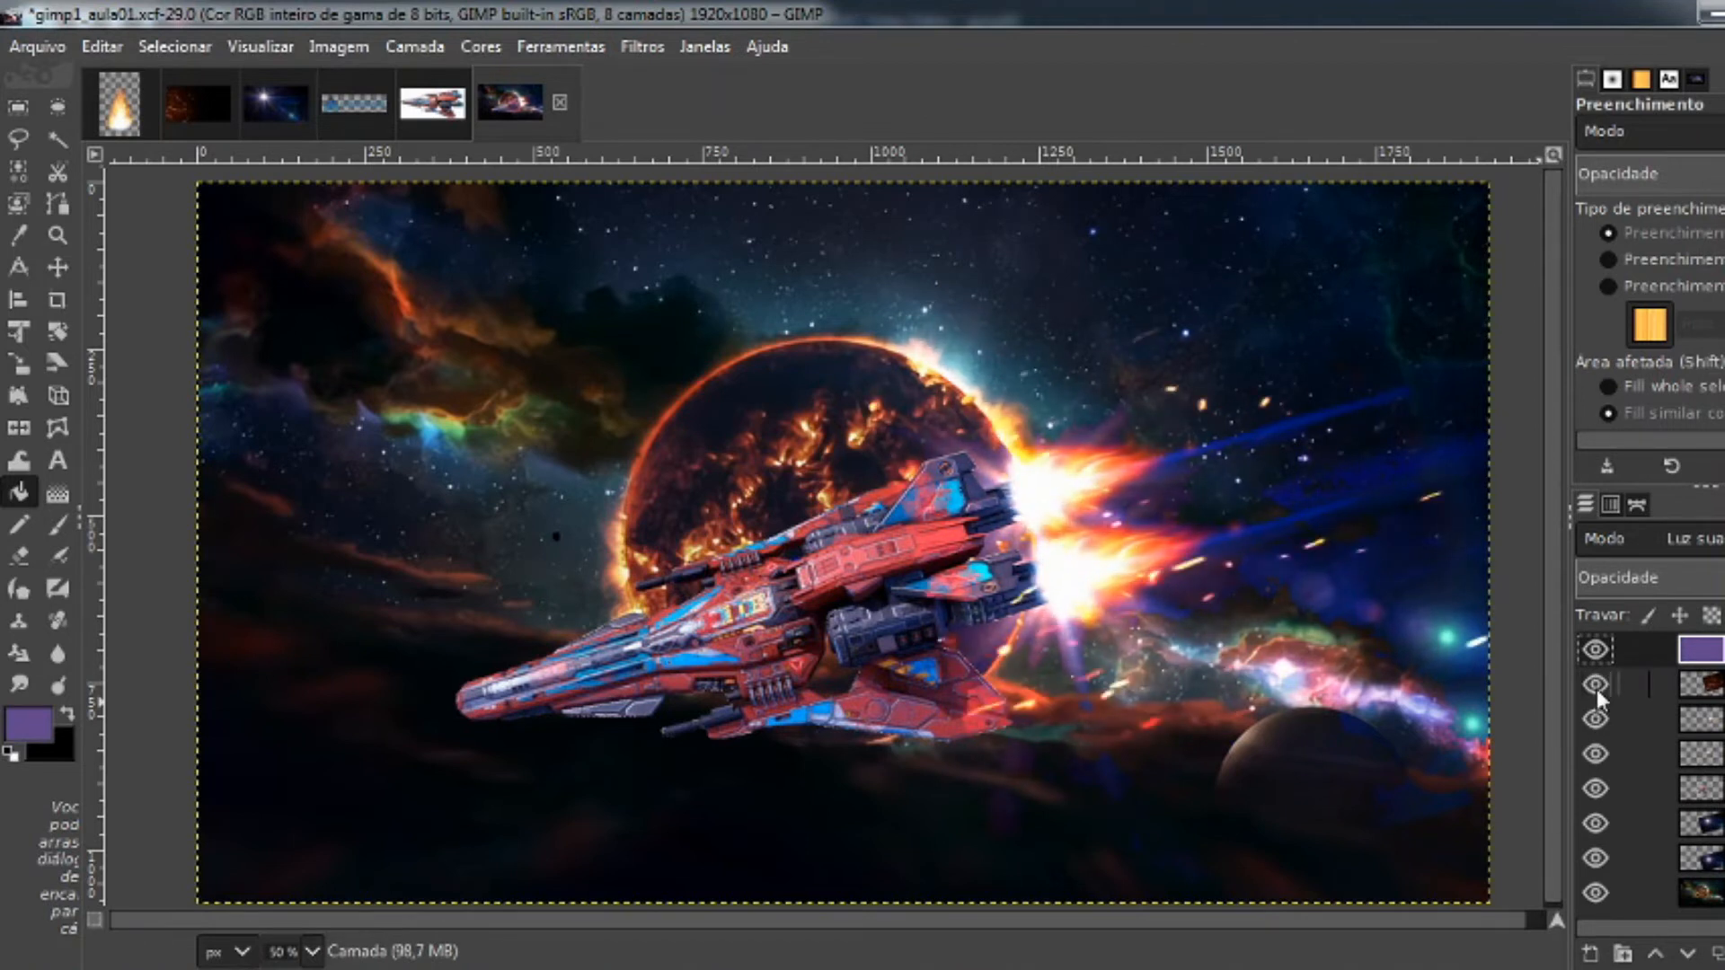
Erase fire particles overlapping the ship's lower wing on the particles layer, using the Eraser with the soft 2. Hardness brush
{"action": "left_click", "coordinate": [1653, 686]}
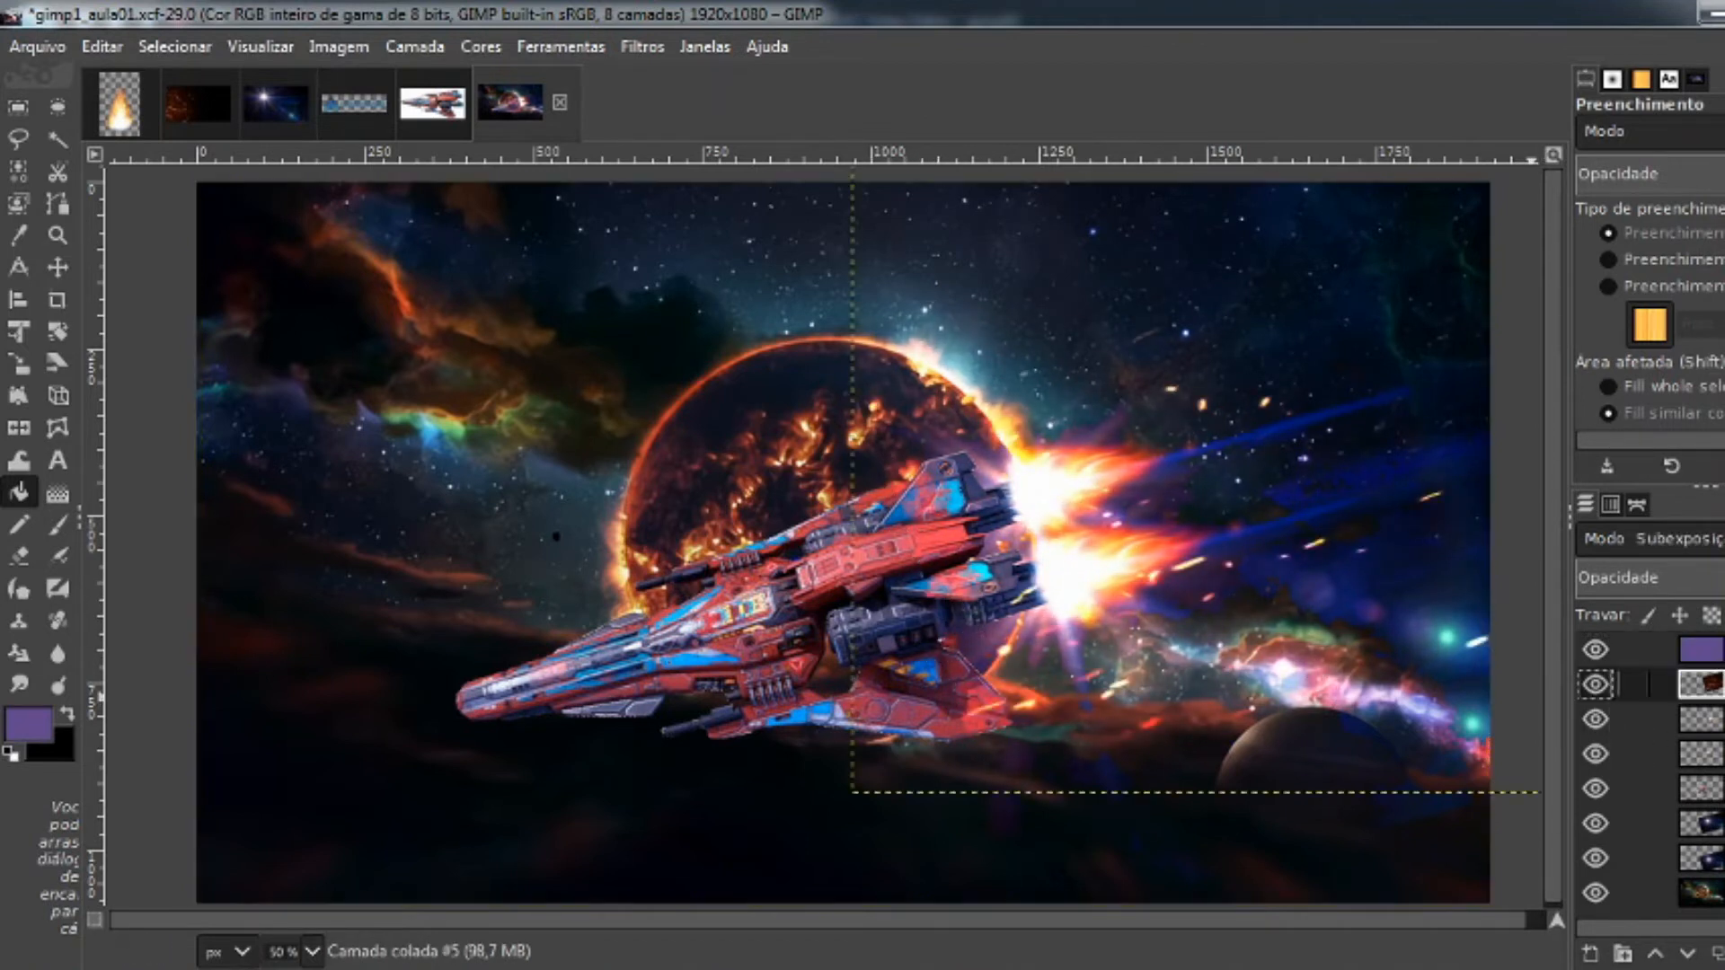
{"action": "left_click", "coordinate": [18, 555]}
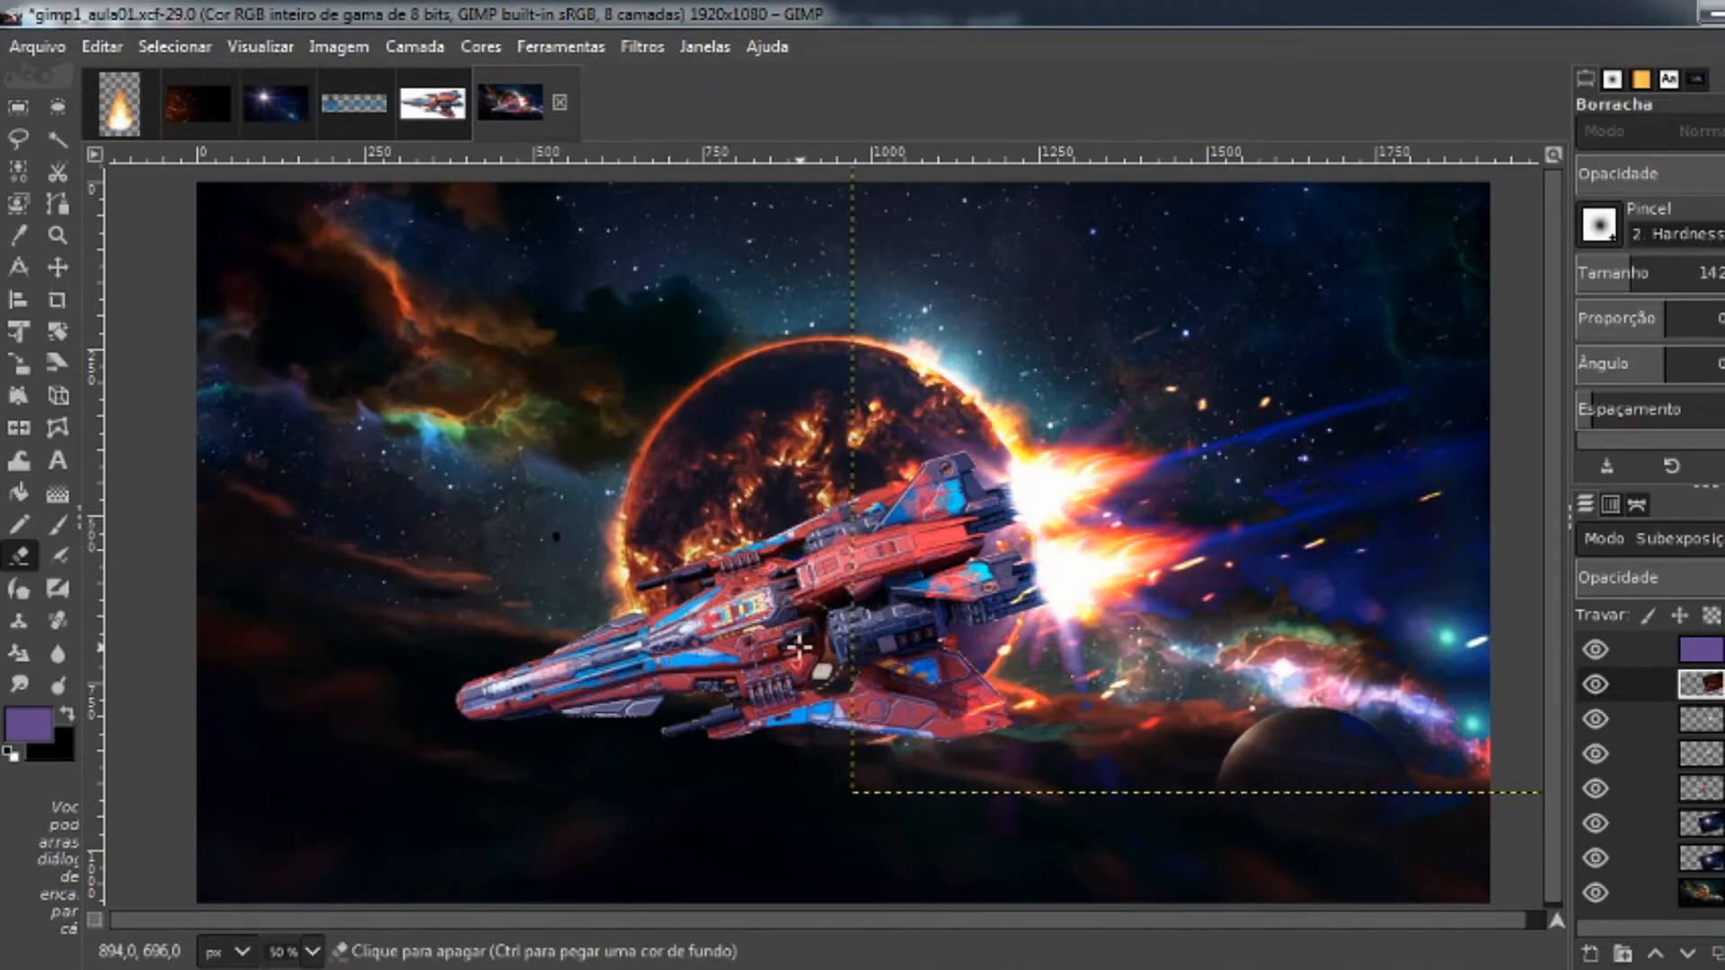
{"action": "left_click", "coordinate": [906, 757]}
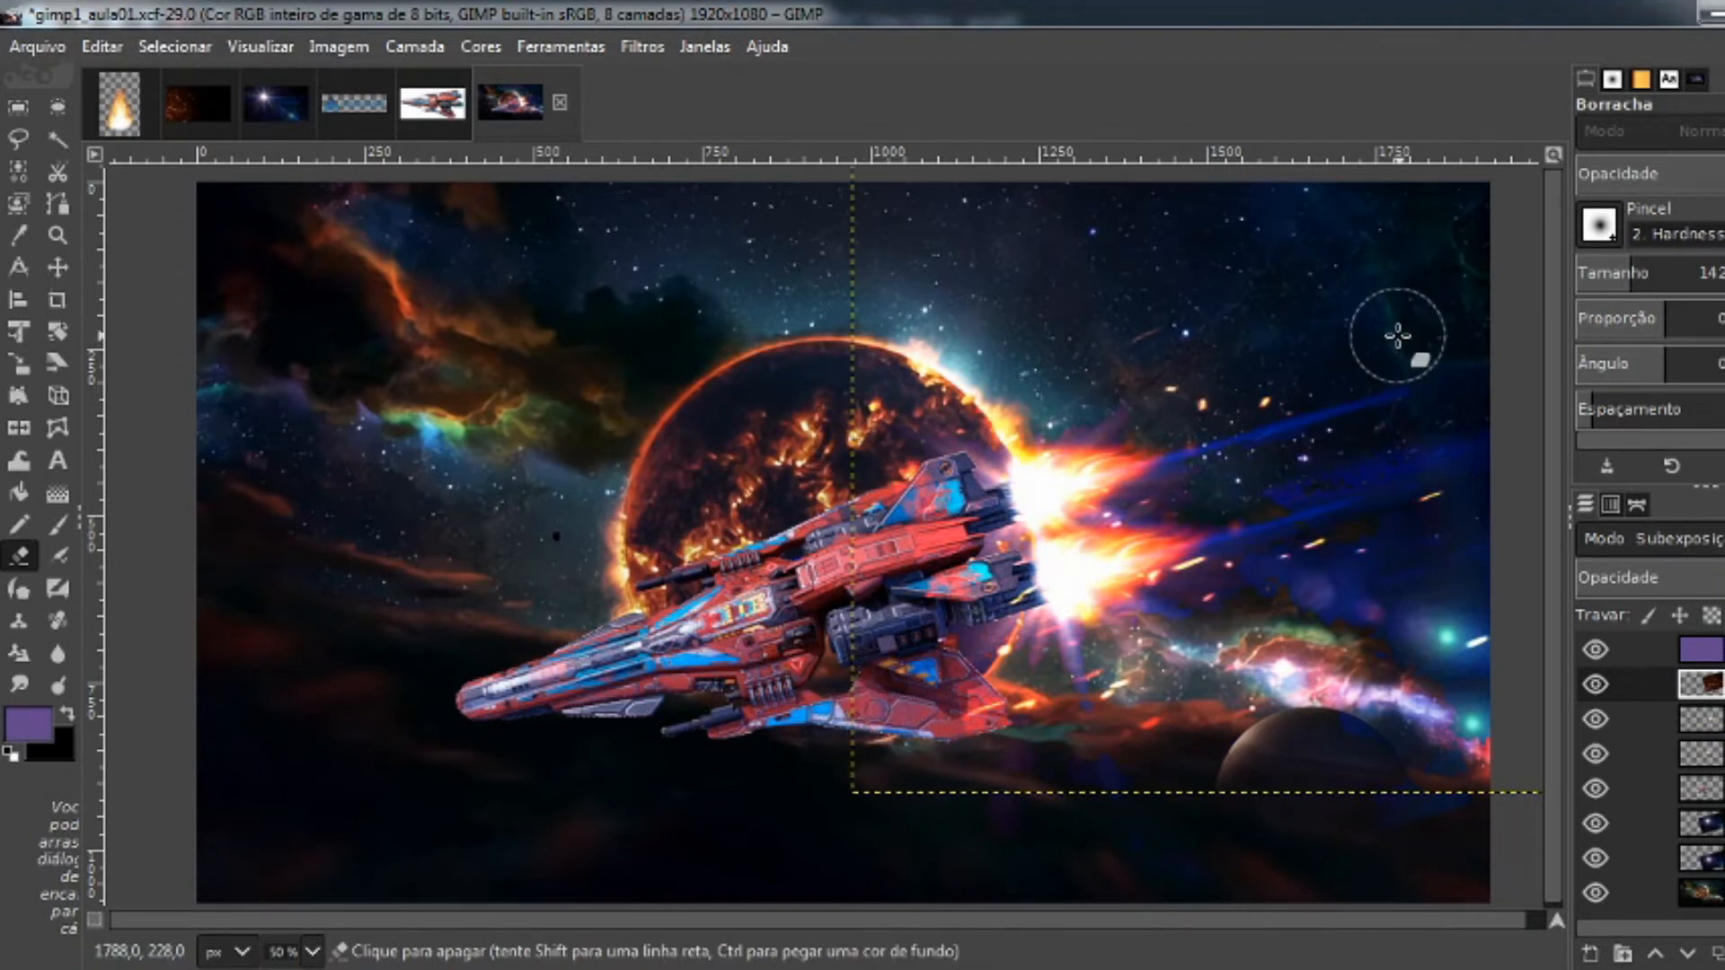
{"action": "left_click", "coordinate": [1601, 230]}
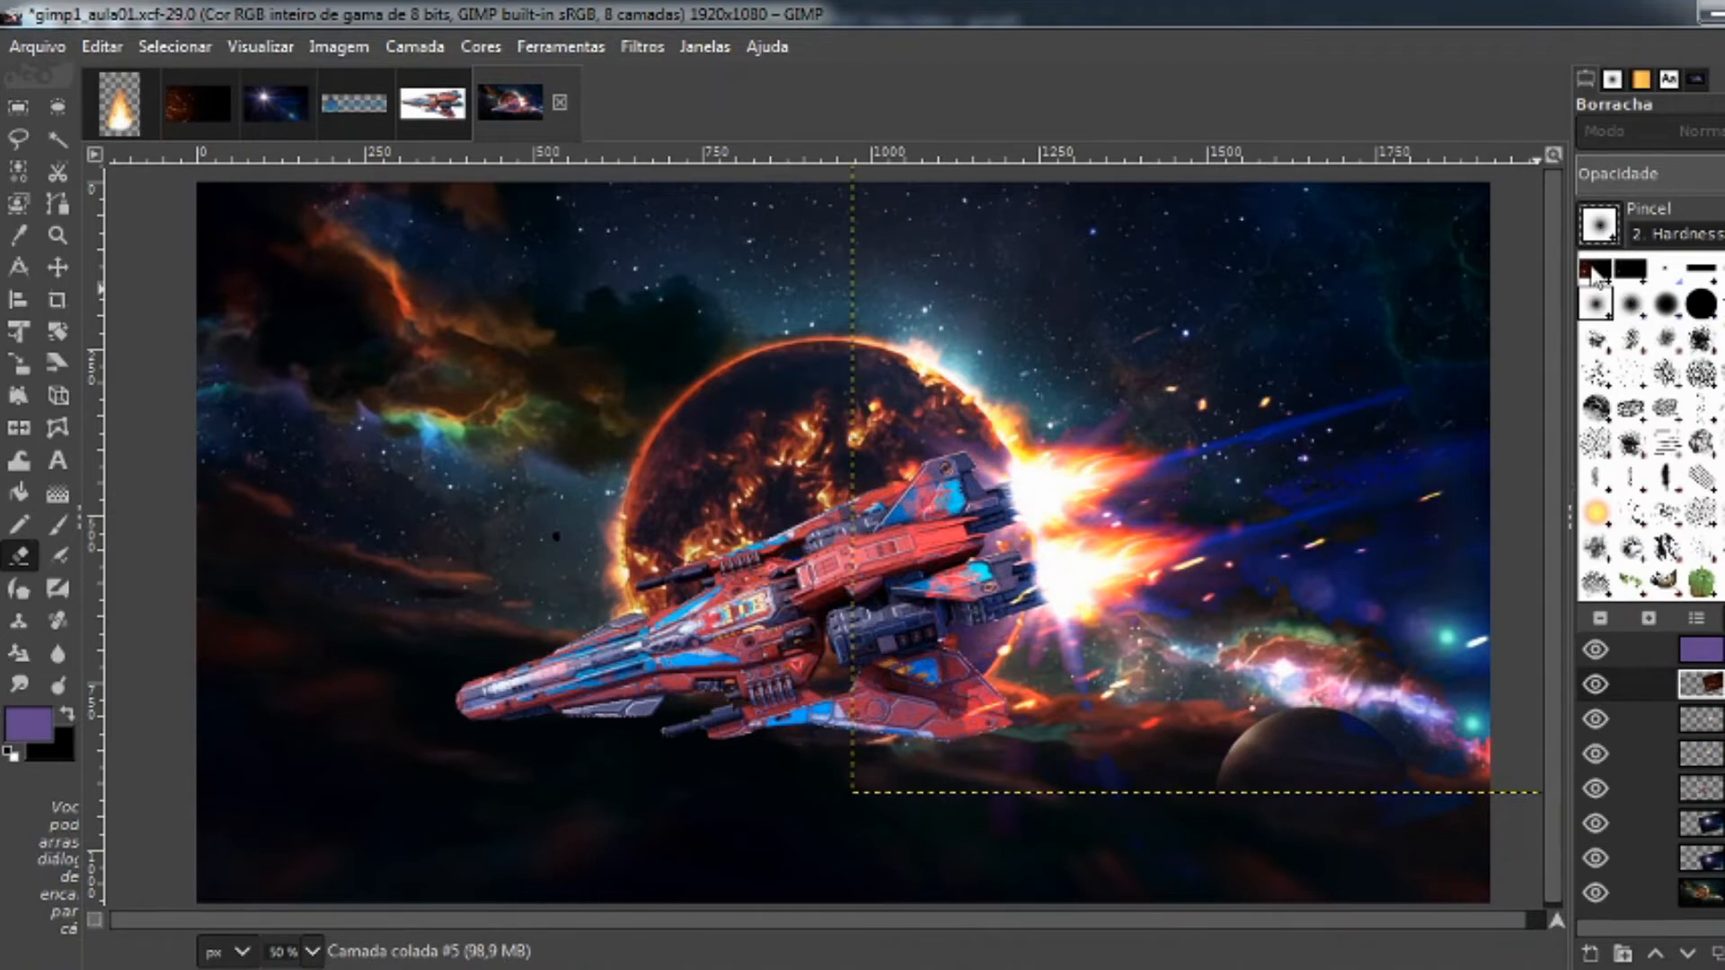
{"action": "left_click", "coordinate": [1602, 230]}
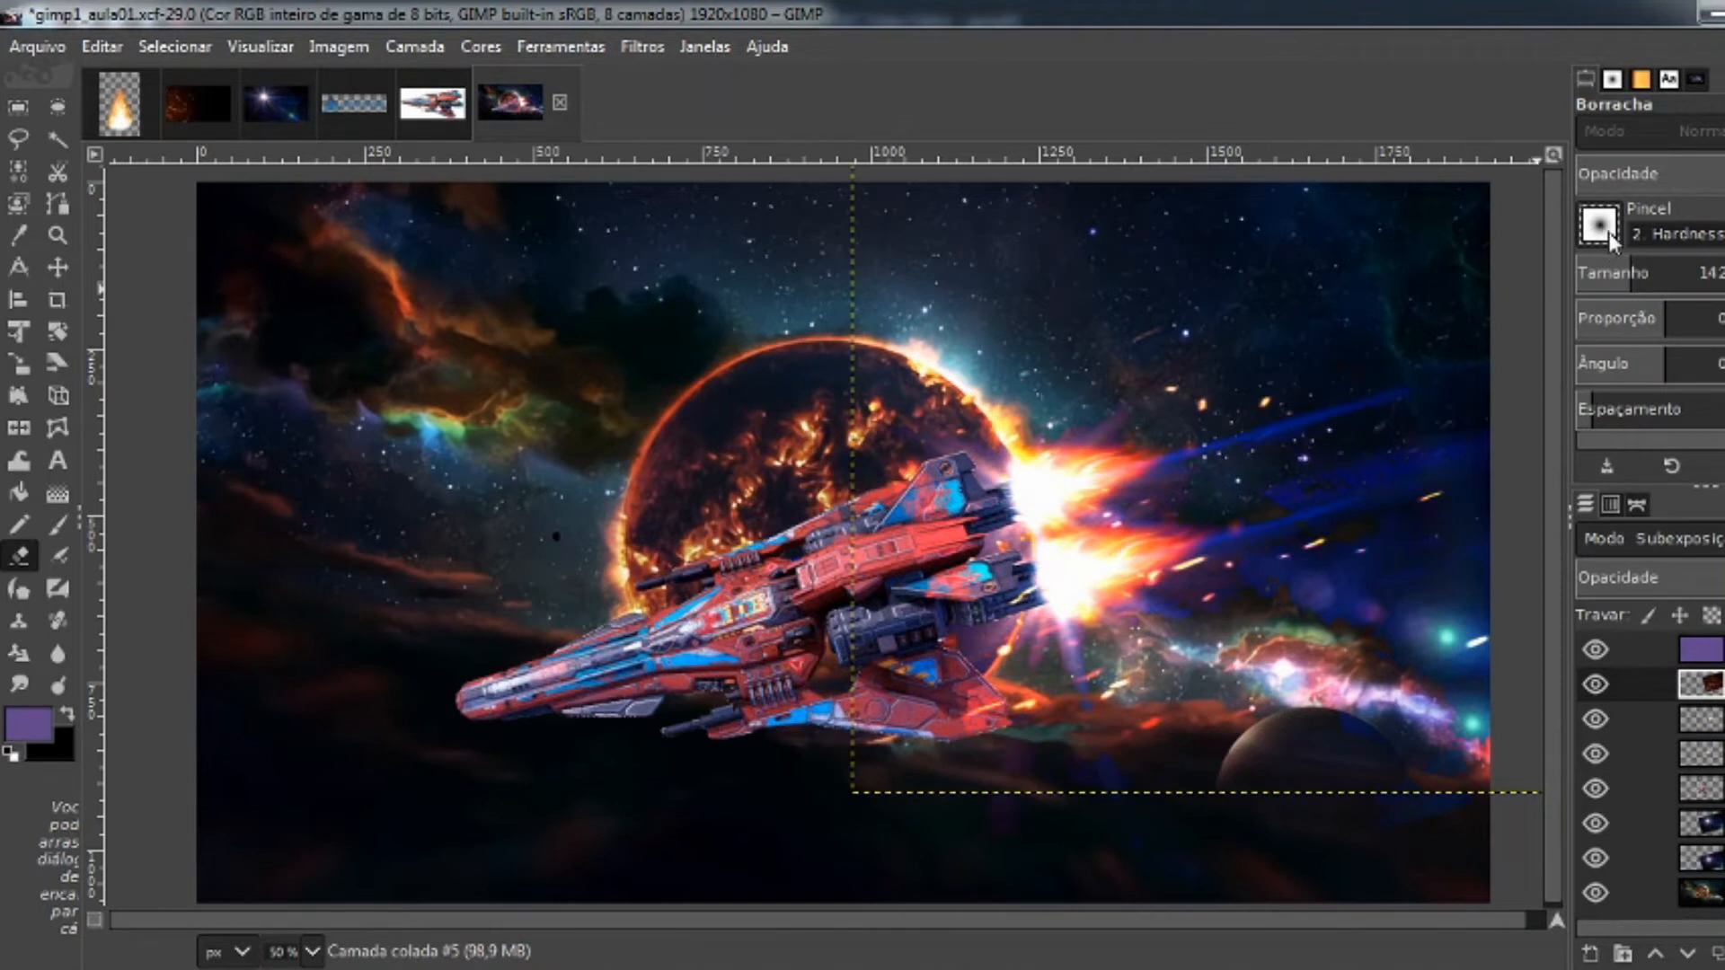
Toggle the fire particles layer's visibility to compare the composition with and without the particles
{"action": "left_click", "coordinate": [1599, 686]}
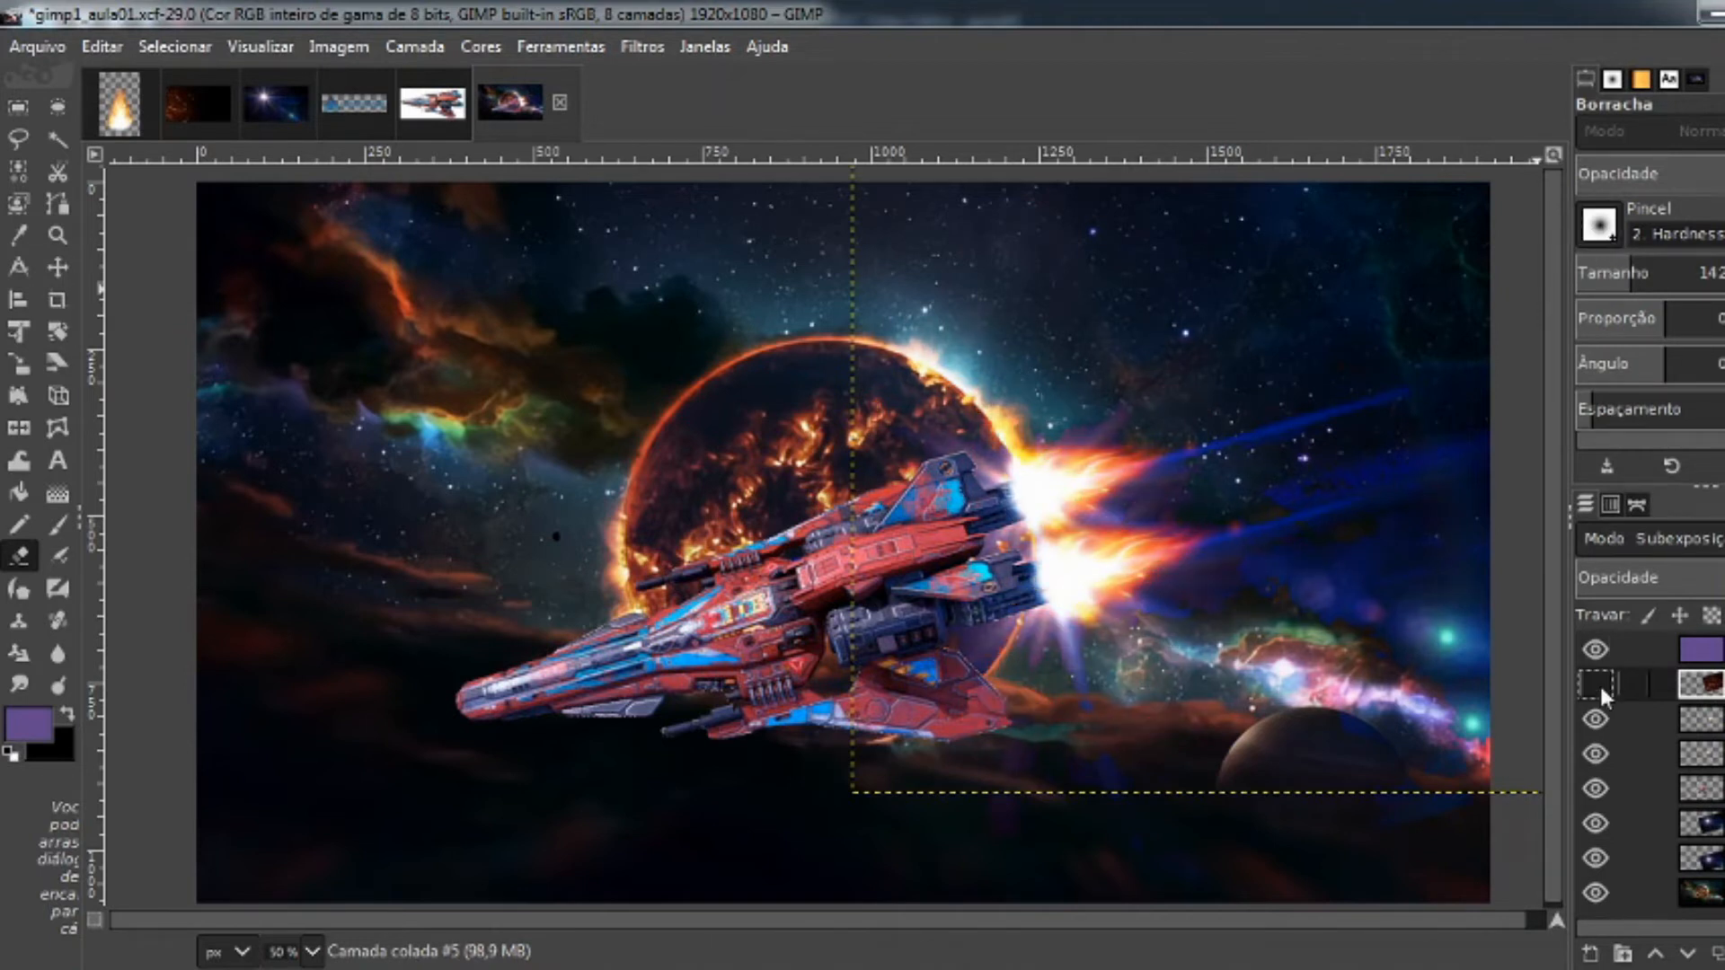
{"action": "left_click", "coordinate": [1599, 686]}
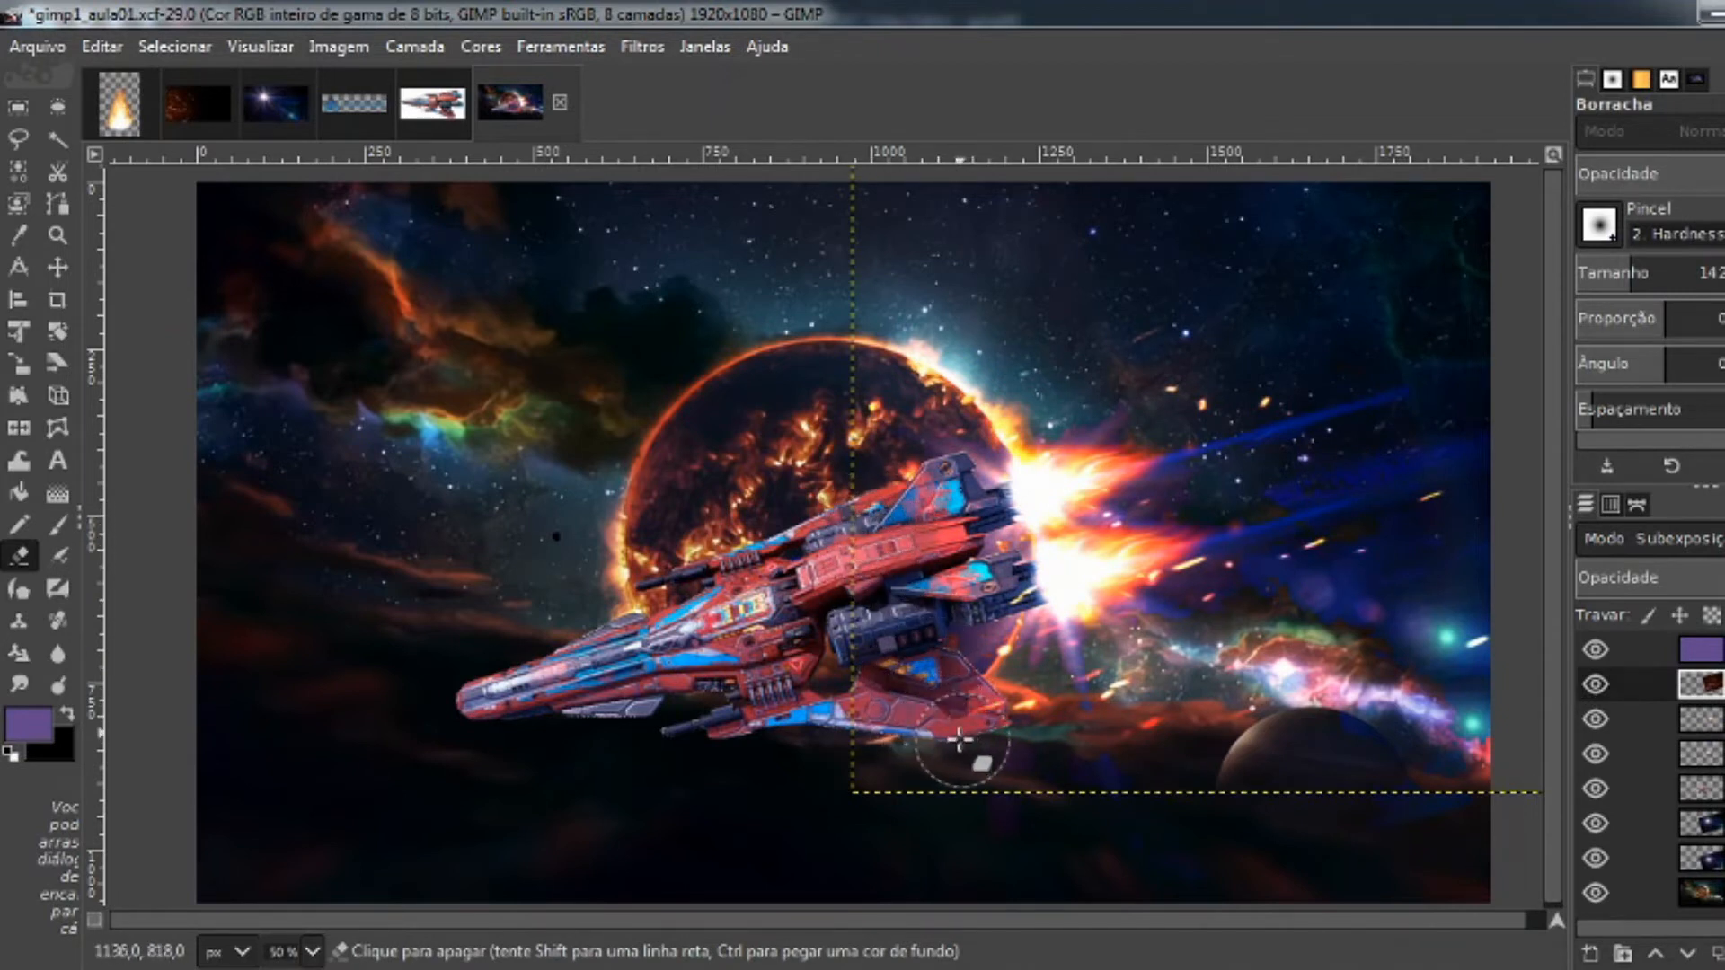
{"action": "left_click", "coordinate": [1584, 684]}
{"action": "left_click", "coordinate": [1584, 685]}
{"action": "left_click", "coordinate": [1585, 684]}
{"action": "left_click", "coordinate": [1585, 684]}
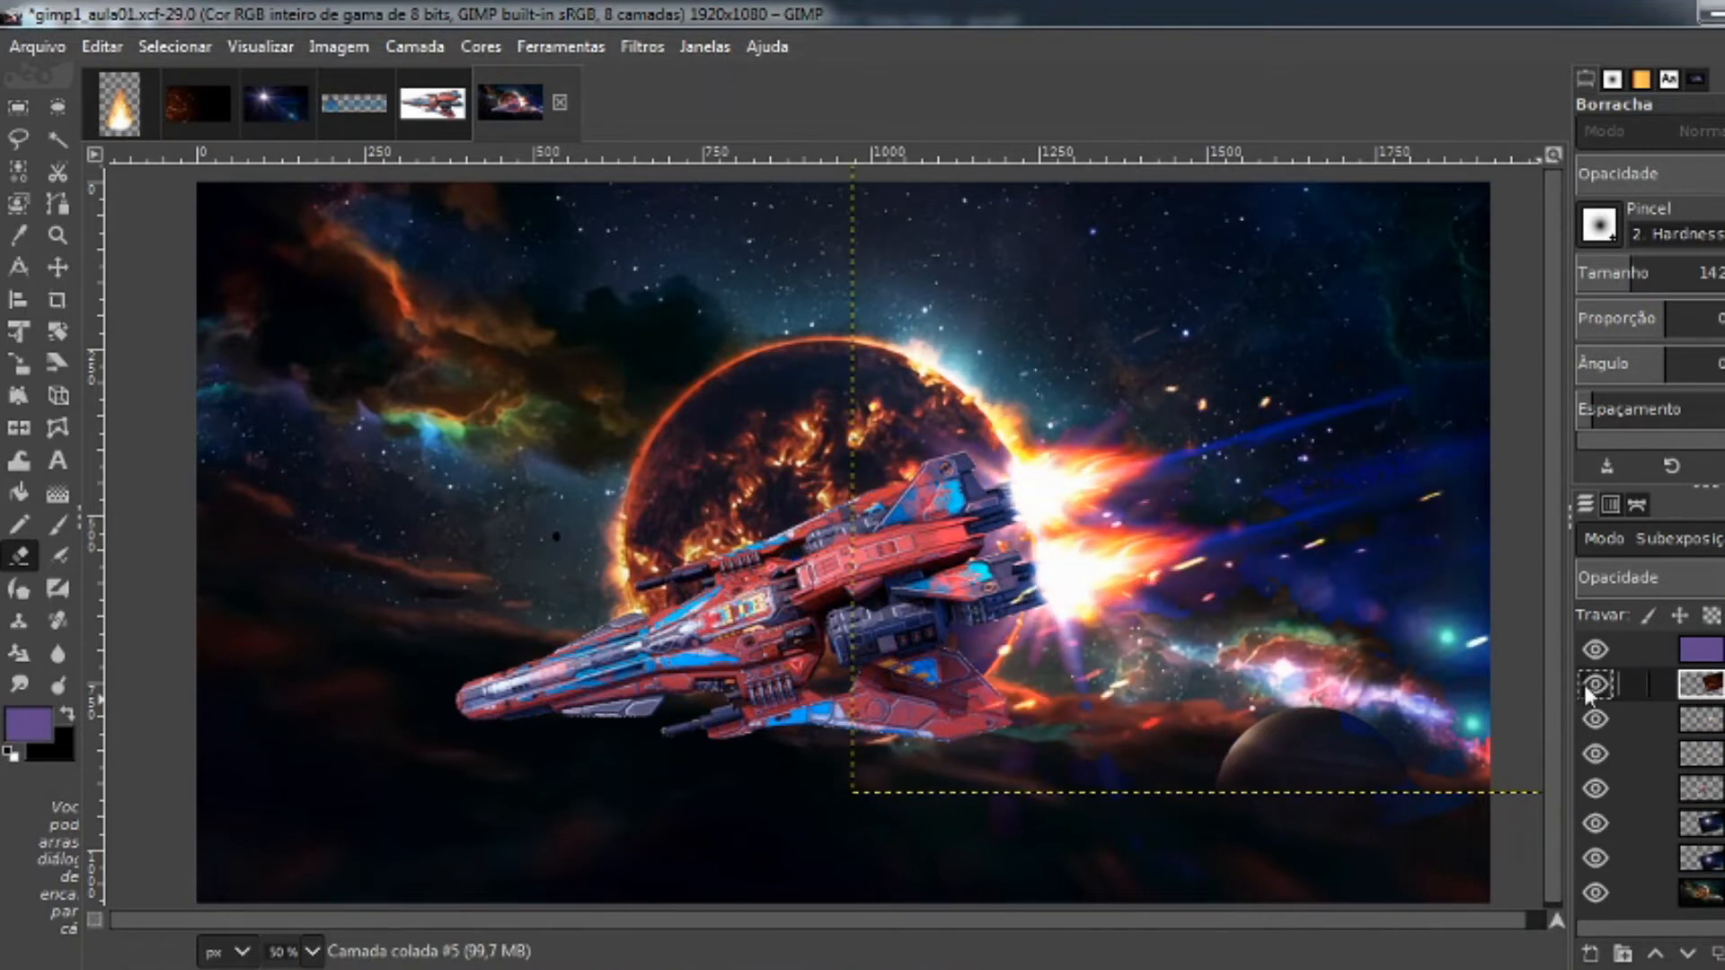
Identify the spaceship layer by its visibility and raise its saturation to 50 with Hue-Saturation
{"action": "left_click", "coordinate": [1597, 788]}
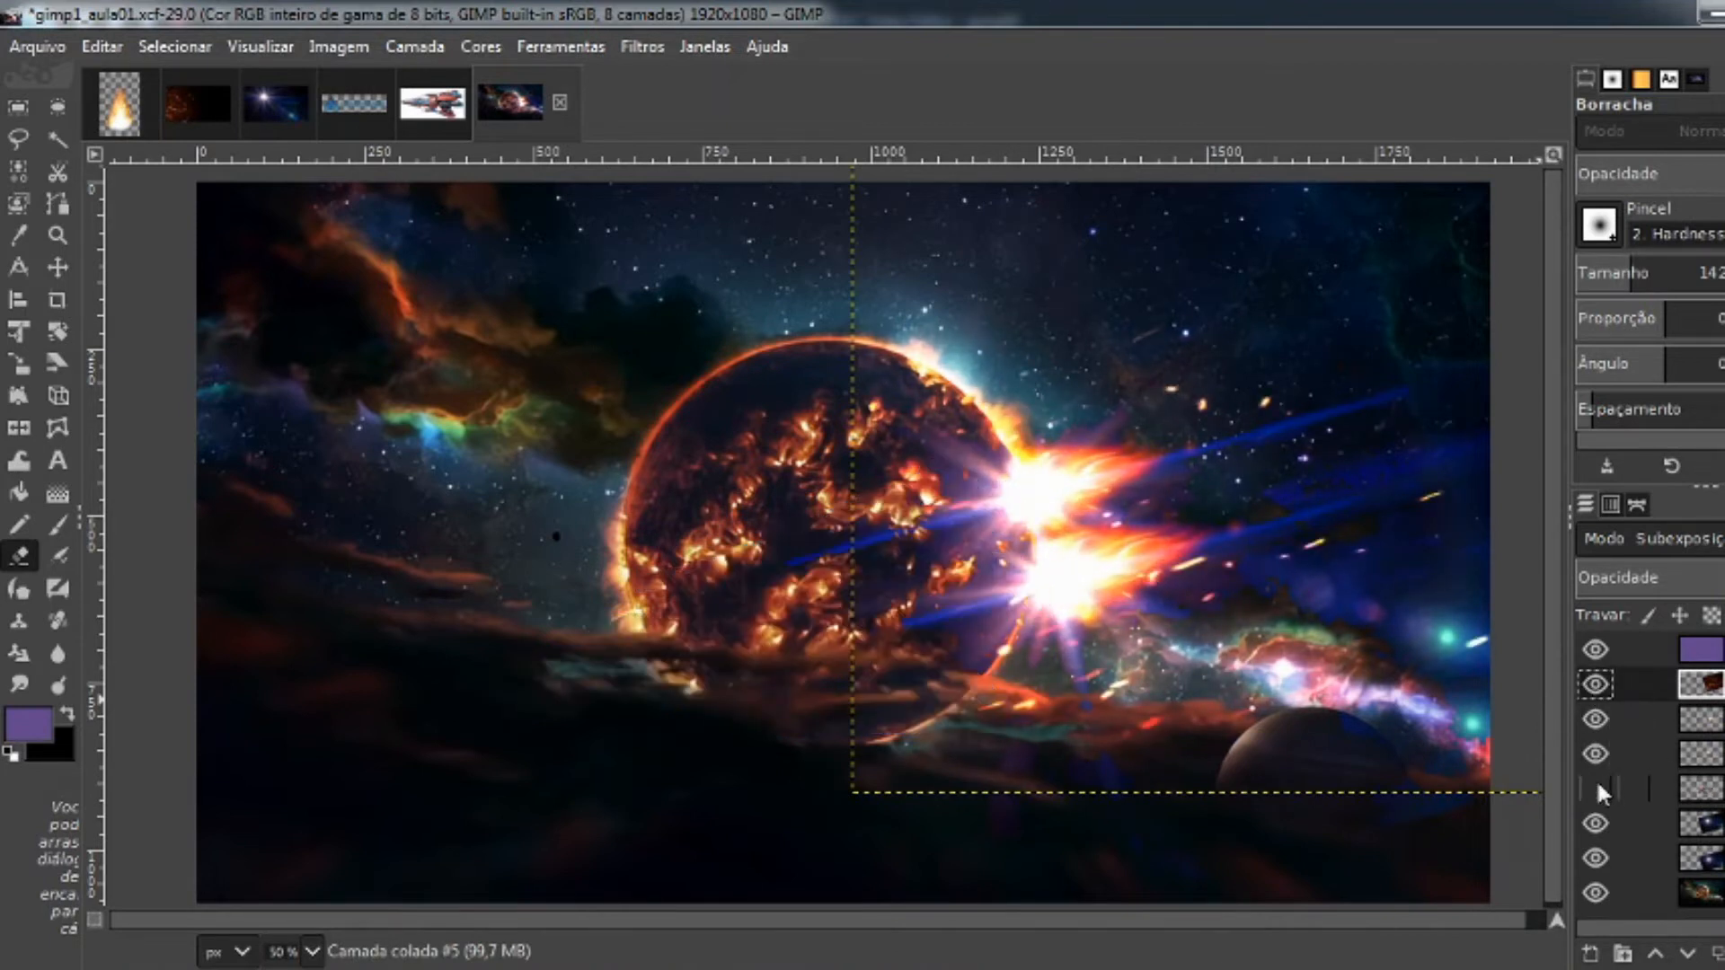
{"action": "left_click", "coordinate": [1598, 788]}
{"action": "left_click", "coordinate": [1703, 798]}
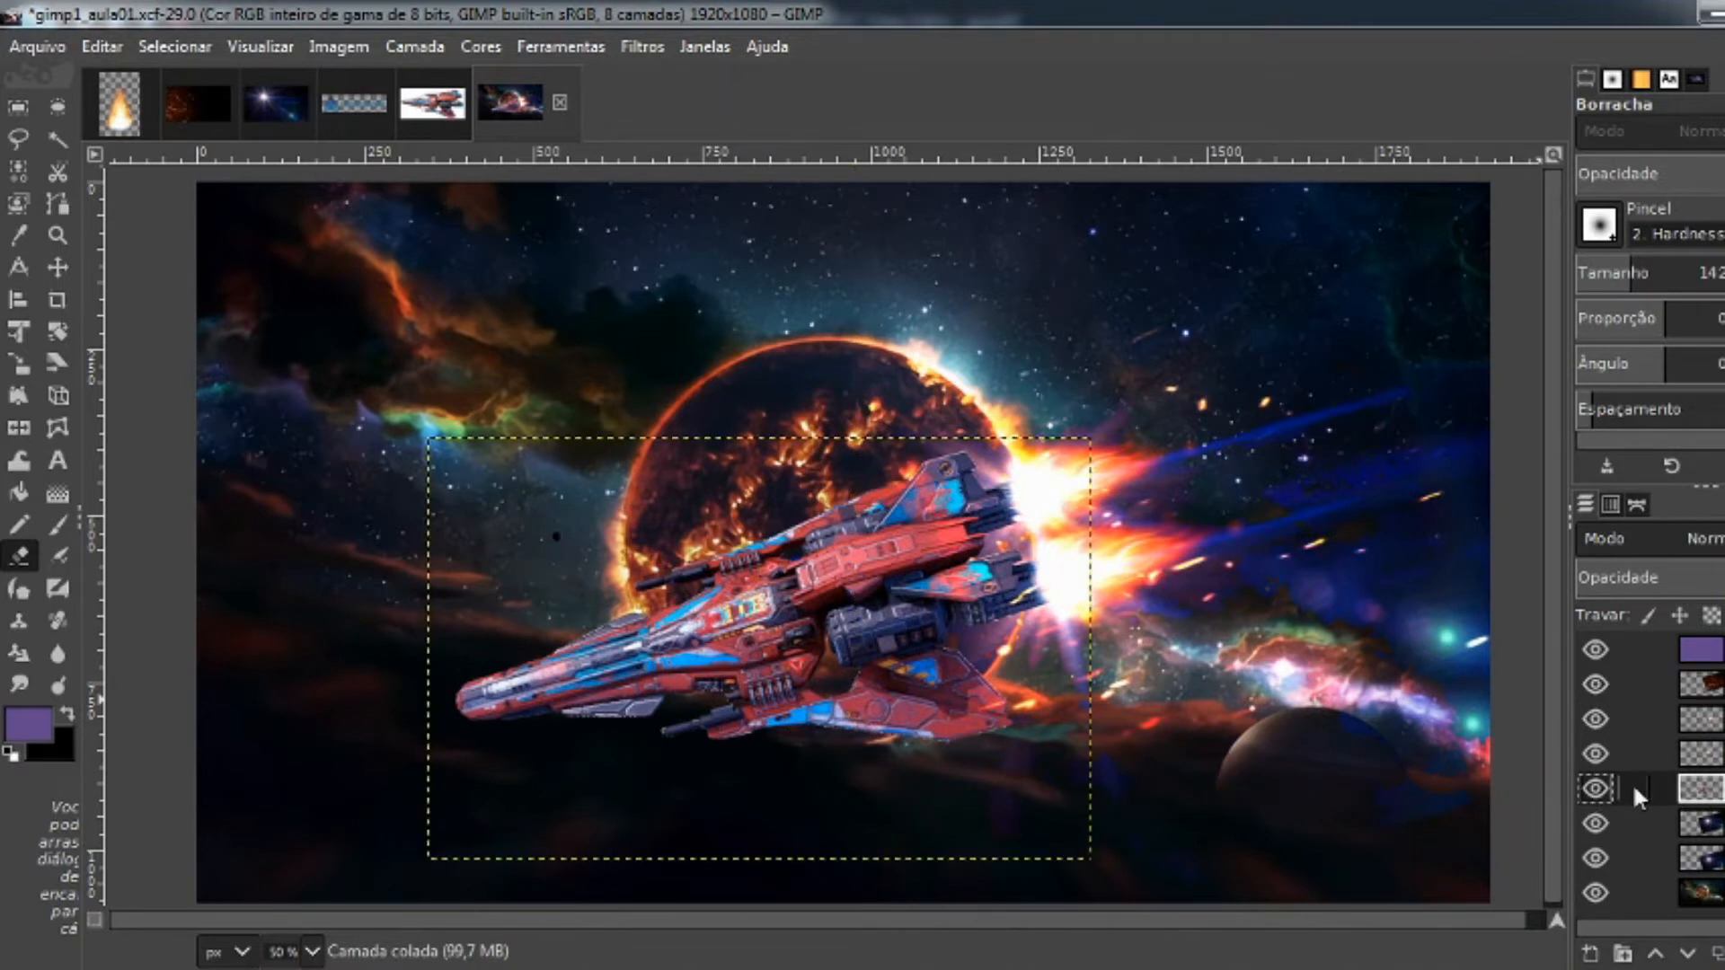
{"action": "left_click", "coordinate": [477, 47]}
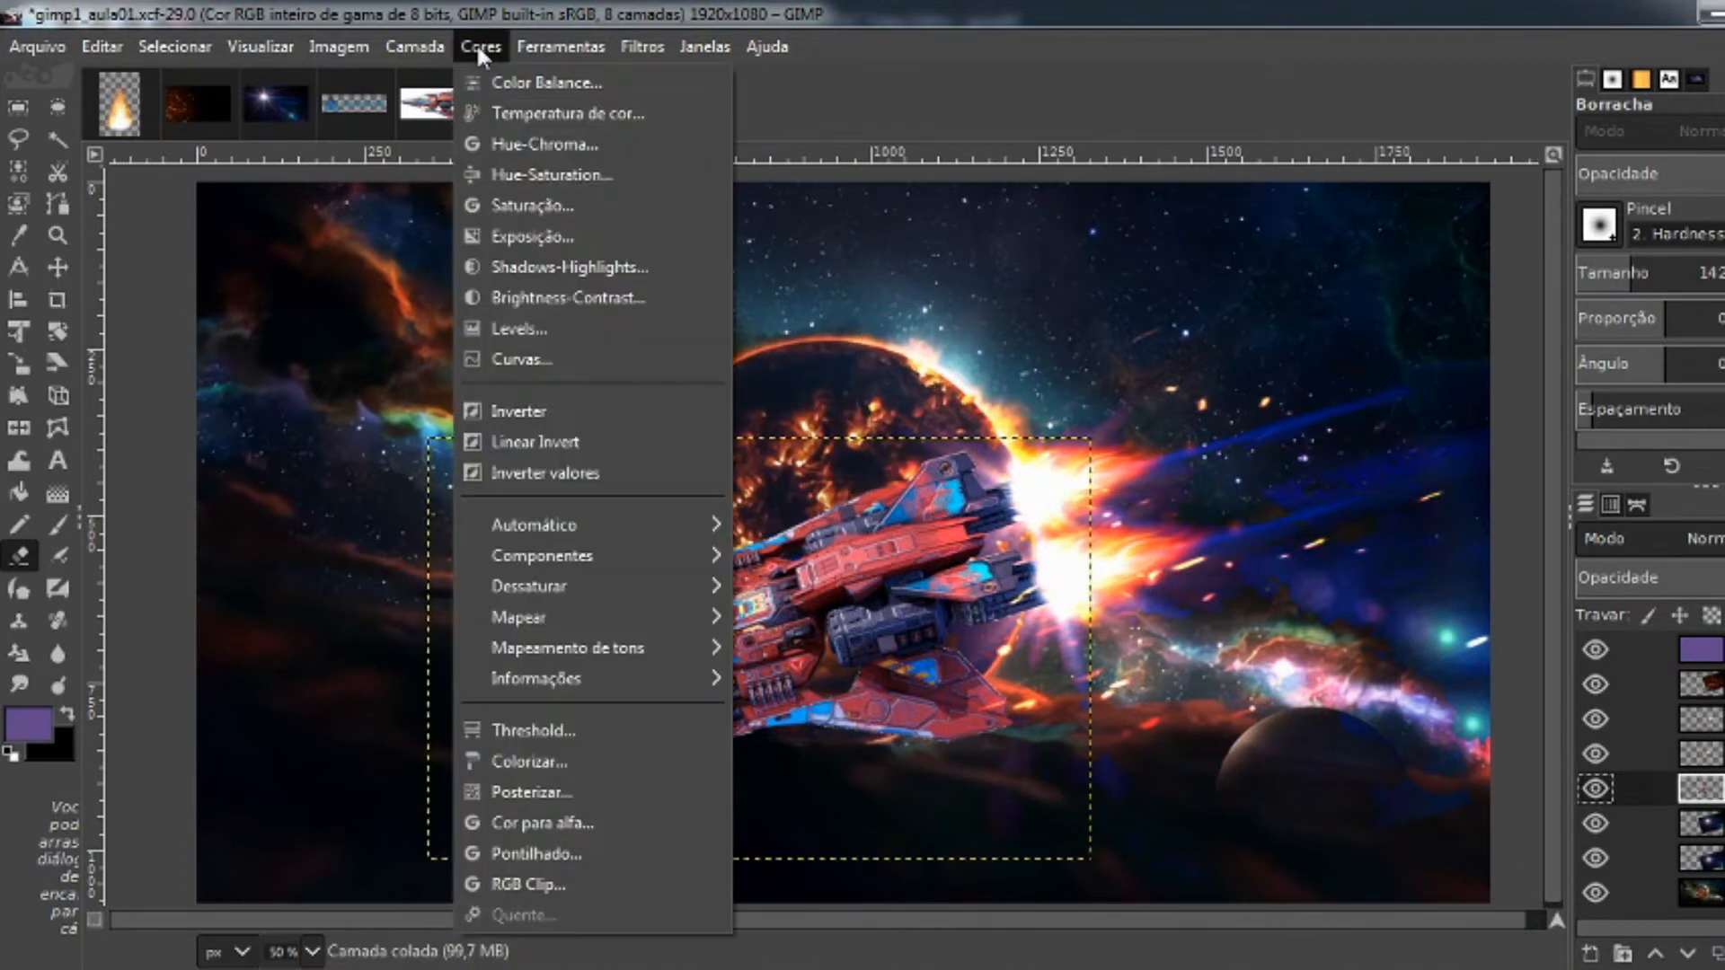
{"action": "left_click", "coordinate": [618, 176]}
{"action": "left_click_drag", "start_coordinate": [1632, 137], "coordinate": [1340, 126]}
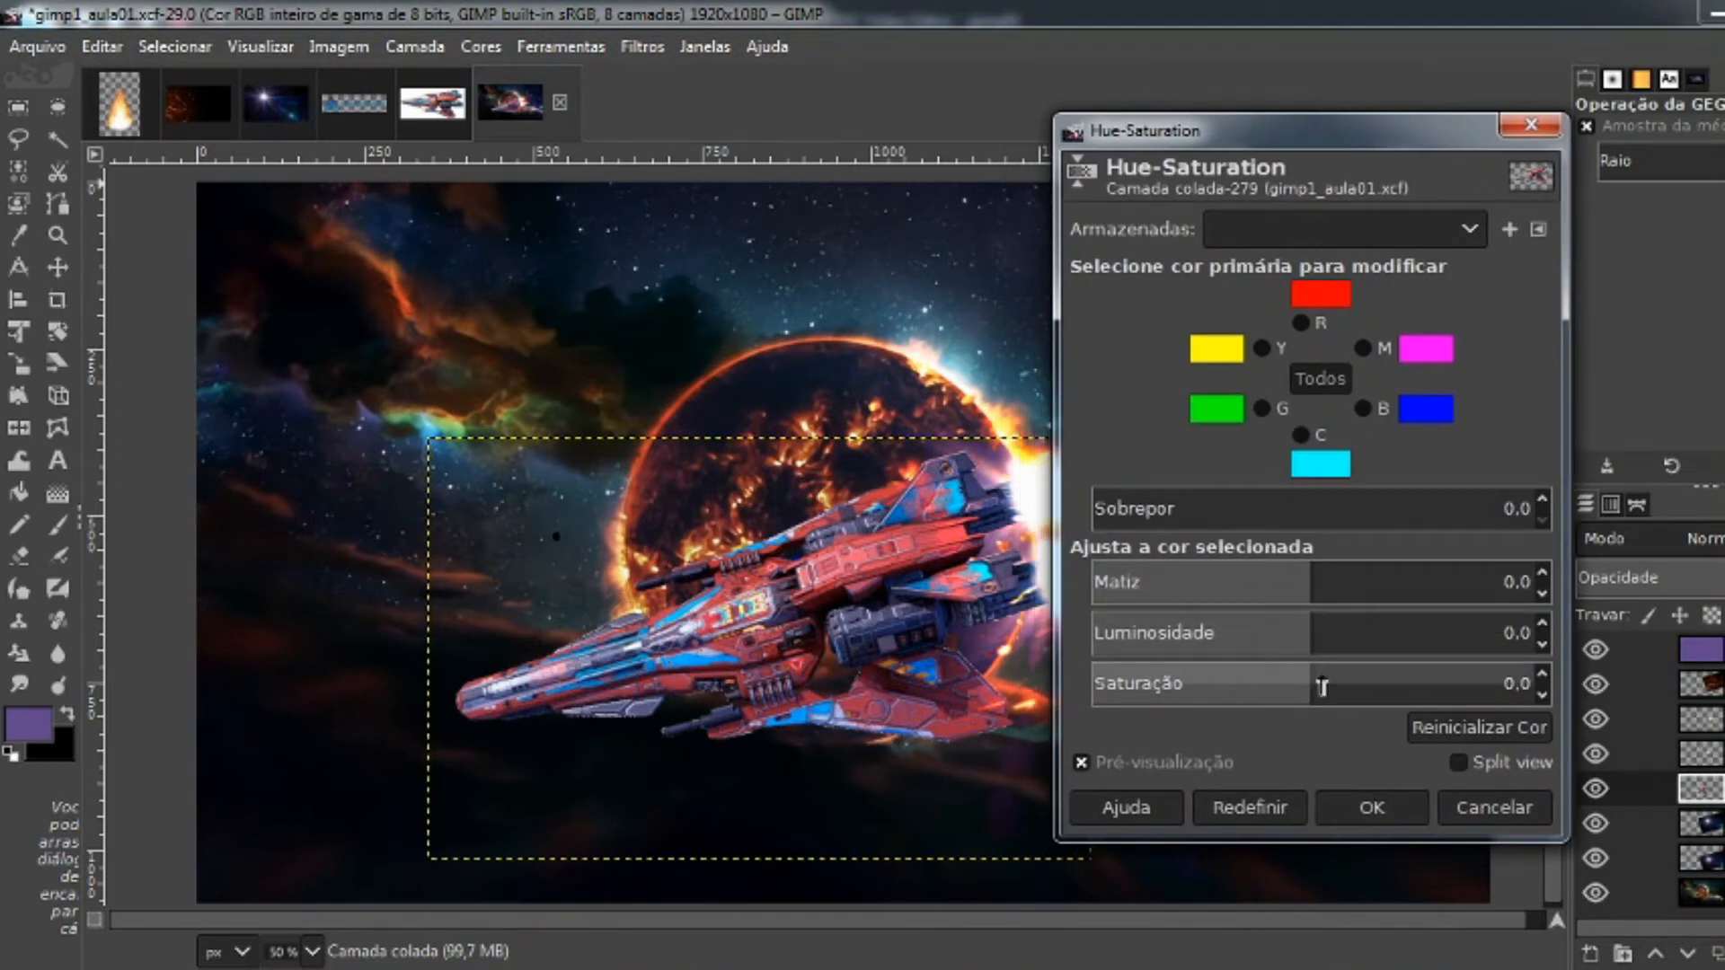
{"action": "left_click_drag", "start_coordinate": [1320, 685], "coordinate": [1423, 687]}
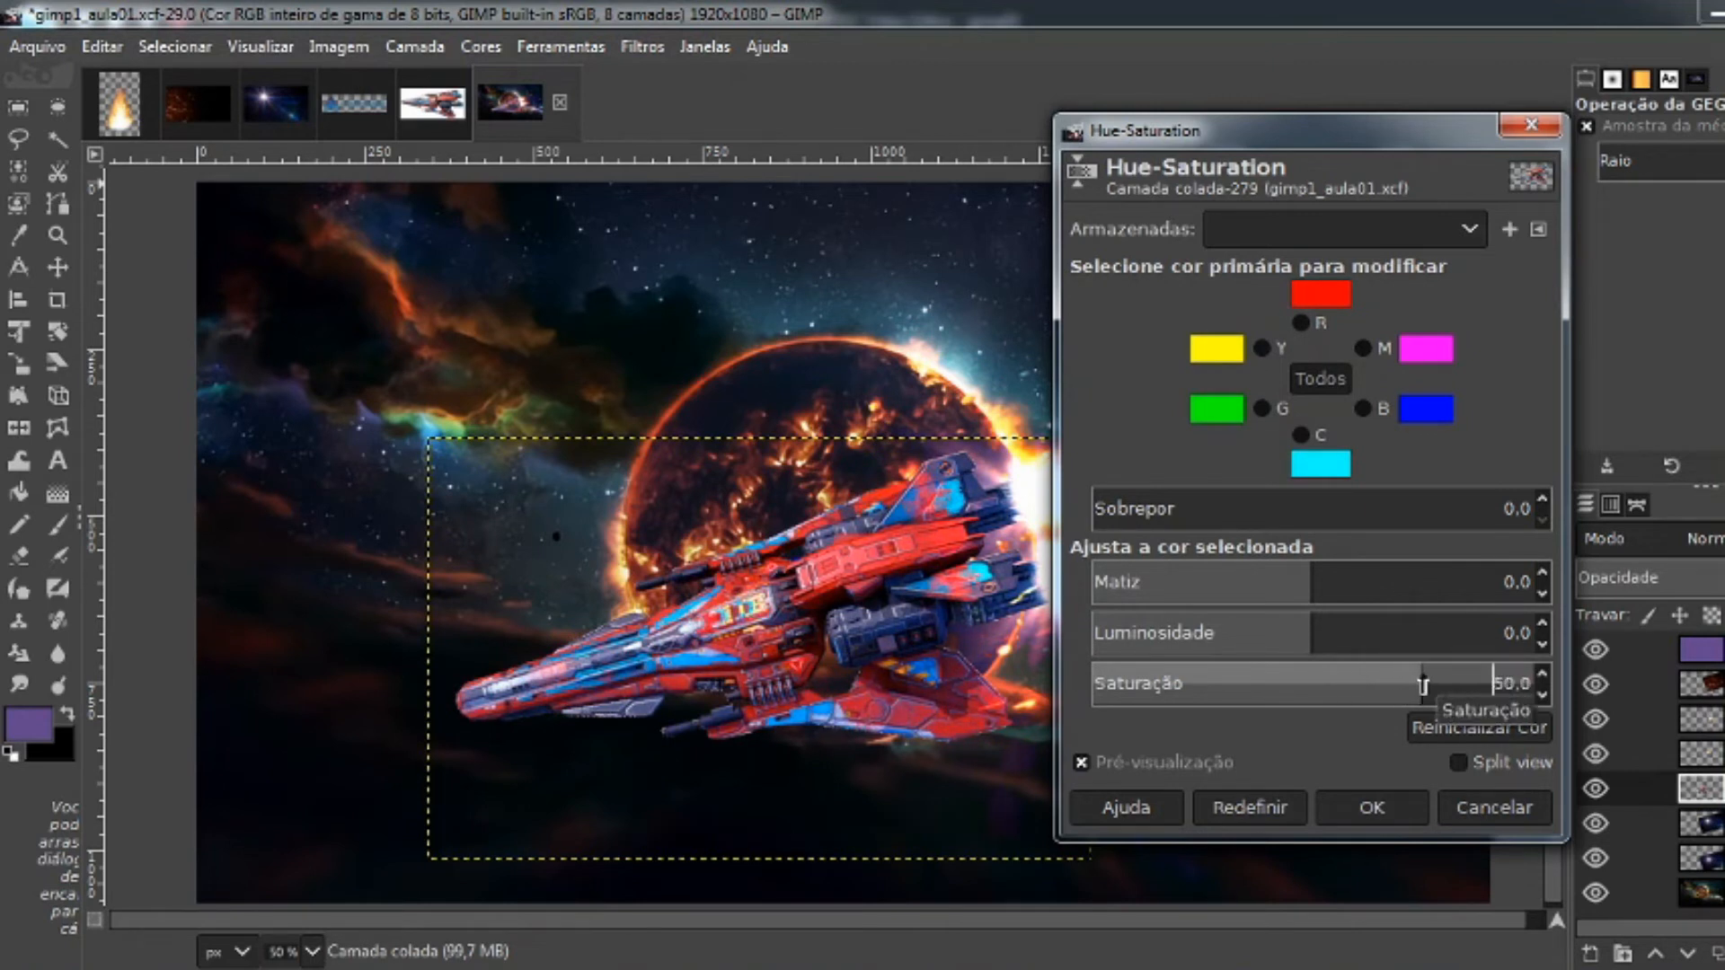
{"action": "left_click", "coordinate": [1389, 796]}
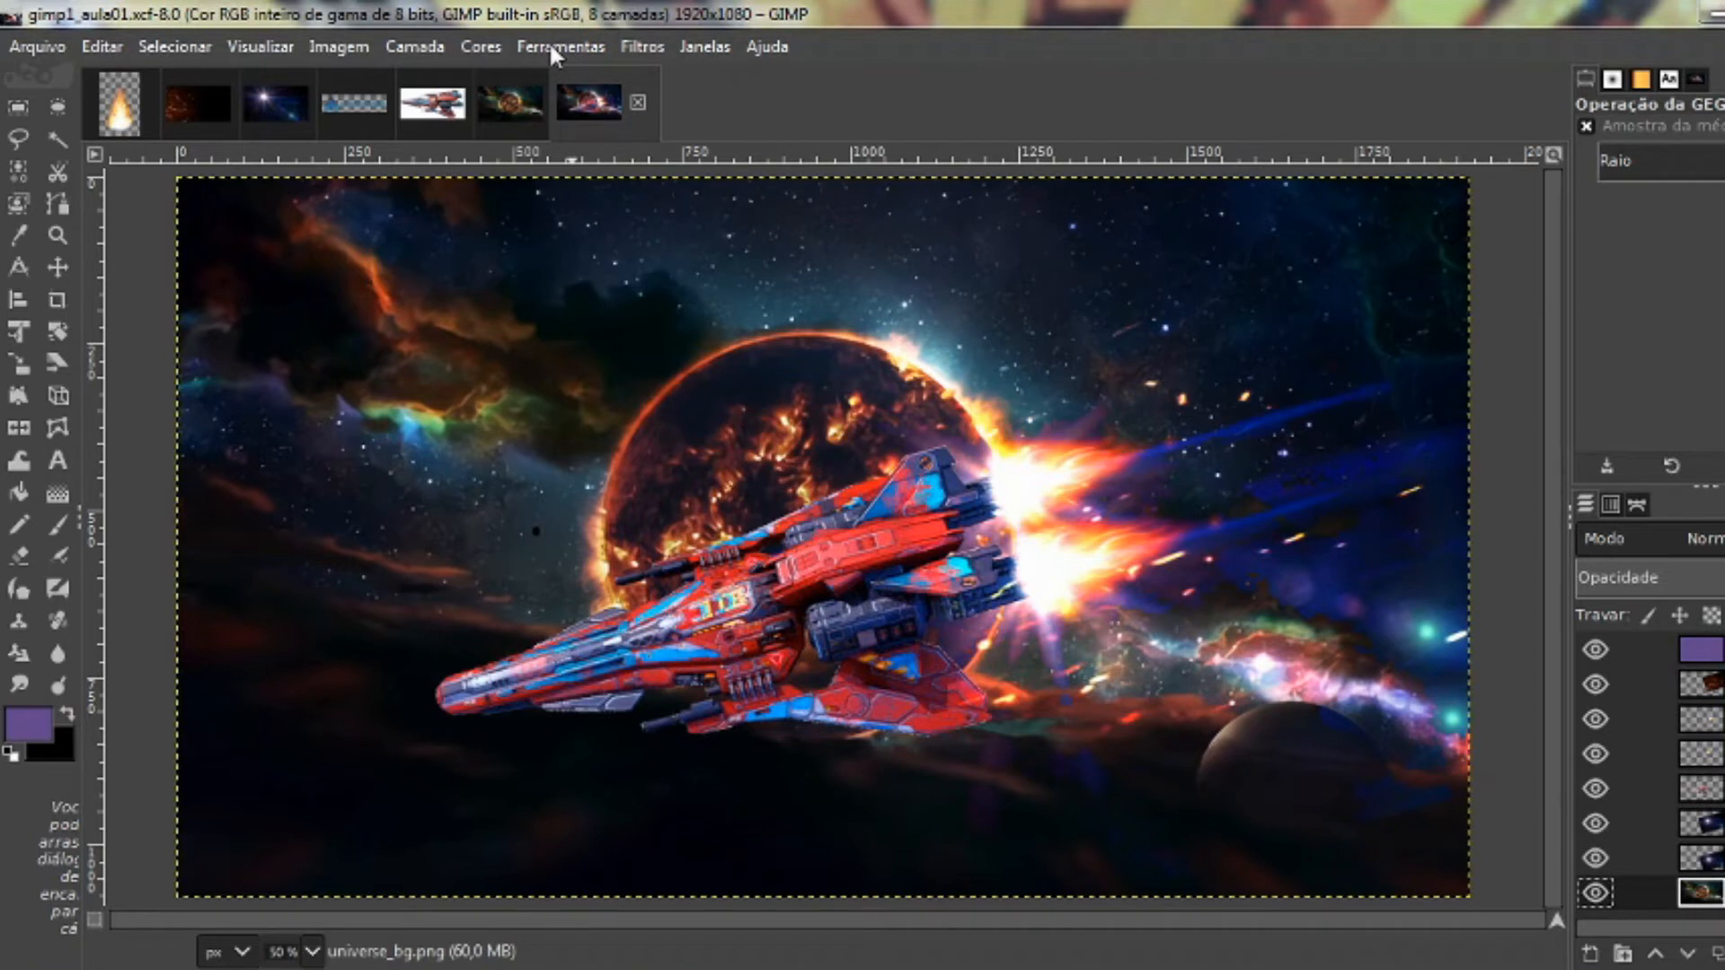
Apply Hue-Saturation to the universe_bg.png layer with hue -13.2, lightness -28.0 and saturation 15.9
{"action": "left_click", "coordinate": [486, 46]}
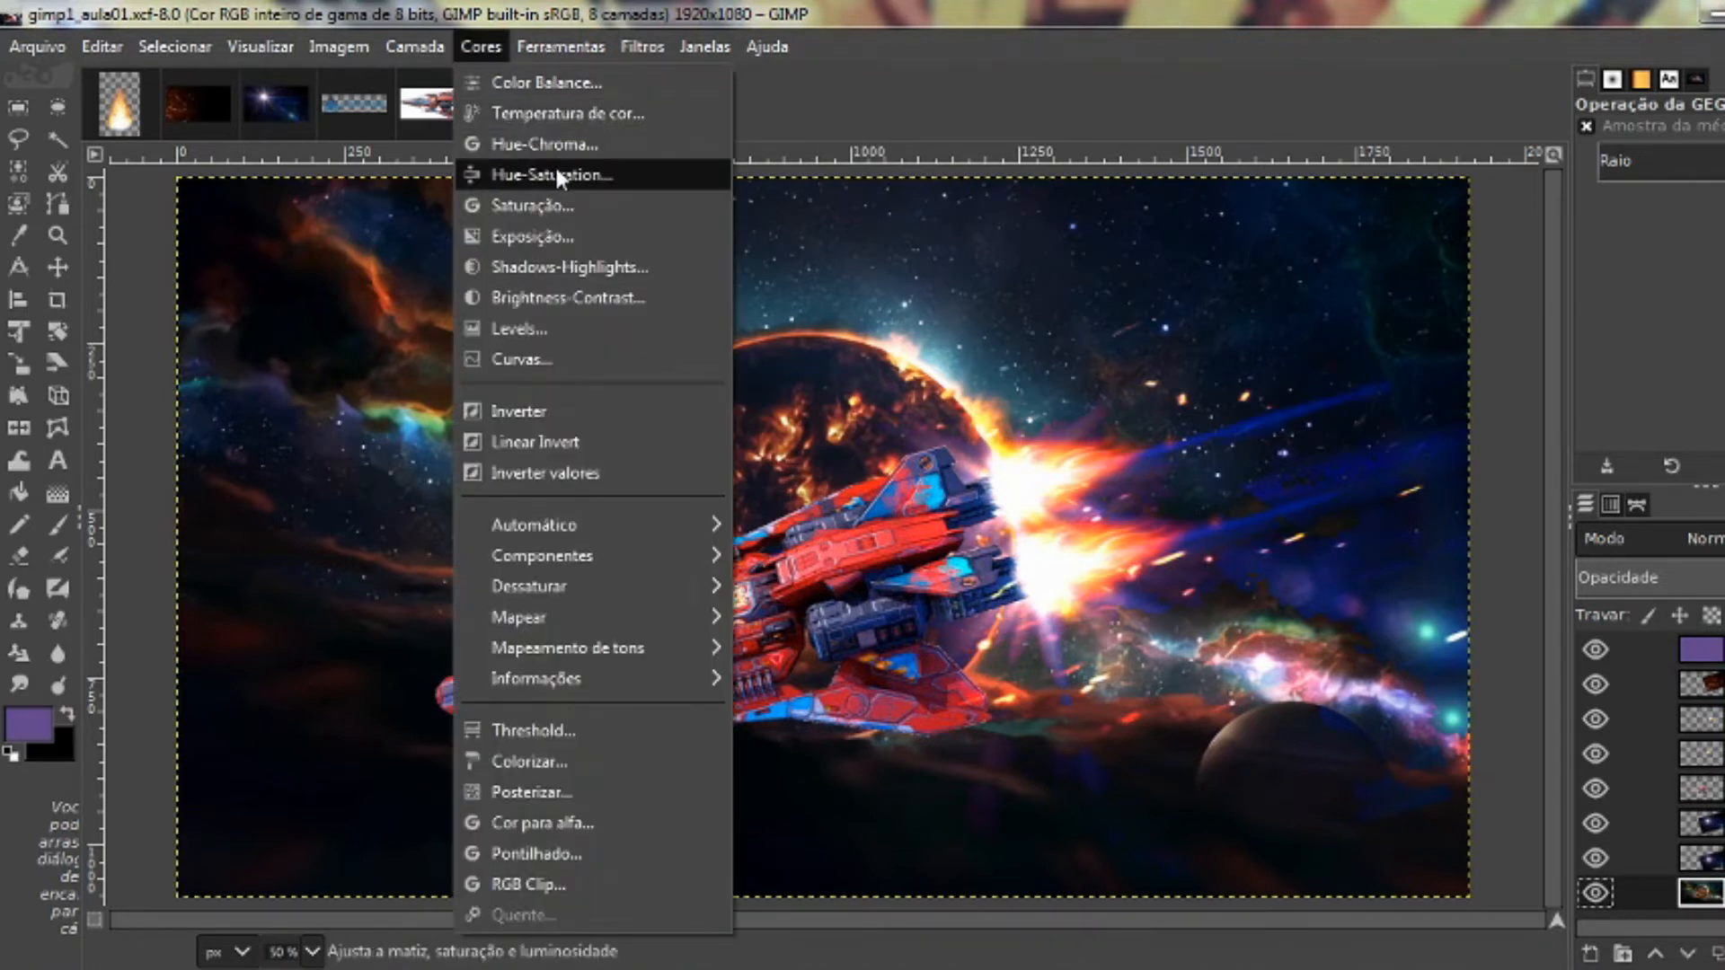
{"action": "left_click", "coordinate": [632, 173]}
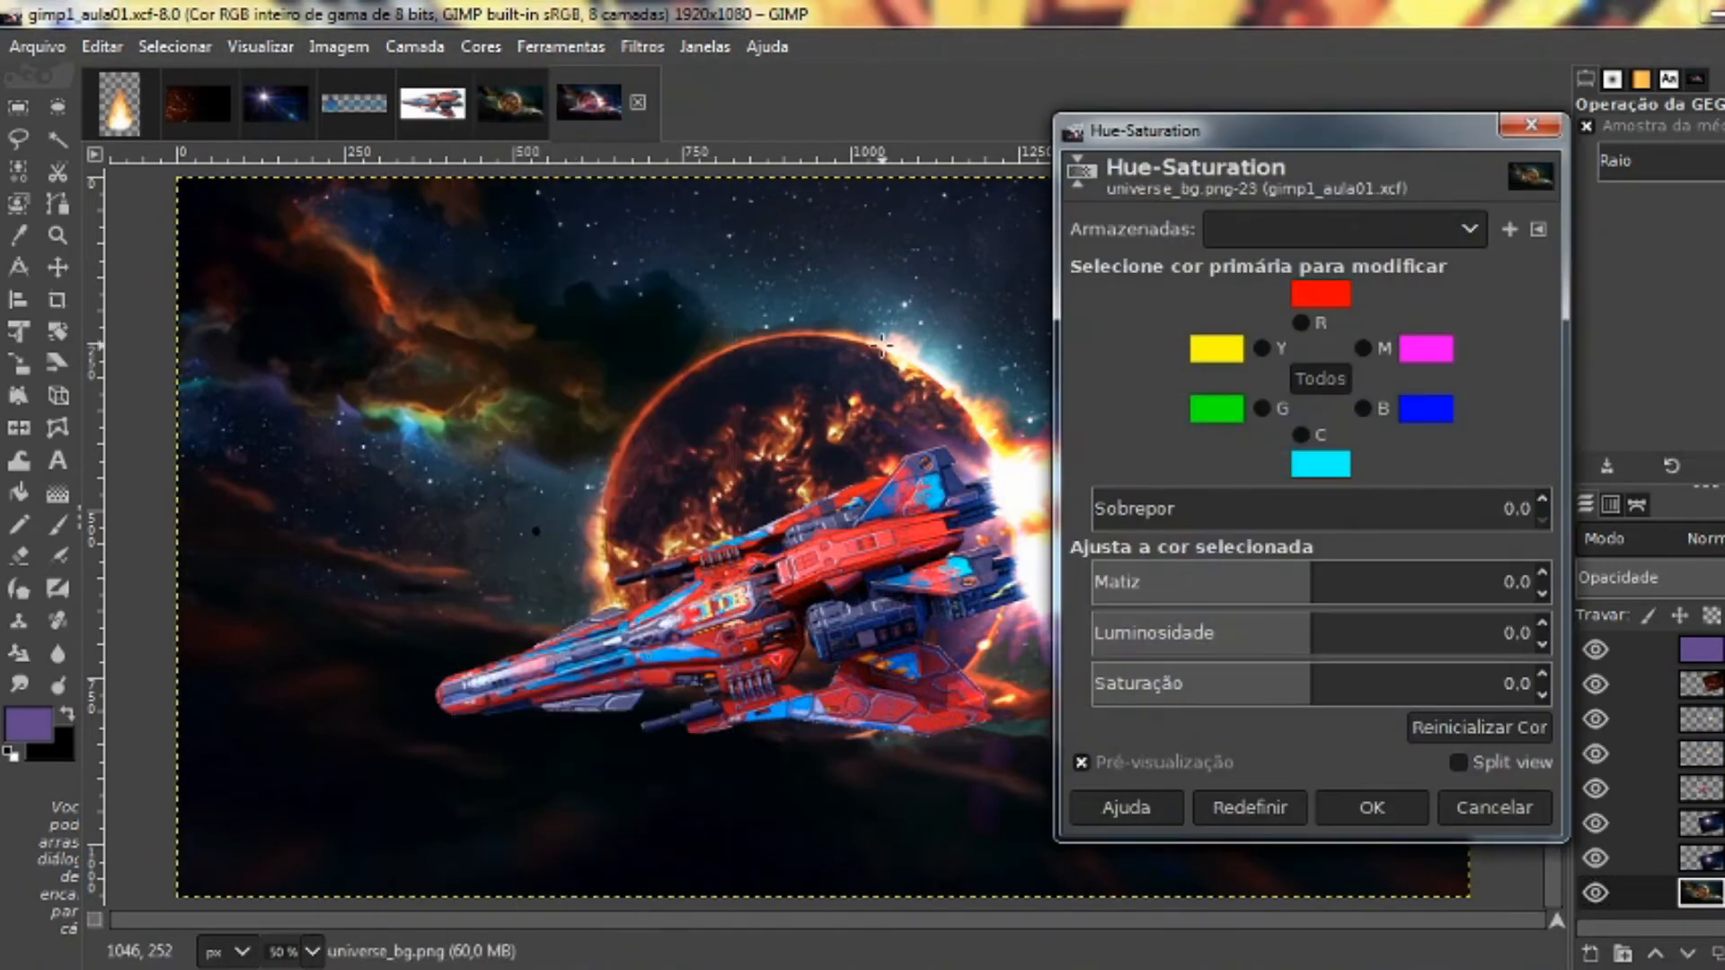
{"action": "left_click", "coordinate": [1307, 577]}
{"action": "mouse_move", "coordinate": [1307, 577]}
{"action": "left_mouse_down"}
{"action": "mouse_move", "coordinate": [1184, 578]}
{"action": "mouse_move", "coordinate": [1447, 578]}
{"action": "mouse_move", "coordinate": [1310, 578]}
{"action": "left_mouse_up"}
{"action": "left_click_drag", "start_coordinate": [1311, 577], "coordinate": [1304, 575]}
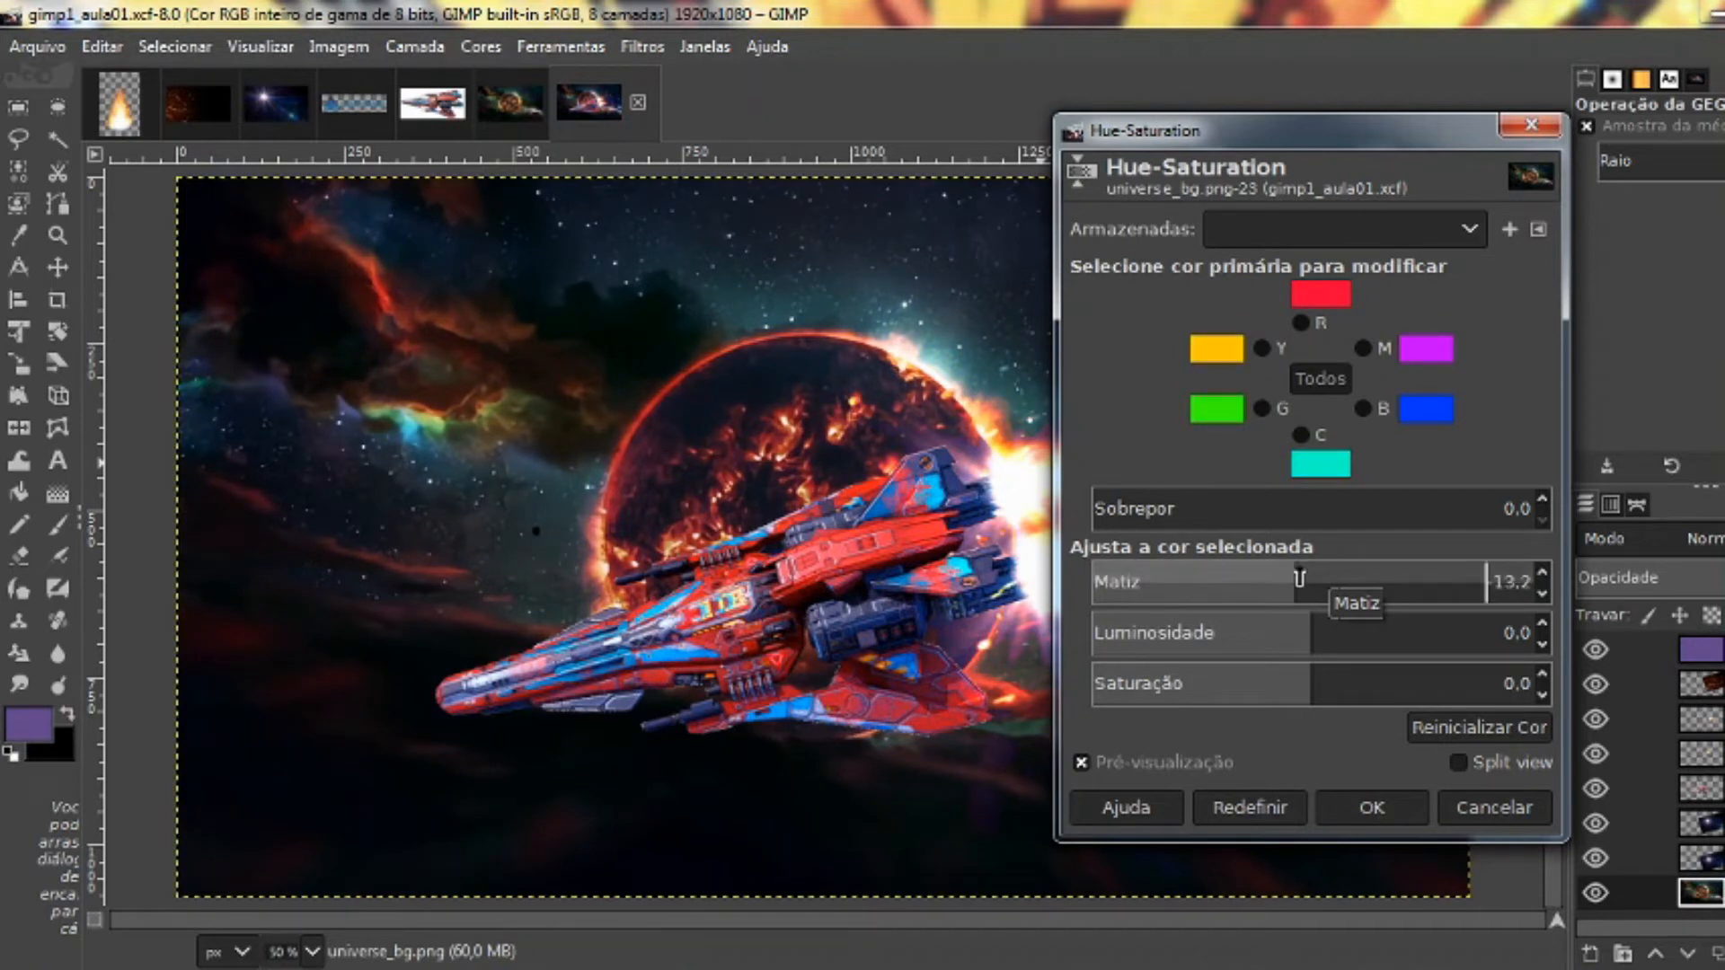
{"action": "left_click", "coordinate": [1334, 681]}
{"action": "mouse_move", "coordinate": [1334, 681]}
{"action": "left_mouse_down"}
{"action": "mouse_move", "coordinate": [1531, 679]}
{"action": "mouse_move", "coordinate": [1064, 674]}
{"action": "mouse_move", "coordinate": [1348, 680]}
{"action": "left_mouse_up"}
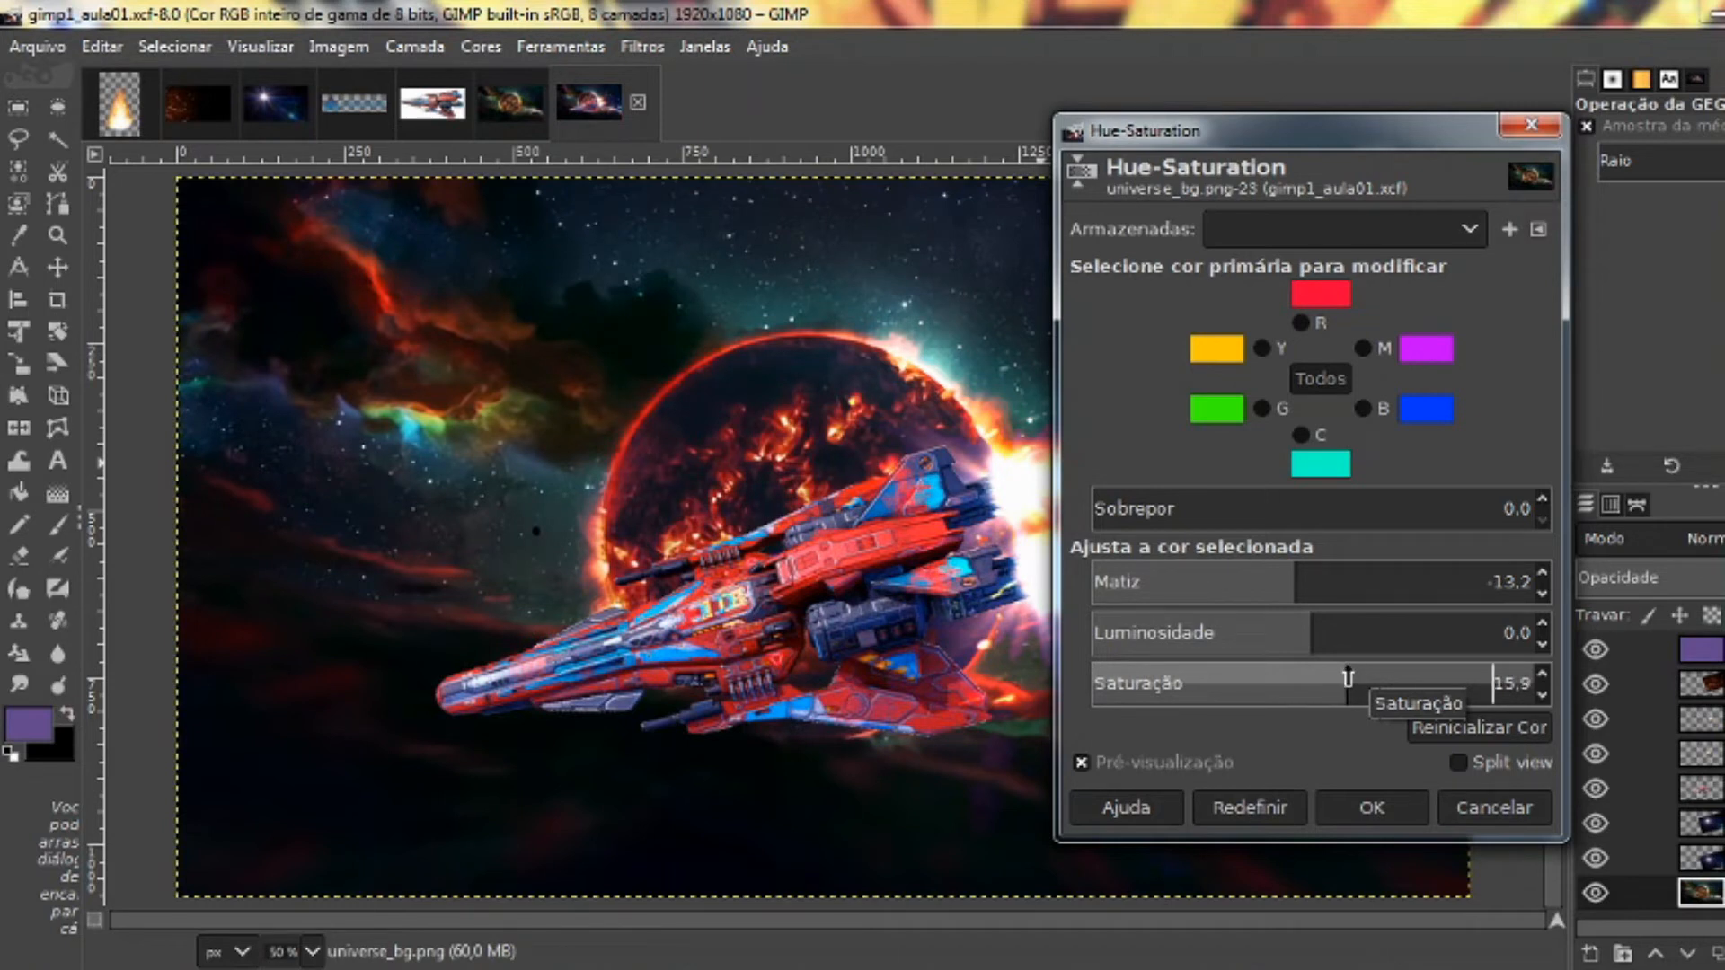
{"action": "left_click_drag", "start_coordinate": [1310, 634], "coordinate": [1247, 638]}
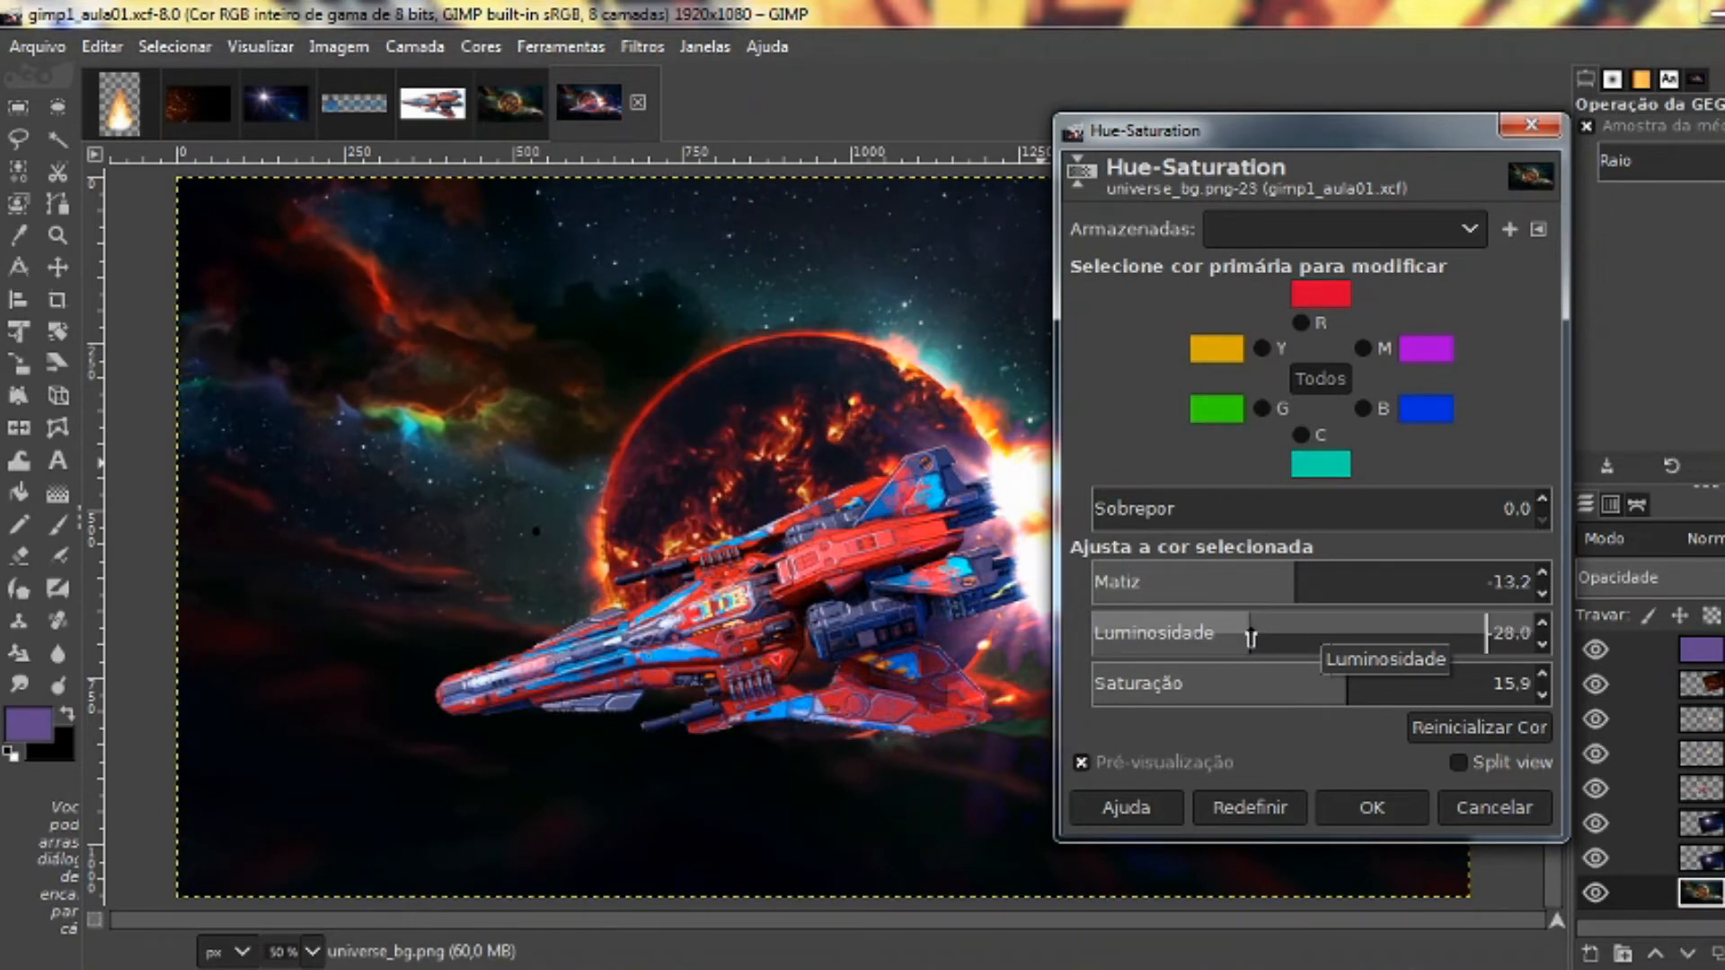
{"action": "left_click", "coordinate": [1375, 809]}
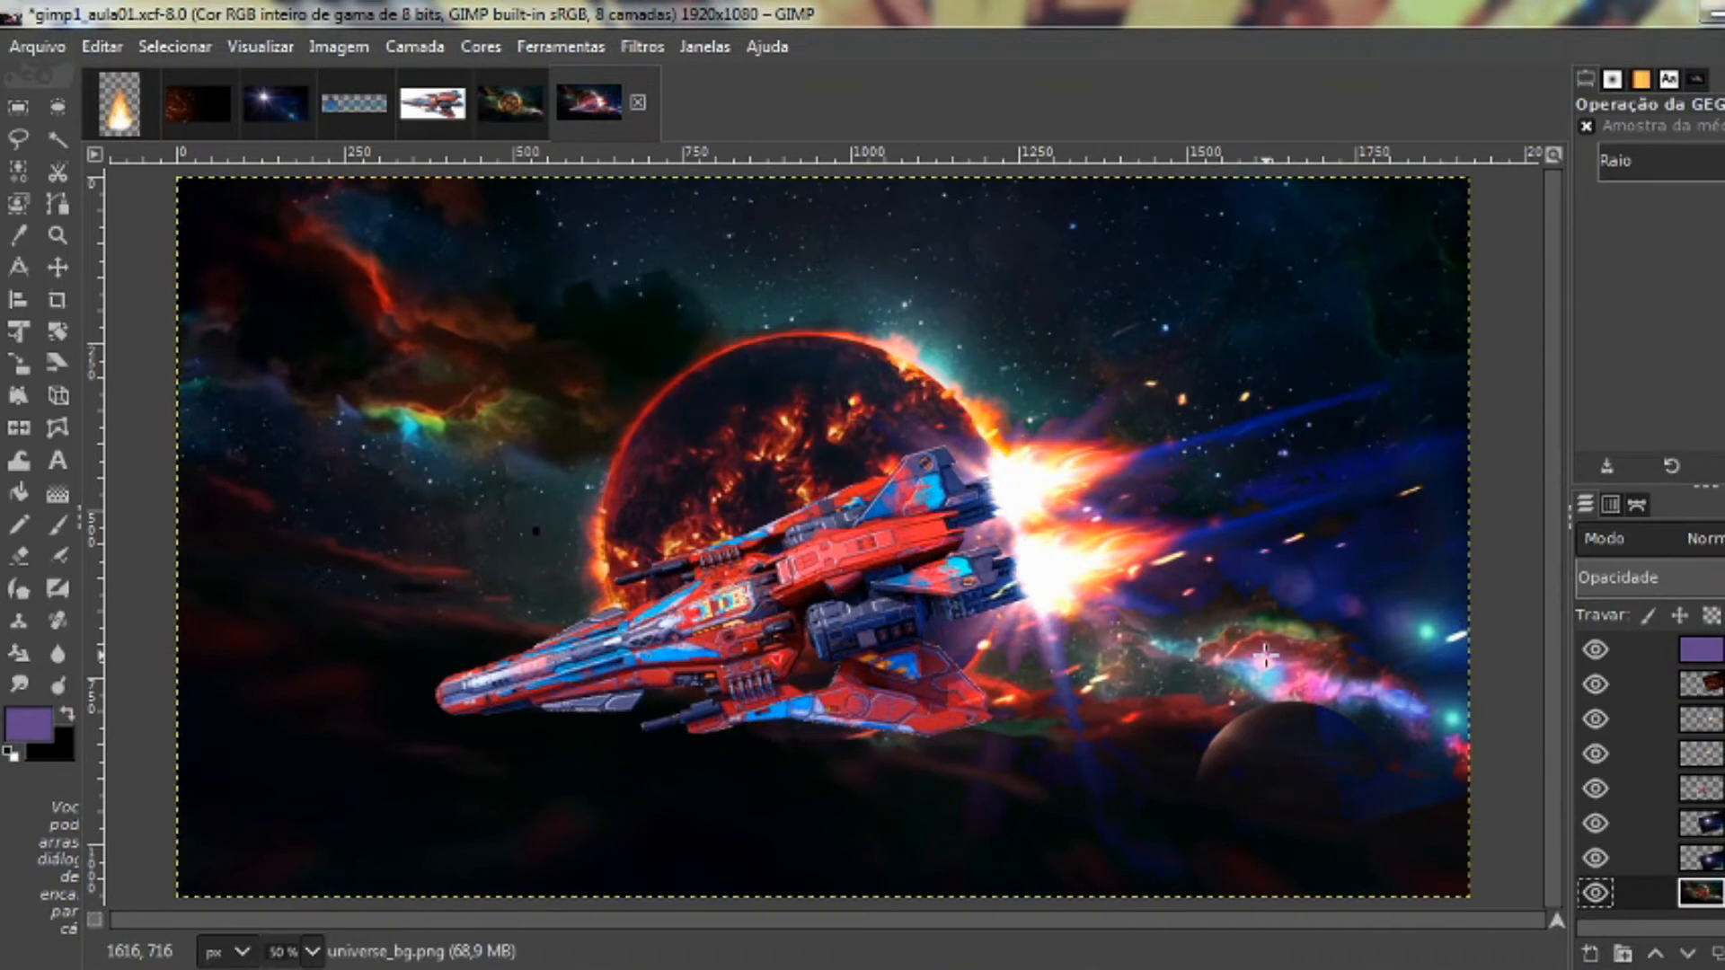
Add a new transparent layer directly above the purple tint layer
{"action": "left_click", "coordinate": [1701, 655]}
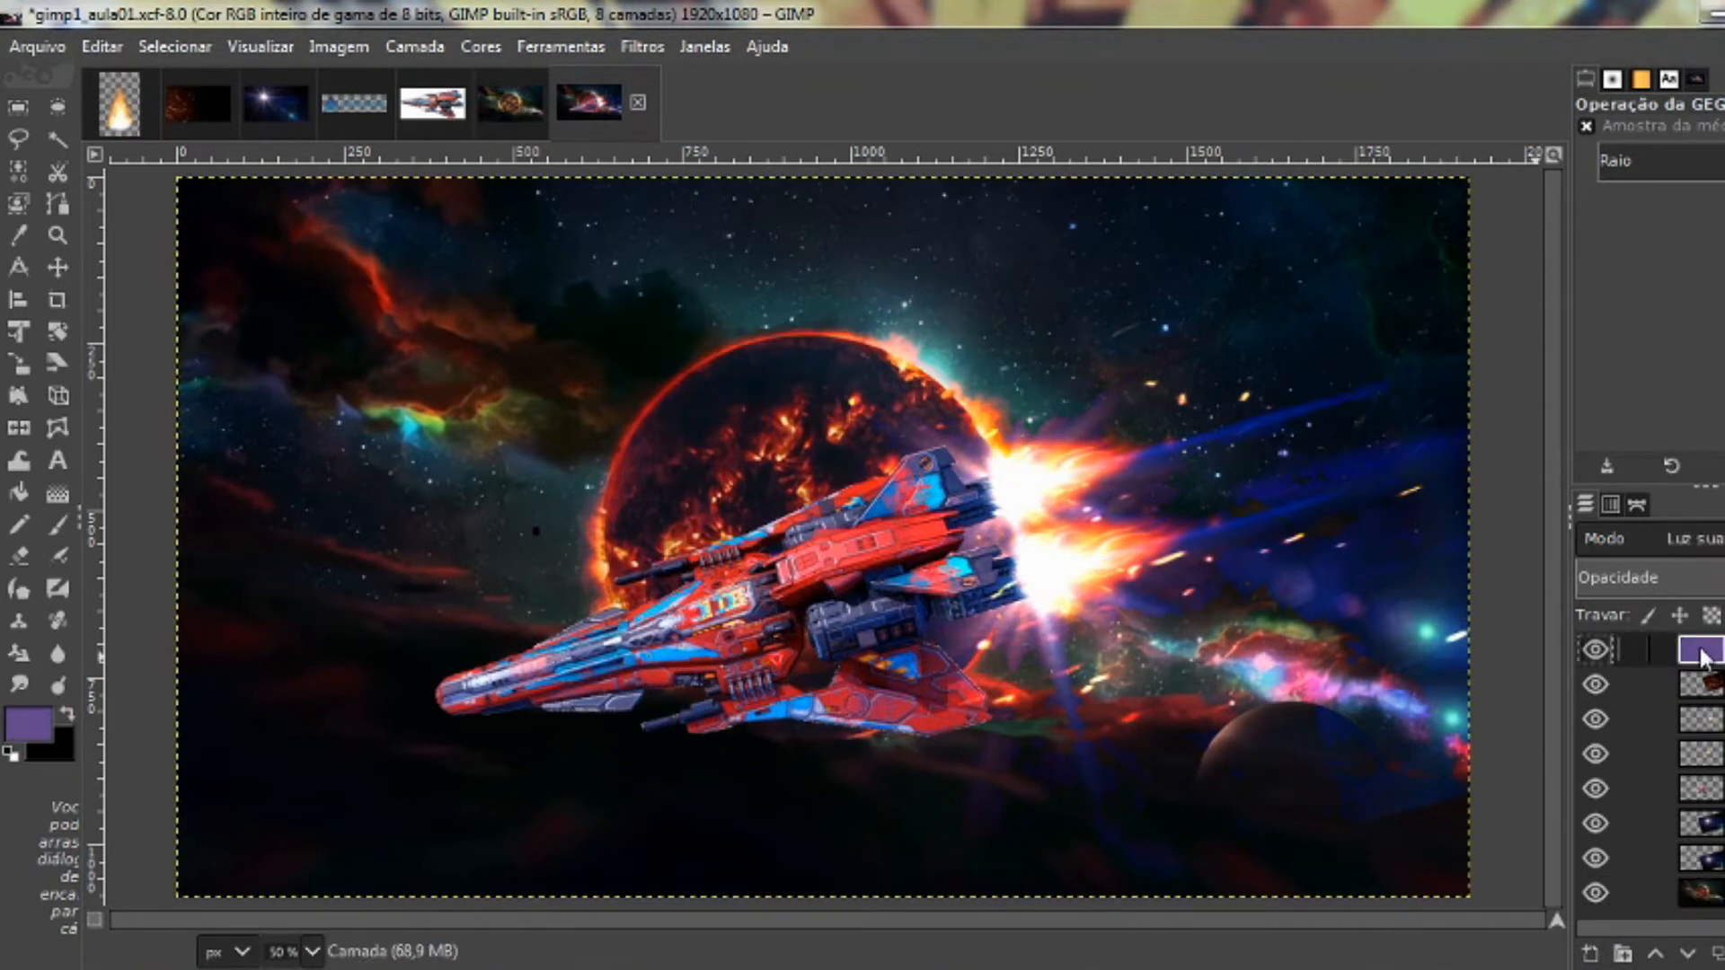
{"action": "left_click", "coordinate": [1590, 956]}
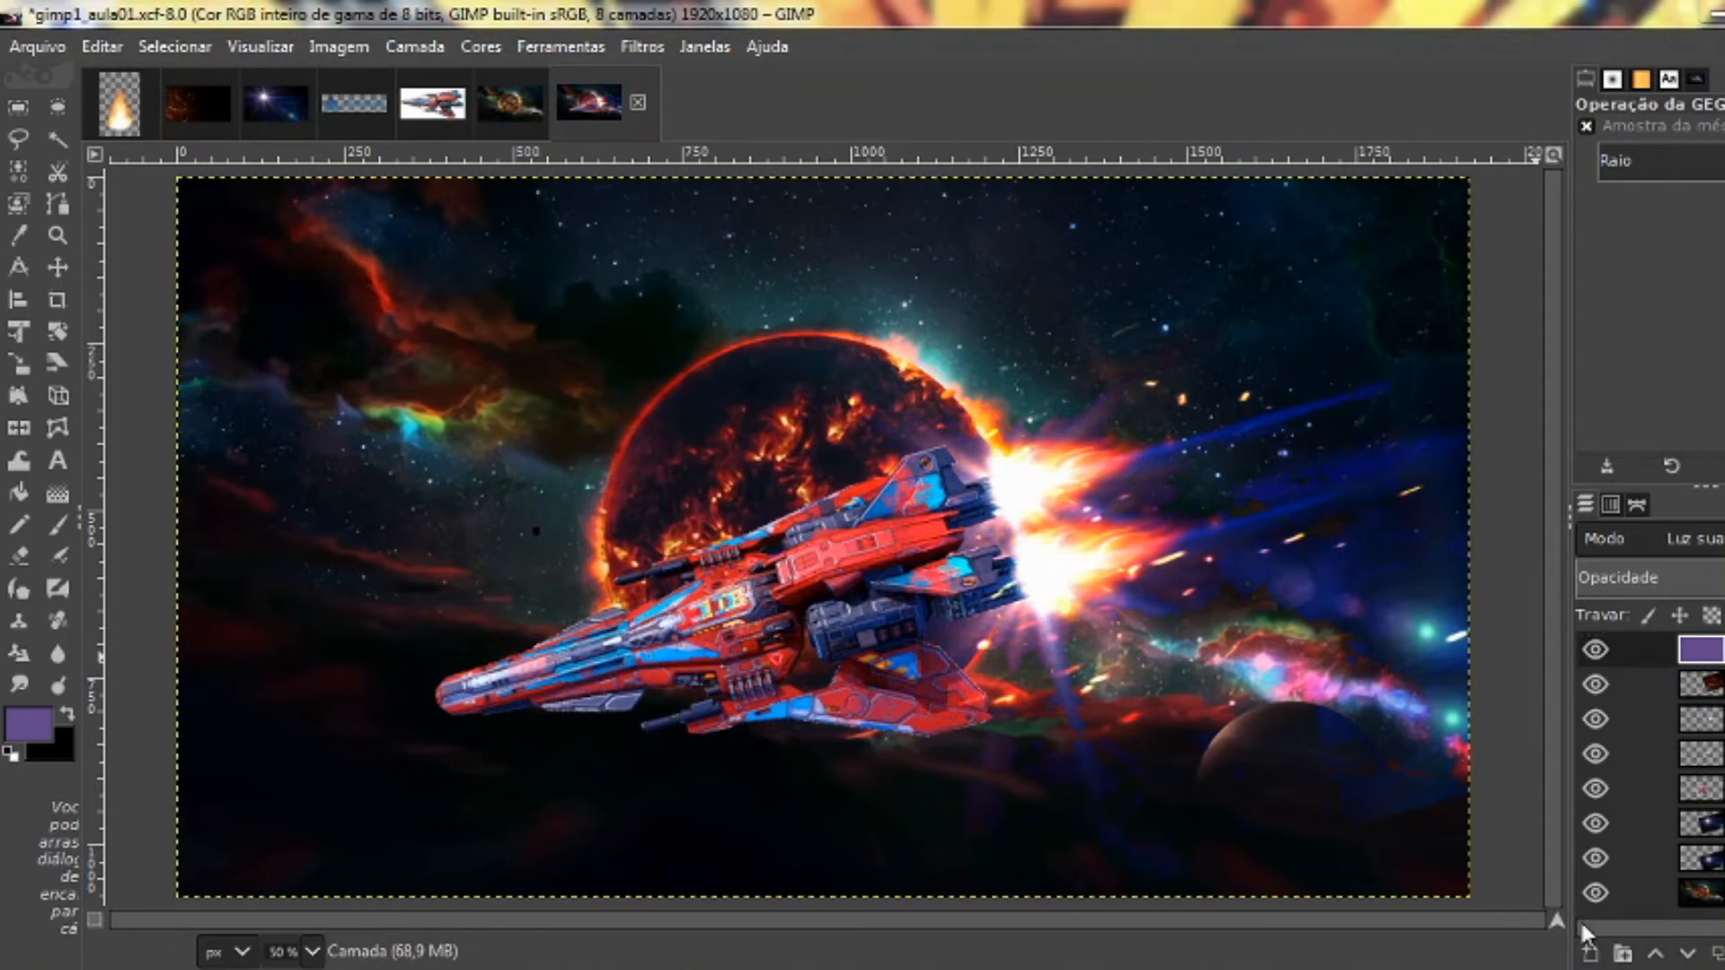
{"action": "left_click", "coordinate": [1604, 934]}
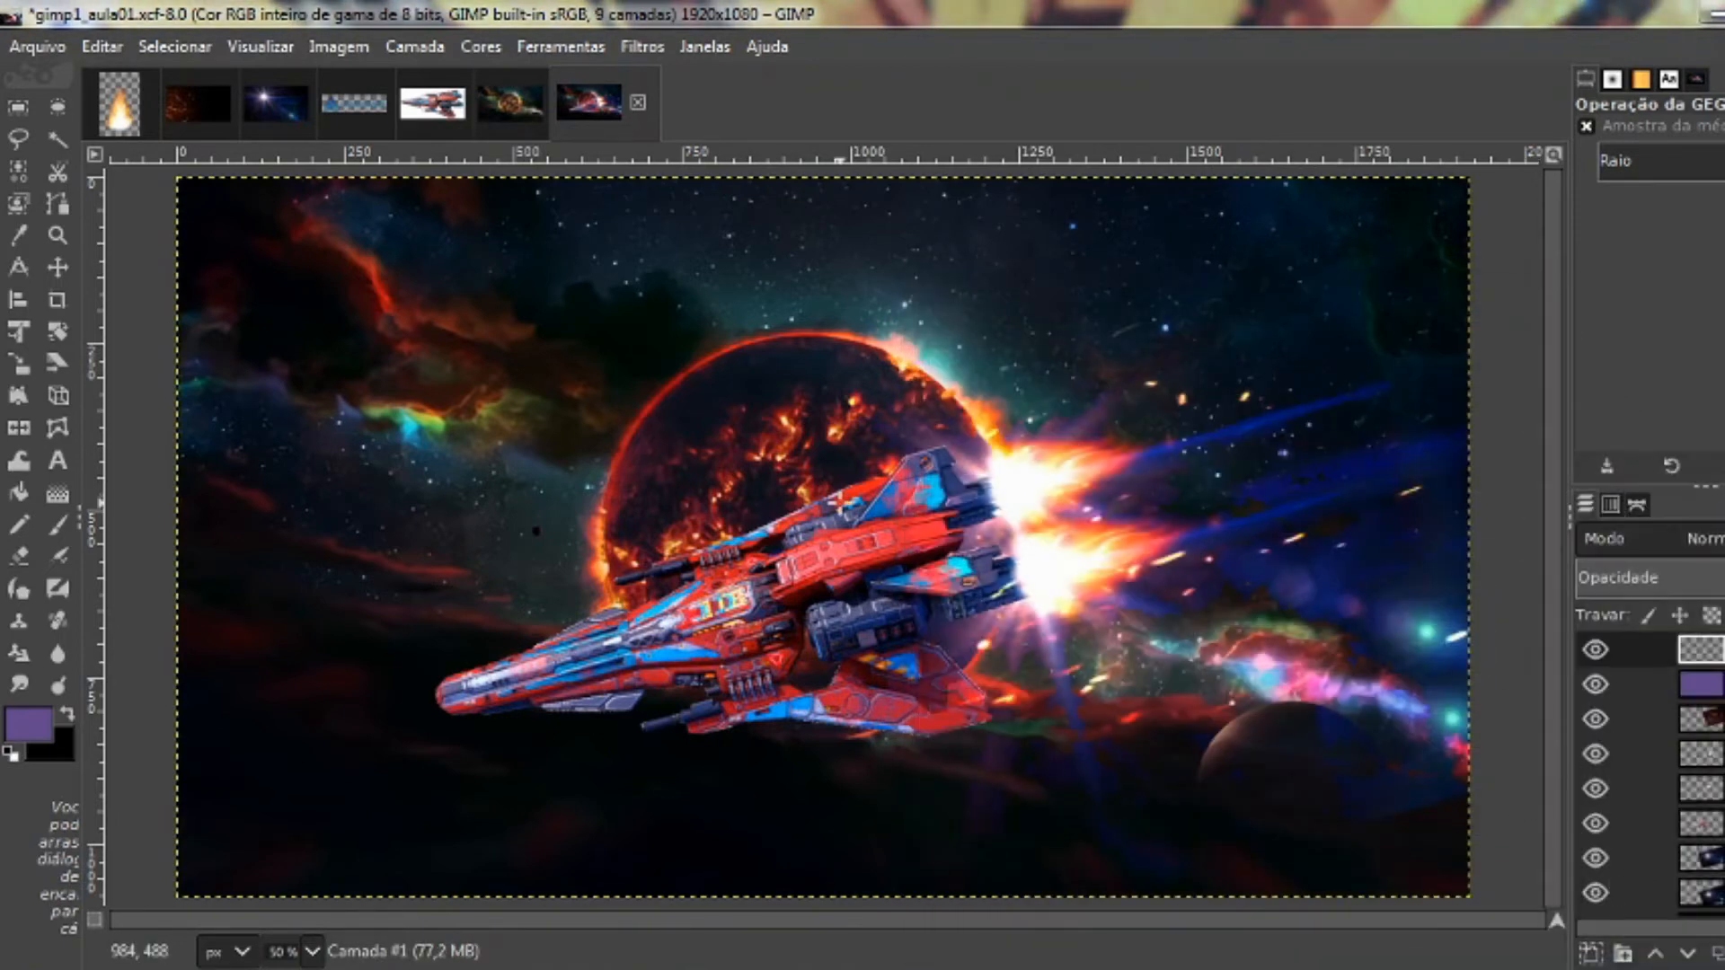
Set up the Pencil tool with a very small brush size and a white ffffff foreground colour
{"action": "left_click", "coordinate": [22, 524]}
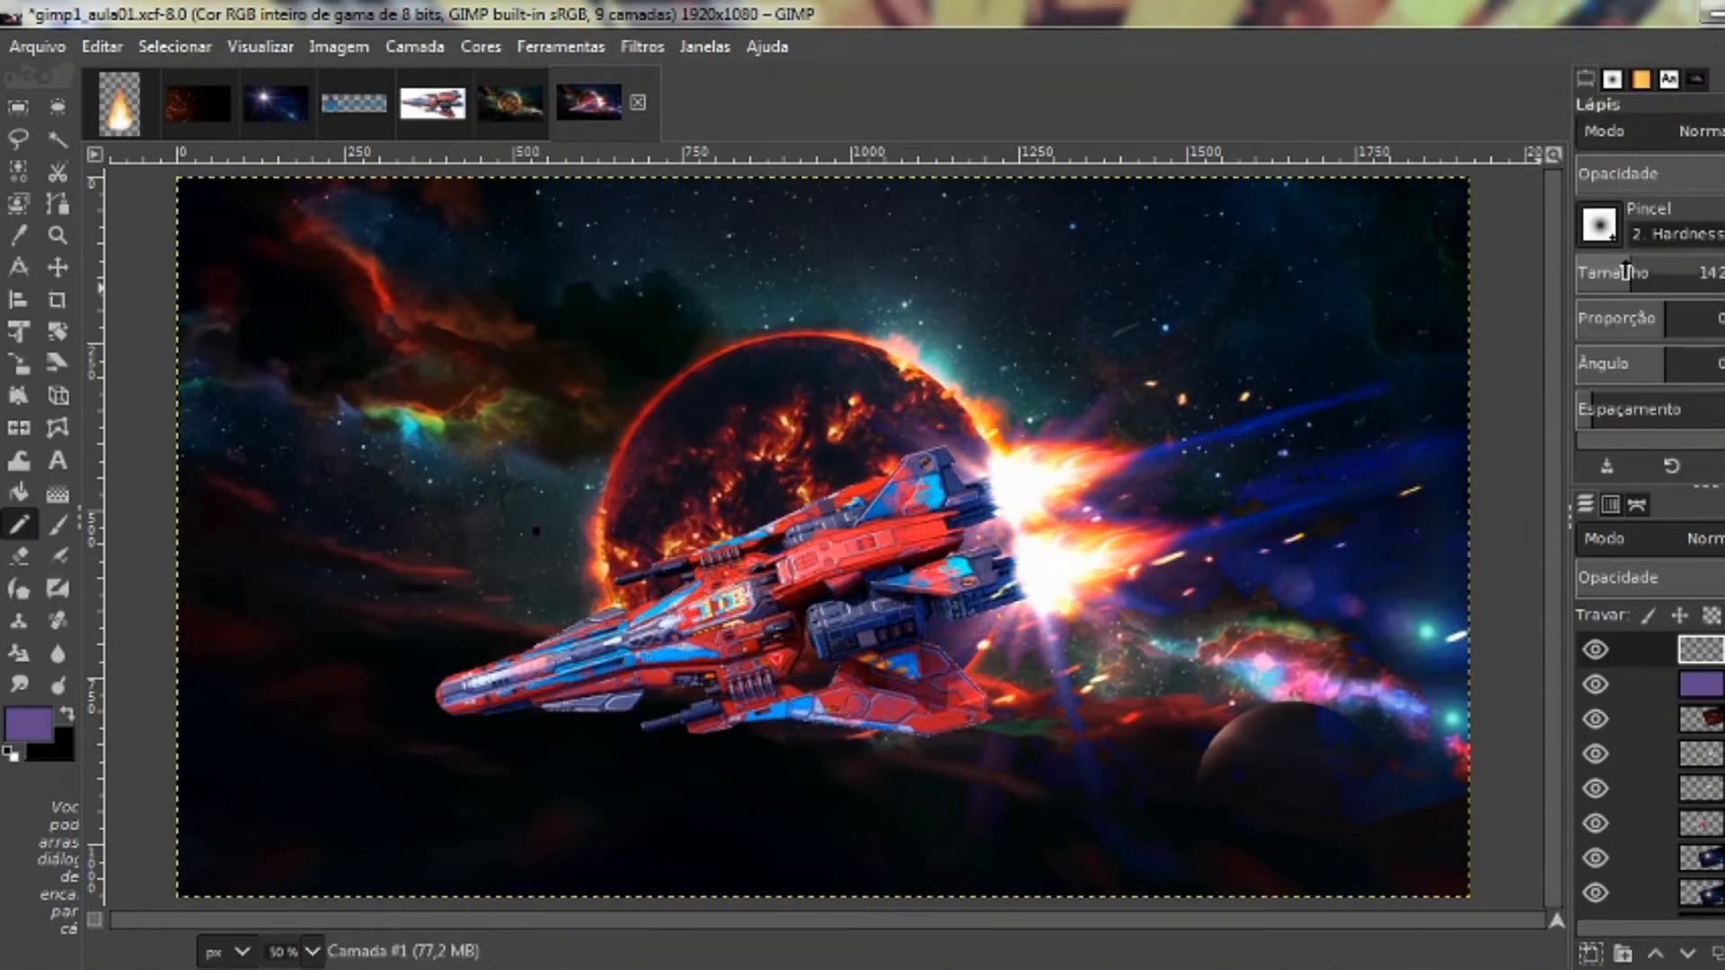
{"action": "left_click_drag", "start_coordinate": [1626, 271], "coordinate": [1716, 272]}
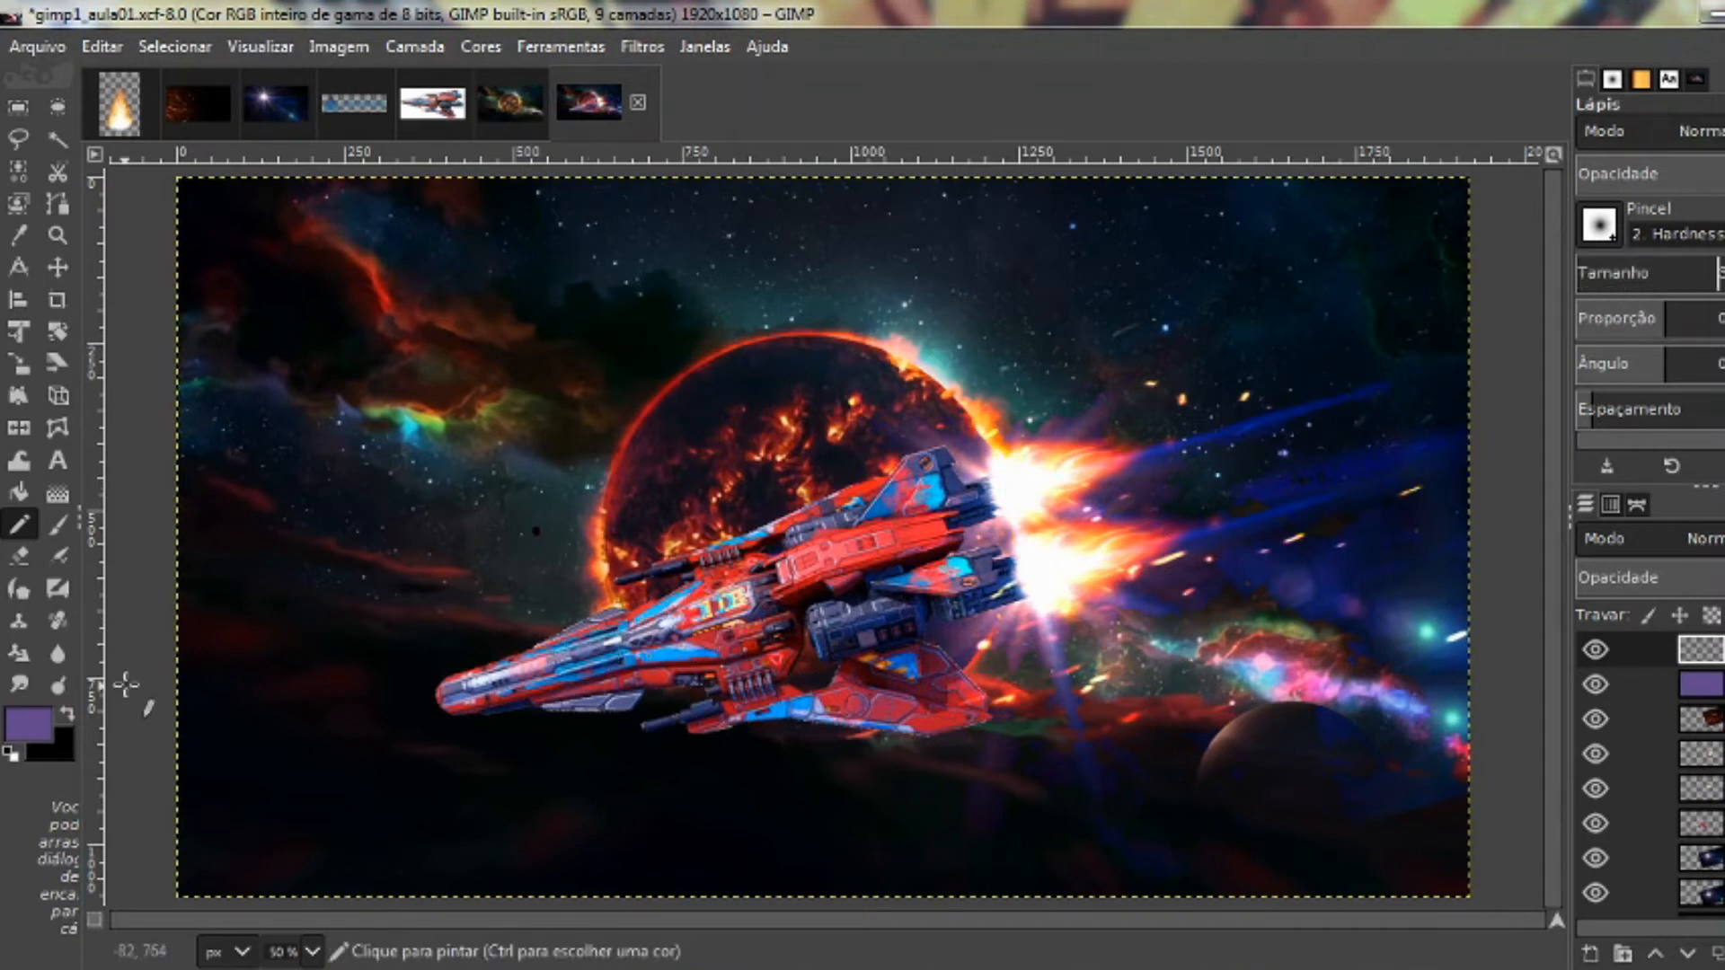
{"action": "left_click", "coordinate": [29, 728]}
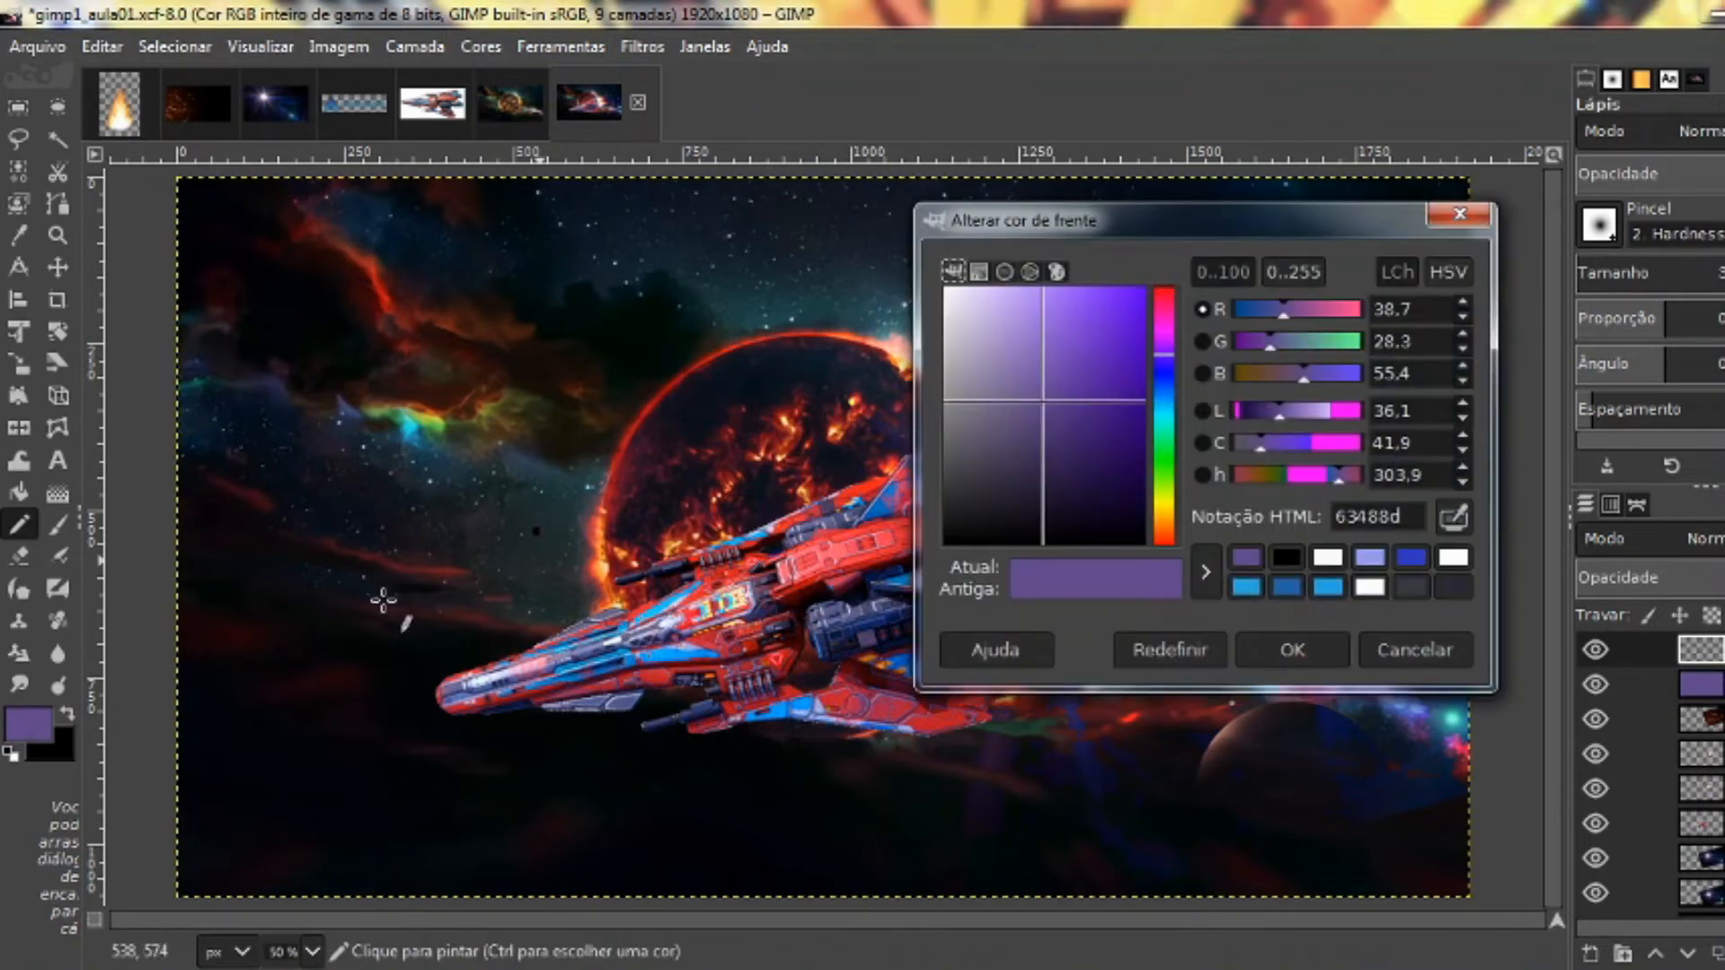
{"action": "left_click", "coordinate": [977, 341]}
{"action": "left_click_drag", "start_coordinate": [983, 351], "coordinate": [835, 223]}
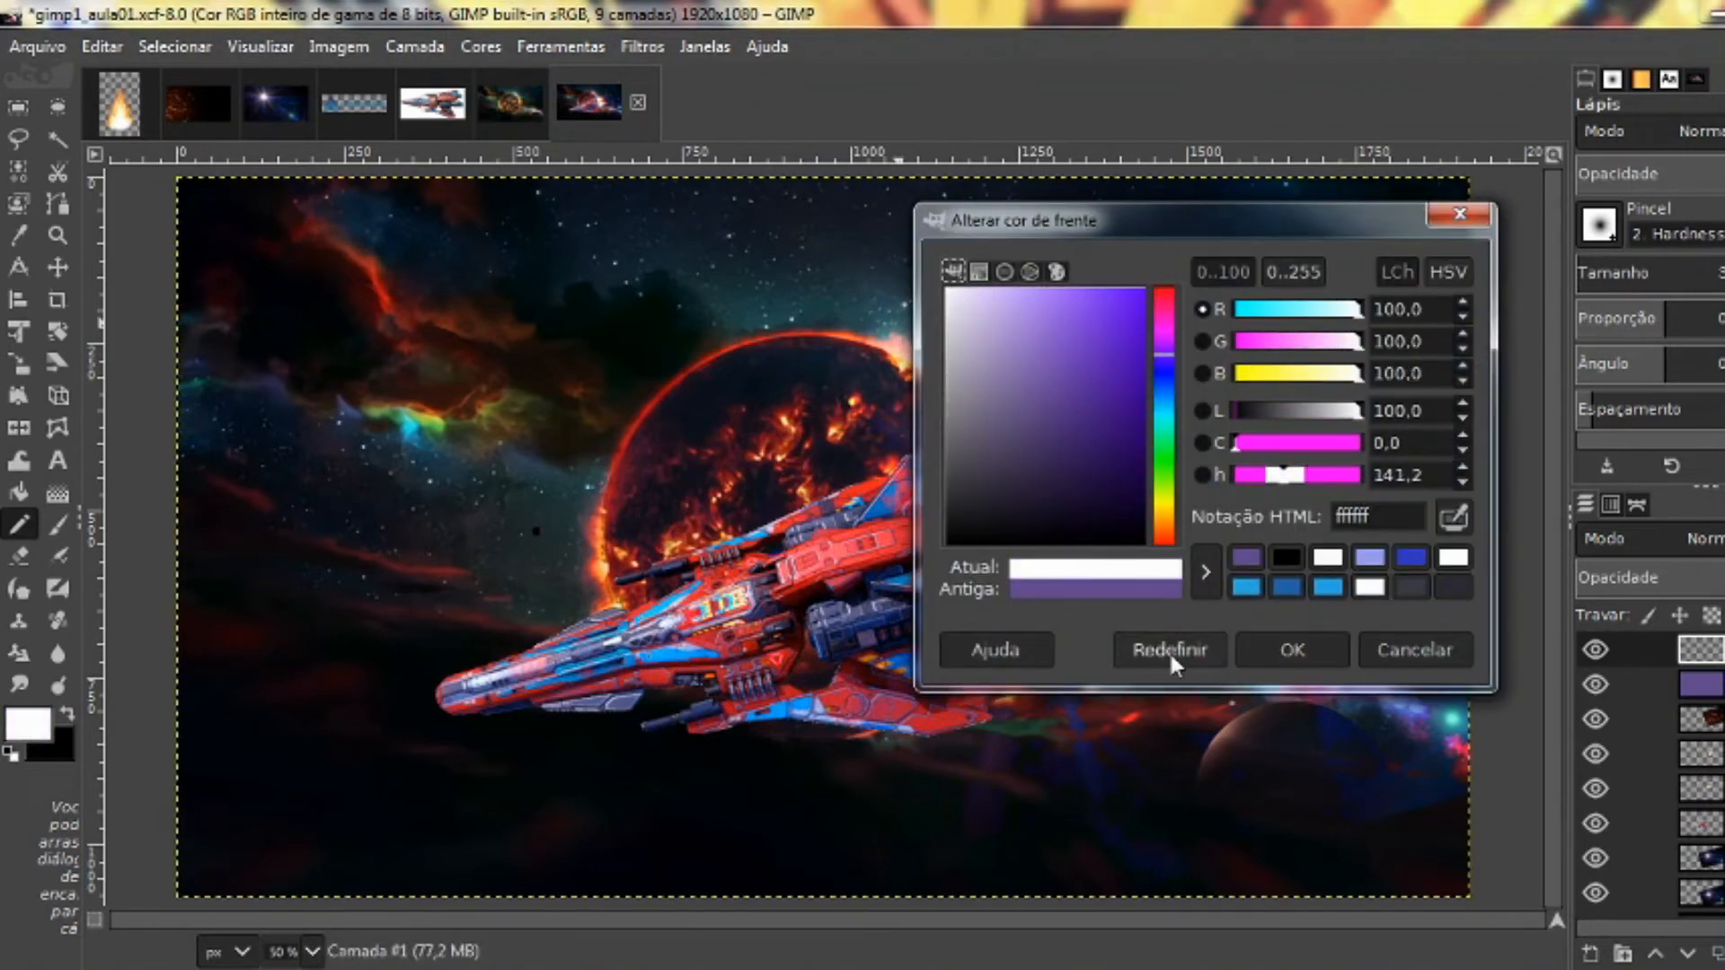
{"action": "left_click", "coordinate": [1298, 649]}
Dot small white stars on the new layer across the dark sky around the ship's nose and below its hull
{"action": "left_click", "coordinate": [472, 571]}
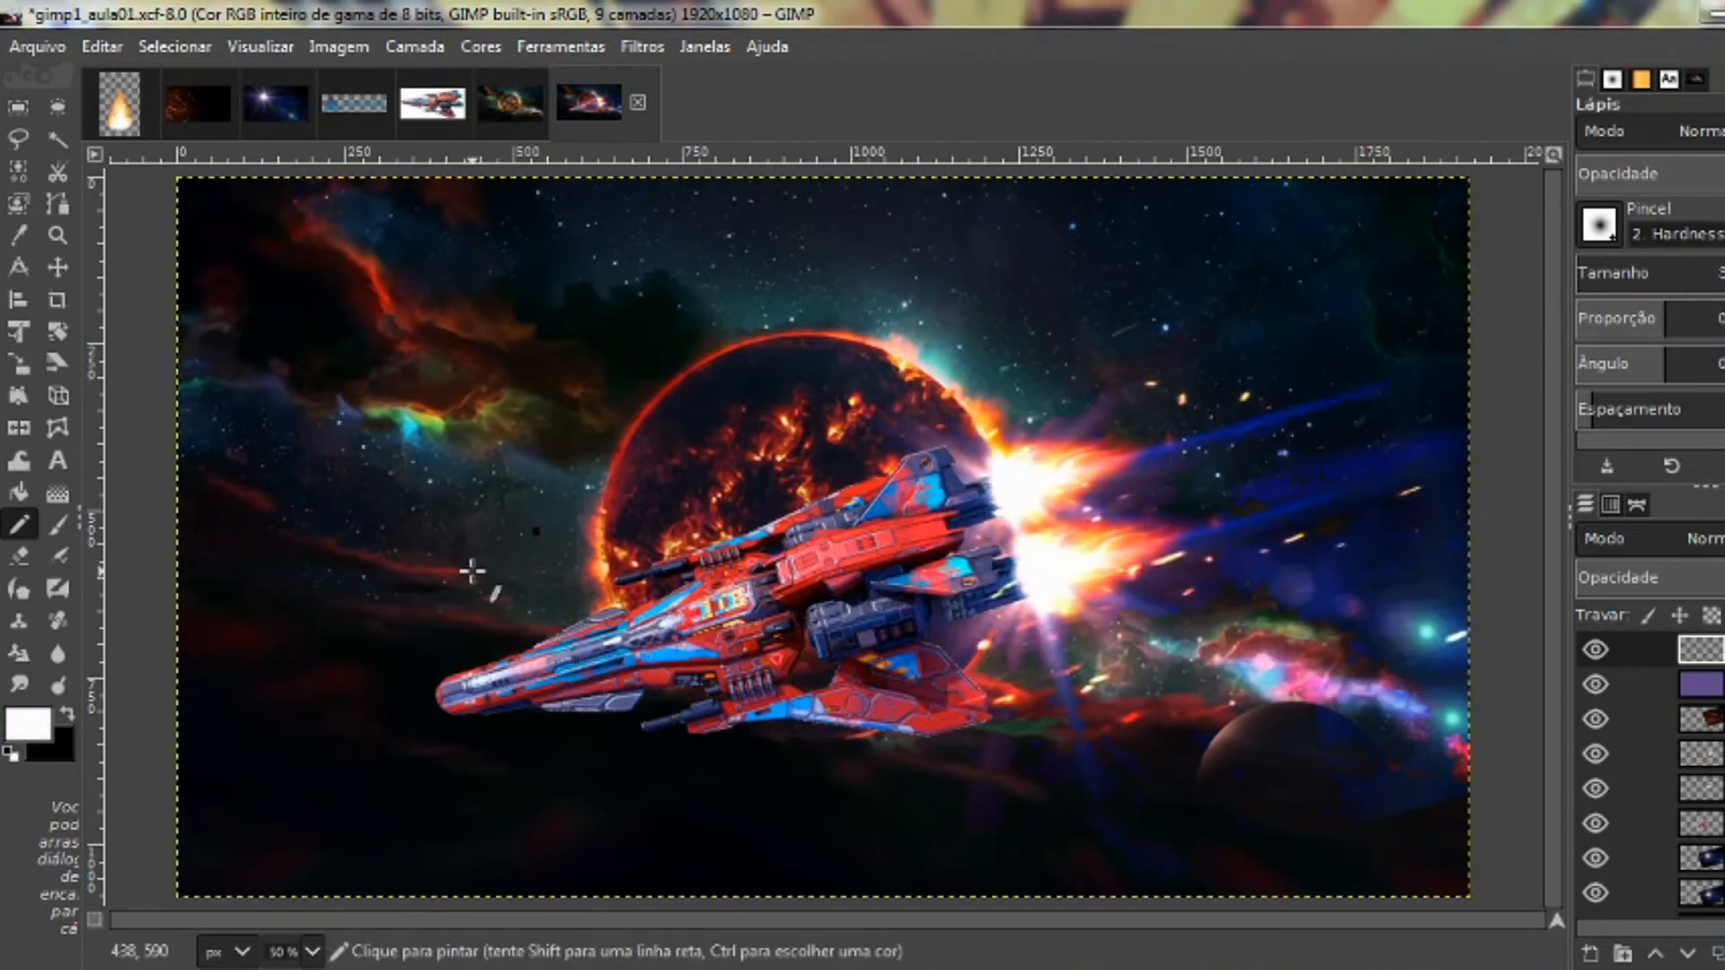
{"action": "left_click", "coordinate": [359, 659]}
{"action": "left_click", "coordinate": [484, 750]}
{"action": "left_click", "coordinate": [432, 827]}
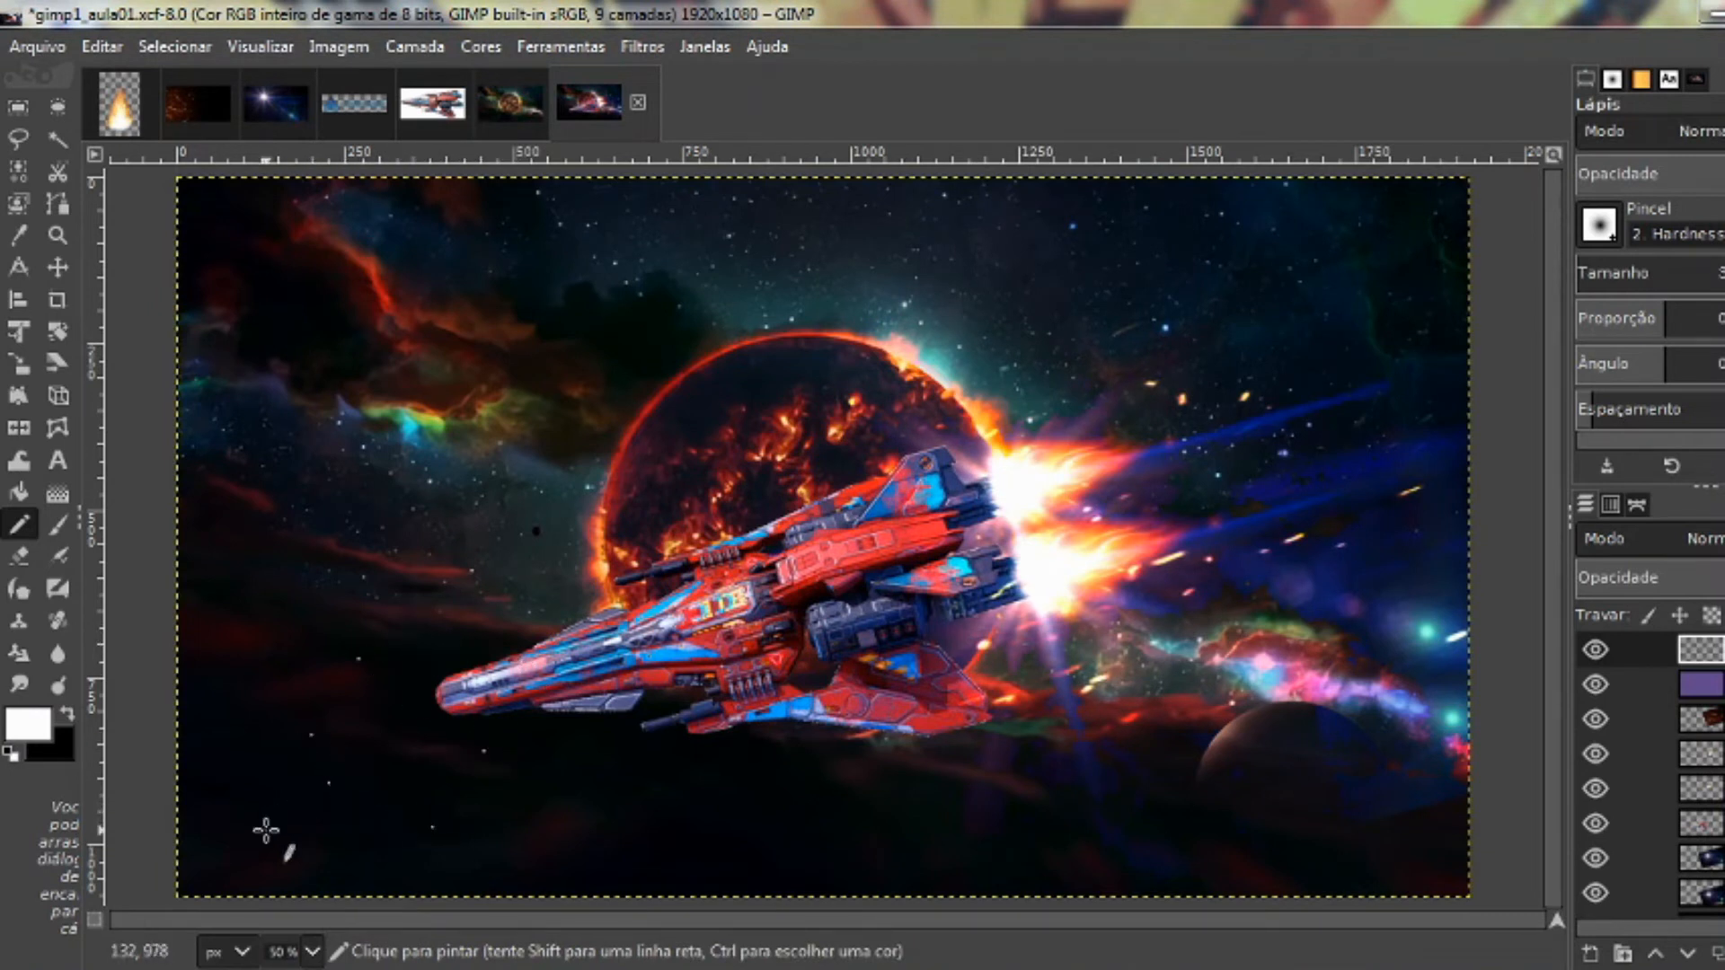
{"action": "left_click", "coordinate": [265, 831]}
{"action": "left_click", "coordinate": [262, 678]}
{"action": "left_click", "coordinate": [269, 590]}
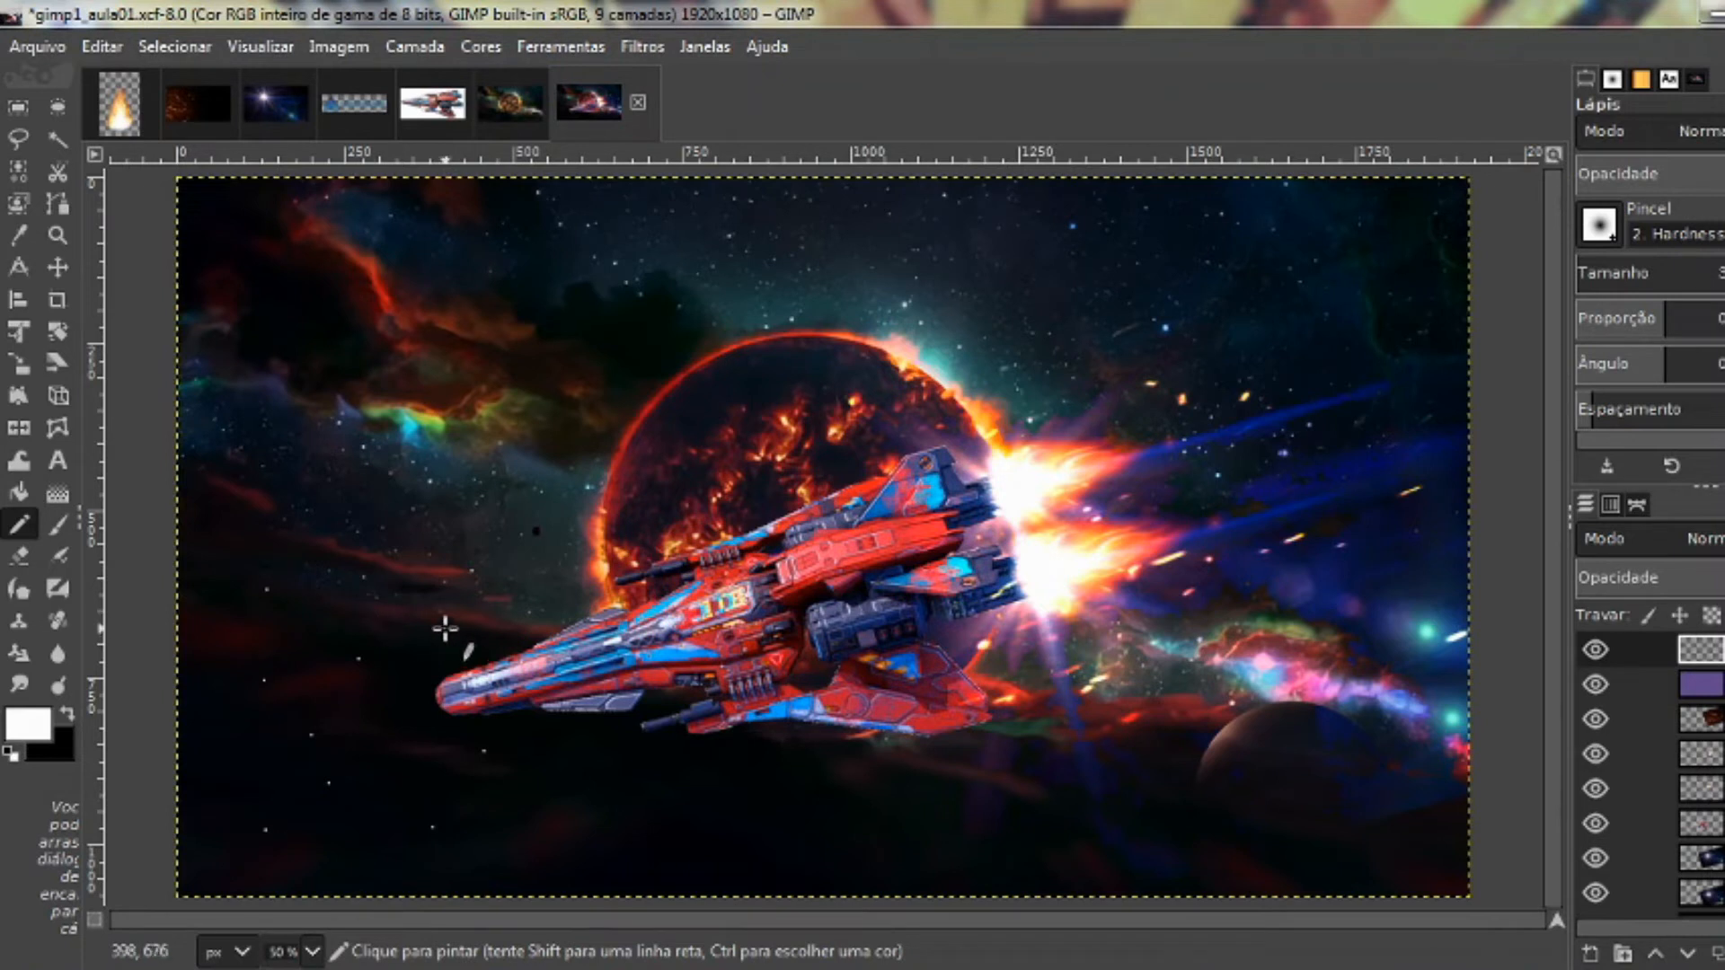
{"action": "left_click", "coordinate": [443, 627]}
{"action": "left_click", "coordinate": [622, 740]}
{"action": "left_click", "coordinate": [585, 820]}
{"action": "left_click", "coordinate": [763, 841]}
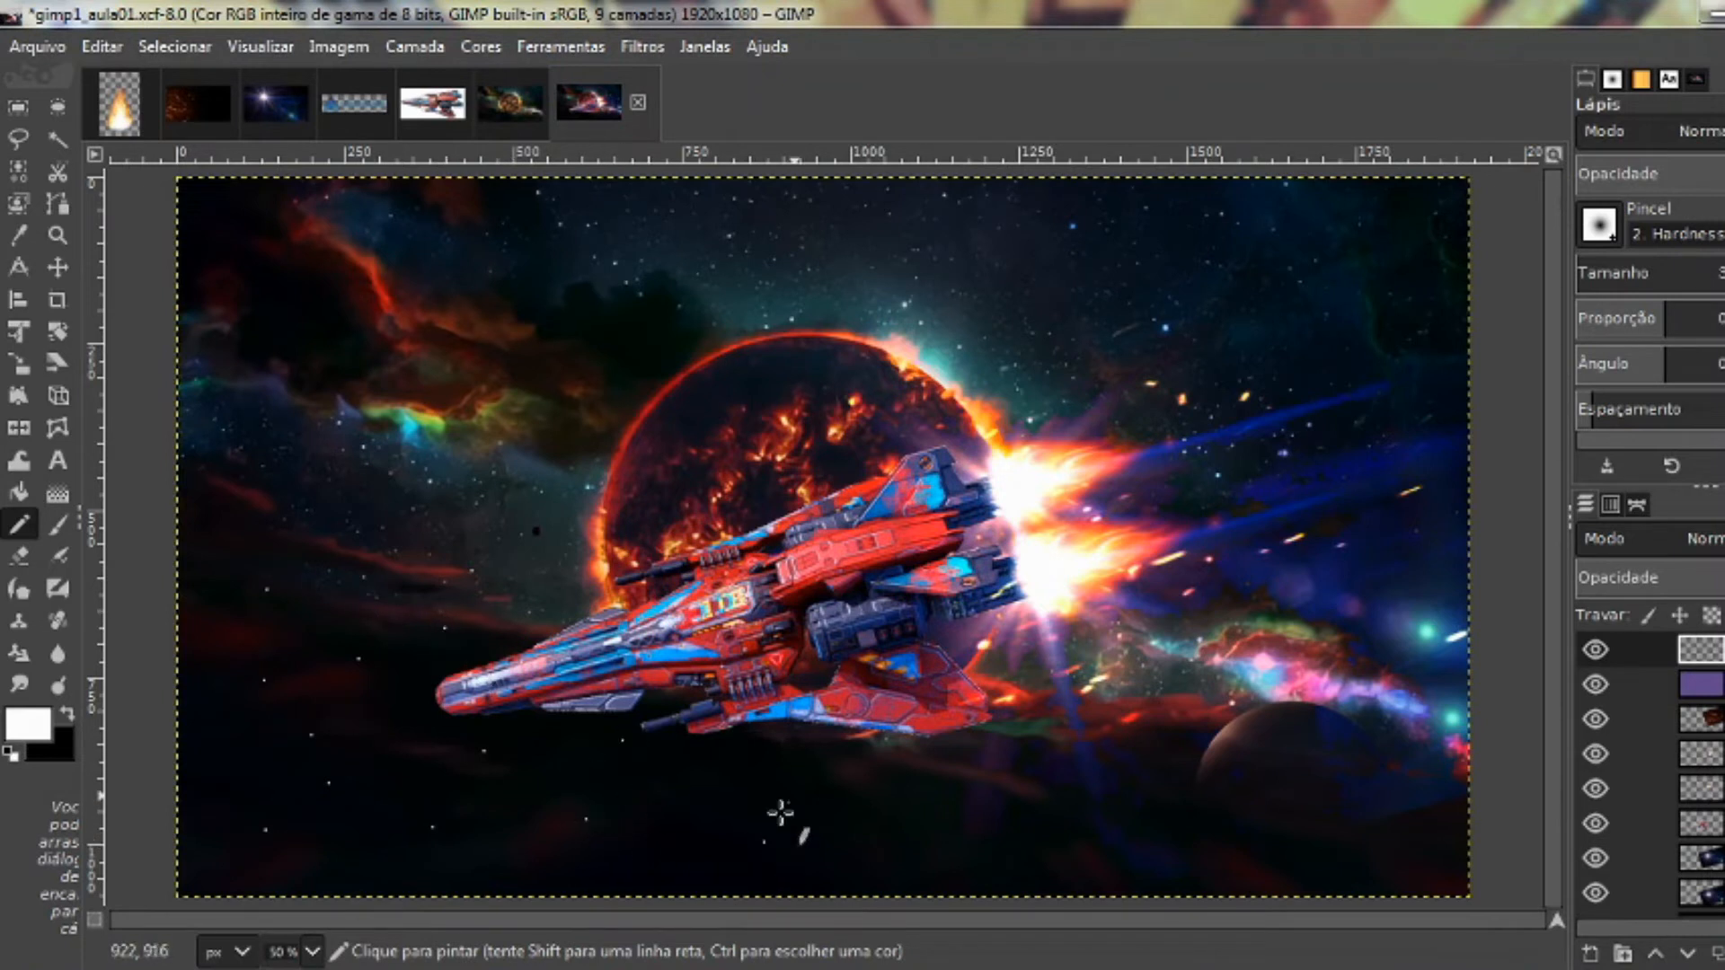
{"action": "left_click", "coordinate": [826, 759]}
{"action": "left_click", "coordinate": [713, 787]}
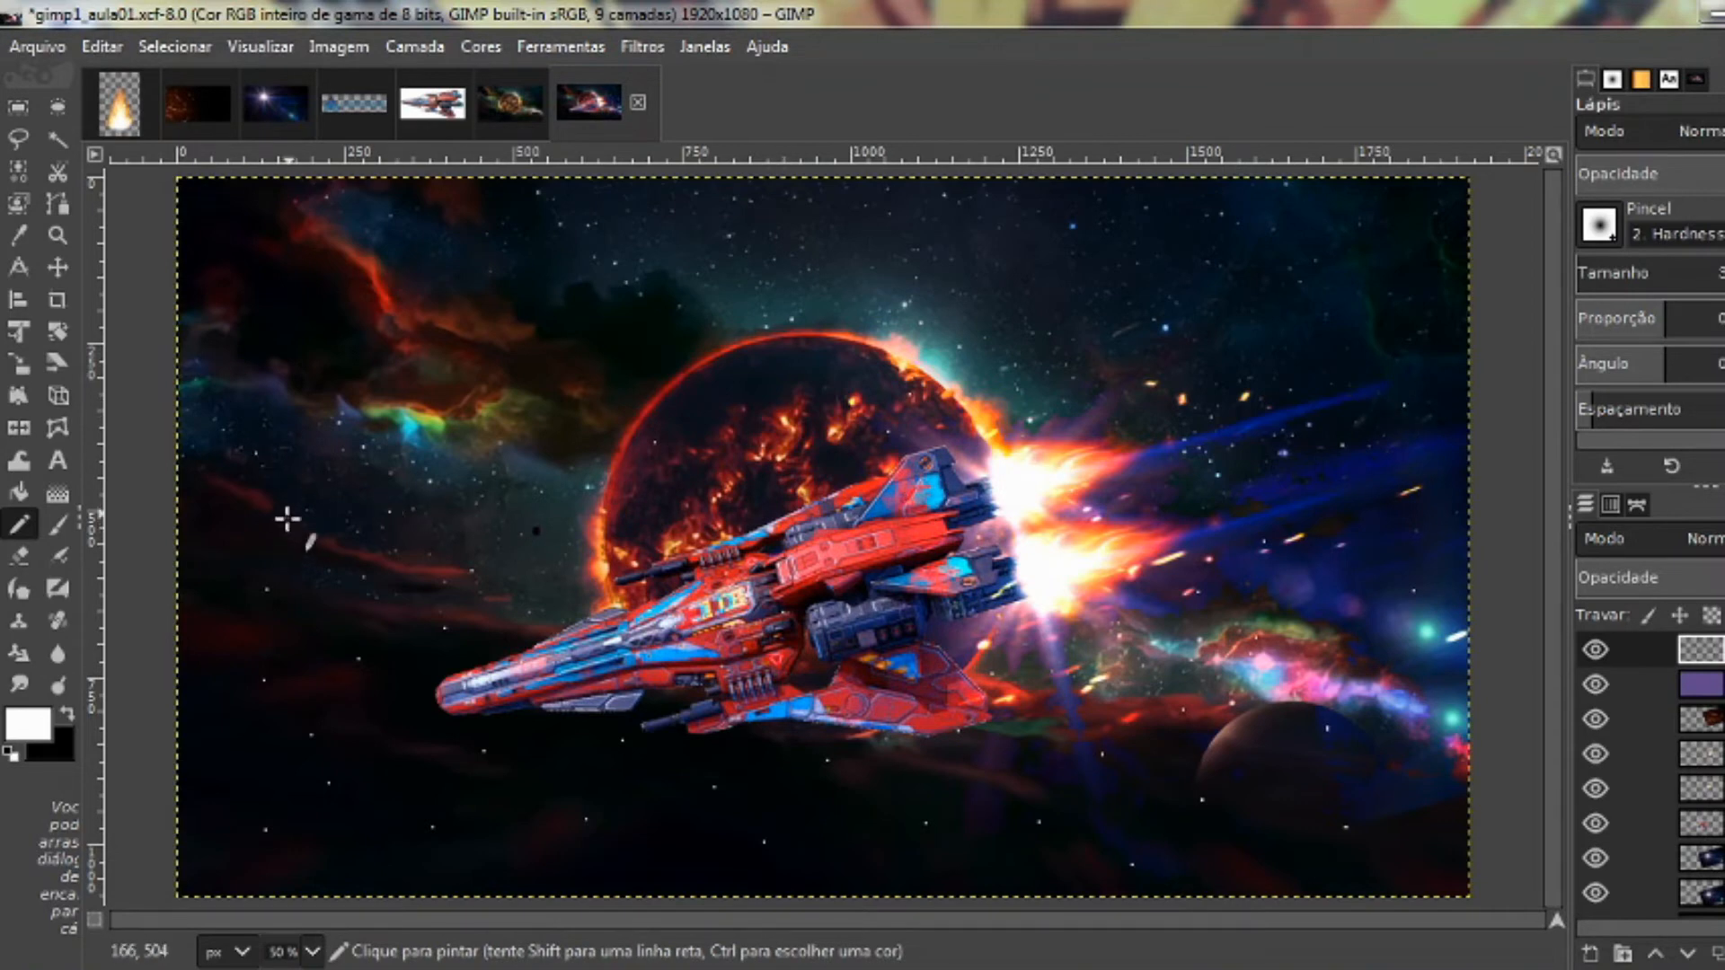
Try a linear motion blur on the white star layer with length 84.66 and angle -16.36
{"action": "scroll", "coordinate": [578, 677], "scroll_direction": "up", "scroll_amount": 2}
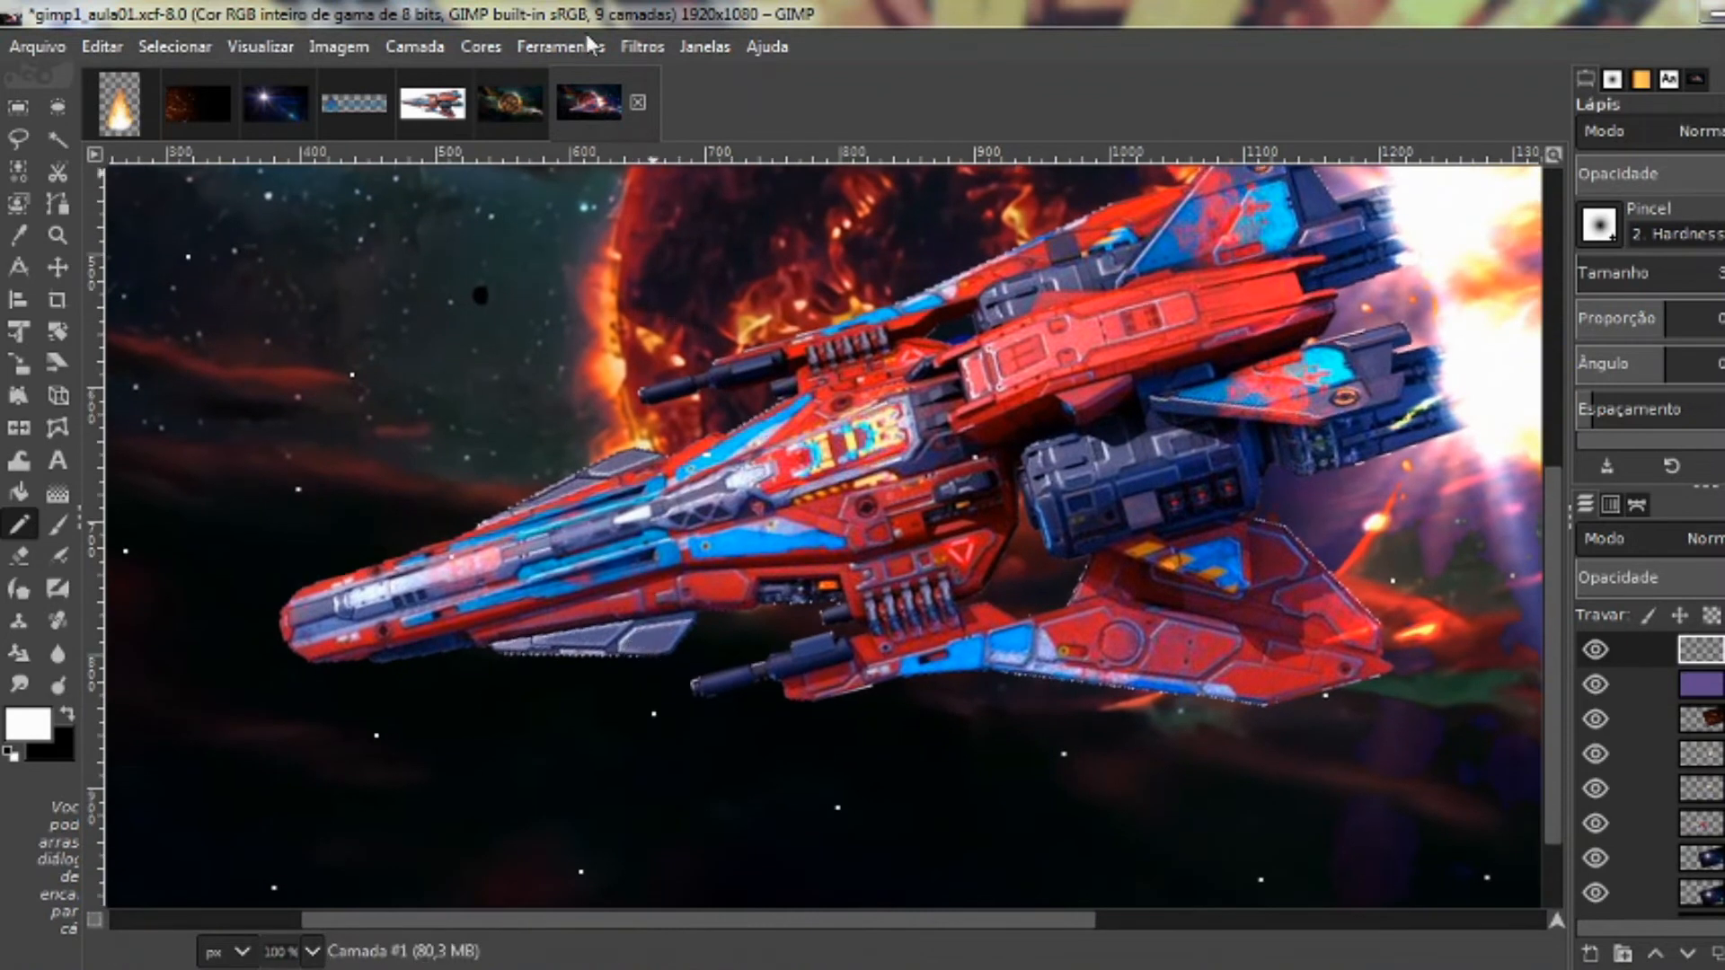
{"action": "left_click", "coordinate": [642, 47]}
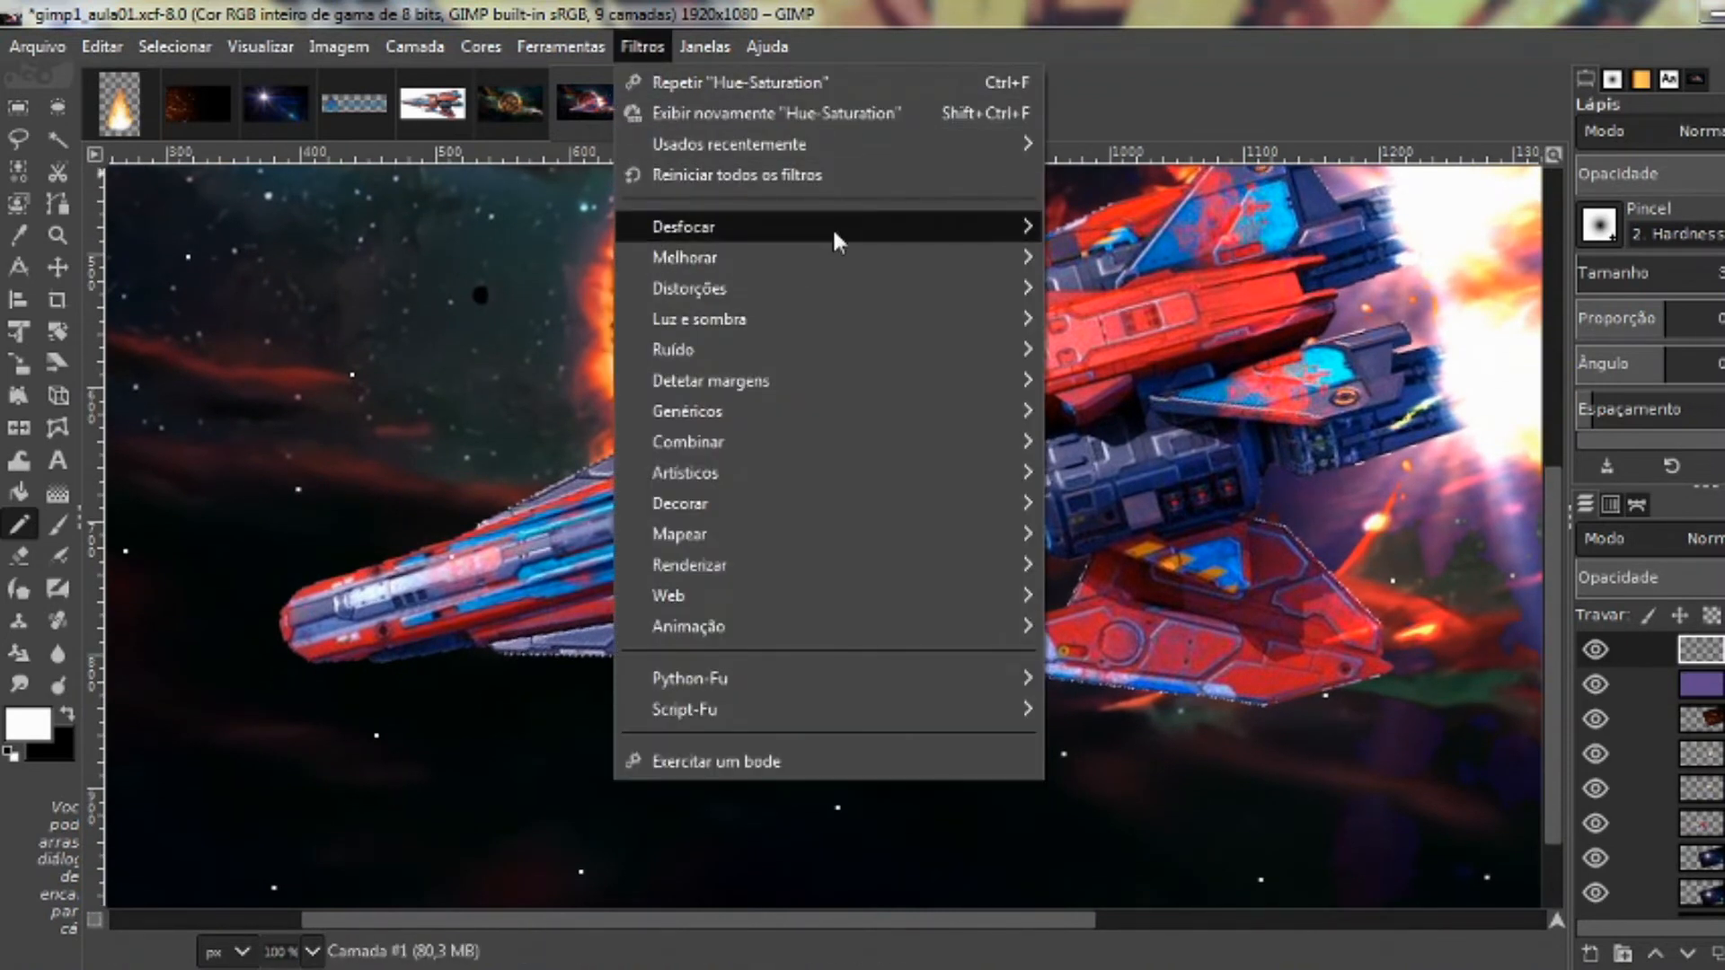
{"action": "mouse_move", "coordinate": [873, 232]}
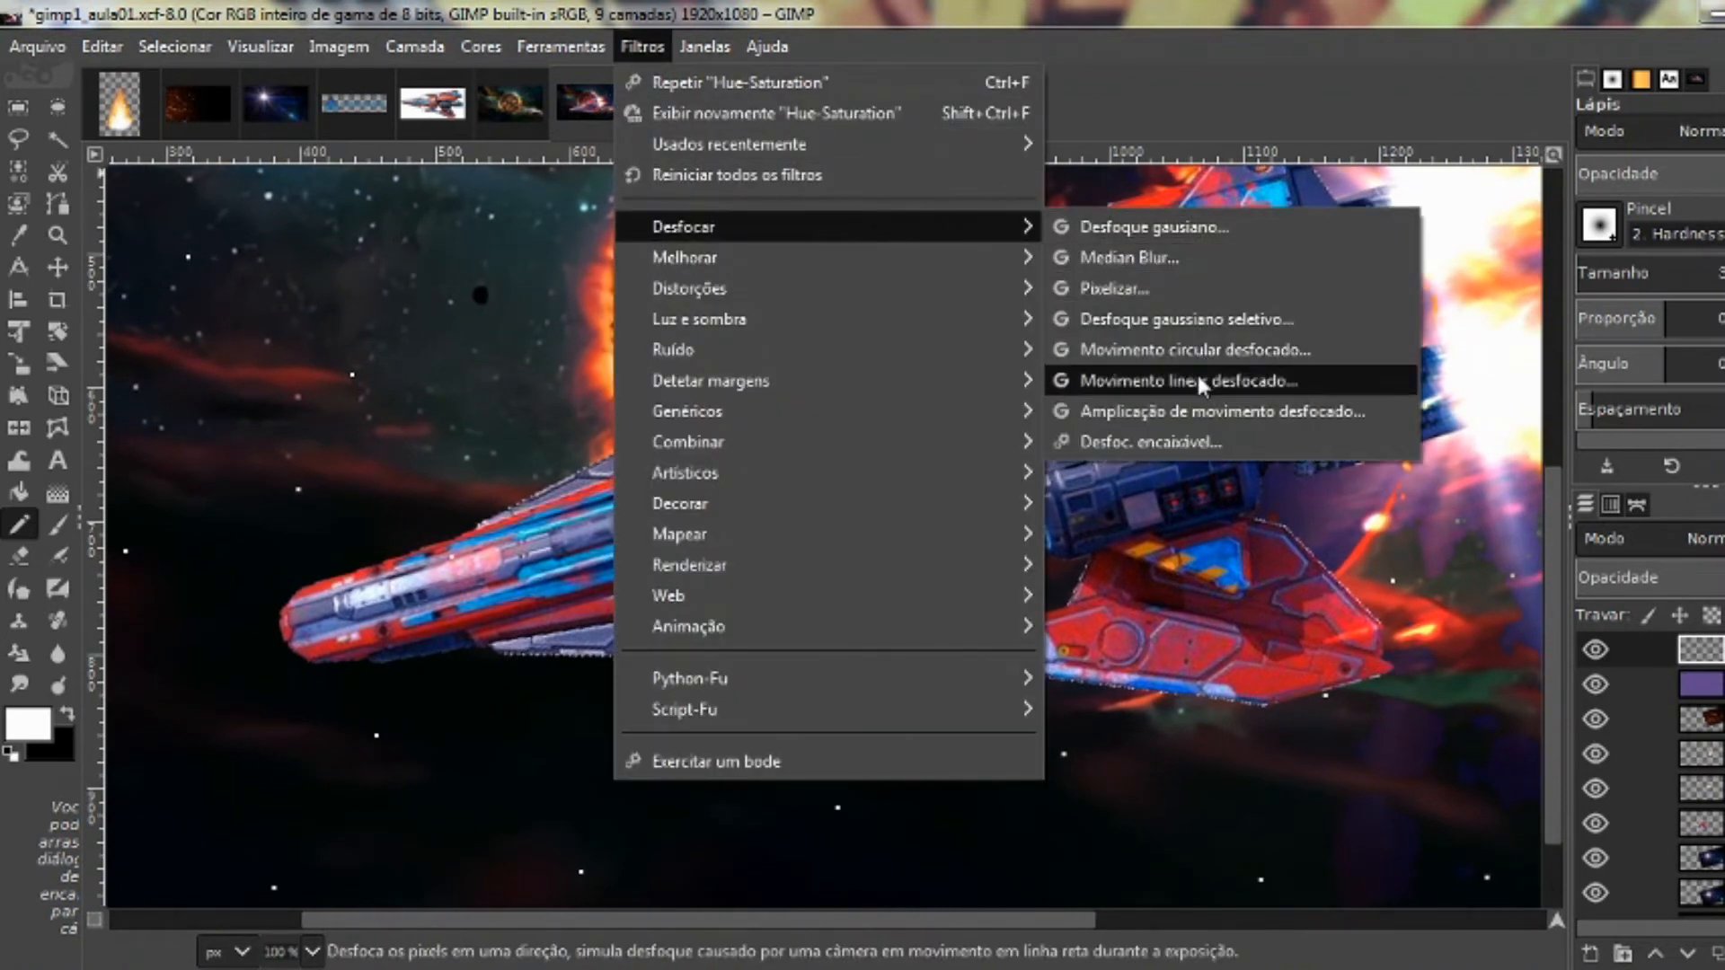
{"action": "left_click", "coordinate": [1286, 377]}
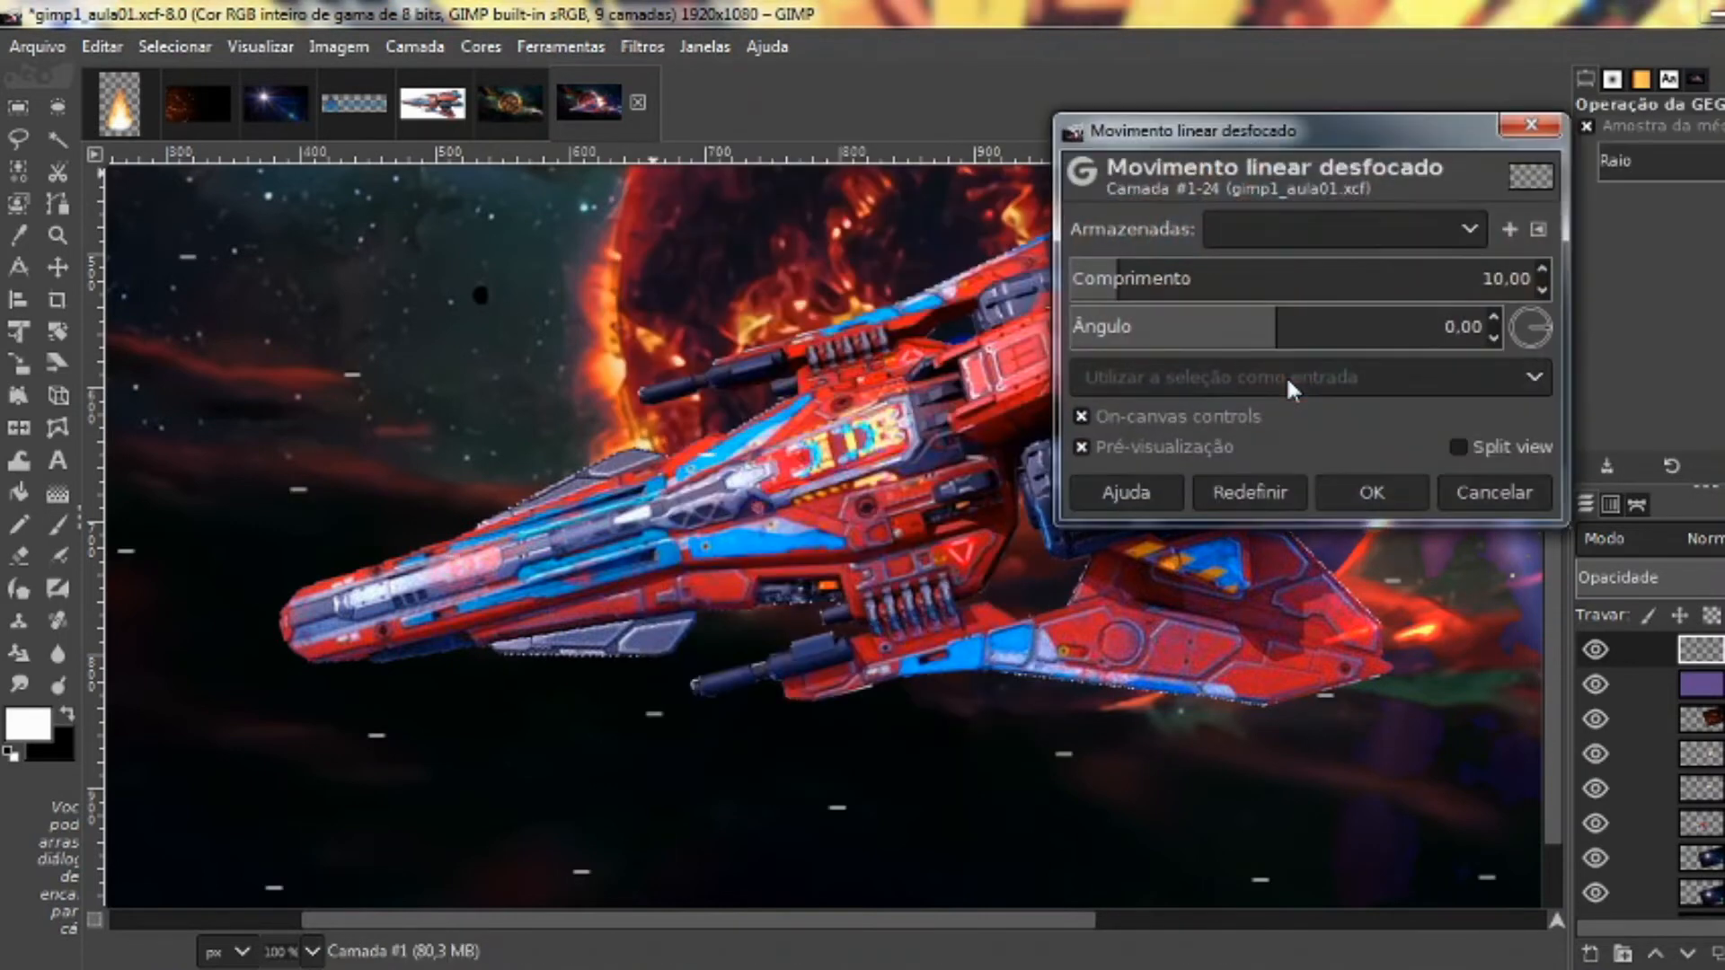
{"action": "left_click", "coordinate": [1134, 274]}
{"action": "left_click_drag", "start_coordinate": [1149, 274], "coordinate": [1264, 278]}
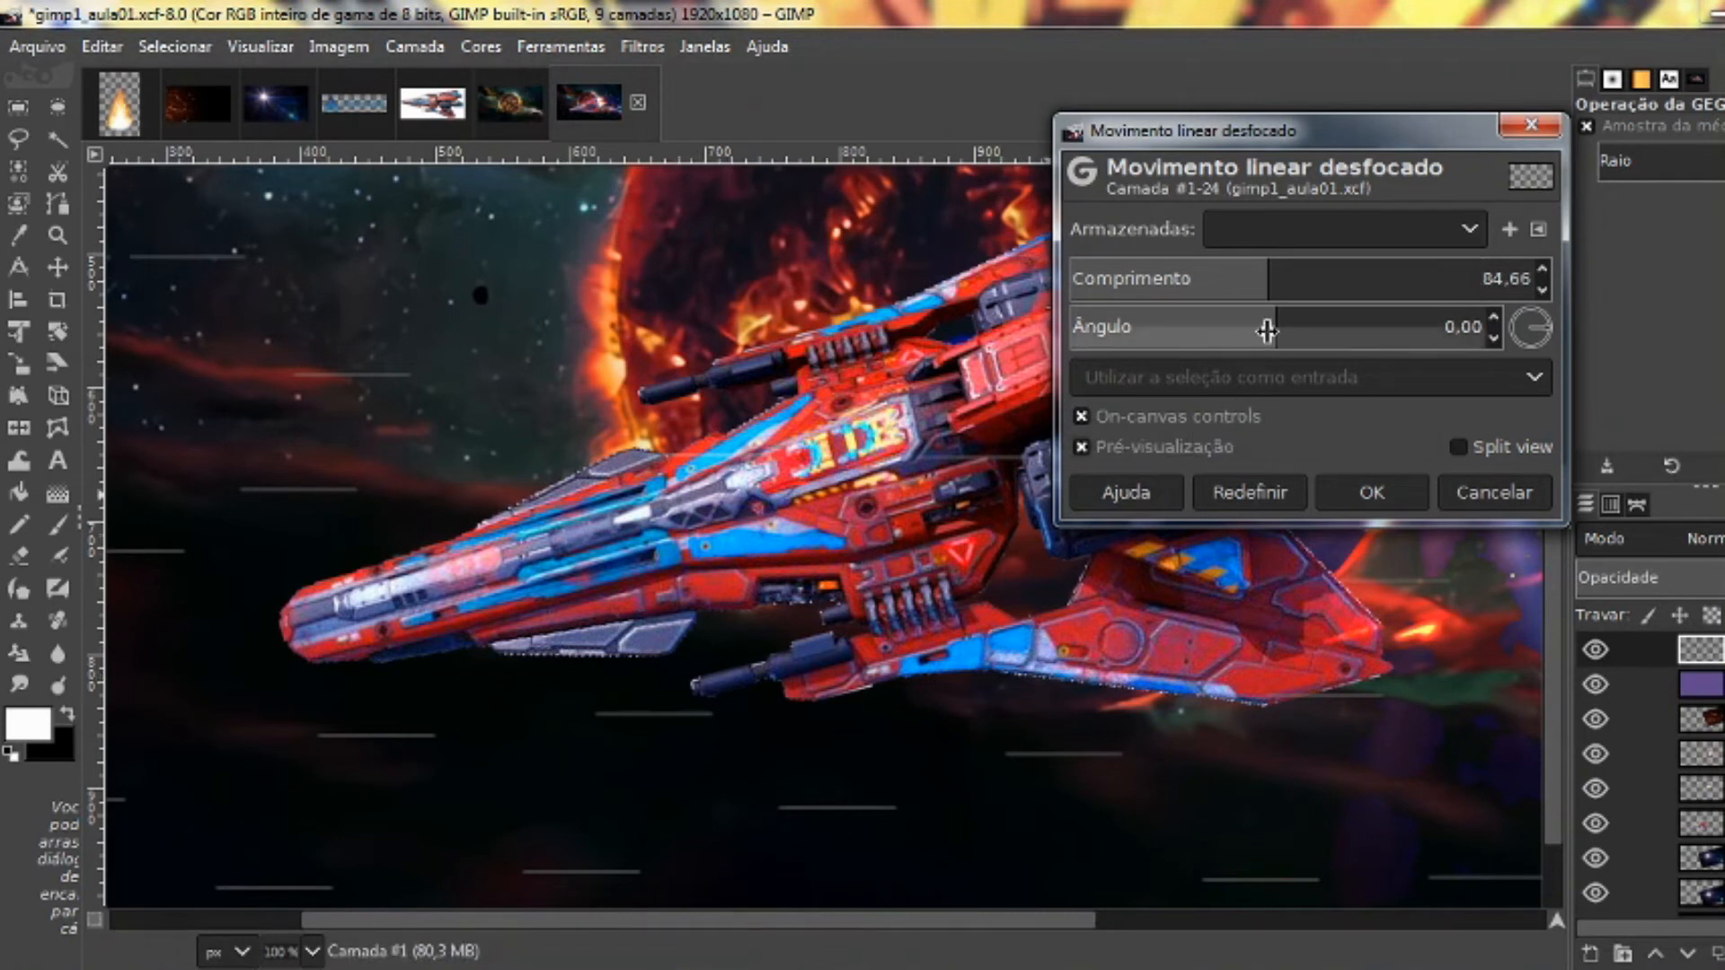
{"action": "mouse_move", "coordinate": [1279, 324]}
{"action": "left_mouse_down"}
{"action": "mouse_move", "coordinate": [1334, 322]}
{"action": "mouse_move", "coordinate": [1240, 316]}
{"action": "mouse_move", "coordinate": [1258, 316]}
{"action": "left_mouse_up"}
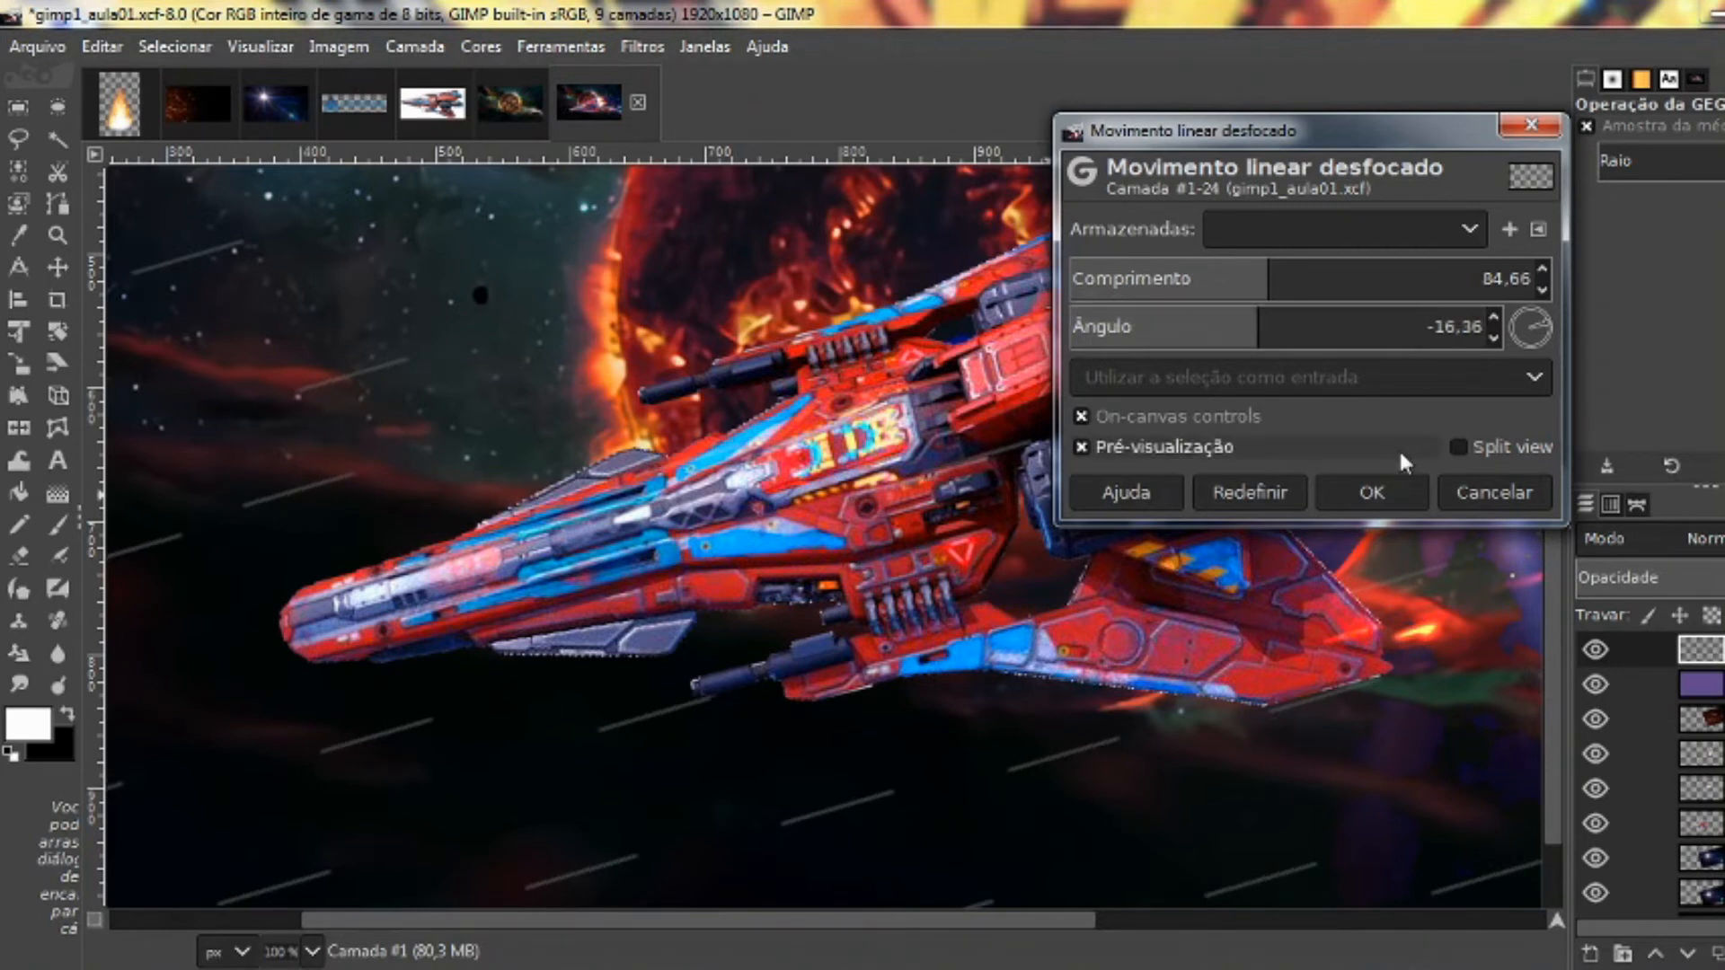
{"action": "left_click", "coordinate": [1372, 492]}
{"action": "scroll", "coordinate": [1096, 464], "scroll_direction": "down", "scroll_amount": 1}
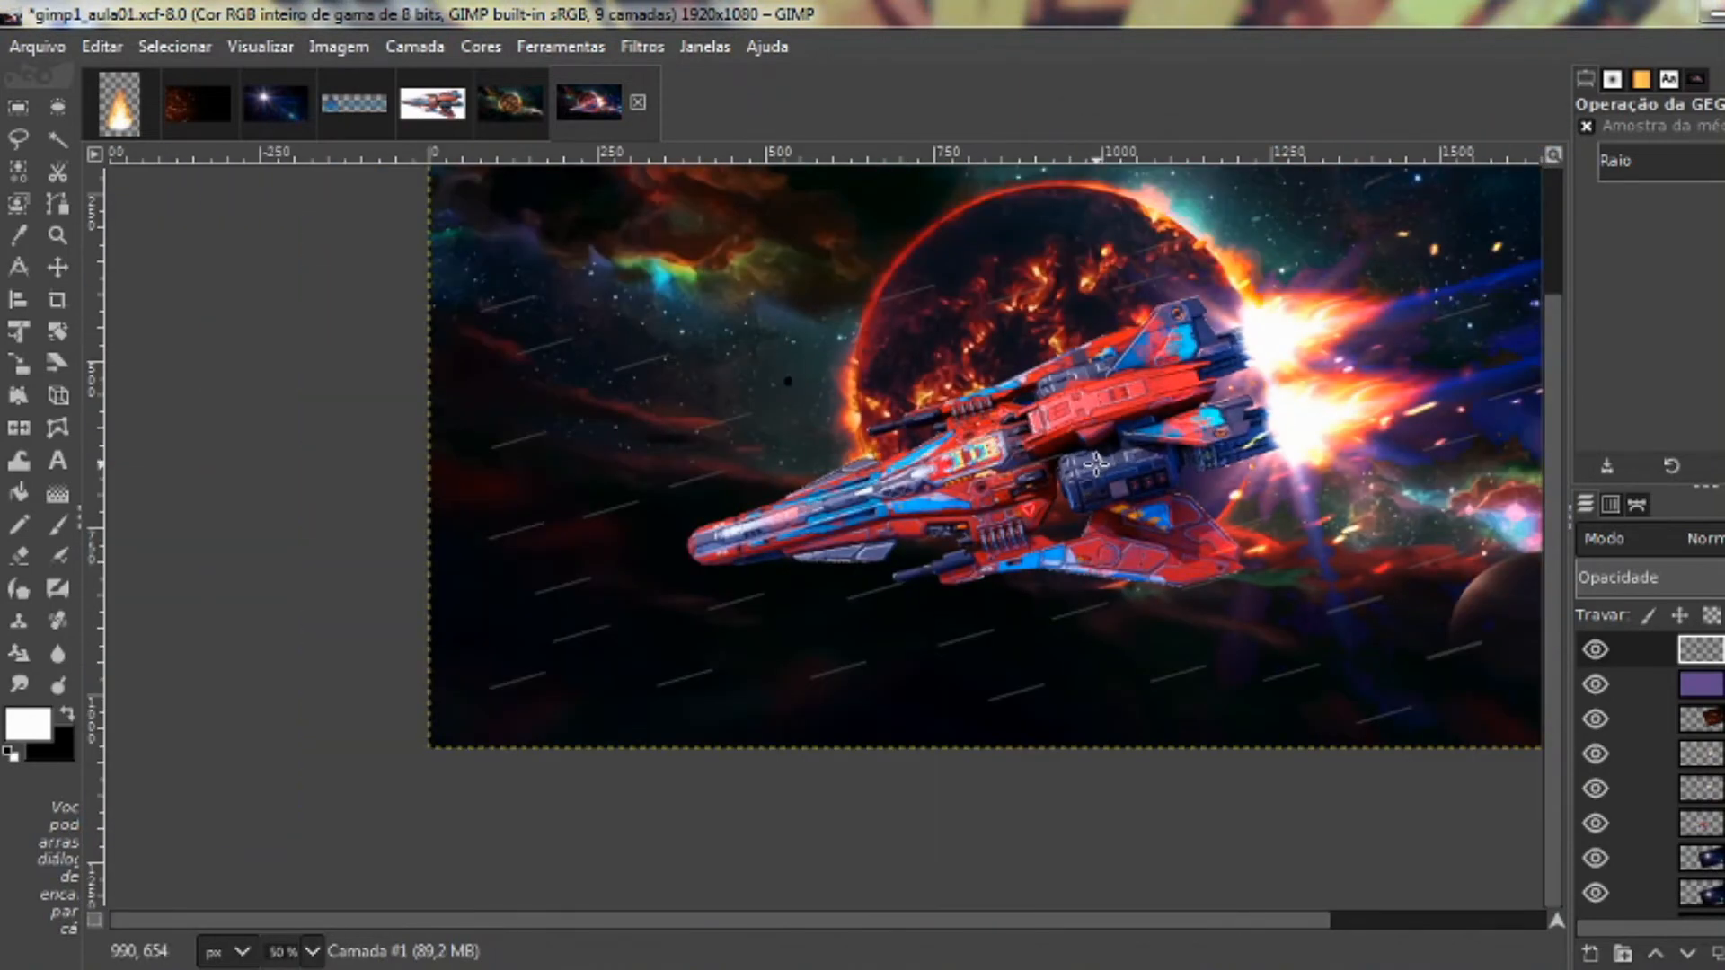
{"action": "scroll", "coordinate": [983, 539], "scroll_direction": "down", "scroll_amount": 2}
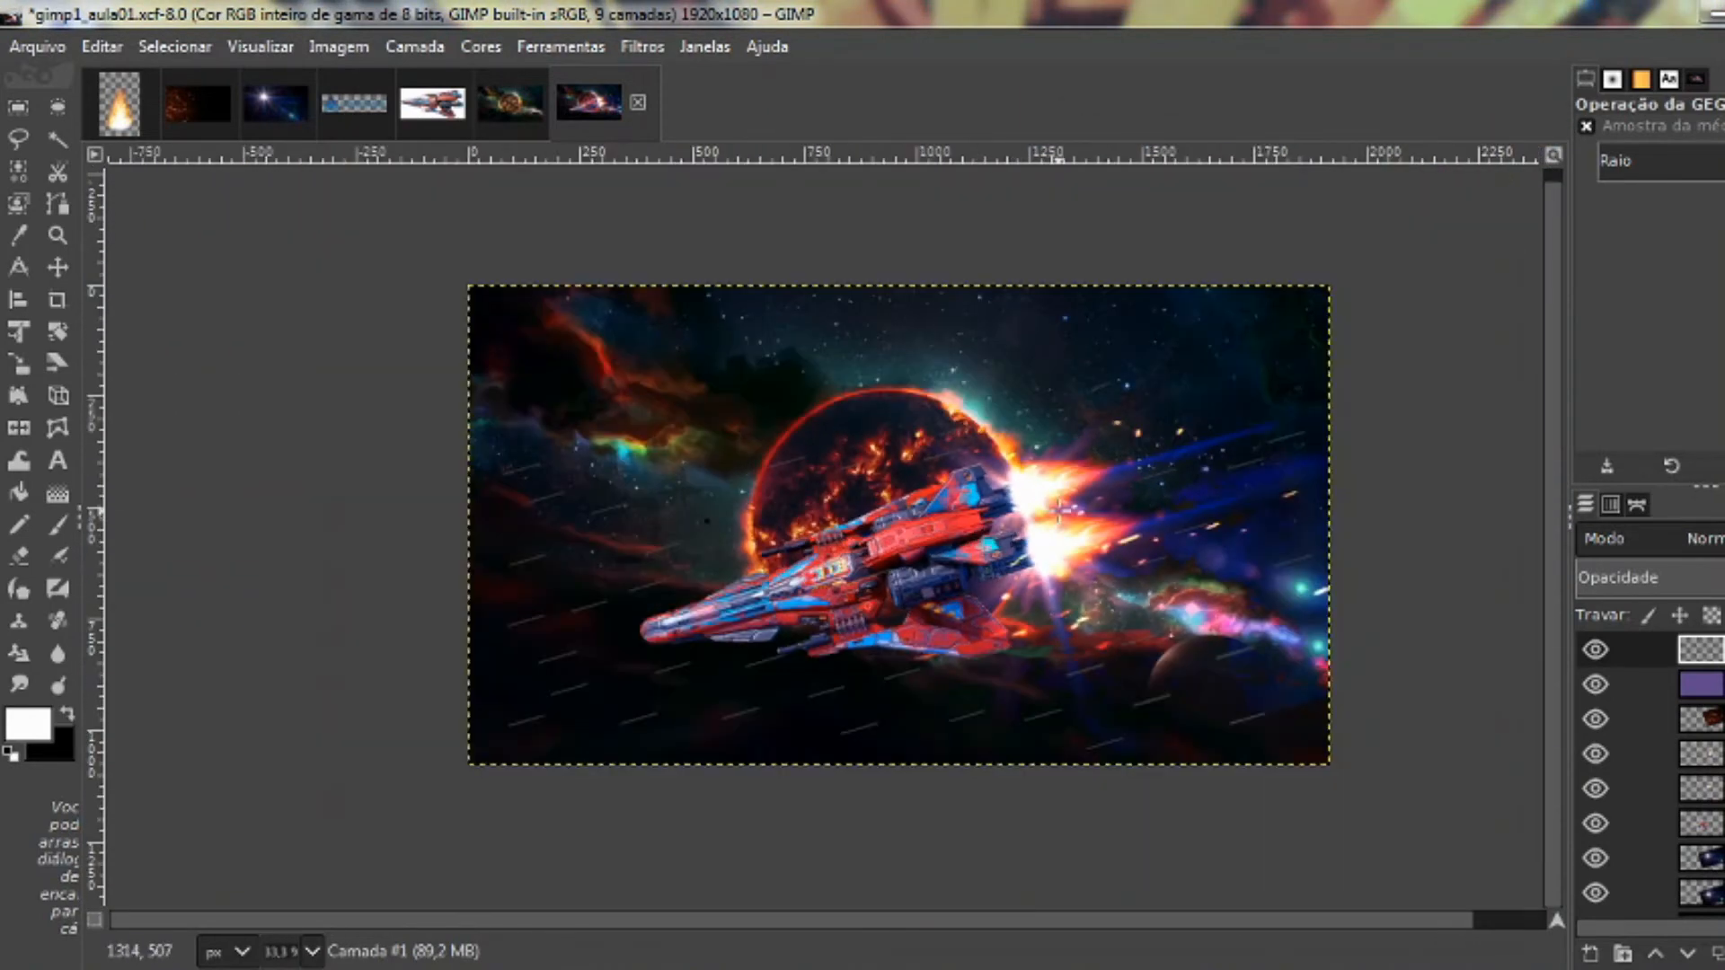
Apply a linear motion blur to the white star layer with length 138.01 and angle -19.87
{"action": "scroll", "coordinate": [986, 534], "scroll_direction": "up", "scroll_amount": 1}
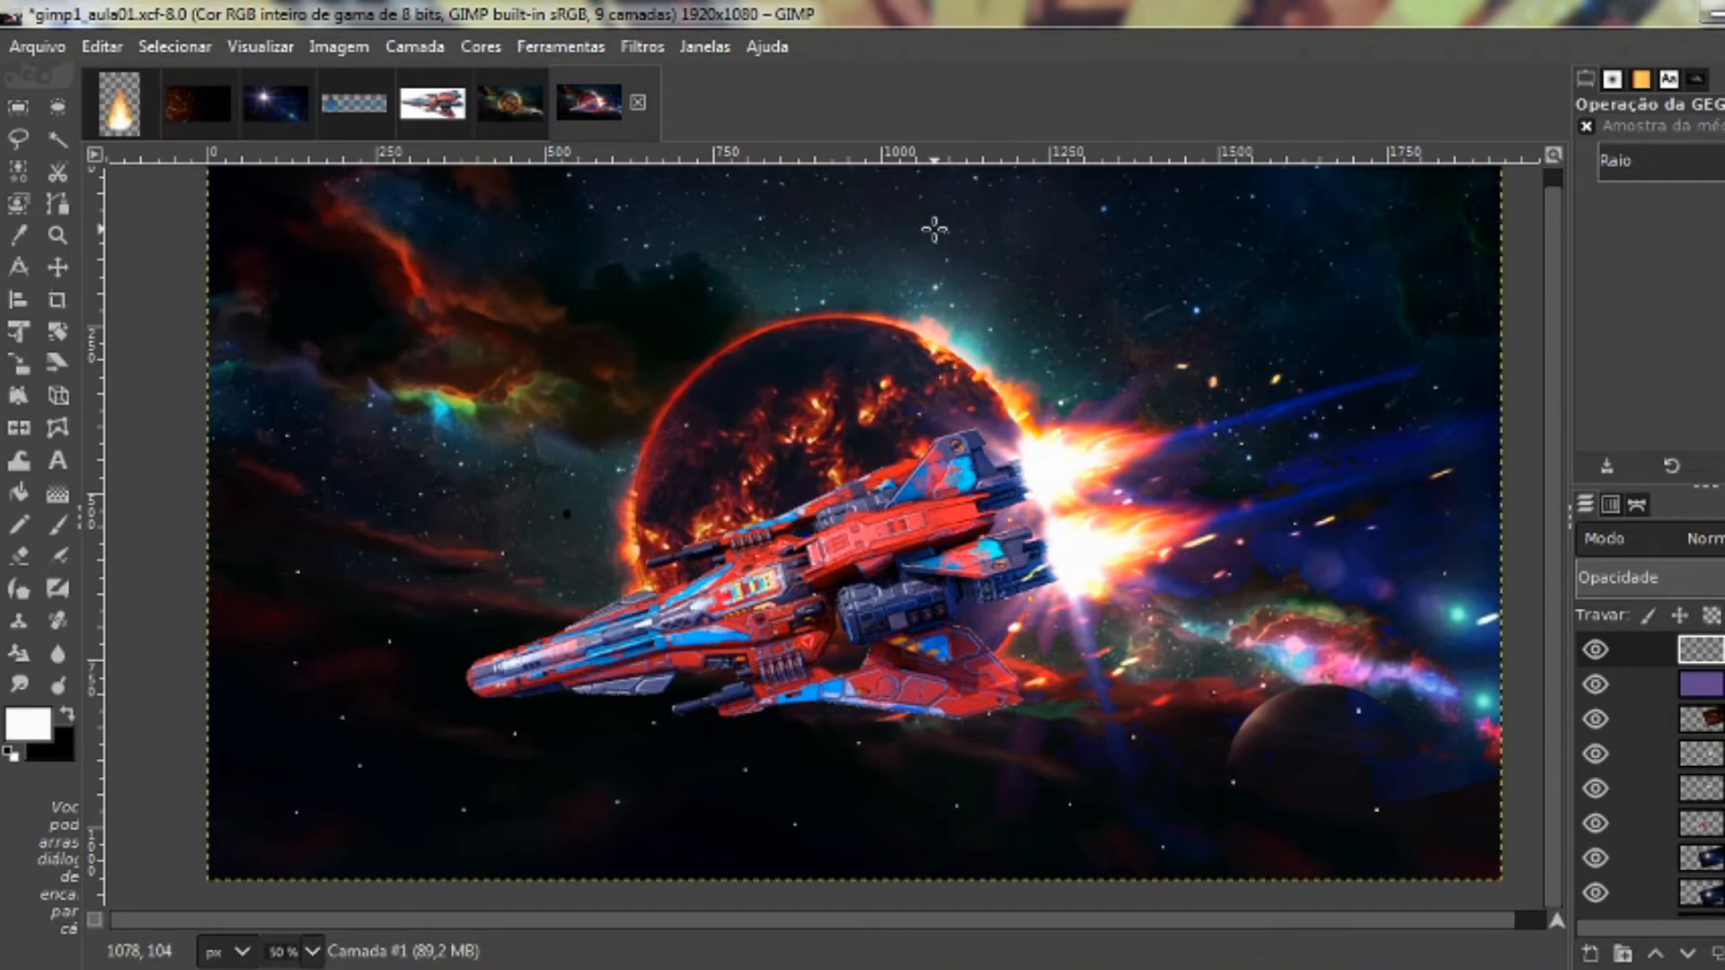
{"action": "left_click", "coordinate": [697, 43]}
{"action": "mouse_move", "coordinate": [665, 41]}
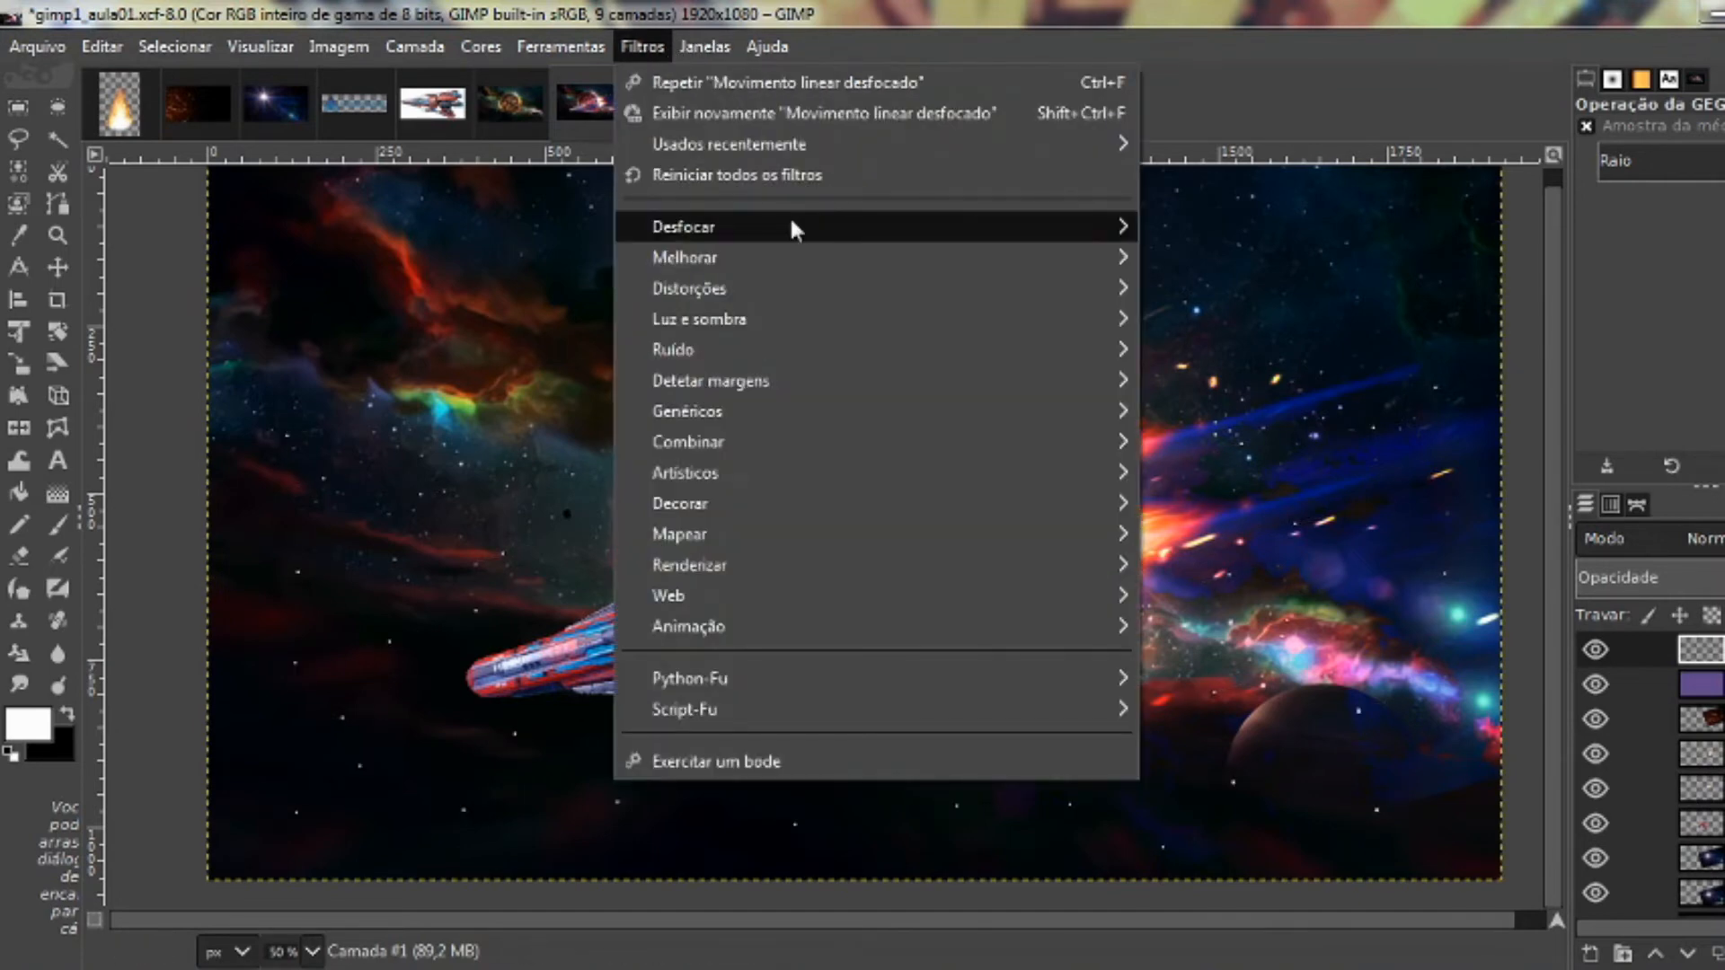
{"action": "mouse_move", "coordinate": [914, 217]}
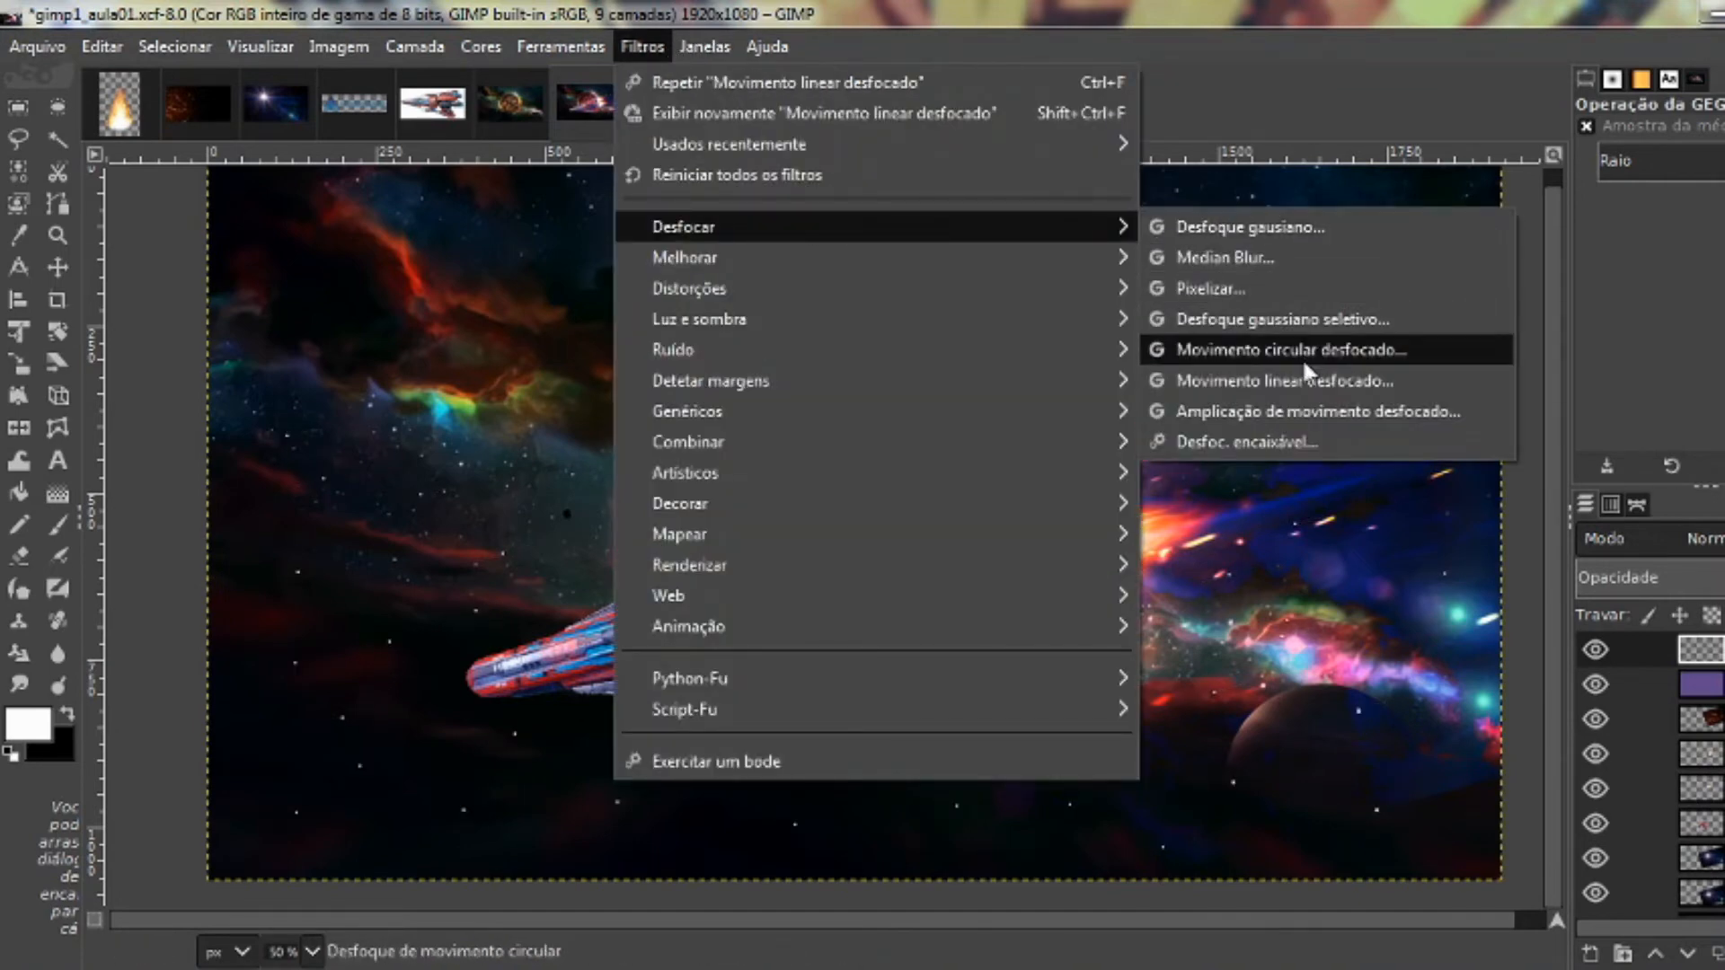
{"action": "left_click", "coordinate": [1333, 380]}
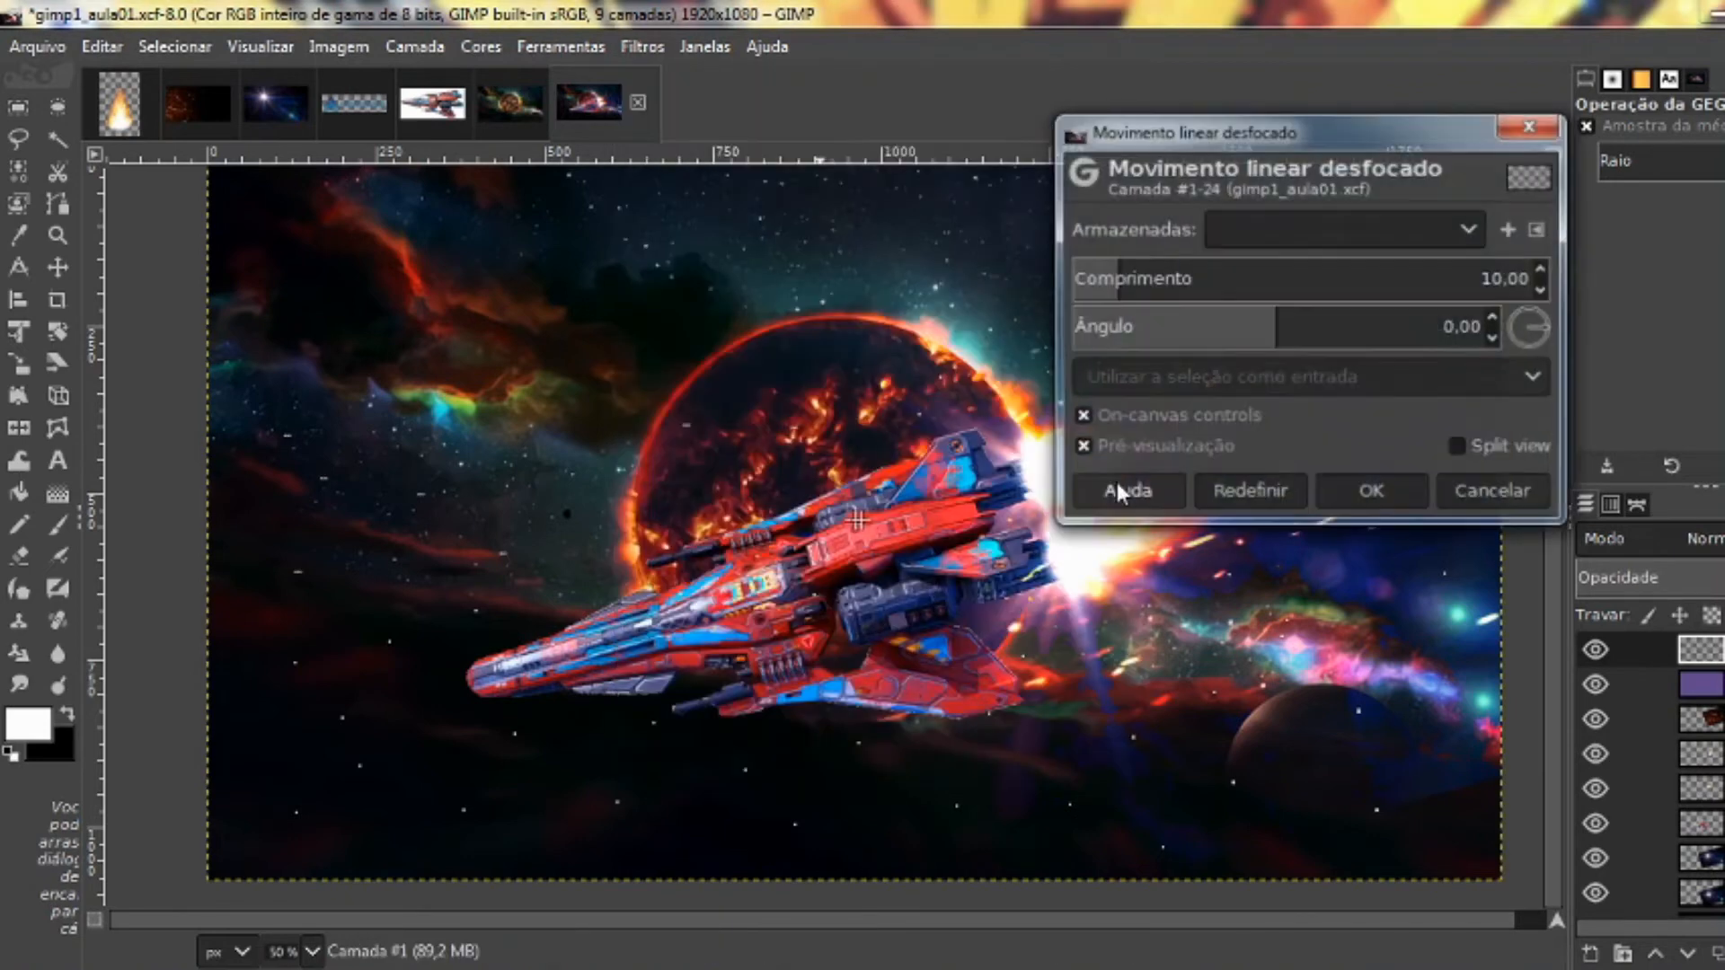
{"action": "left_click_drag", "start_coordinate": [1170, 276], "coordinate": [1293, 278]}
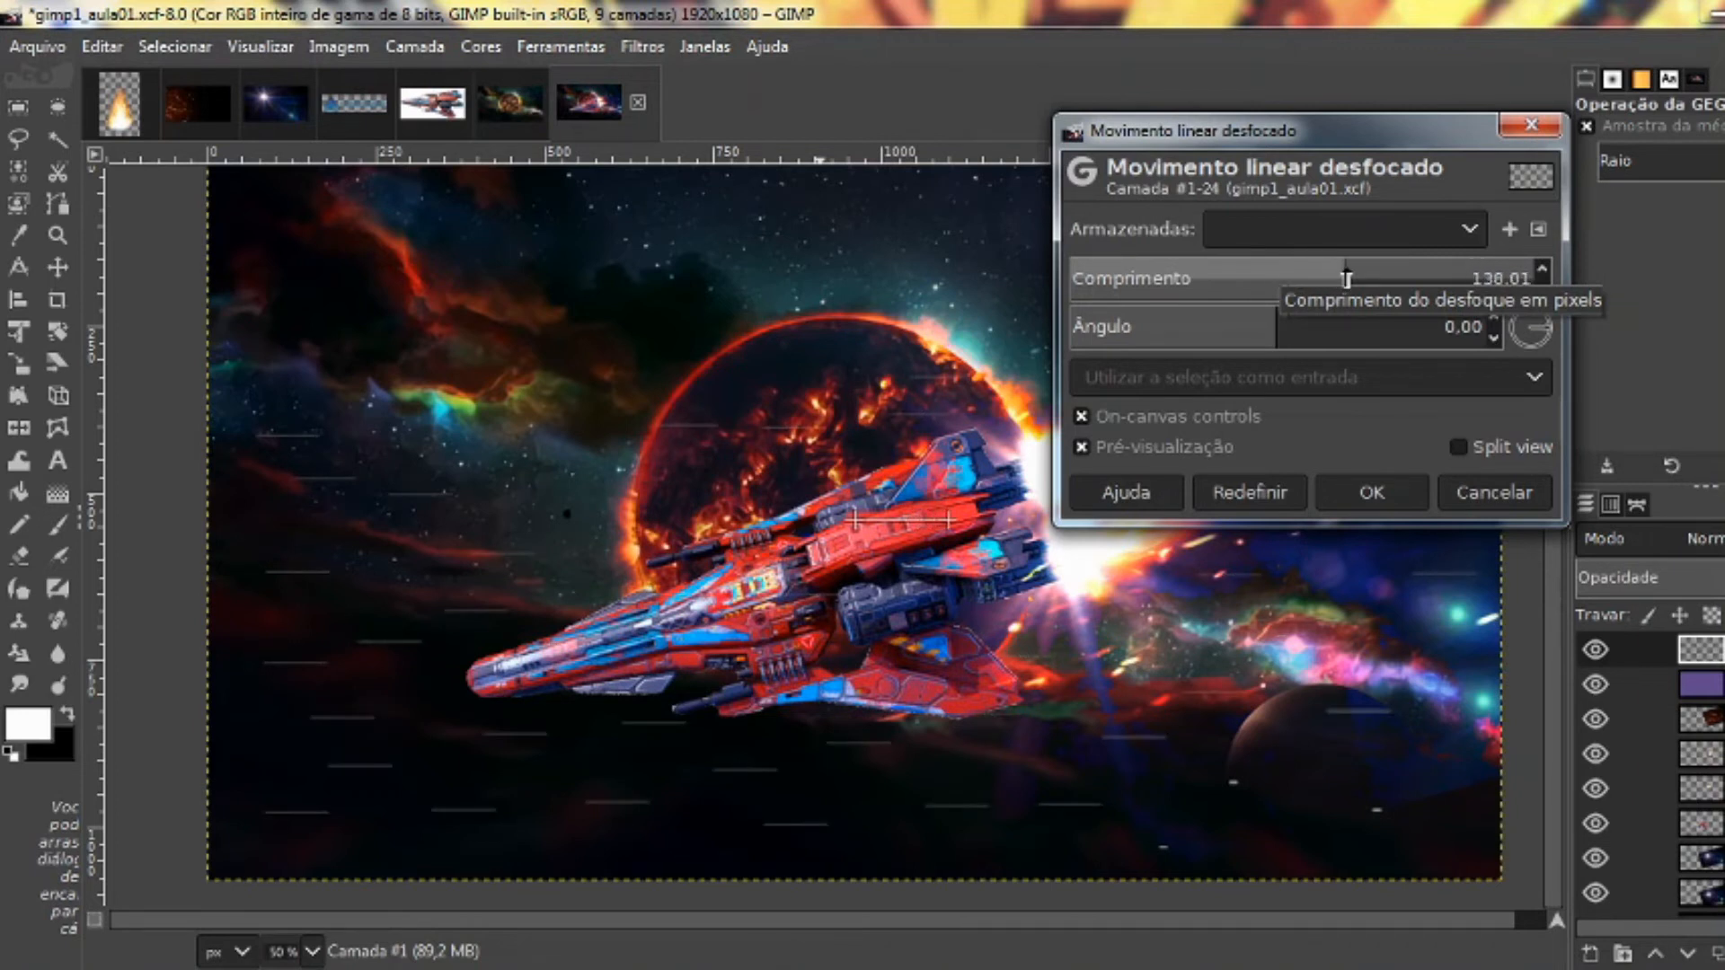
{"action": "left_click_drag", "start_coordinate": [1344, 326], "coordinate": [1223, 329]}
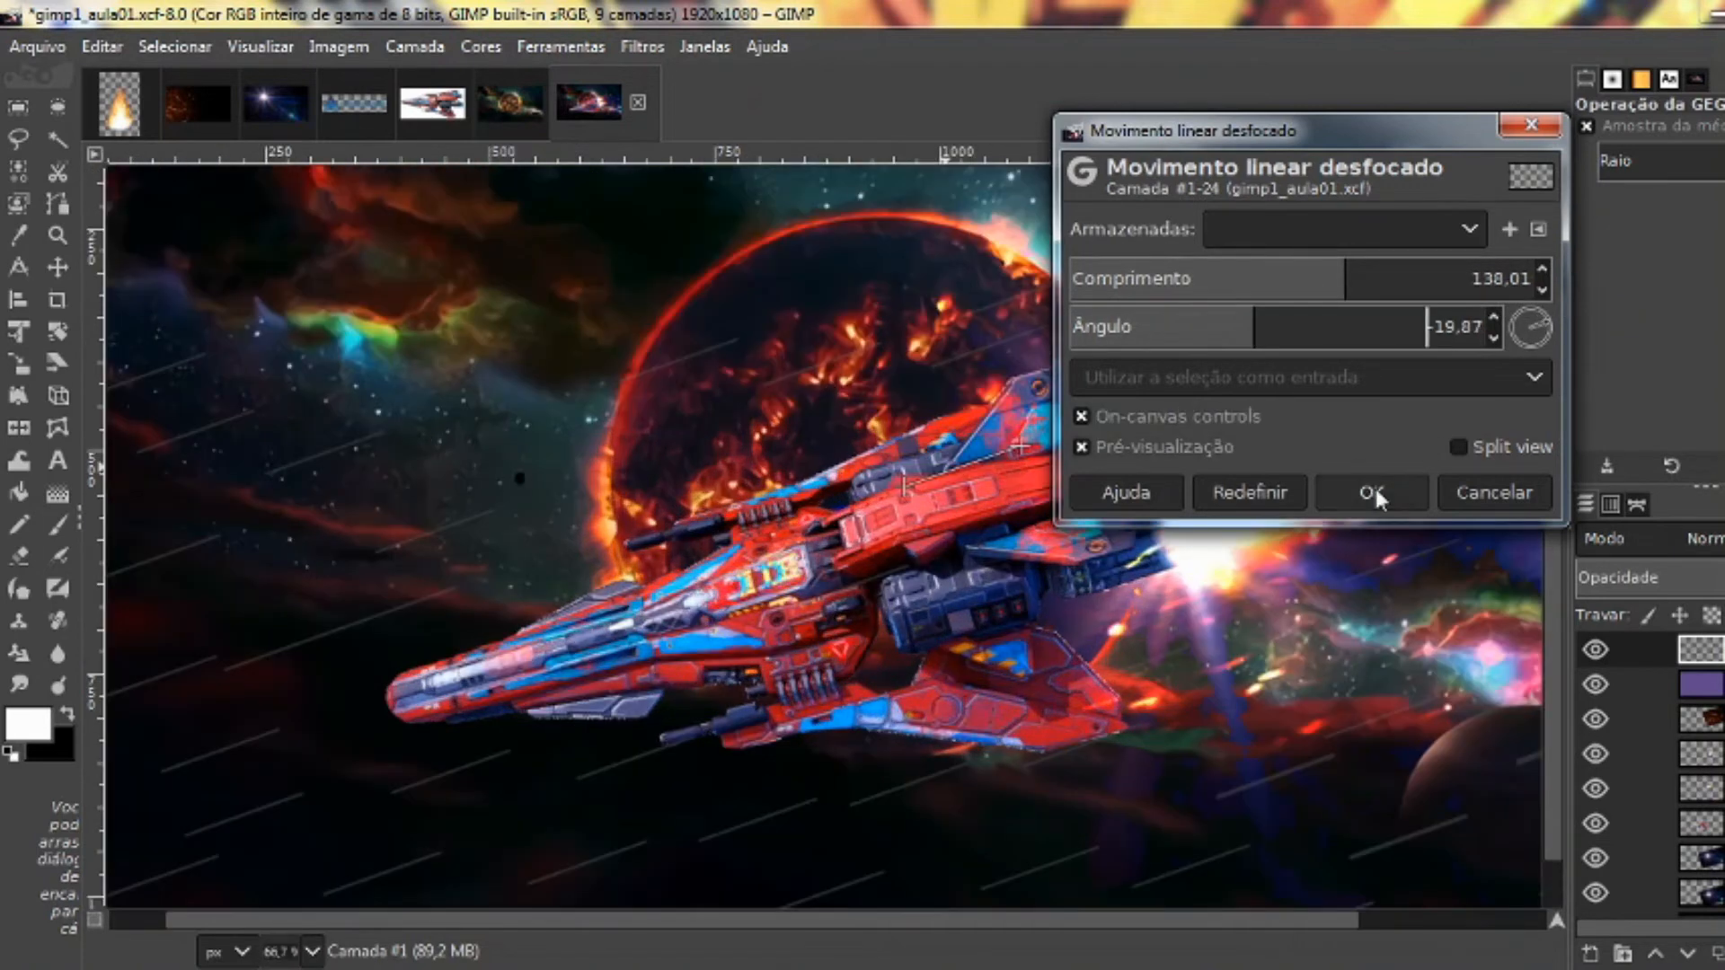
{"action": "left_click", "coordinate": [1373, 494]}
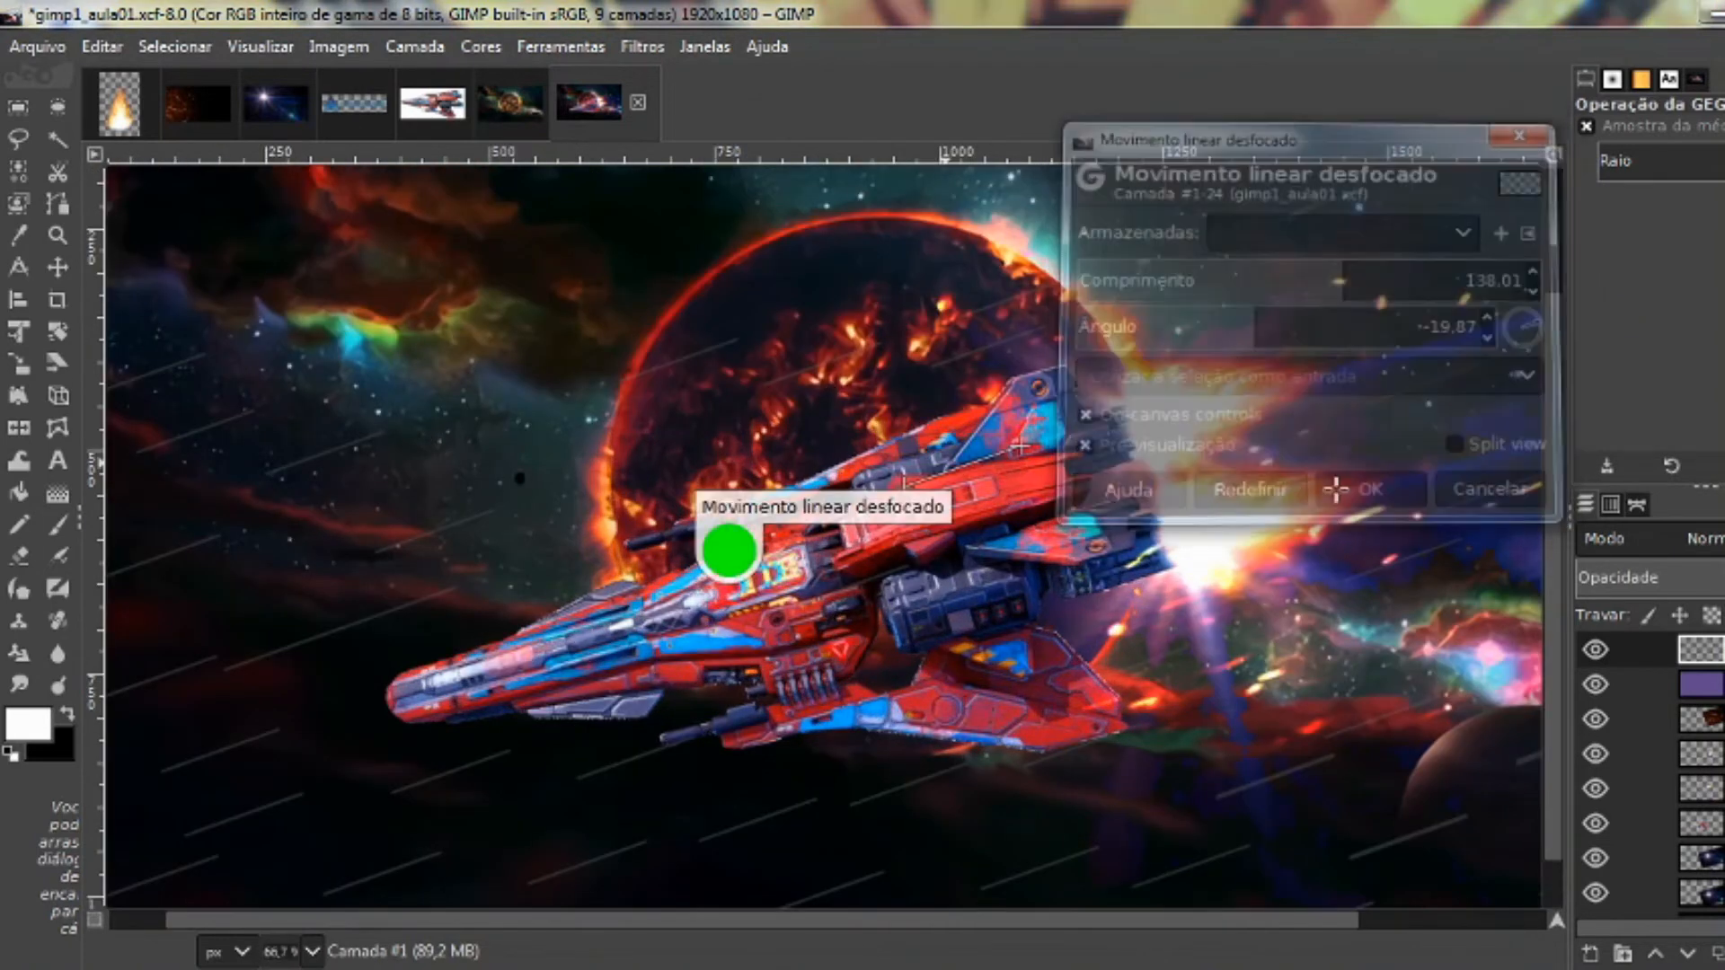
Erase the blurred star streaks just ahead of and above the ship's nose with an enlarged Eraser brush
{"action": "scroll", "coordinate": [1120, 506], "scroll_direction": "down", "scroll_amount": 1}
{"action": "left_click_drag", "start_coordinate": [1176, 463], "coordinate": [1052, 510]}
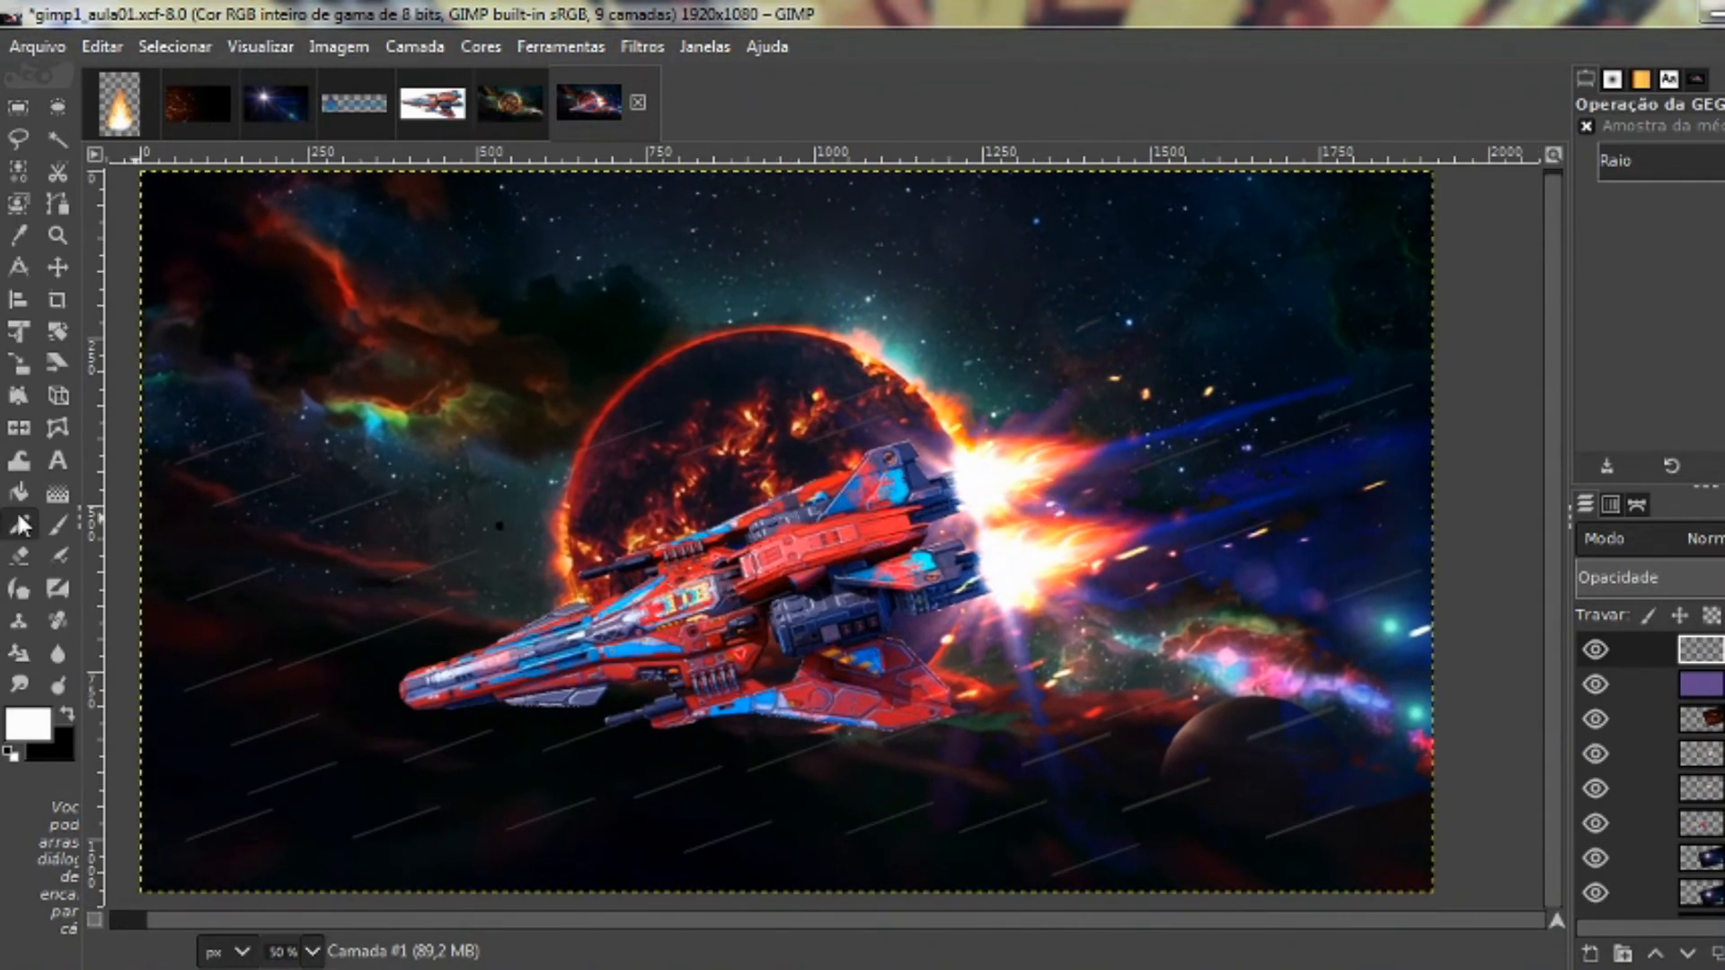
{"action": "left_click", "coordinate": [21, 558]}
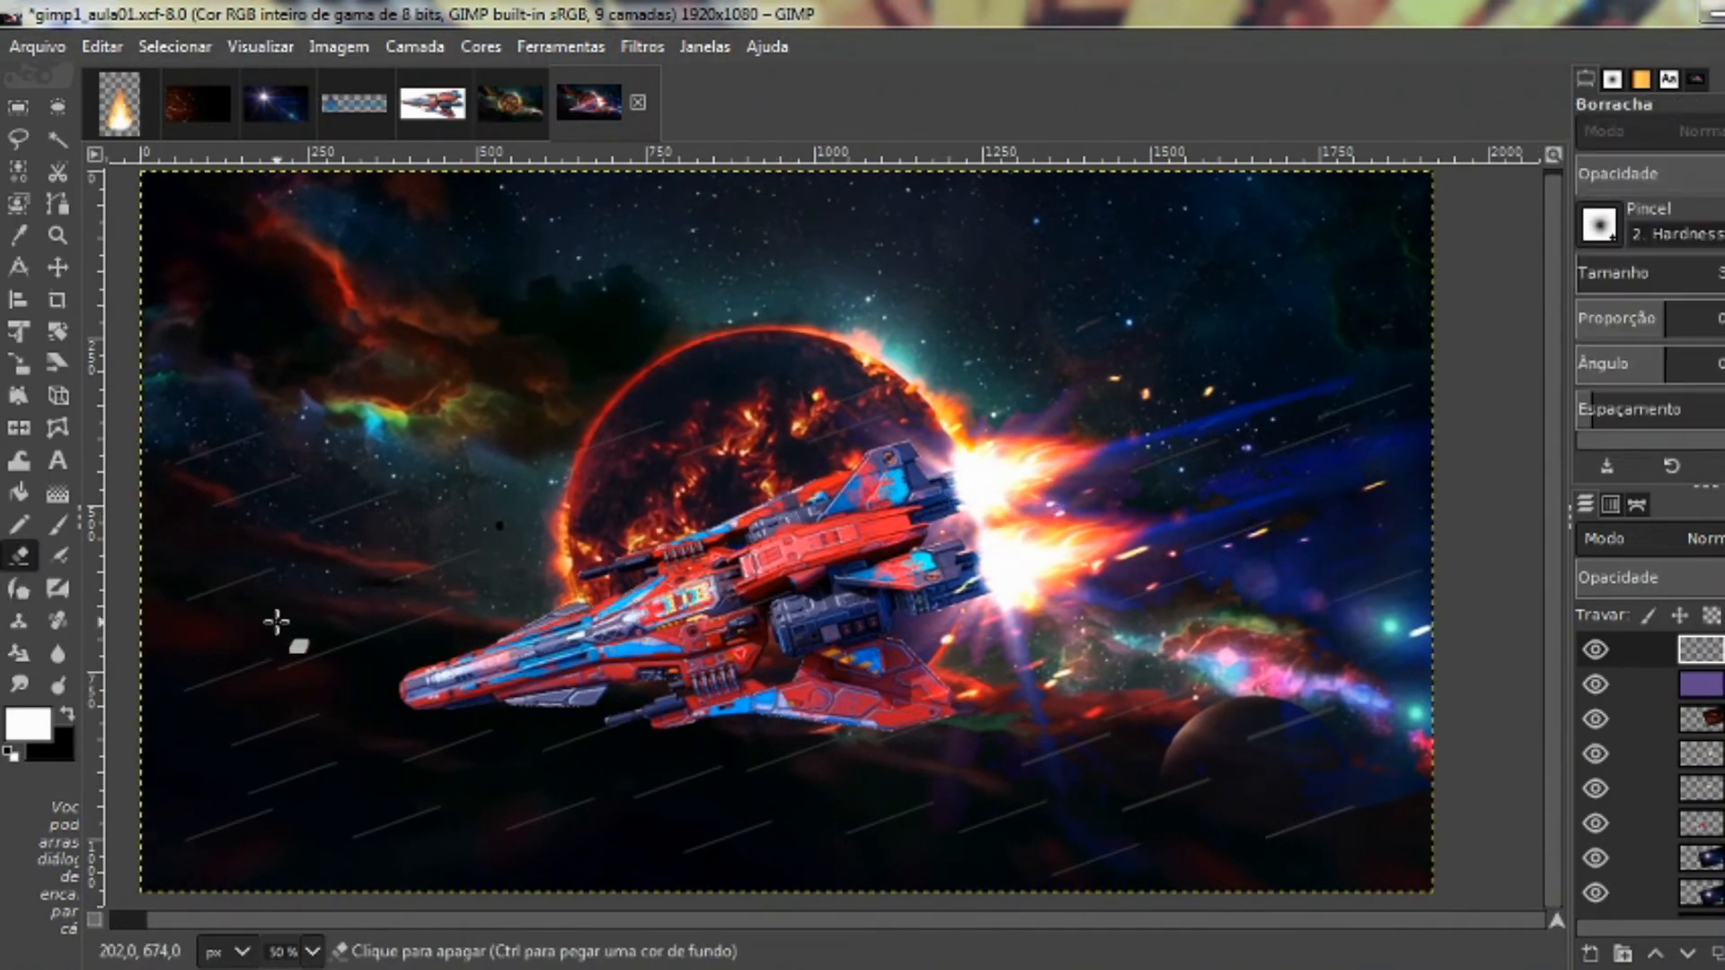
{"action": "left_click_drag", "start_coordinate": [1589, 275], "coordinate": [1718, 273]}
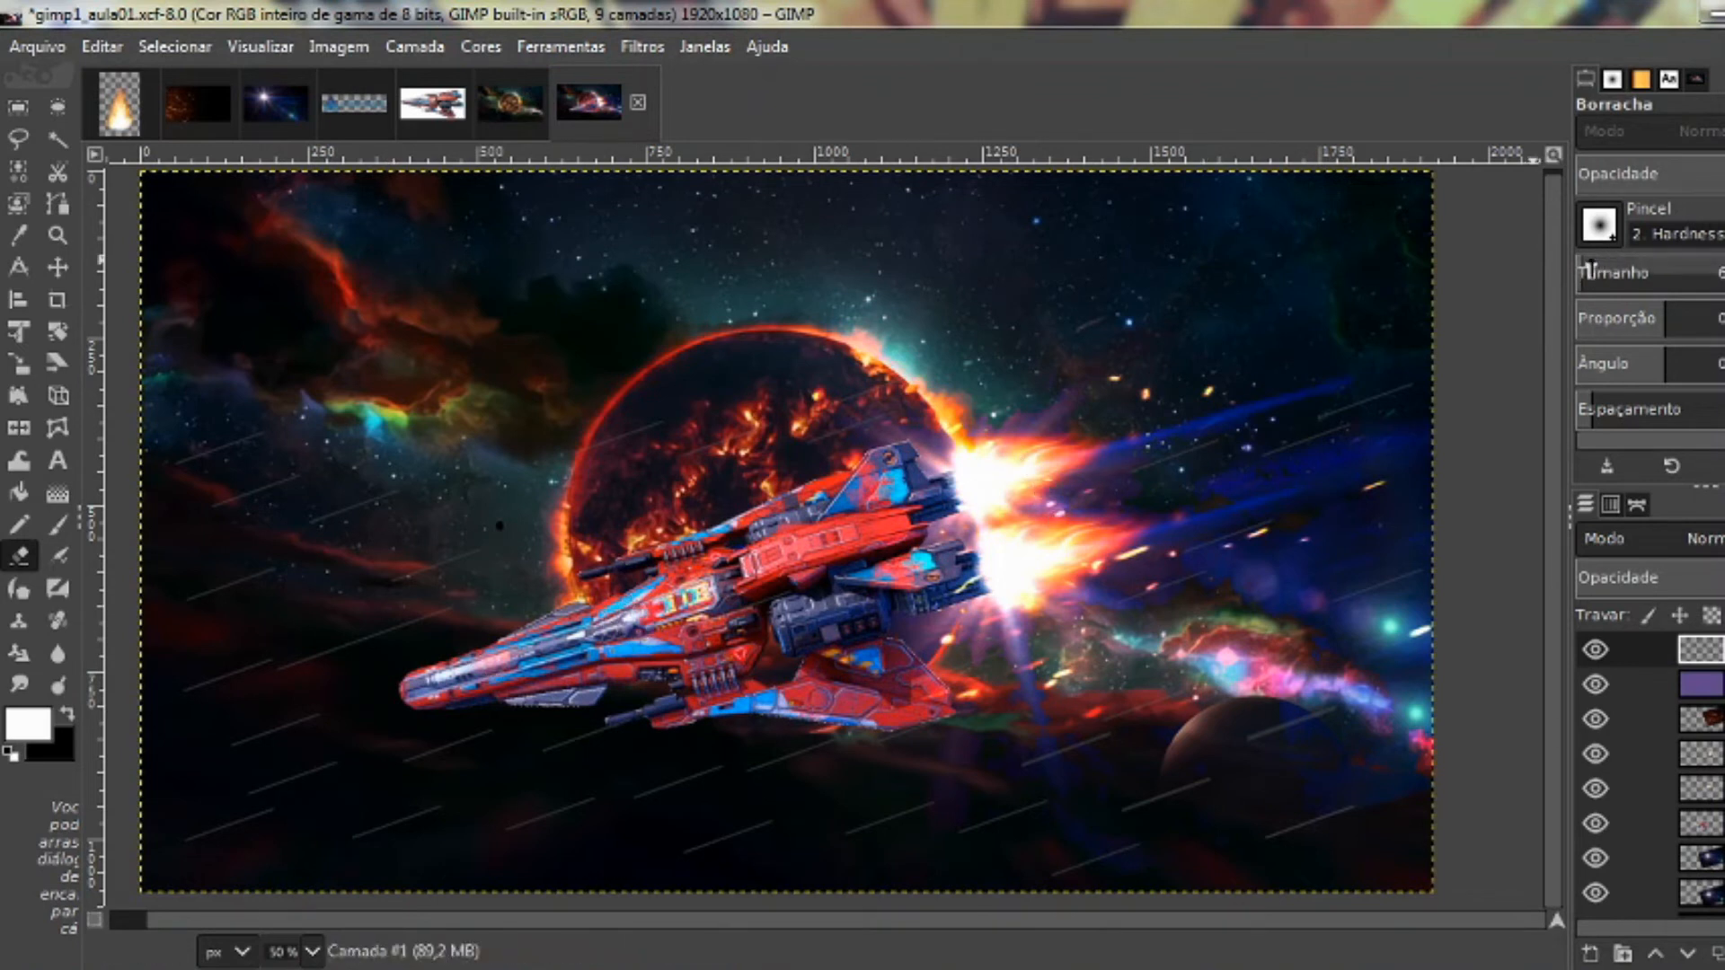
{"action": "left_click", "coordinate": [1706, 269]}
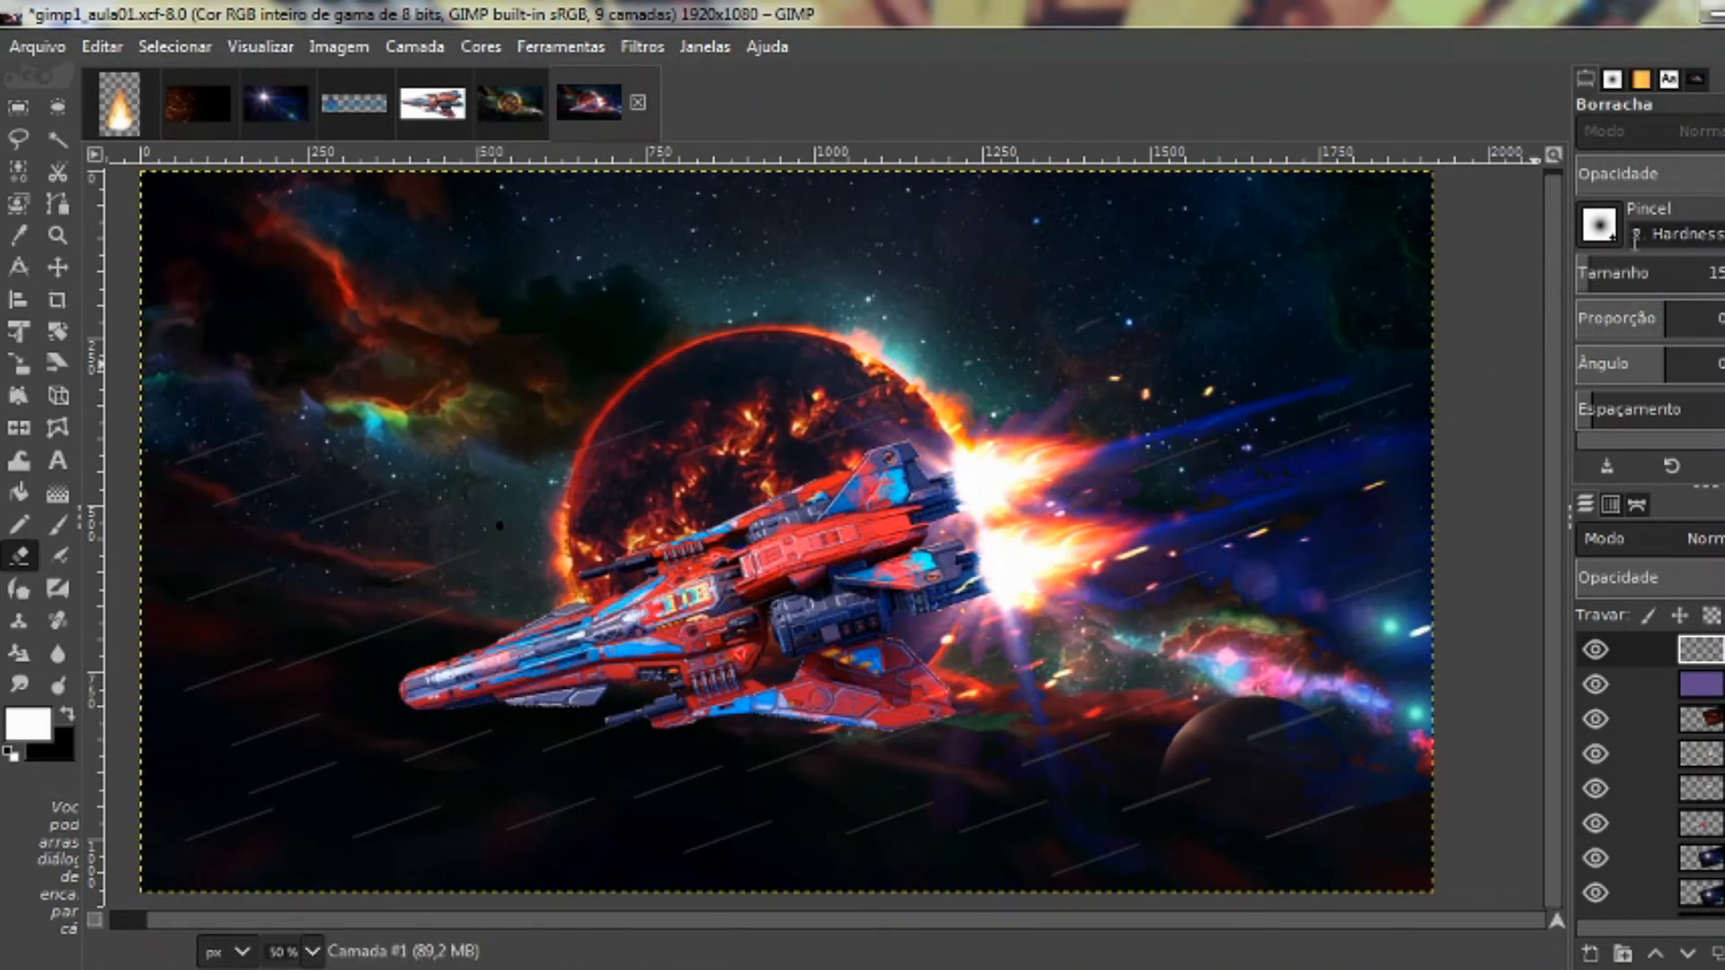
{"action": "left_click", "coordinate": [1604, 271]}
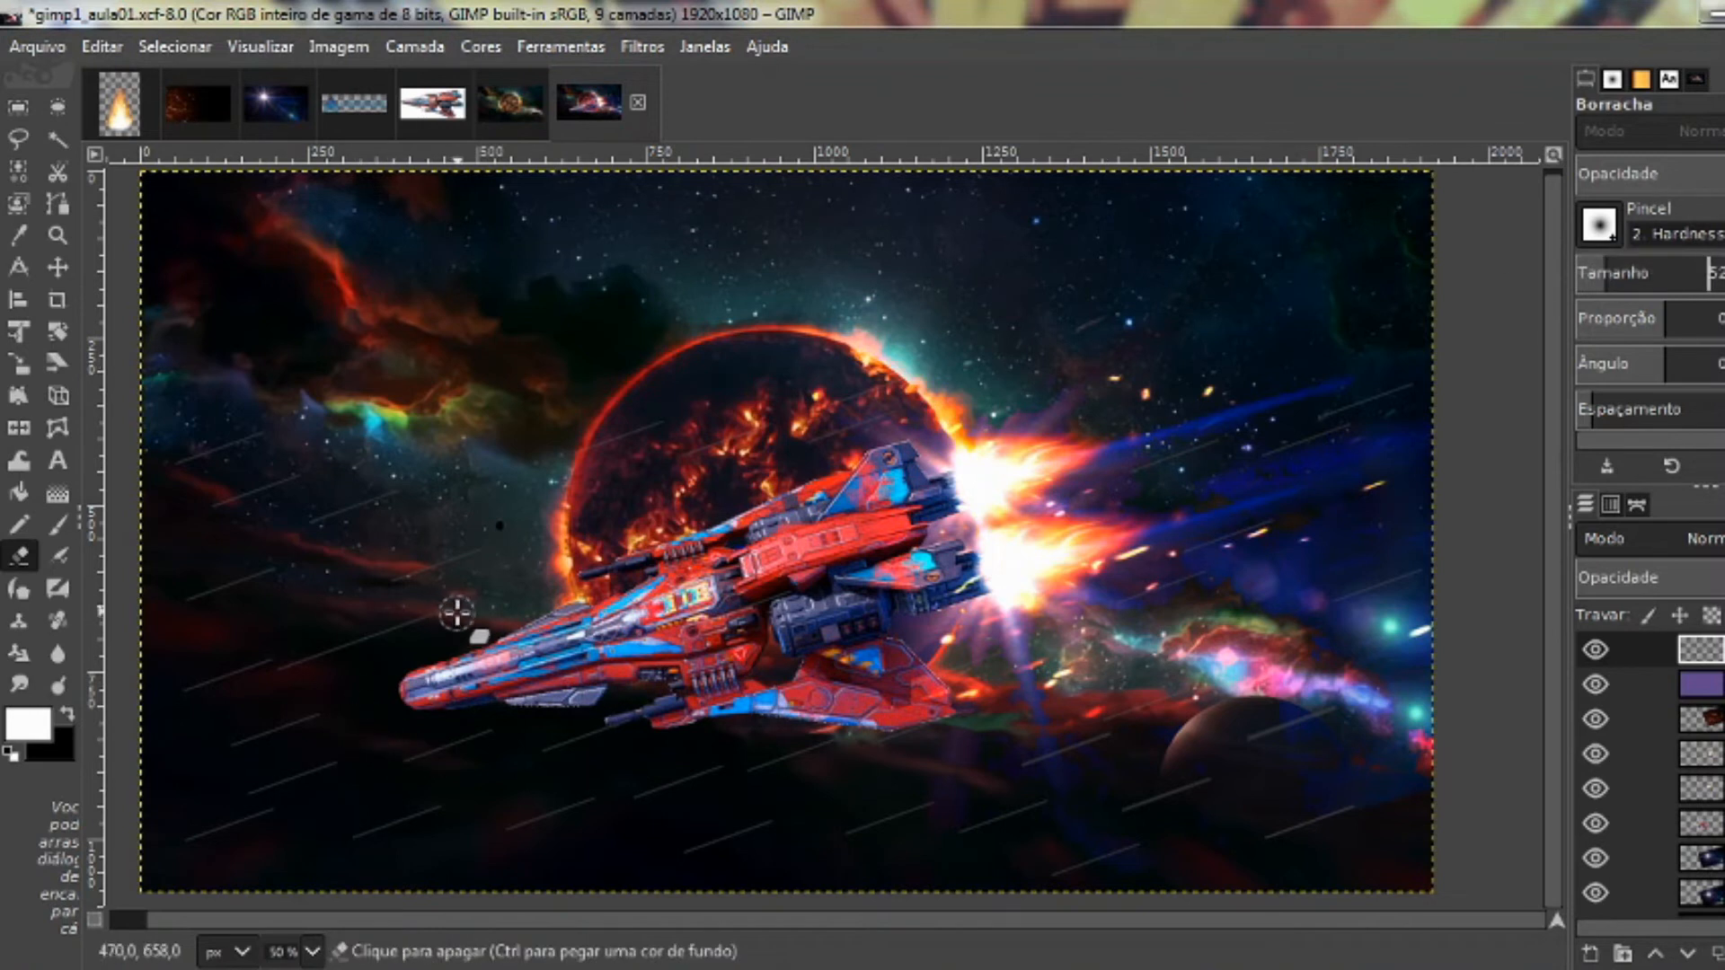
{"action": "left_click_drag", "start_coordinate": [457, 608], "coordinate": [286, 670]}
{"action": "left_click_drag", "start_coordinate": [300, 567], "coordinate": [139, 621]}
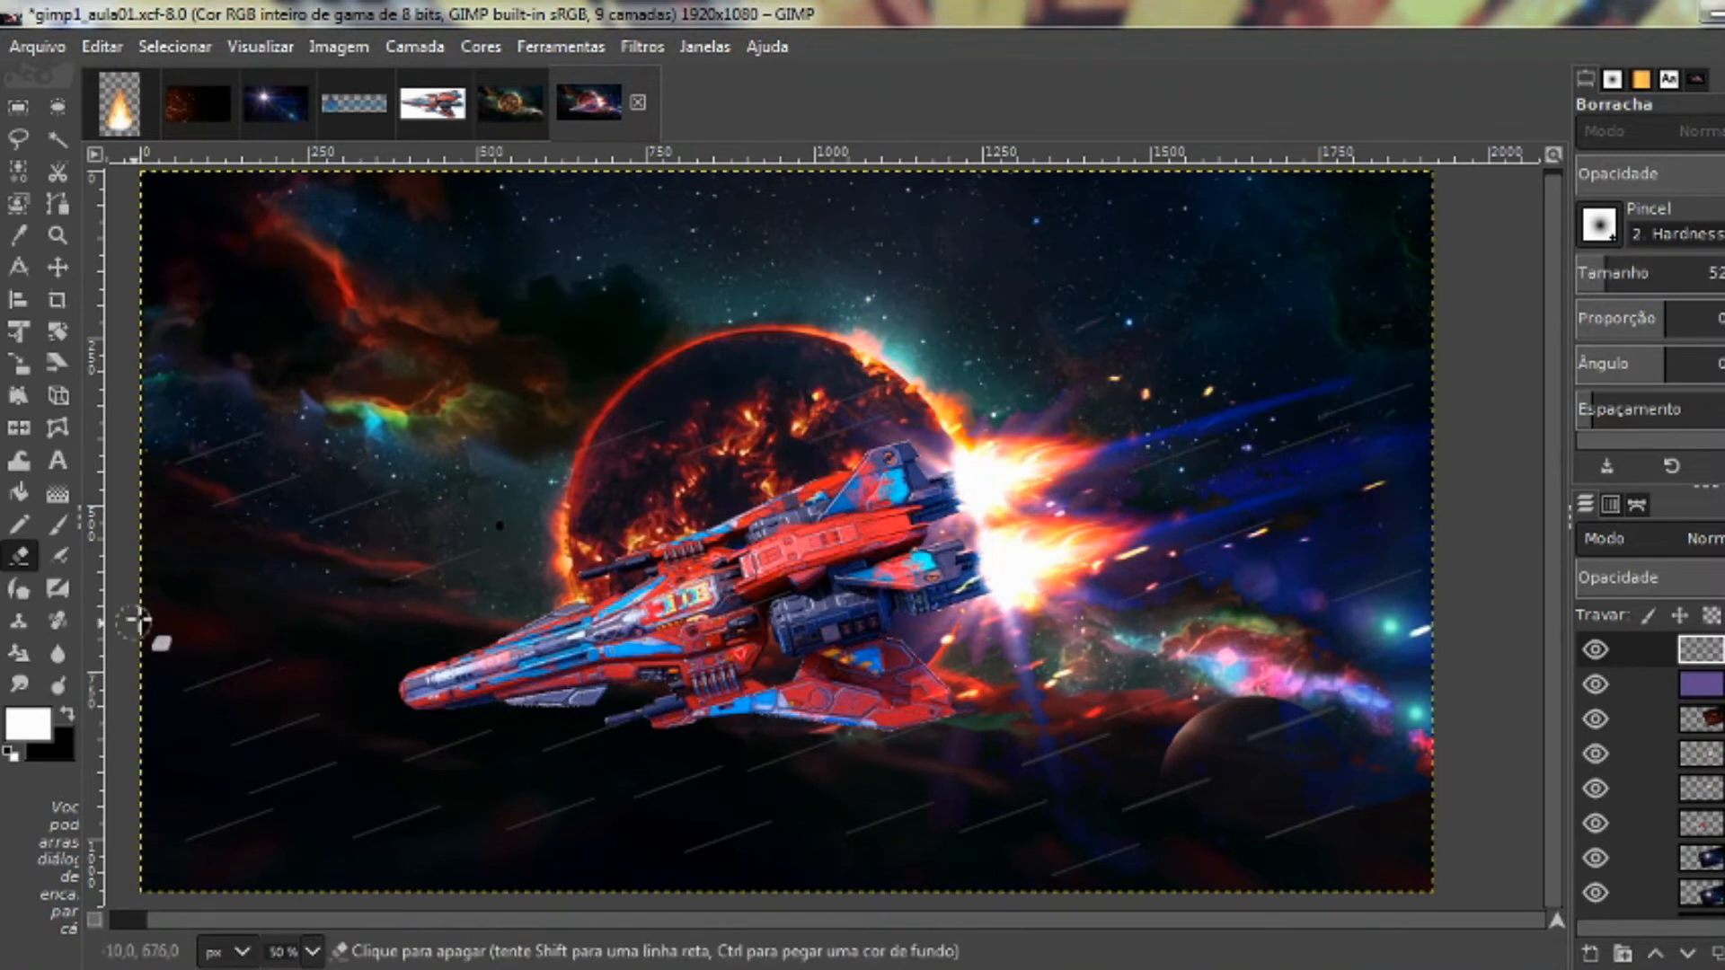
{"action": "left_click_drag", "start_coordinate": [310, 475], "coordinate": [185, 526]}
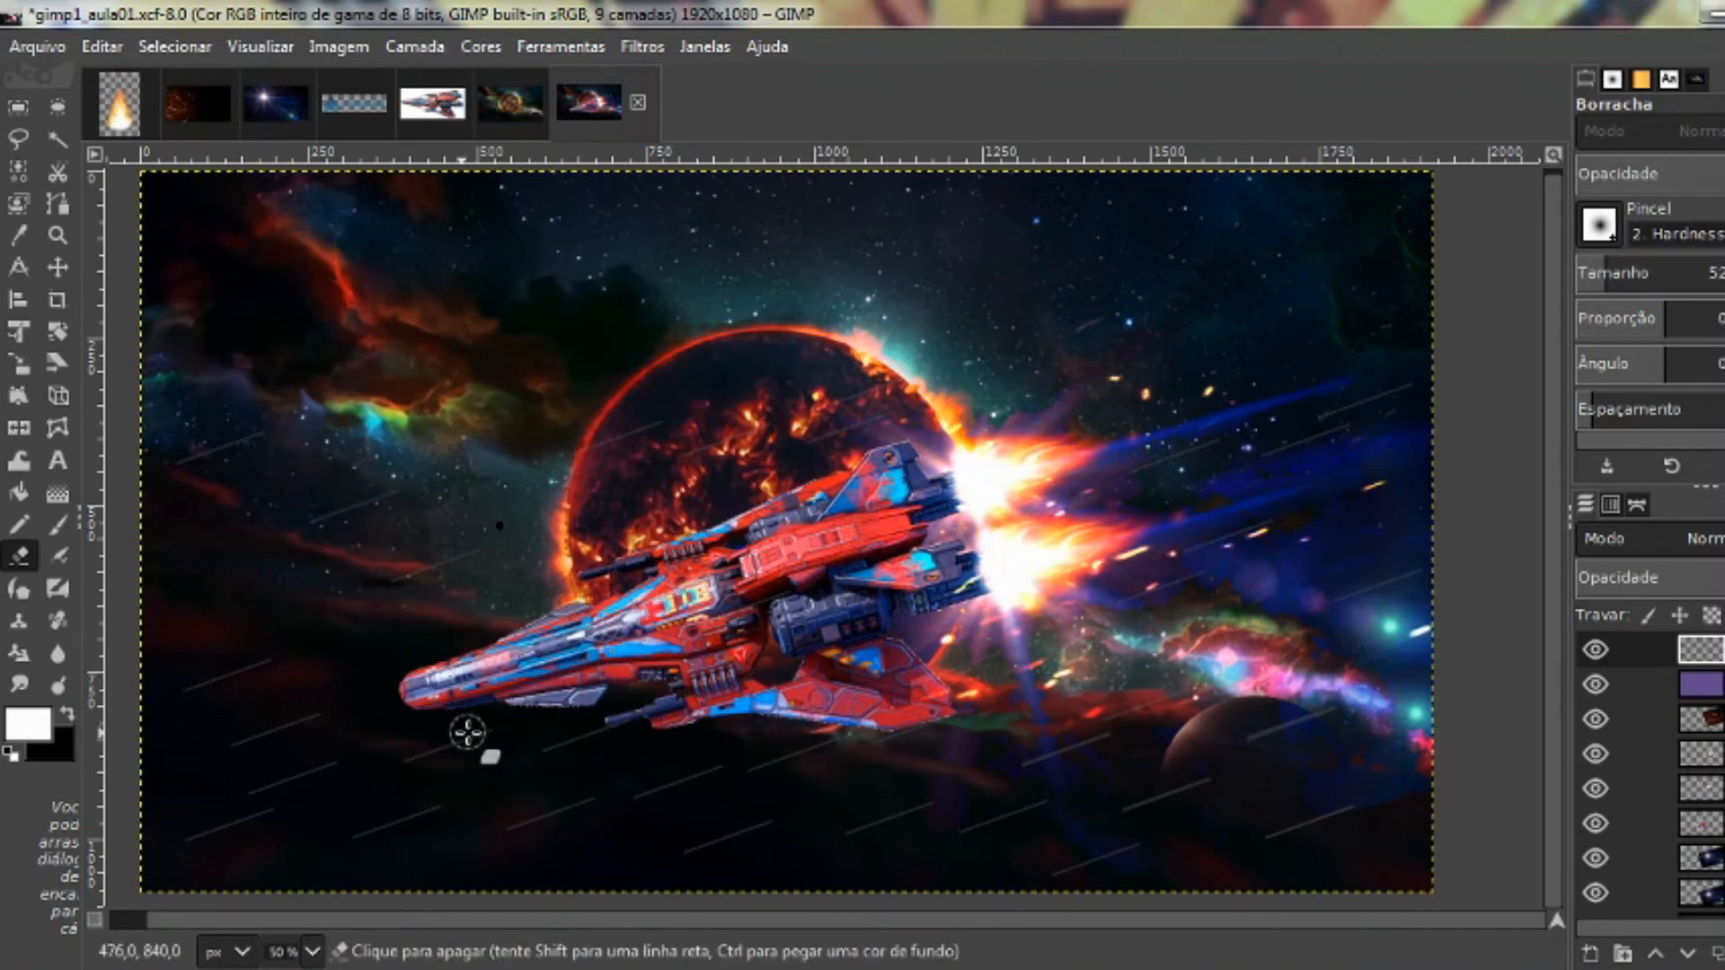
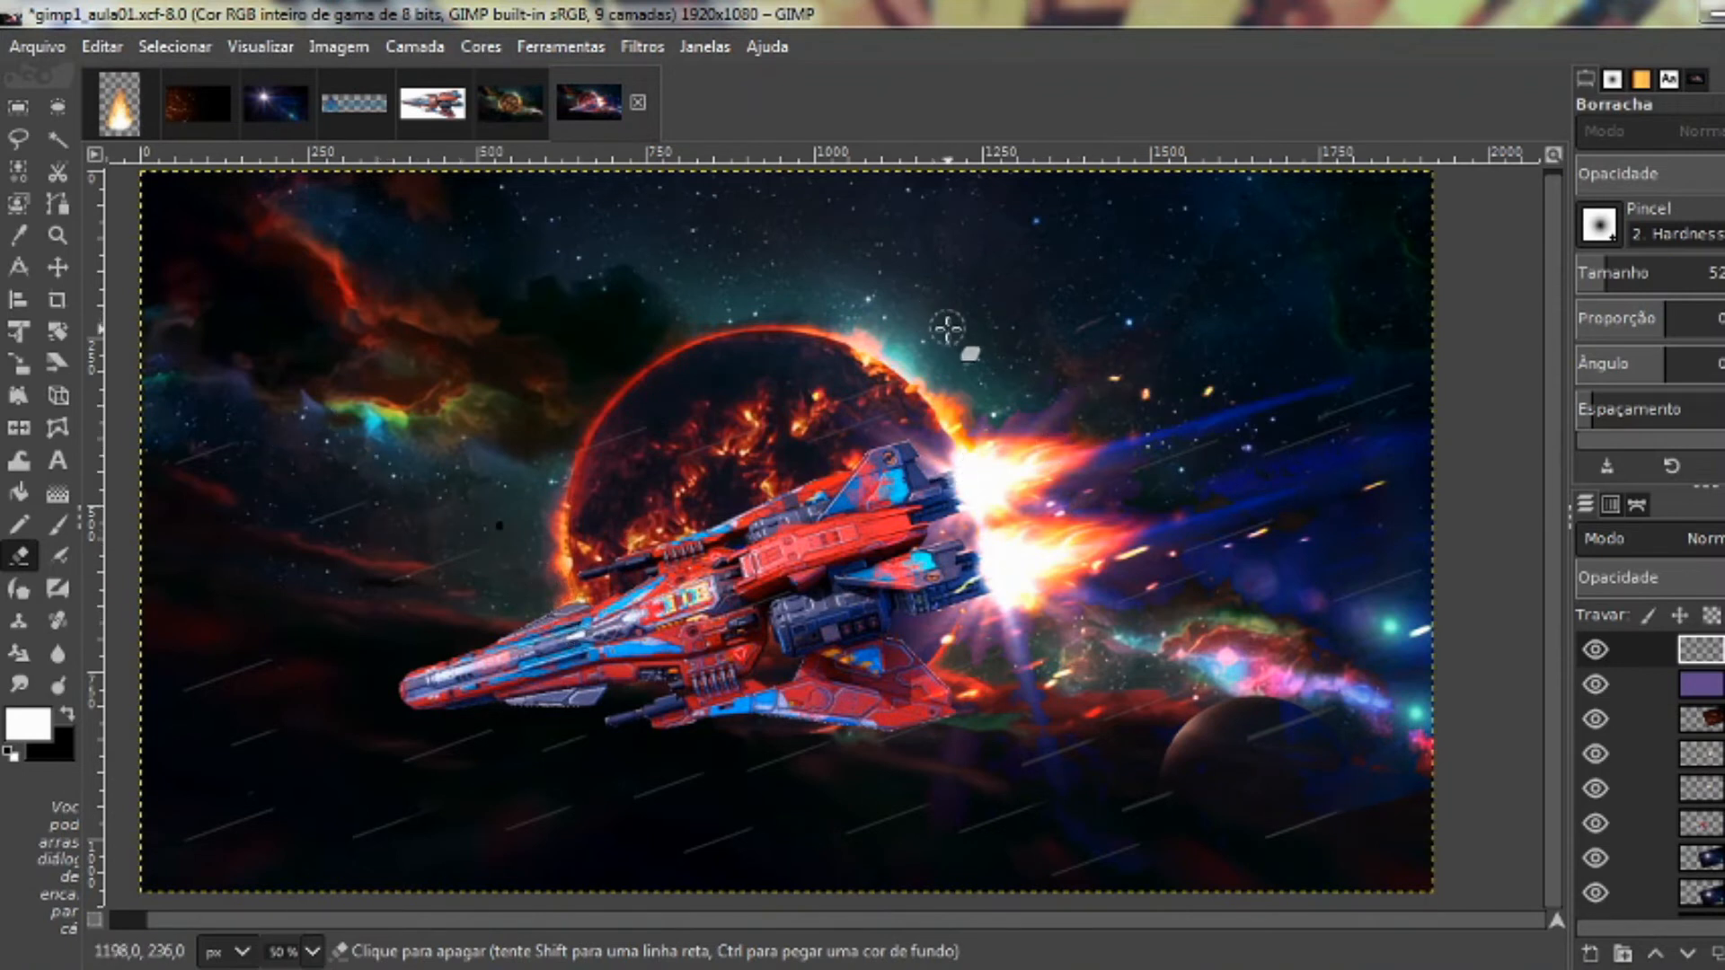
Select and copy the whole SPACESHIP logo in the logo_generic image
{"action": "left_click", "coordinate": [353, 106]}
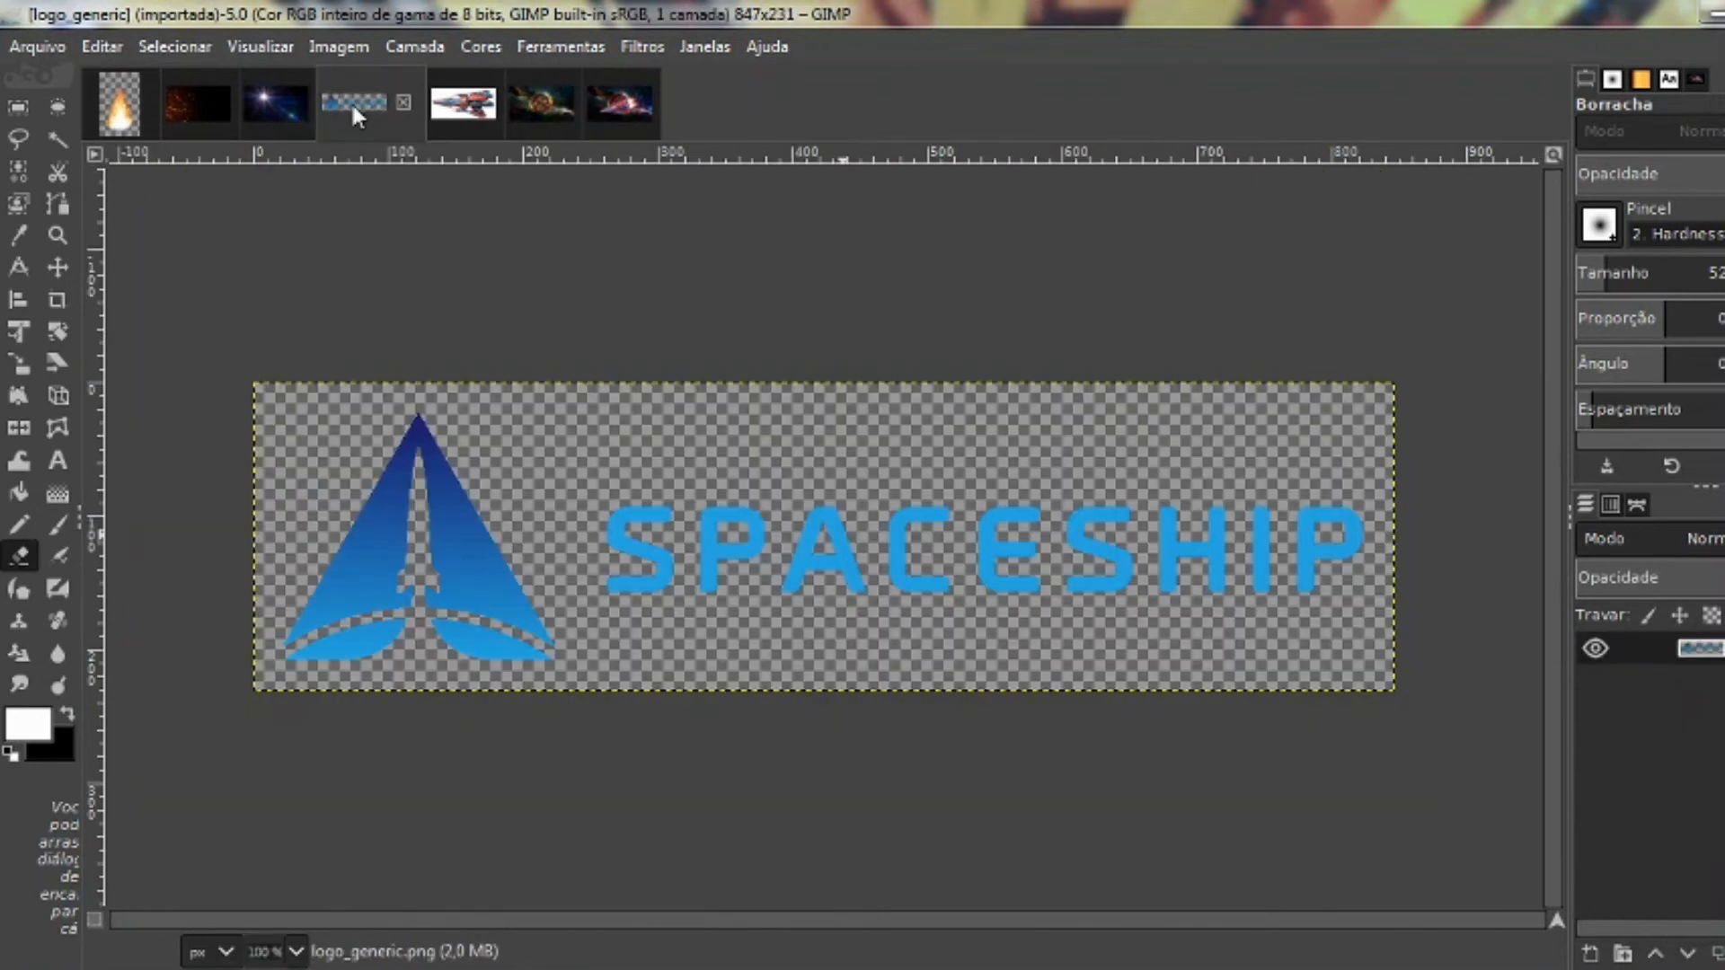
{"action": "left_click", "coordinate": [20, 108]}
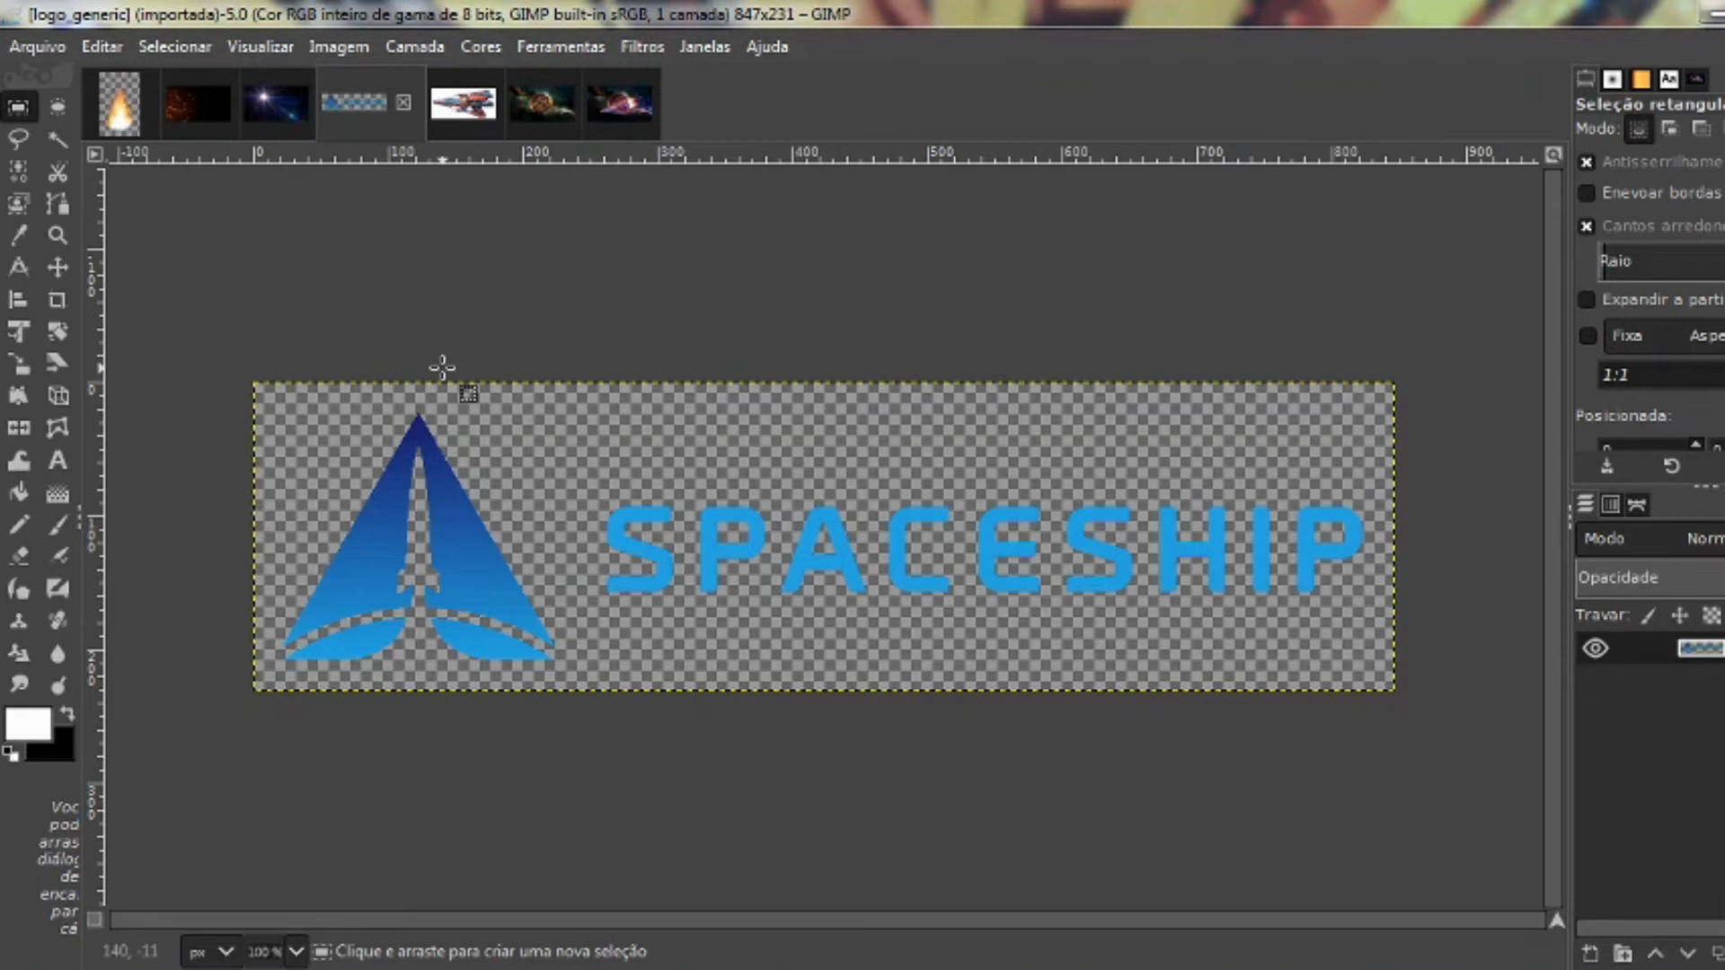
{"action": "left_click_drag", "start_coordinate": [225, 335], "coordinate": [1440, 723]}
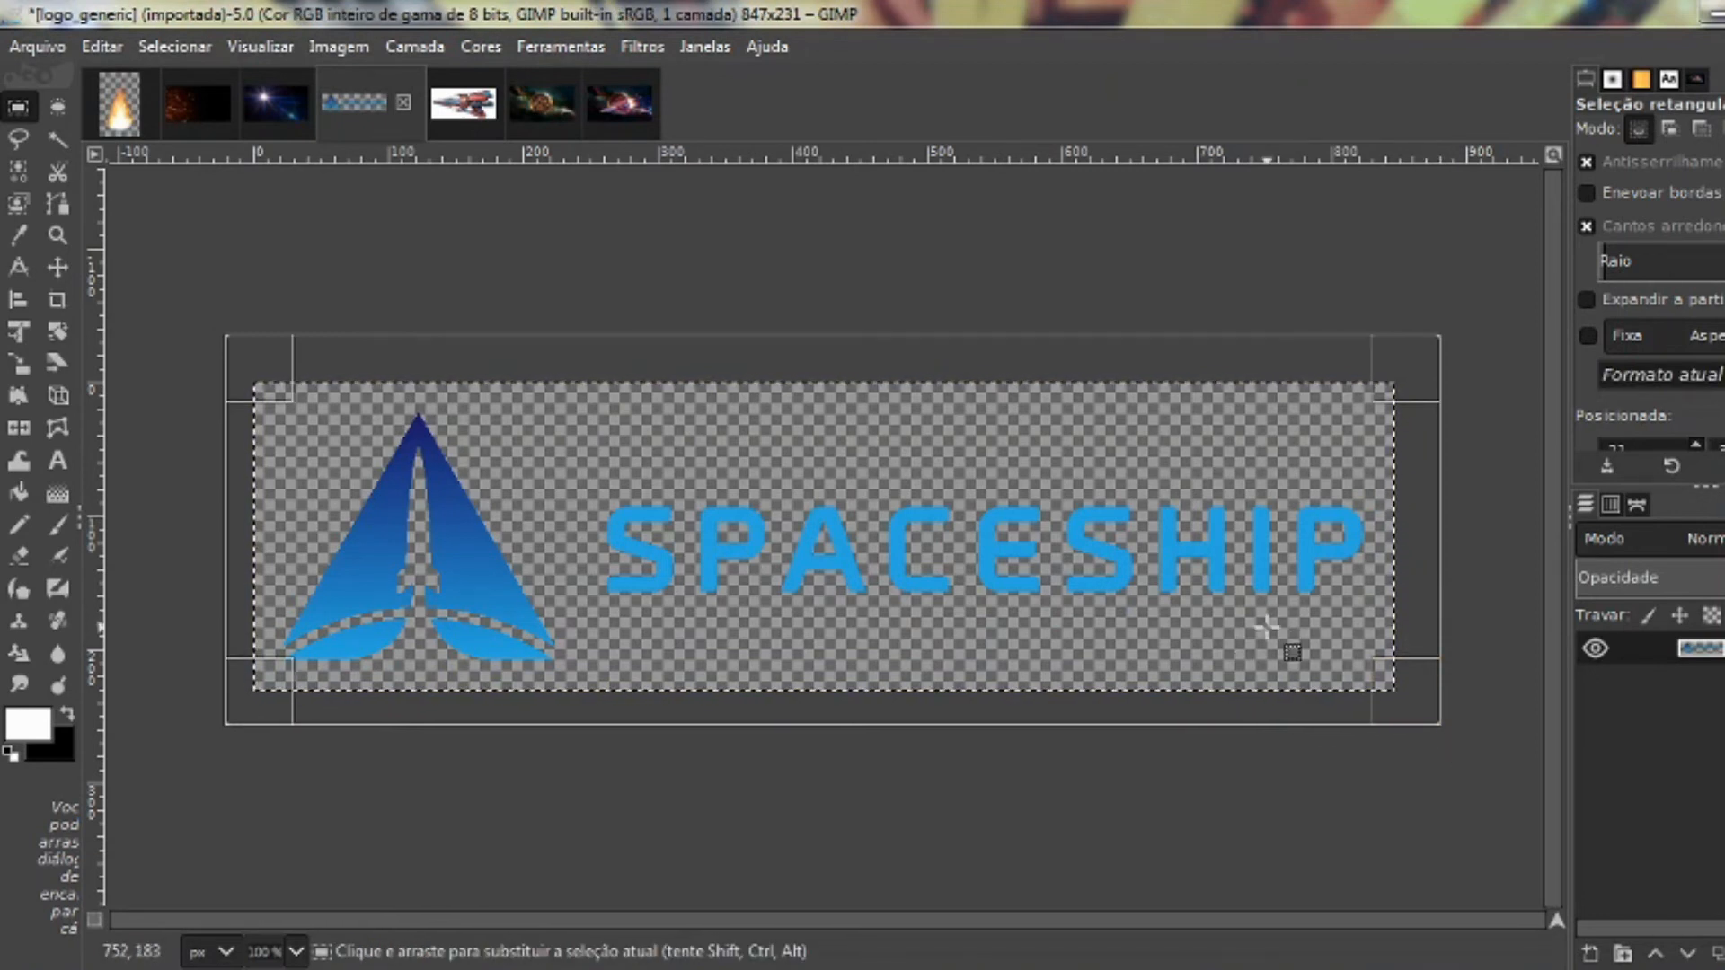
{"action": "key", "text": "ctrl"}
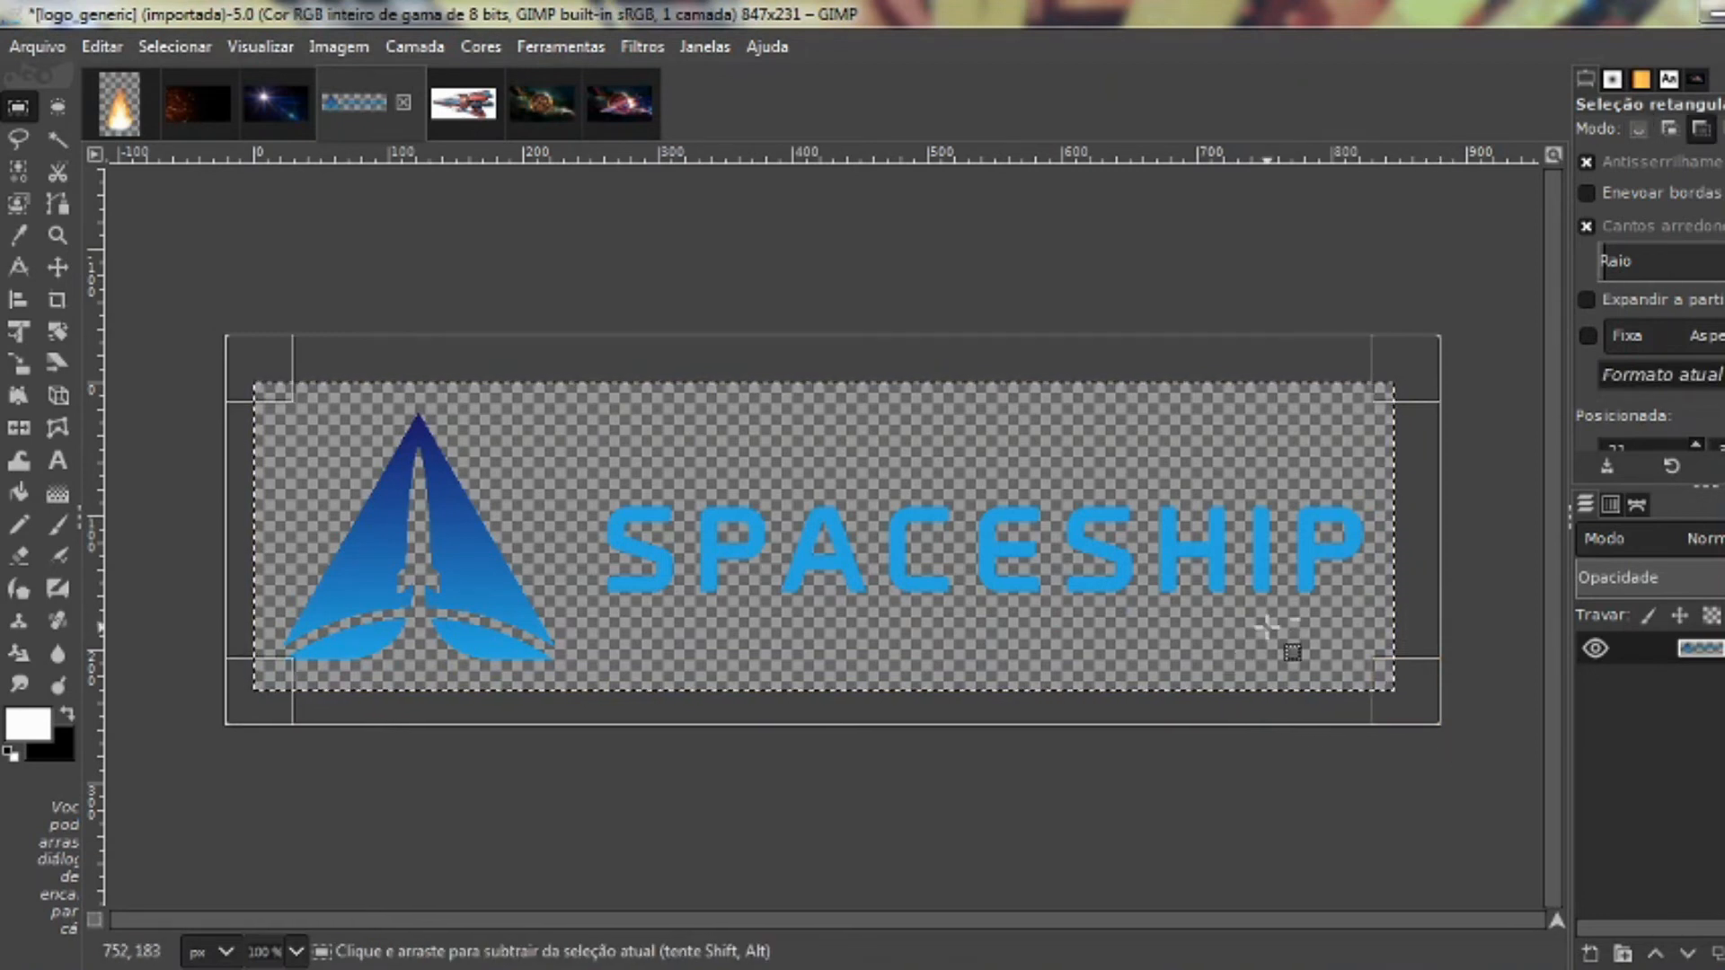
{"action": "key", "text": "ctrl+c"}
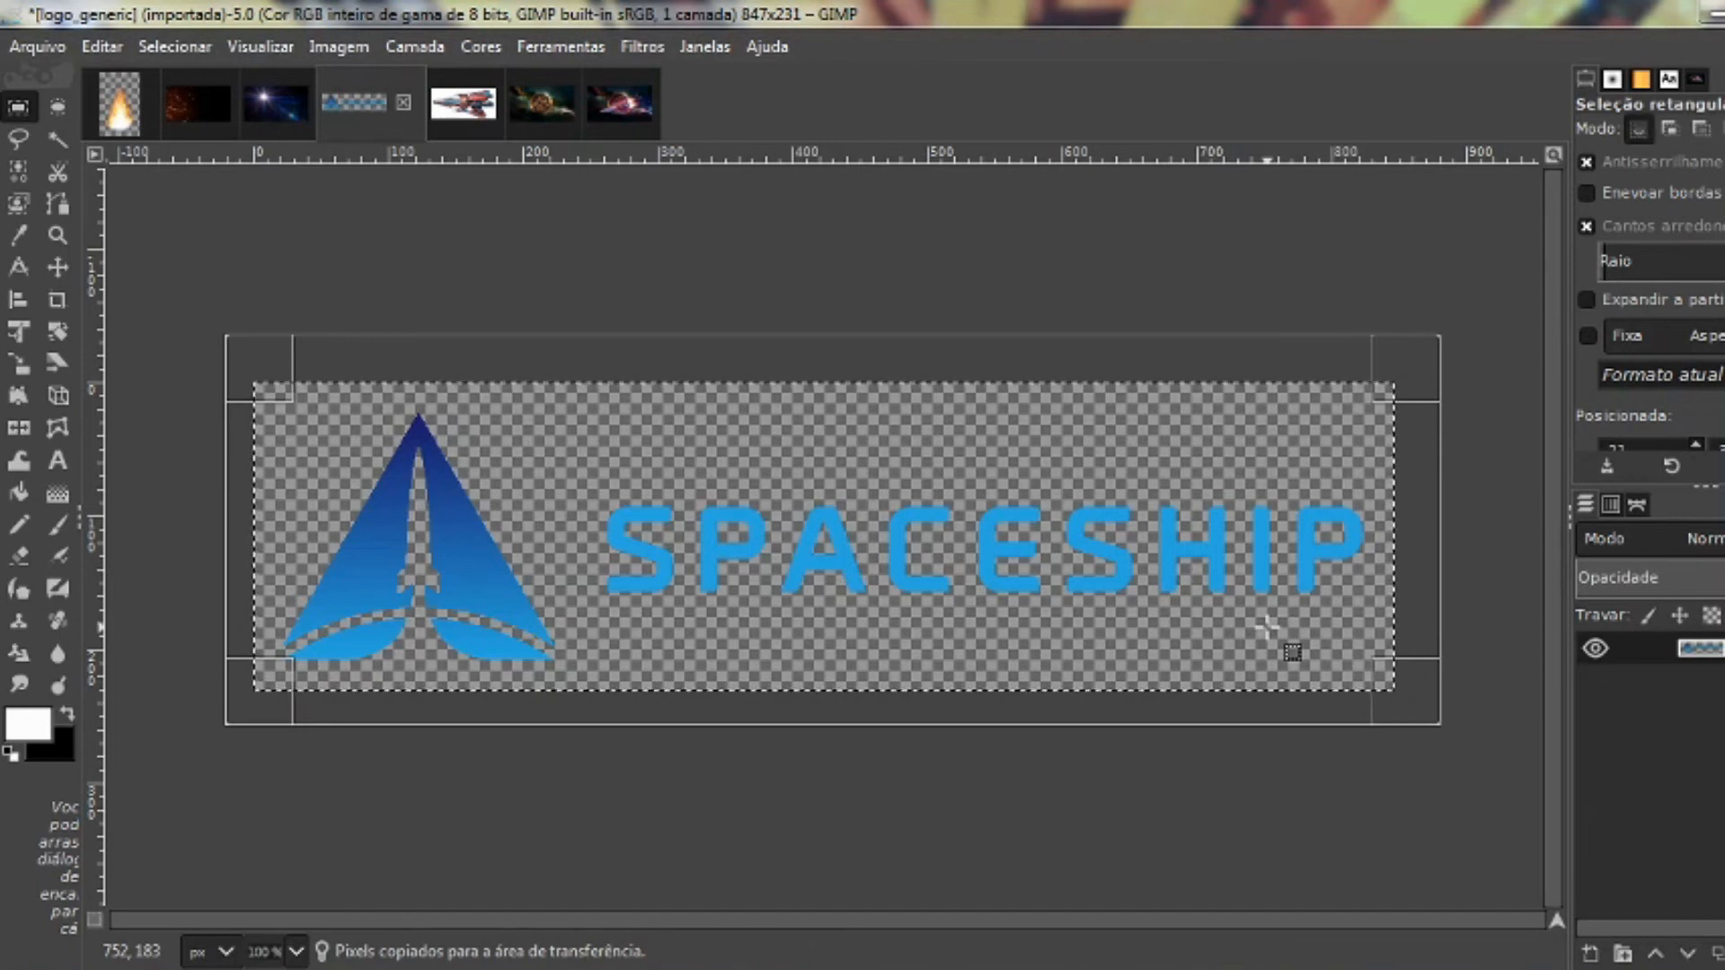
Paste the logo into the gimp1_aula01.xcf composite as a new layer and move it up above the ship
{"action": "left_click", "coordinate": [624, 105]}
{"action": "key", "text": "ctrl+v"}
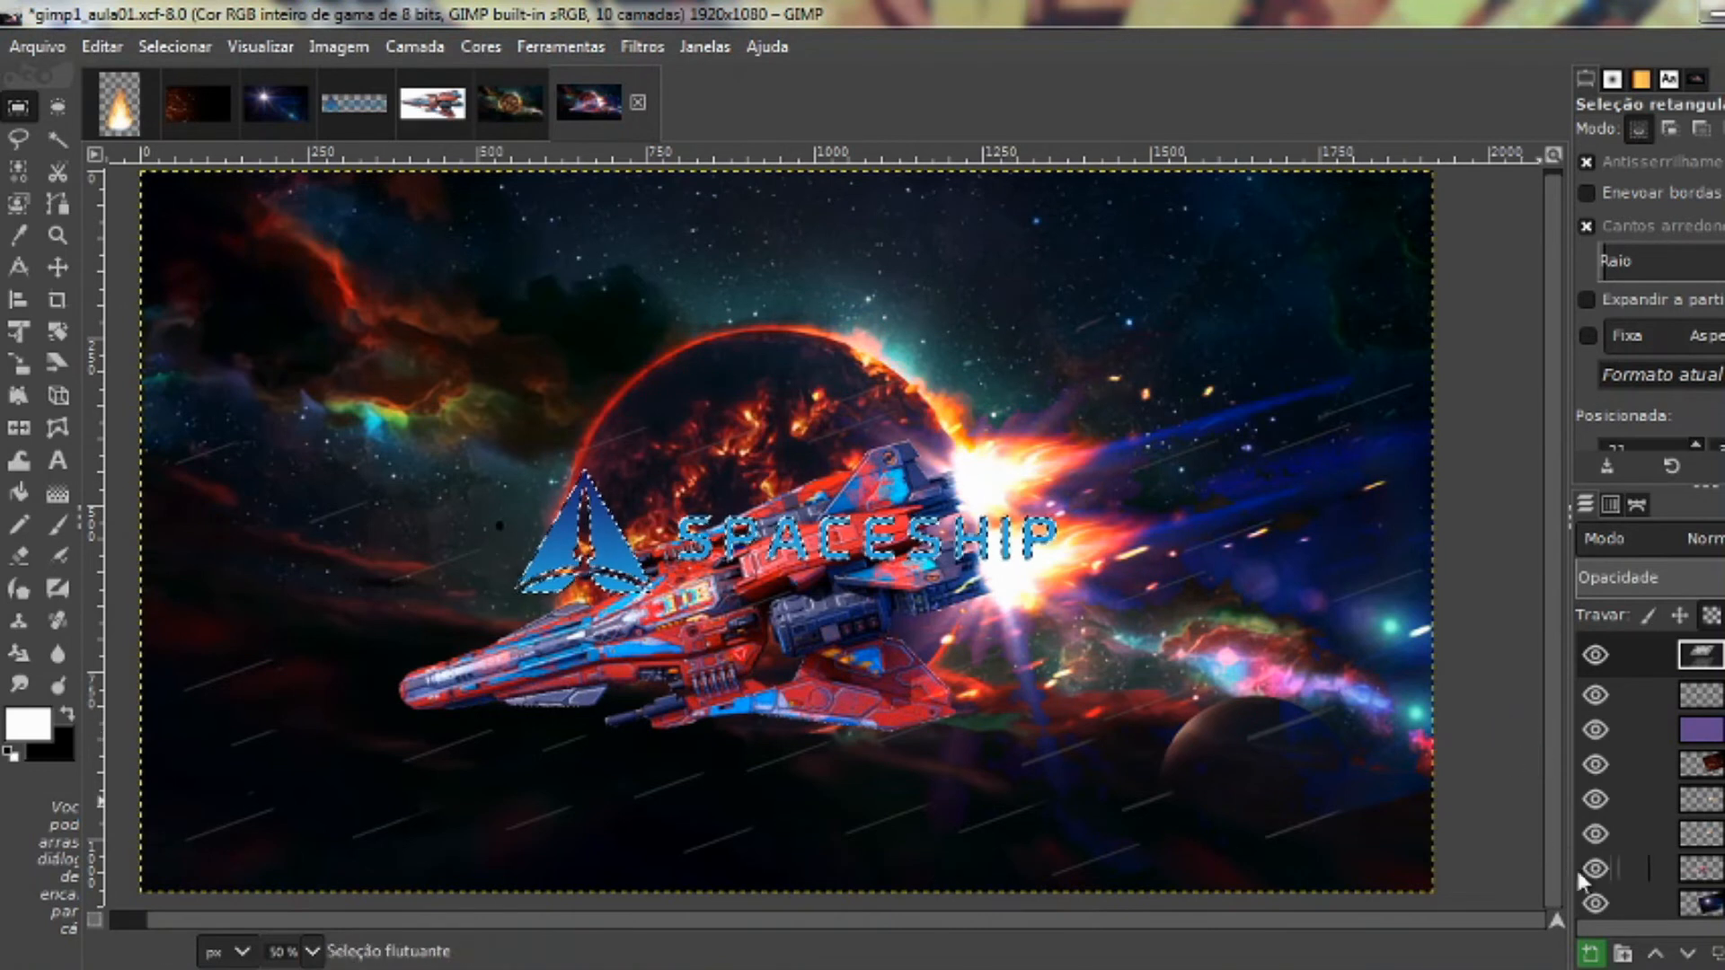
{"action": "left_click", "coordinate": [1590, 957]}
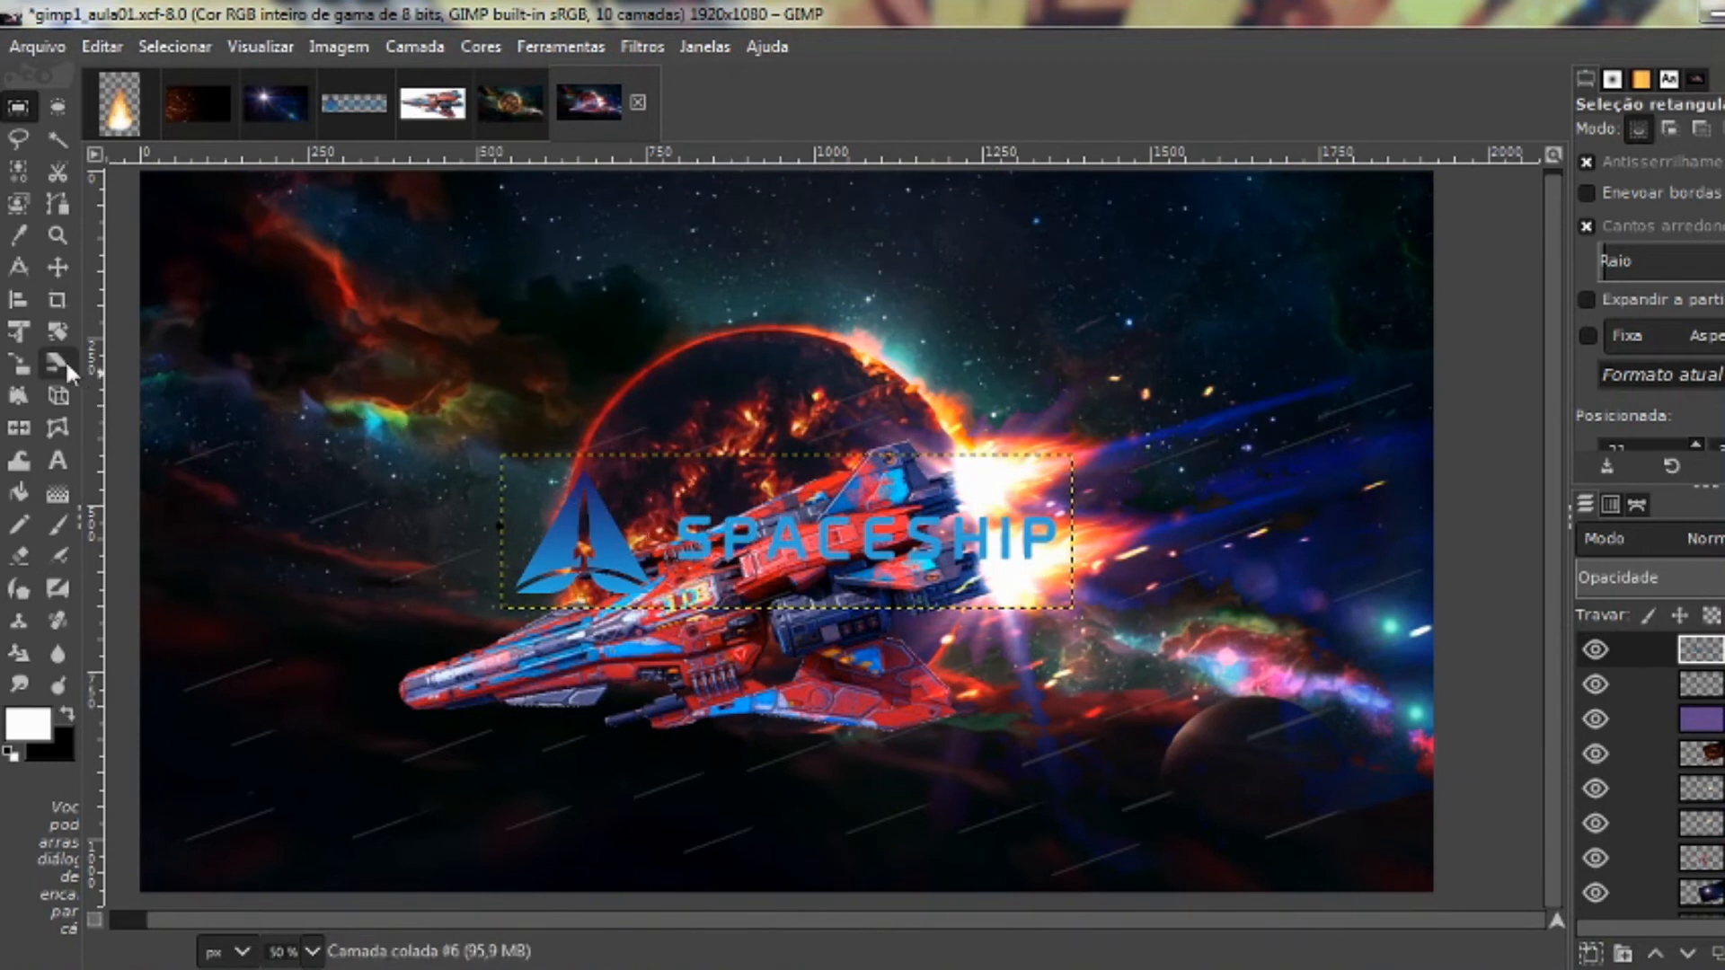
{"action": "left_click", "coordinate": [57, 268]}
{"action": "left_click_drag", "start_coordinate": [622, 561], "coordinate": [615, 339]}
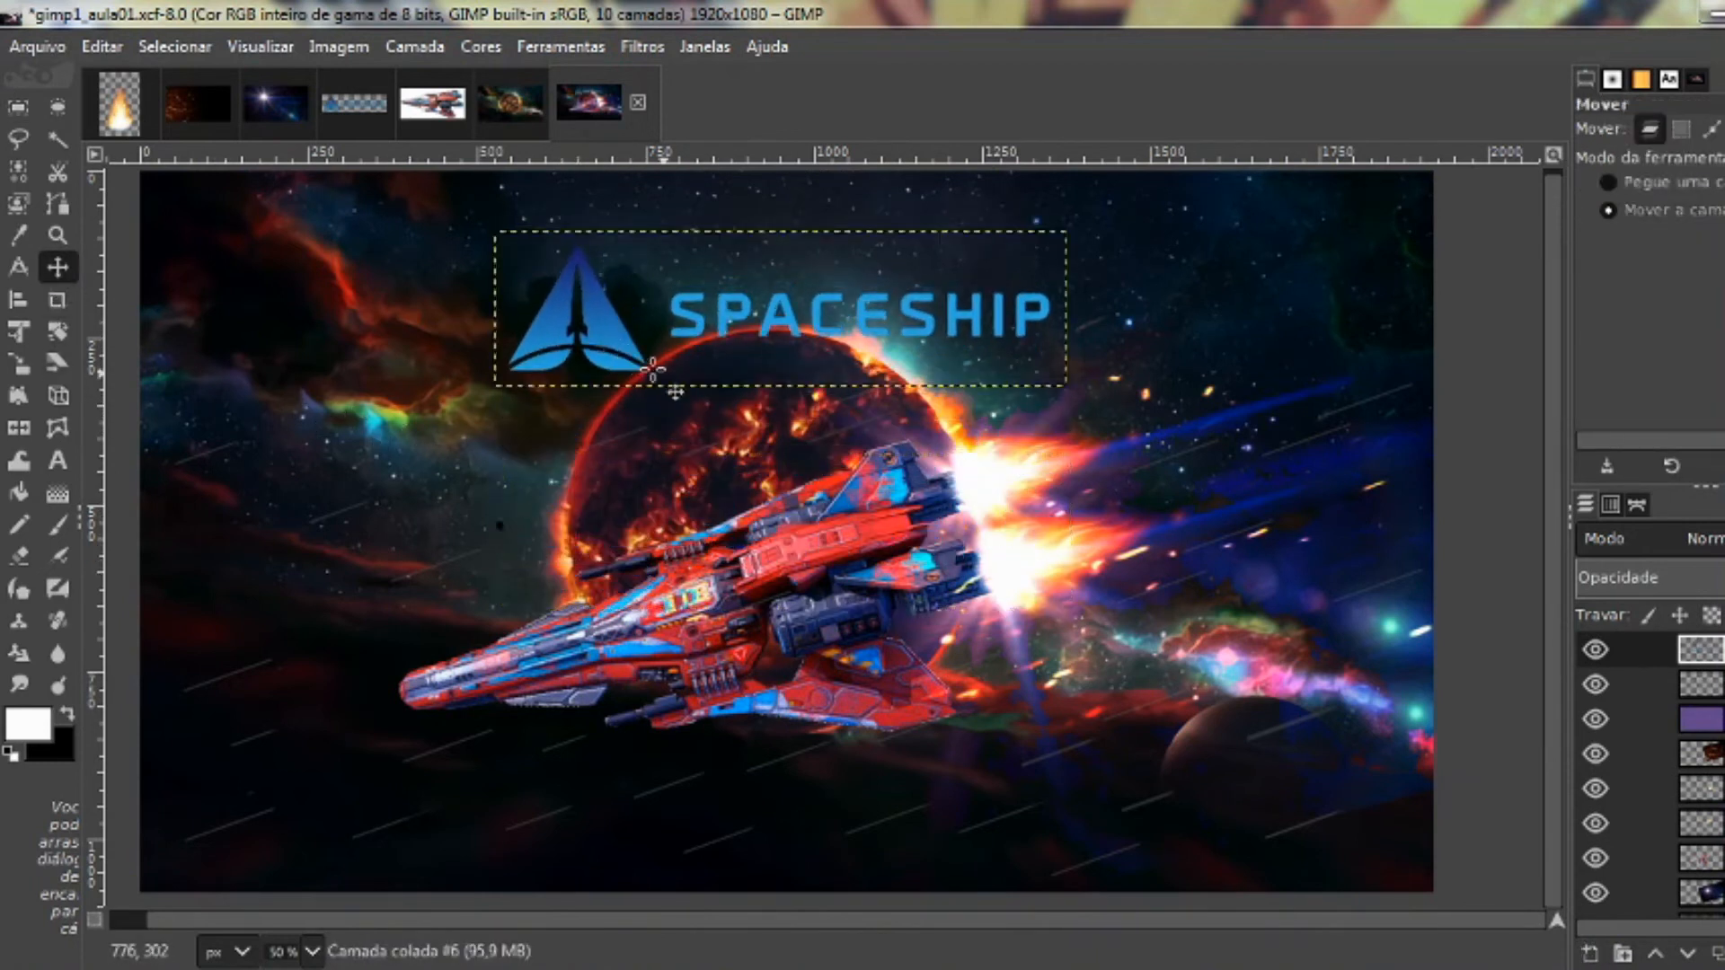
Scale the logo proportionally to about 1.45 times its size with Unified Transform and centre it near the image's upper edge
{"action": "key", "text": "shift+t"}
{"action": "left_click", "coordinate": [813, 434]}
{"action": "left_click_drag", "start_coordinate": [1075, 399], "coordinate": [1317, 555]}
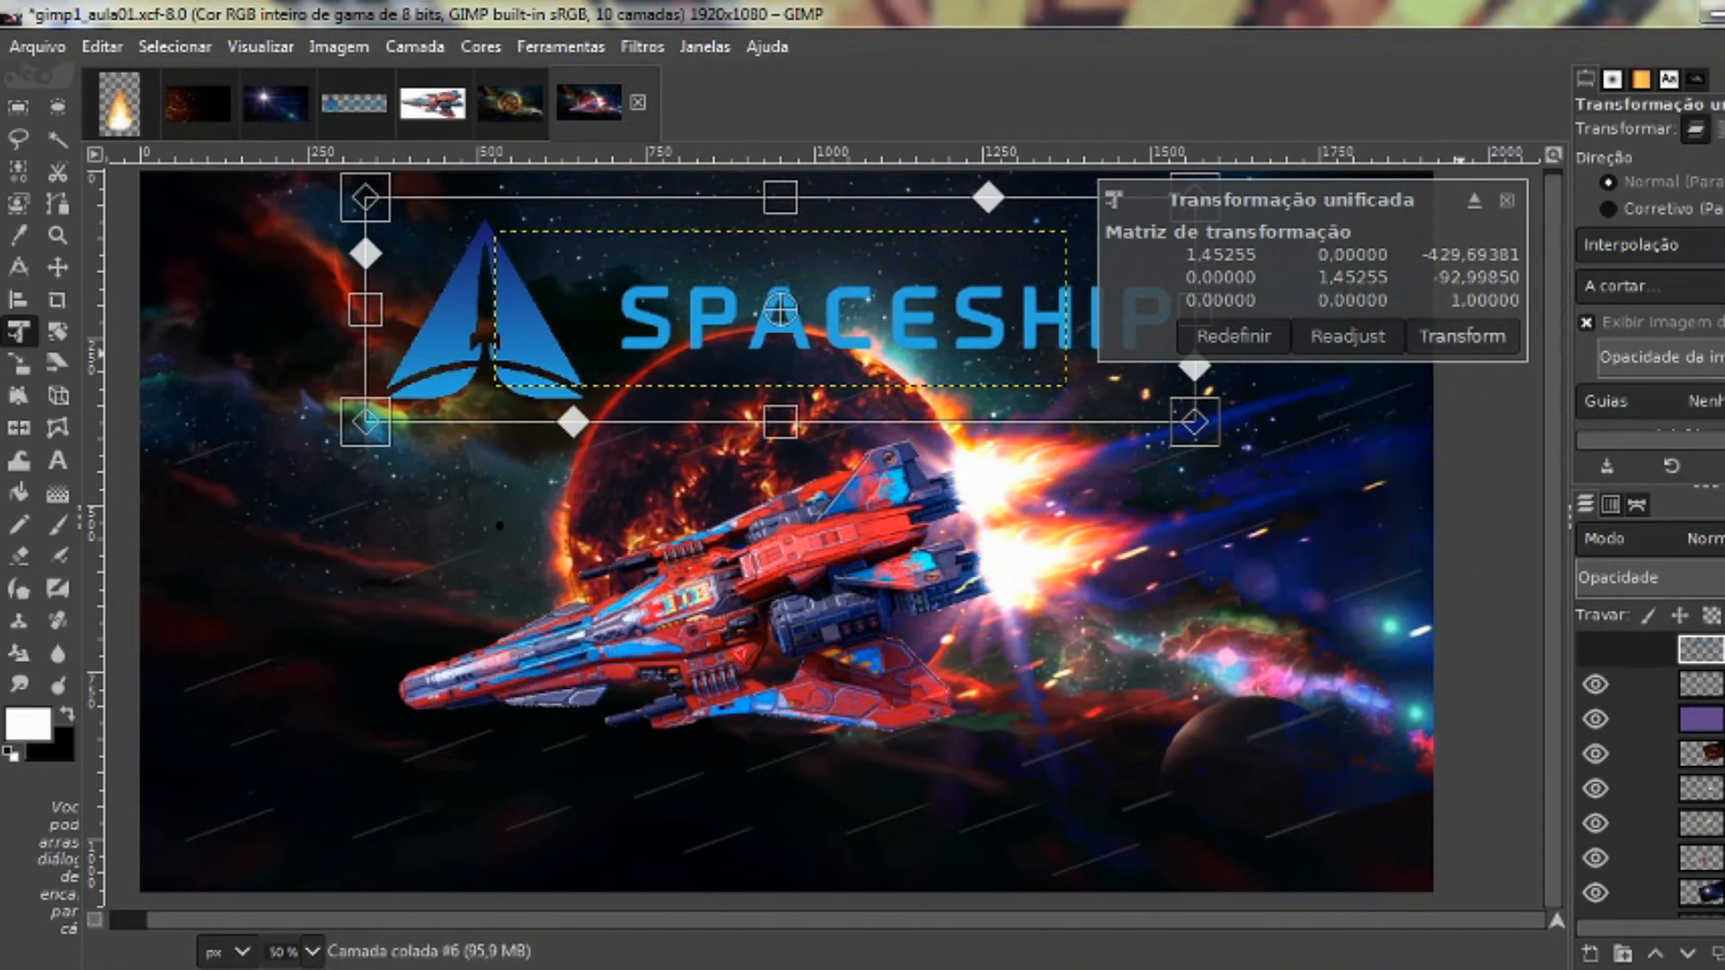
{"action": "left_click", "coordinate": [1462, 340]}
{"action": "left_click", "coordinate": [57, 266]}
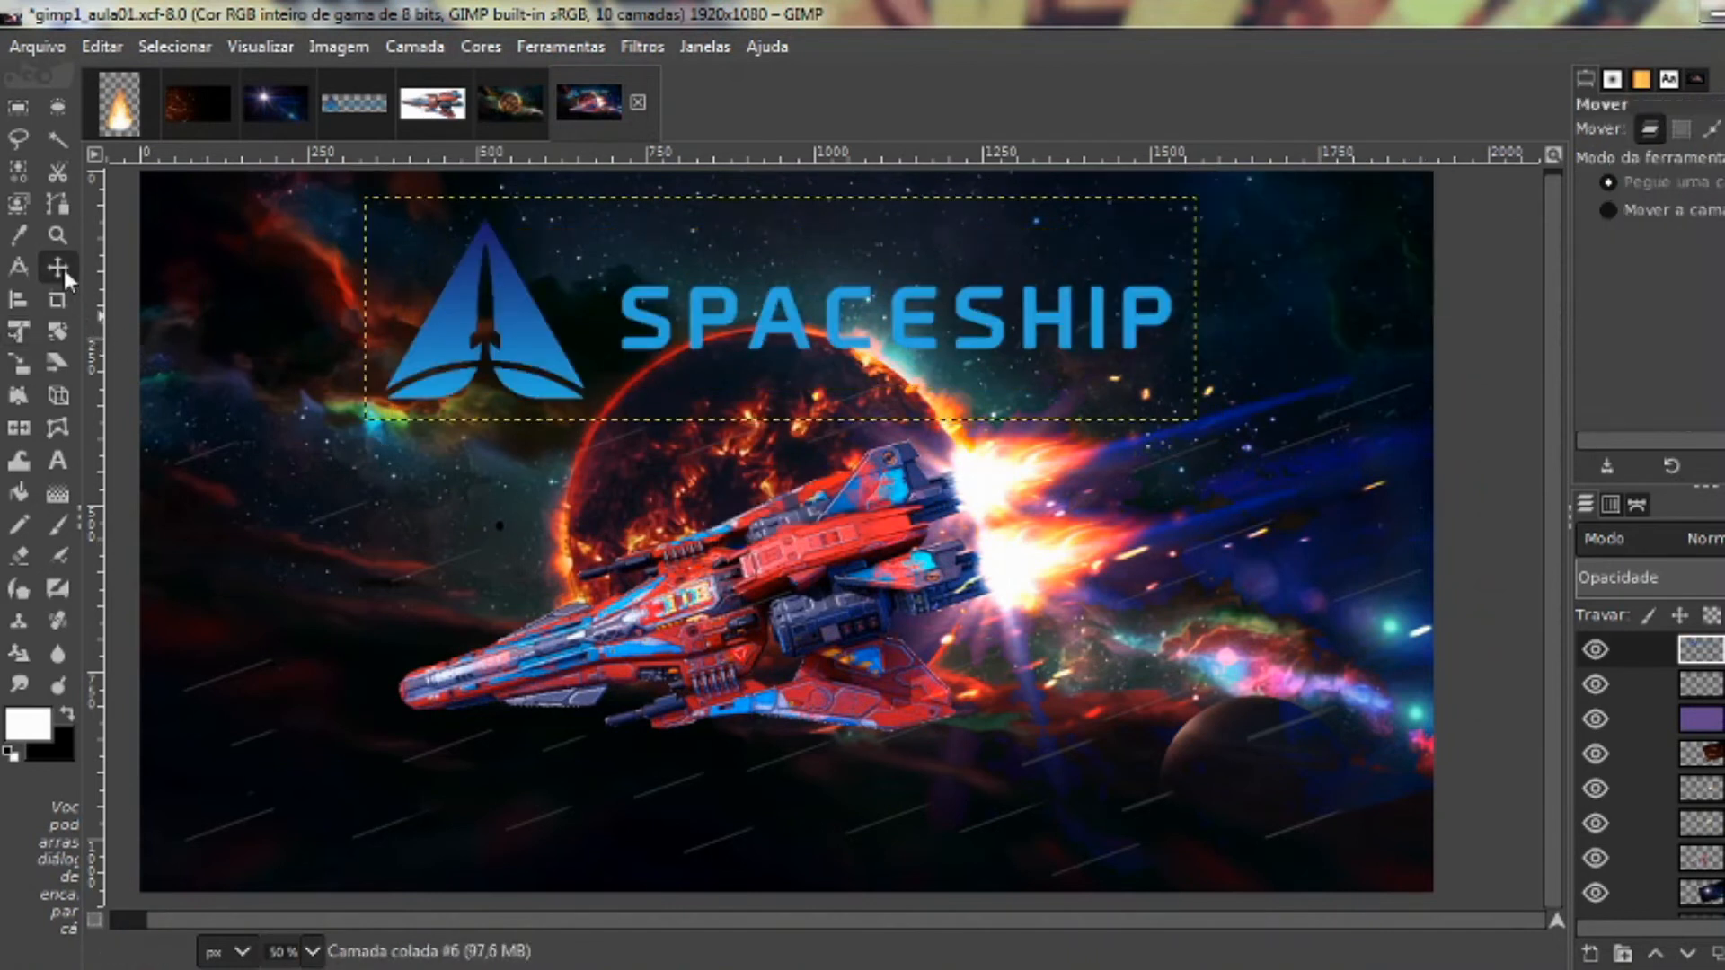
{"action": "left_click_drag", "start_coordinate": [532, 338], "coordinate": [596, 328]}
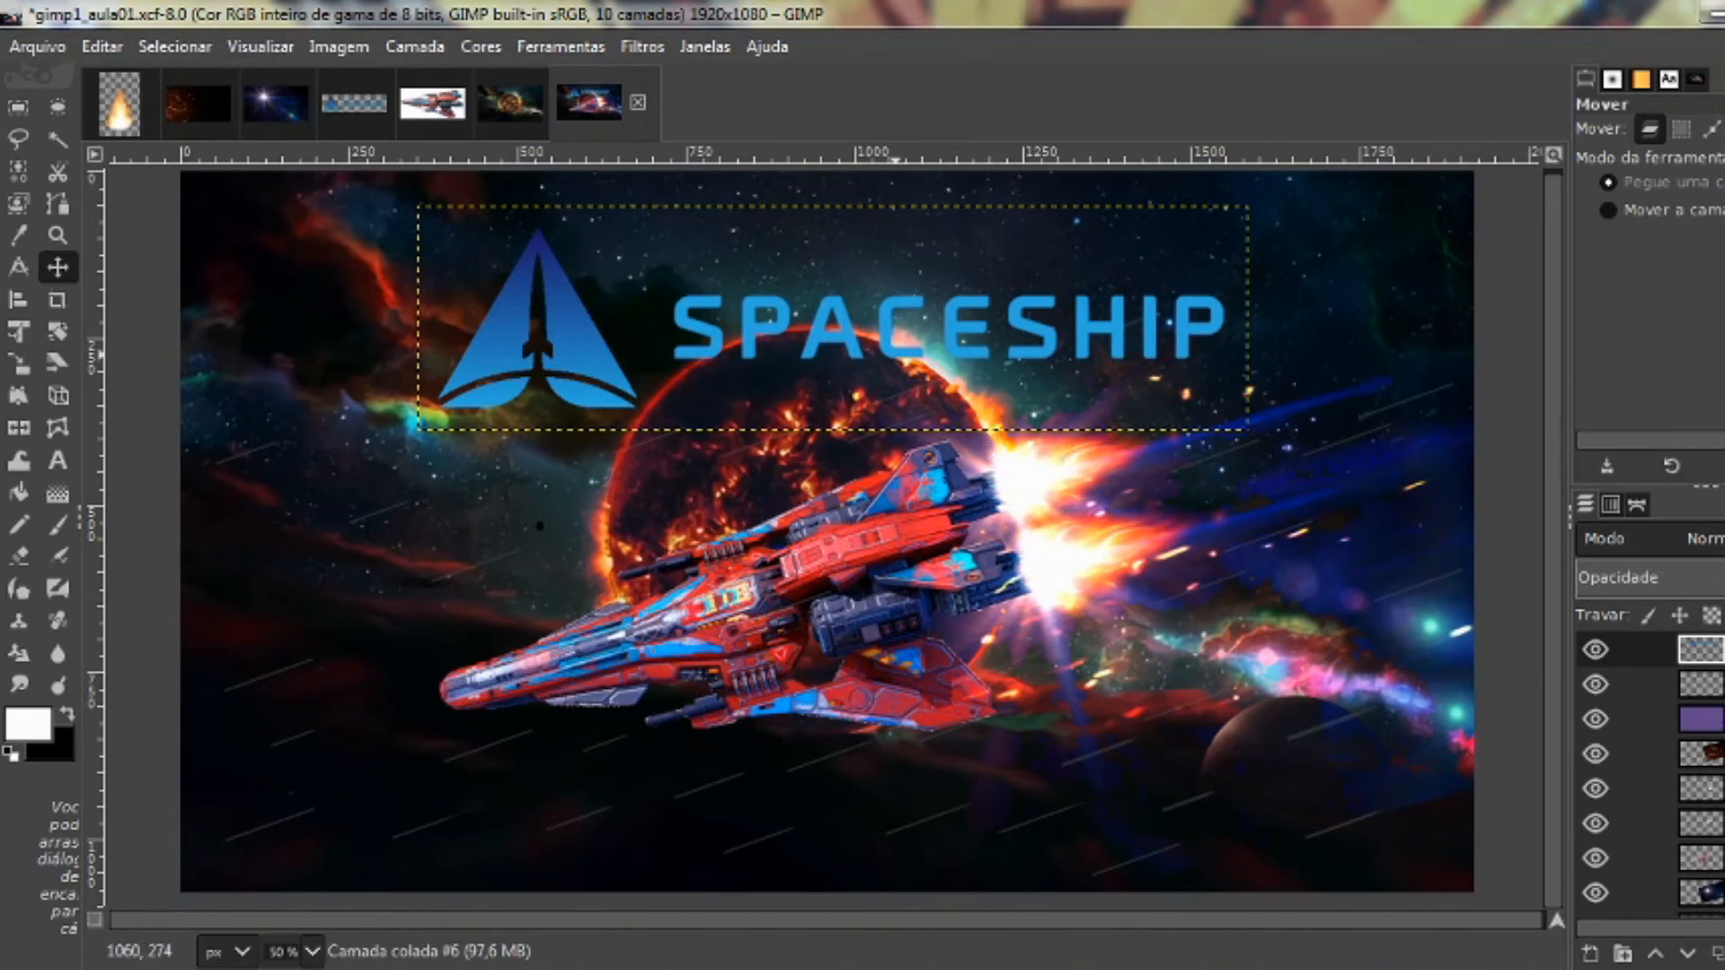
{"action": "scroll", "coordinate": [790, 296], "scroll_direction": "up", "scroll_amount": 2}
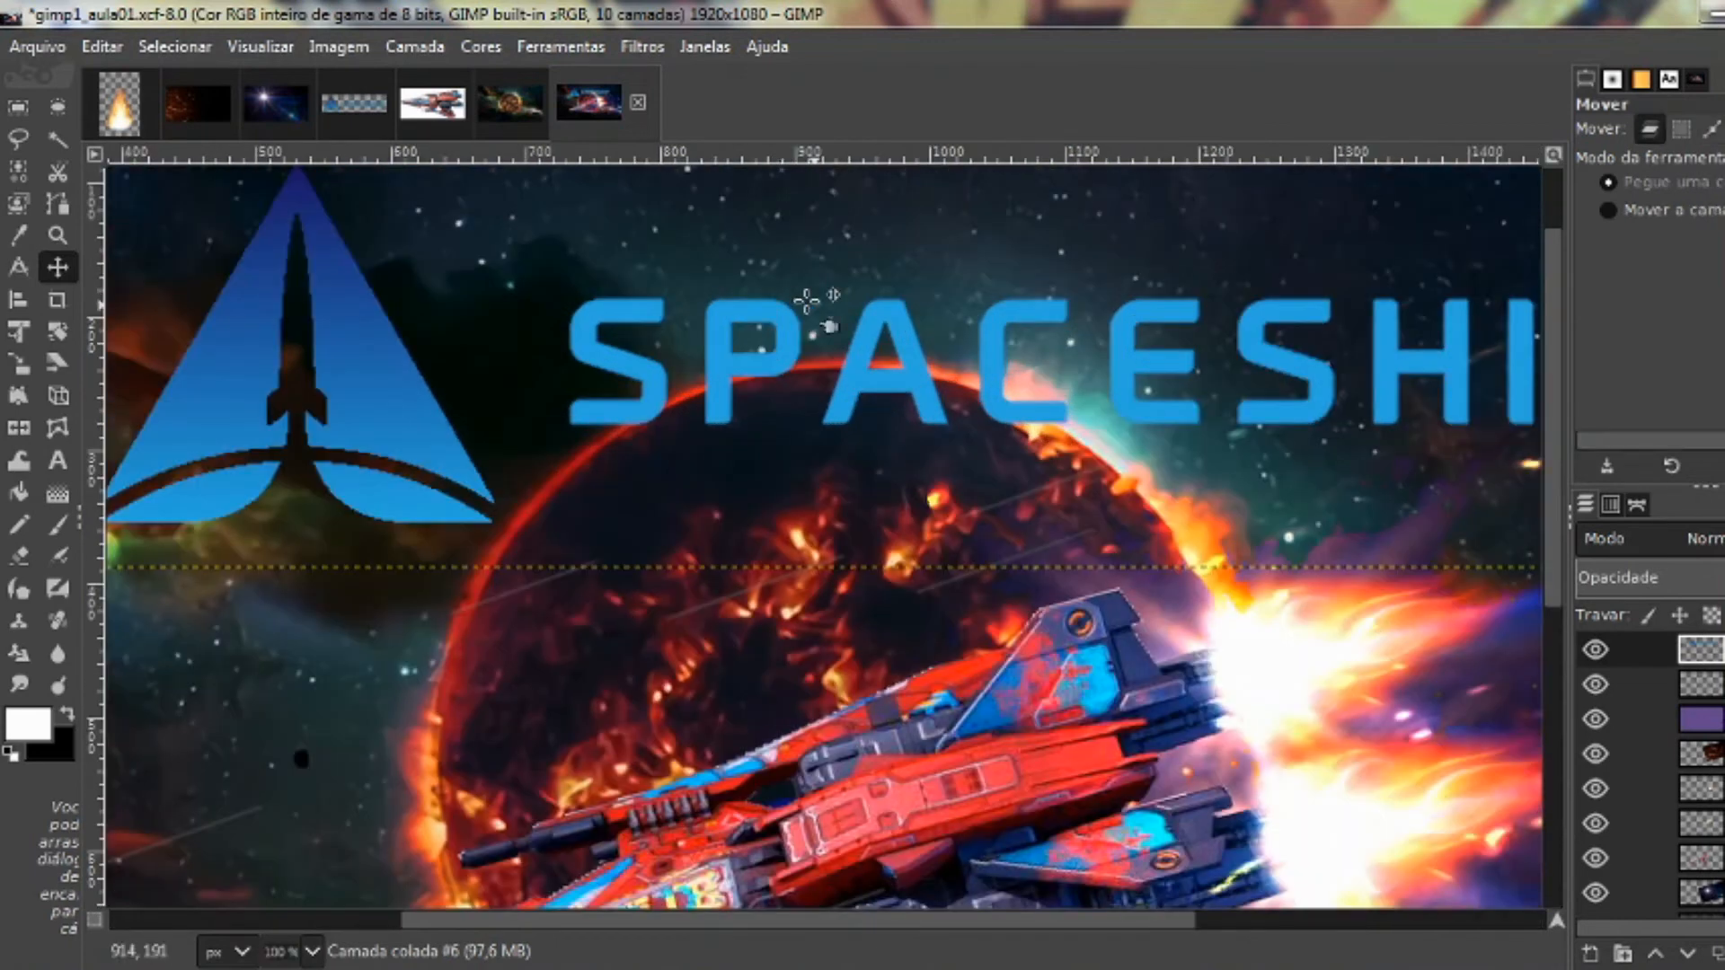
Create a new transparent 1920 × 1080 layer above the pasted logo layer
{"action": "scroll", "coordinate": [806, 299], "scroll_direction": "up", "scroll_amount": 3}
{"action": "scroll", "coordinate": [862, 404], "scroll_direction": "left", "scroll_amount": 3}
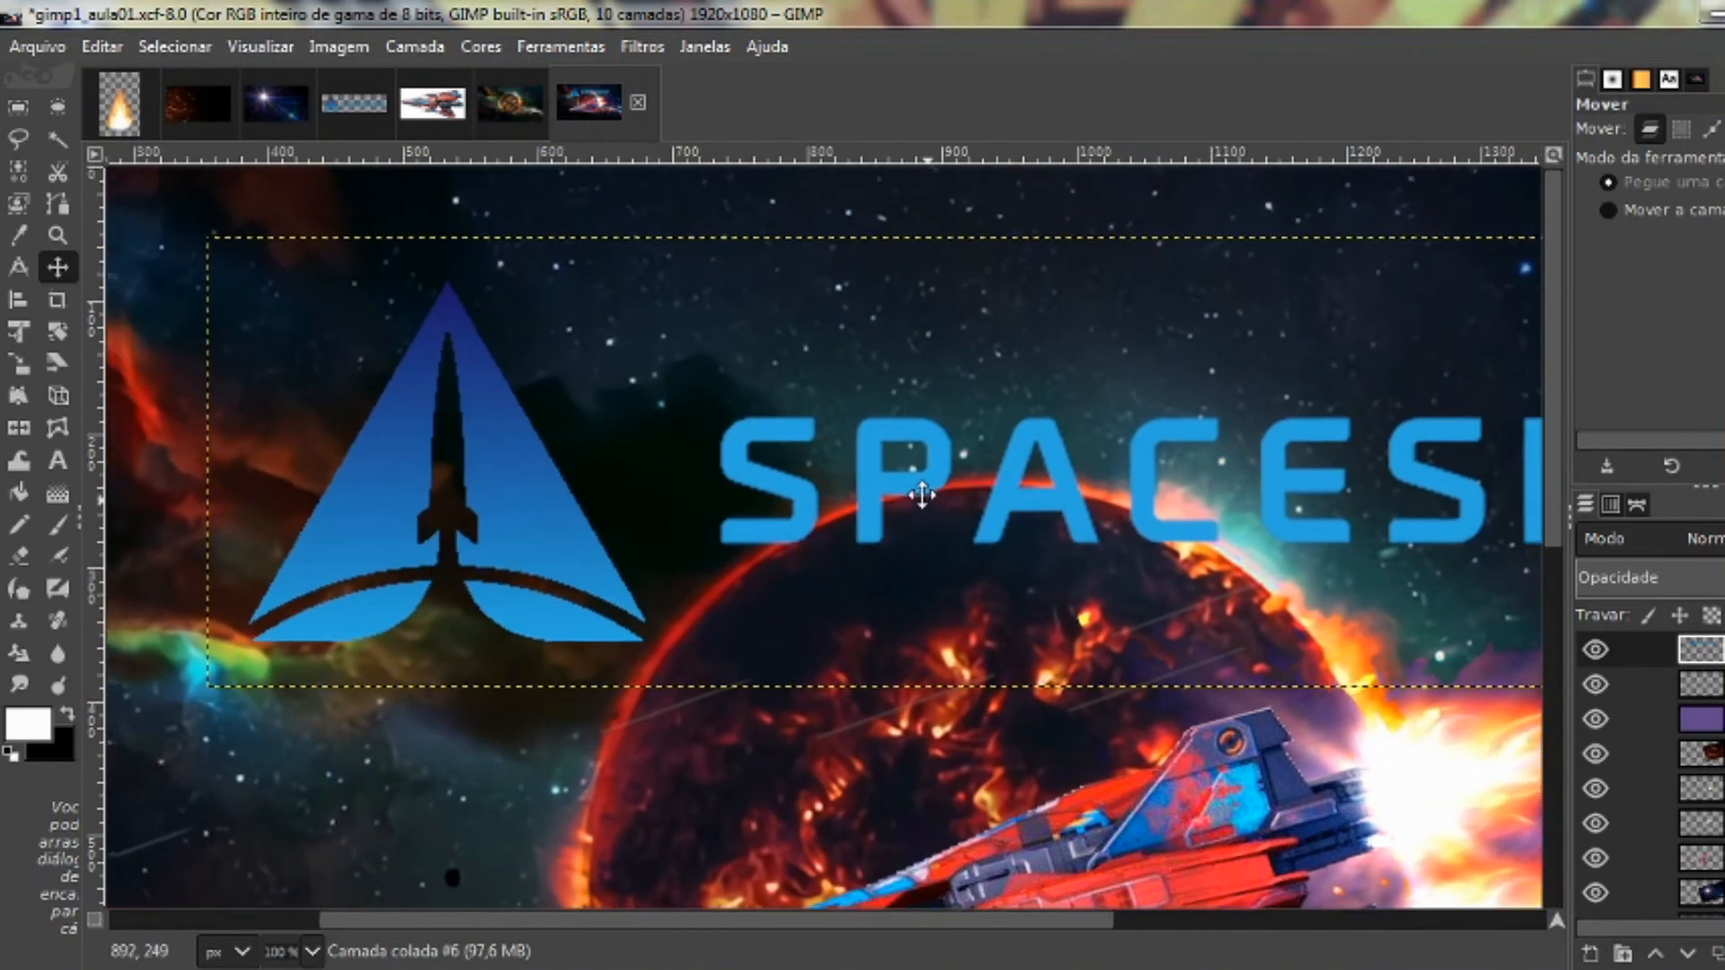
{"action": "scroll", "coordinate": [921, 494], "scroll_direction": "up", "scroll_amount": 3}
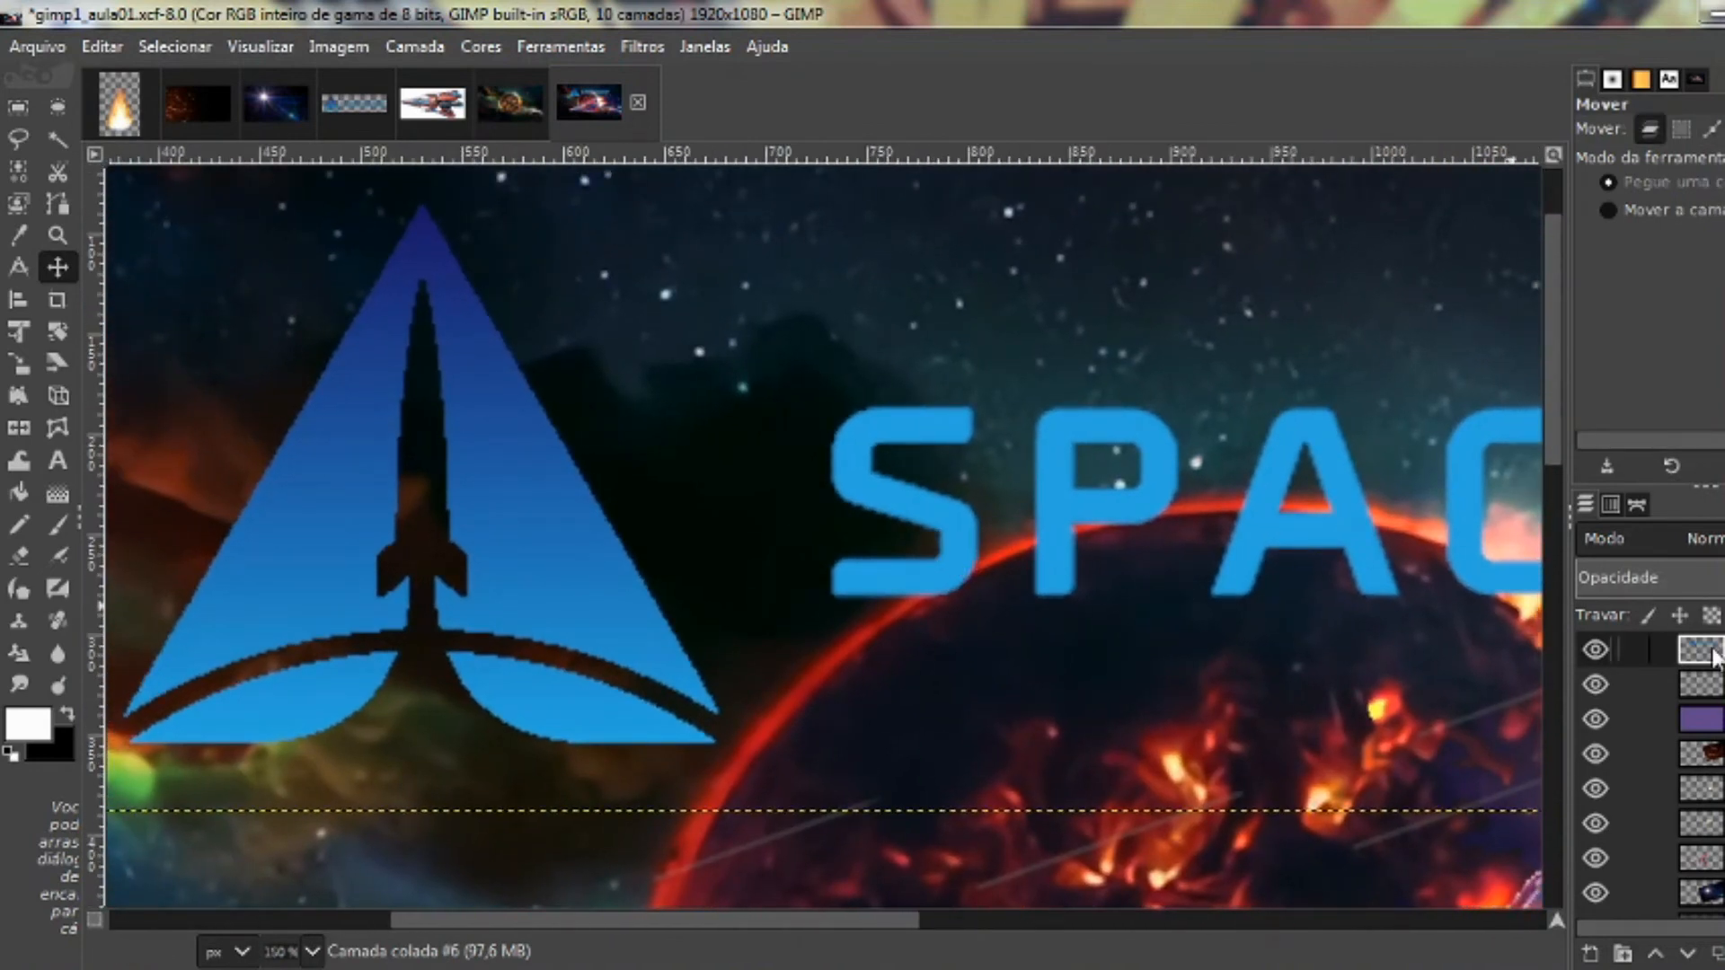
{"action": "left_click", "coordinate": [1590, 958]}
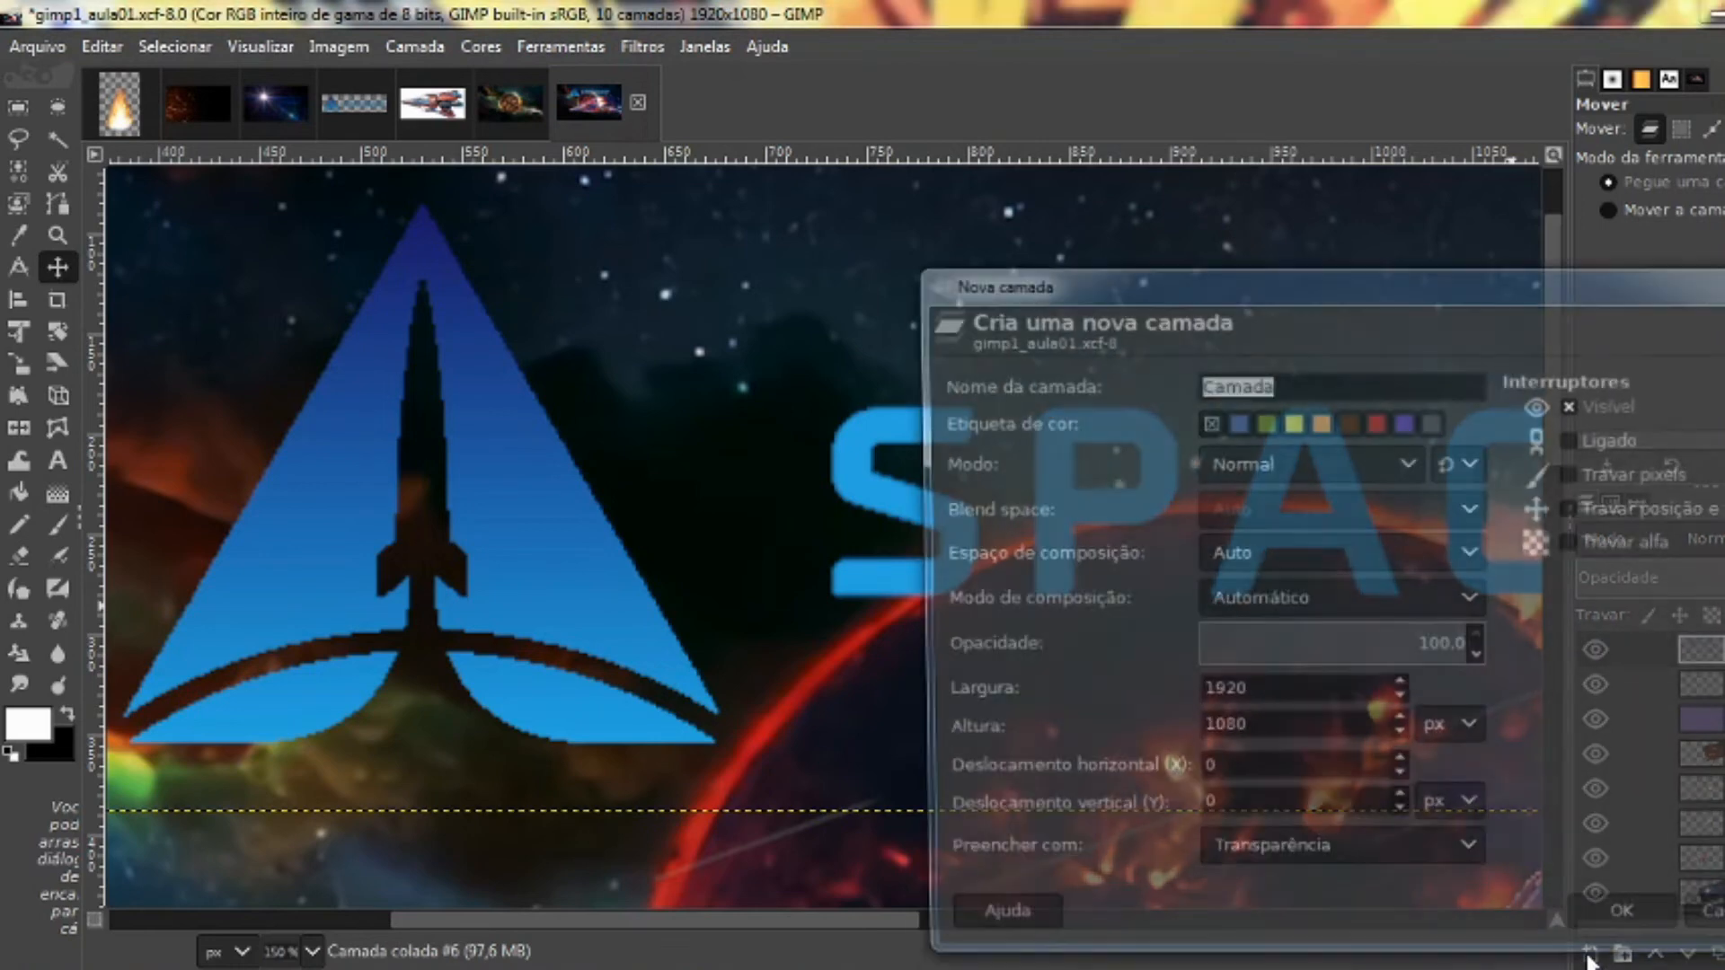
{"action": "left_click", "coordinate": [1594, 926]}
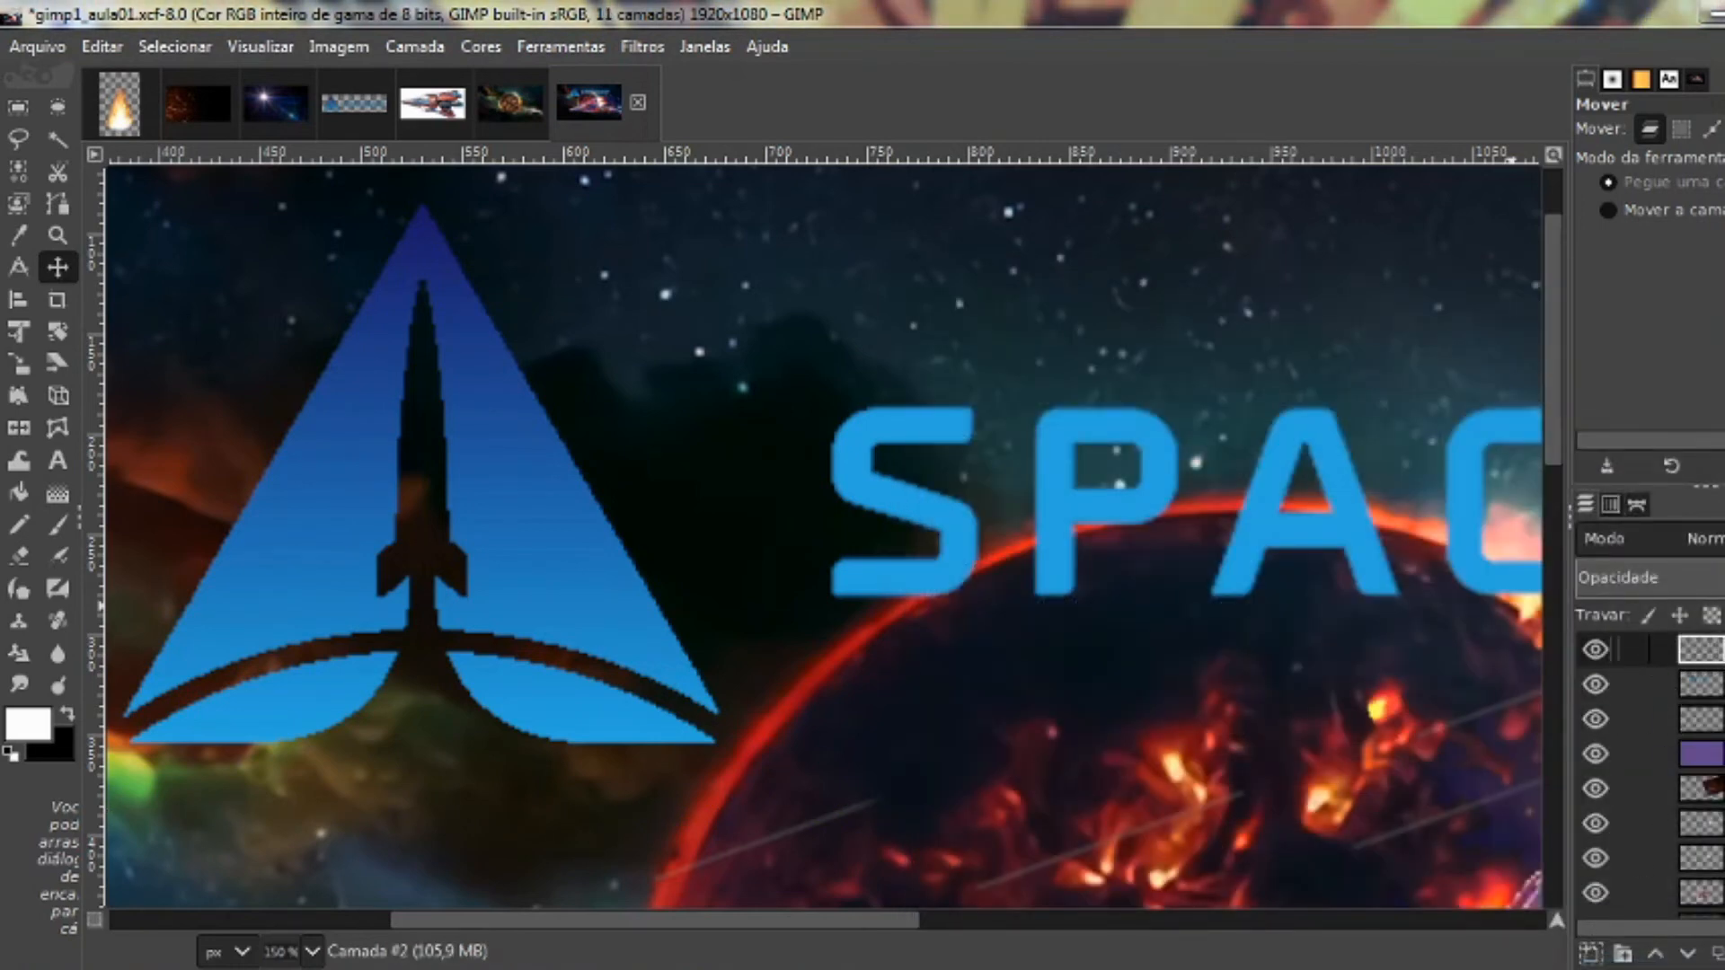
Turn the logo layer's alpha into a selection around the triangle emblem and the SPACESHIP lettering
{"action": "left_click", "coordinate": [1700, 688]}
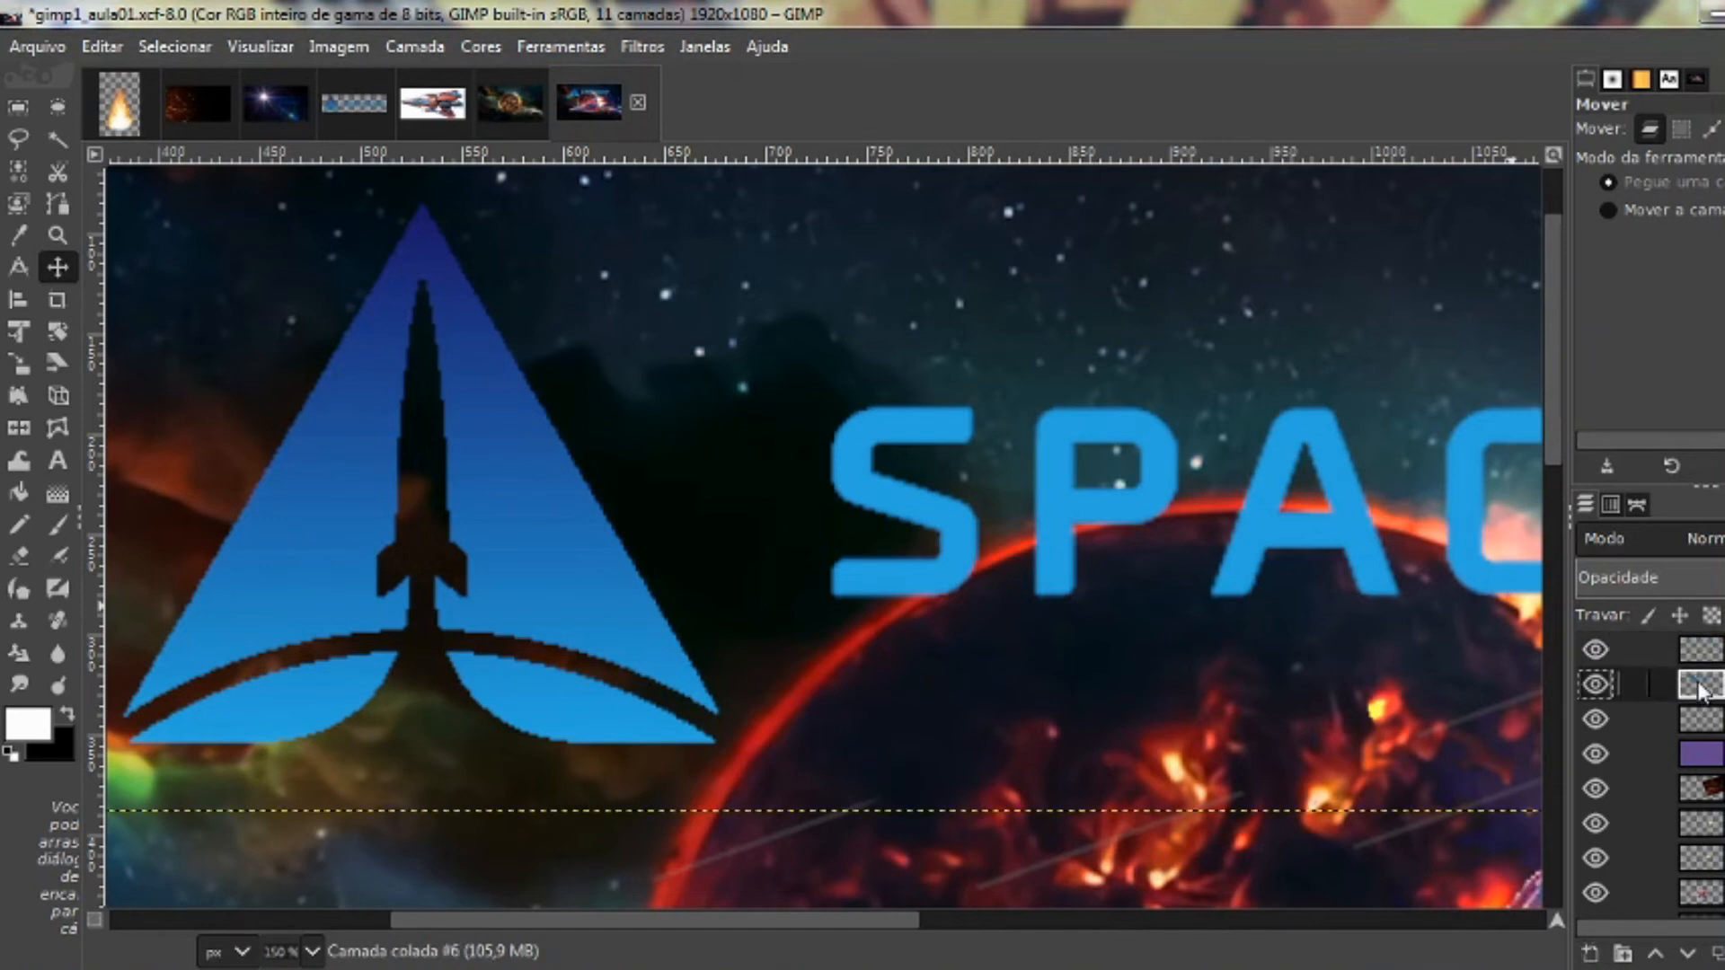
{"action": "right_click", "coordinate": [1700, 688]}
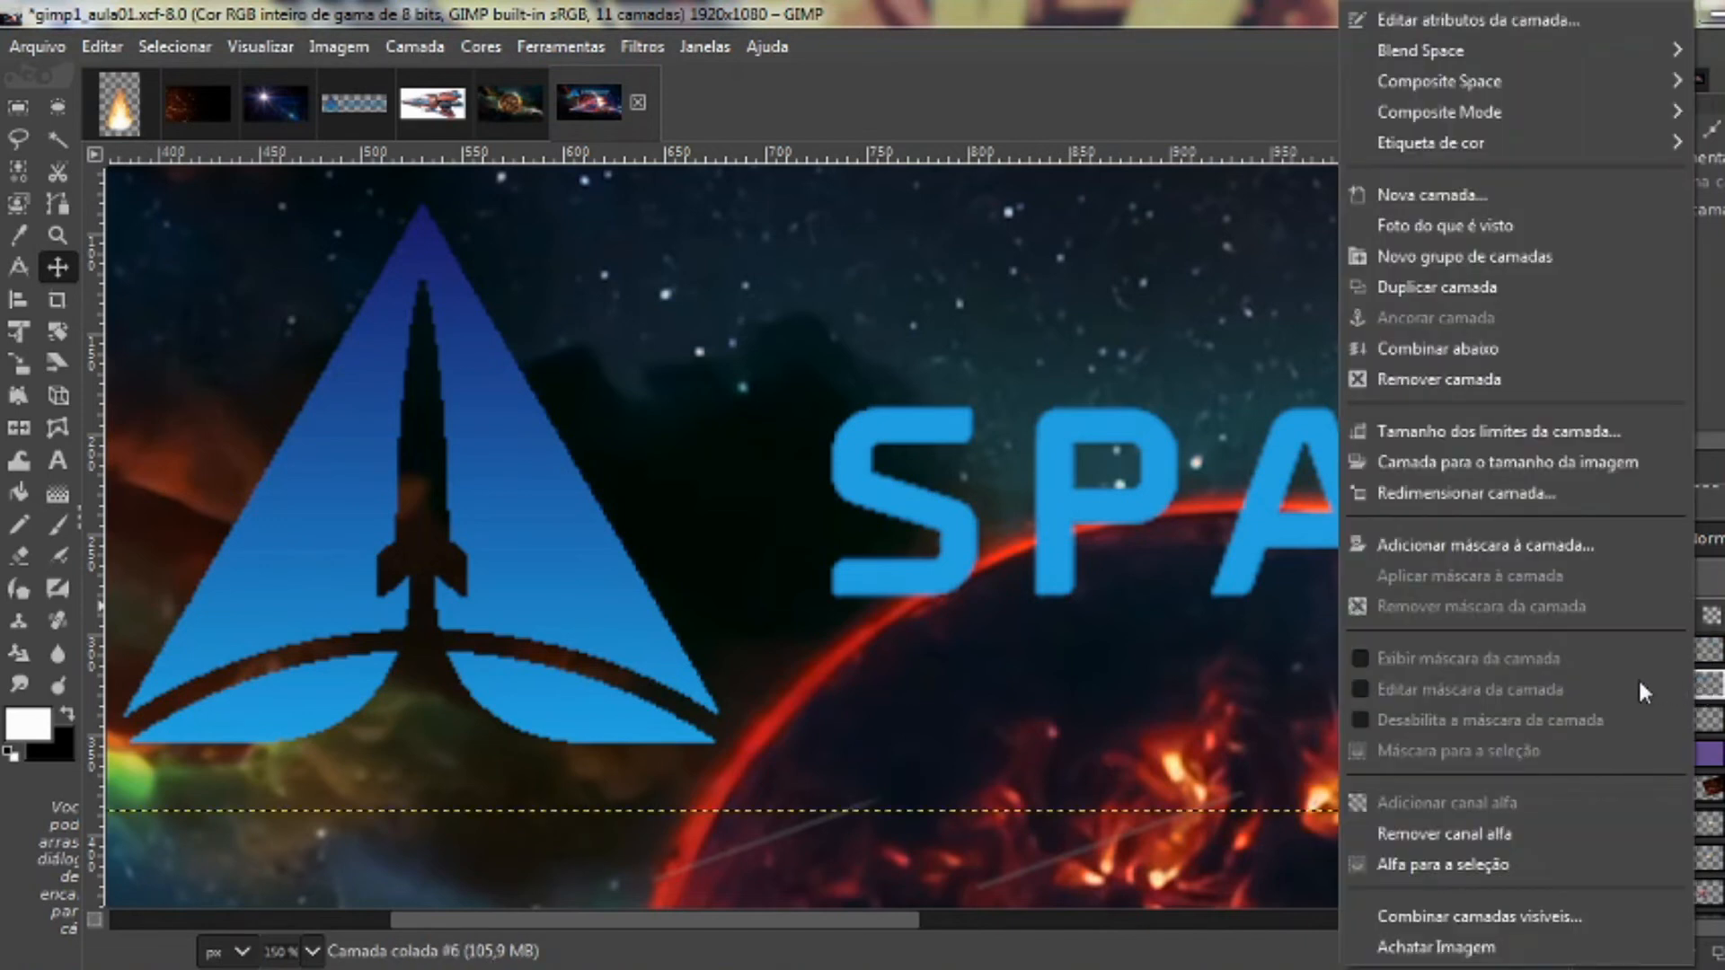
{"action": "left_click", "coordinate": [1488, 865]}
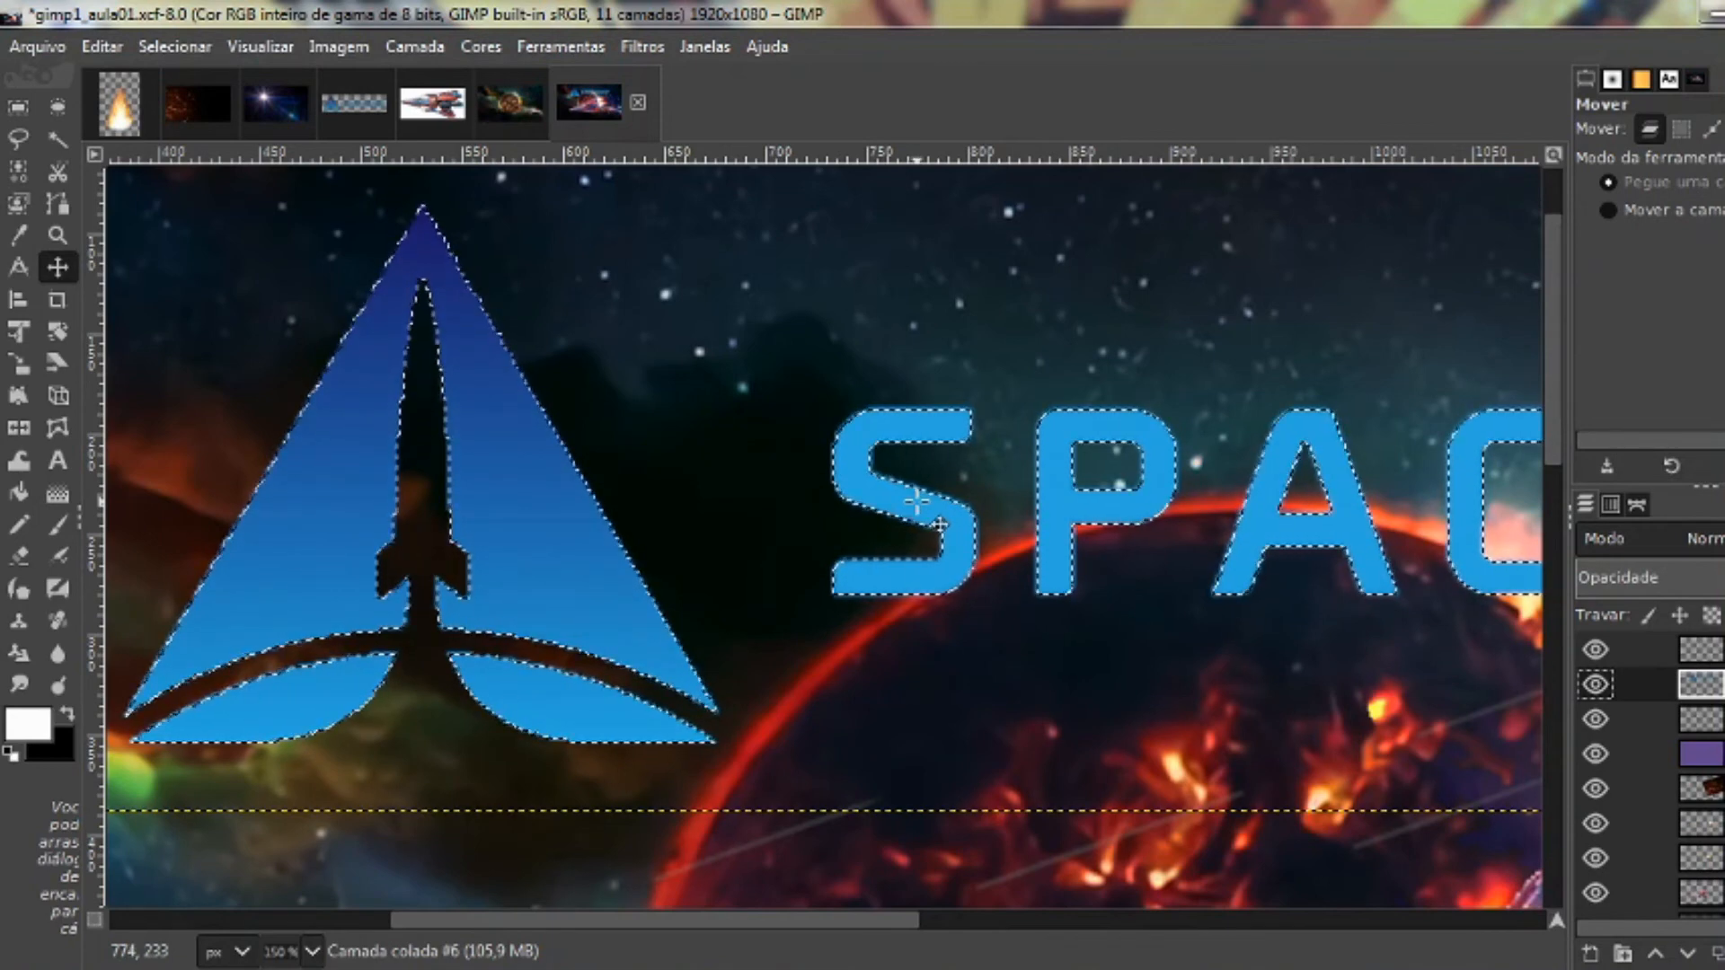
Bucket-fill the logo-shaped selection with black on the new empty layer and clear the selection
{"action": "left_click", "coordinate": [19, 494]}
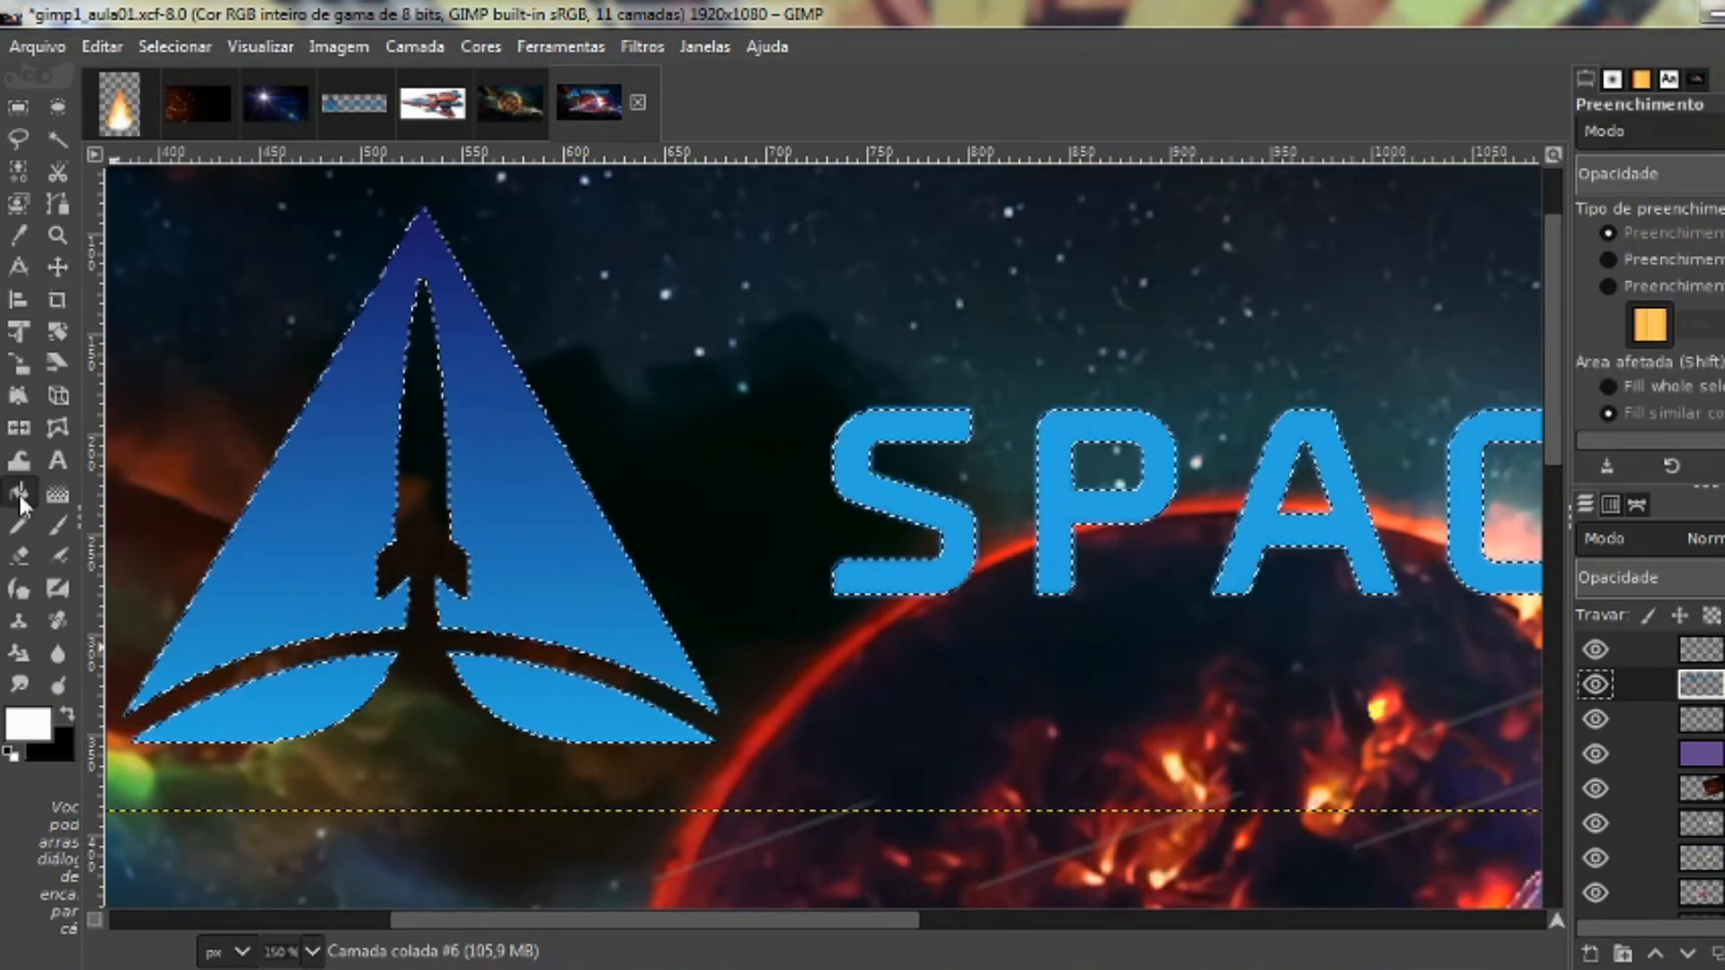
{"action": "left_click", "coordinate": [68, 713]}
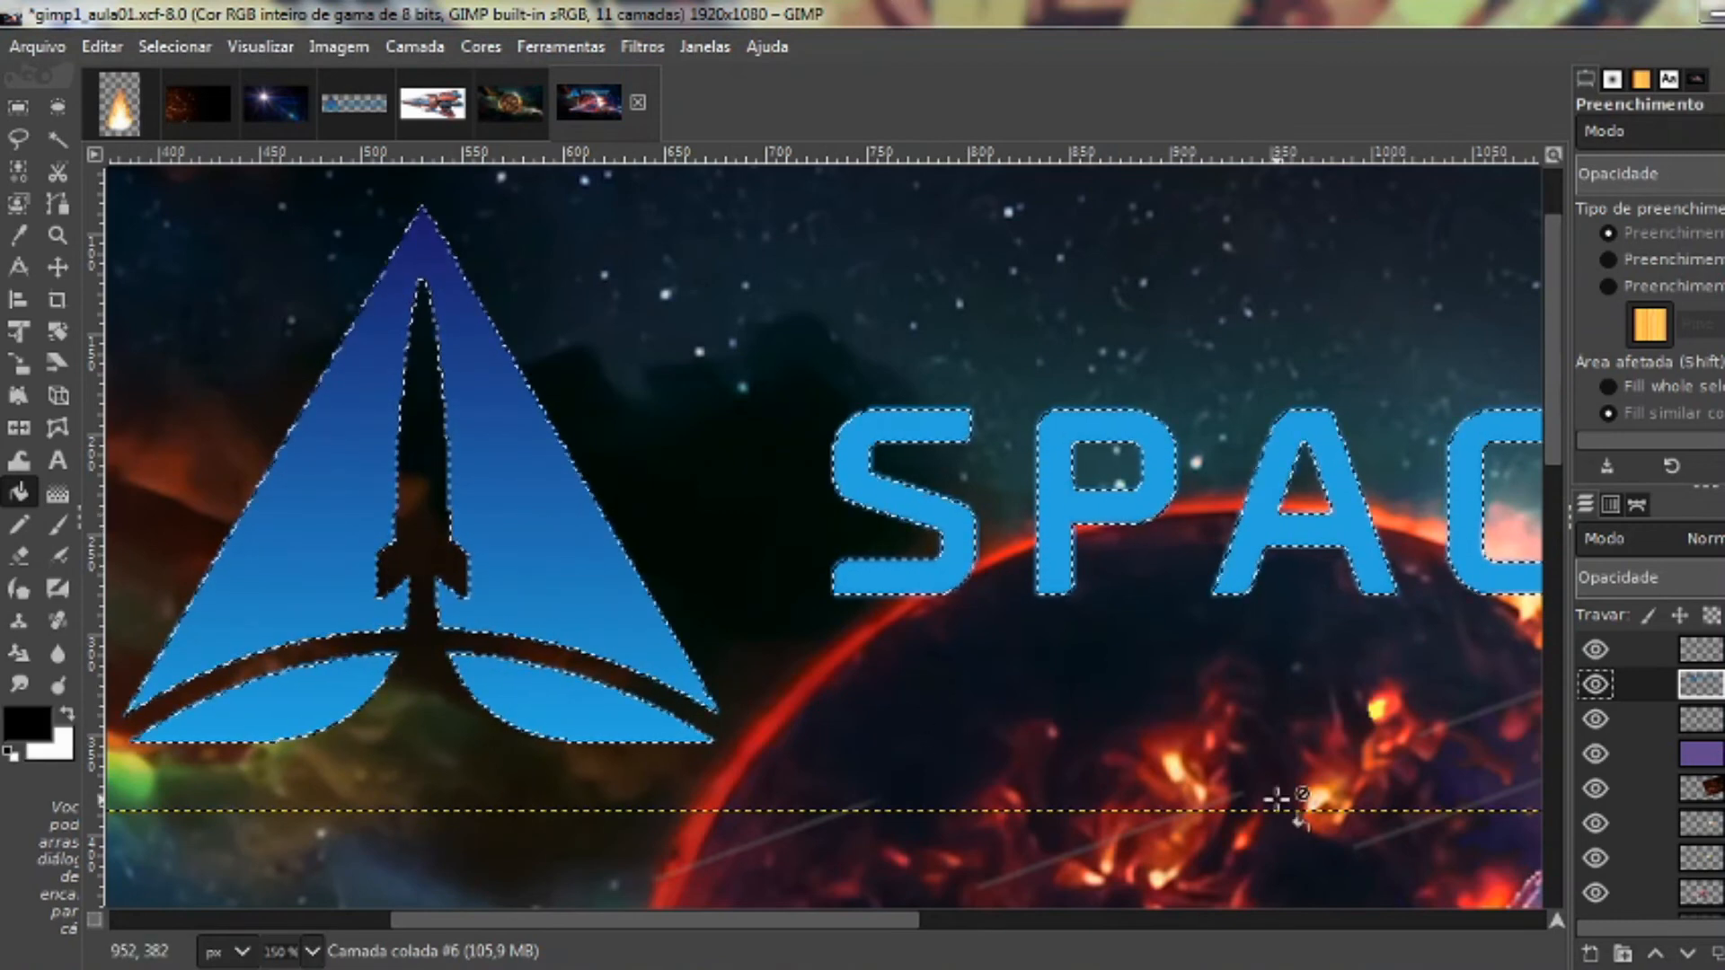
{"action": "left_click", "coordinate": [1698, 654]}
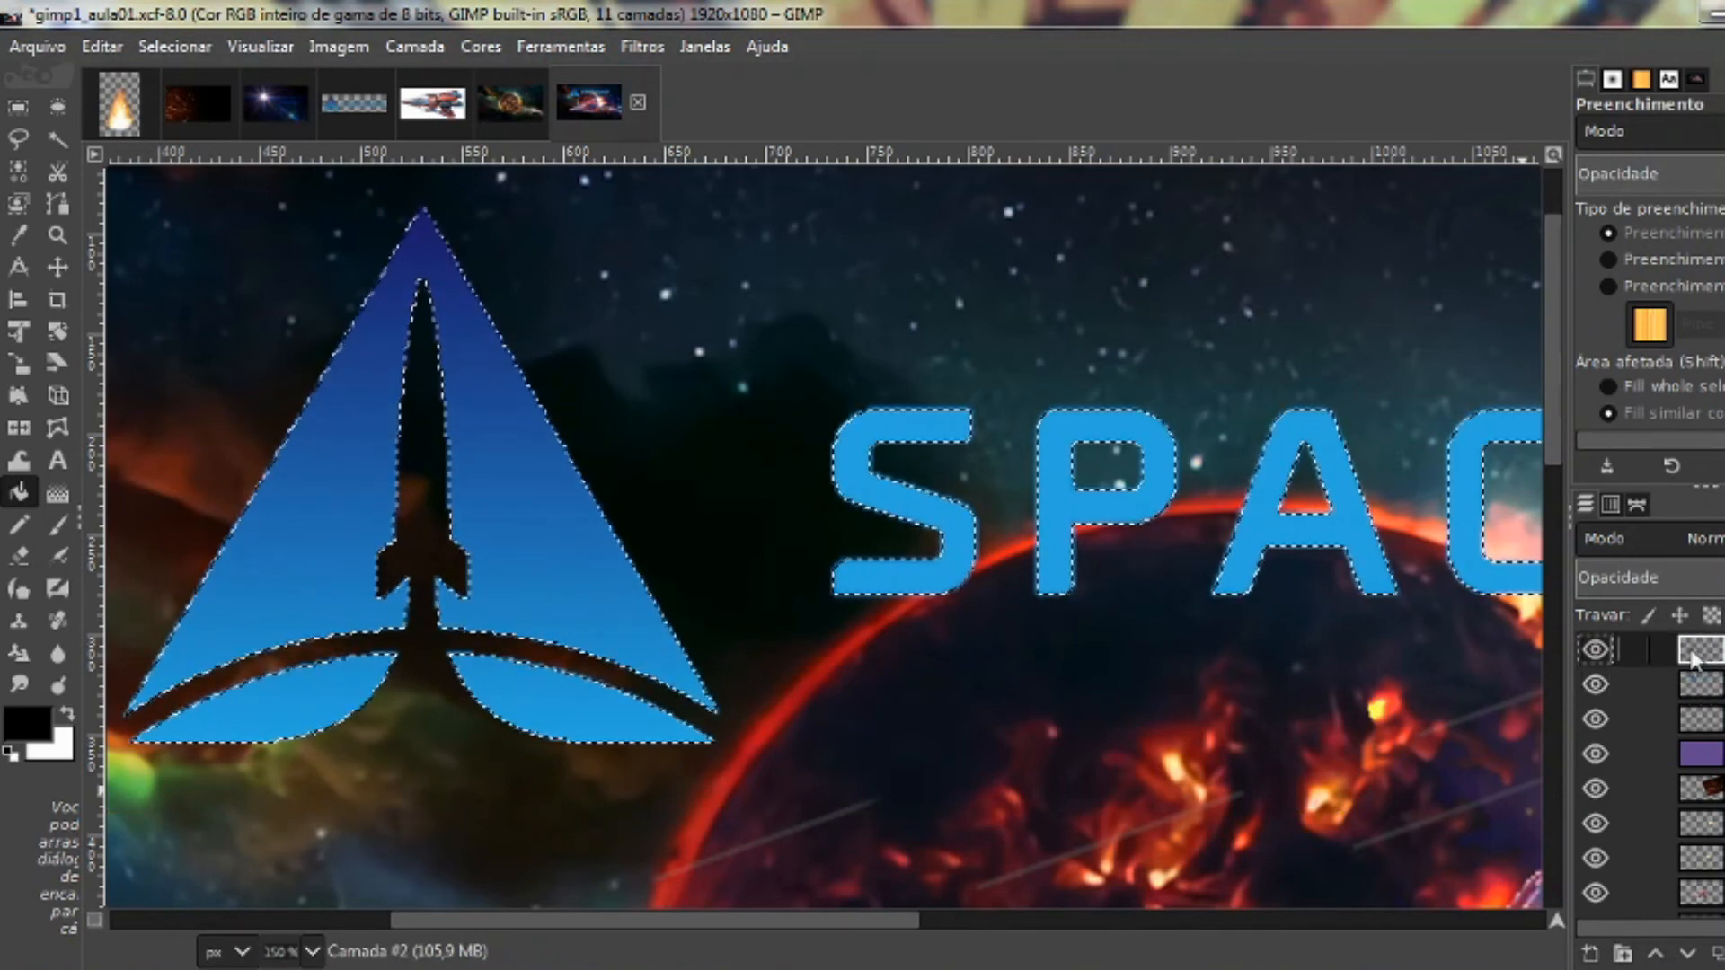
{"action": "left_click", "coordinate": [1030, 582]}
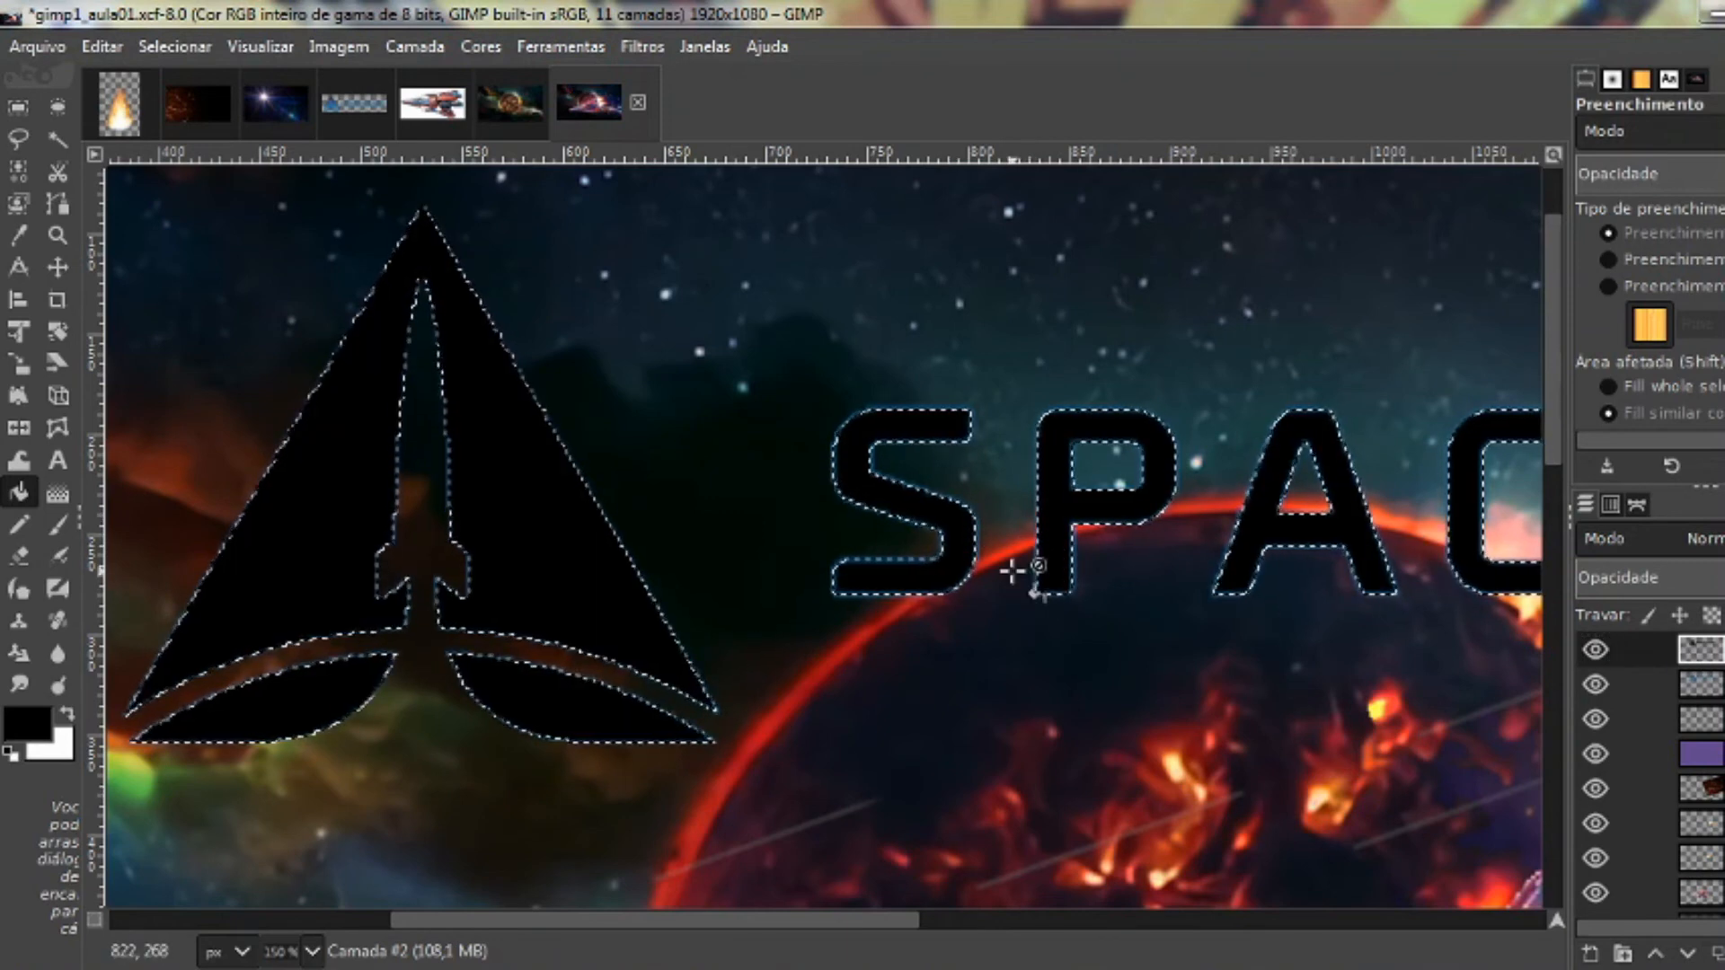
{"action": "left_click", "coordinate": [14, 106]}
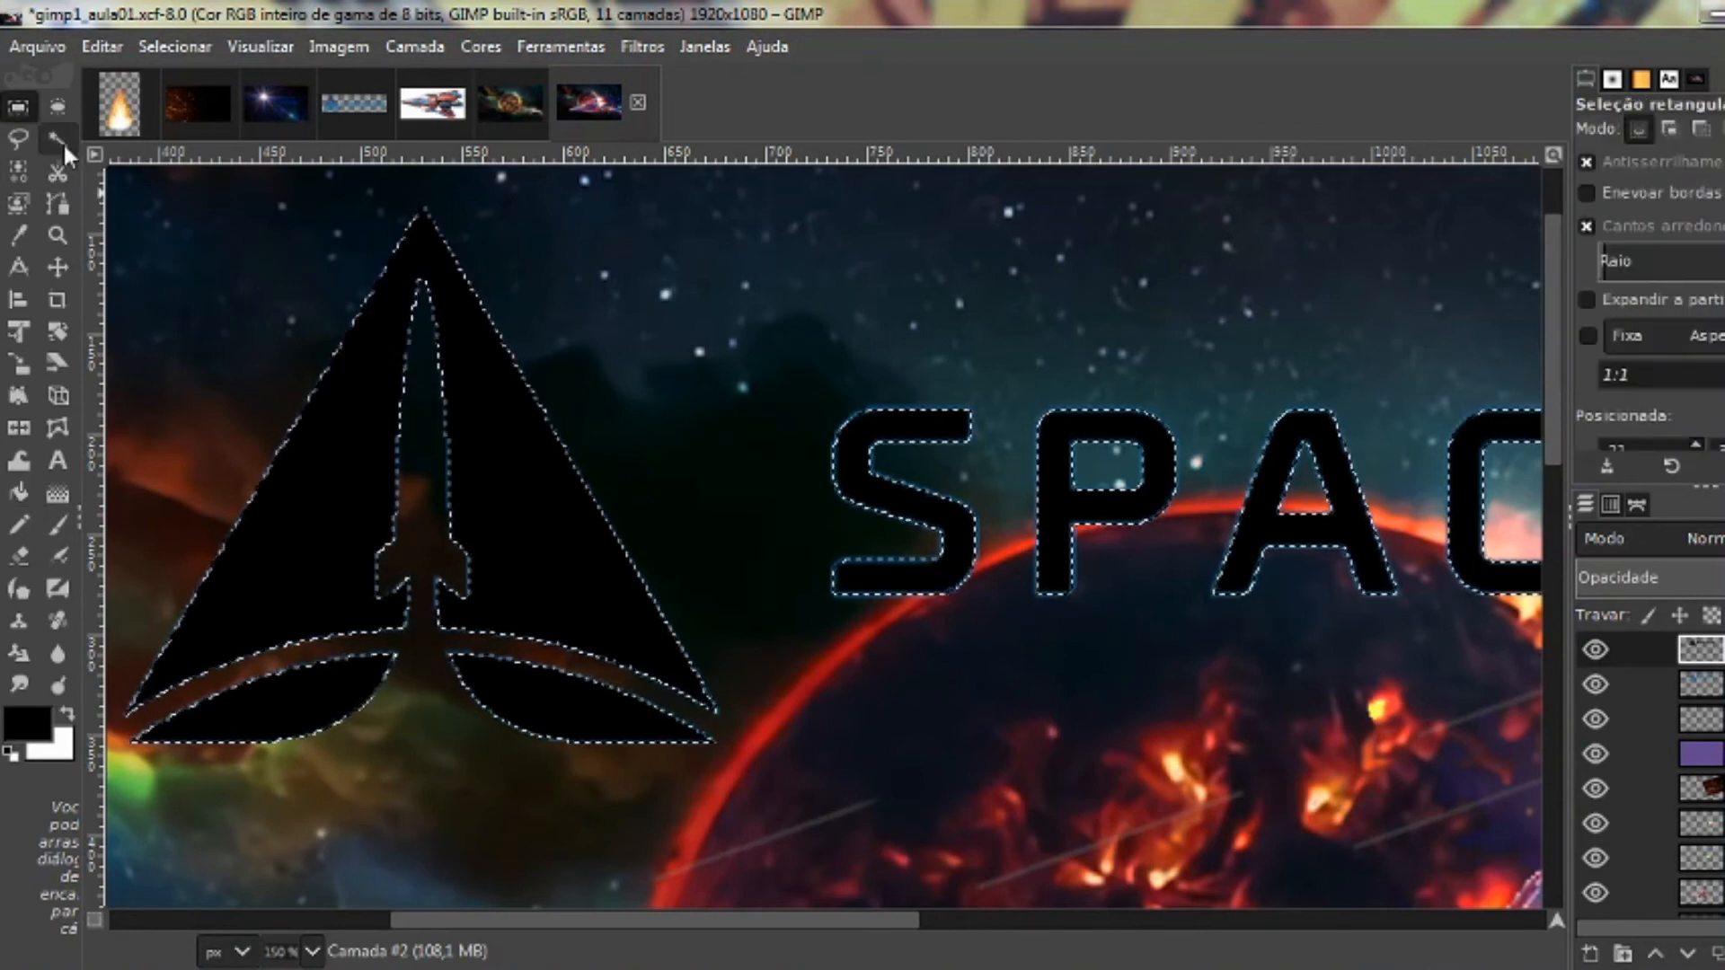
{"action": "left_click", "coordinate": [239, 248]}
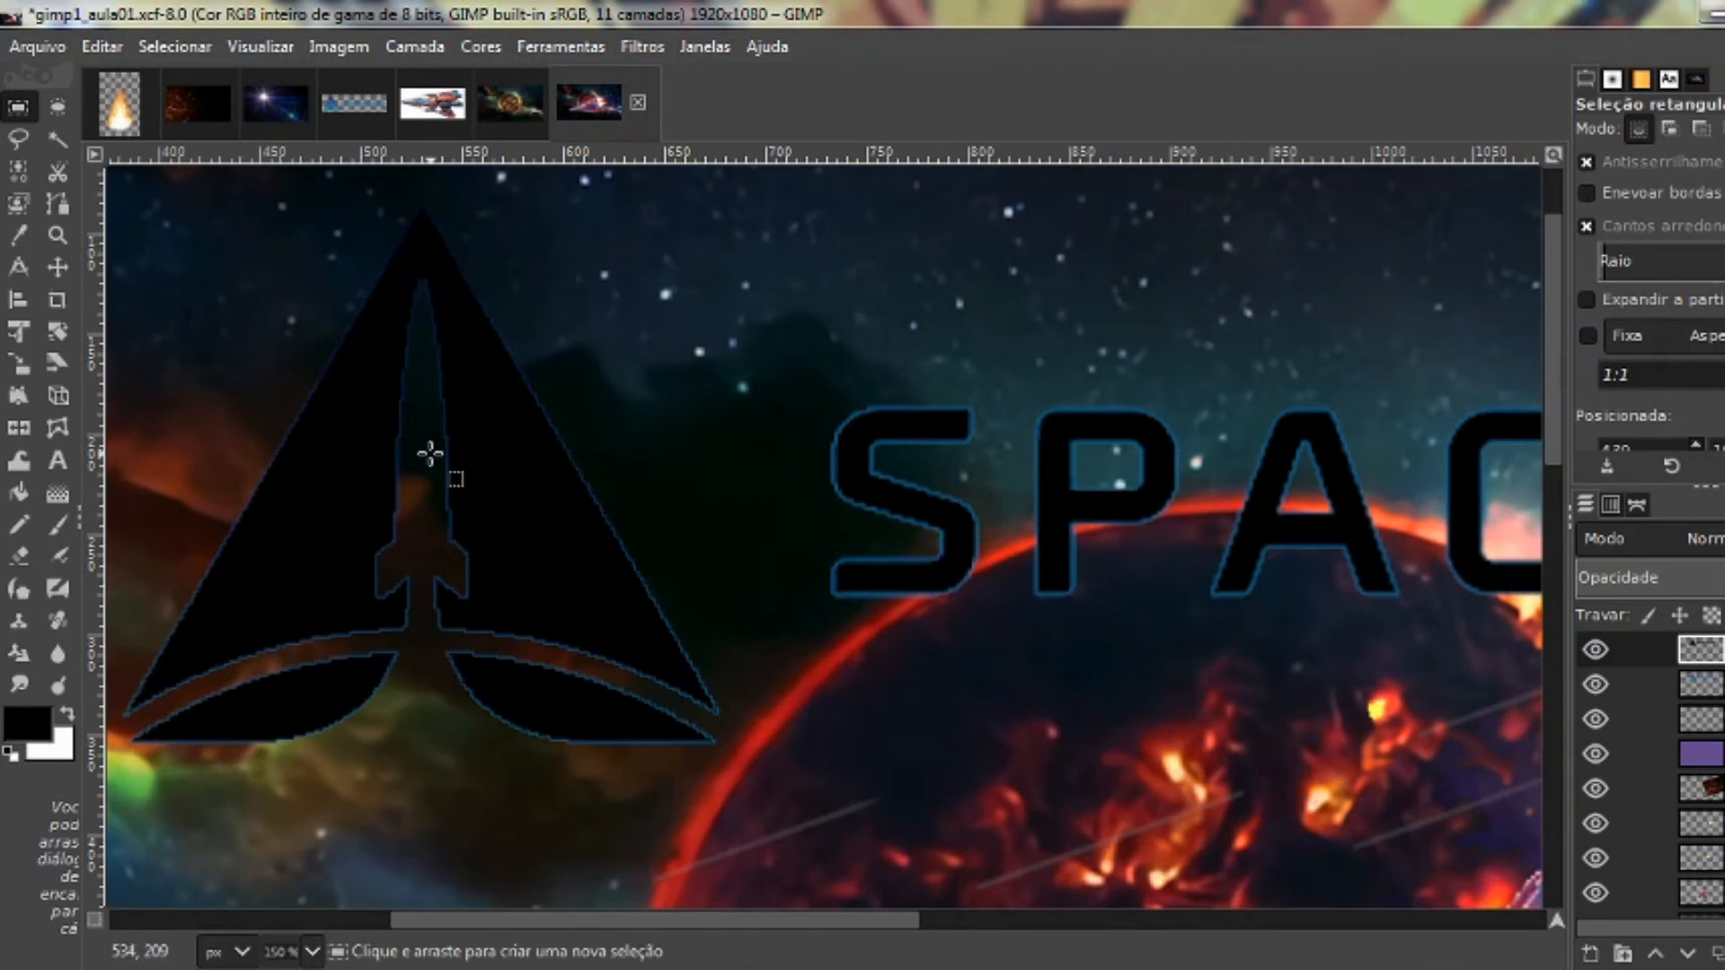
{"action": "left_click", "coordinate": [169, 50]}
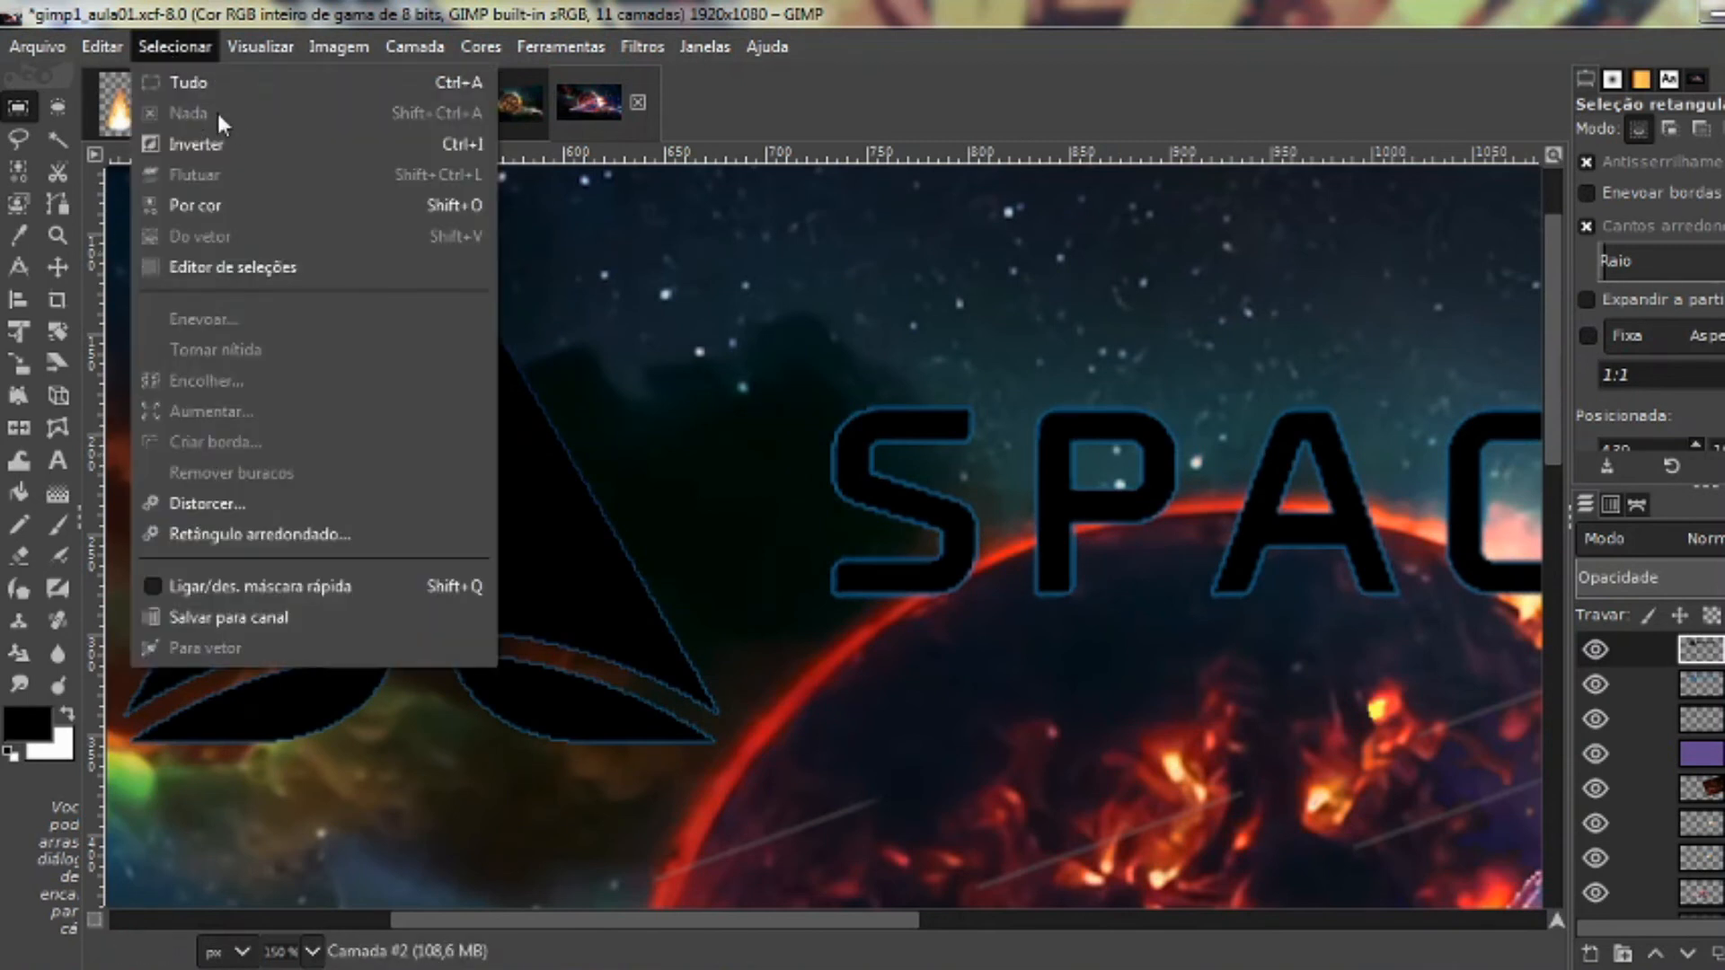
{"action": "left_click", "coordinate": [191, 52]}
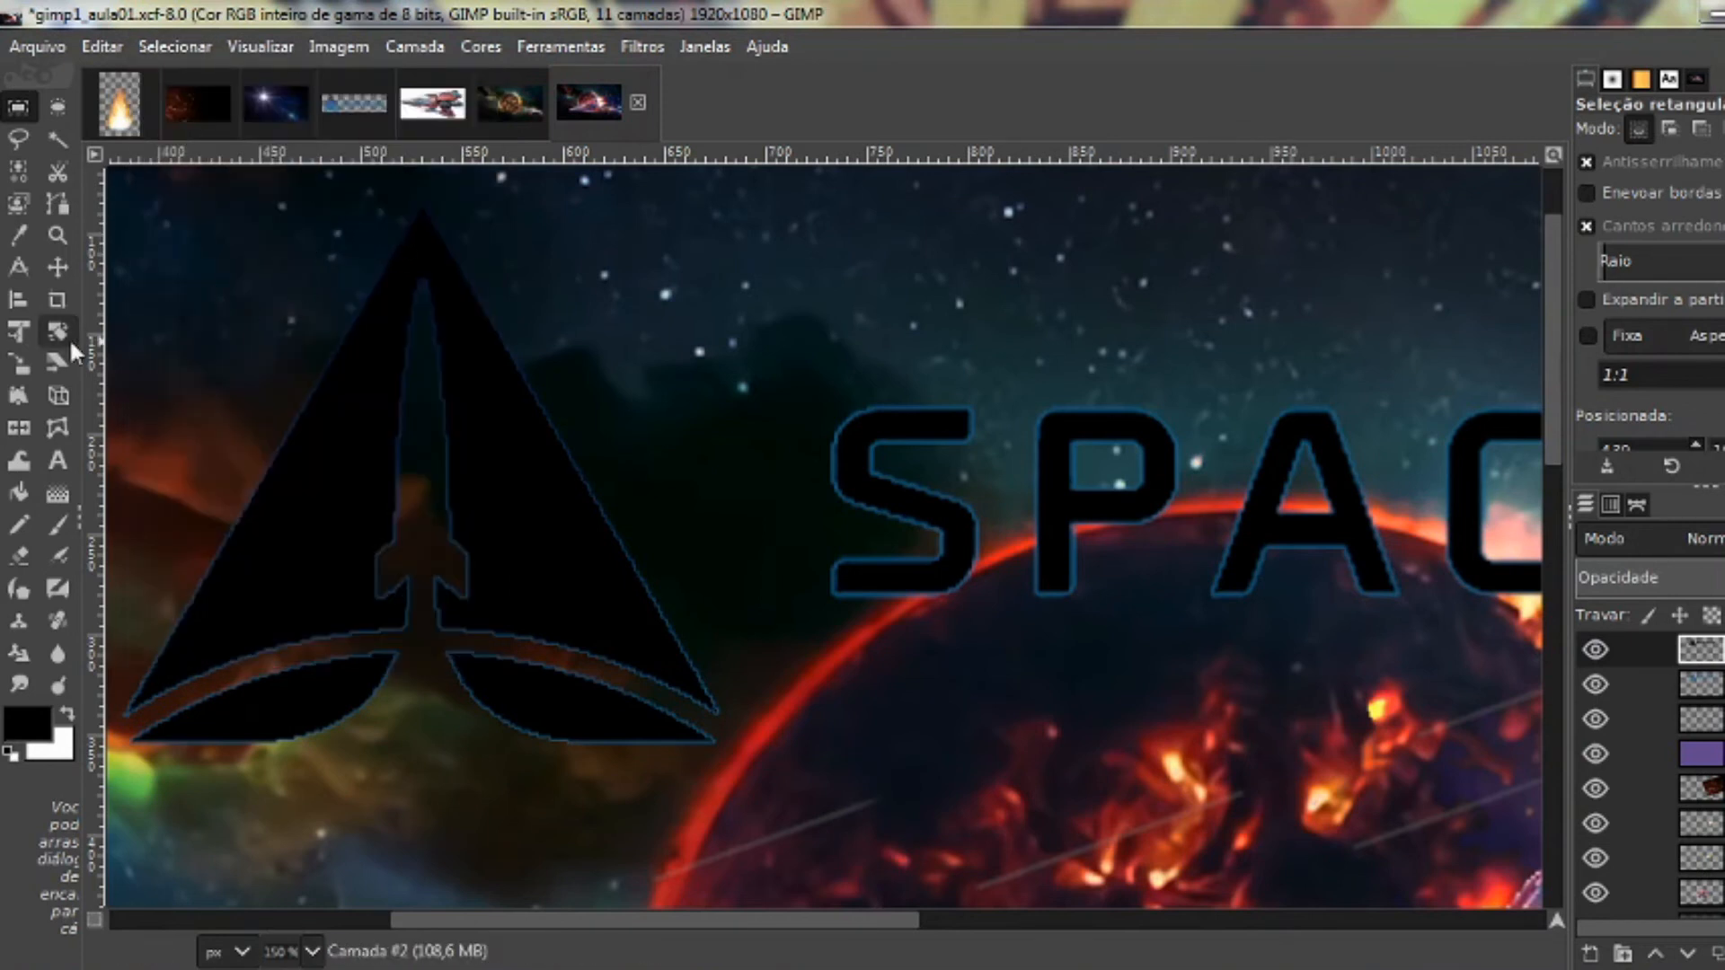
Offset the black logo copy slightly down and to the right, and place its layer beneath the blue logo as a drop shadow
{"action": "left_click", "coordinate": [58, 266]}
{"action": "mouse_move", "coordinate": [533, 476]}
{"action": "left_mouse_down"}
{"action": "mouse_move", "coordinate": [567, 495]}
{"action": "mouse_move", "coordinate": [547, 496]}
{"action": "left_mouse_up"}
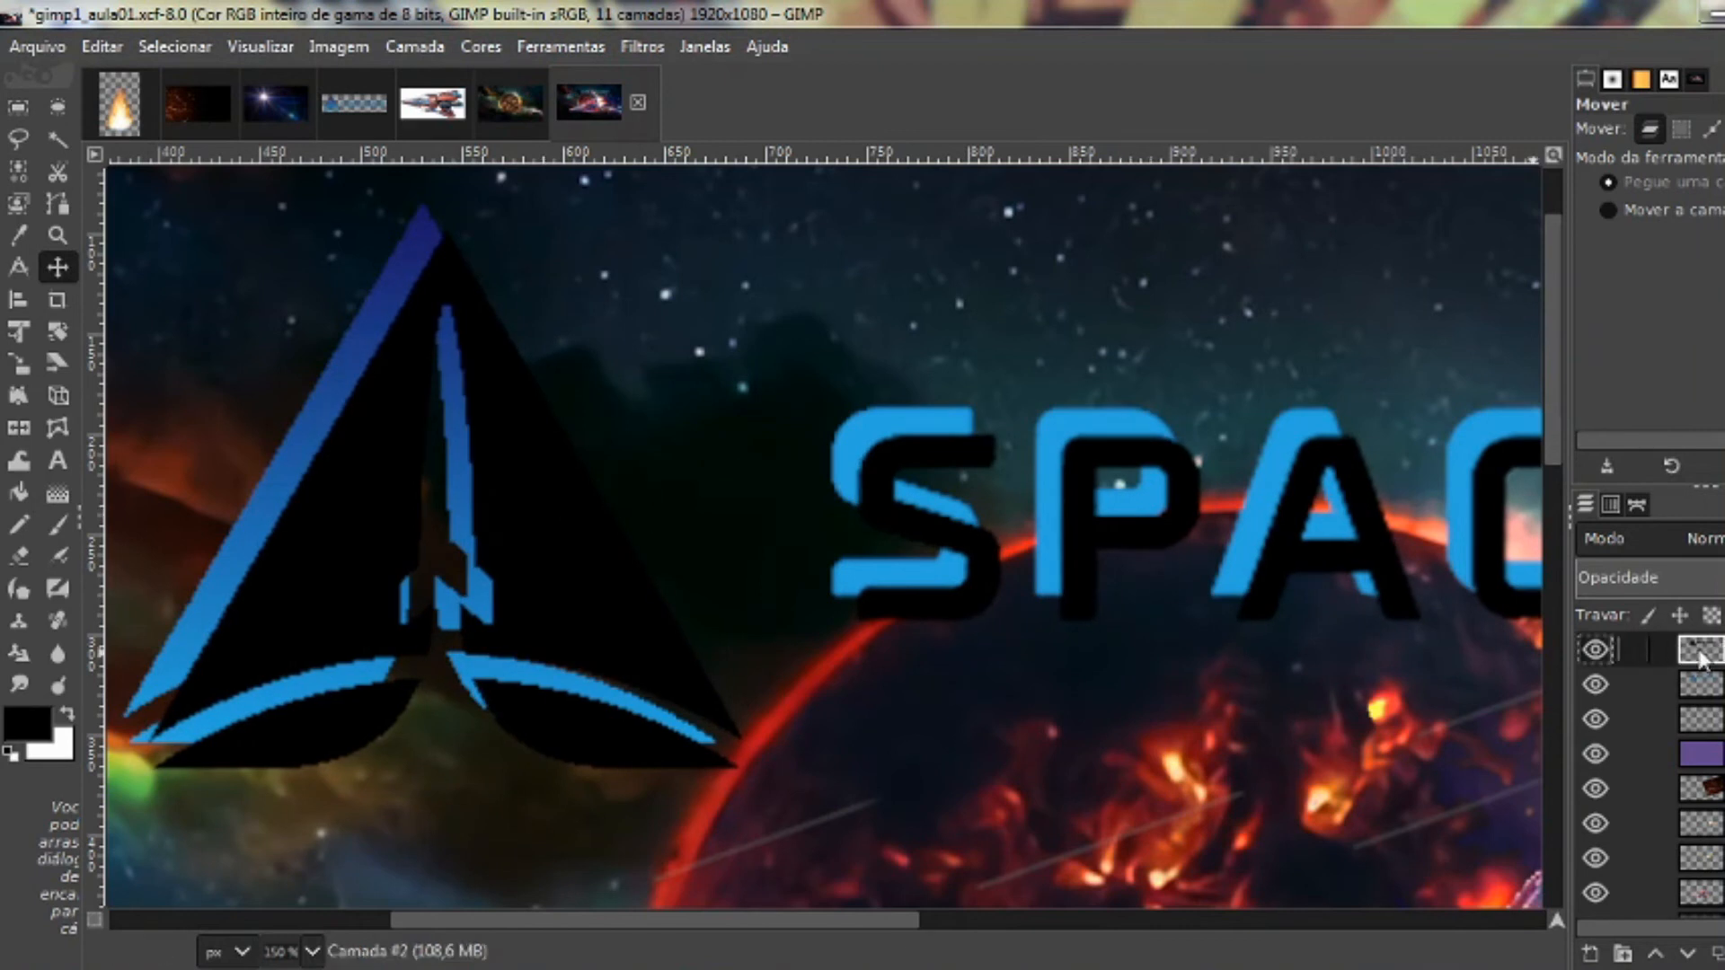
{"action": "left_click", "coordinate": [1706, 699]}
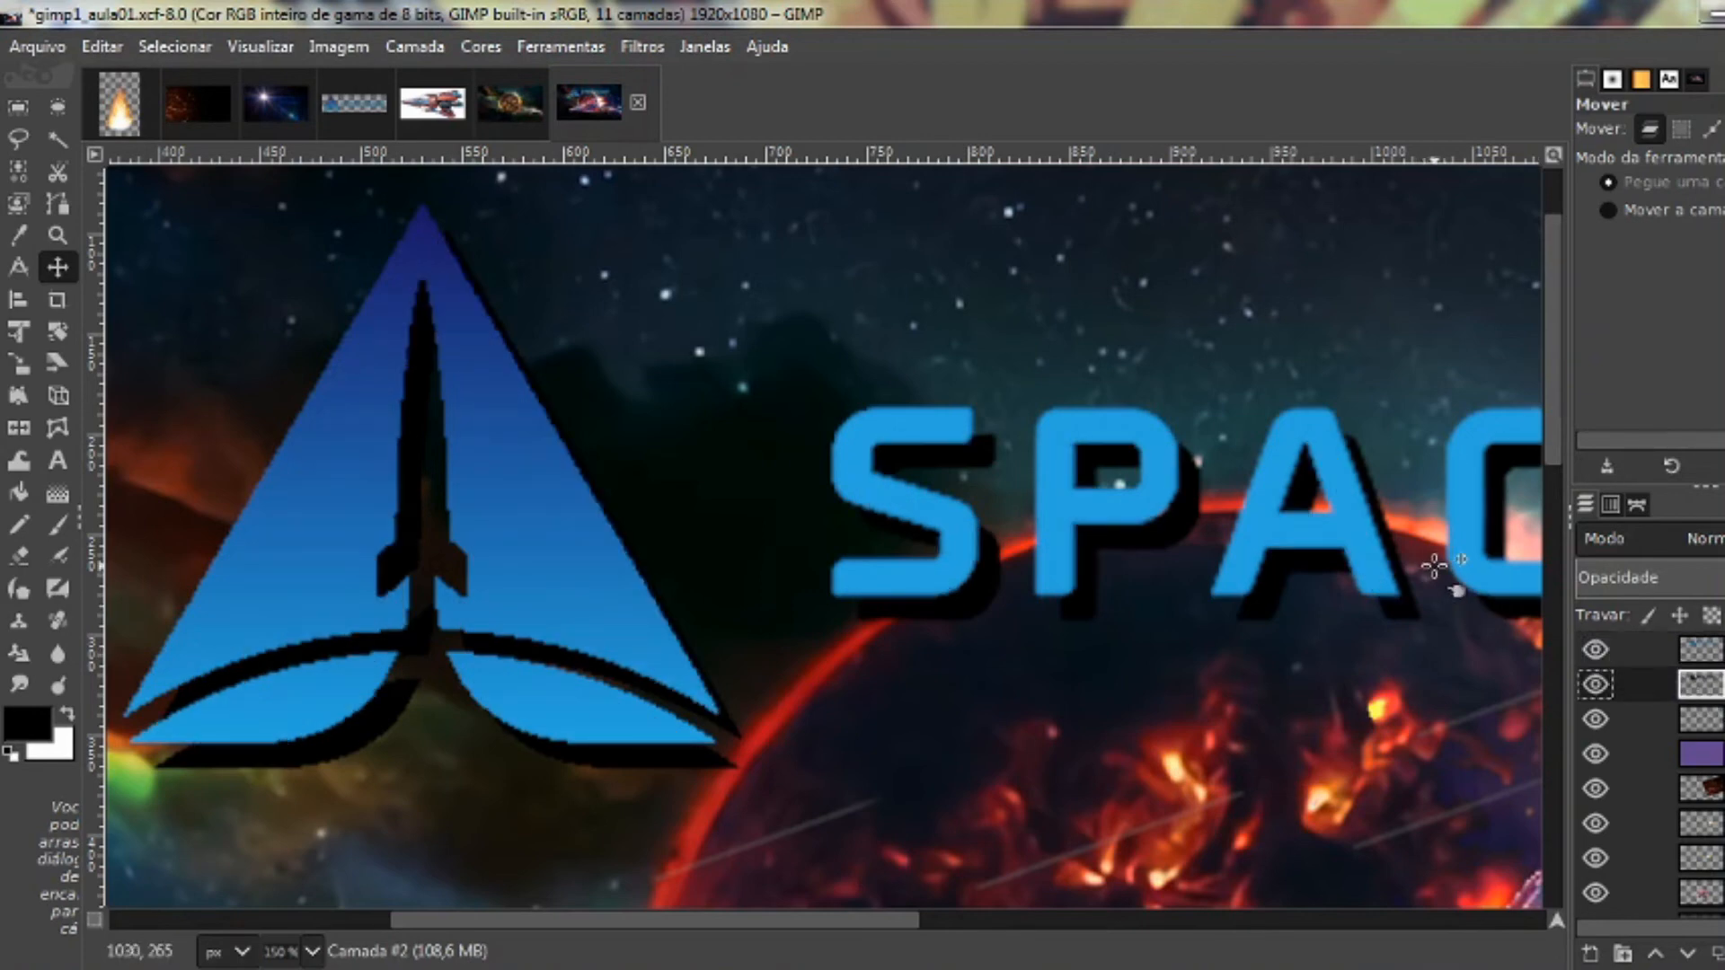
Lower the opacity of the black shadow layer so the background shows partly through it
{"action": "left_click_drag", "start_coordinate": [1366, 521], "coordinate": [884, 560]}
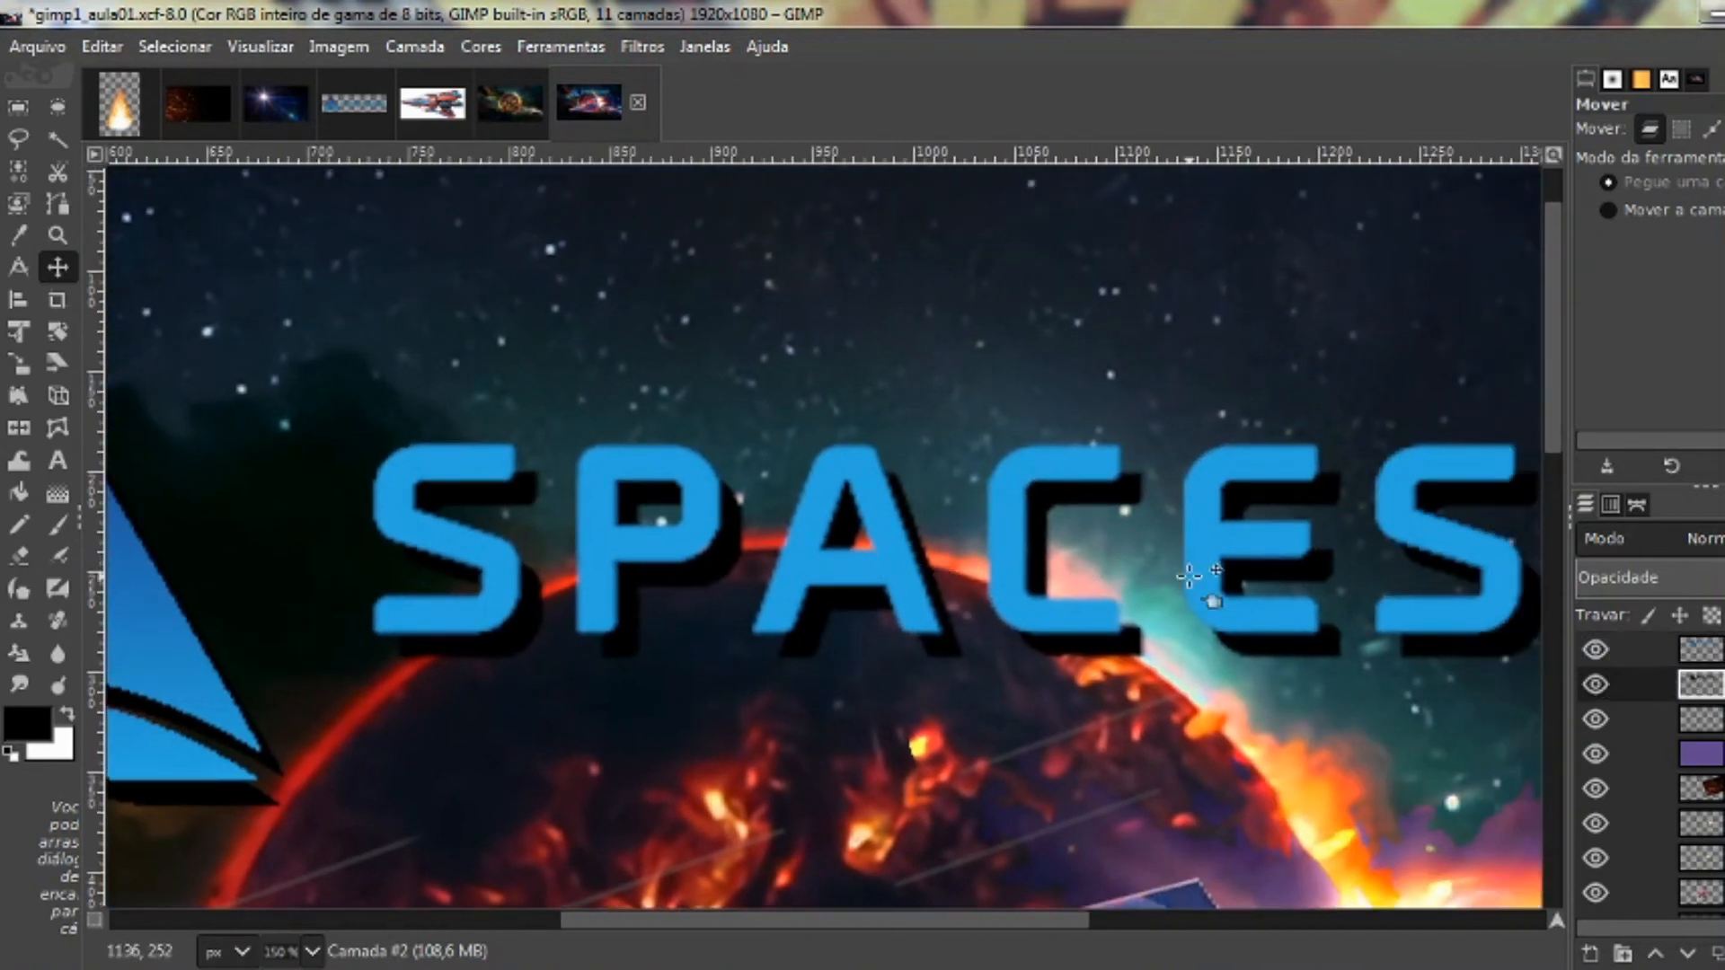
{"action": "scroll", "coordinate": [899, 575], "scroll_direction": "down", "scroll_amount": 4}
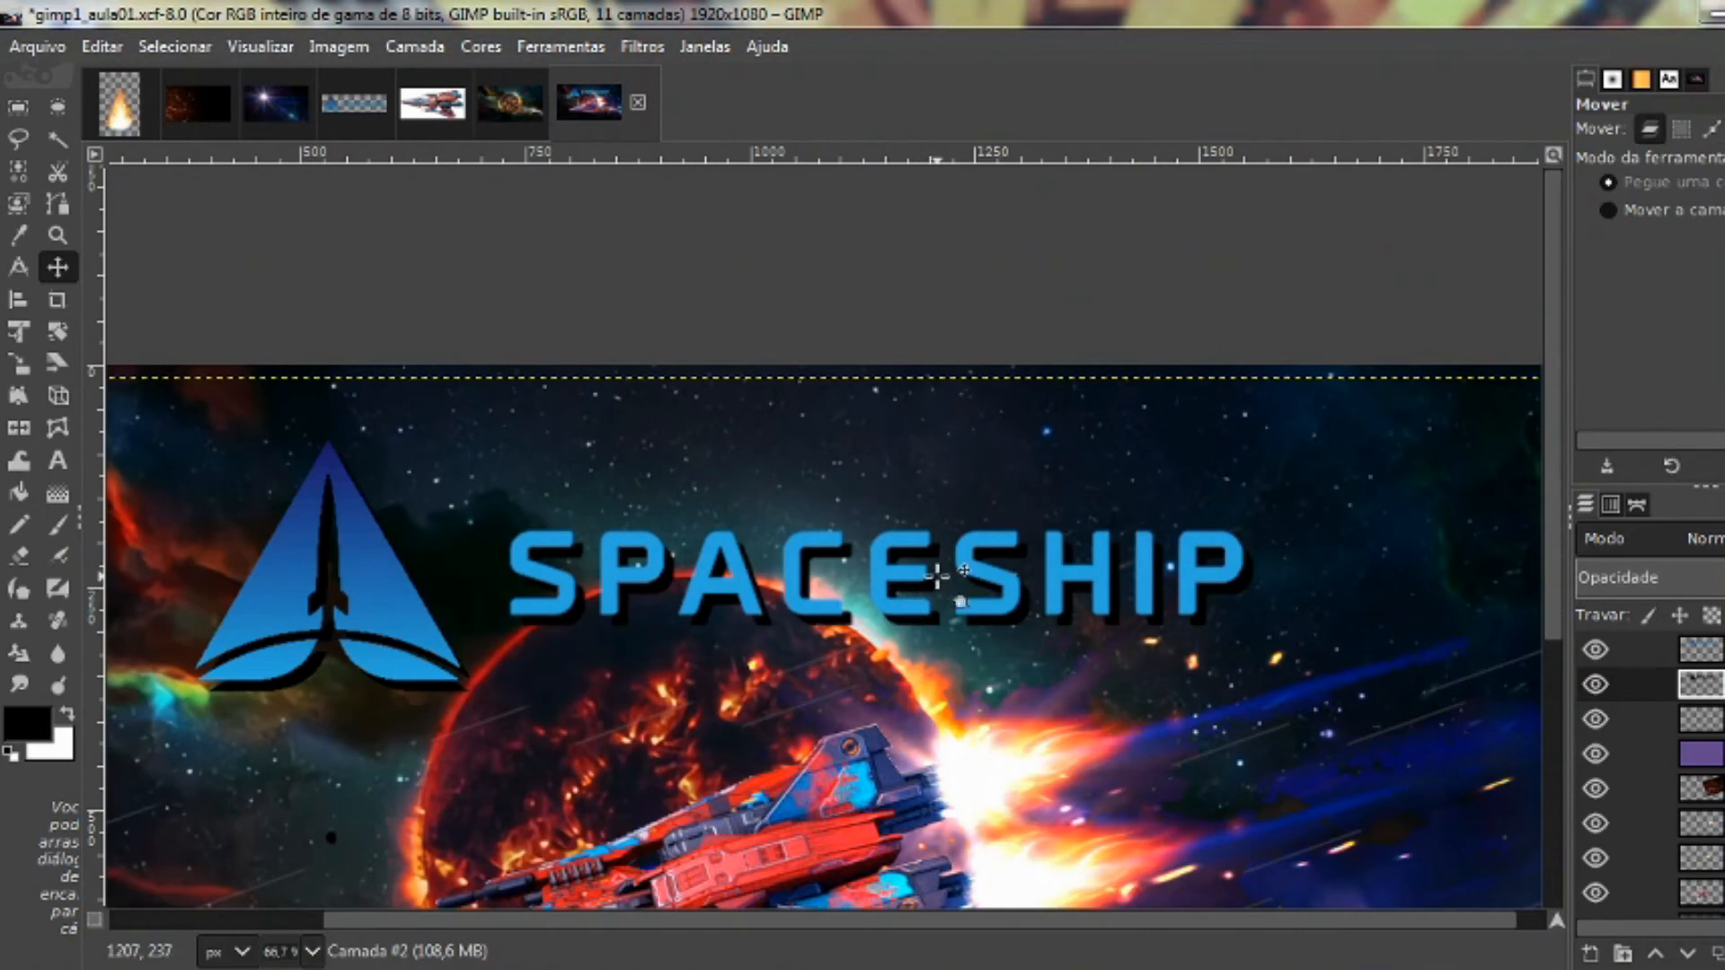
{"action": "scroll", "coordinate": [940, 577], "scroll_direction": "down", "scroll_amount": 2}
{"action": "left_click_drag", "start_coordinate": [1078, 485], "coordinate": [1043, 389]}
{"action": "scroll", "coordinate": [1058, 396], "scroll_direction": "up", "scroll_amount": 2}
{"action": "scroll", "coordinate": [1028, 539], "scroll_direction": "up", "scroll_amount": 3}
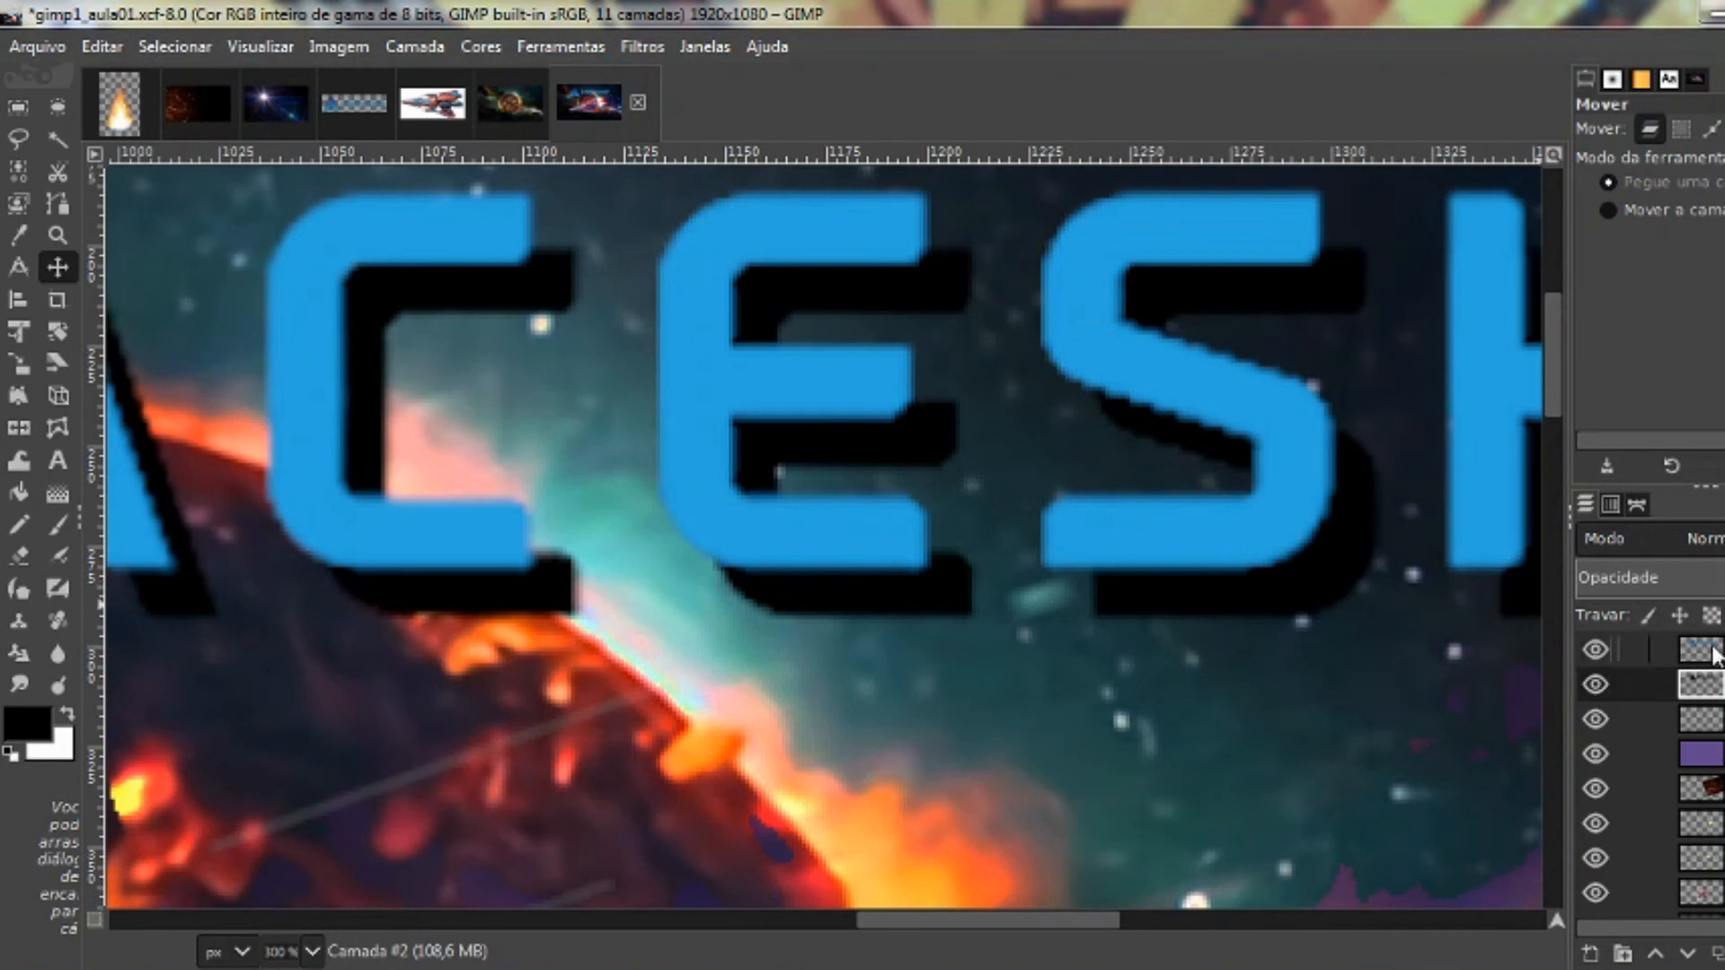
{"action": "left_click", "coordinate": [1711, 575]}
{"action": "mouse_move", "coordinate": [1697, 577]}
{"action": "left_mouse_down"}
{"action": "mouse_move", "coordinate": [1653, 580]}
{"action": "mouse_move", "coordinate": [1723, 579]}
{"action": "left_mouse_up"}
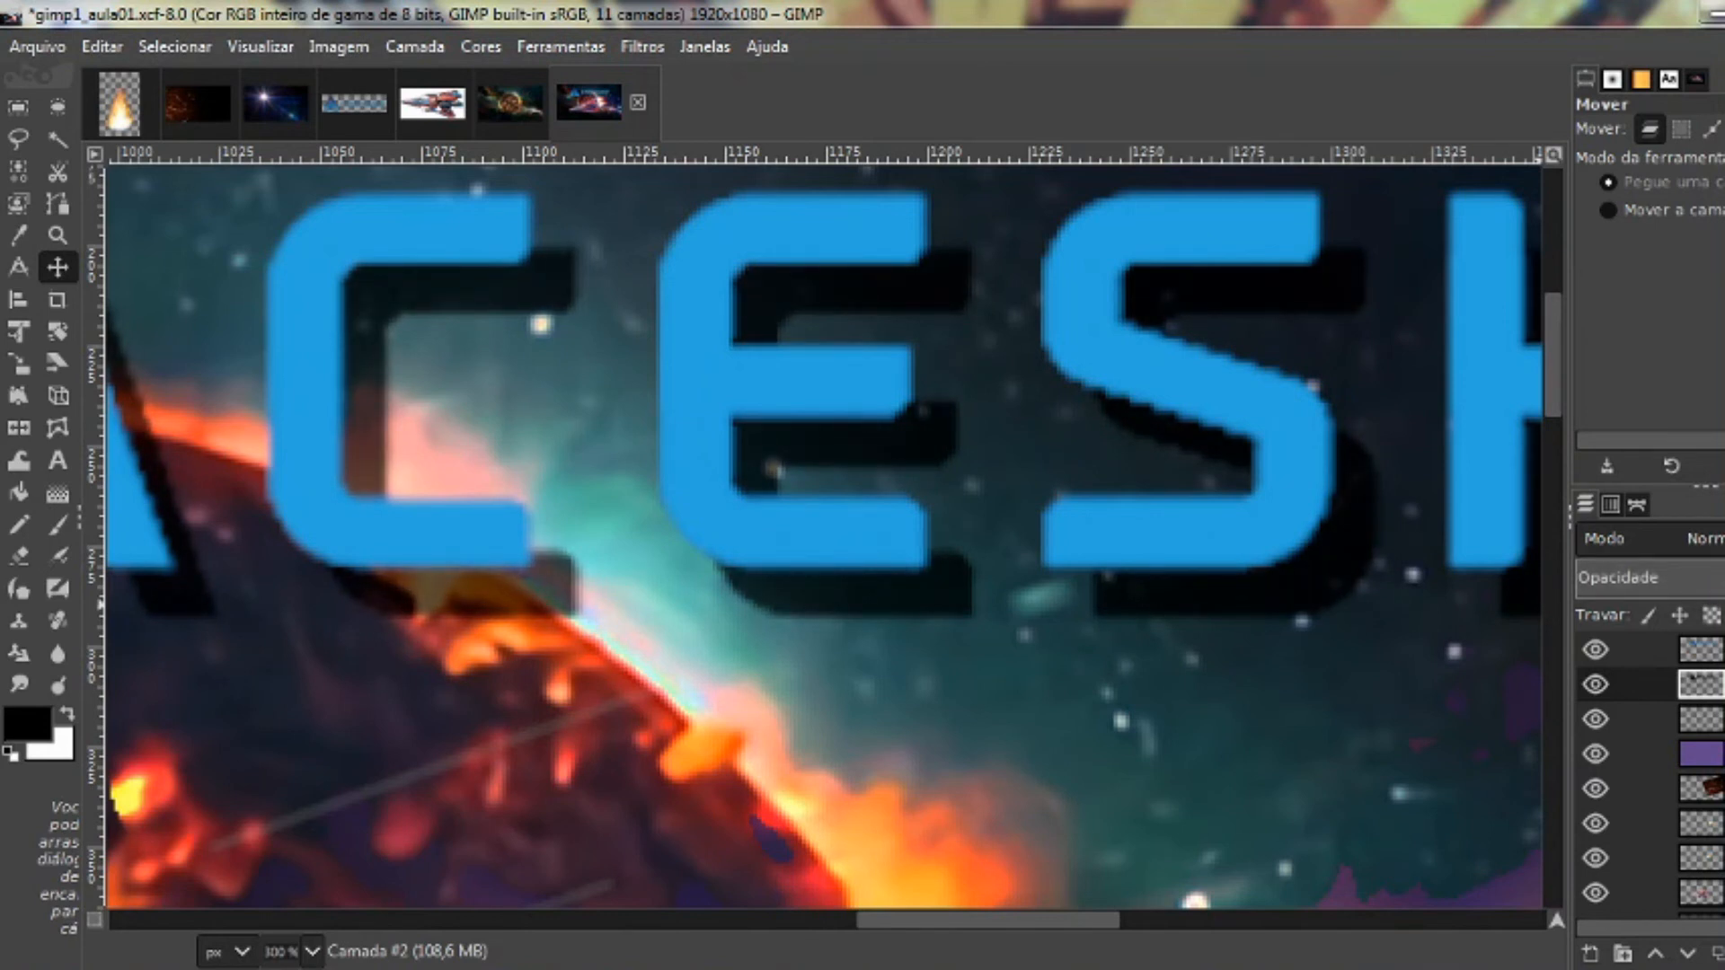
{"action": "left_click_drag", "start_coordinate": [1715, 579], "coordinate": [1720, 580]}
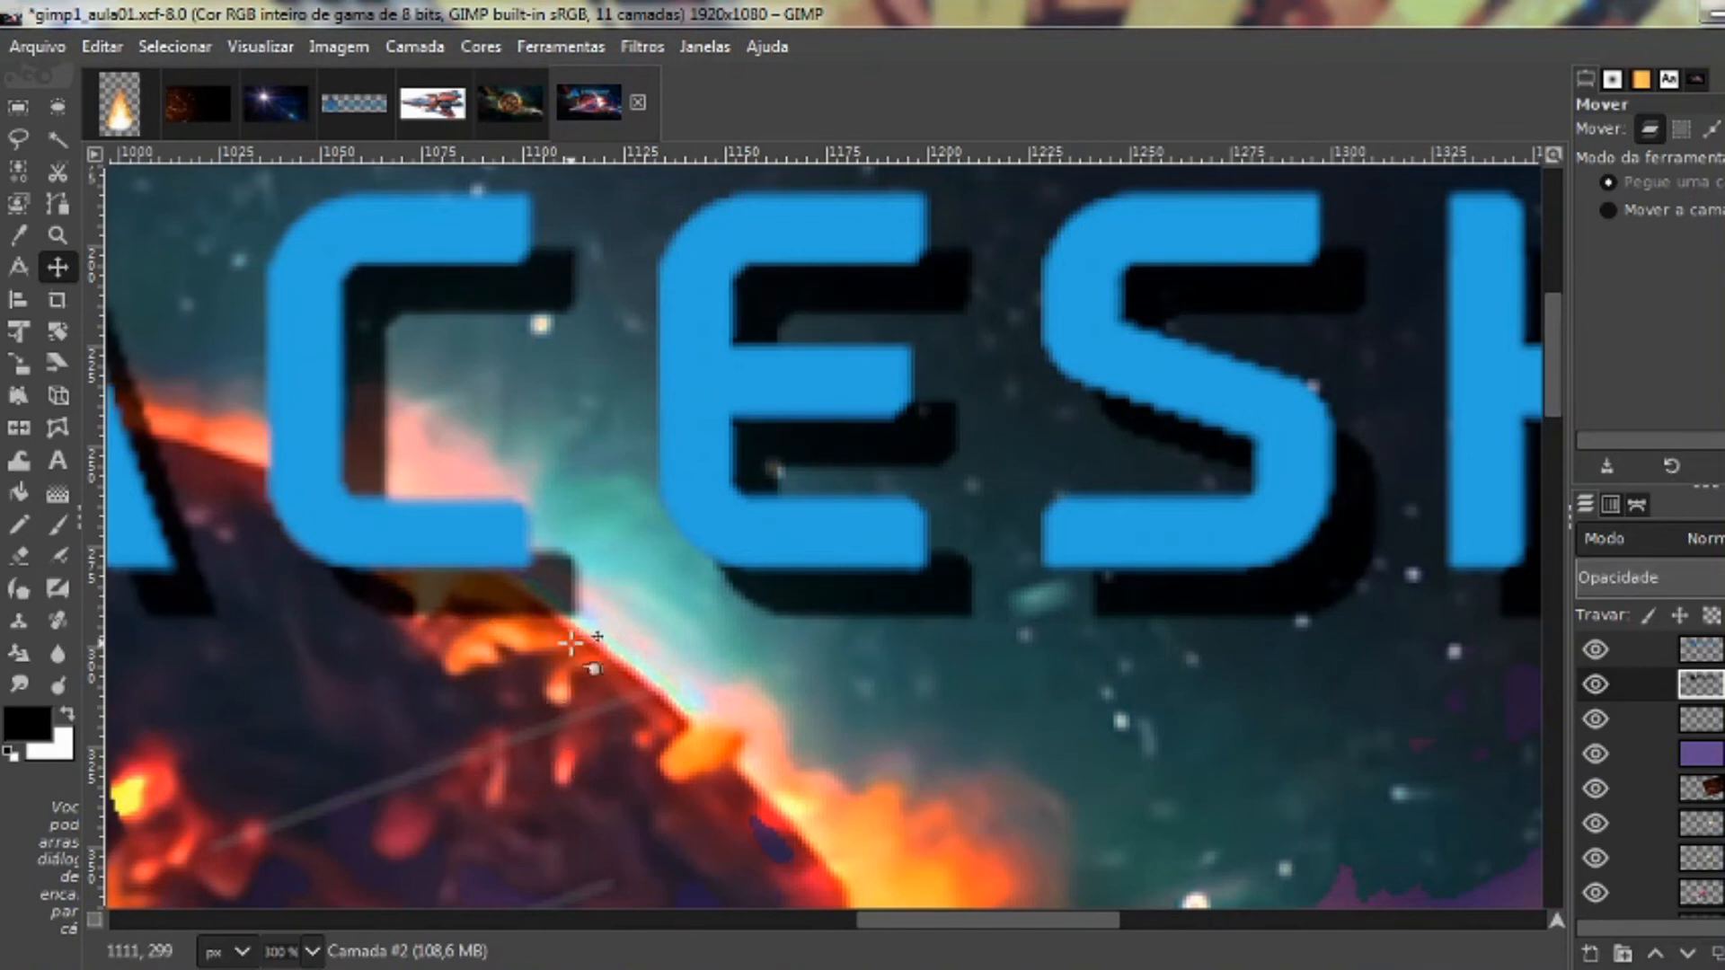
Add the text "GameDevBoss v.0.0.15" below the spaceship, near the lower edge of the image
{"action": "scroll", "coordinate": [571, 643], "scroll_direction": "down", "scroll_amount": 4}
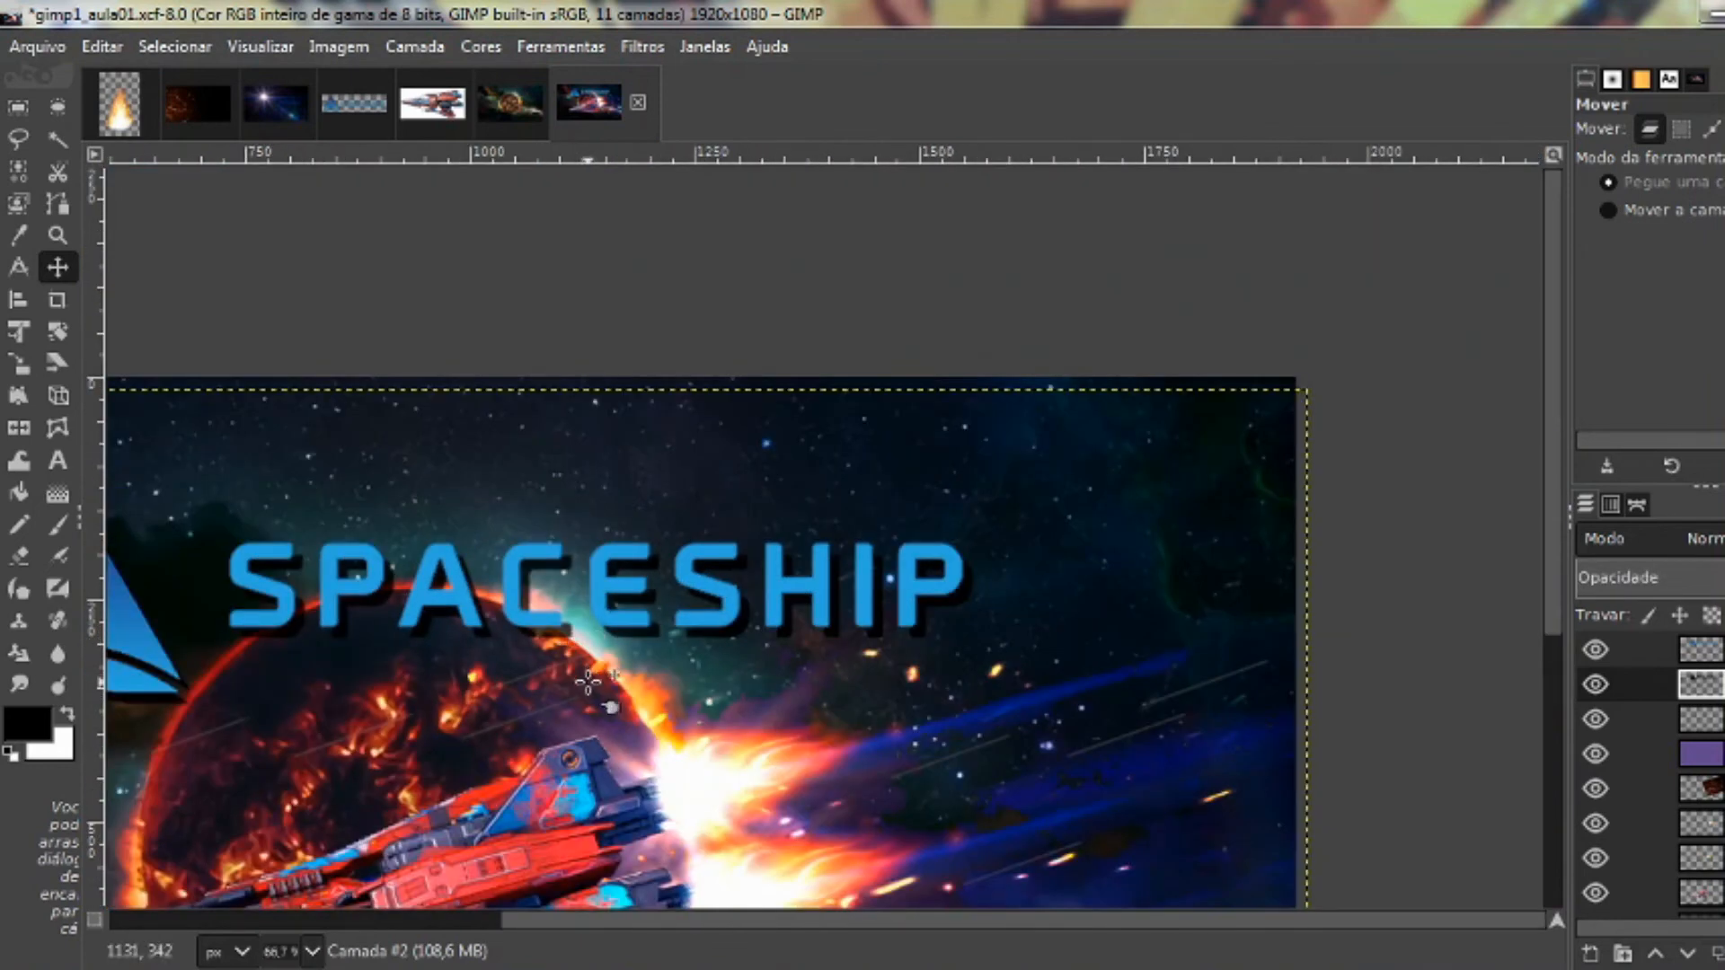
{"action": "left_click_drag", "start_coordinate": [590, 679], "coordinate": [919, 457]}
{"action": "scroll", "coordinate": [815, 493], "scroll_direction": "down", "scroll_amount": 1}
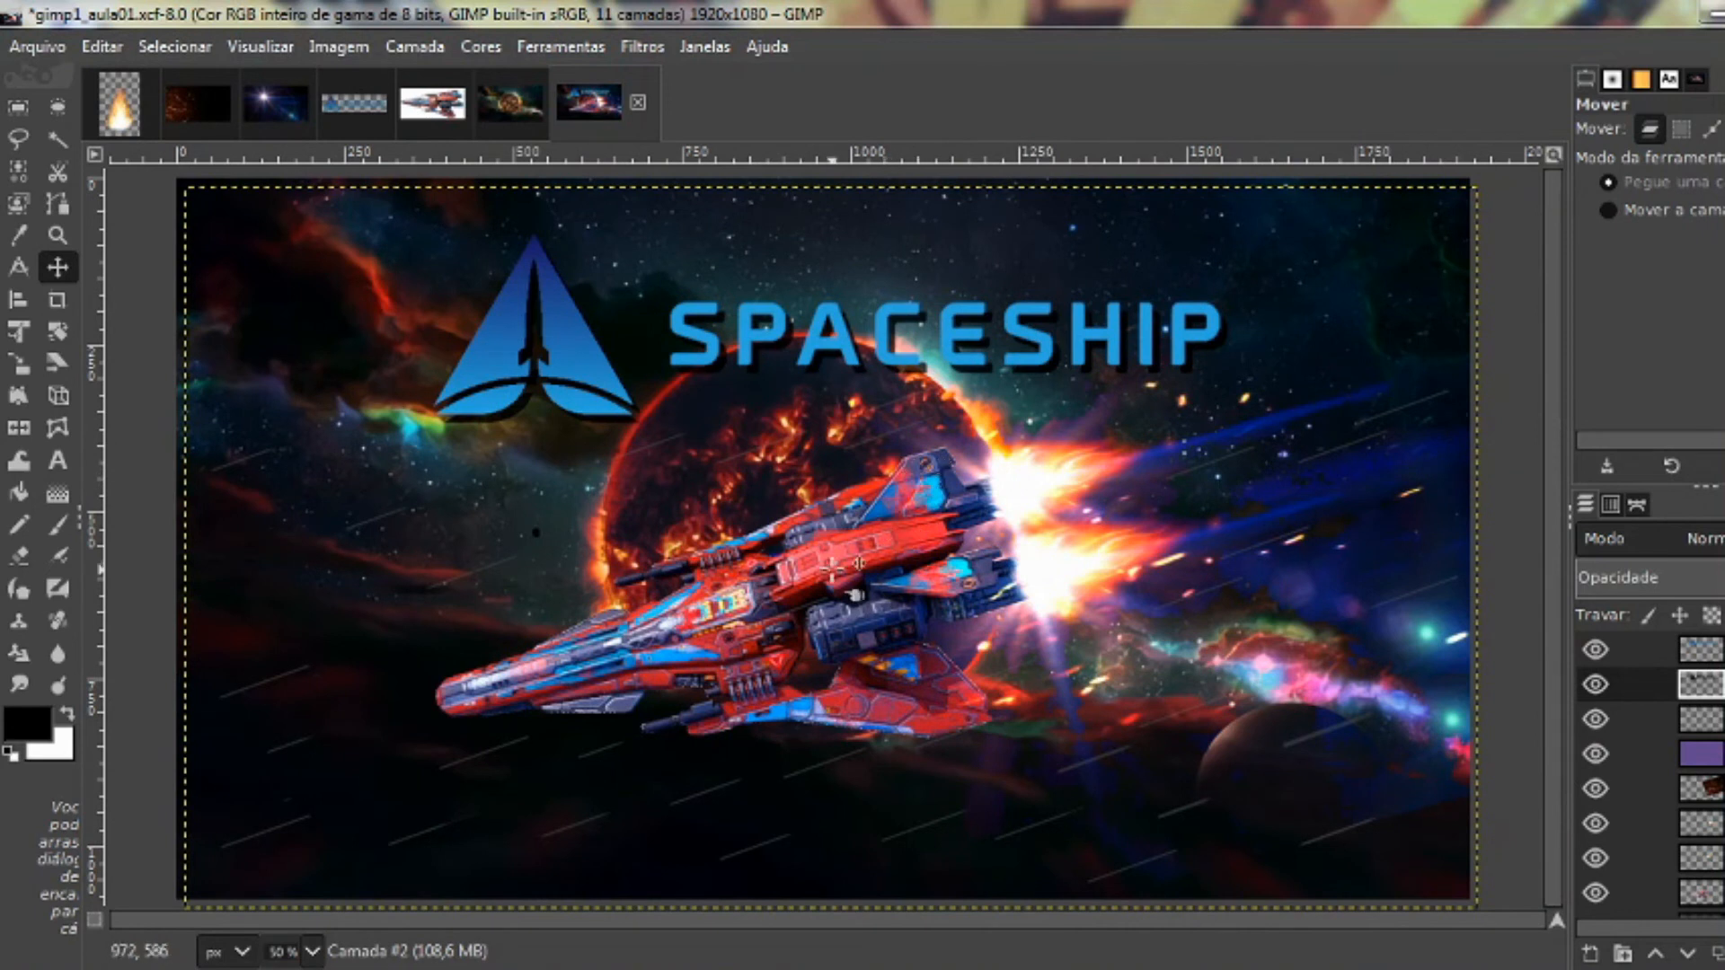
{"action": "left_click", "coordinate": [57, 459]}
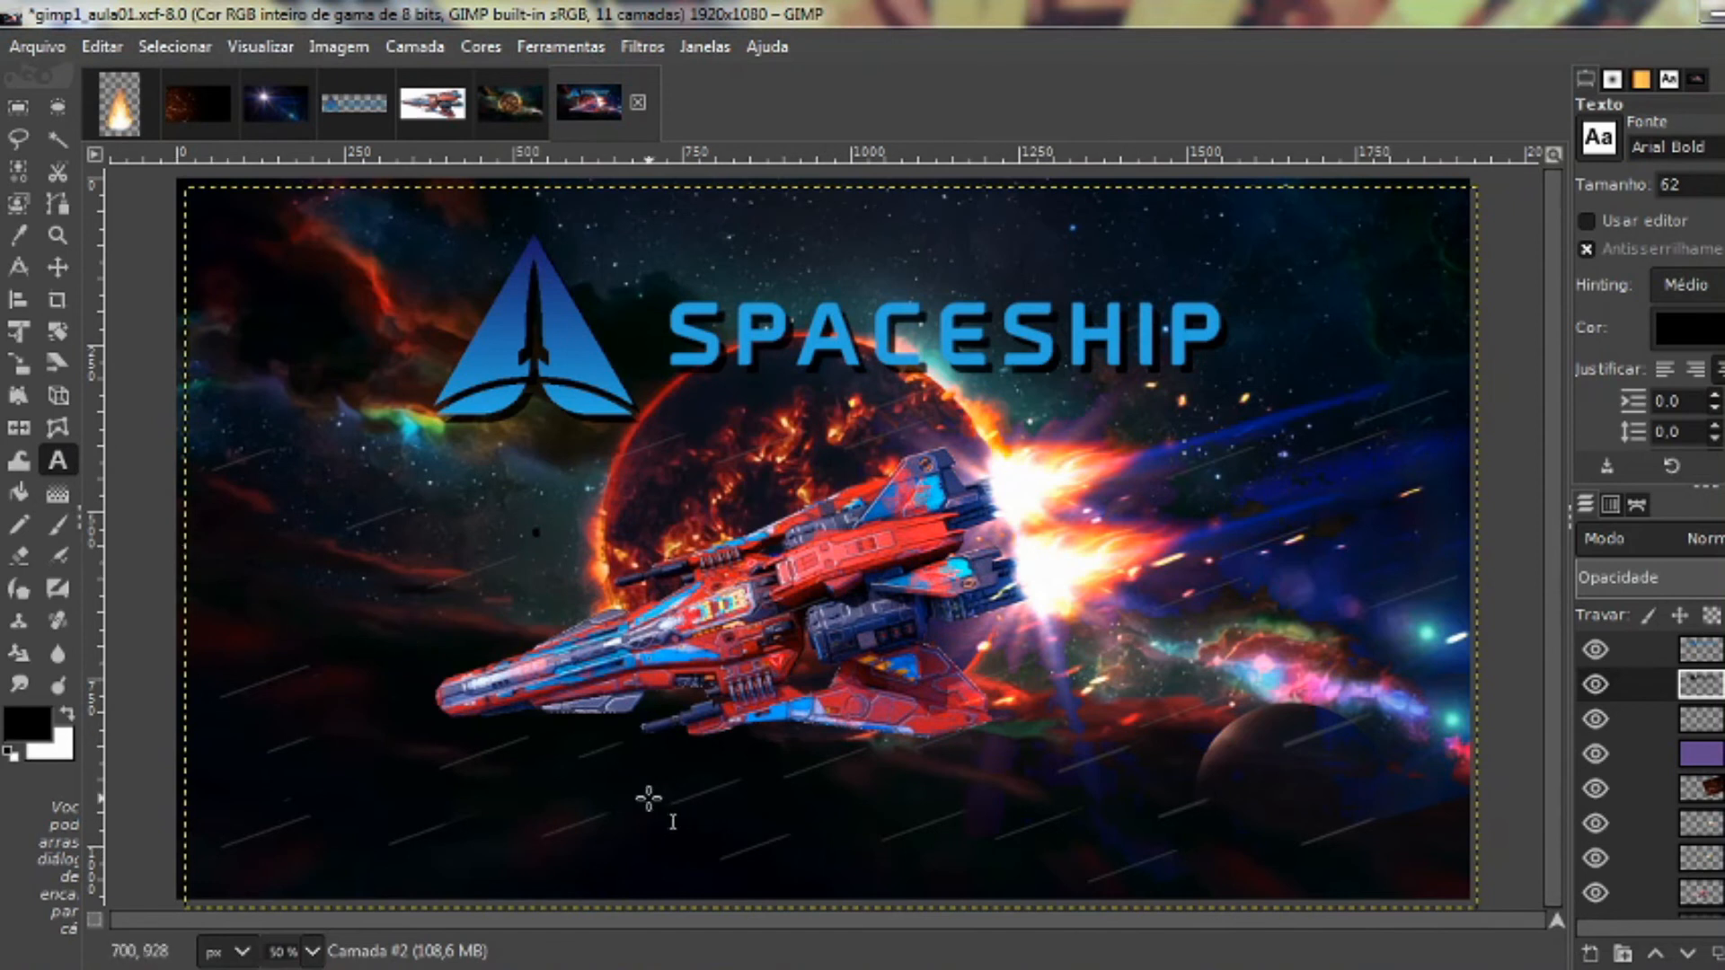
{"action": "left_click_drag", "start_coordinate": [623, 790], "coordinate": [642, 807]}
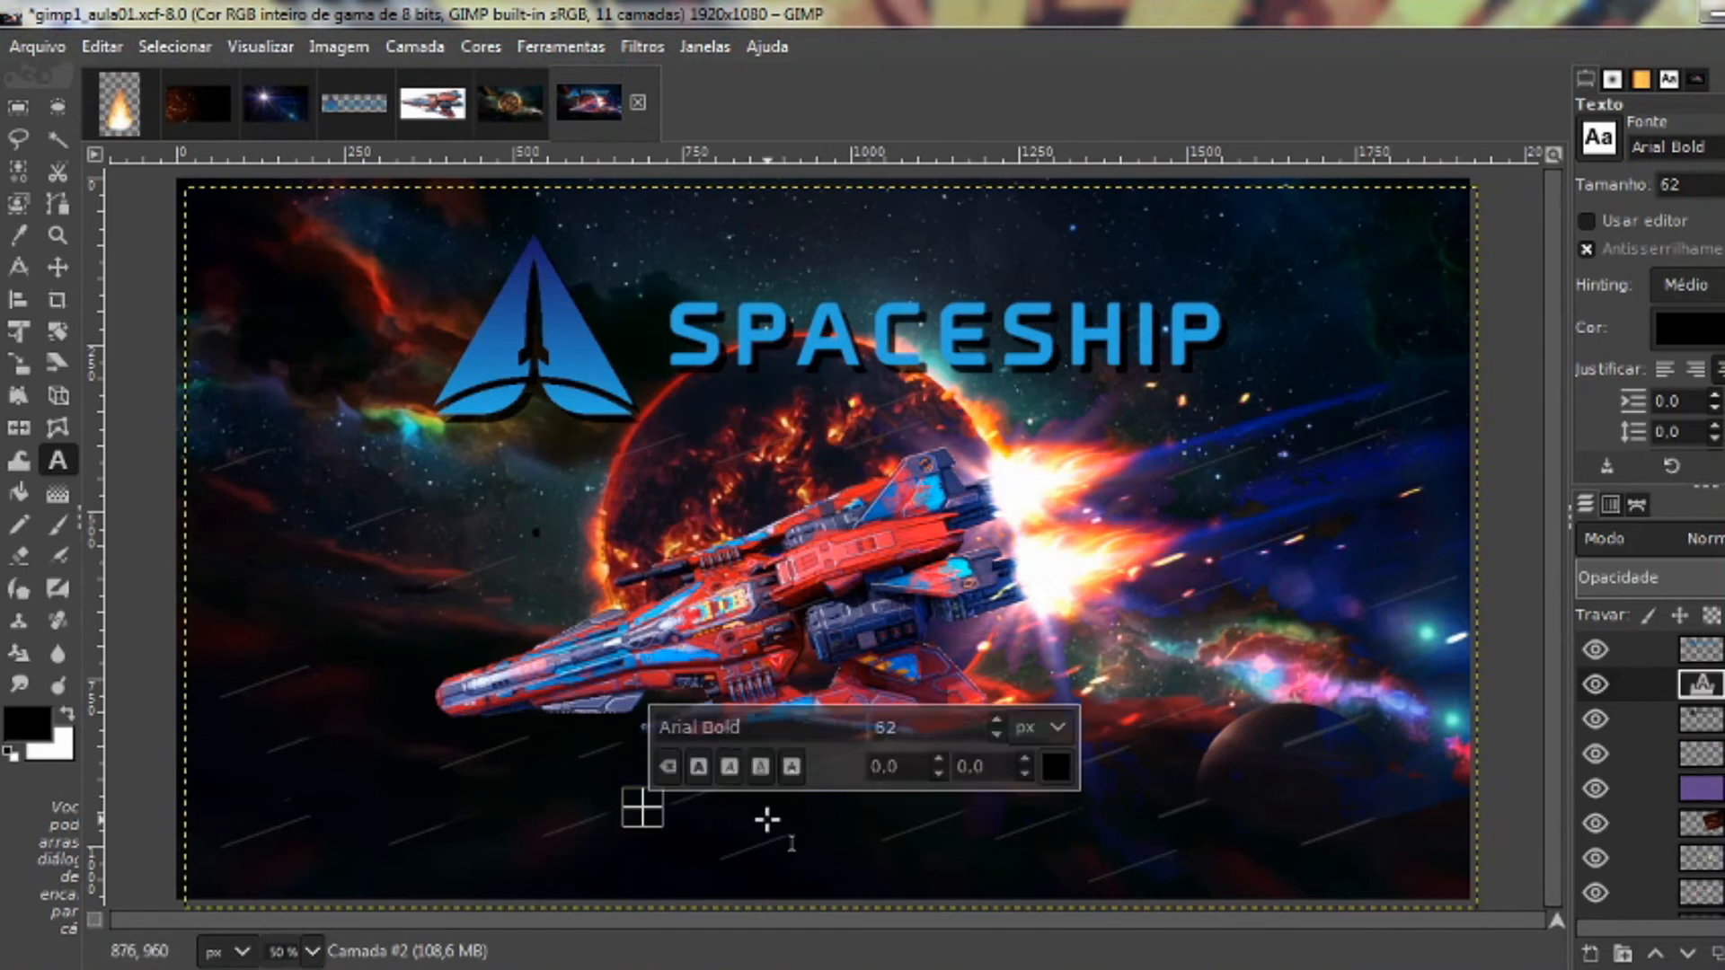
{"action": "type", "text": "GameD"}
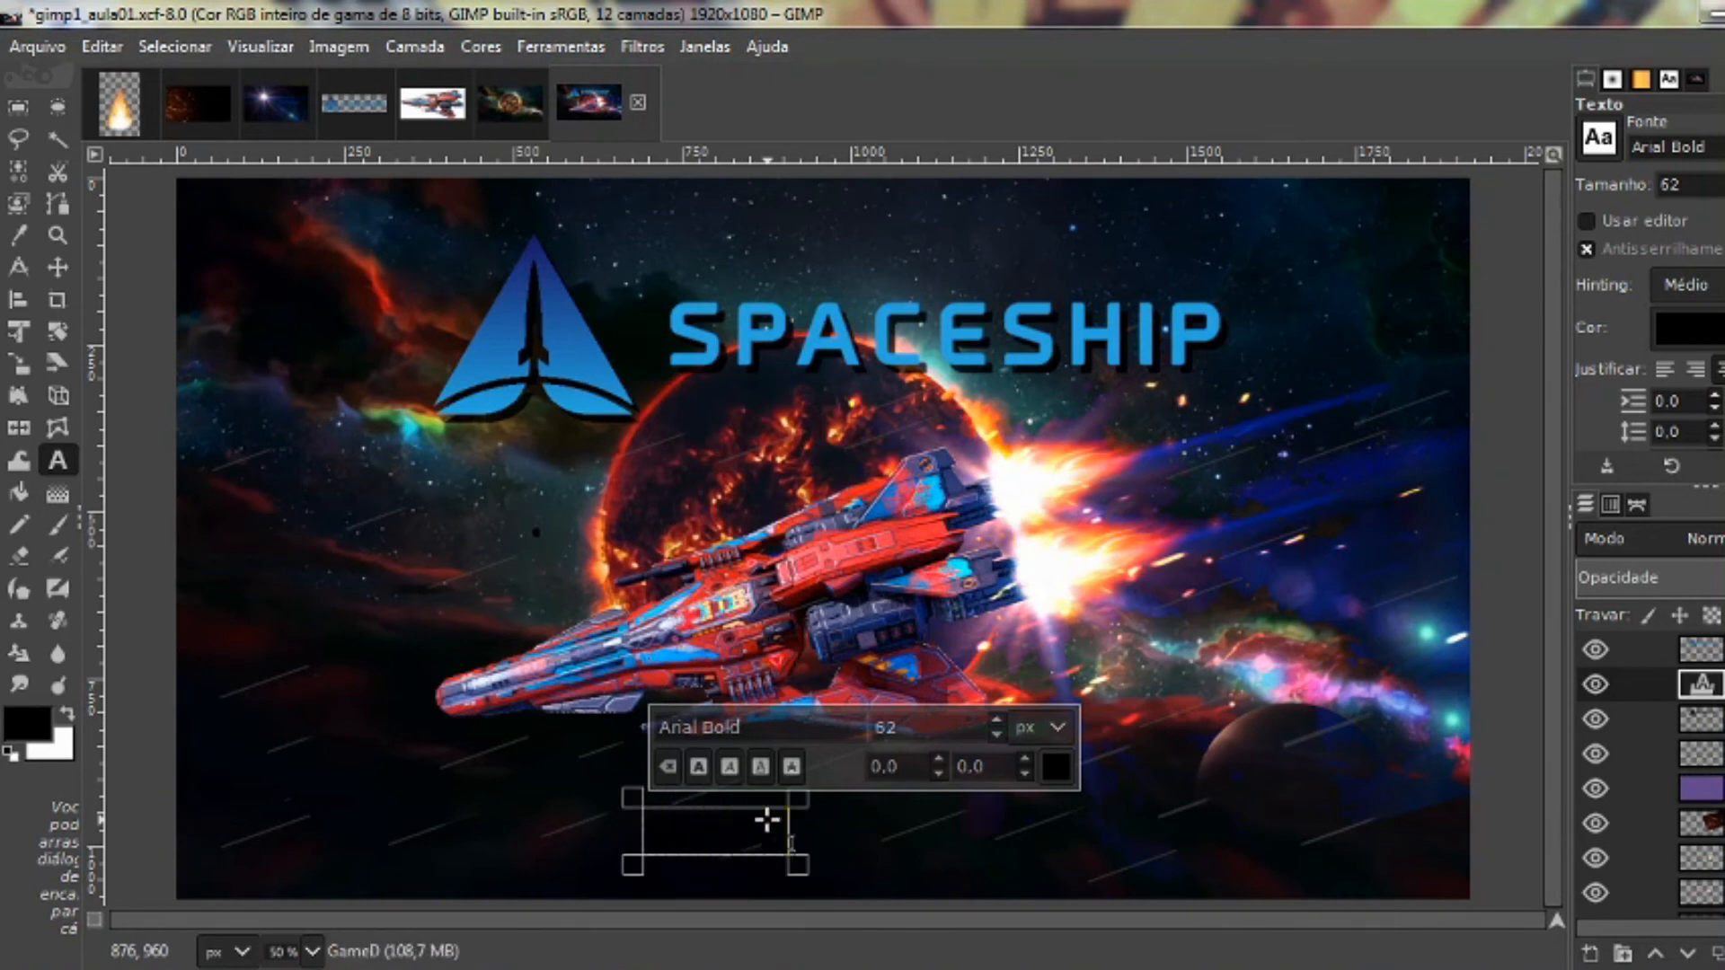
{"action": "type", "text": "evBo"}
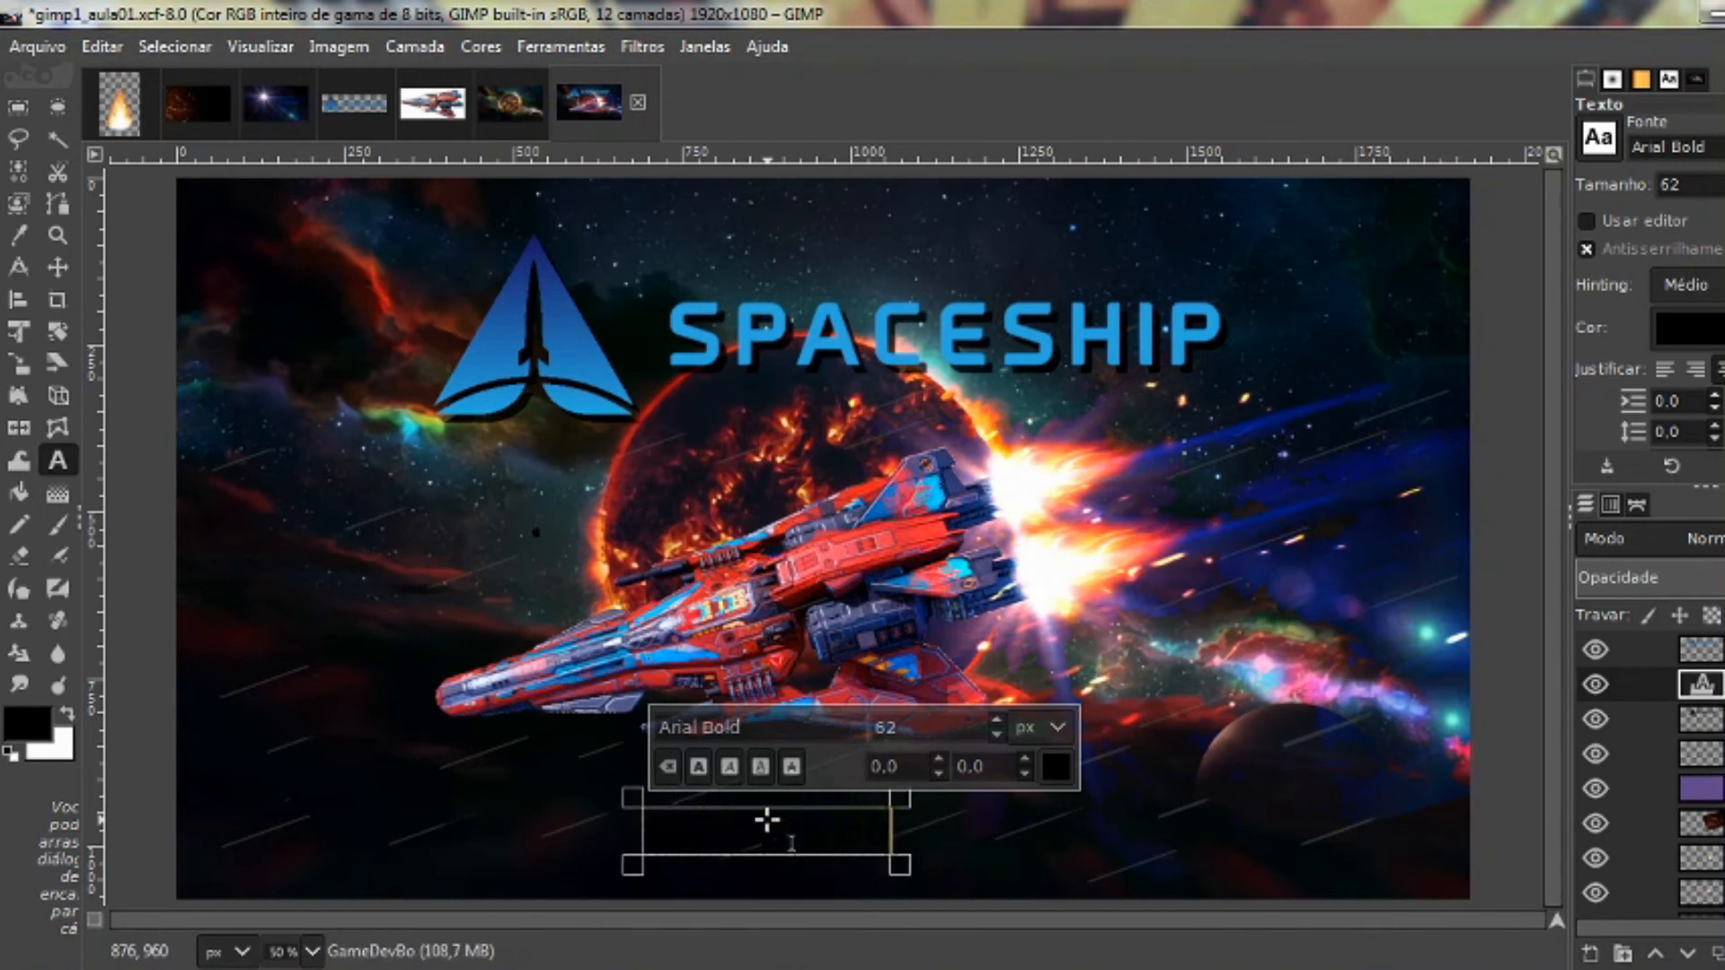
{"action": "type", "text": "ss"}
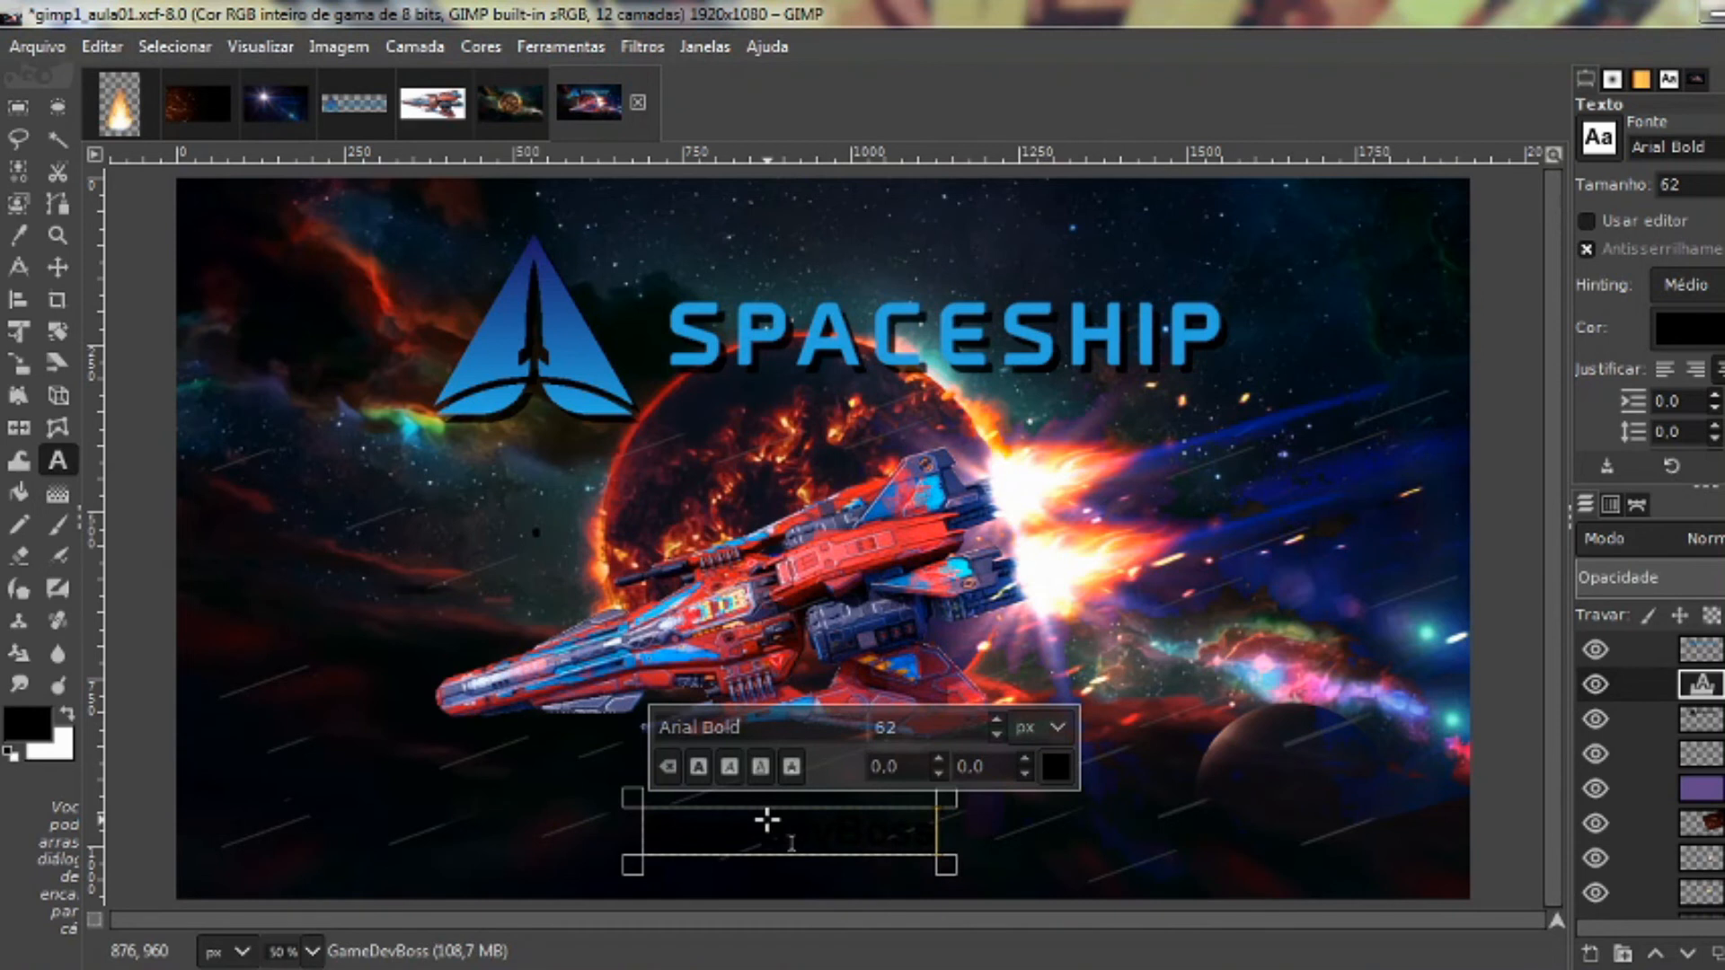
{"action": "type", "text": " v"}
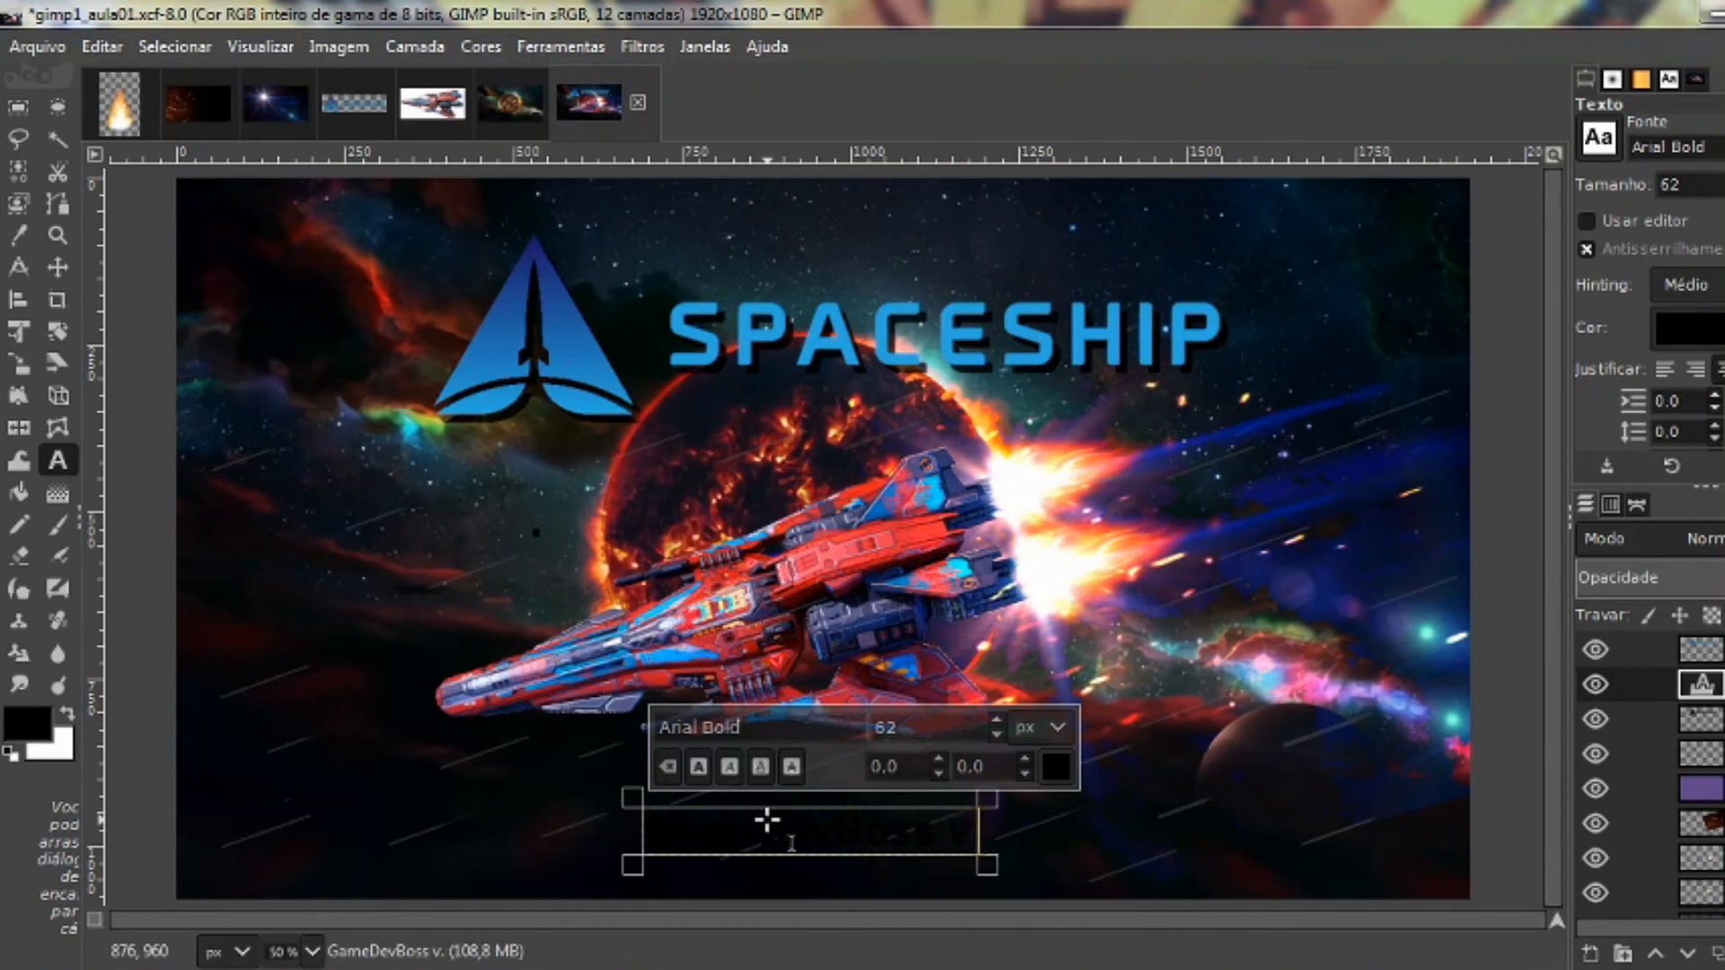
{"action": "type", "text": ".0.0."}
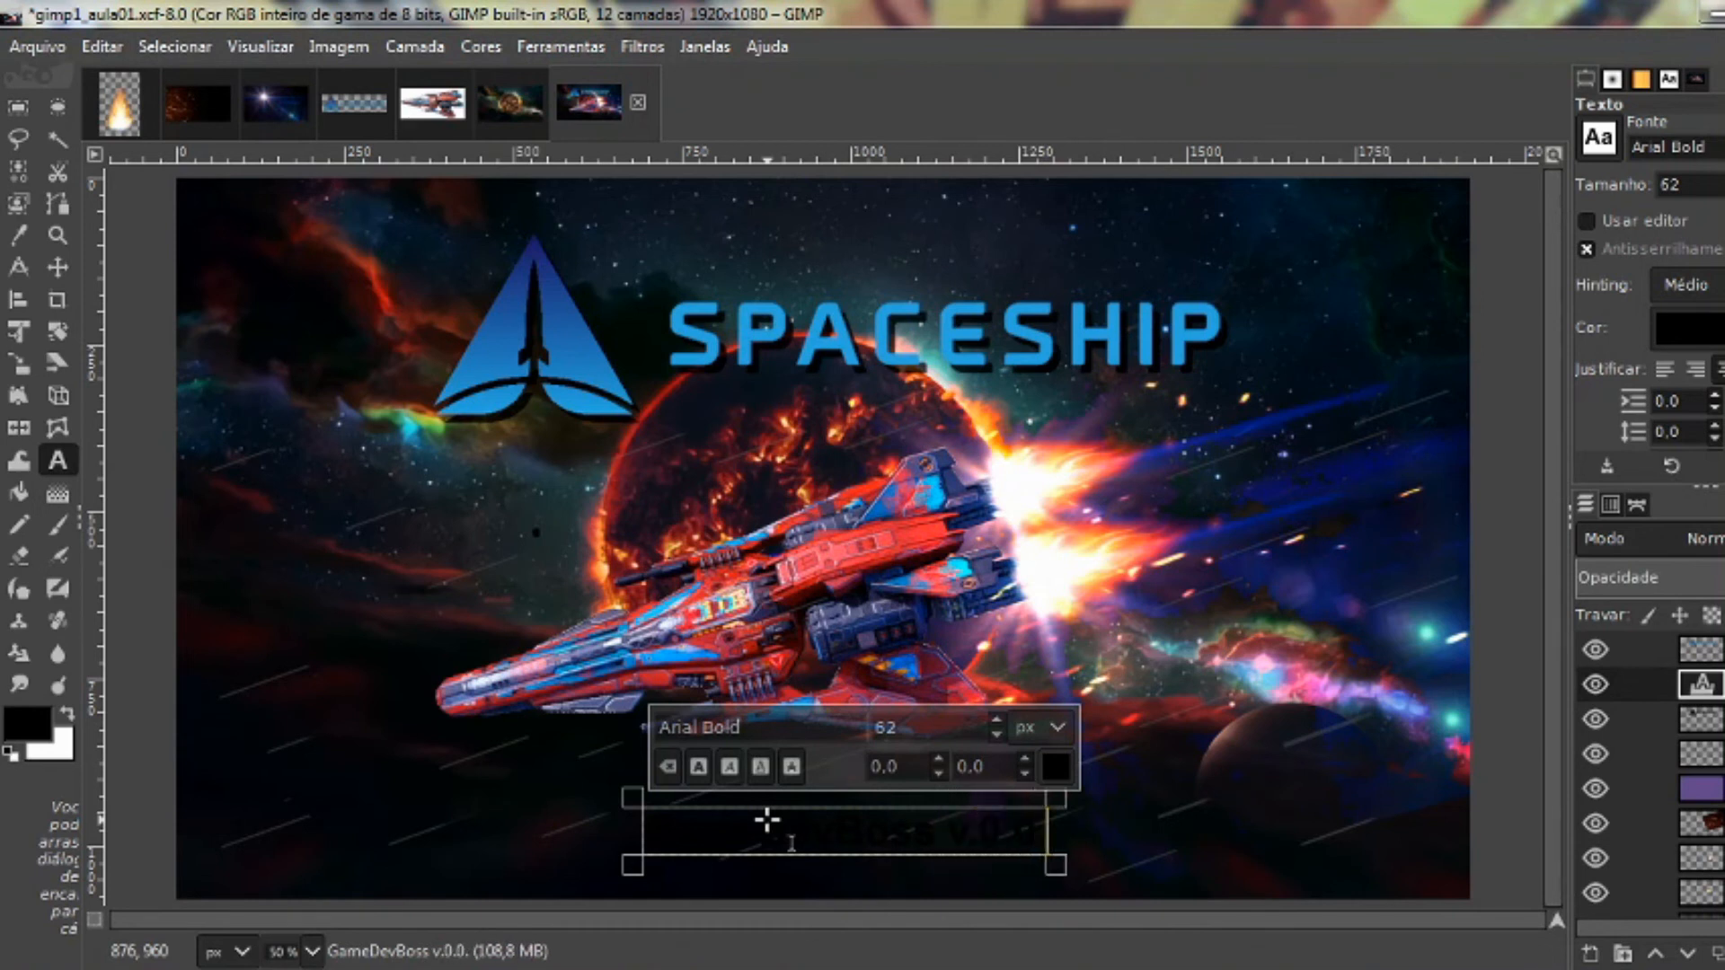
{"action": "type", "text": "15"}
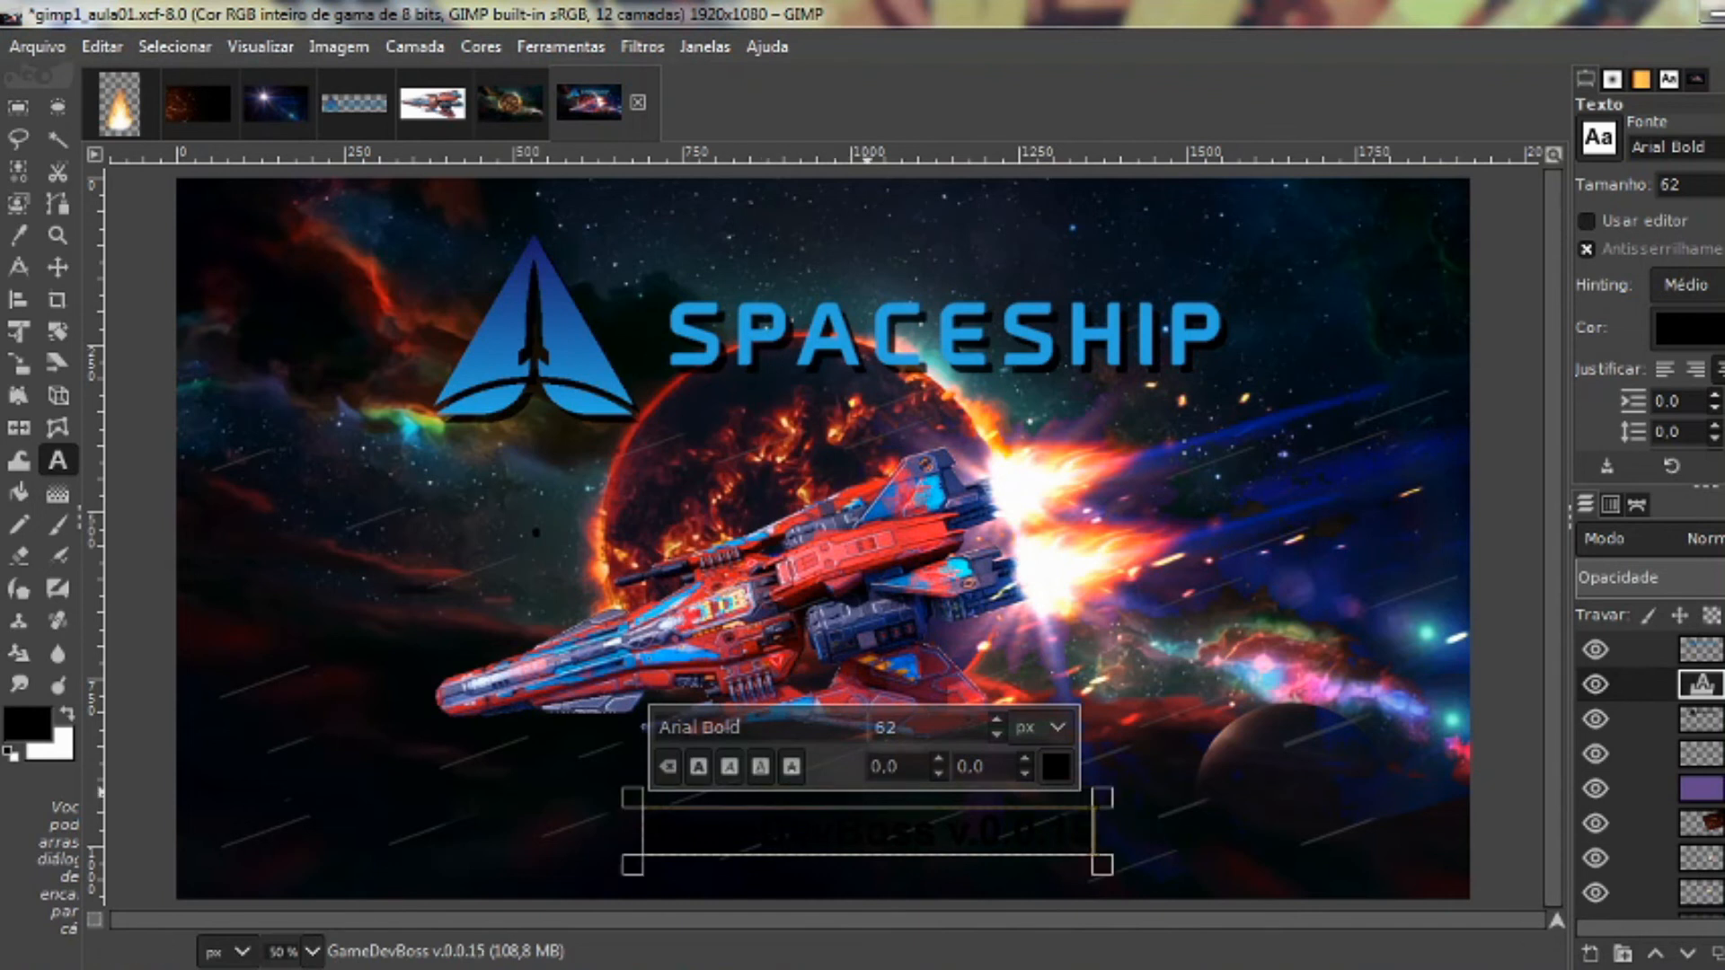
Recolor the whole version text below the spaceship to white (ffffff)
{"action": "triple_click", "coordinate": [957, 834]}
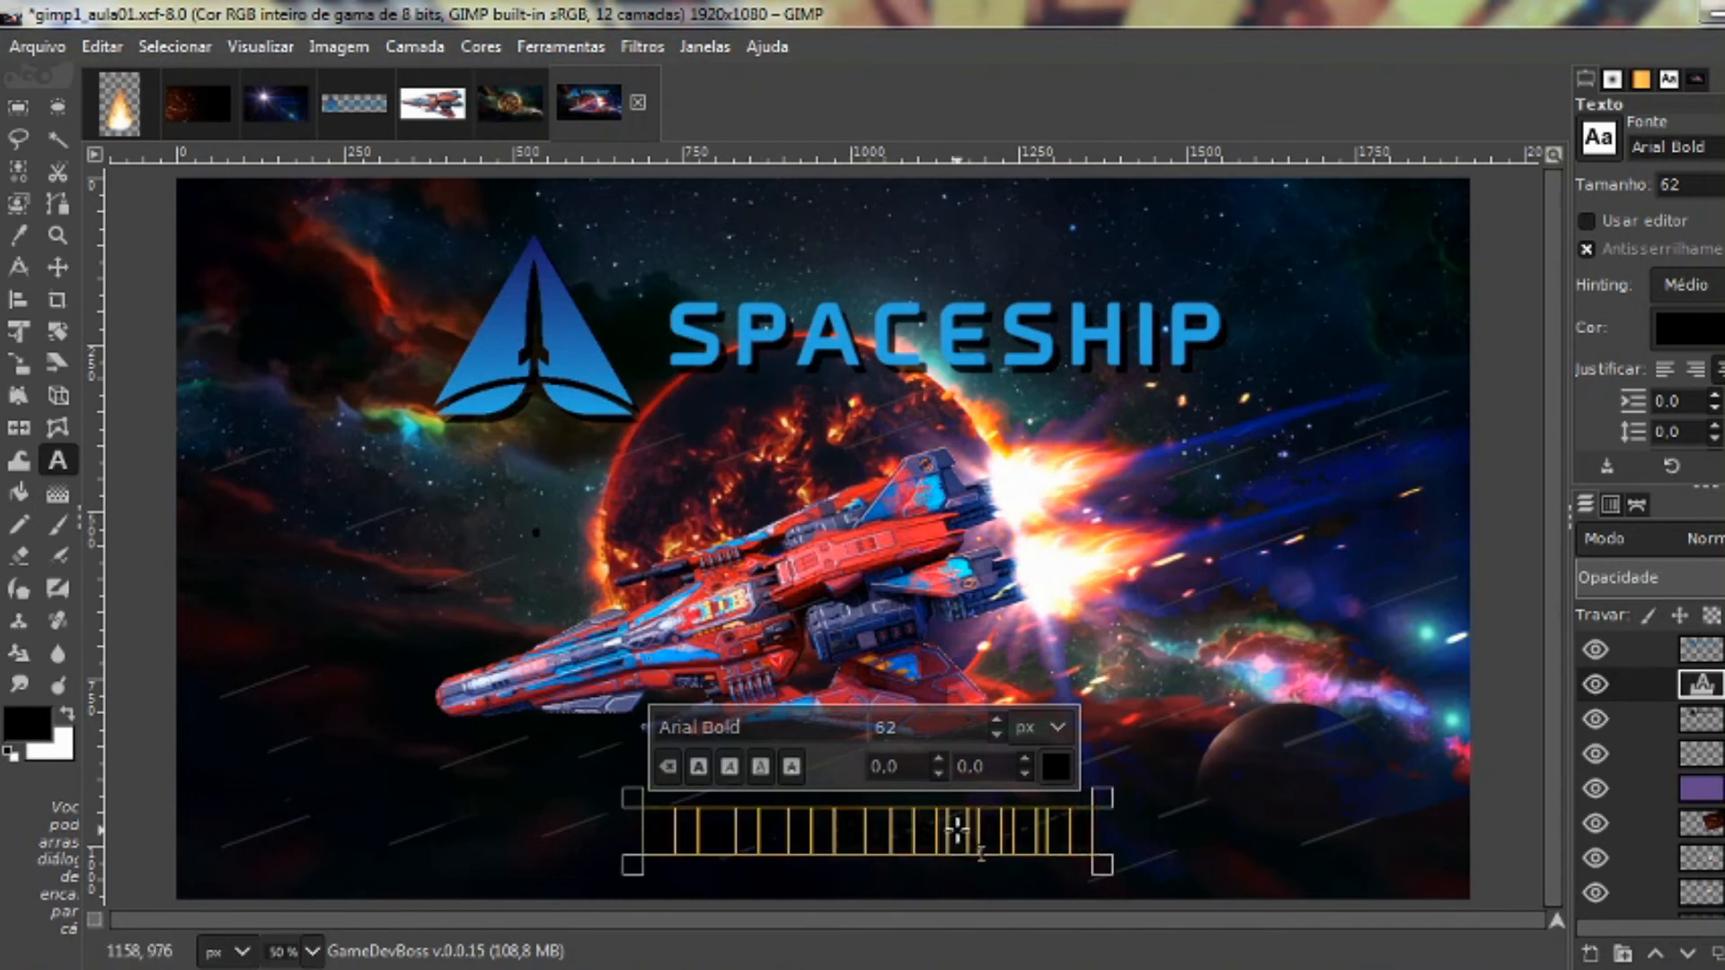
{"action": "left_click", "coordinate": [1055, 765]}
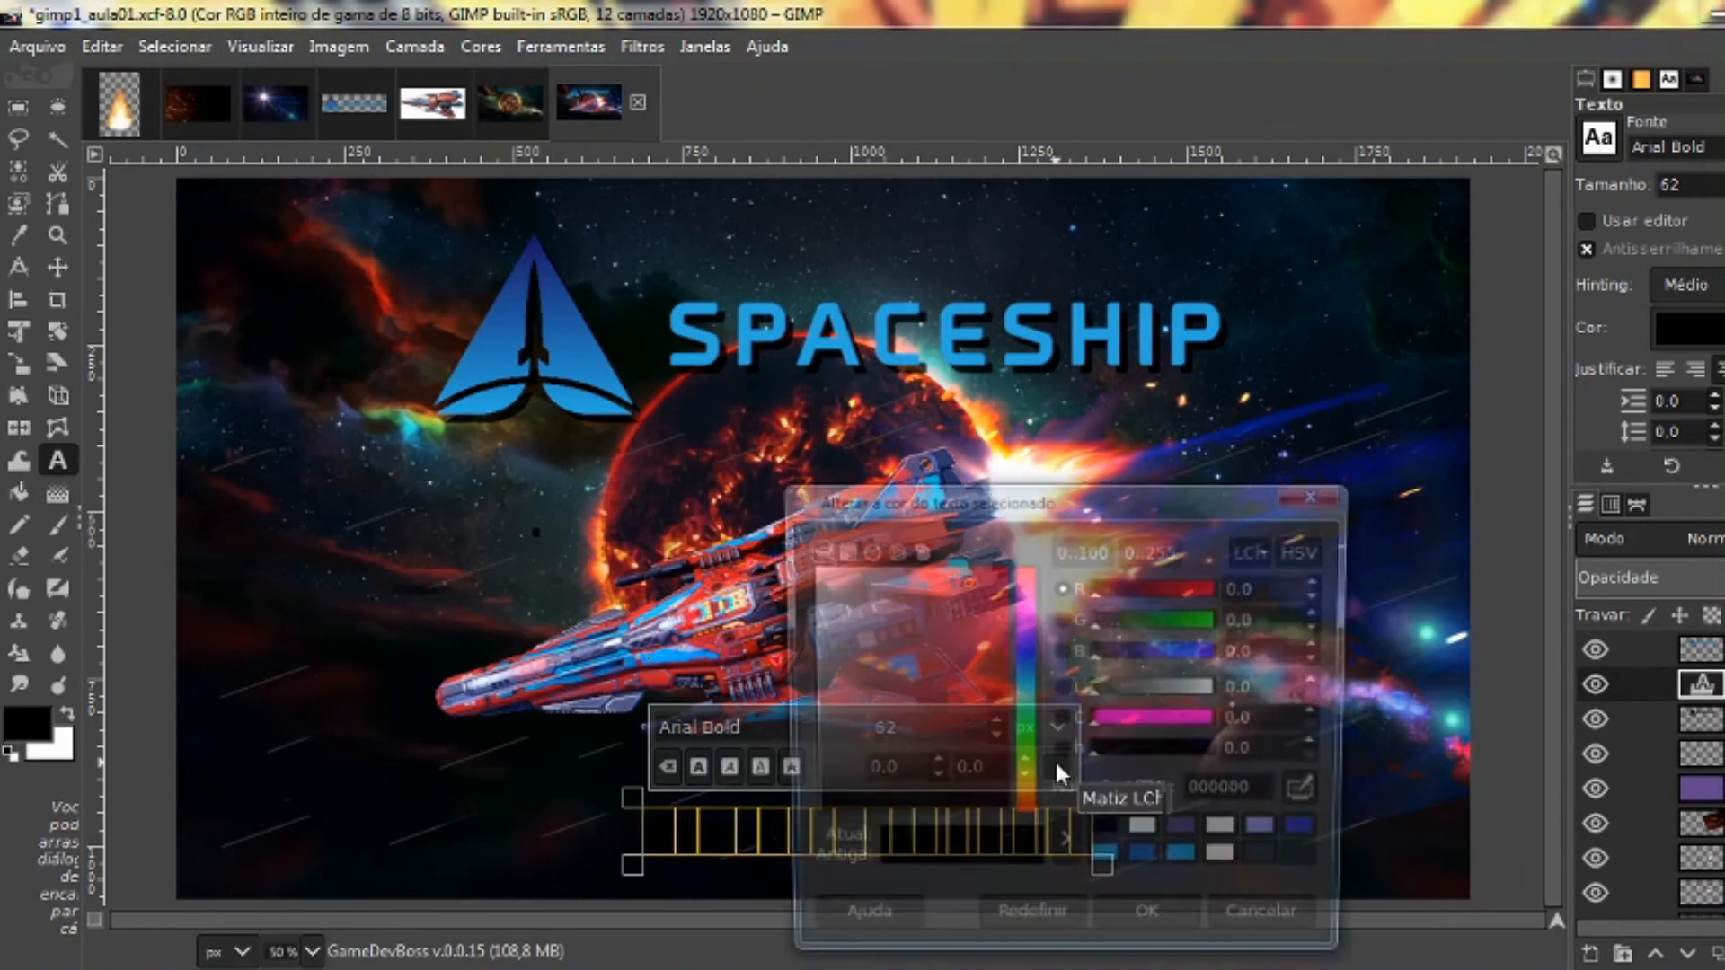
{"action": "left_click_drag", "start_coordinate": [896, 628], "coordinate": [692, 521]}
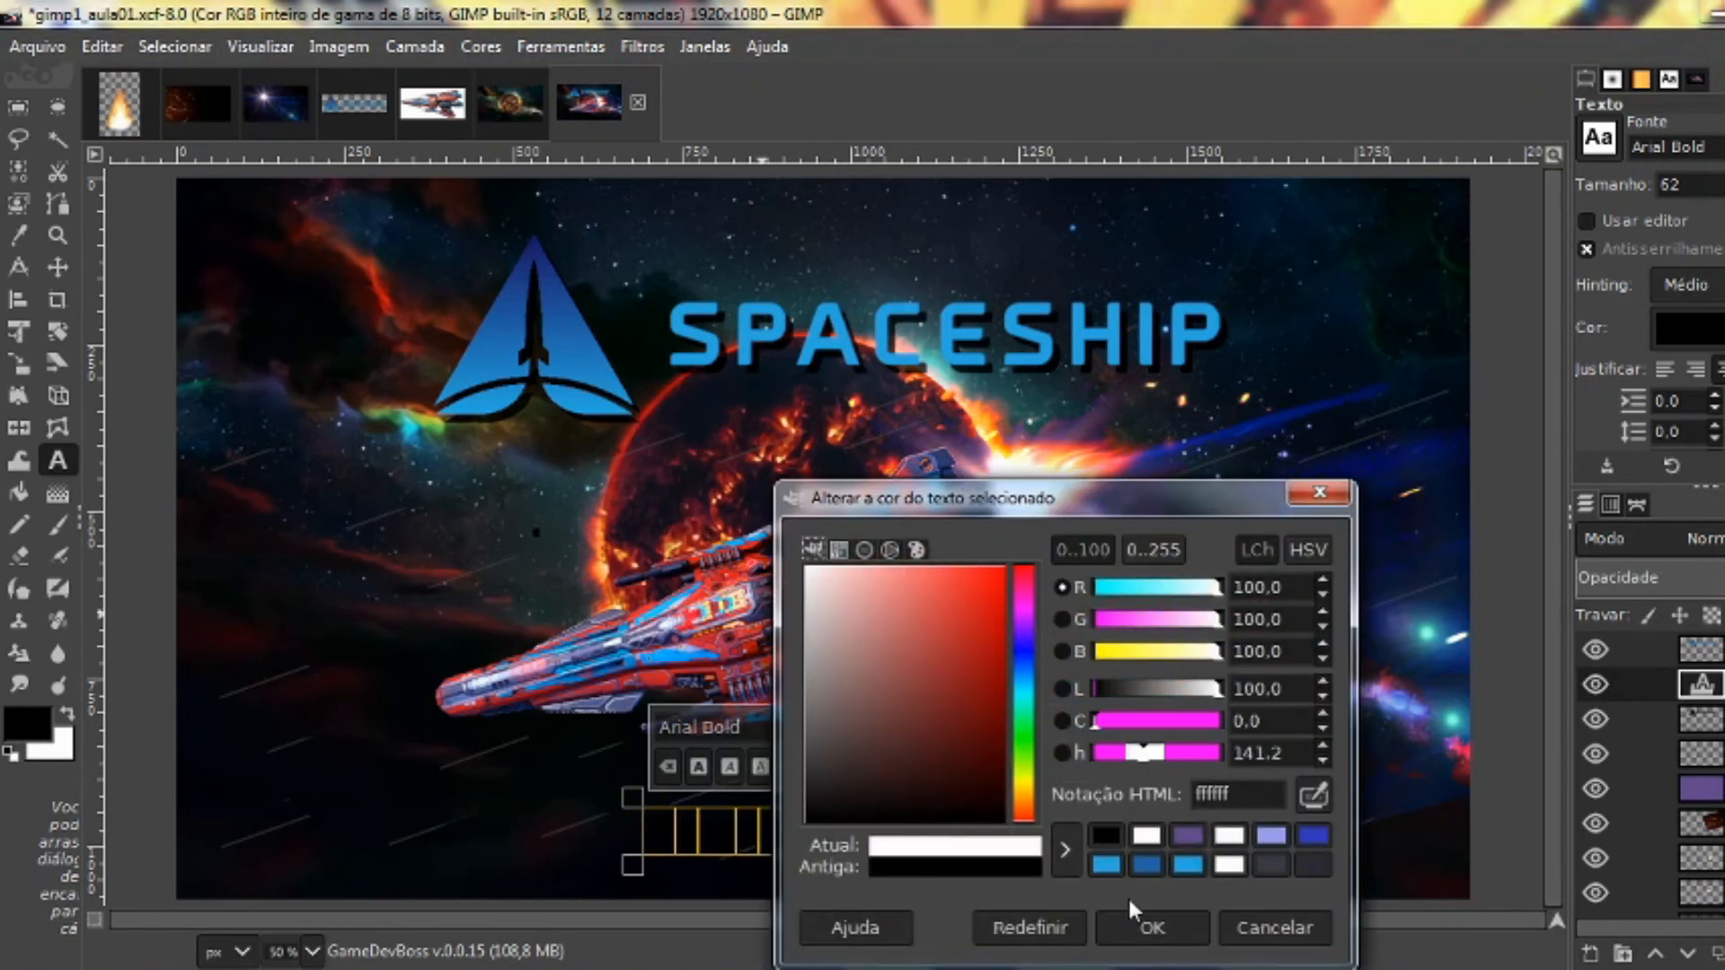
{"action": "left_click", "coordinate": [1153, 927]}
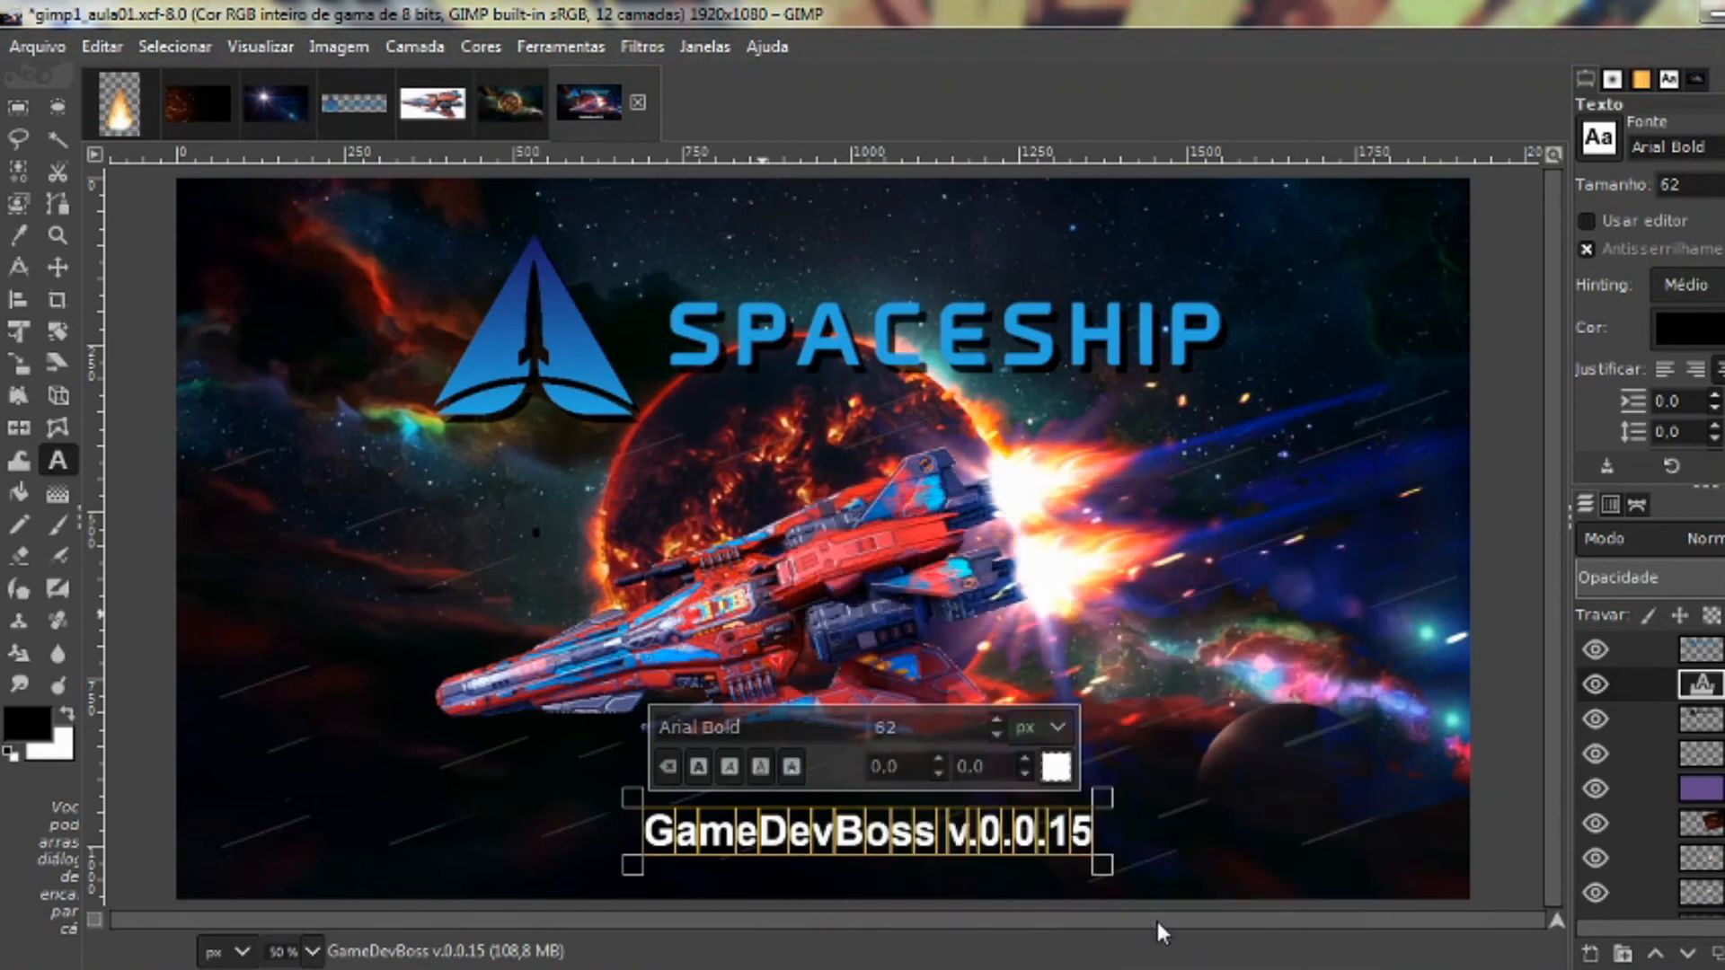
Reduce the font size of the version text to 40 px
{"action": "left_click", "coordinate": [995, 733]}
{"action": "left_click", "coordinate": [995, 733]}
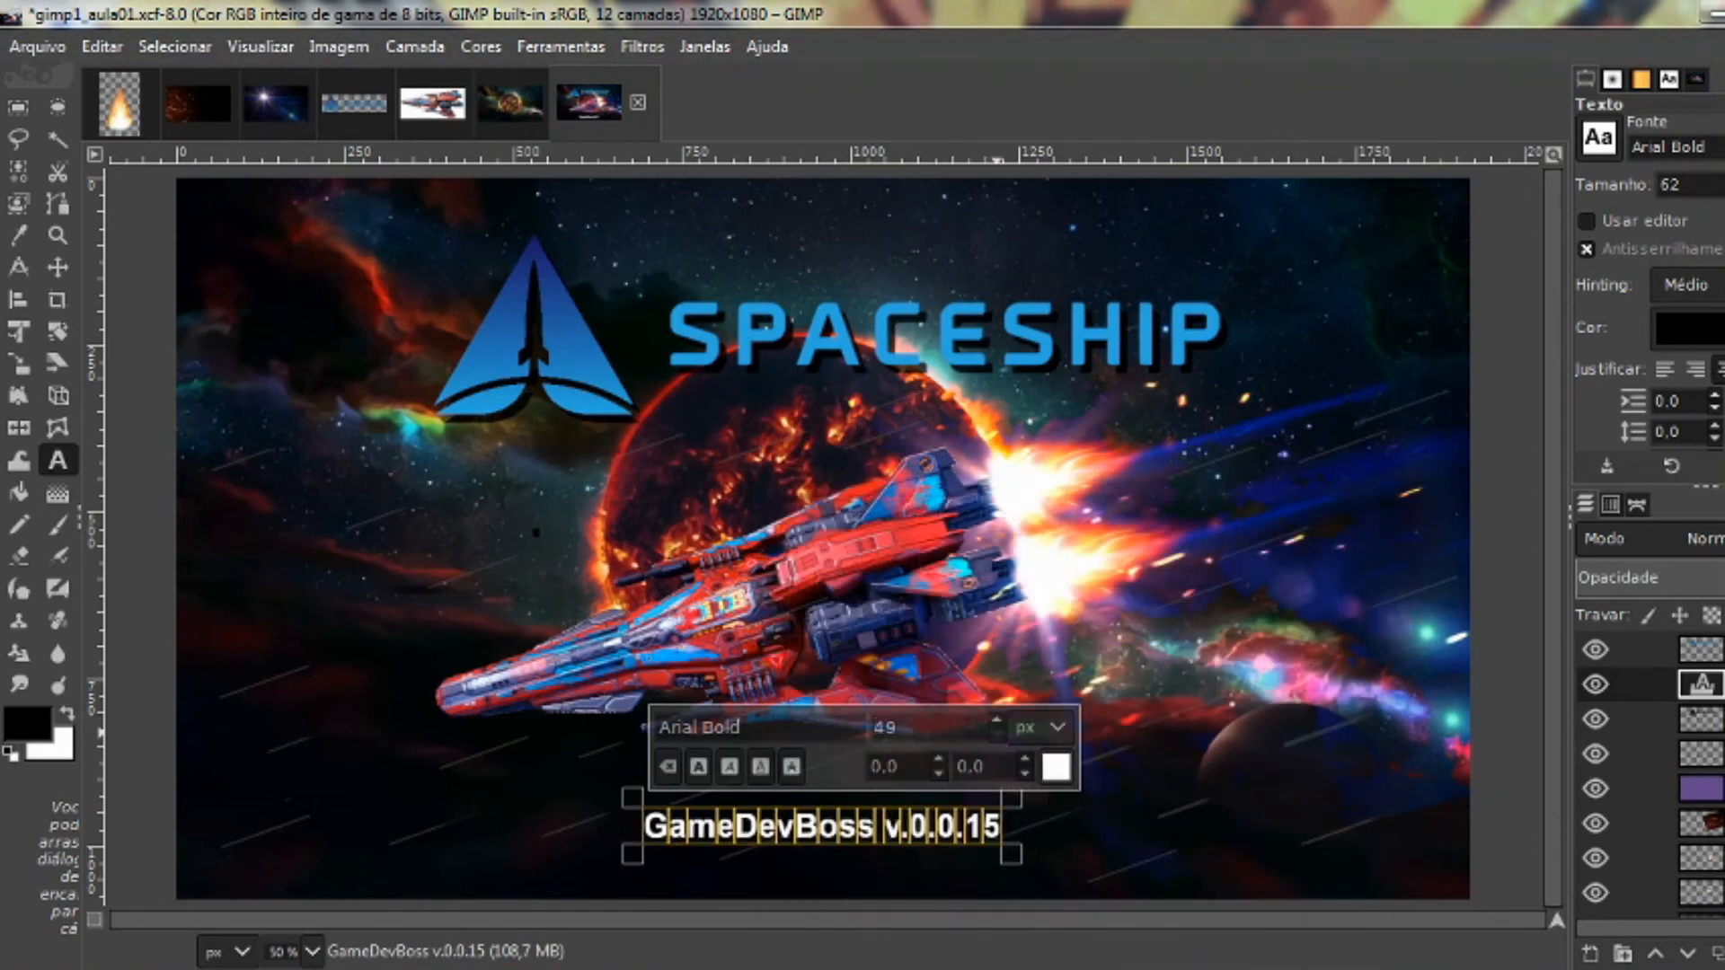
{"action": "left_click", "coordinate": [995, 733]}
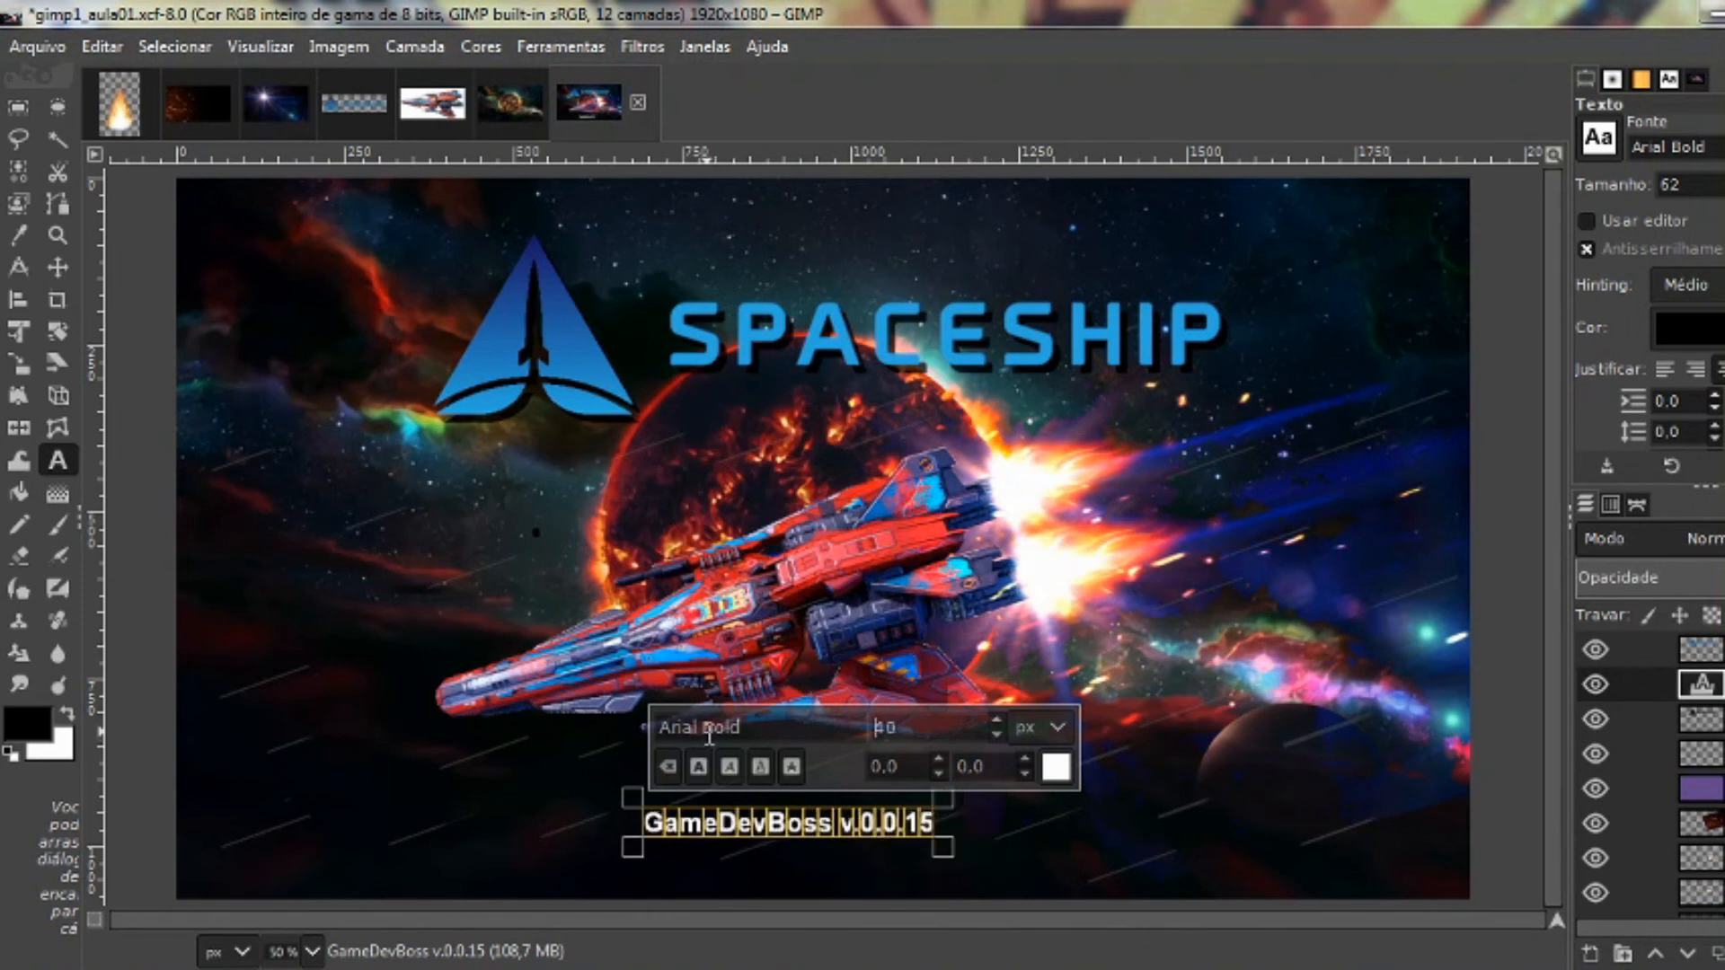
Change the version text's font from Arial Bold to regular Arial
{"action": "left_click_drag", "start_coordinate": [703, 729], "coordinate": [774, 731]}
{"action": "key", "text": "BackSpace"}
{"action": "key", "text": "BackSpace"}
{"action": "left_click", "coordinate": [761, 763]}
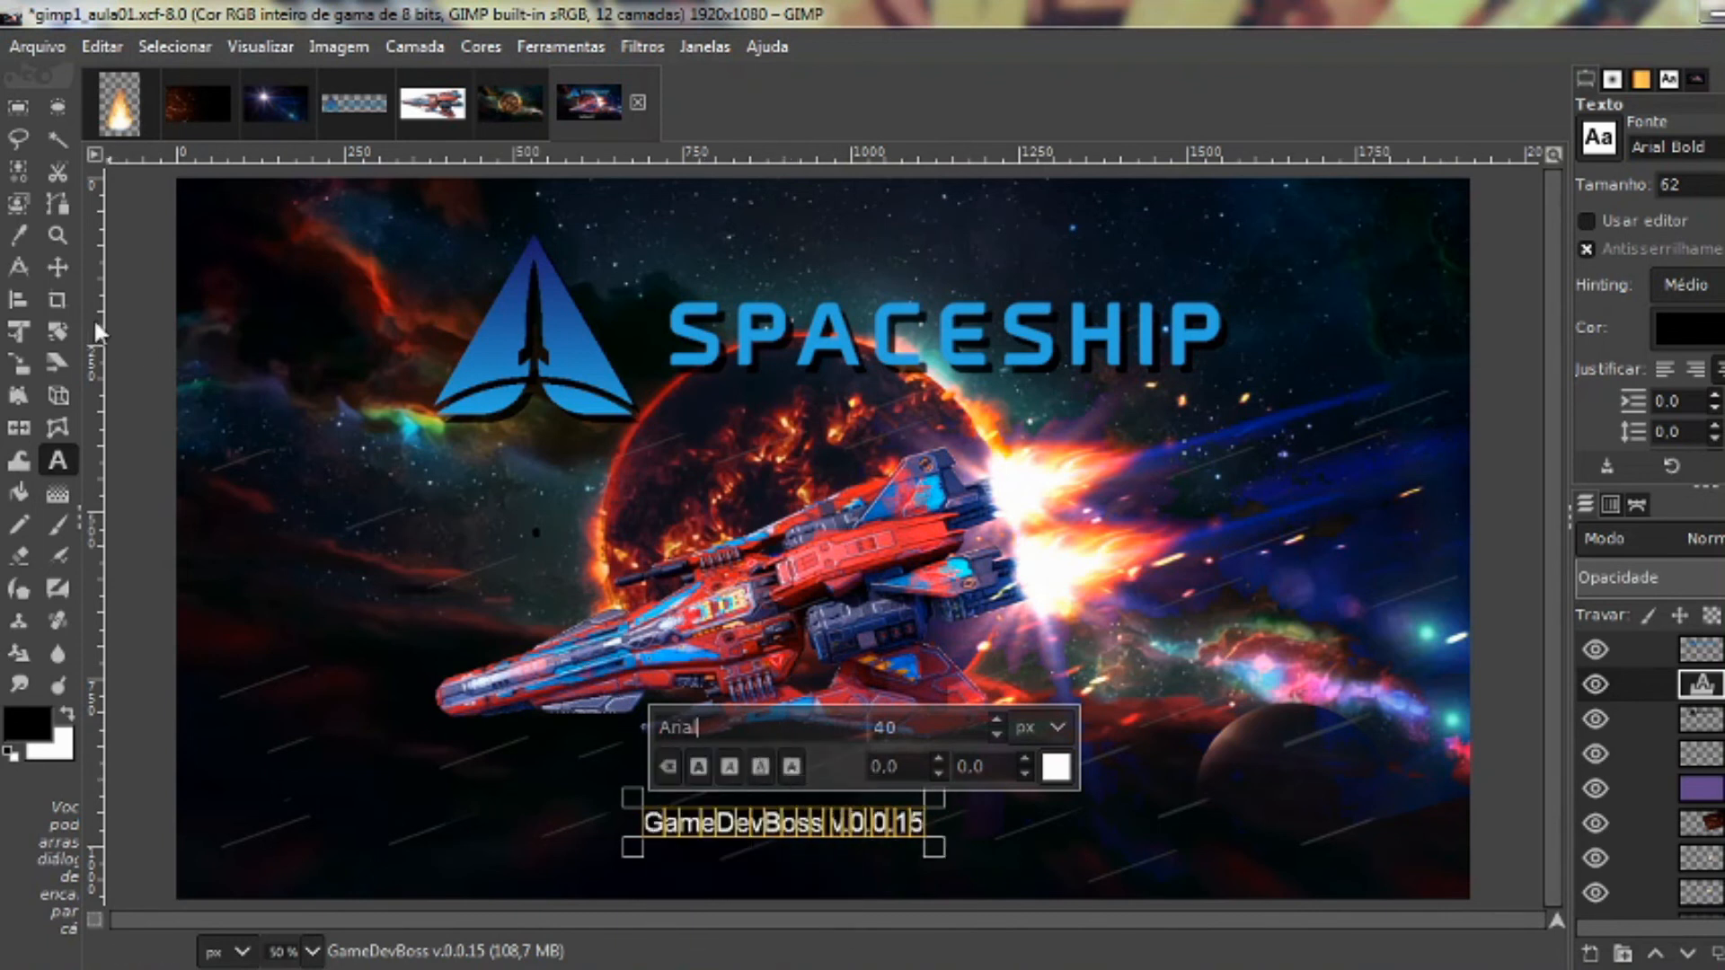
{"action": "left_click_drag", "start_coordinate": [707, 727], "coordinate": [663, 726]}
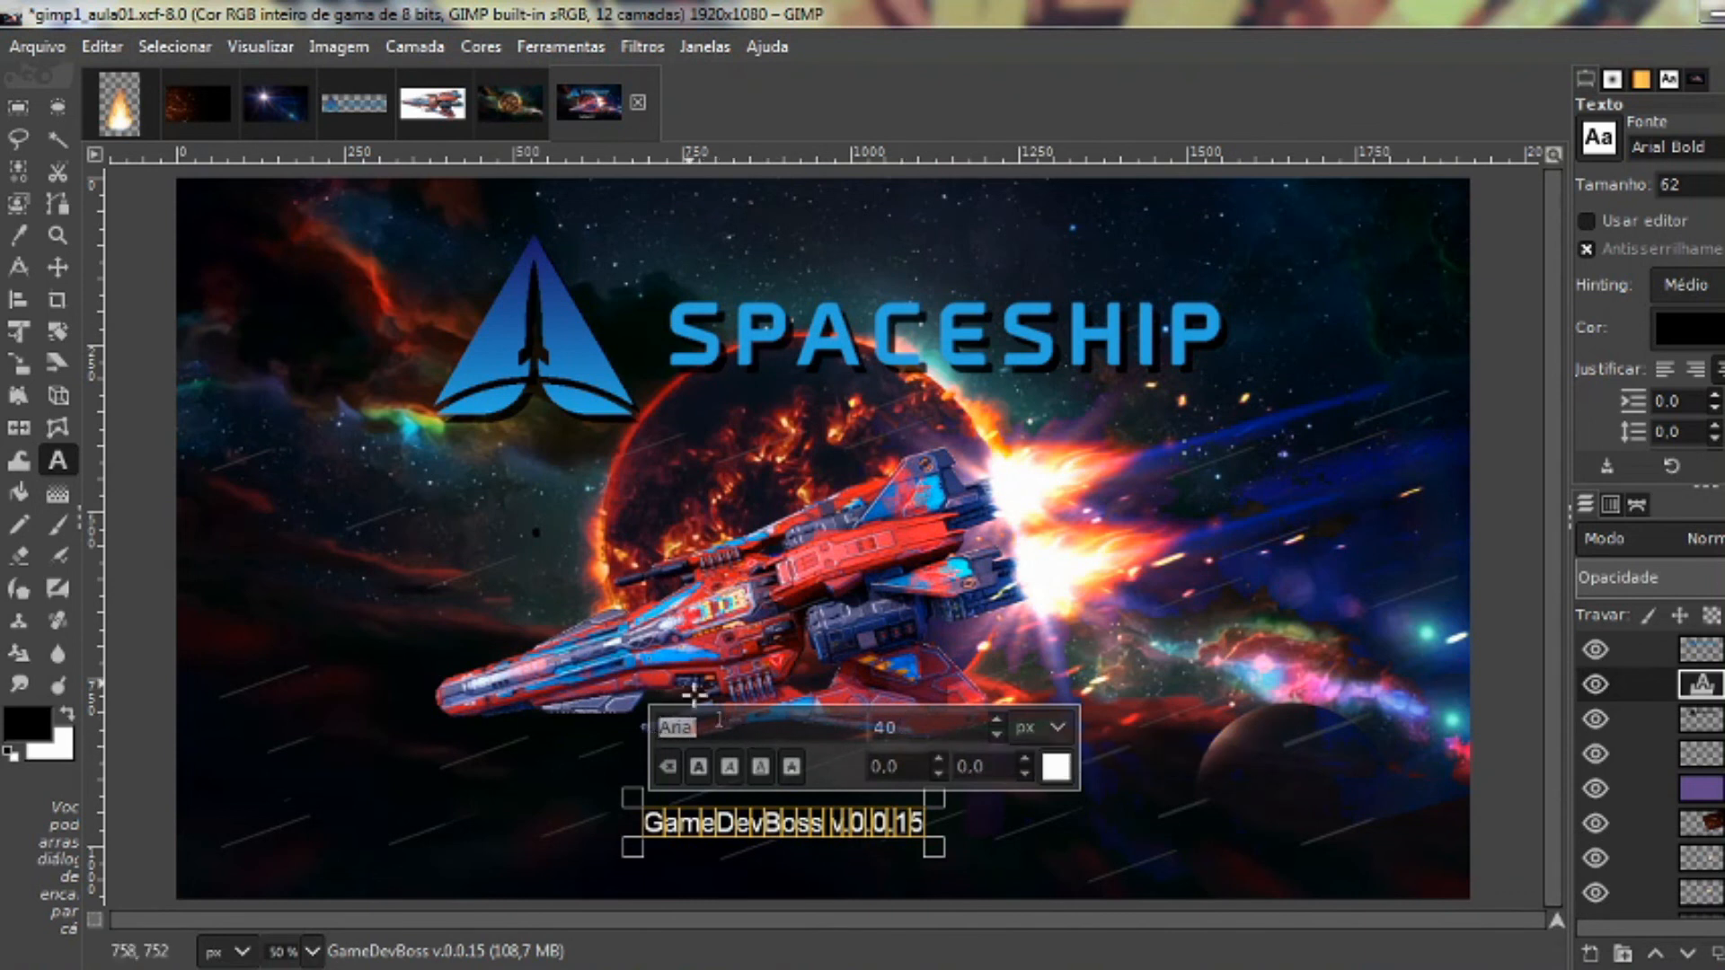
Move the version text slightly down and to the right, and lower its layer's opacity
{"action": "left_click", "coordinate": [72, 271]}
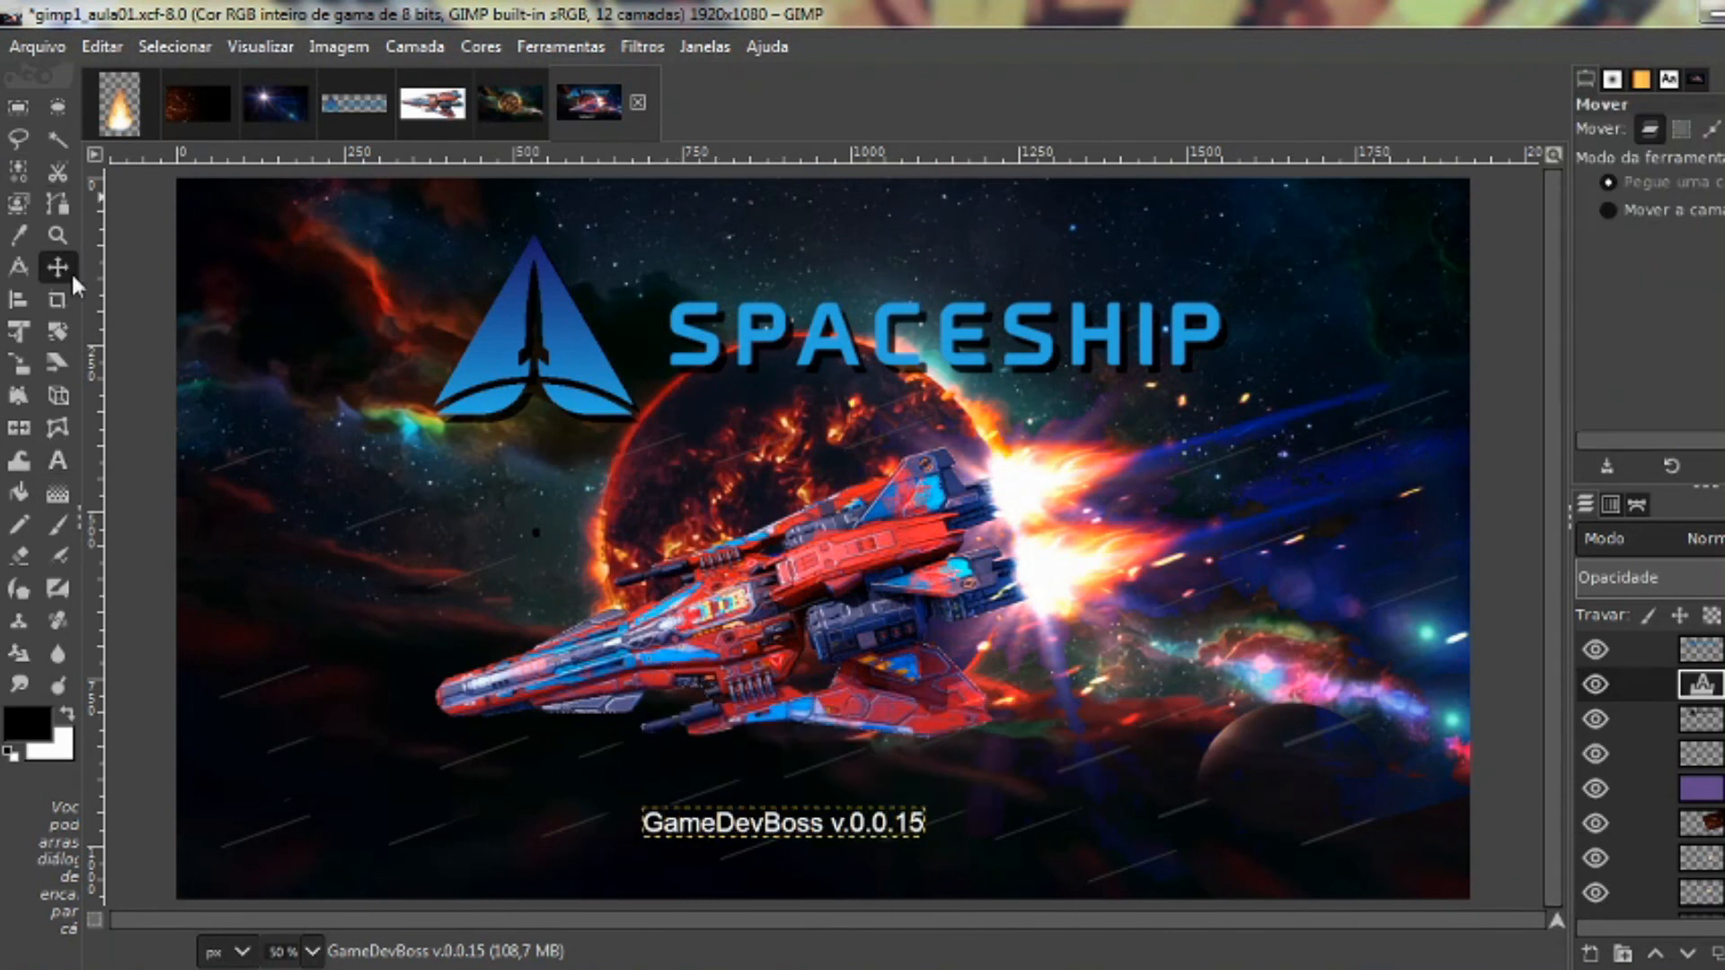
{"action": "left_click_drag", "start_coordinate": [779, 849], "coordinate": [806, 871]}
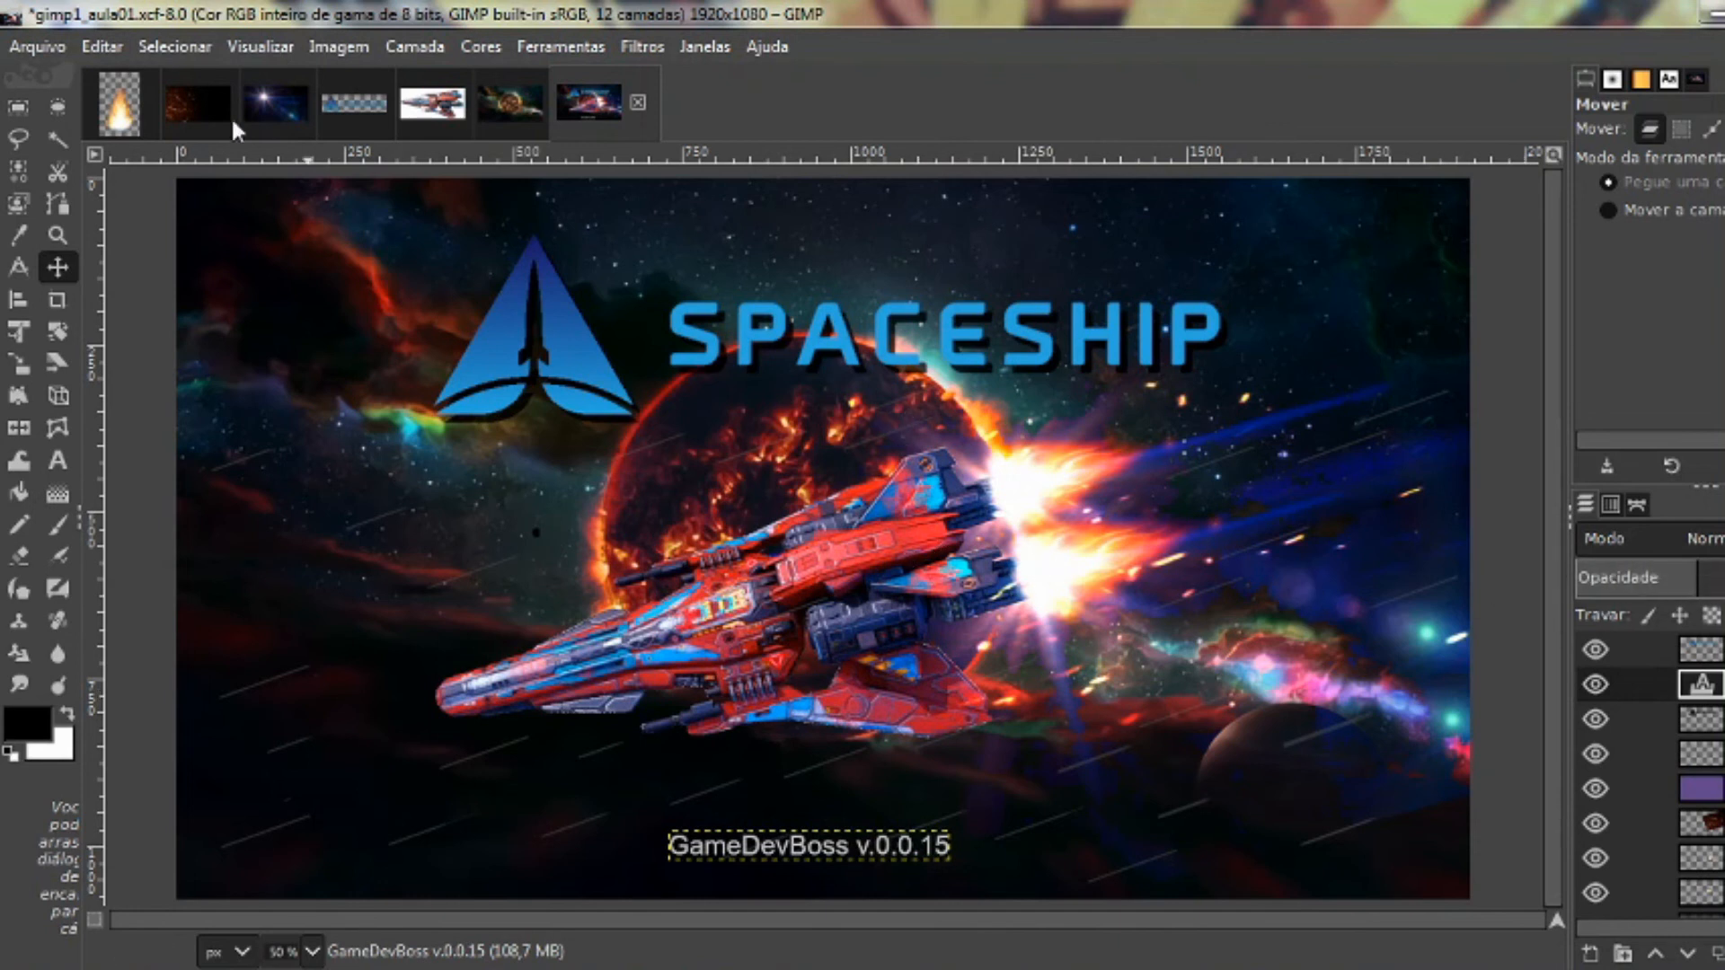
Switch to rectangle selection and make the universe background layer at the bottom of the stack active
{"action": "left_click", "coordinate": [19, 106]}
{"action": "scroll", "coordinate": [1653, 773], "scroll_direction": "down", "scroll_amount": 3}
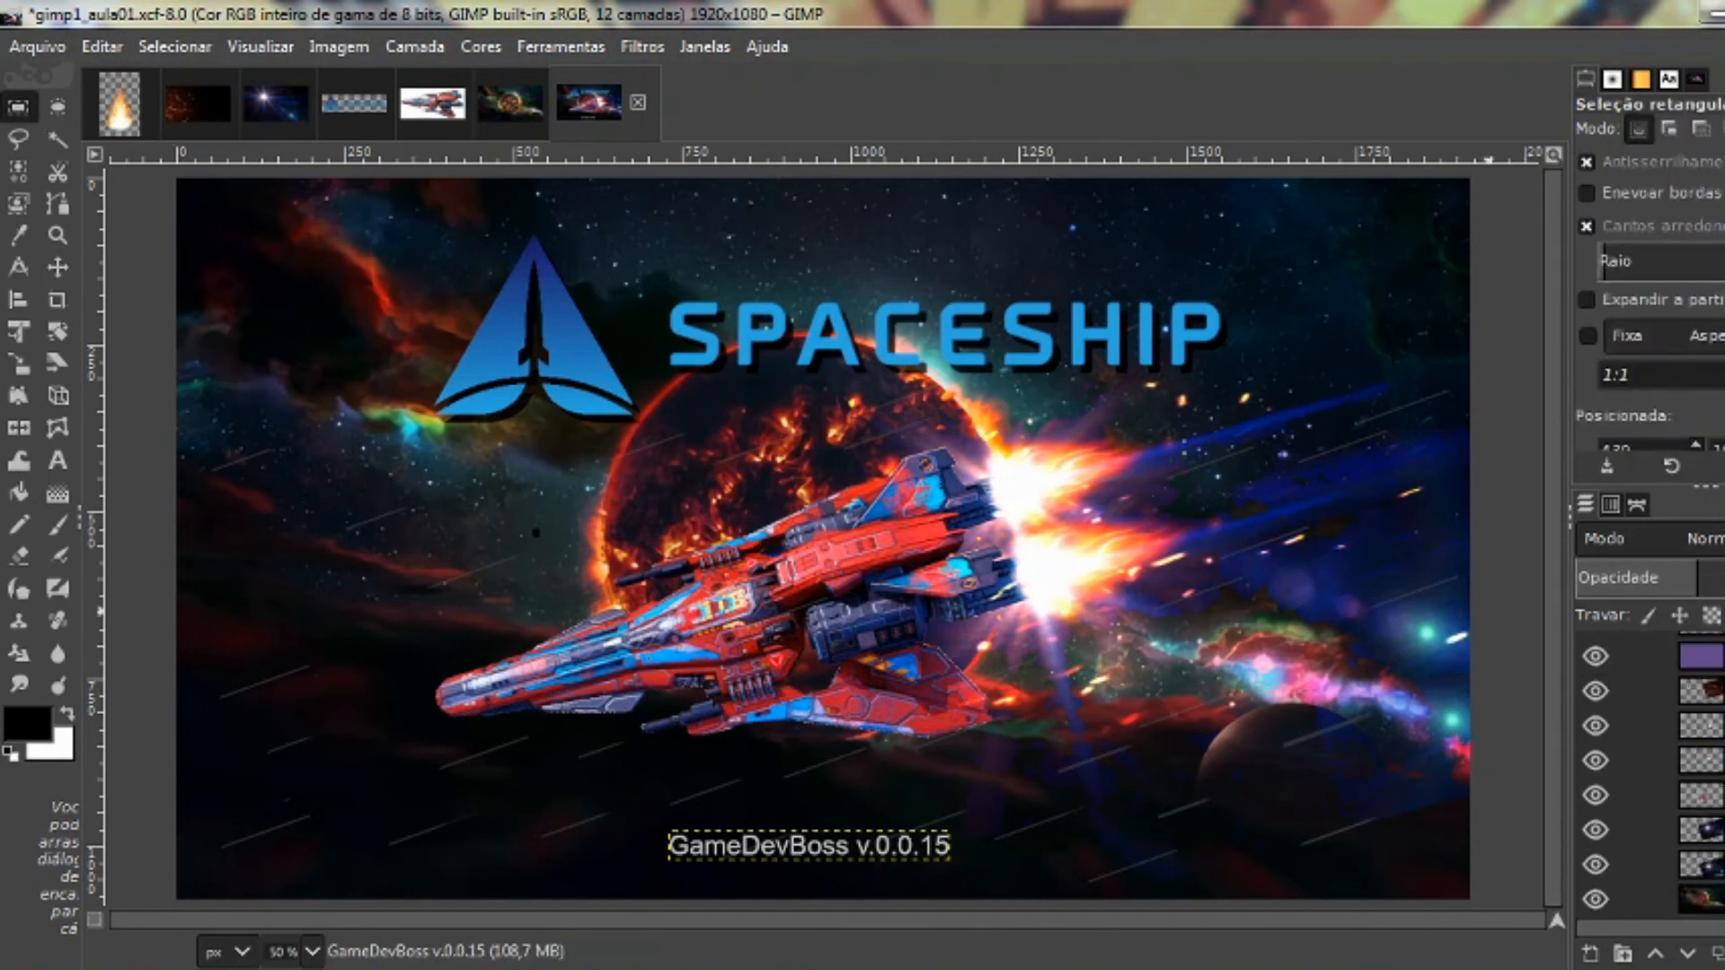
{"action": "left_click", "coordinate": [1653, 898]}
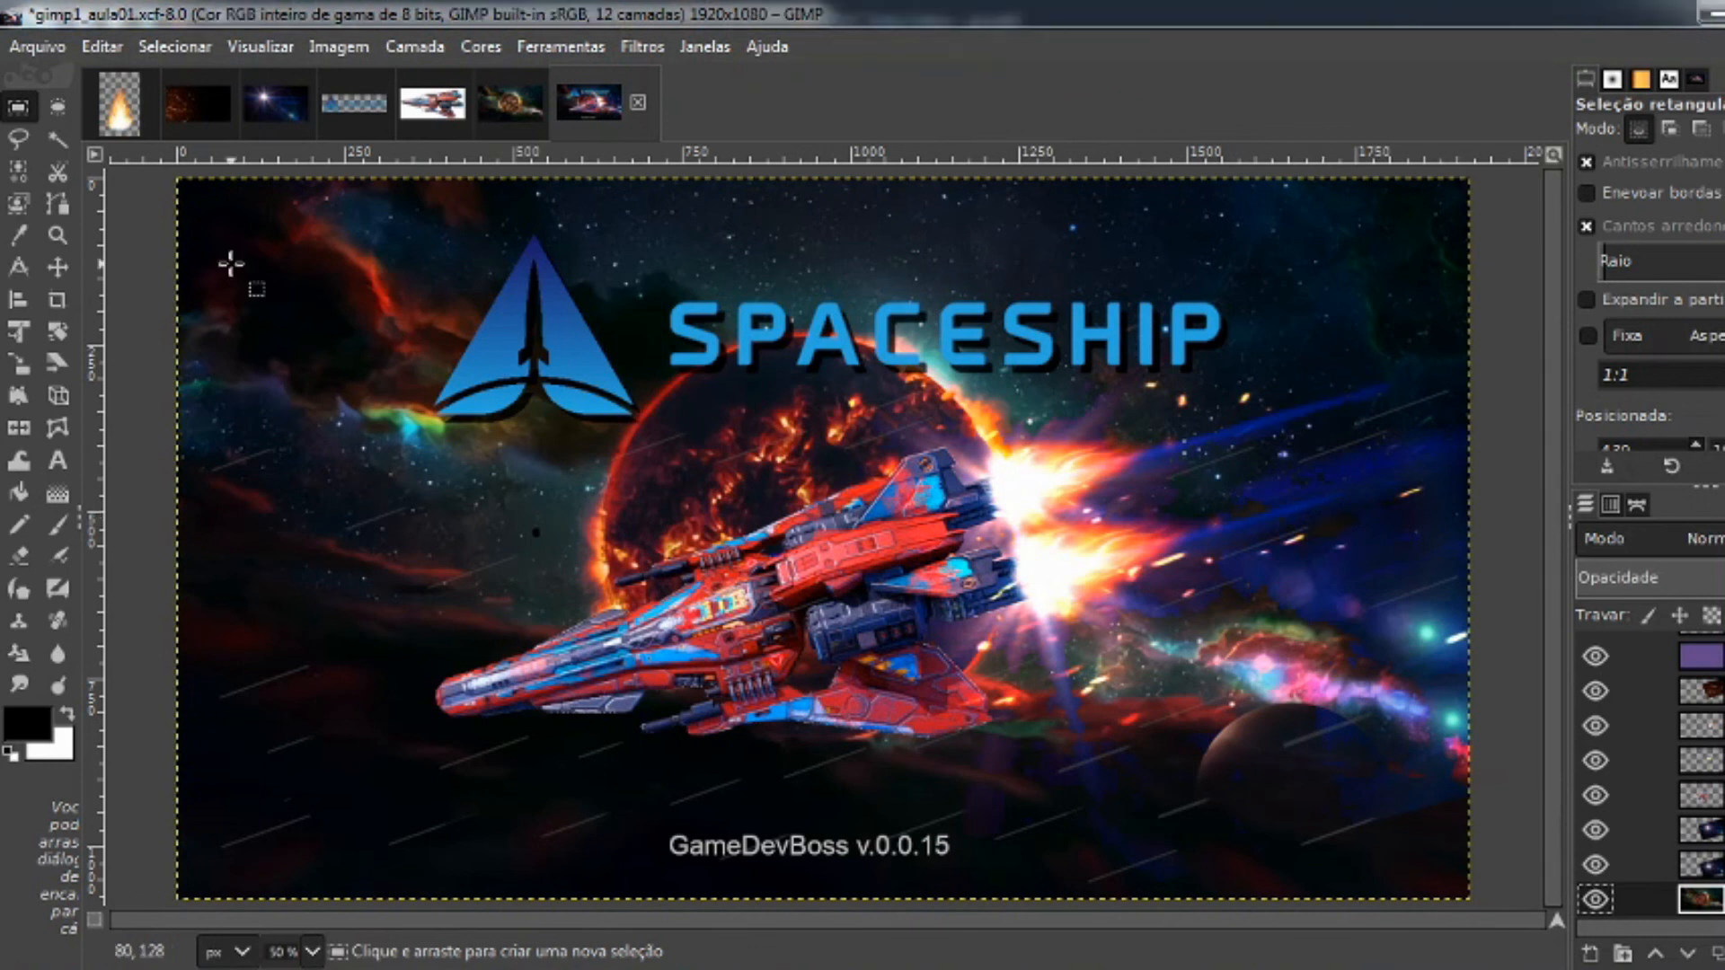
Save the project to the Desktop as gimp1_aula01.xcf, replacing the existing file
{"action": "left_click", "coordinate": [23, 47]}
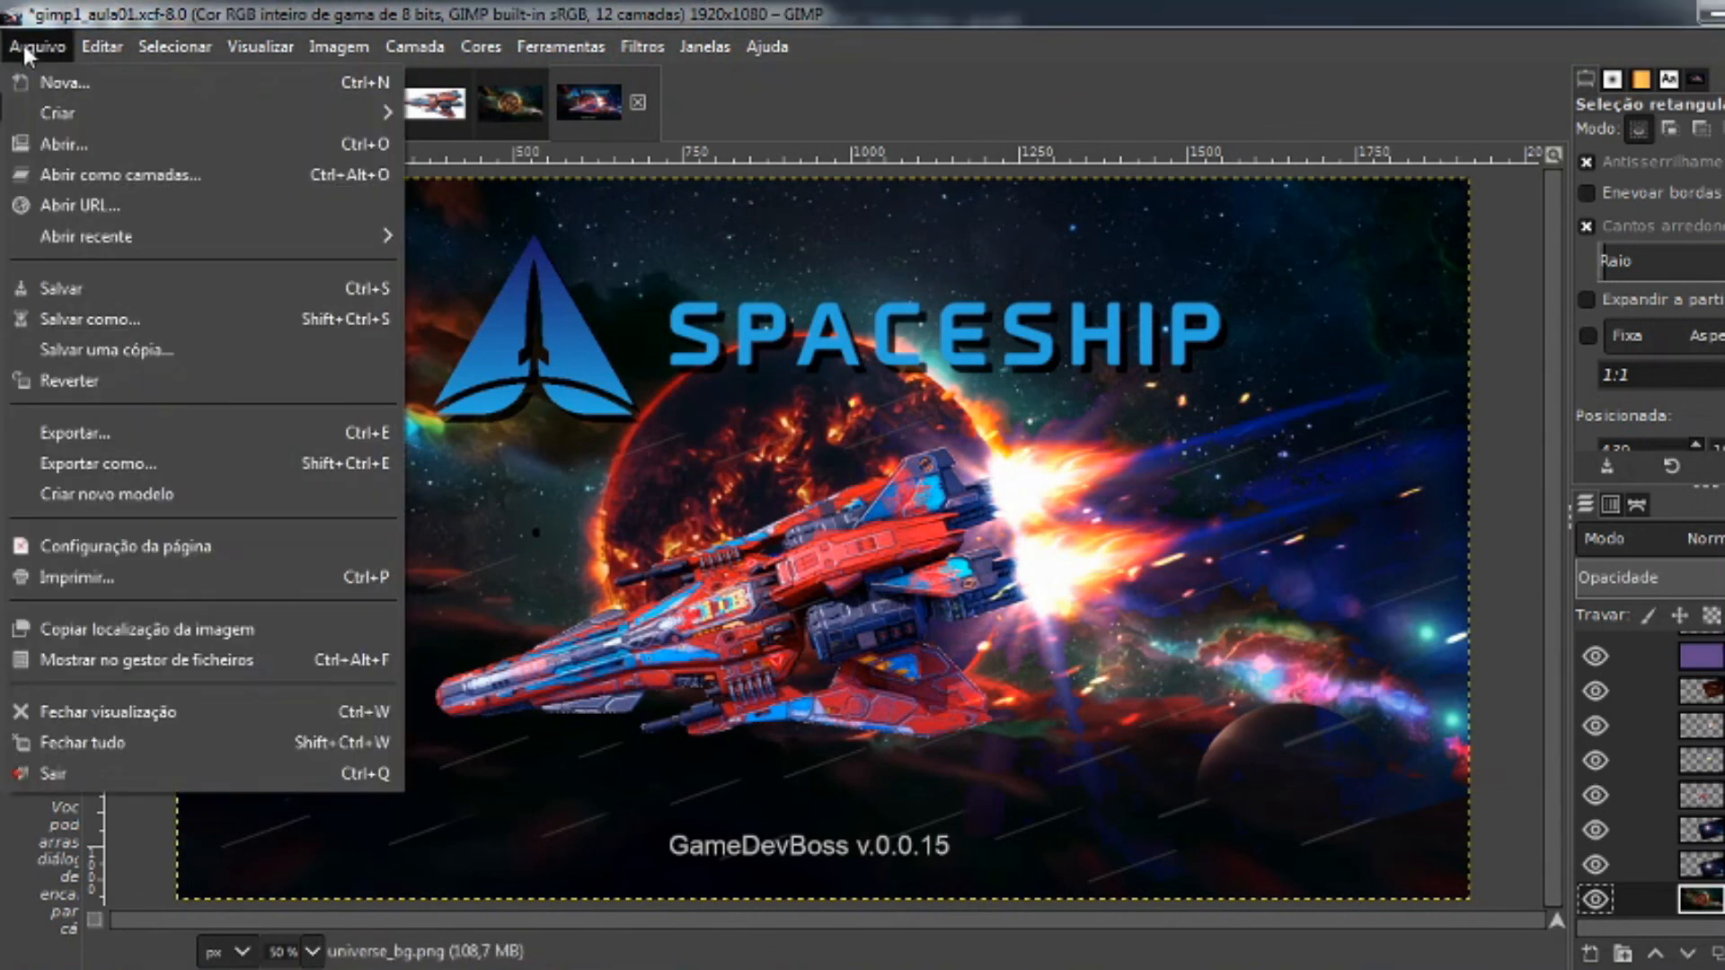
{"action": "left_click", "coordinate": [142, 320]}
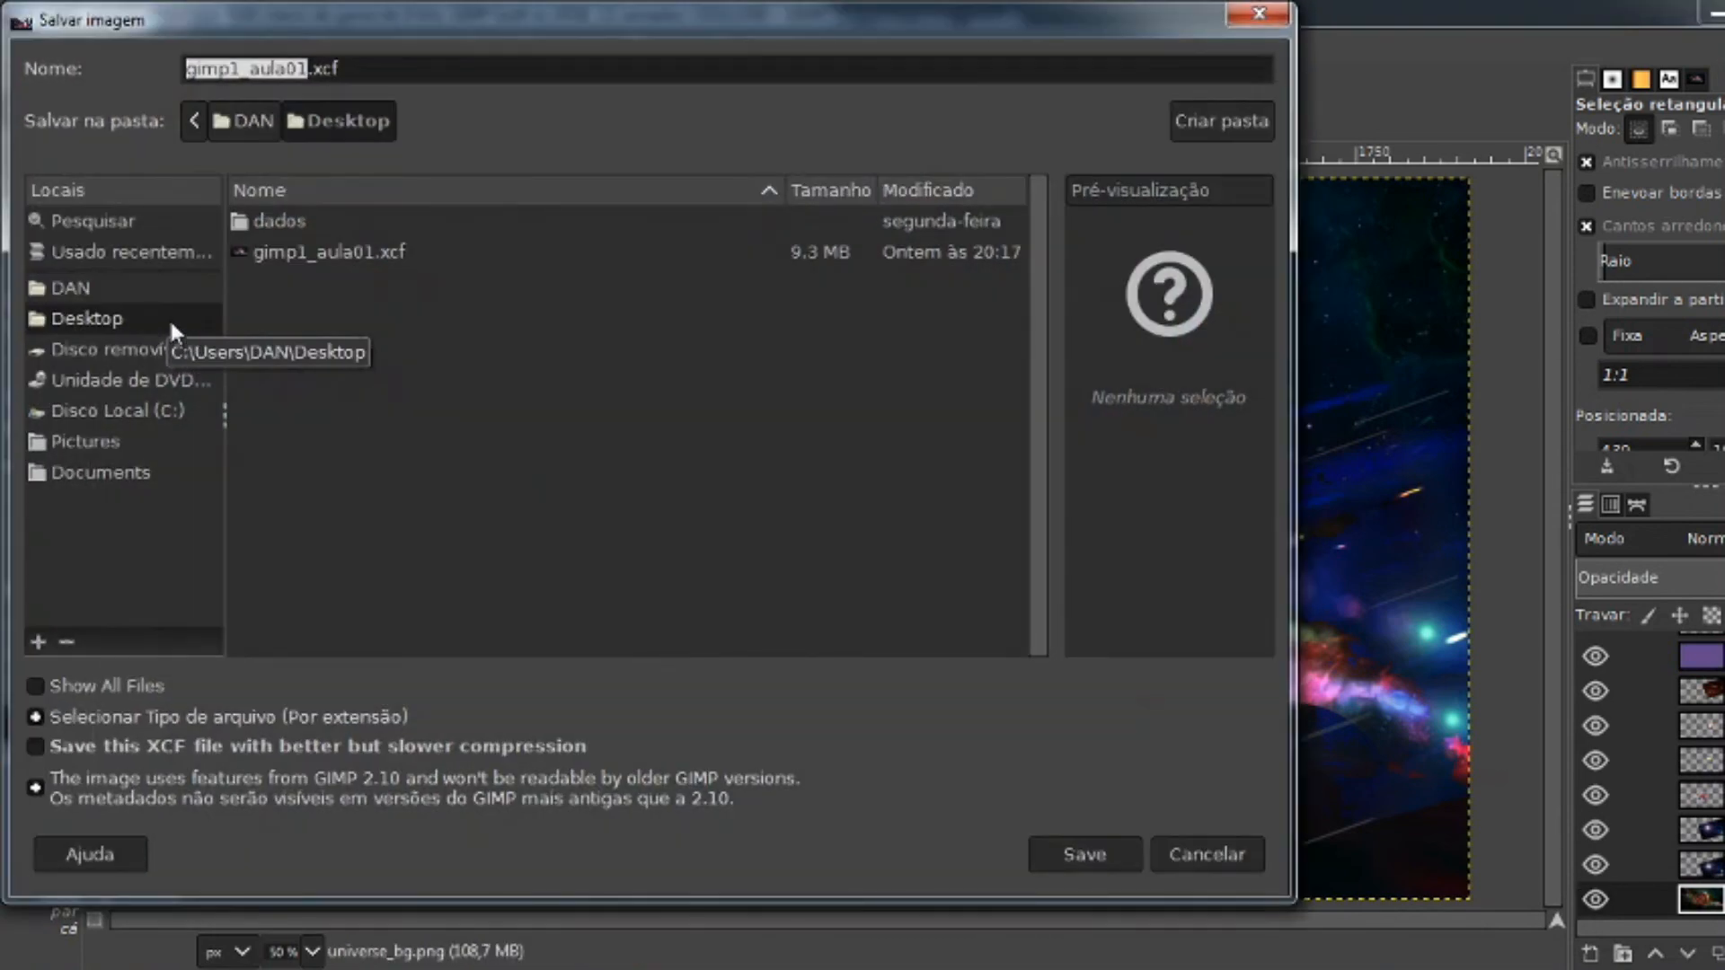
{"action": "left_click", "coordinate": [372, 74]}
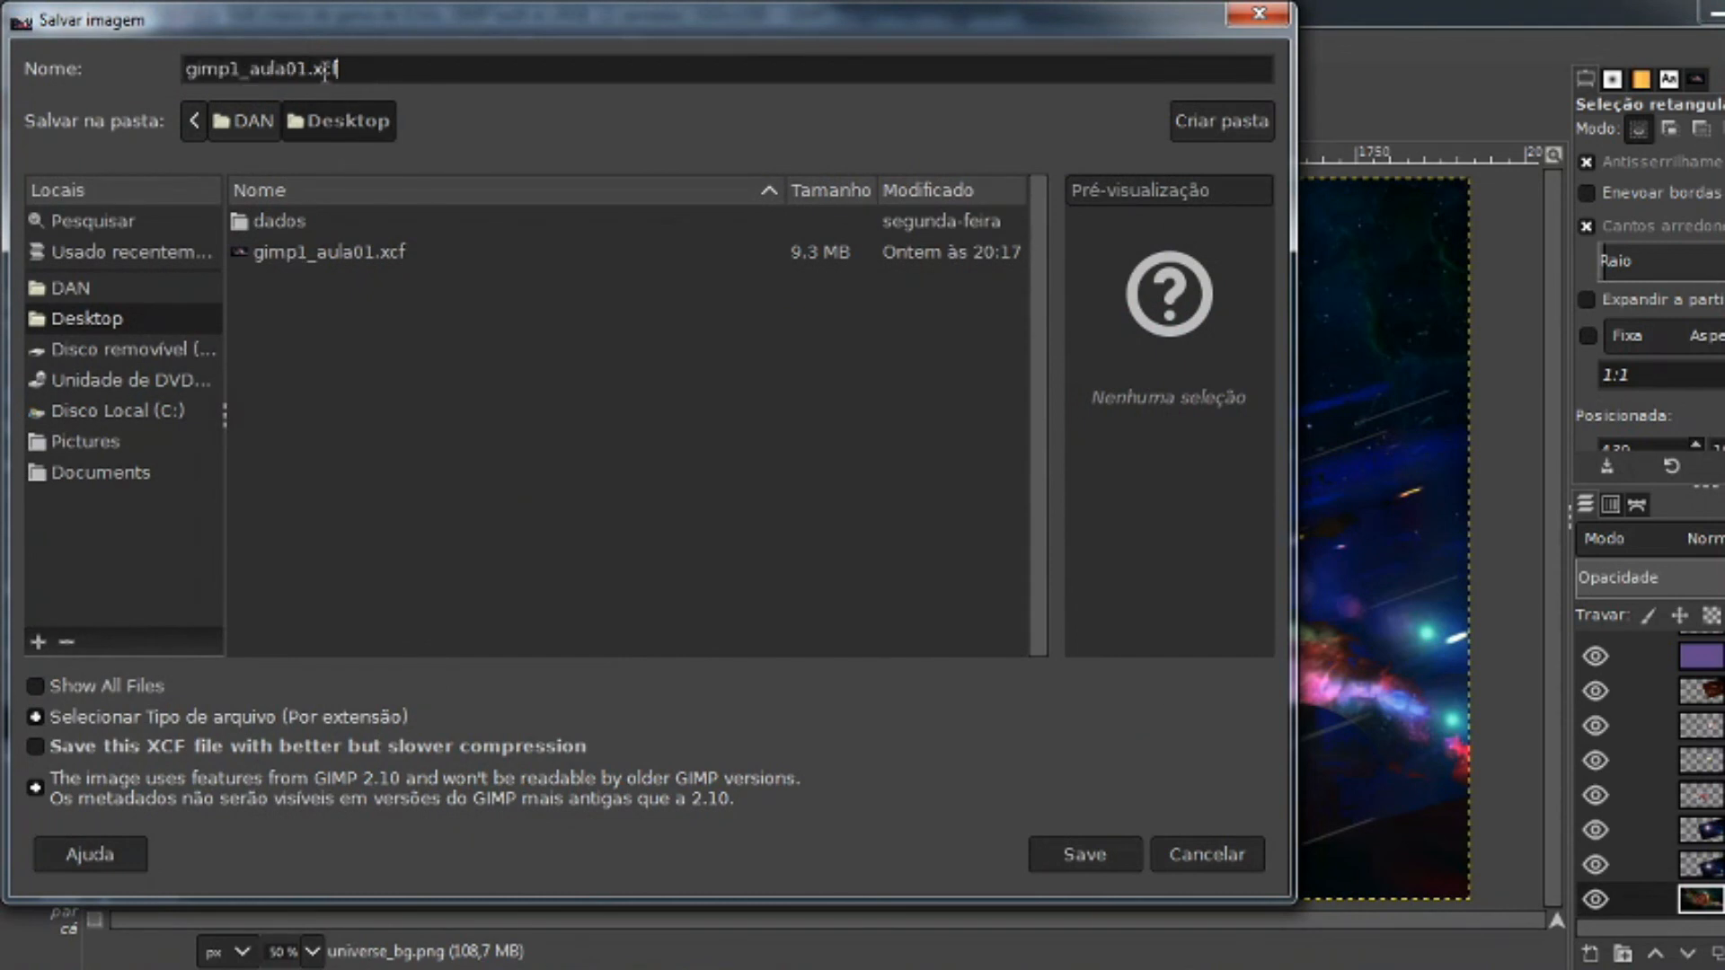
{"action": "left_click", "coordinate": [304, 70]}
{"action": "left_click", "coordinate": [1133, 849]}
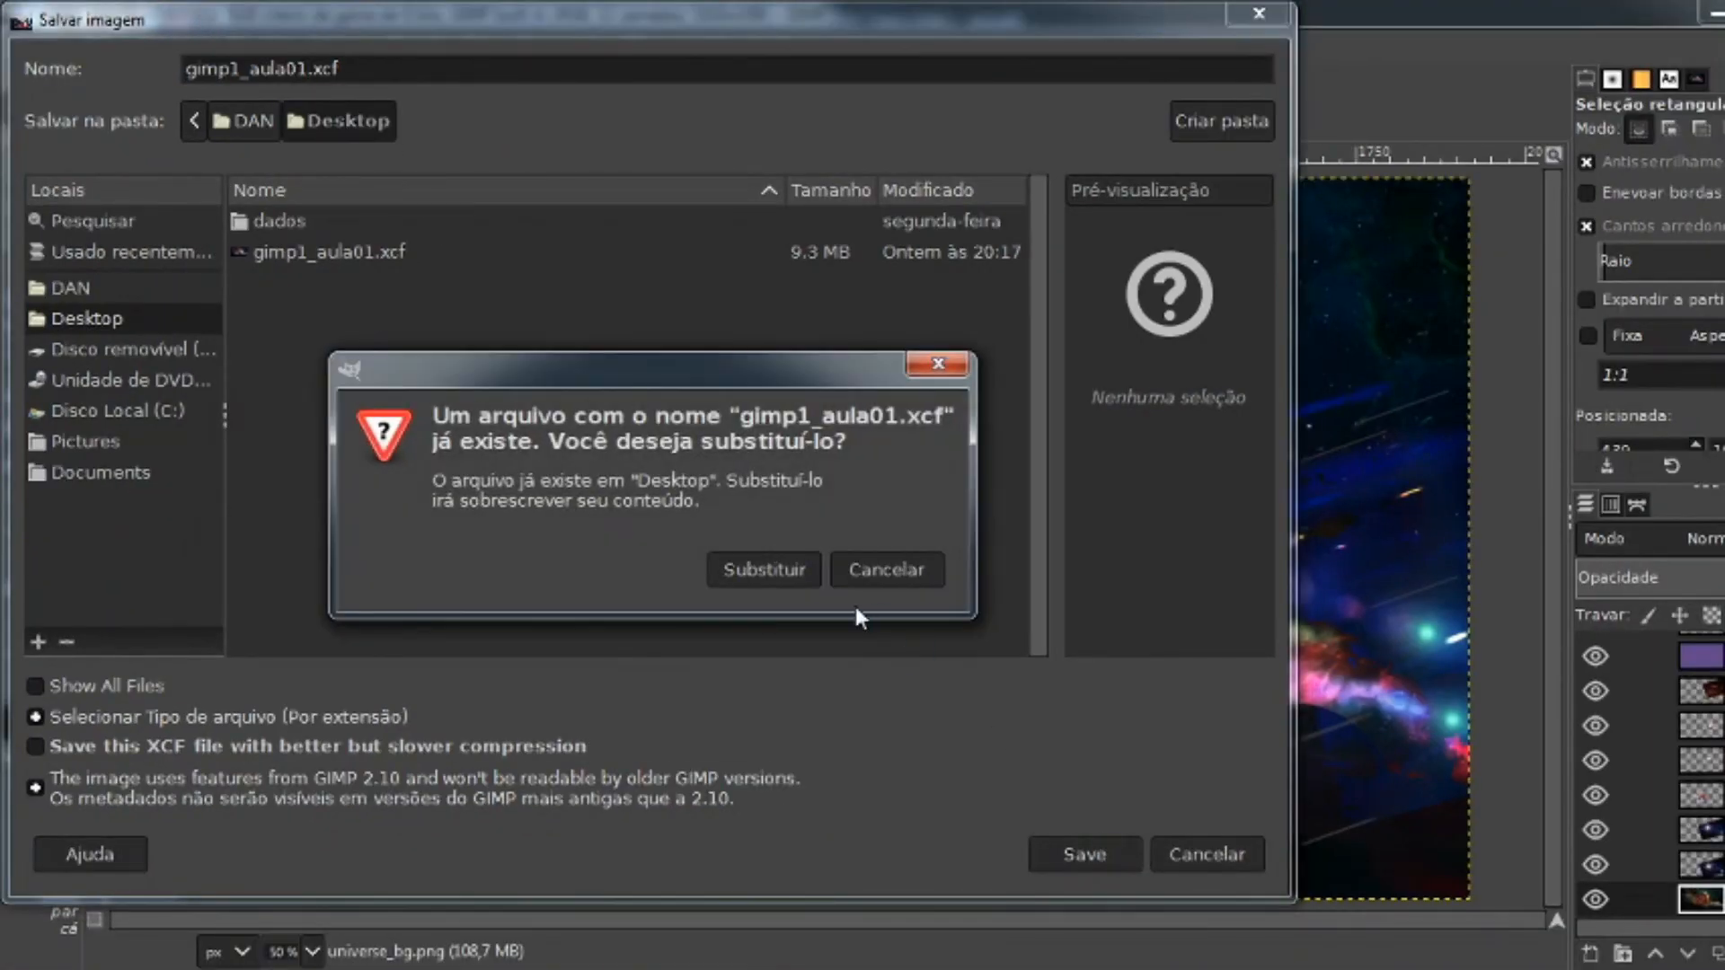
{"action": "left_click", "coordinate": [788, 566]}
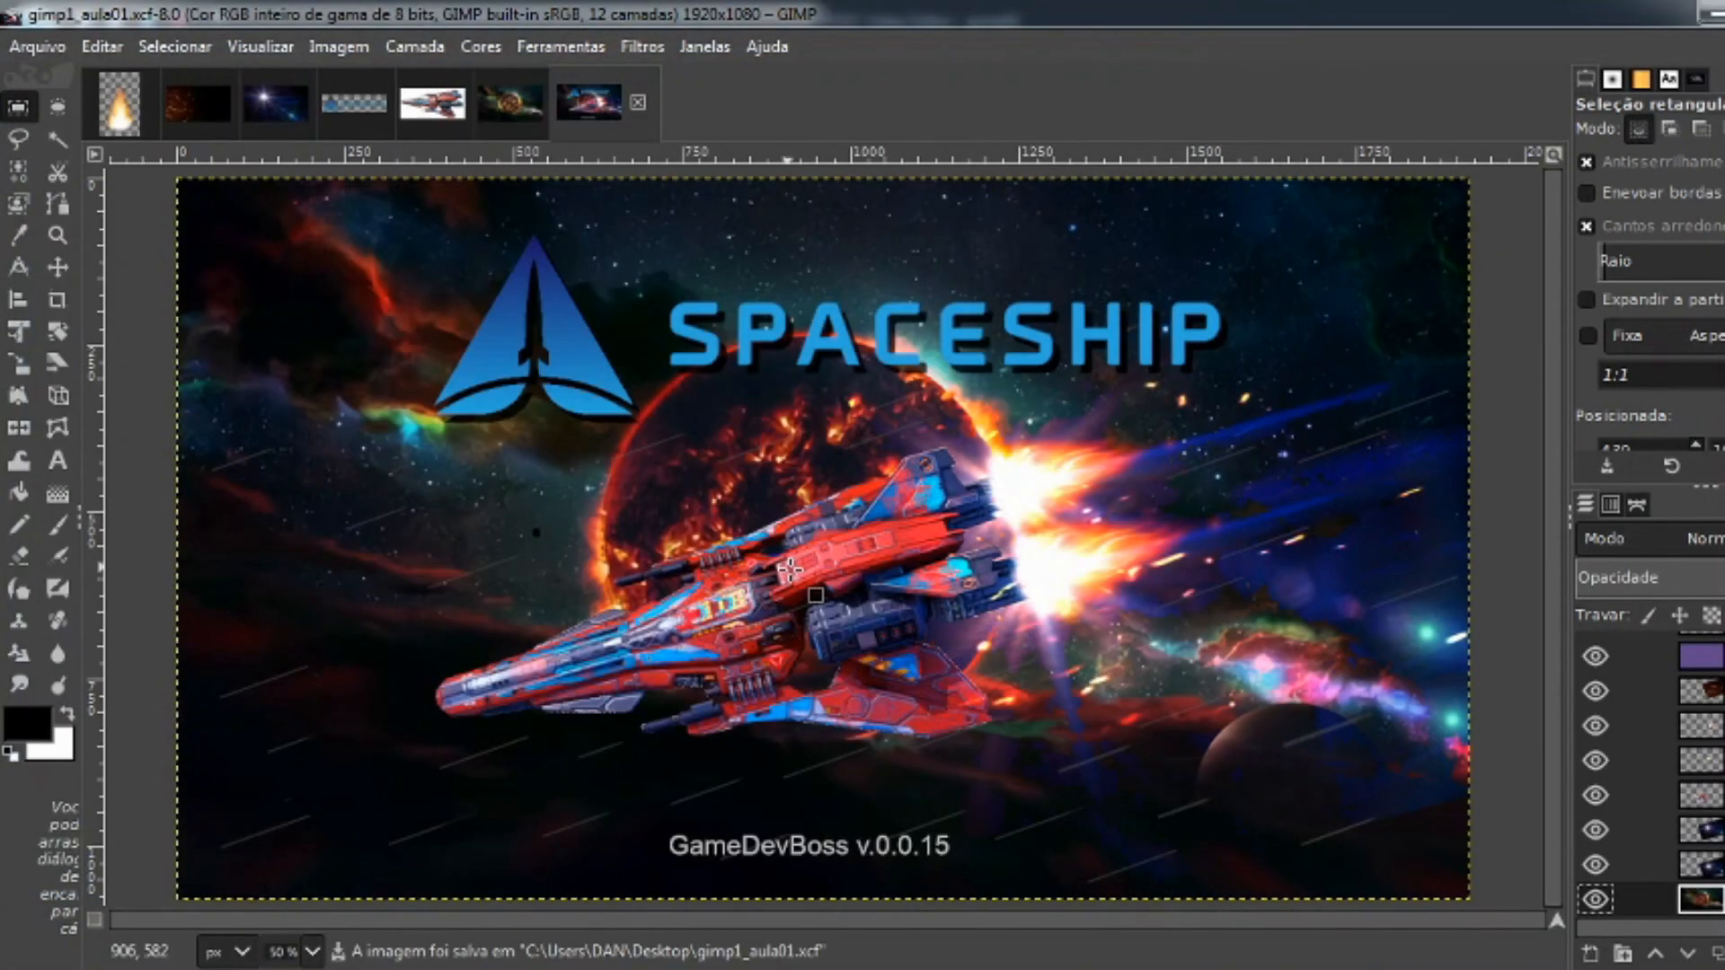
Export the finished composite as a PNG image
{"action": "left_click", "coordinate": [43, 46]}
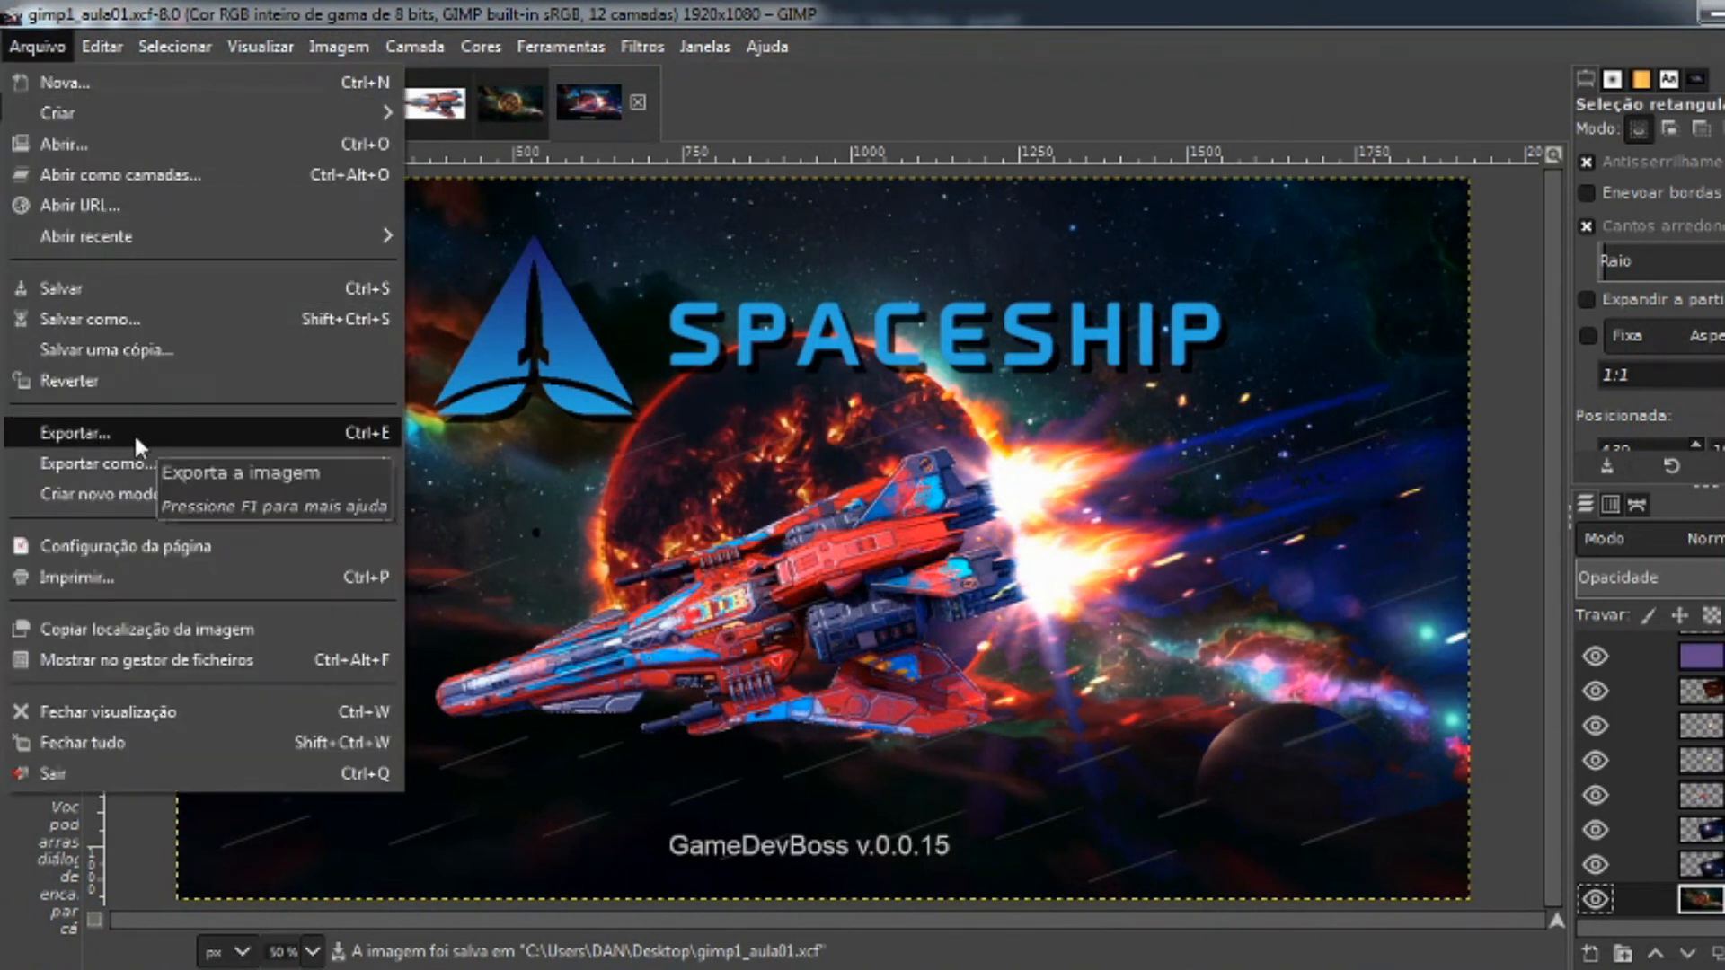
{"action": "left_click", "coordinate": [152, 463]}
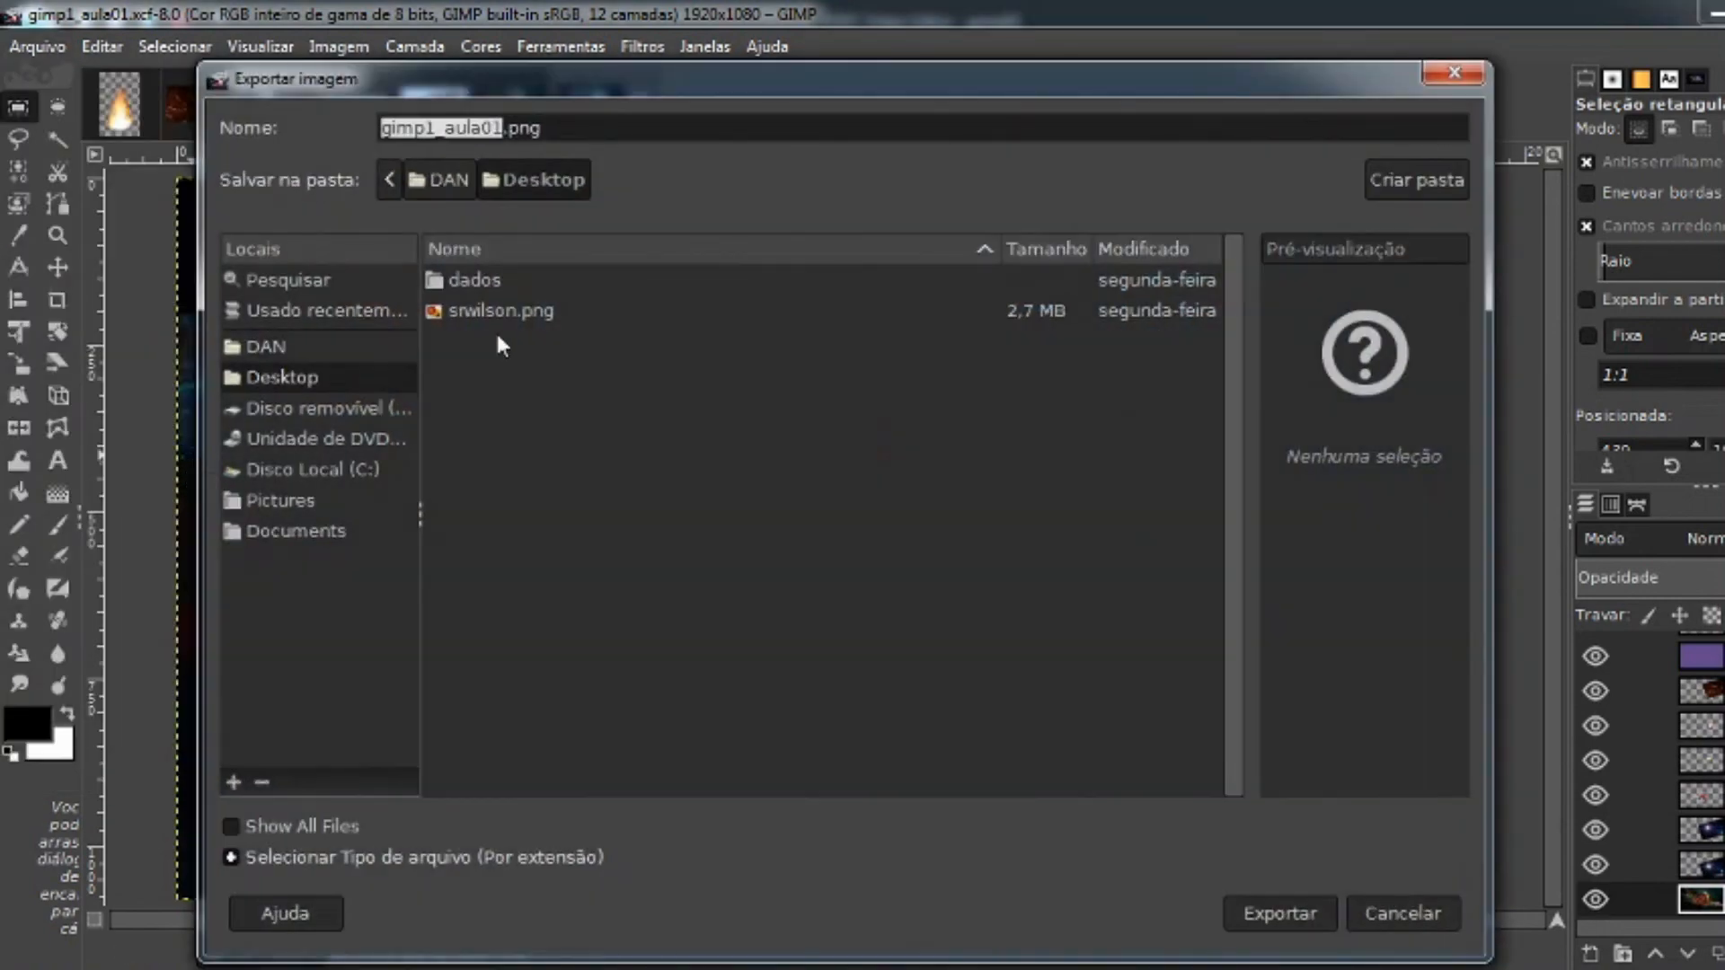